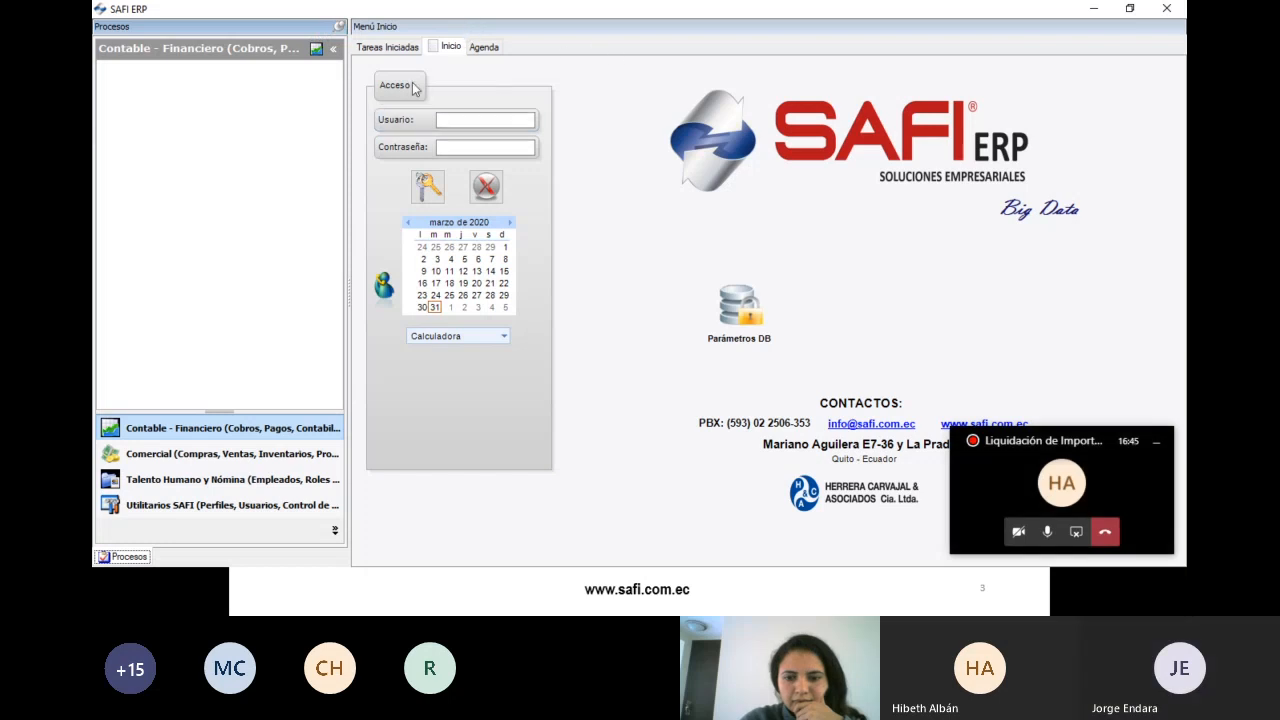
- Log in to SAFI ERP with the user name and account password
left_click(470, 120)
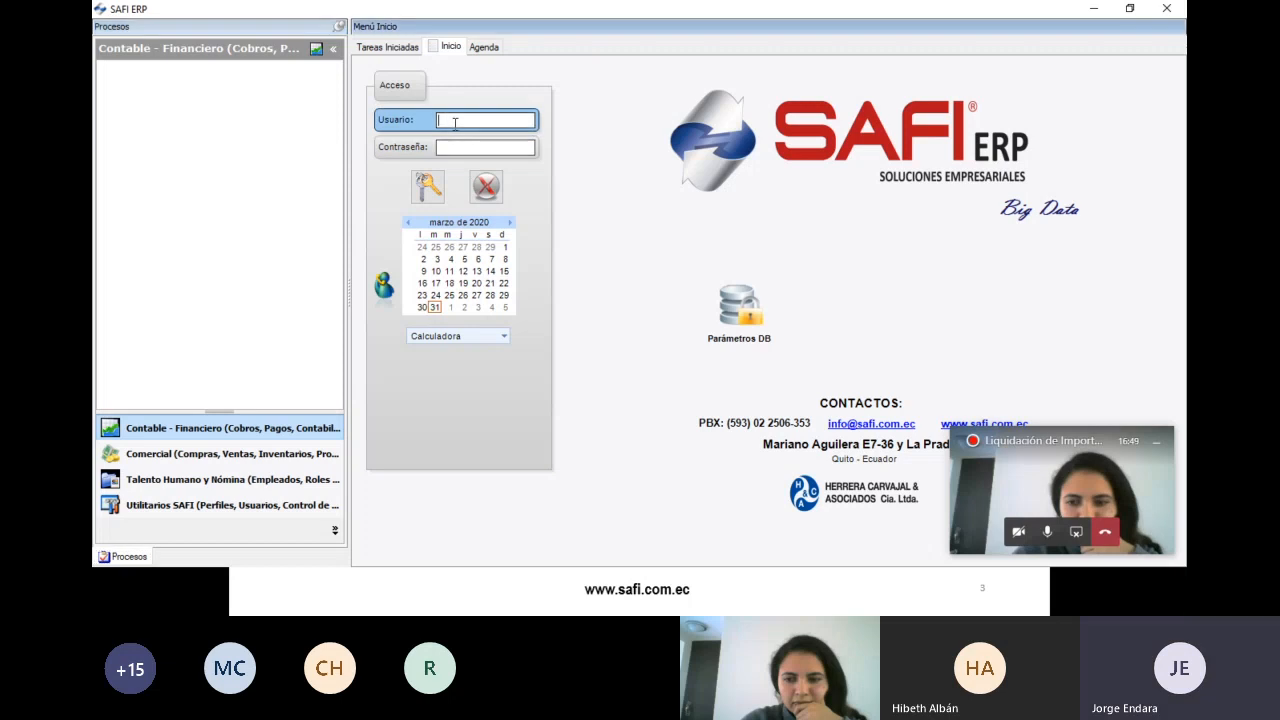
type("super")
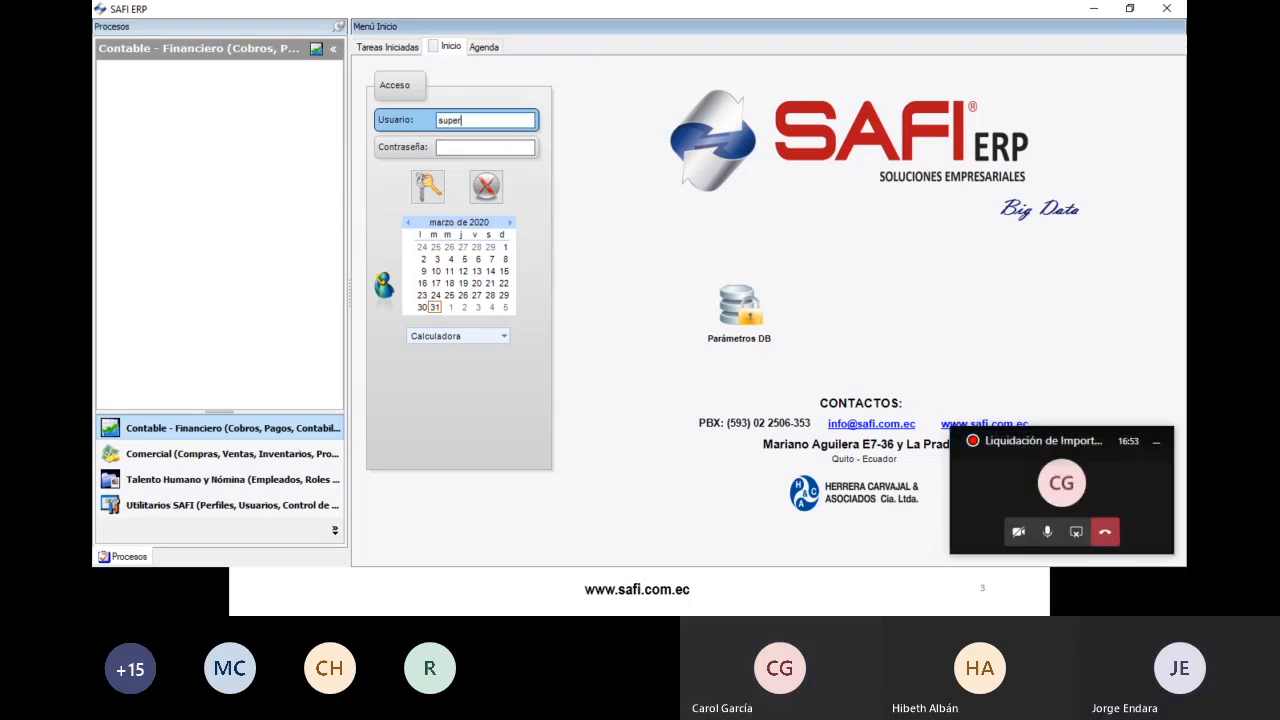
key("Tab")
type("******")
key("Tab")
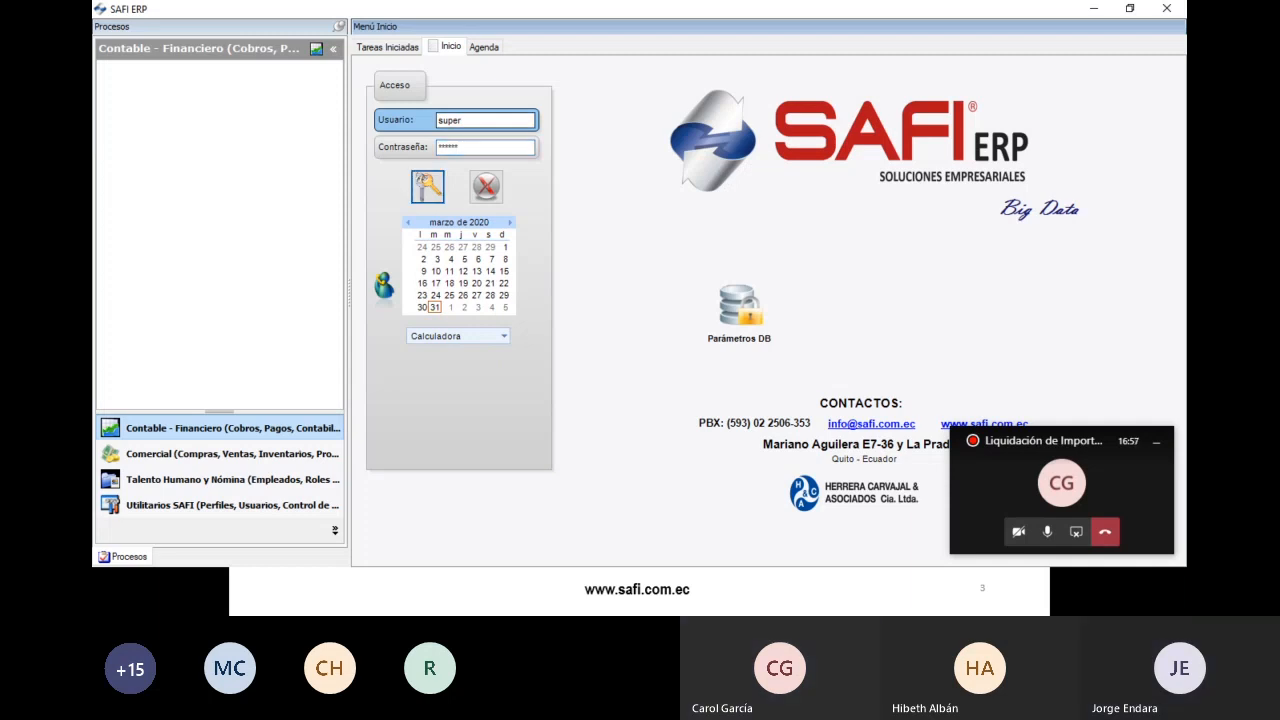
key("Return")
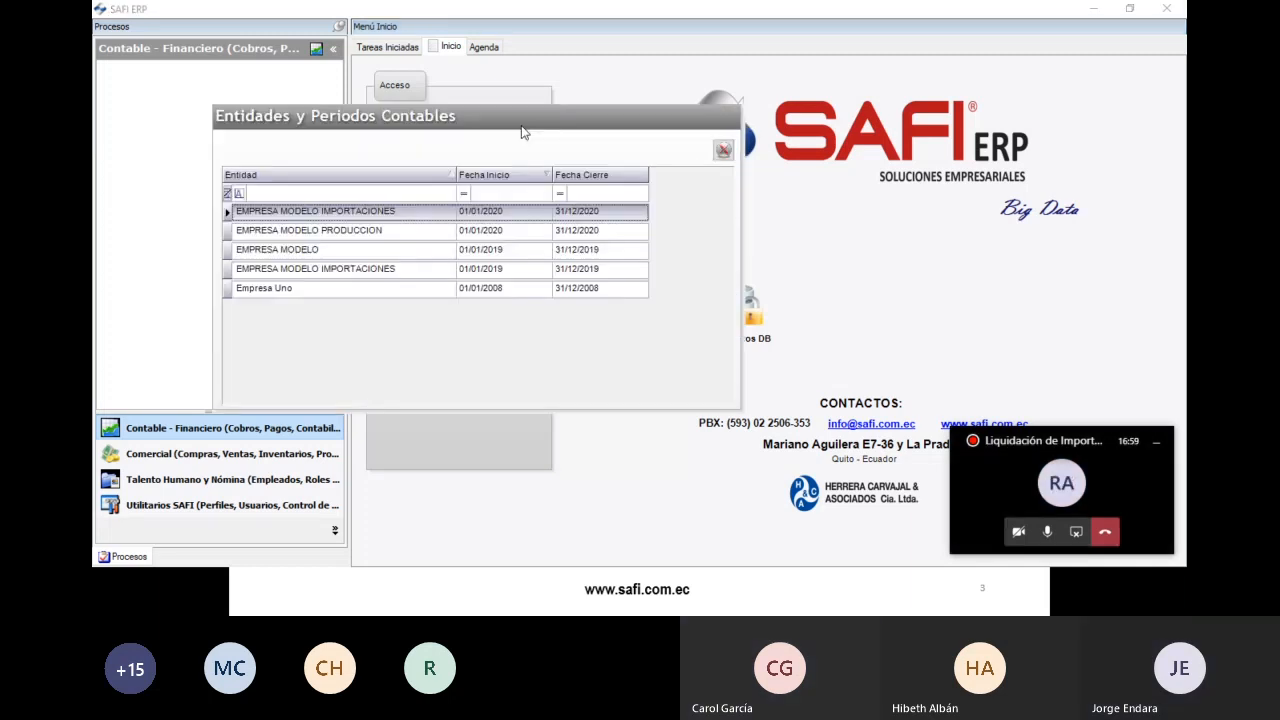
- Enter EMPRESA MODELO IMPORTACIONES 2020 with system date 31 March 2020
double_click(375, 214)
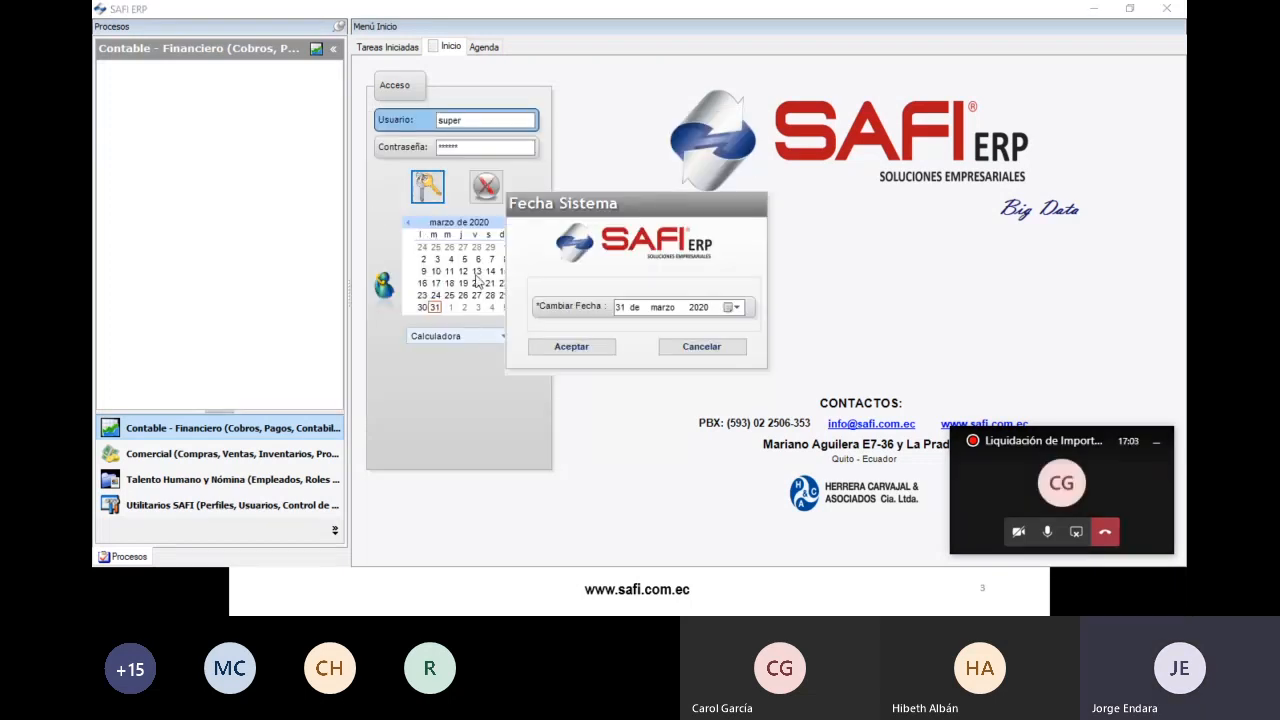
left_click(586, 343)
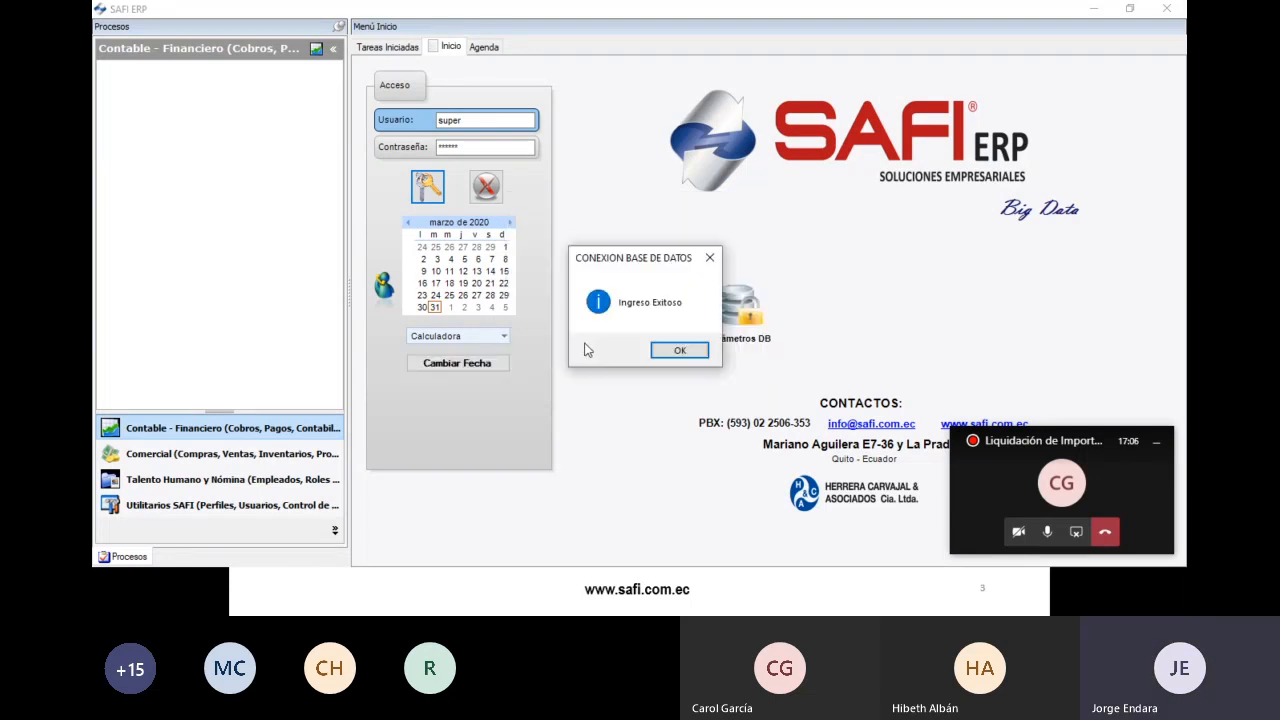
left_click(662, 353)
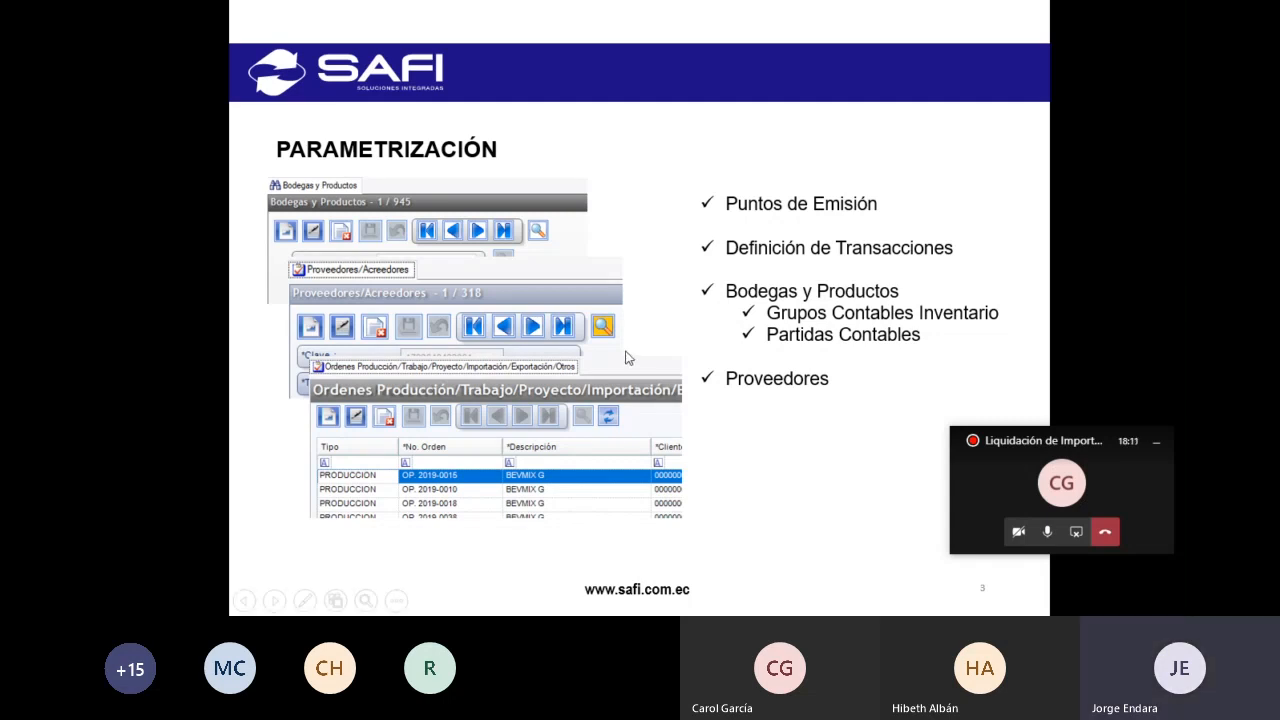
- Switch from the PowerPoint slideshow back to the SAFI ERP window
key("alt+Tab")
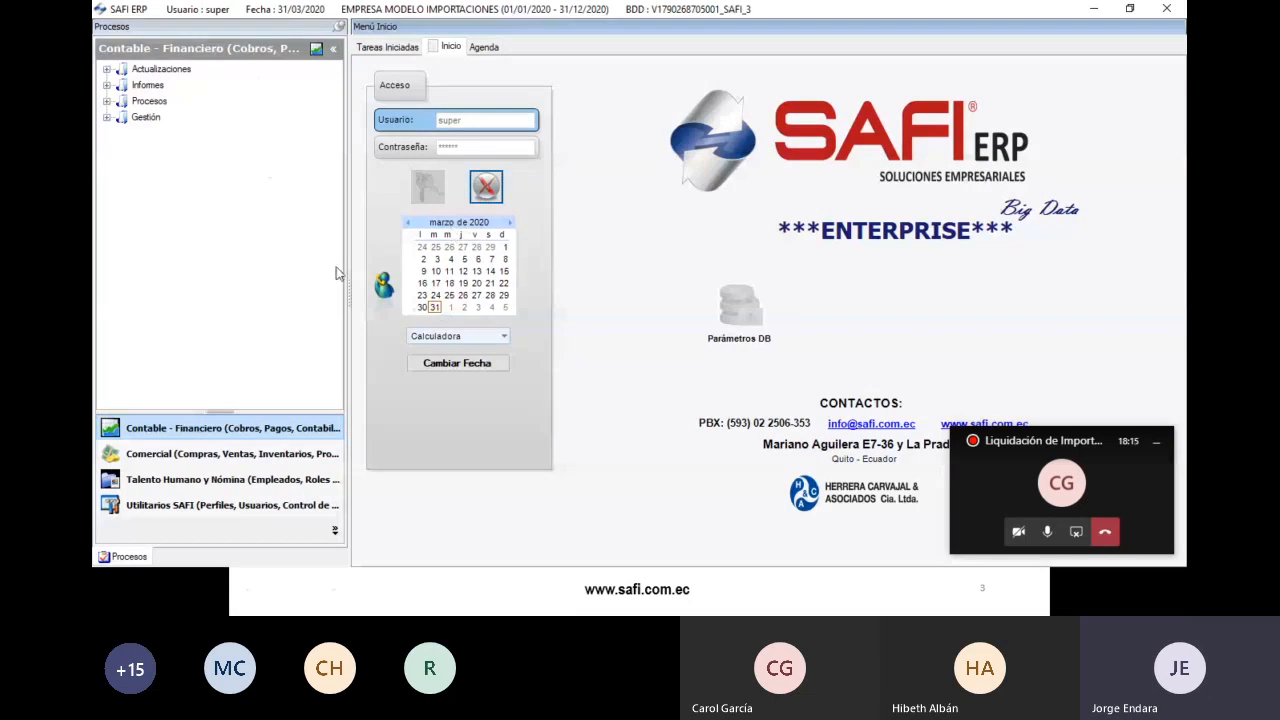
- Open Puntos de Emisión under Comercial > Actualizaciones > Parámetros > Ventas Inventarios
left_click(249, 456)
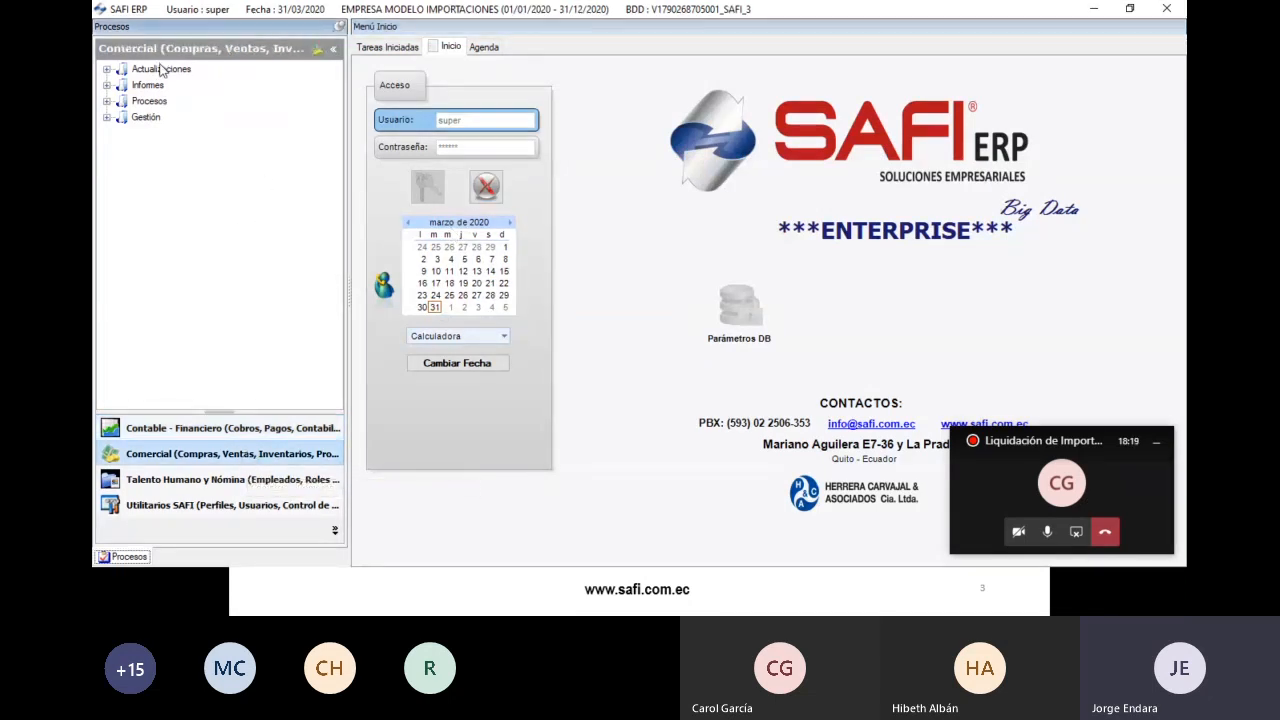
left_click(160, 68)
left_click(107, 69)
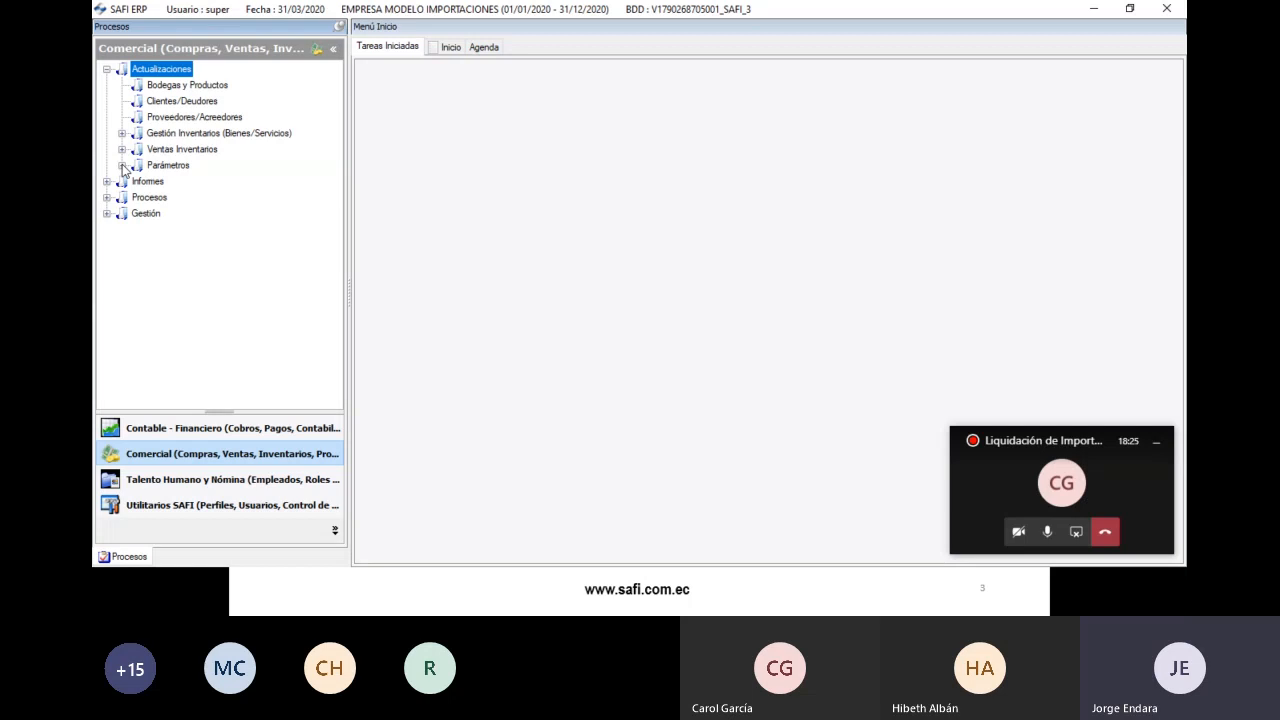
left_click(121, 165)
left_click(137, 197)
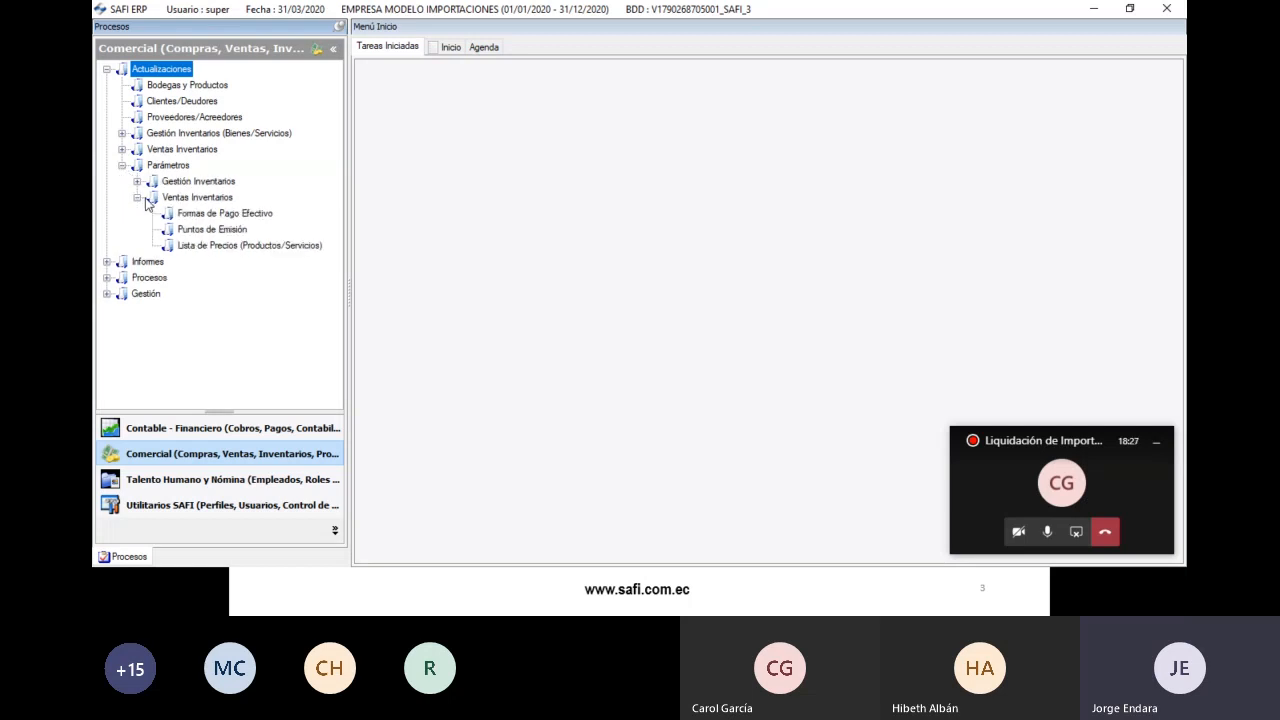
double_click(221, 228)
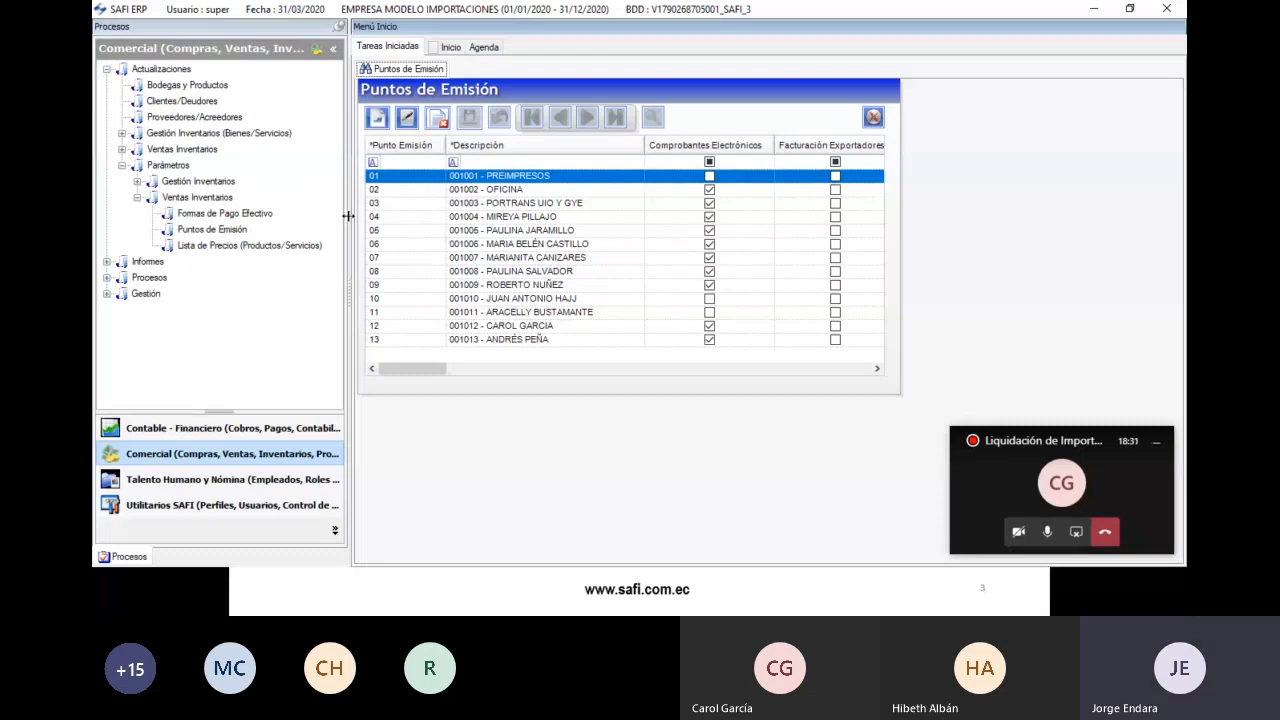
- Inspect emission point 02 OFICINA's order numbering and TECNICO07-LAP workstation, then cancel changes and close
left_click(446, 192)
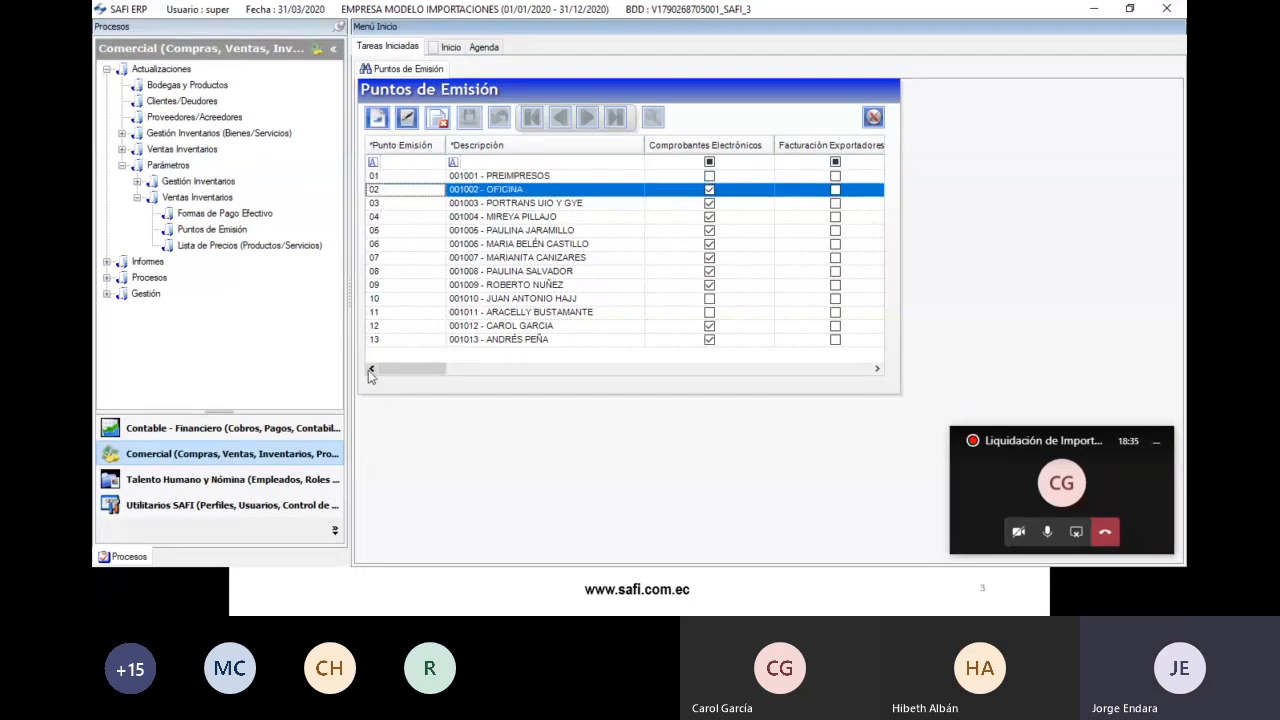
mouse_move(388, 372)
left_mouse_down()
mouse_move(408, 370)
mouse_move(379, 366)
left_mouse_up()
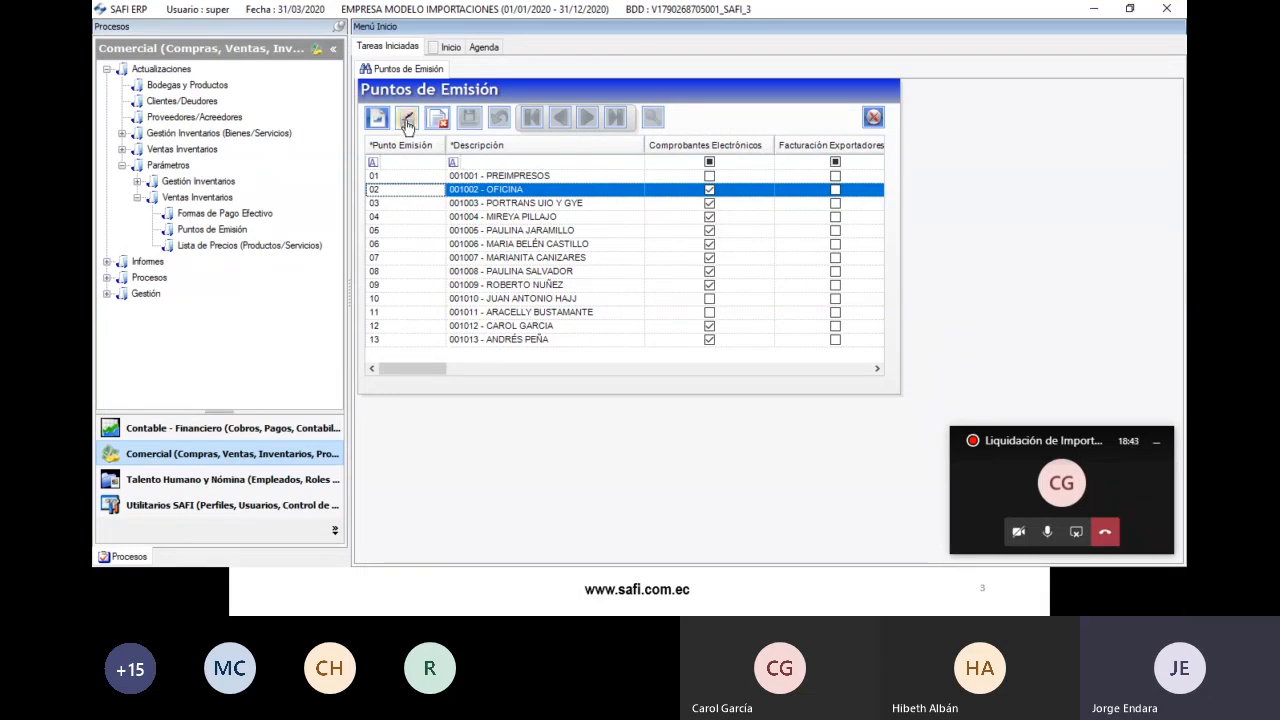
left_click(406, 117)
left_click_drag(407, 372, 551, 359)
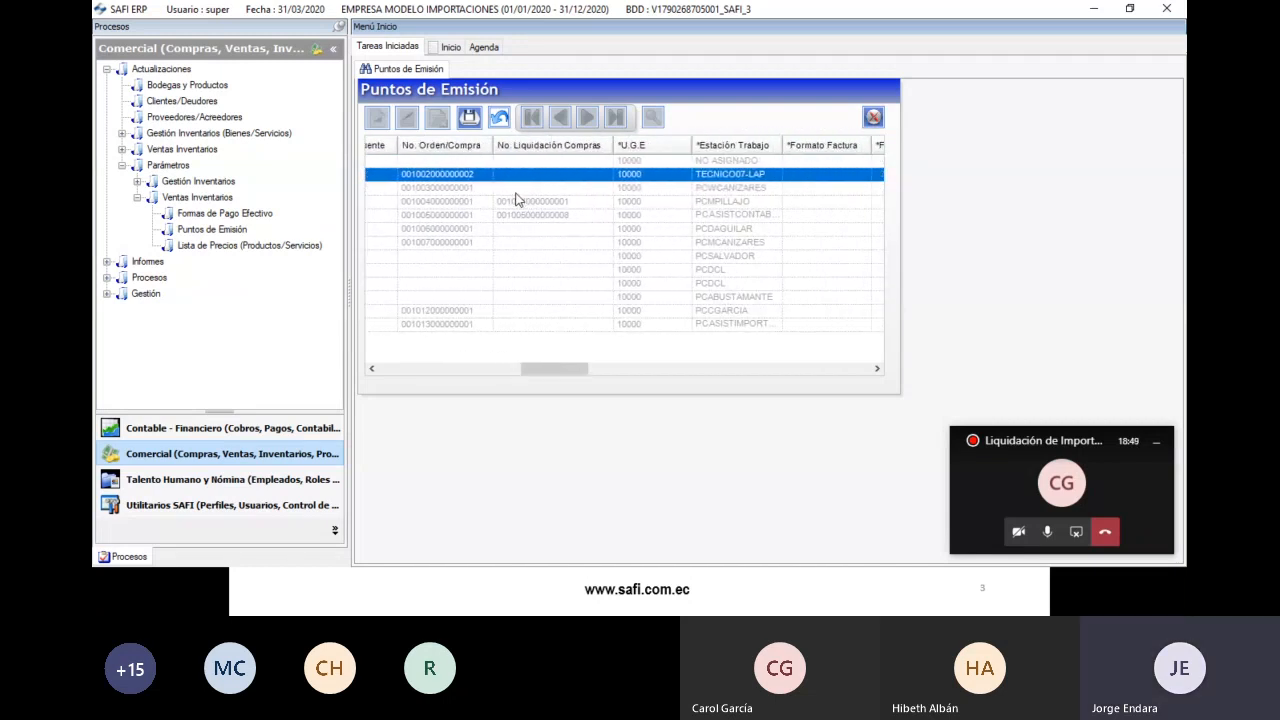
left_click(455, 185)
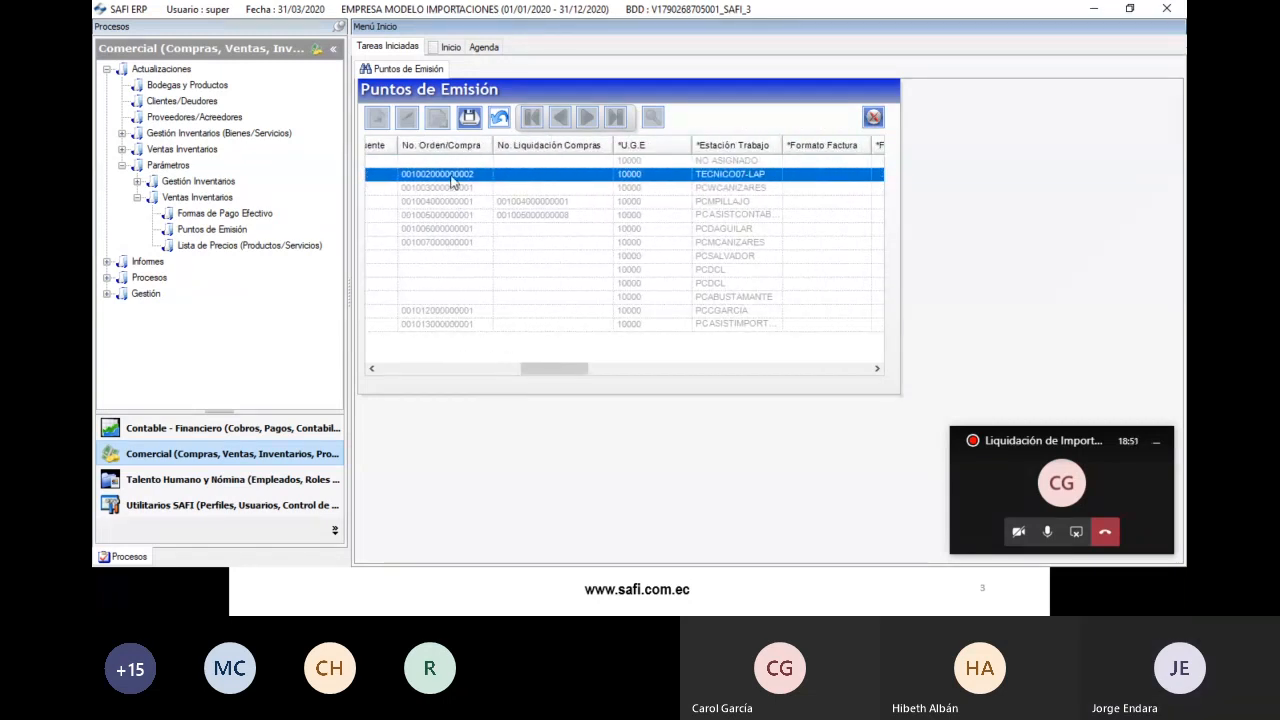
left_click_drag(549, 378, 538, 376)
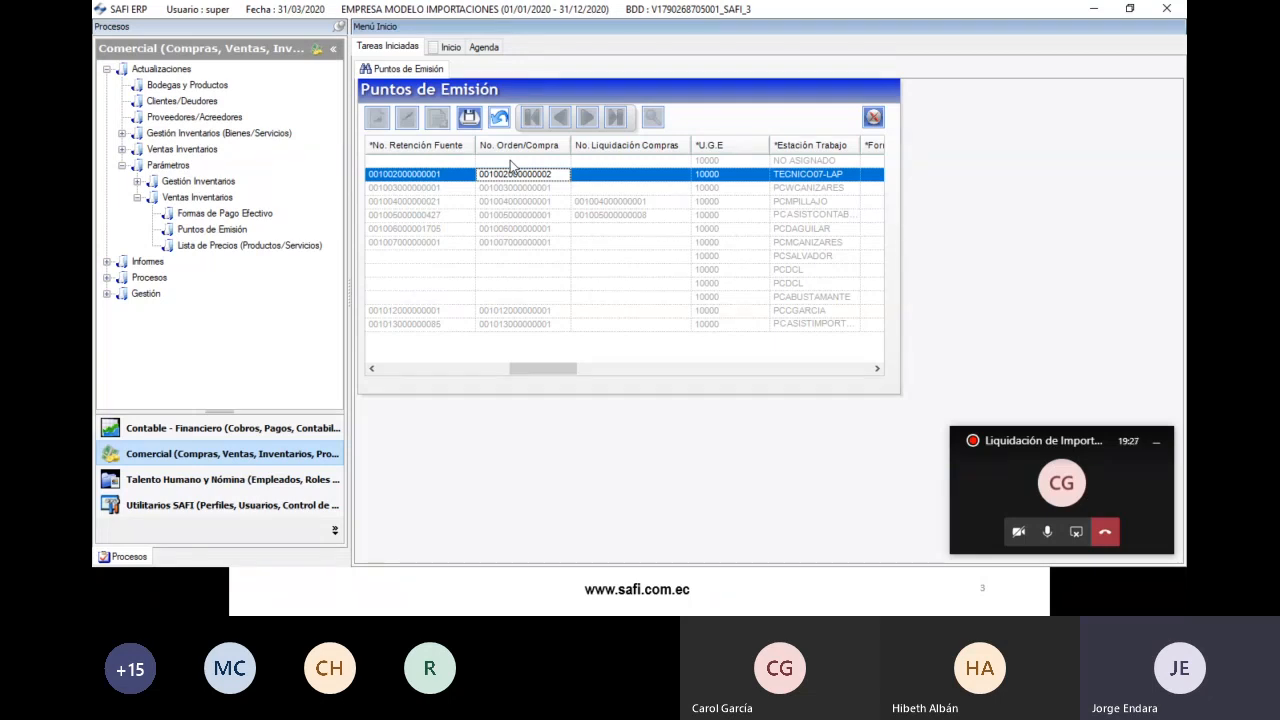
left_click(776, 179)
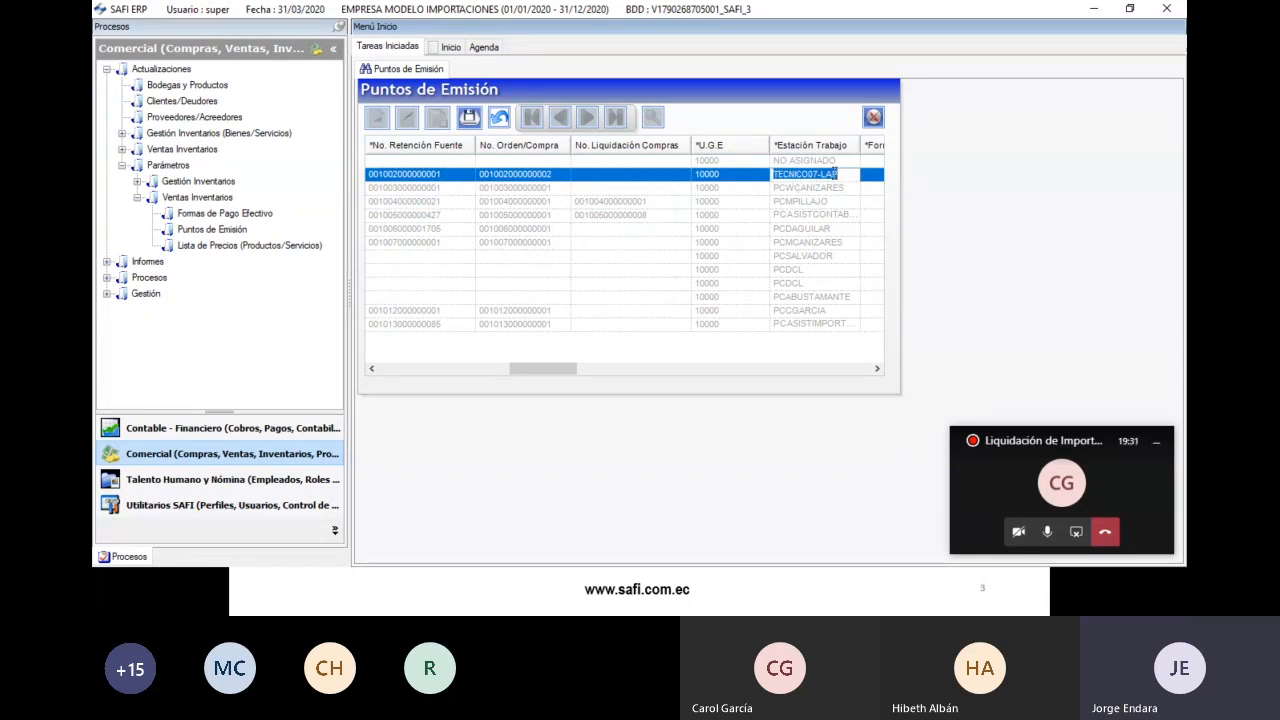
left_click(839, 173)
left_click(492, 121)
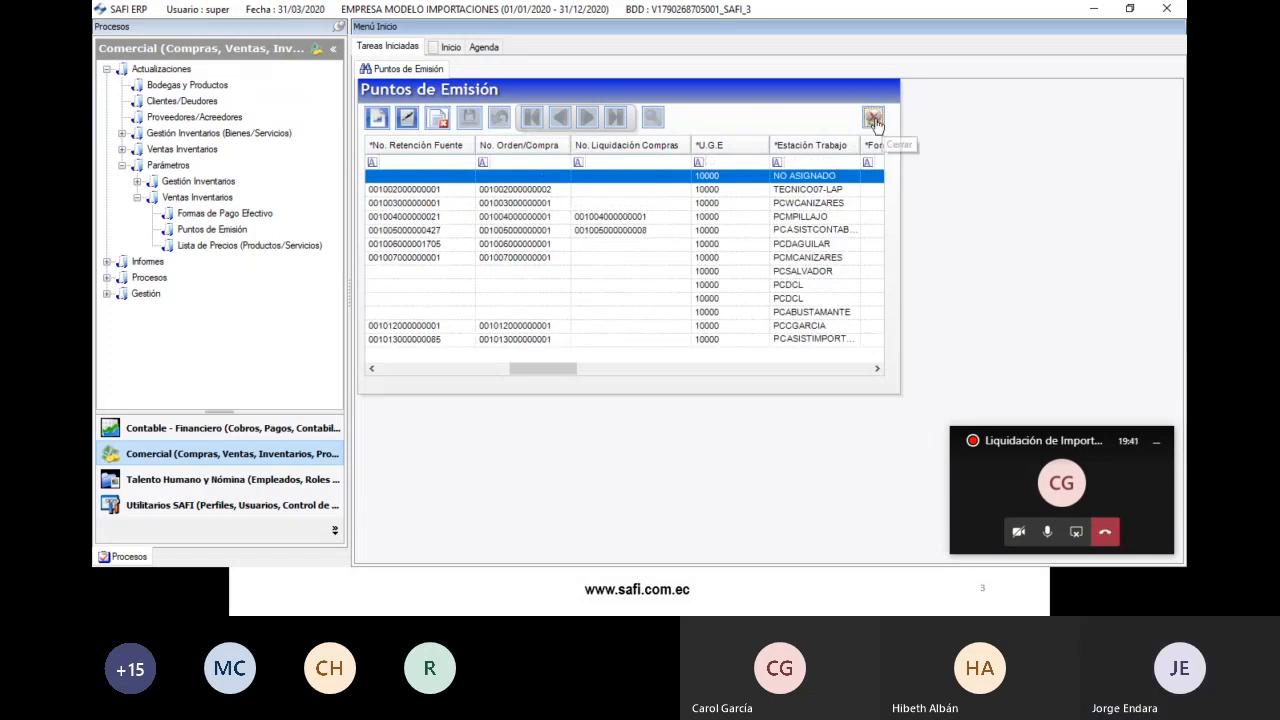
left_click(873, 117)
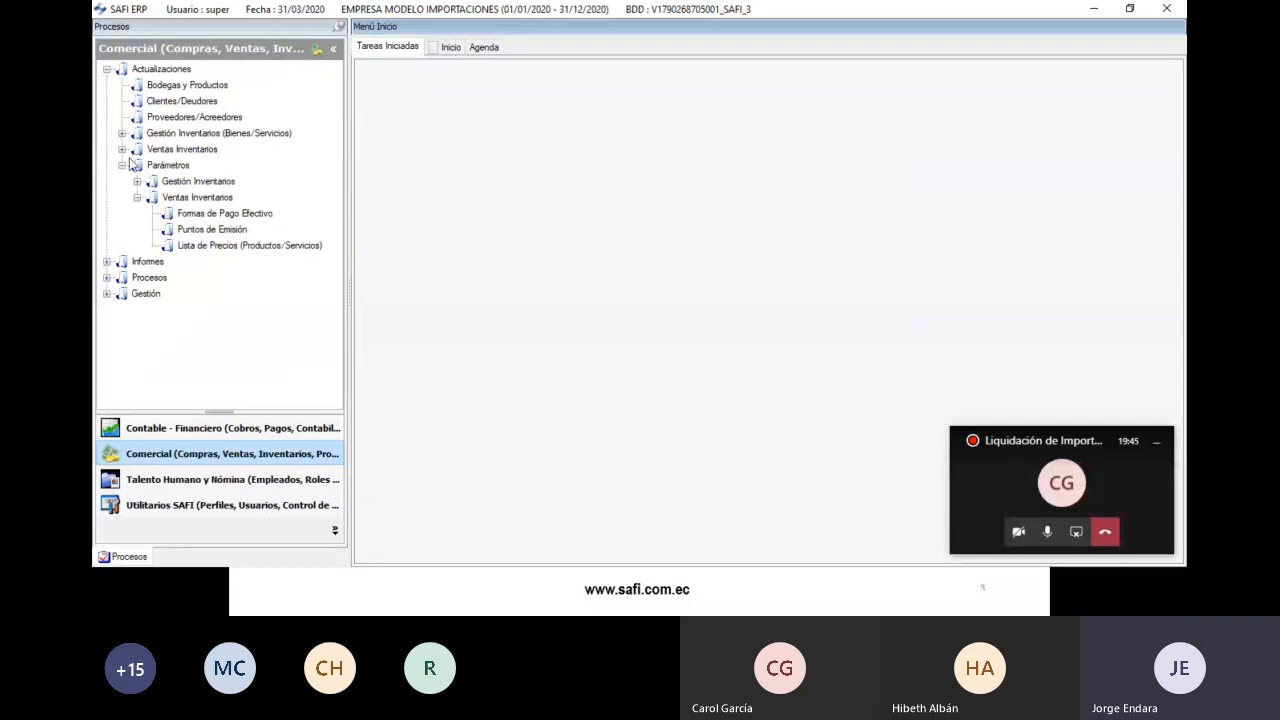
- Open Definición Tipos Documentos Contables under Contable-Financiero > Actualizaciones > Parámetros
left_click(122, 165)
left_click(107, 70)
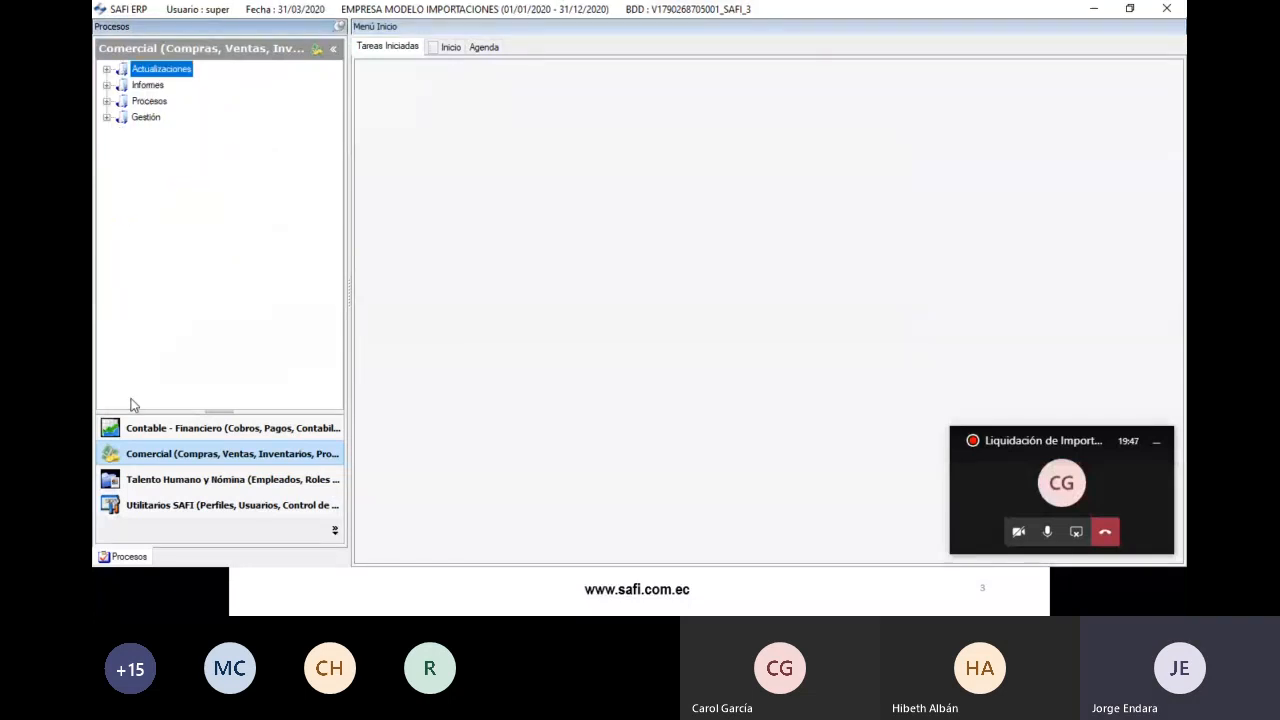
left_click(142, 430)
double_click(145, 70)
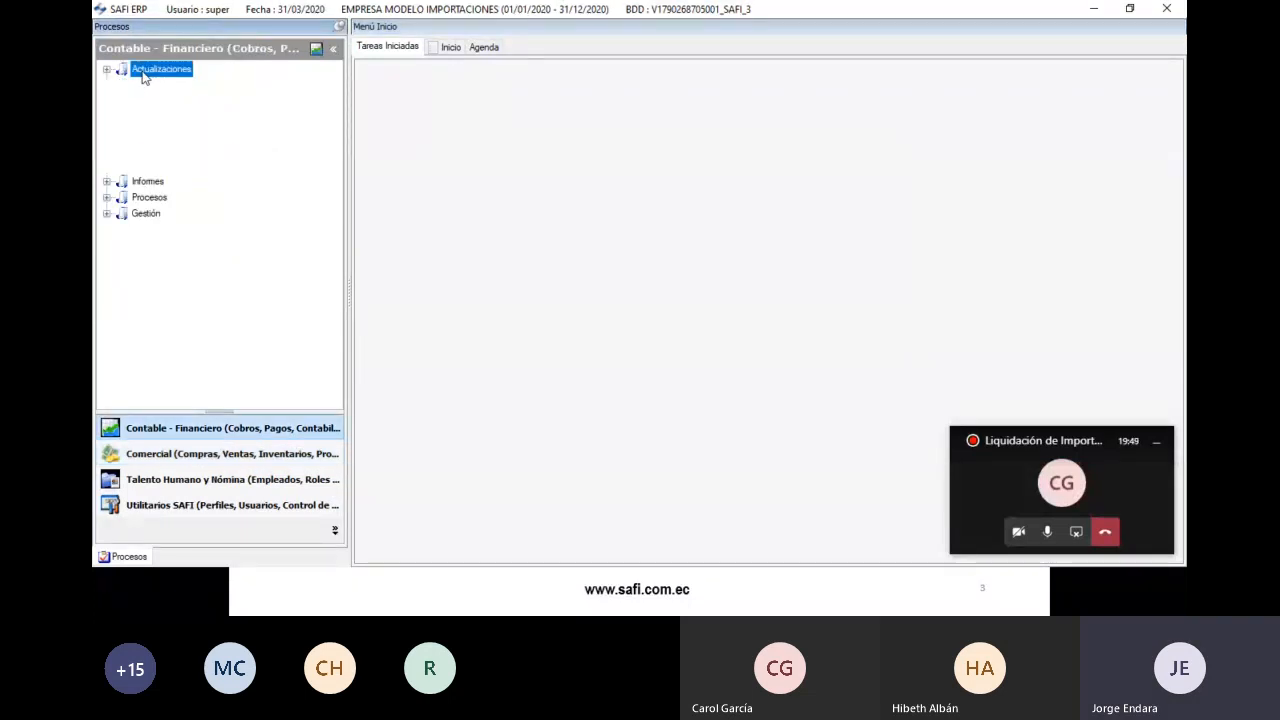
double_click(167, 118)
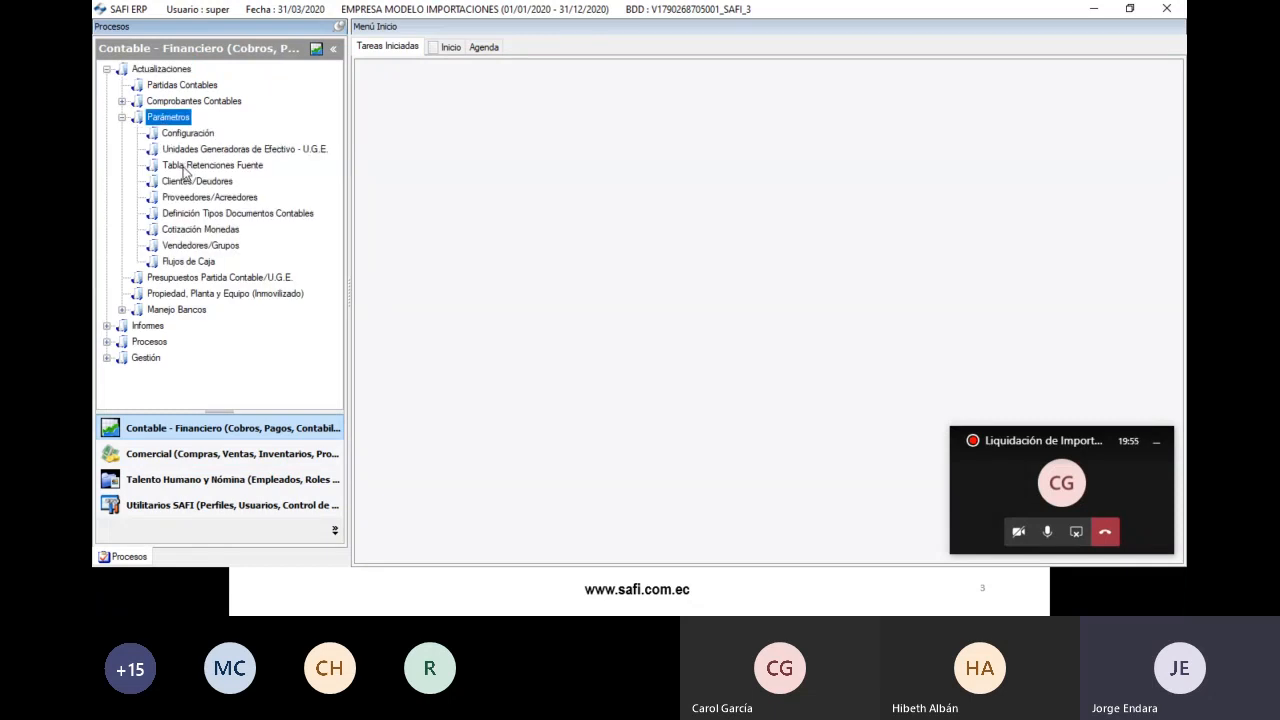
double_click(214, 213)
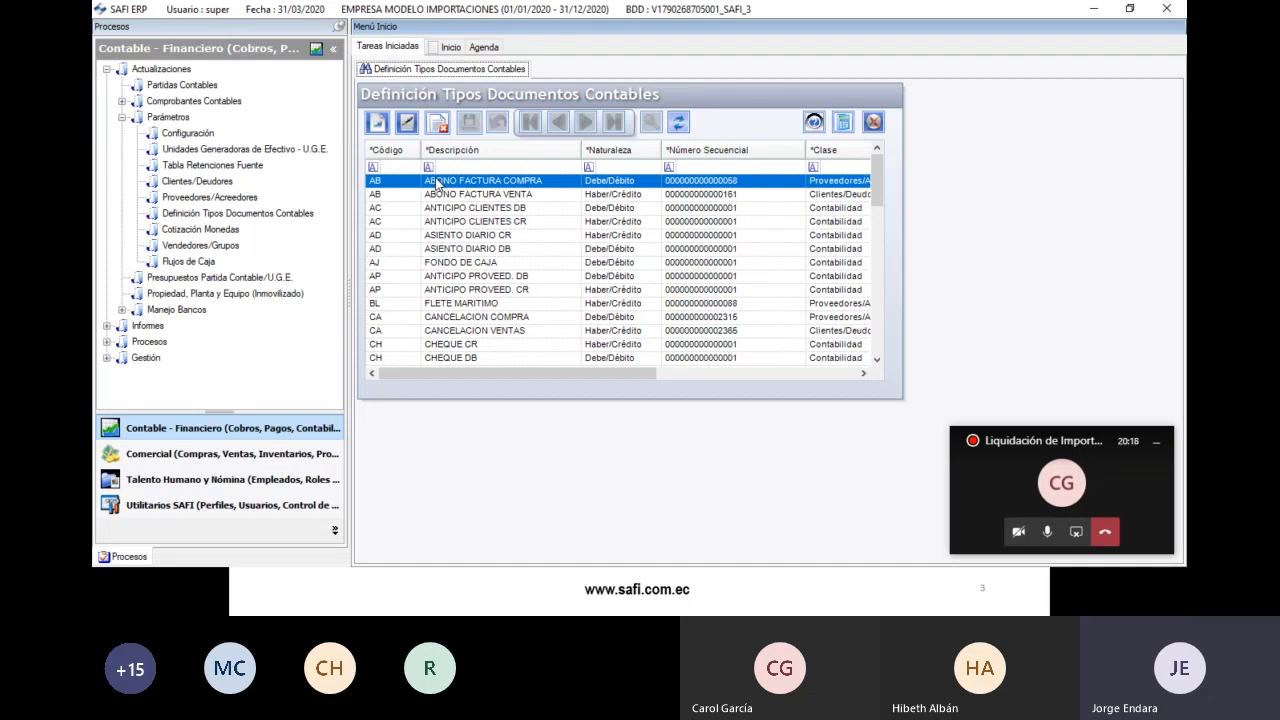
- Filter document types by 'fac' to check FACTURA EXTERIOR, then clear the filter
left_click(450, 166)
type("fac")
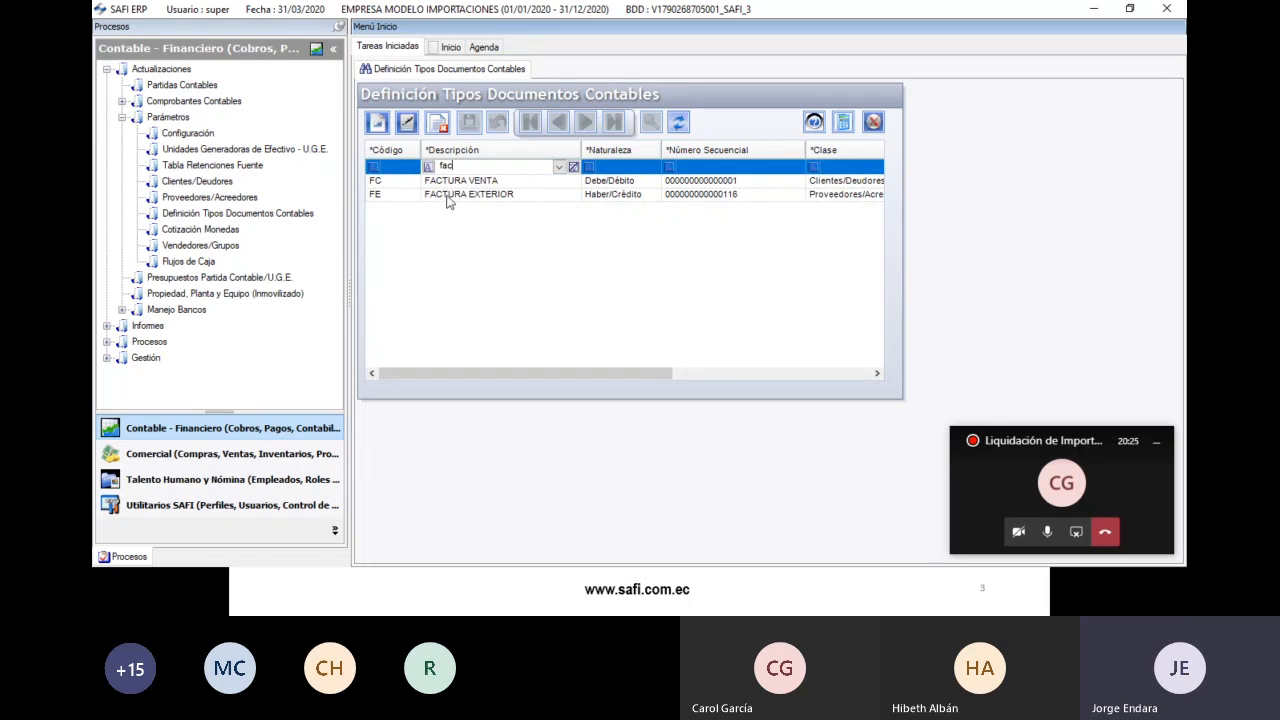
left_click(412, 195)
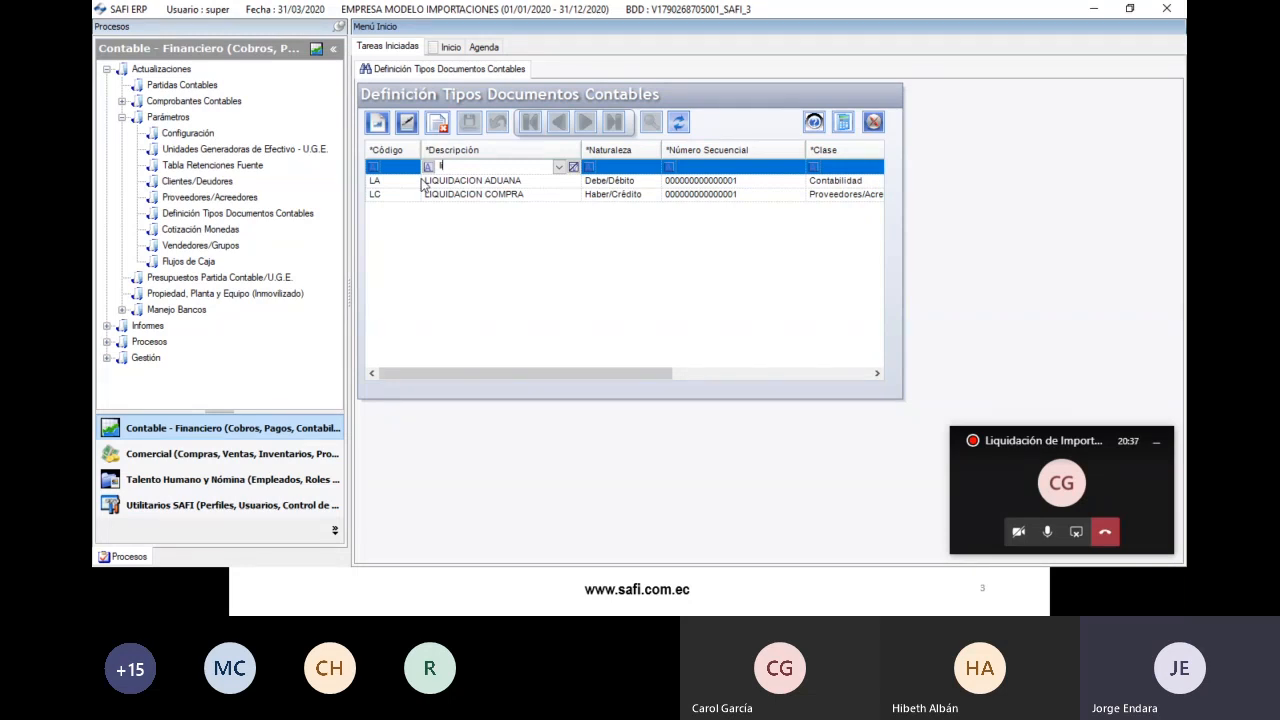
key("BackSpace")
key("BackSpace")
left_click(215, 453)
double_click(119, 71)
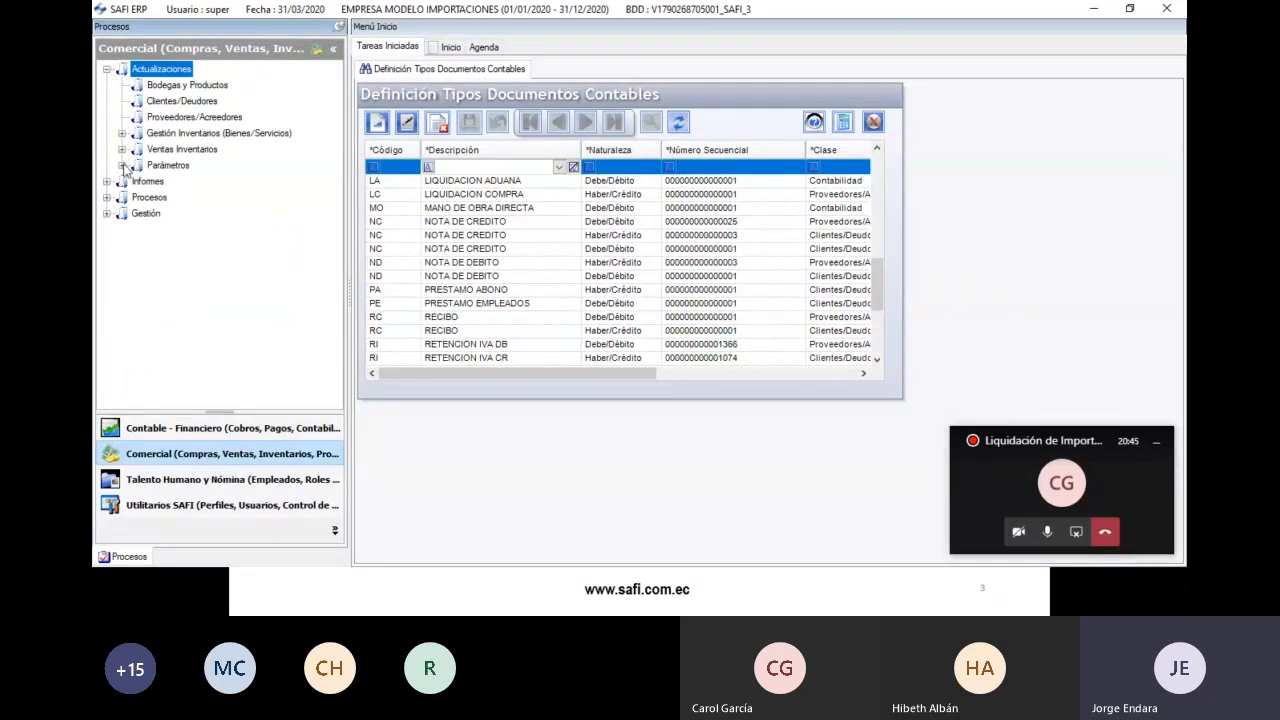
- Open Definición Transacciones Comercial under Gestión Inventarios and select C9 INGRESO IMPORTACION
left_click(122, 166)
left_click(140, 198)
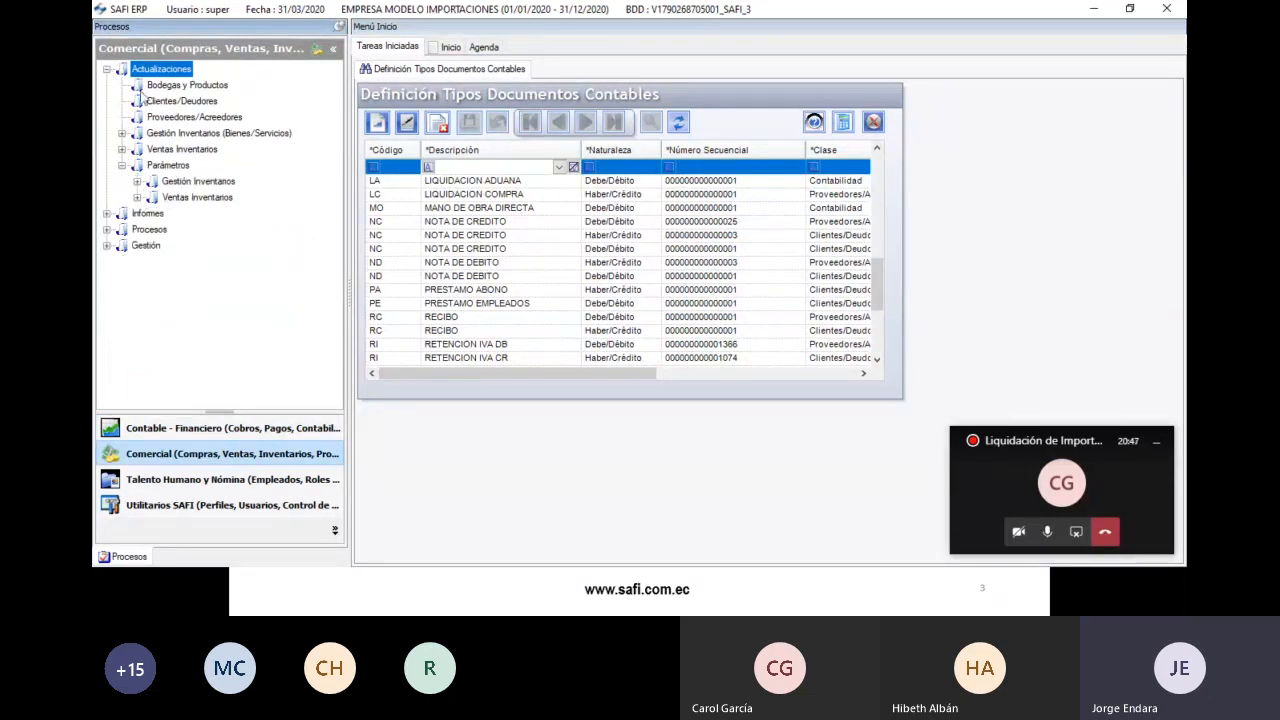
double_click(160, 181)
double_click(205, 197)
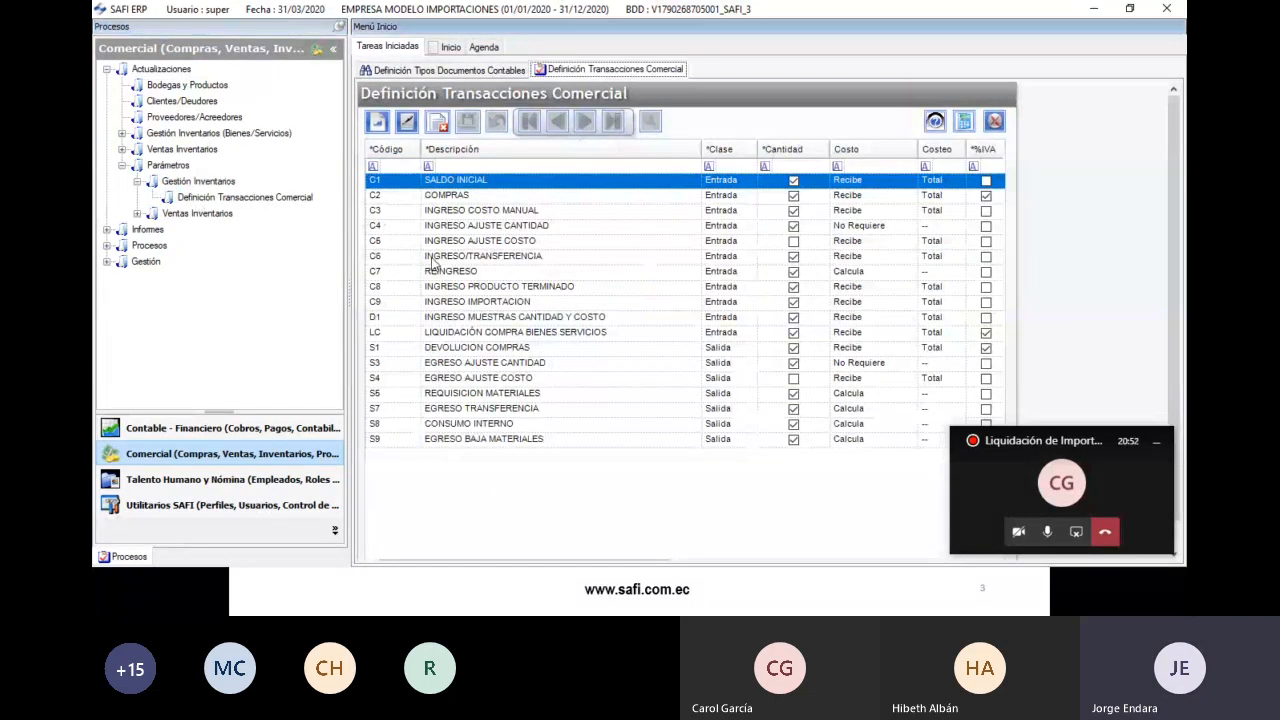
left_click(448, 300)
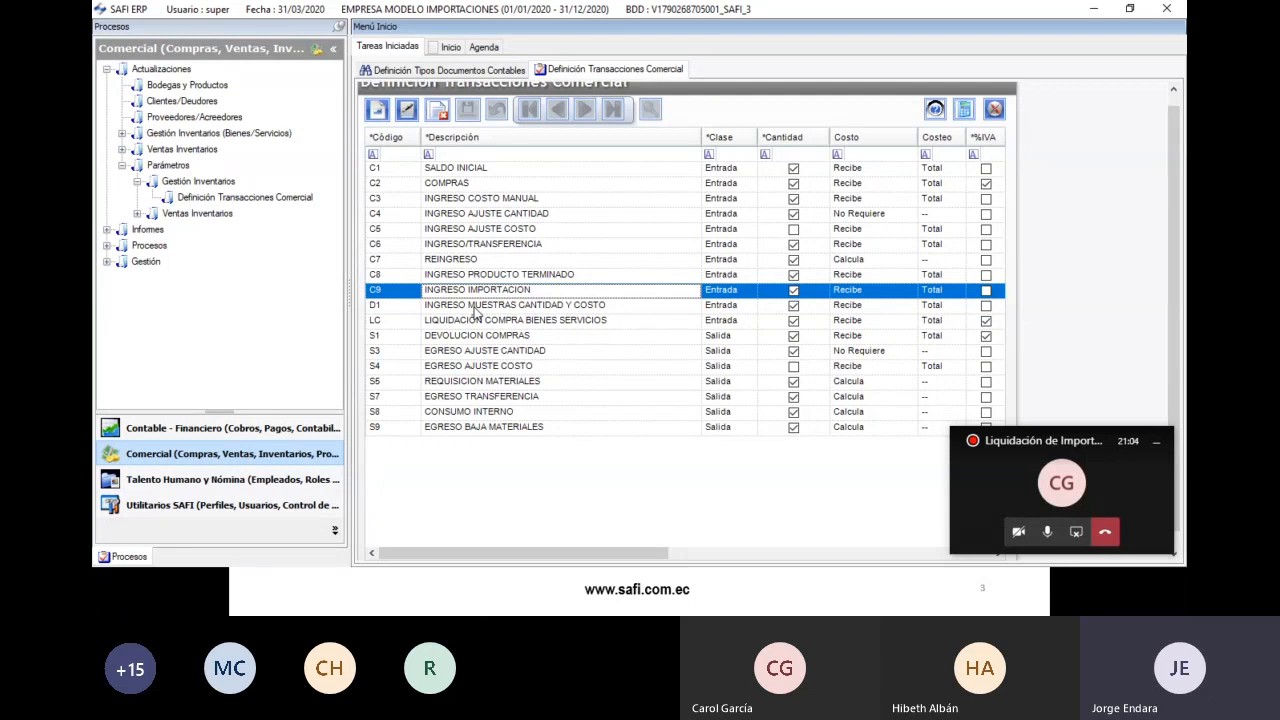
scroll(1165, 108, "up", 1)
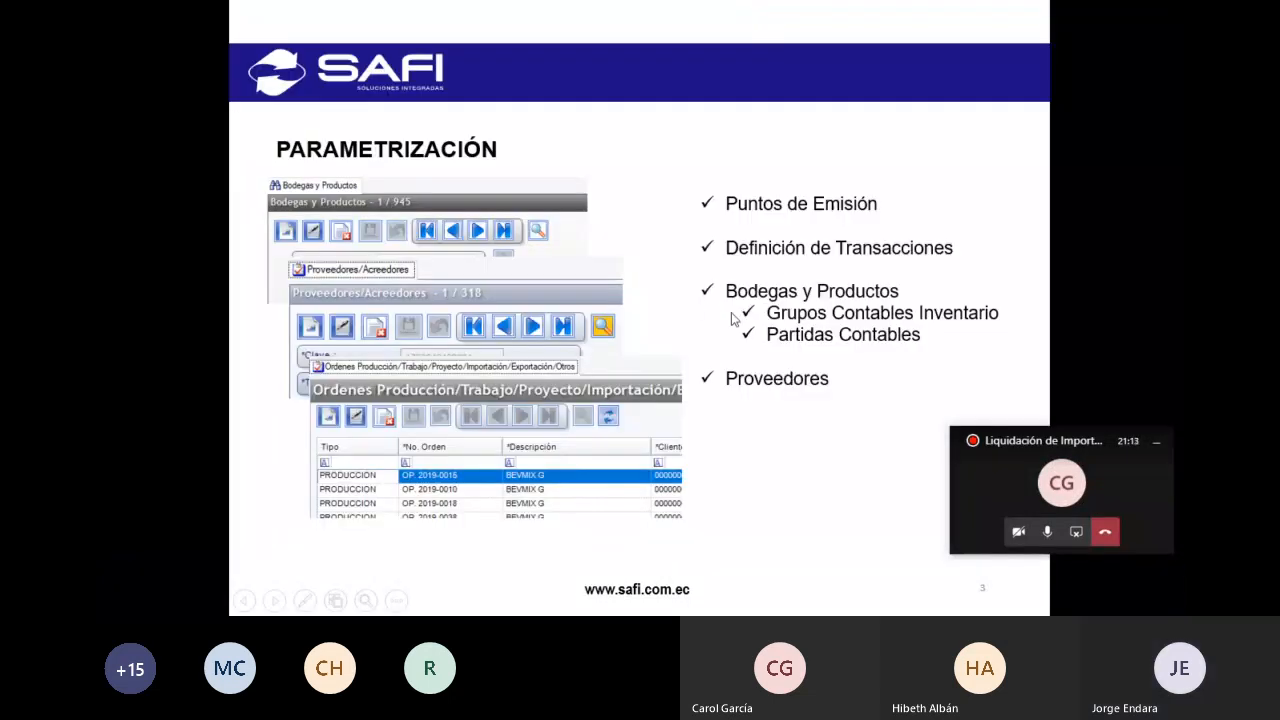
- Return to SAFI ERP and open the Bodegas y Productos catalogue of 948 records
key("alt+Tab")
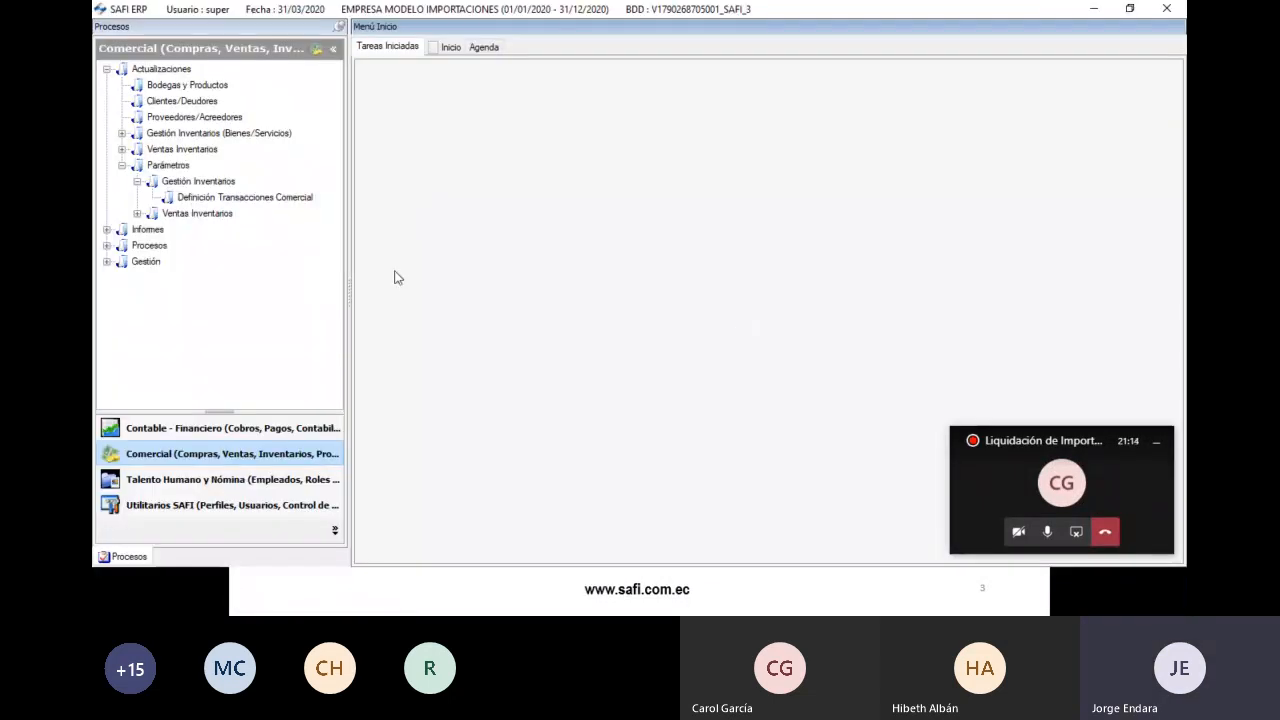
left_click(122, 165)
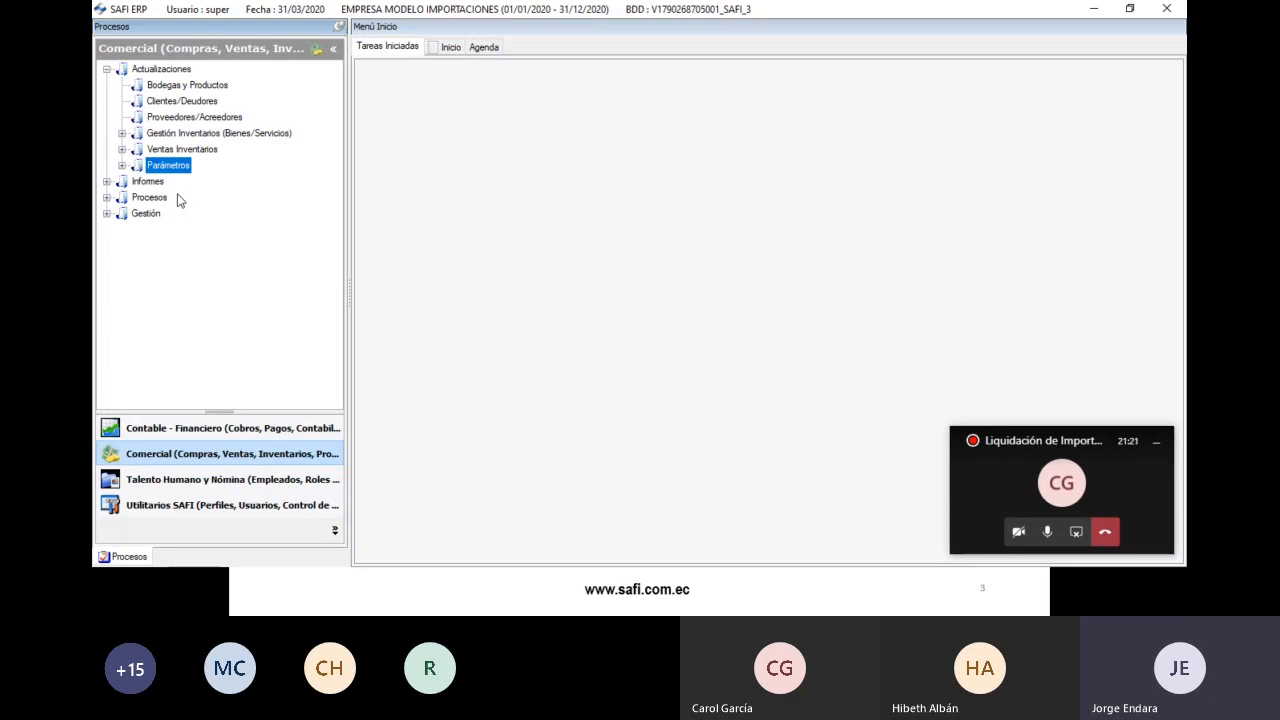
left_click(168, 85)
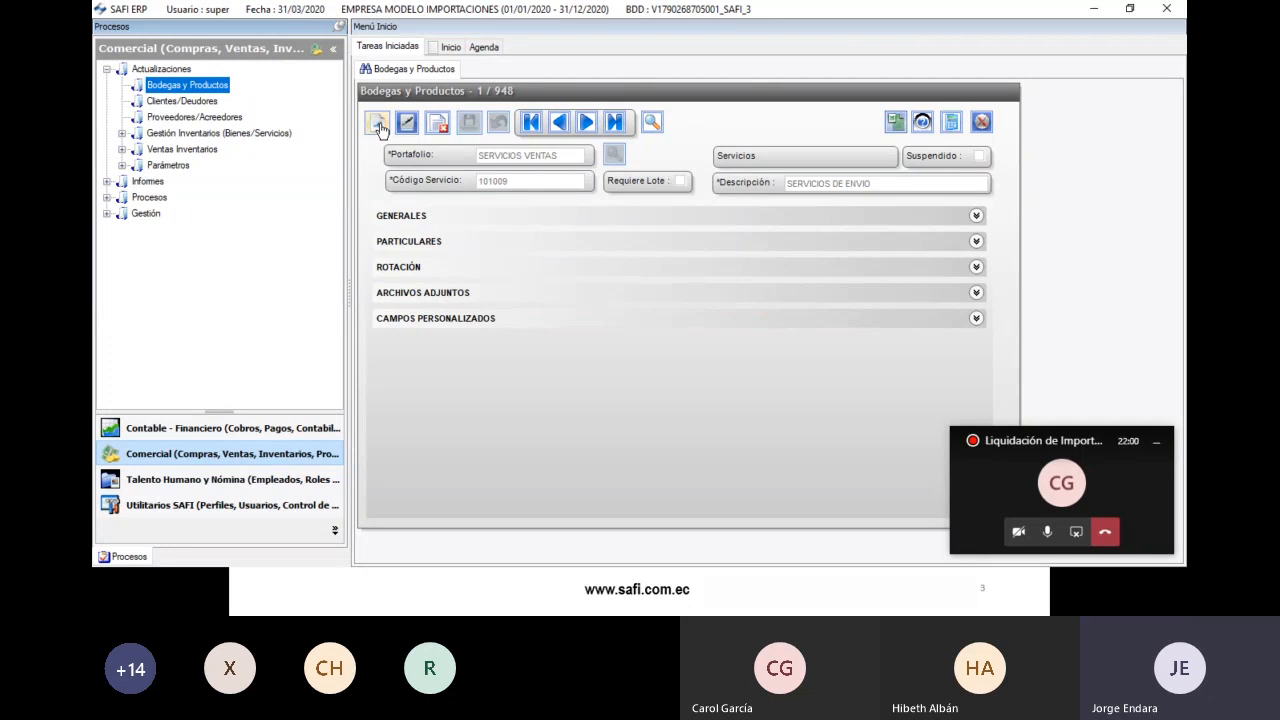
left_click(377, 123)
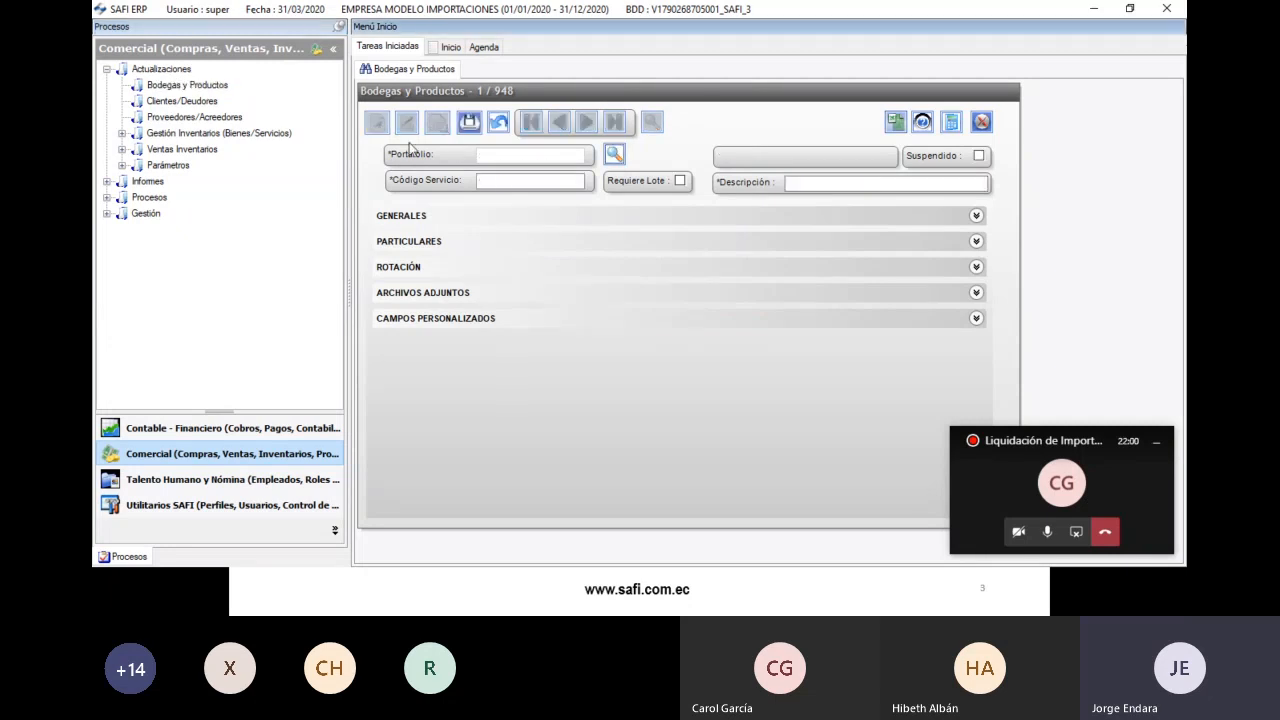
left_click(614, 157)
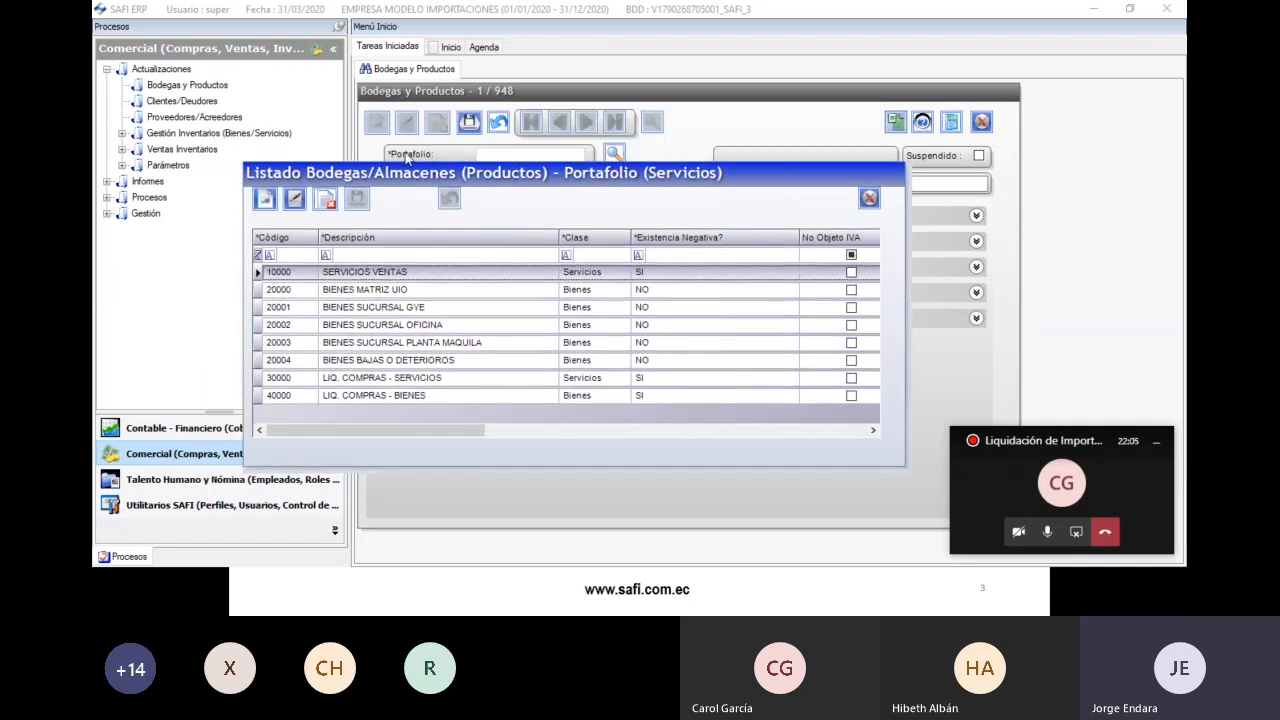
left_click_drag(557, 181, 575, 204)
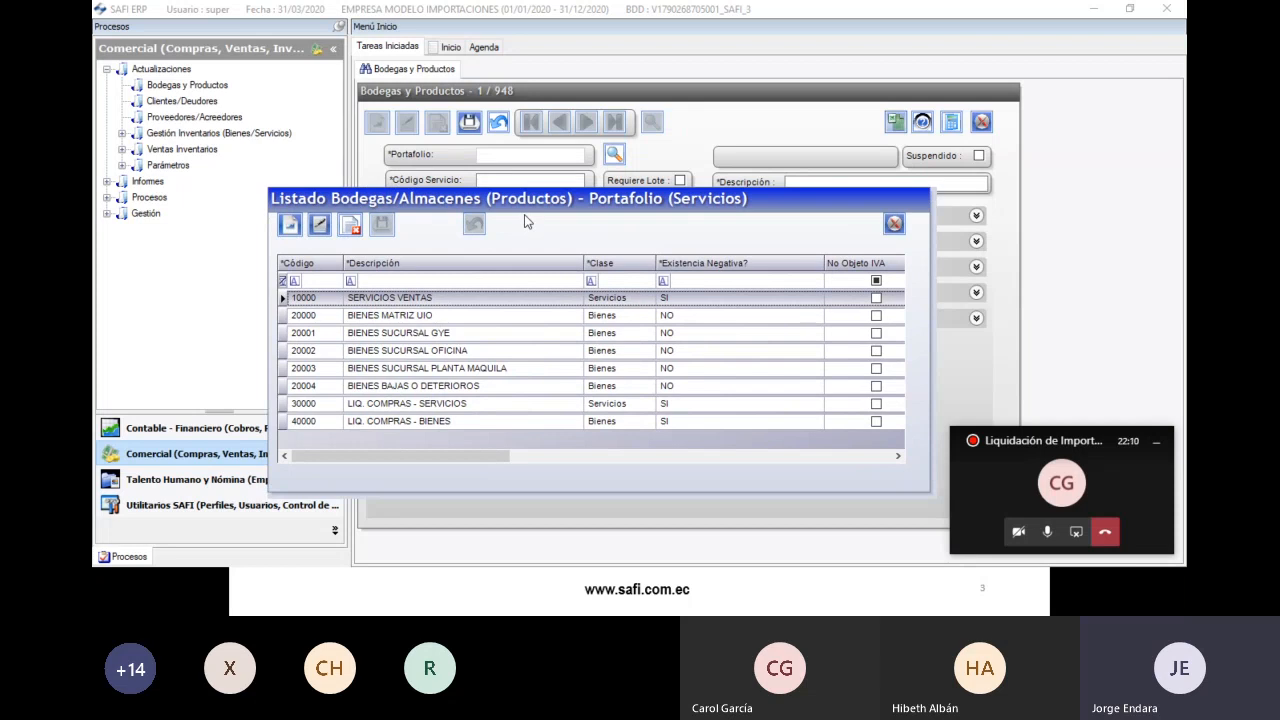
left_click(384, 317)
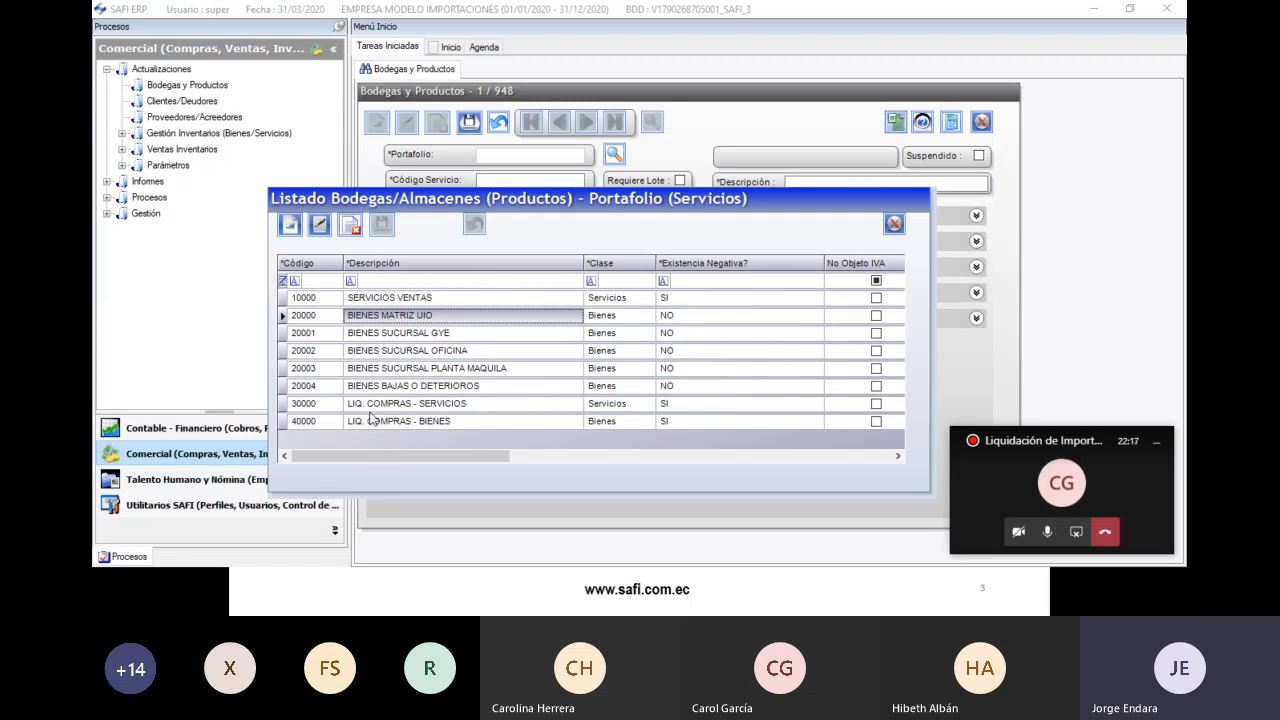
left_click_drag(389, 455, 767, 460)
left_click(698, 281)
type("20")
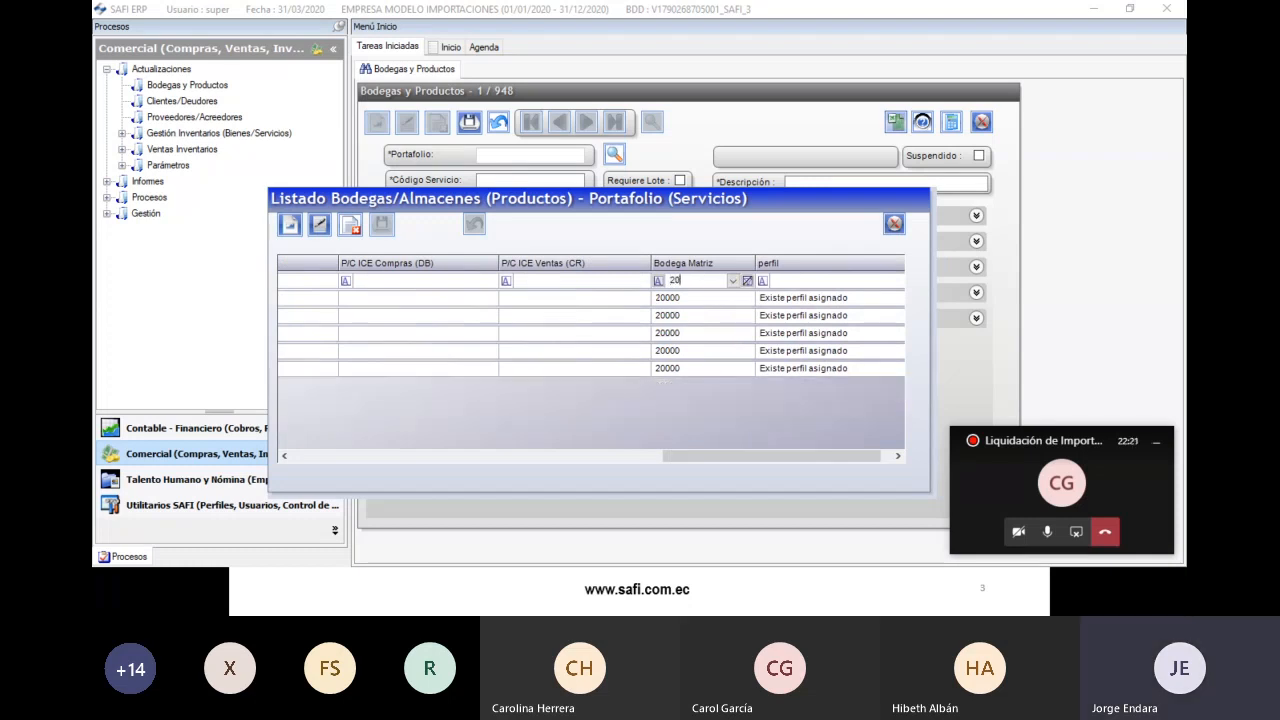
type("000")
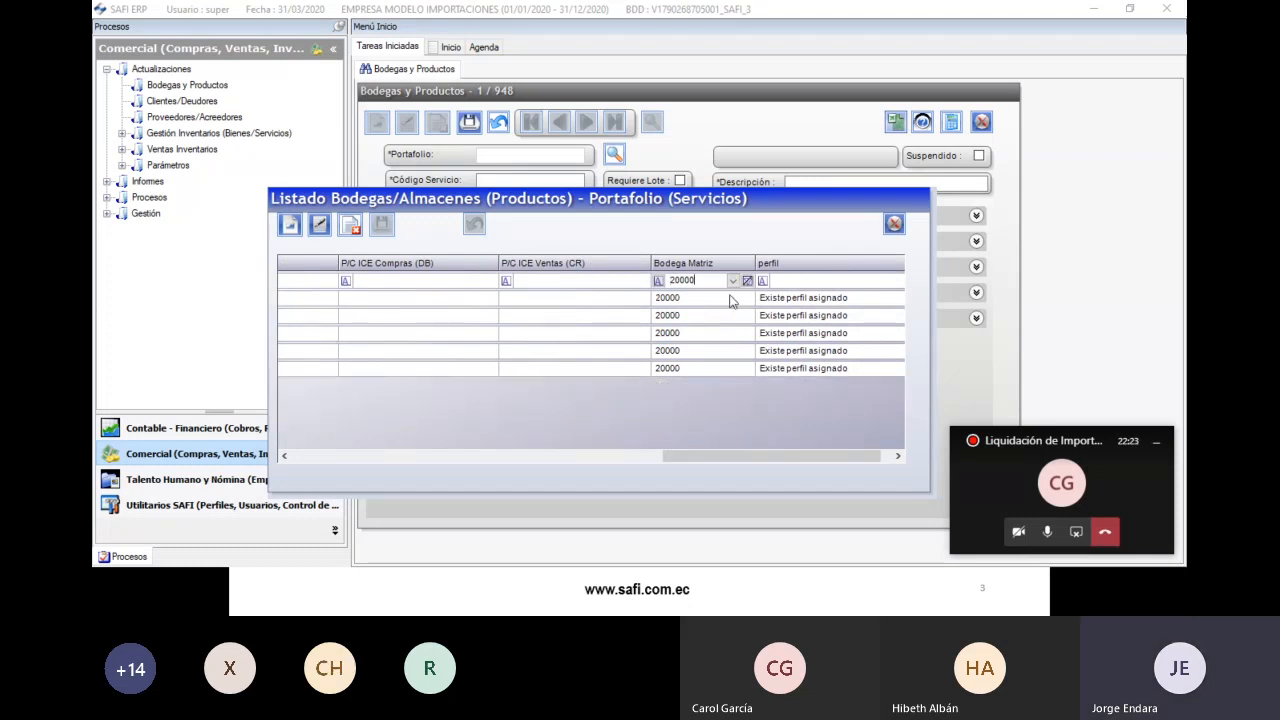
left_click_drag(759, 456, 394, 447)
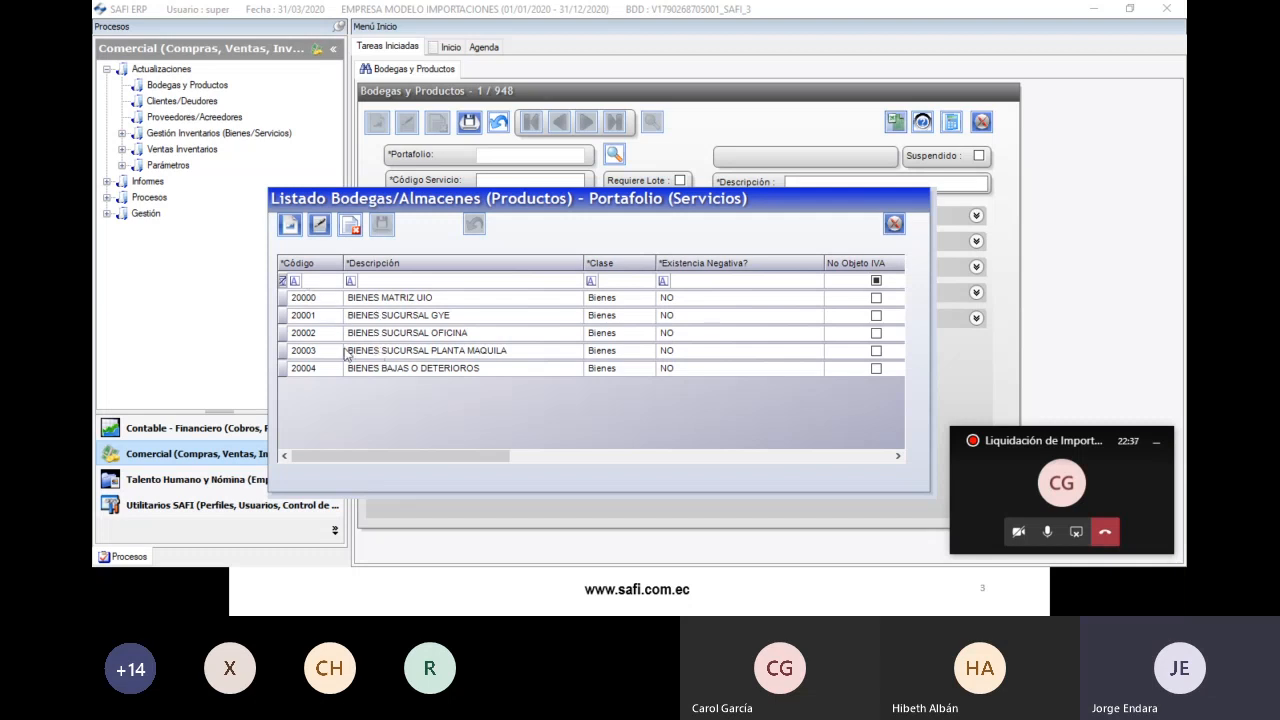
left_click(319, 304)
left_click(317, 334)
left_click(316, 353)
left_click(313, 368)
left_click_drag(377, 454, 785, 445)
left_click(649, 298)
left_click(655, 316)
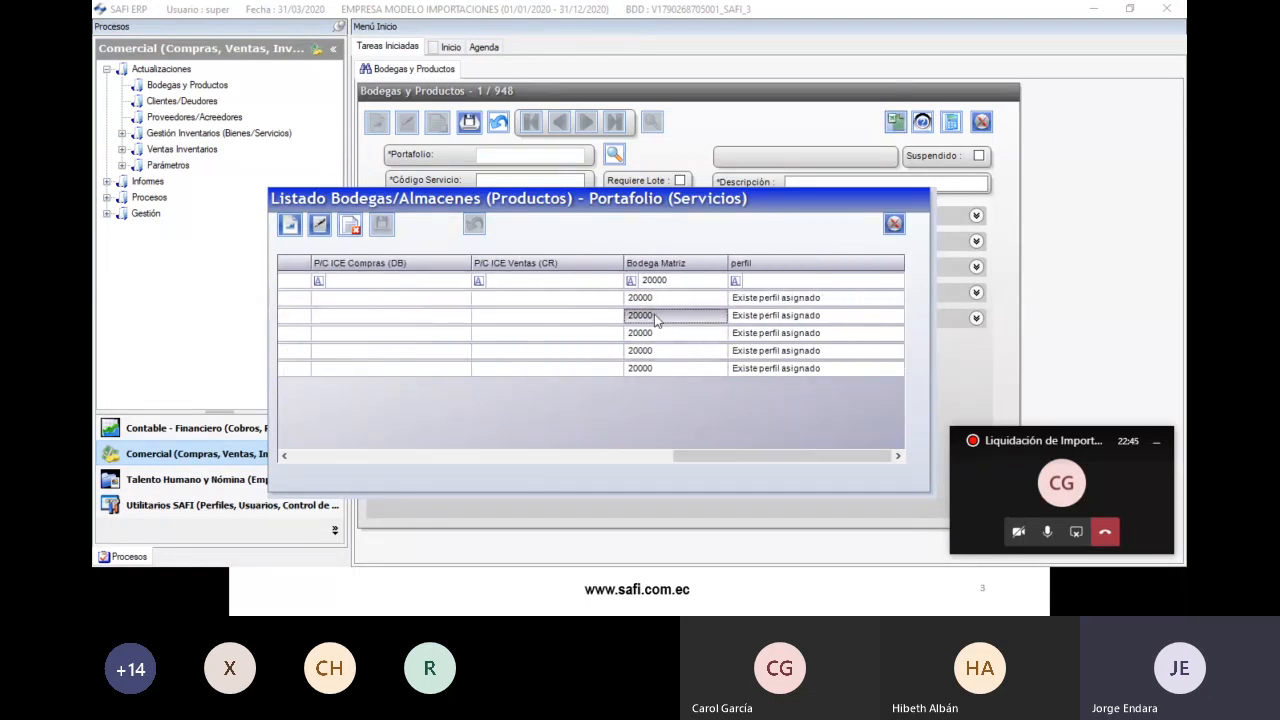
left_click_drag(736, 455, 345, 456)
left_click(326, 302)
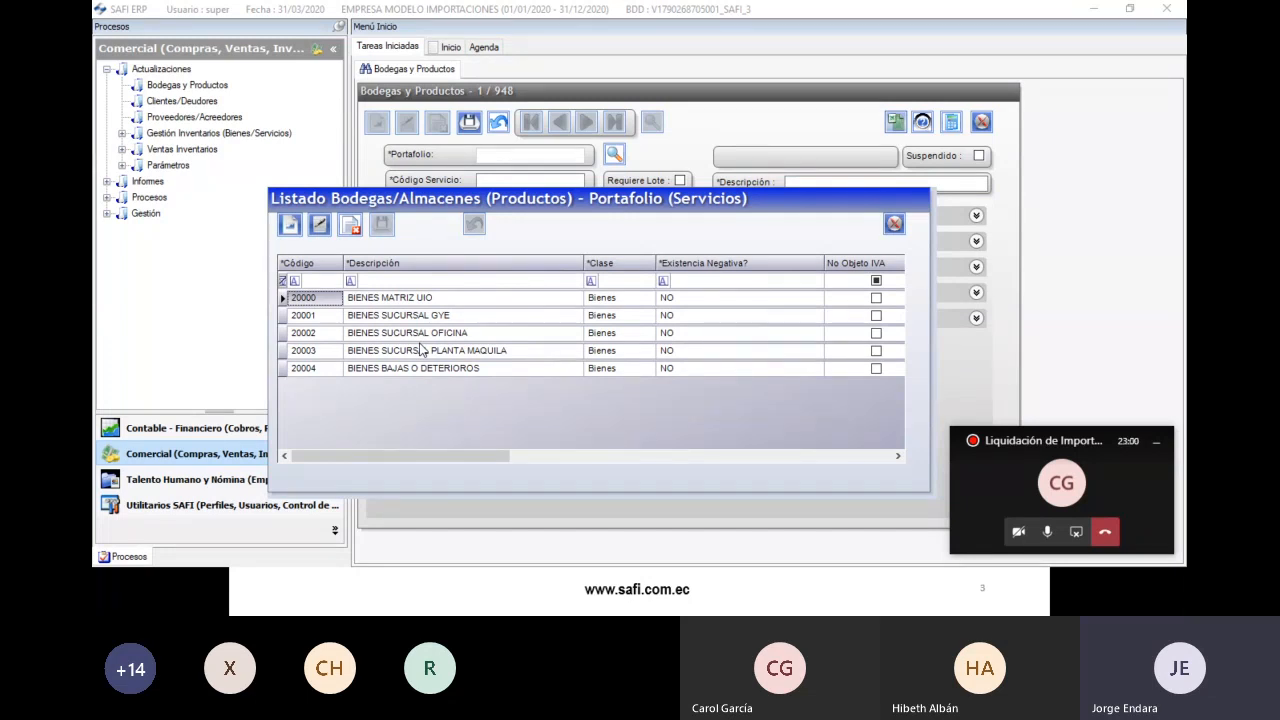
left_click(893, 223)
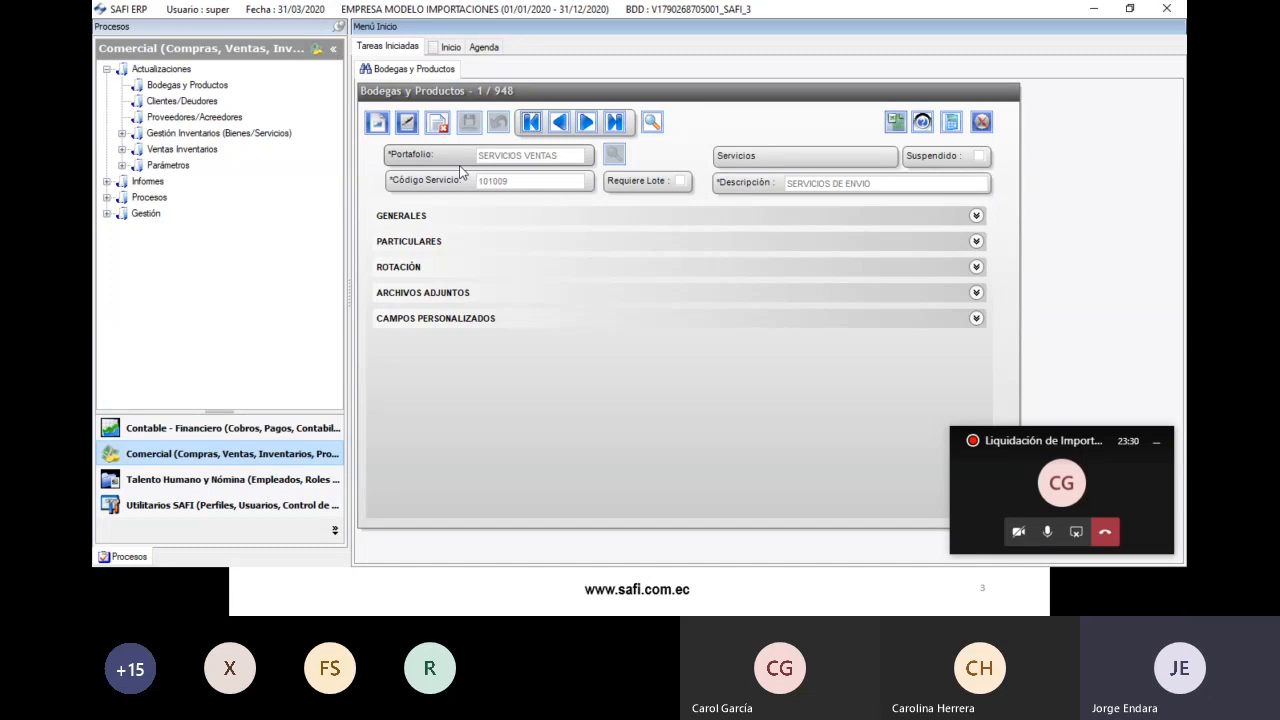
- Start a new product record in warehouse BIENES MATRIZ UIO
left_click(379, 123)
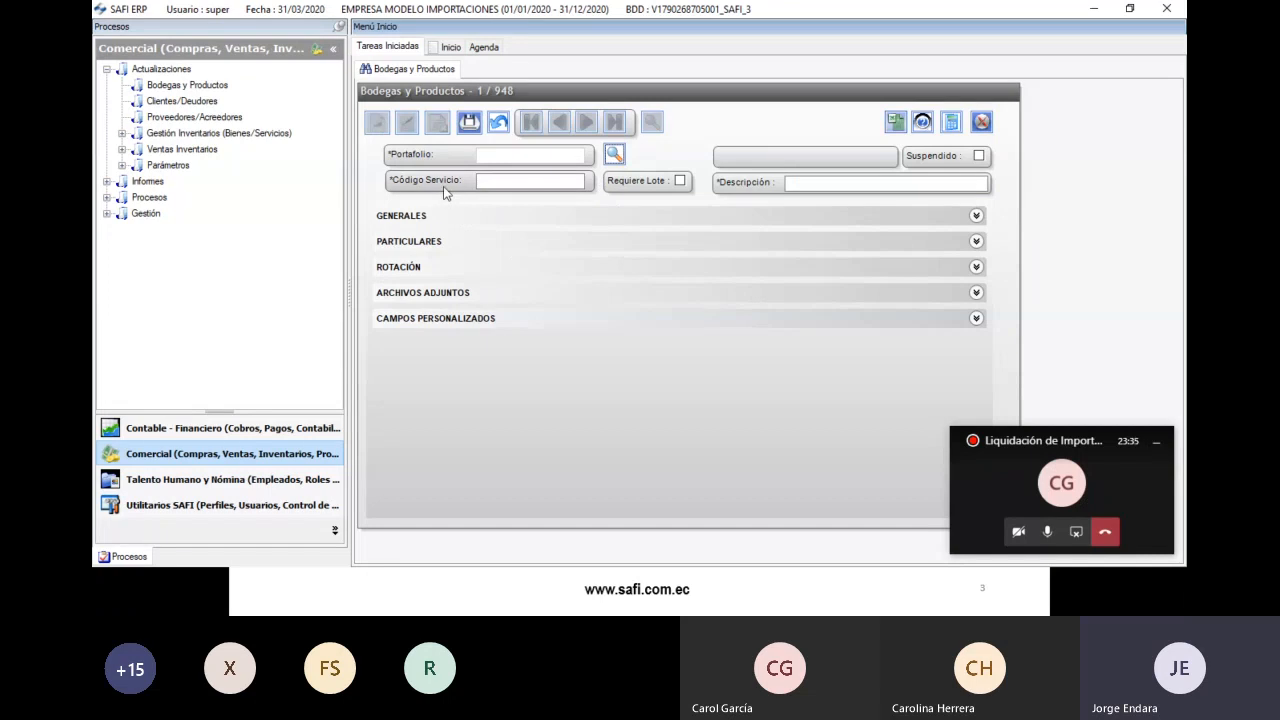
left_click(616, 156)
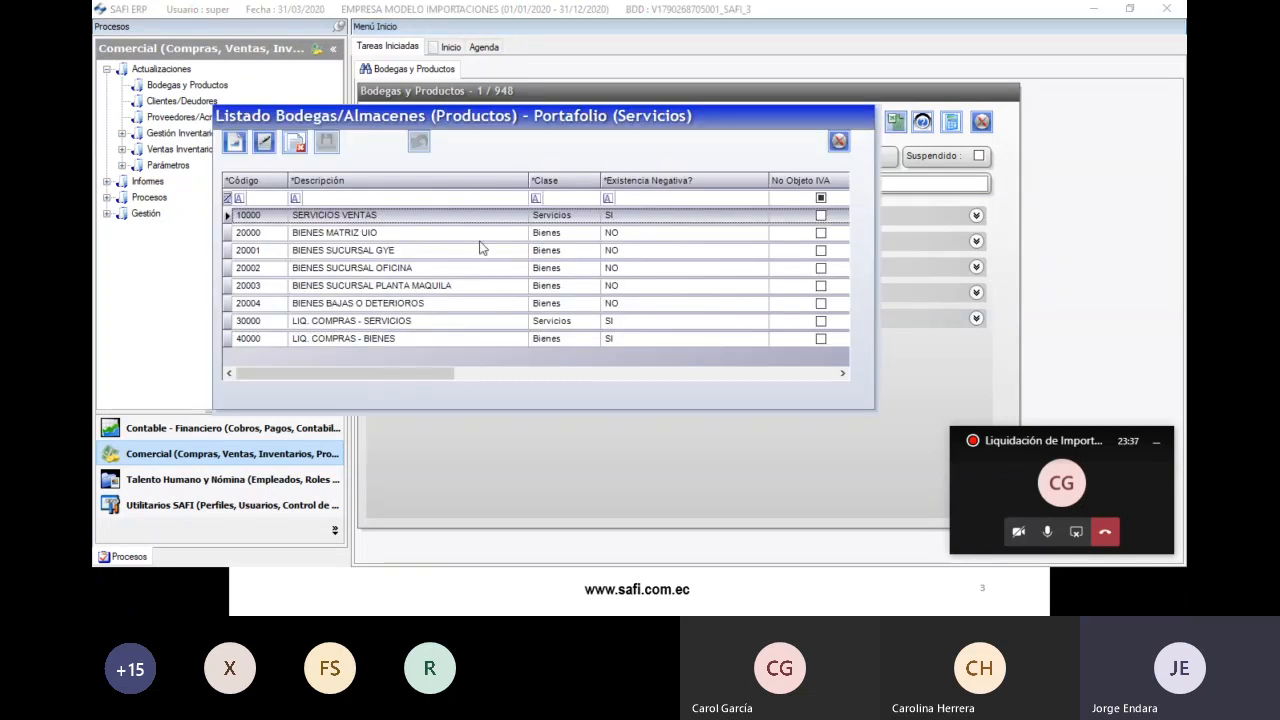
left_click(357, 234)
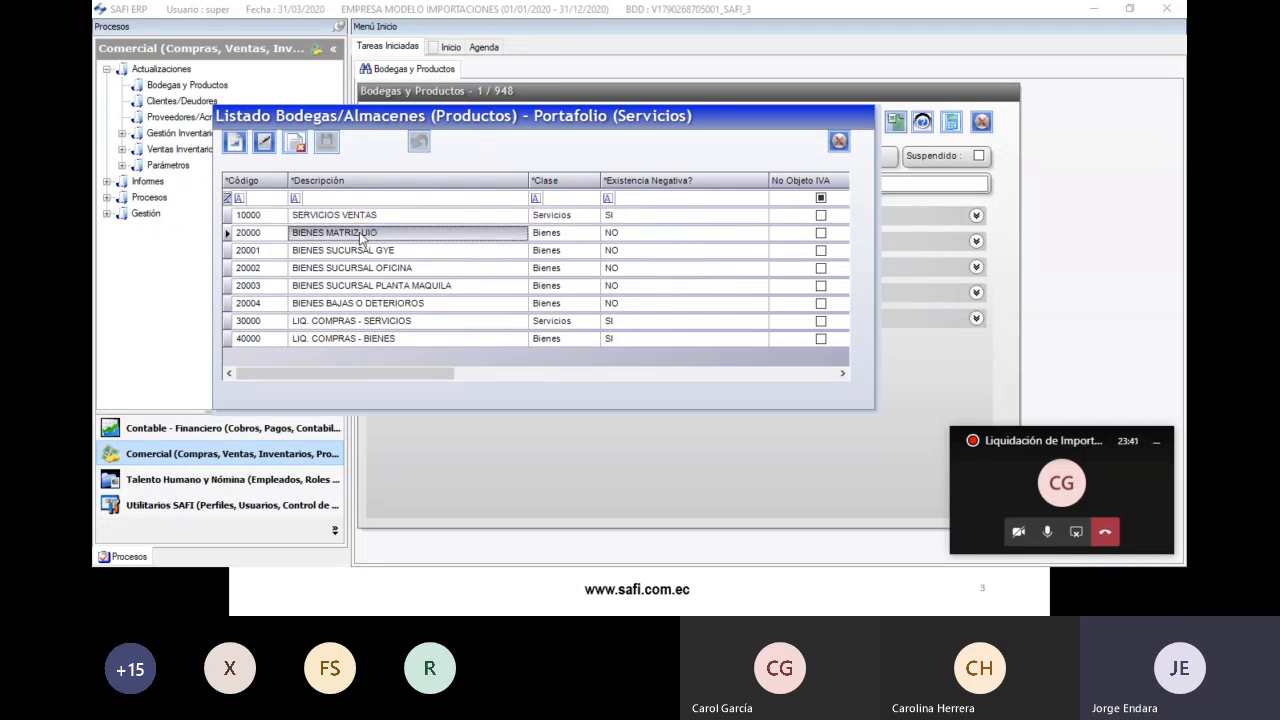
double_click(360, 234)
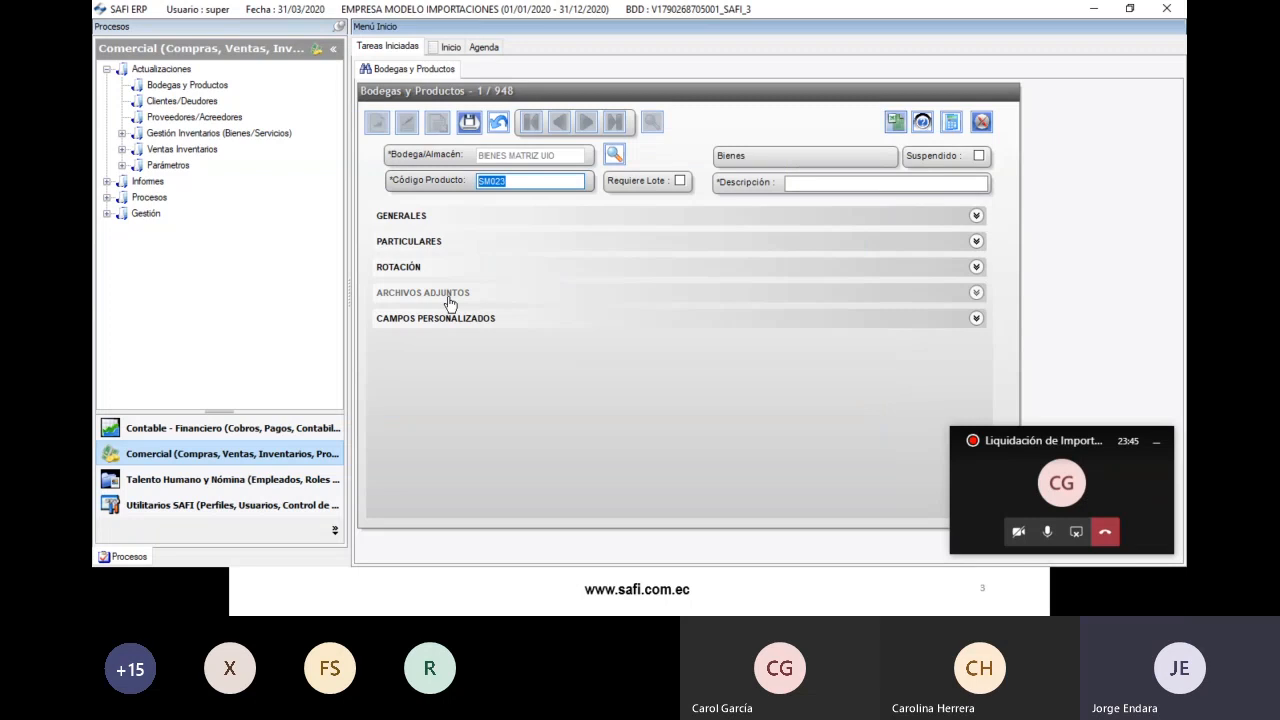
- Enter product code PRODIMP001 and description PRODUCTO IMPORTACION 001
type("PROD001")
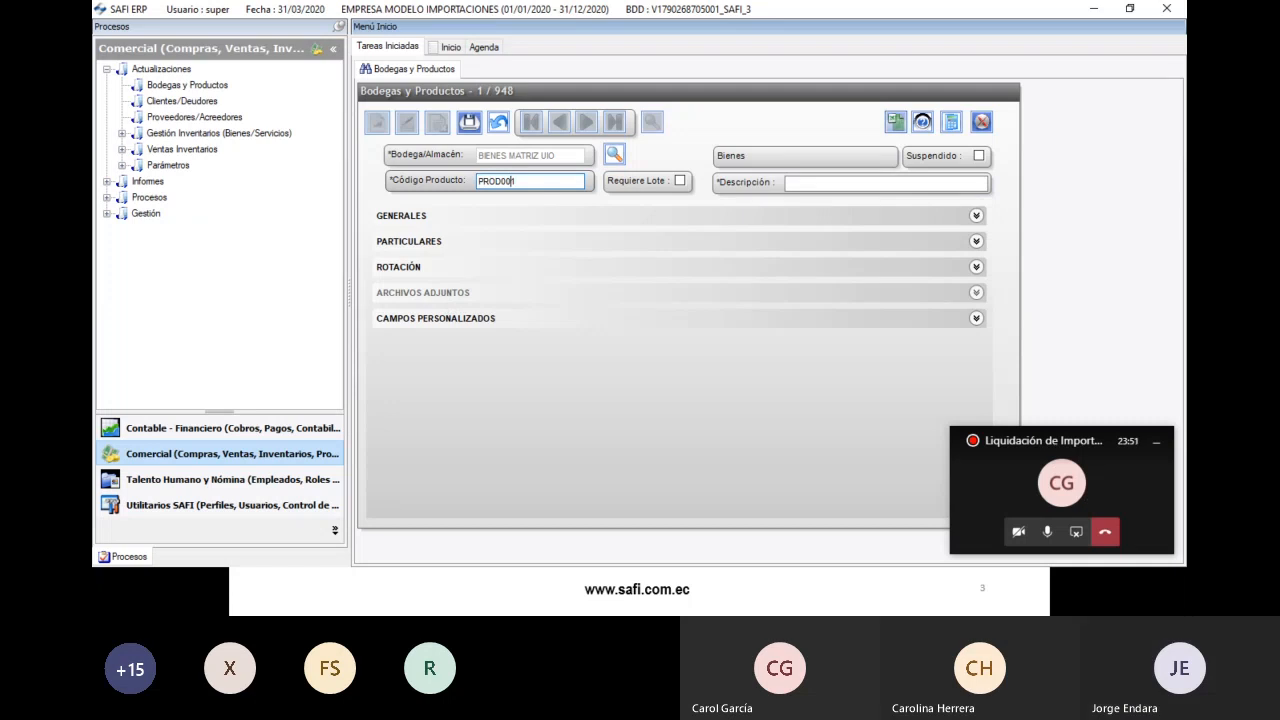
key("Left")
key("Left")
key("Left")
type("IMP")
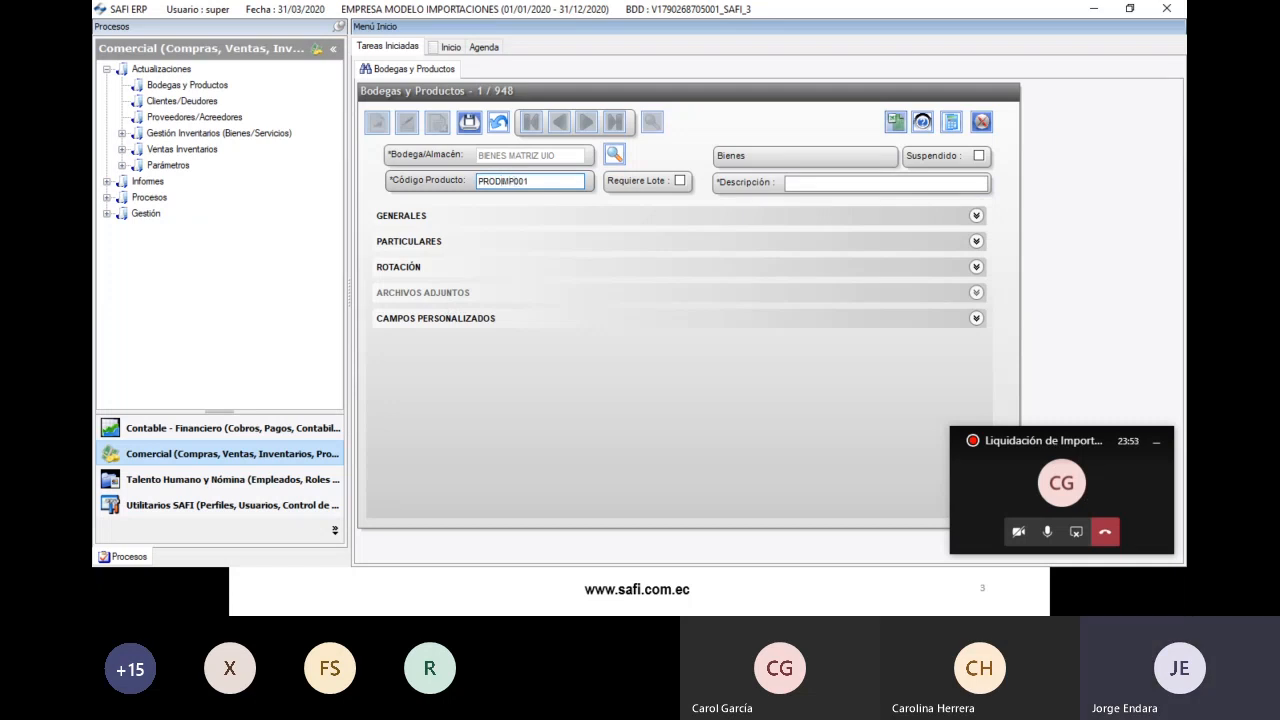
key("shift+End")
left_click(795, 183)
type("PRODUCTO IMPORTACION 001")
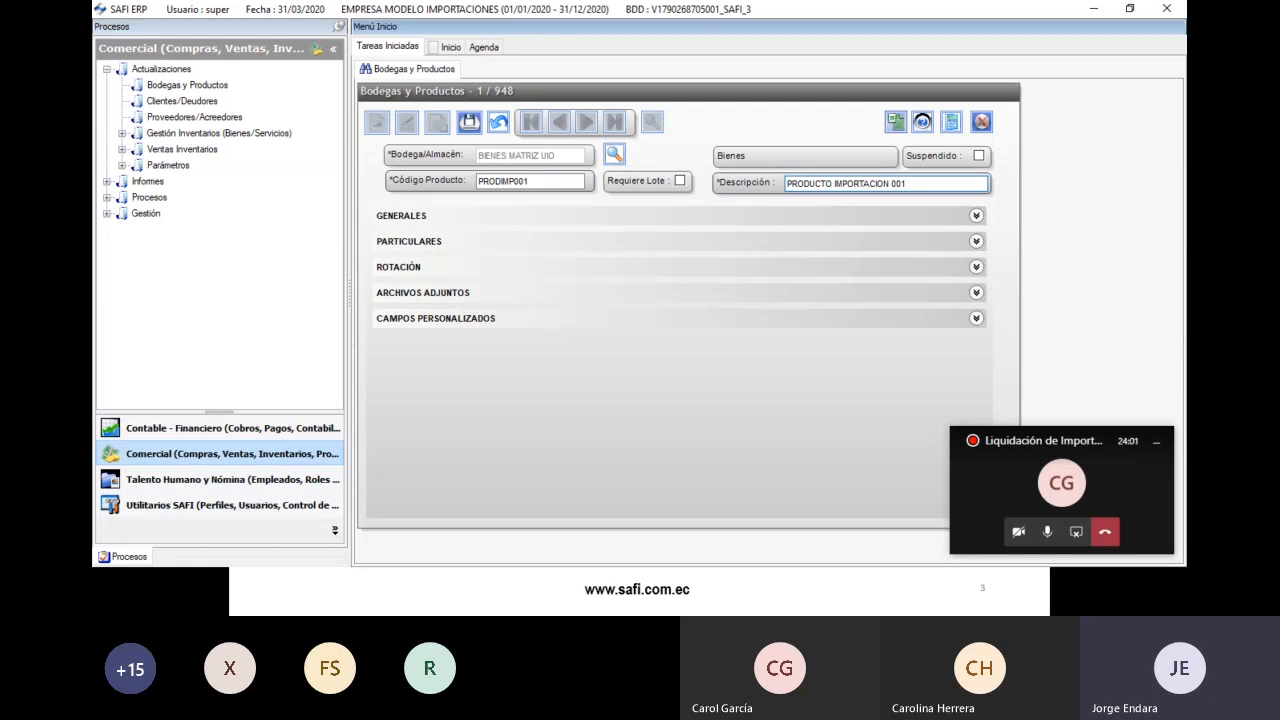
key("shift+Home")
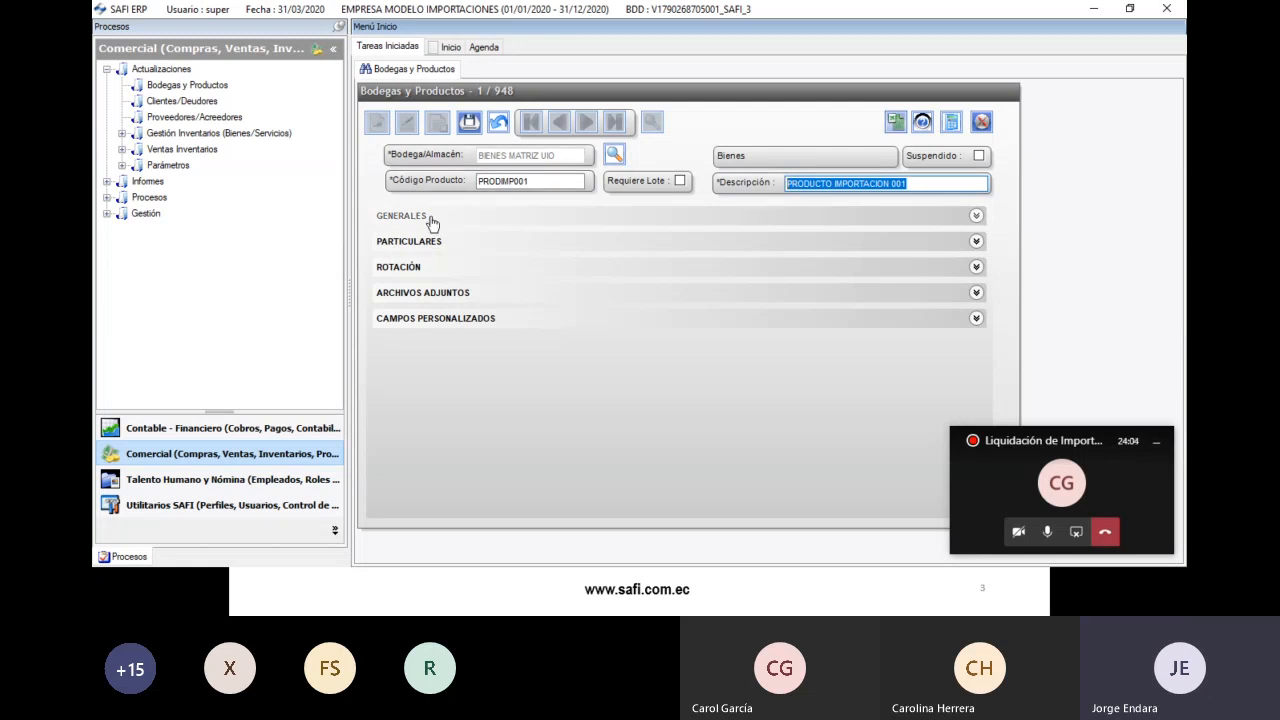
left_click(432, 216)
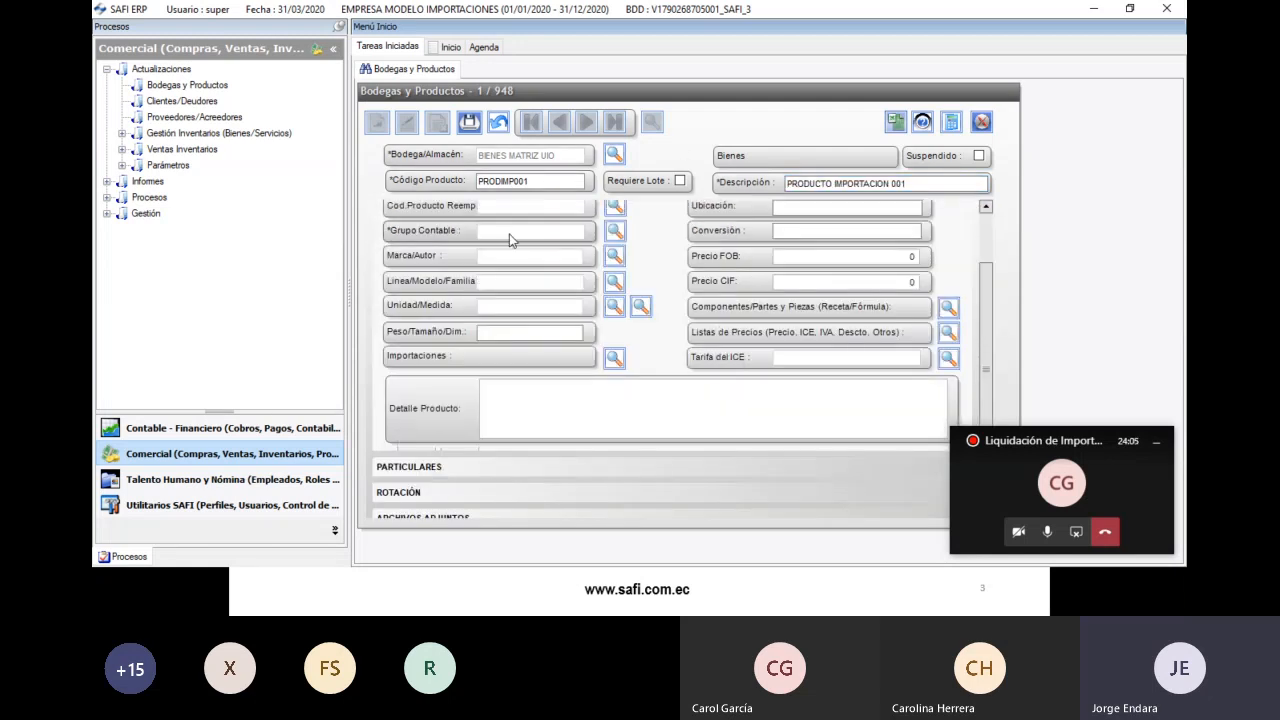
- Browse the Grupo Contable list's account columns for PRODIMP001 and close it without choosing
left_click_drag(985, 286, 978, 236)
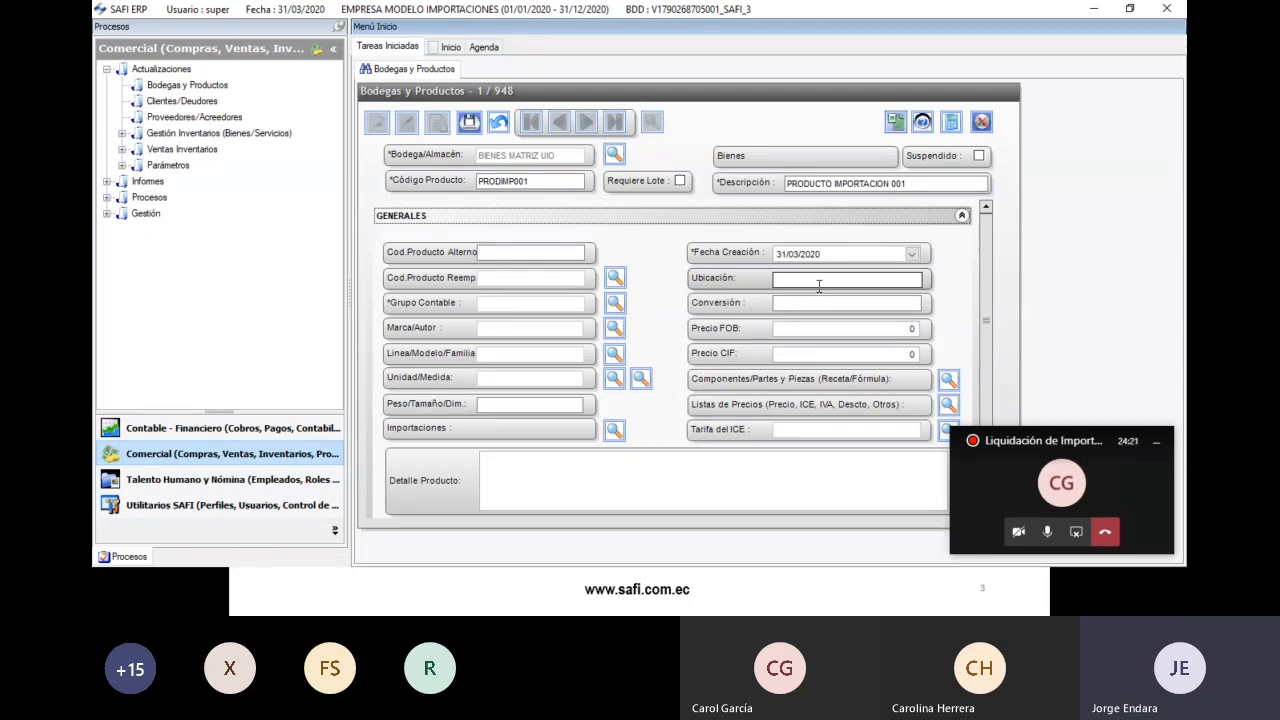
left_click(614, 302)
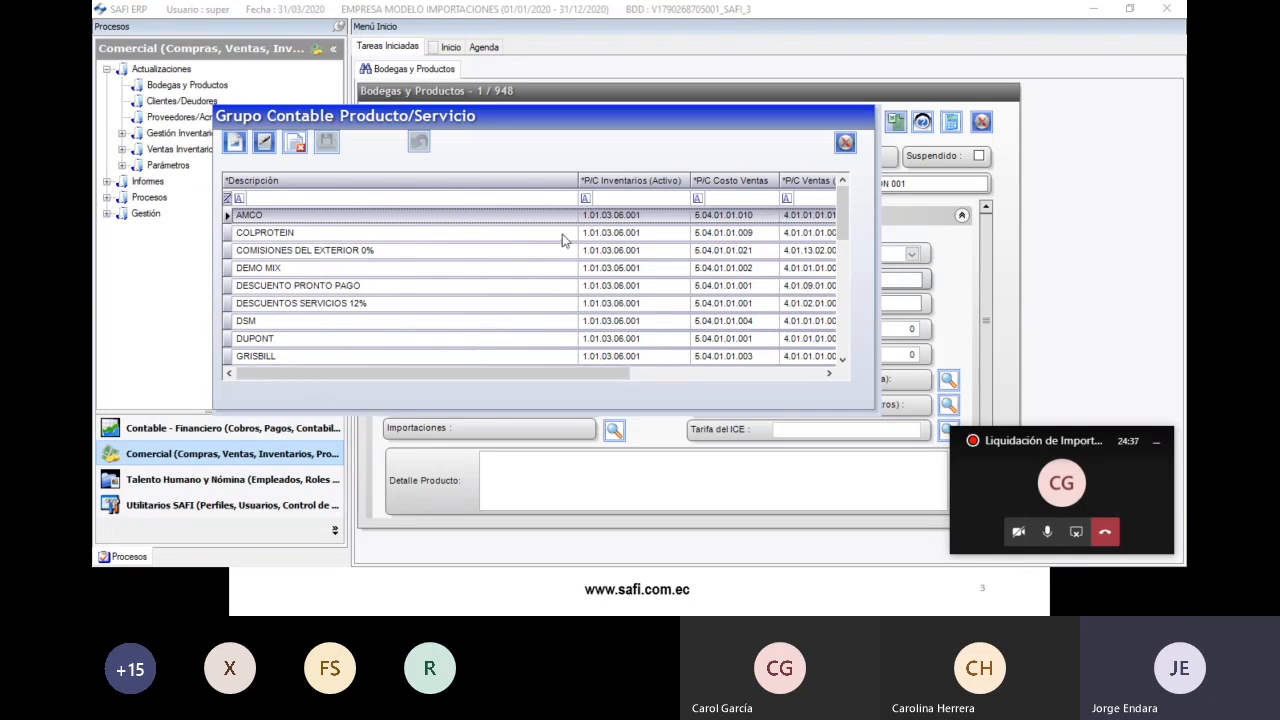
left_click_drag(545, 375, 633, 372)
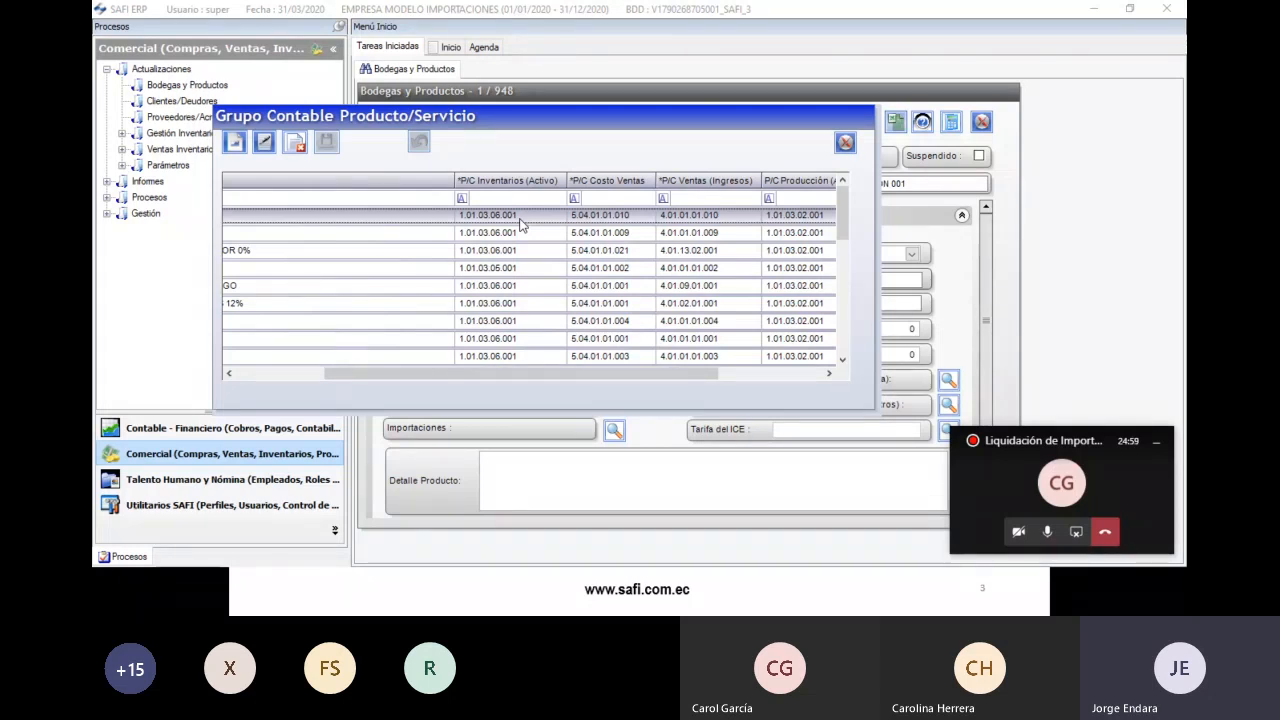
left_click_drag(632, 375, 748, 379)
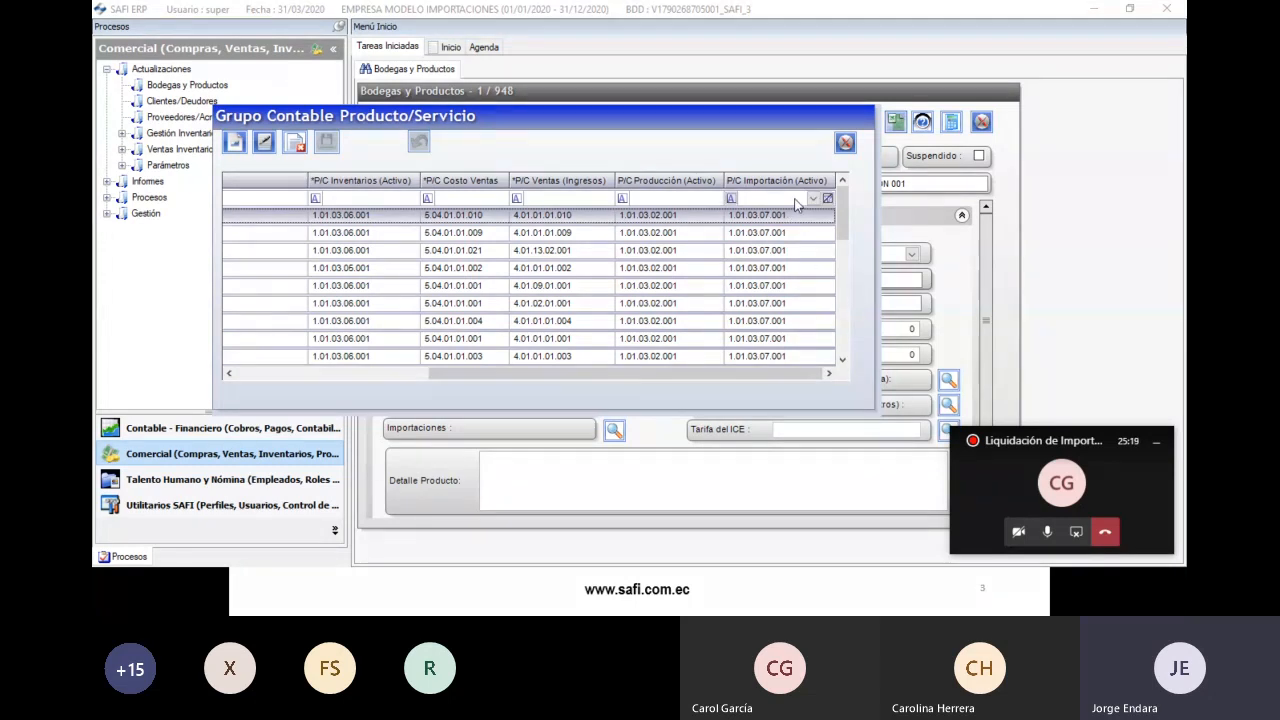
left_click(847, 145)
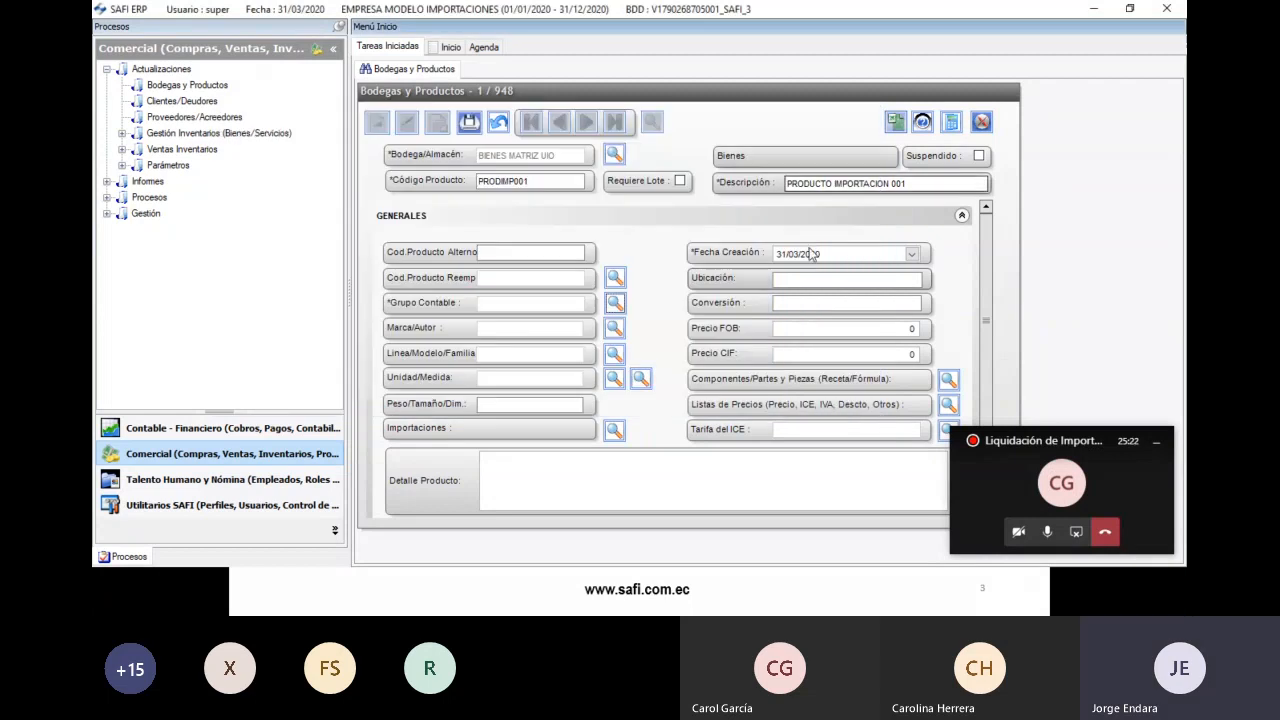
- Assign accounting group AMCO, brand CARRAGENINA, line DOW and unit KILOS, accepting the conversion reset
left_click(614, 307)
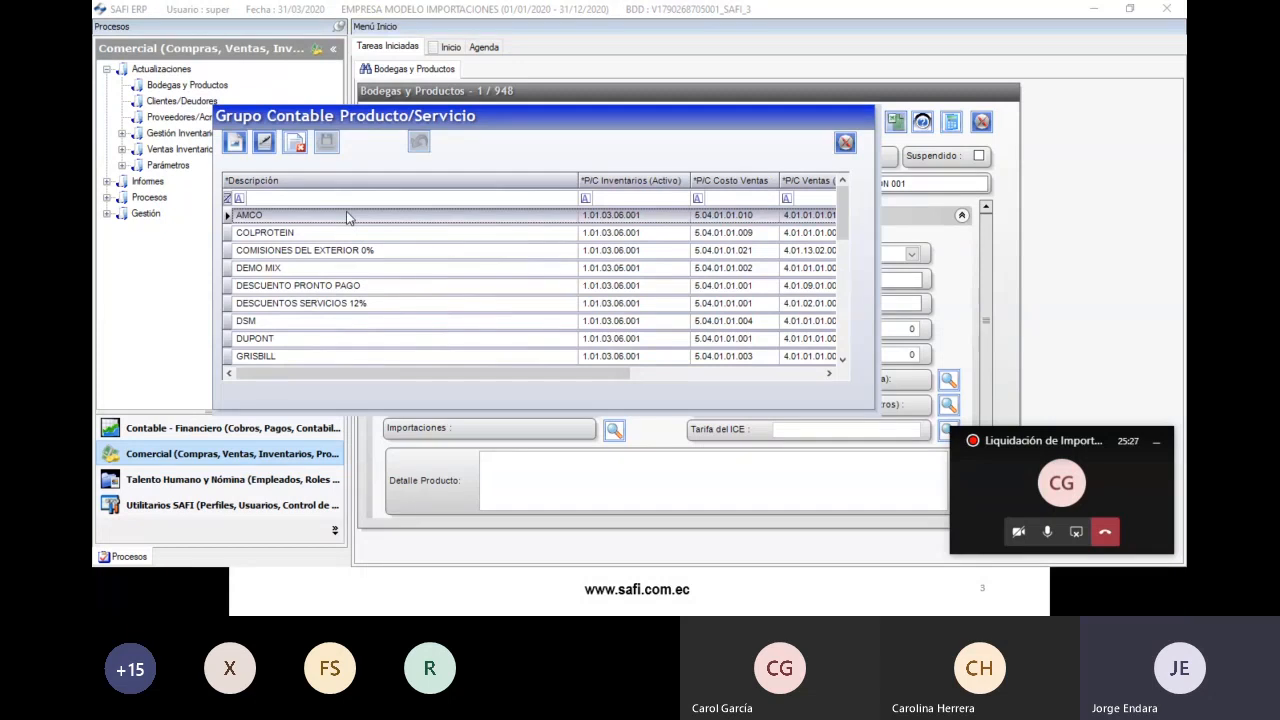
double_click(347, 218)
left_click(617, 331)
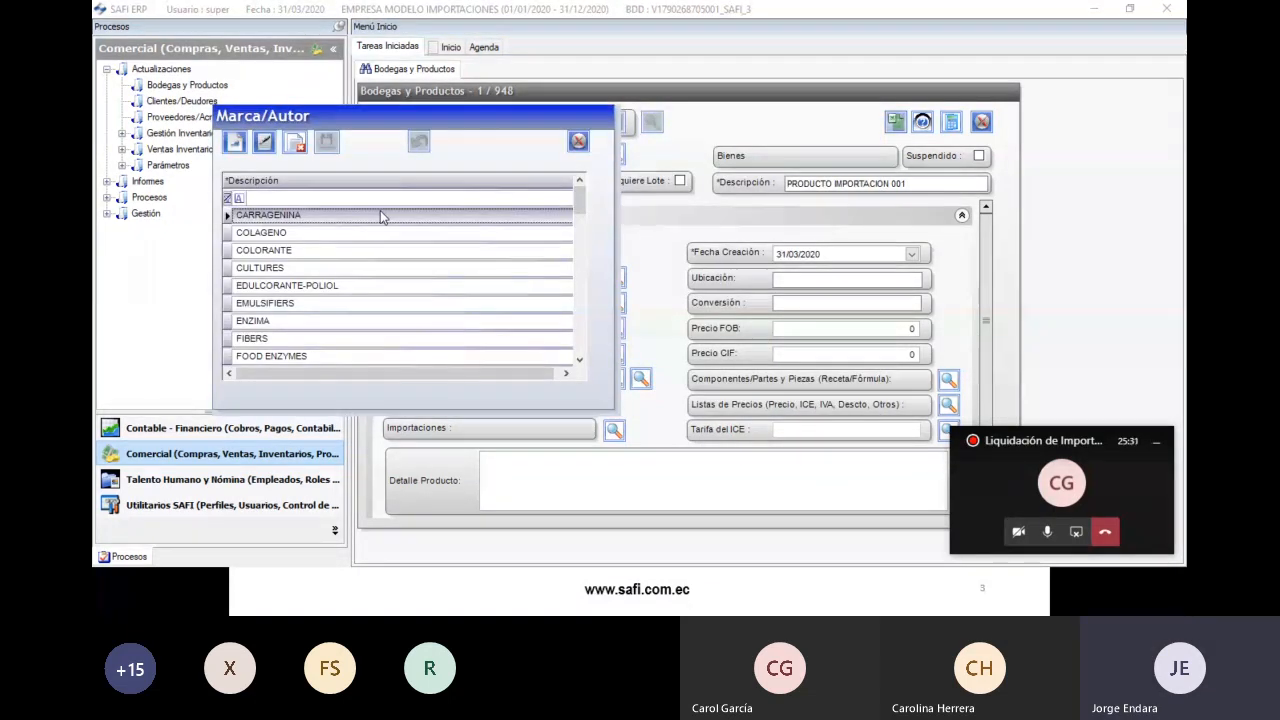
double_click(444, 218)
left_click(614, 352)
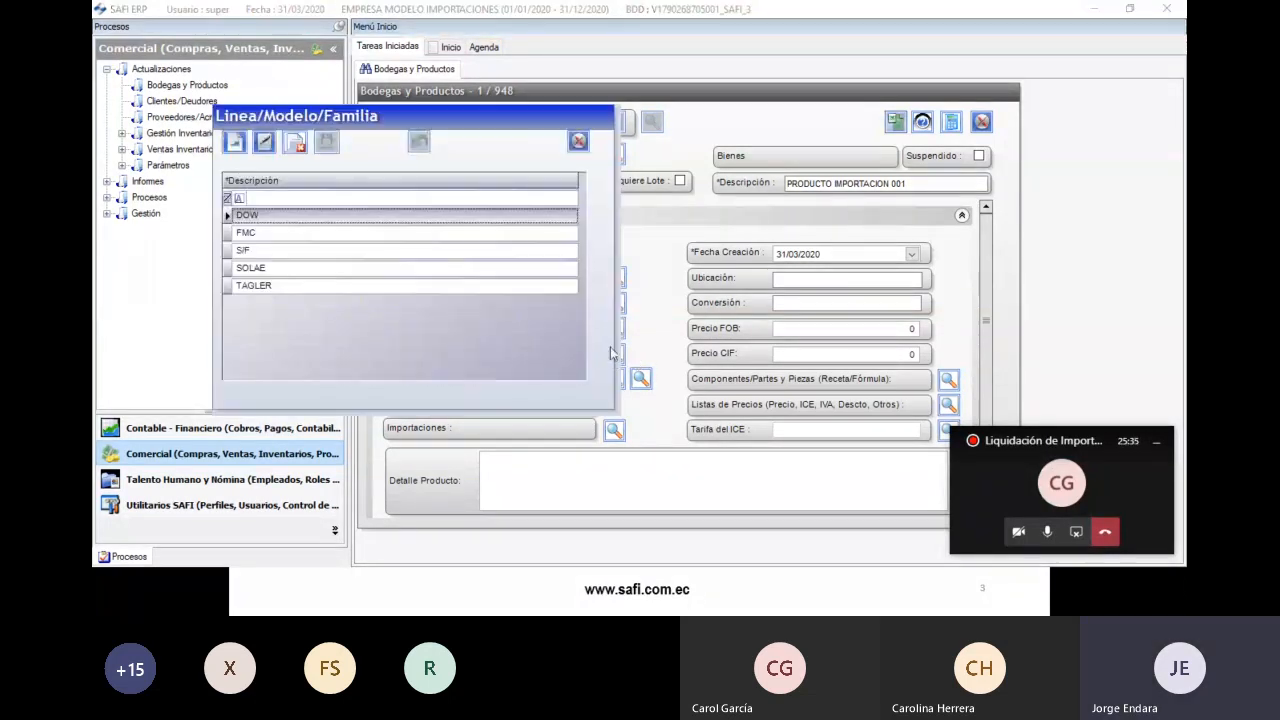
double_click(294, 216)
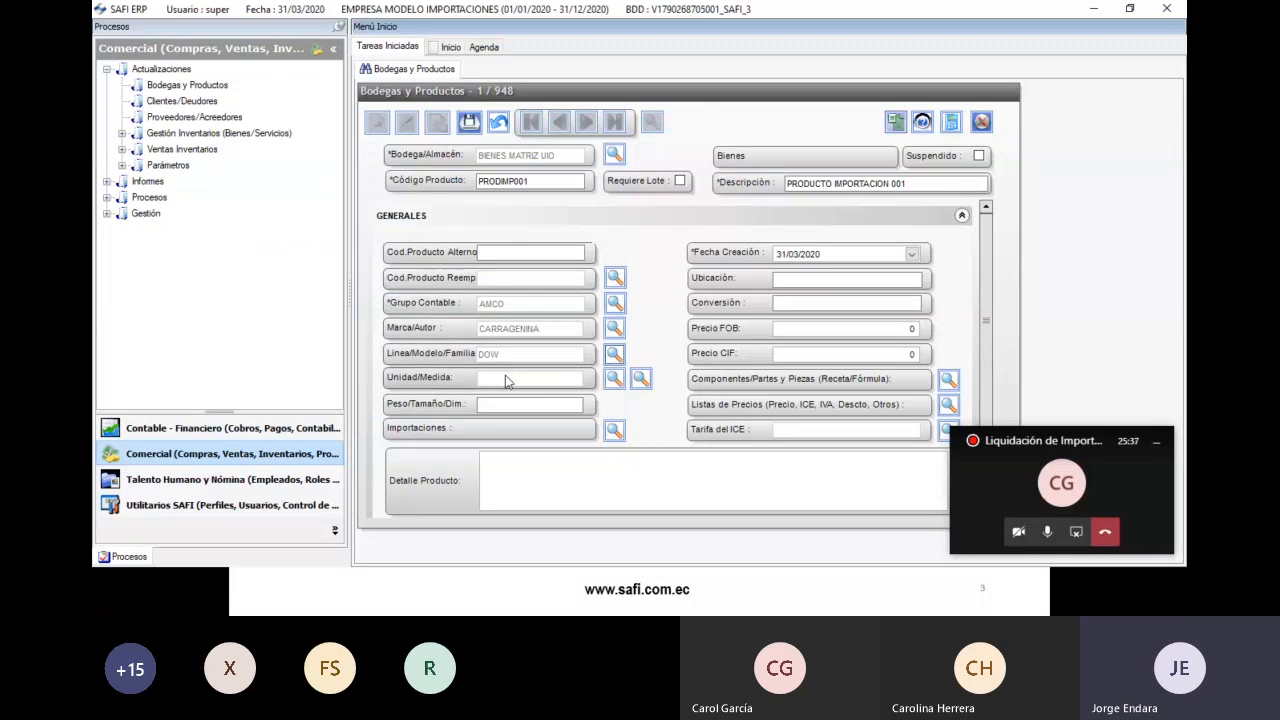
left_click(614, 378)
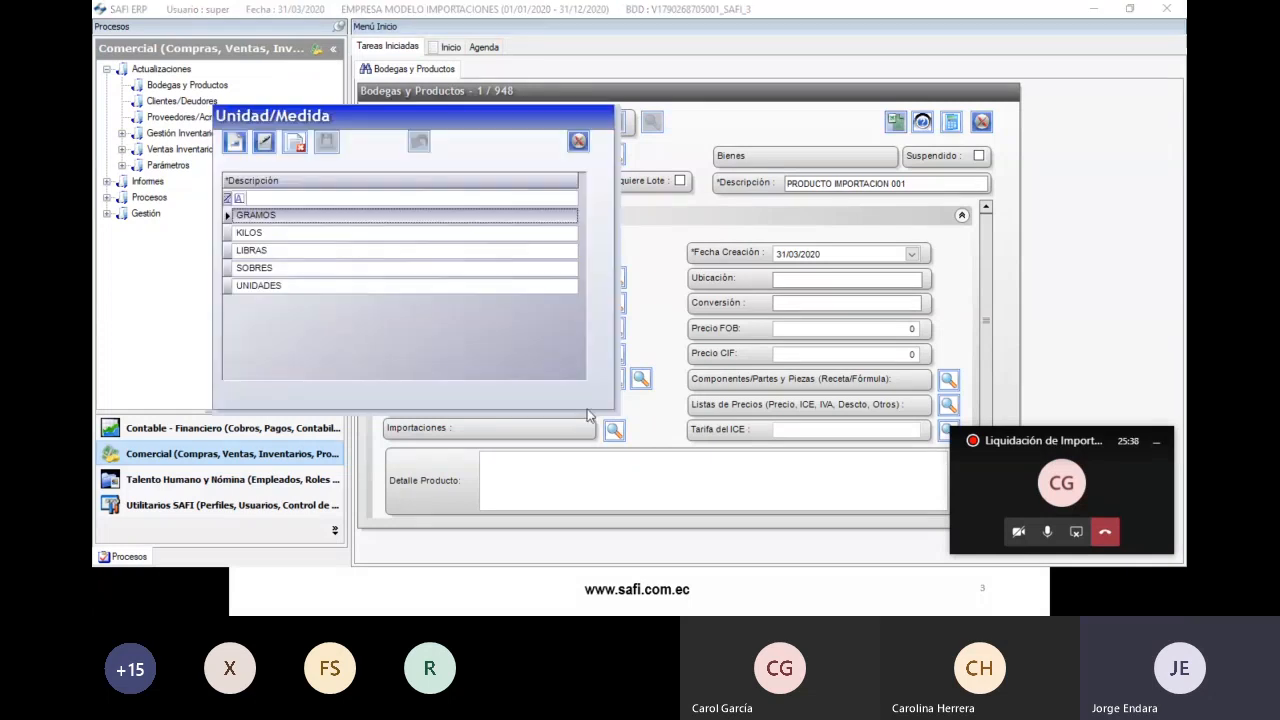
double_click(268, 233)
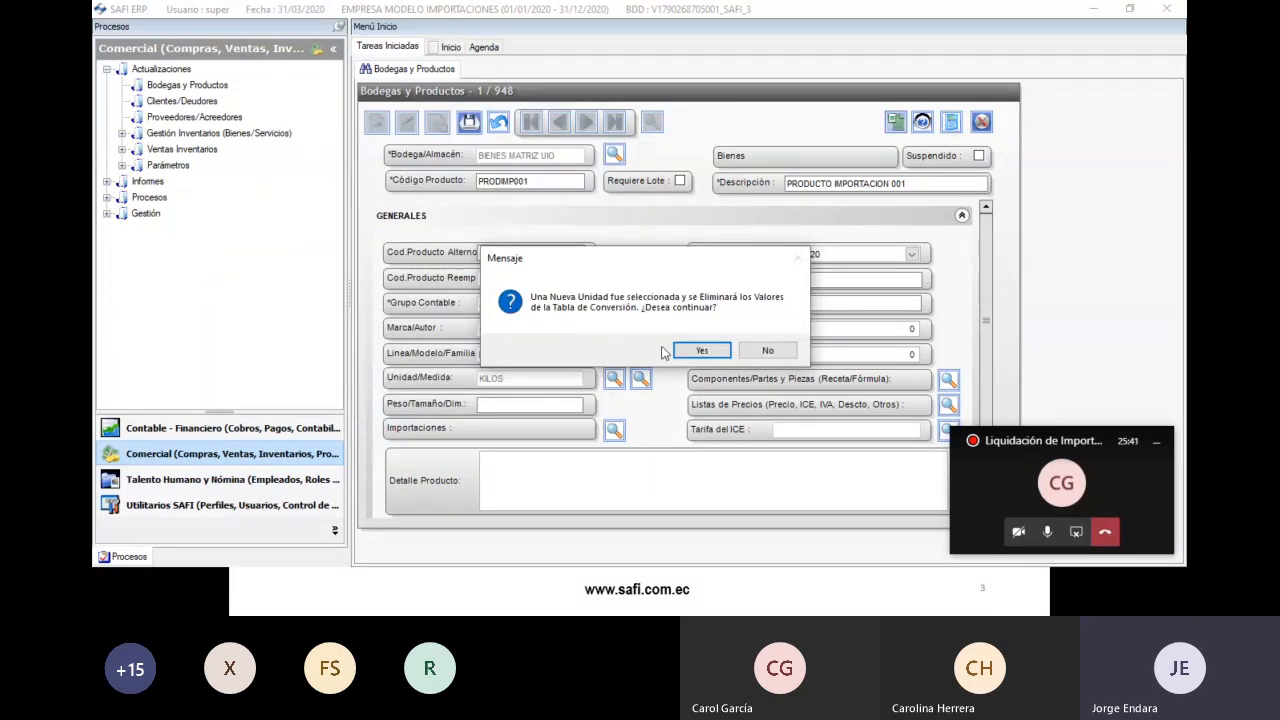
left_click(702, 351)
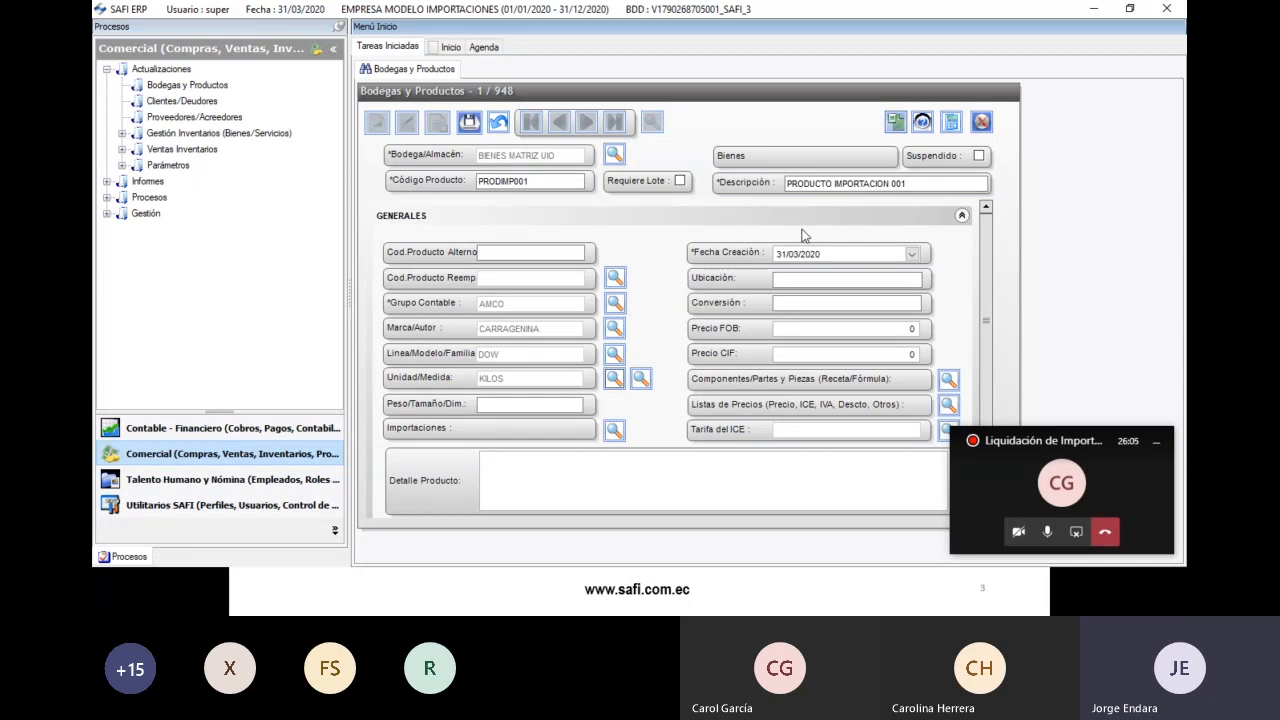
- Re-select accounting group AMCO, brand CARRAGENINA, line DOW and unit KILOS
left_click(613, 308)
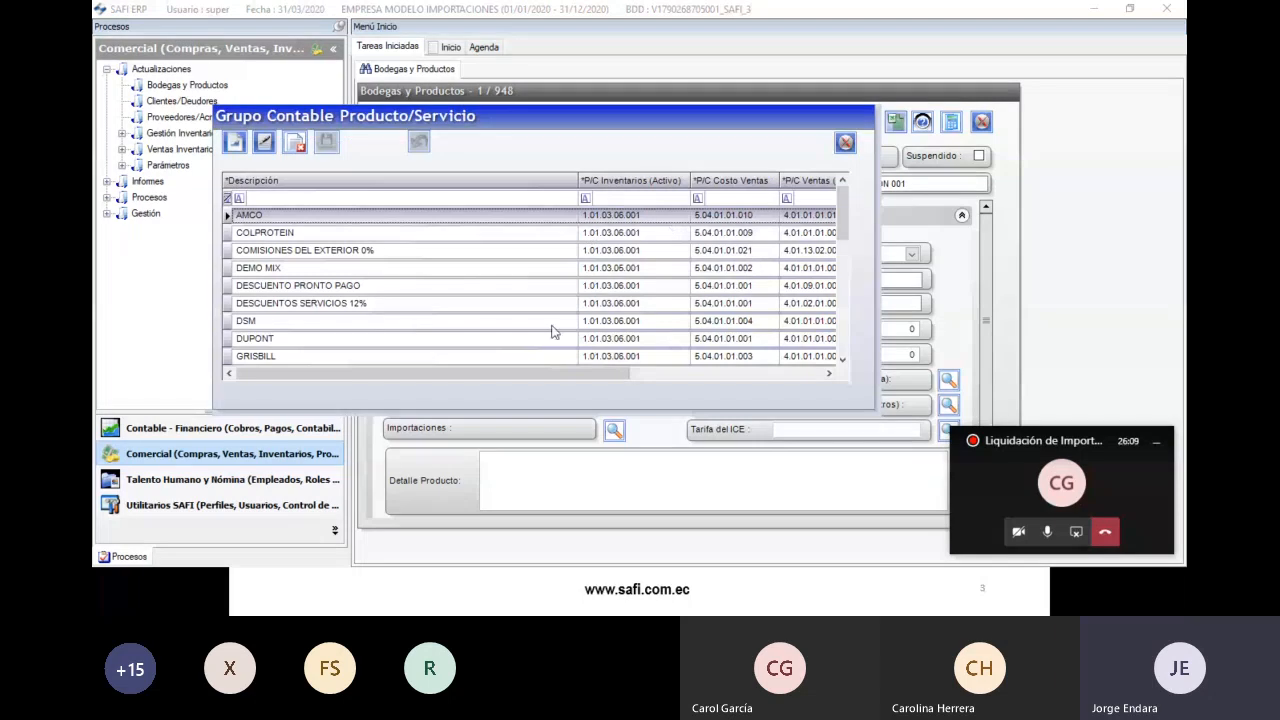
left_click(845, 142)
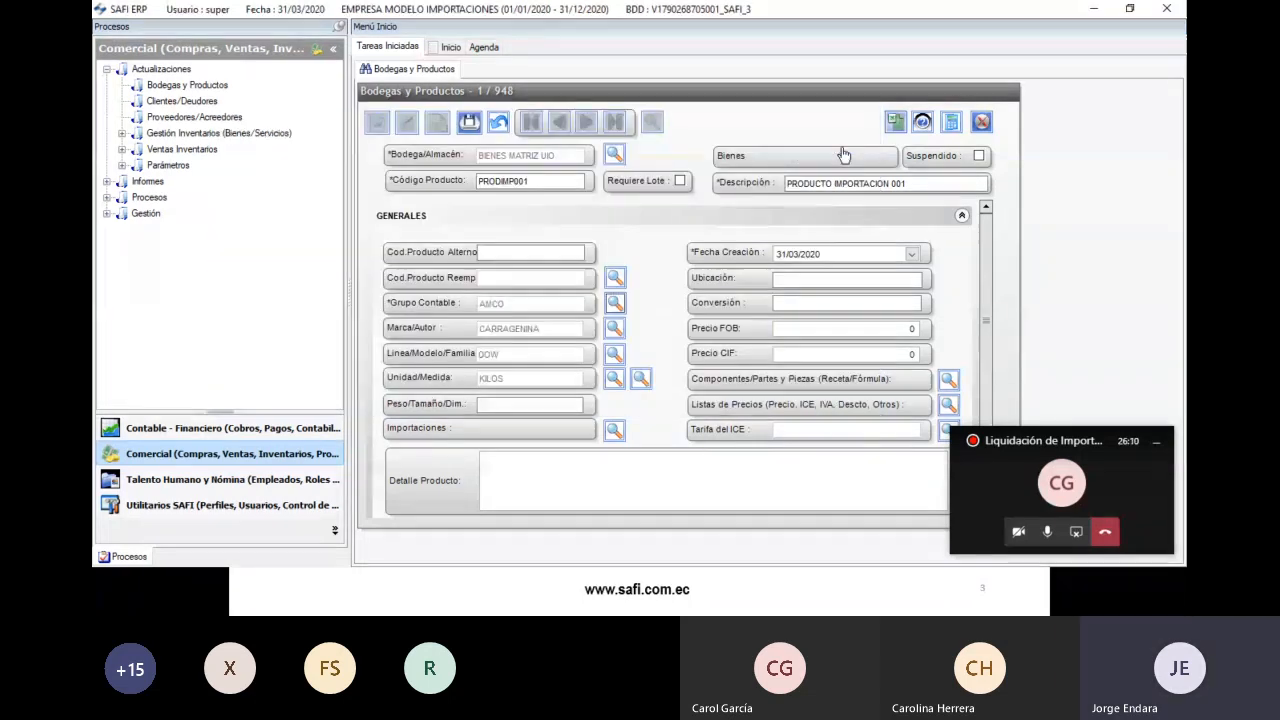
left_click(615, 302)
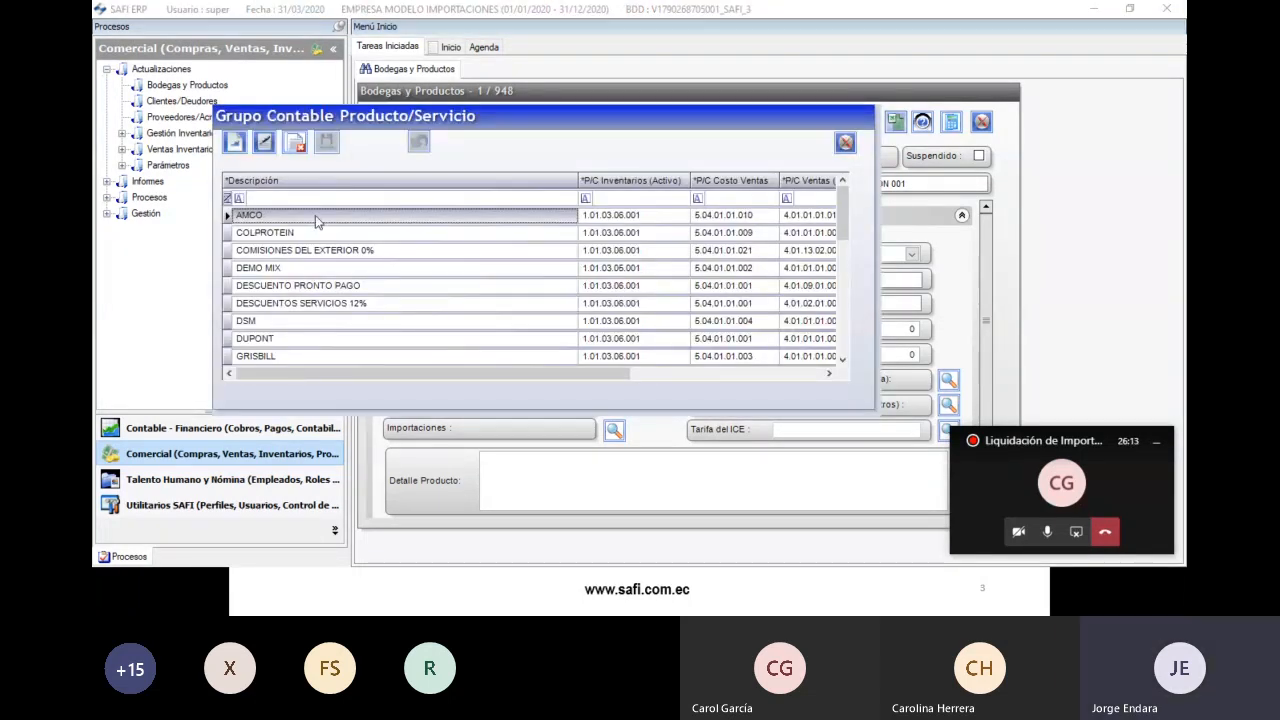
double_click(315, 215)
left_click(613, 326)
double_click(363, 215)
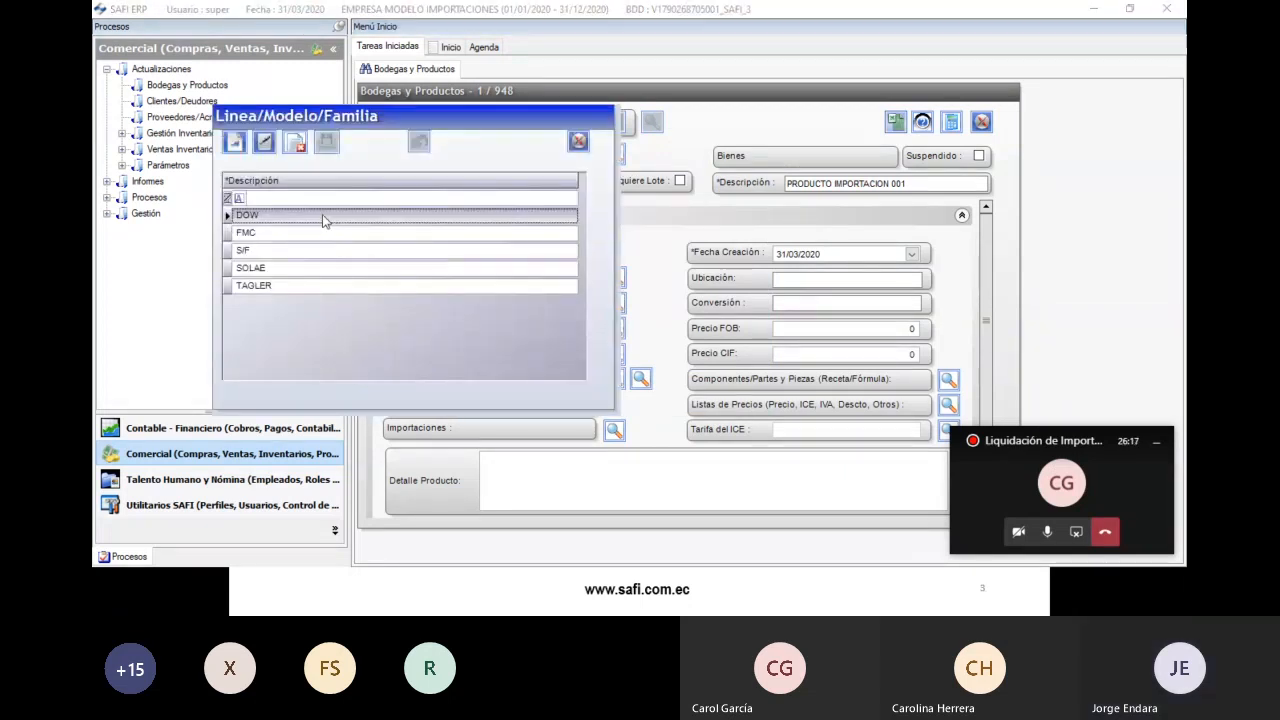
double_click(323, 217)
left_click(614, 380)
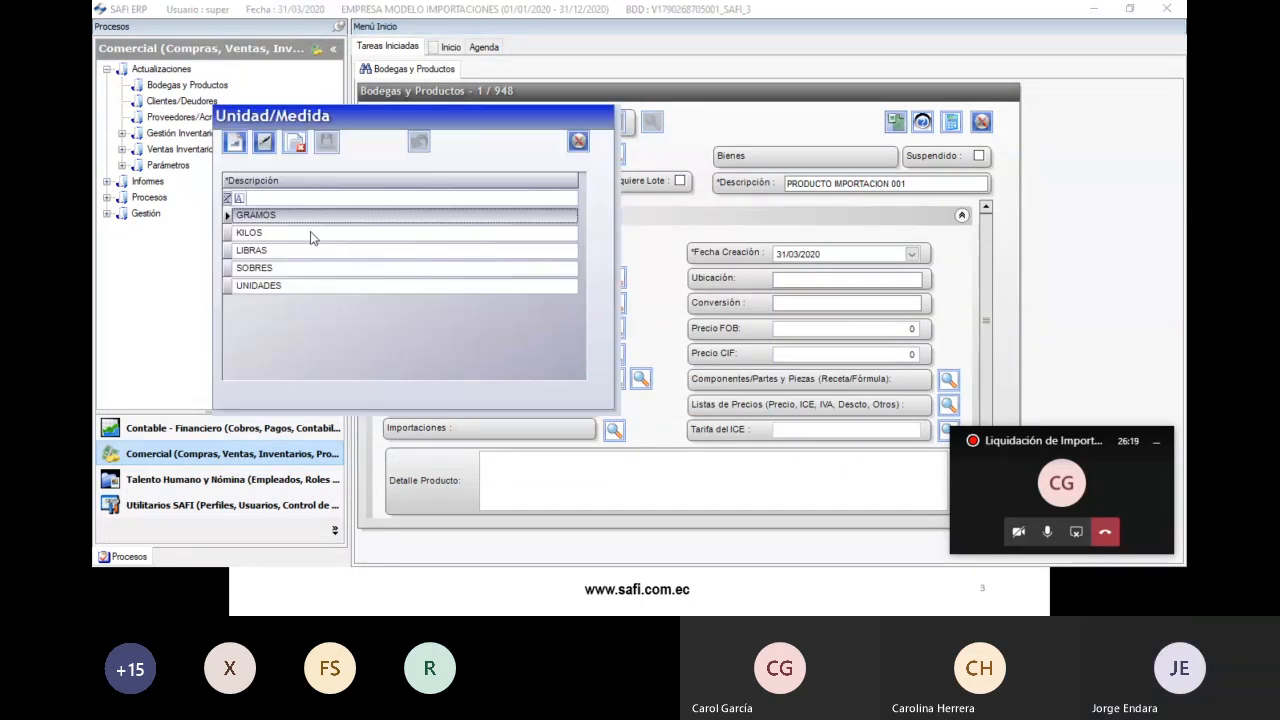
double_click(312, 233)
- Show the accounting accounts section and save product PRODIMP001
left_click_drag(985, 256, 981, 220)
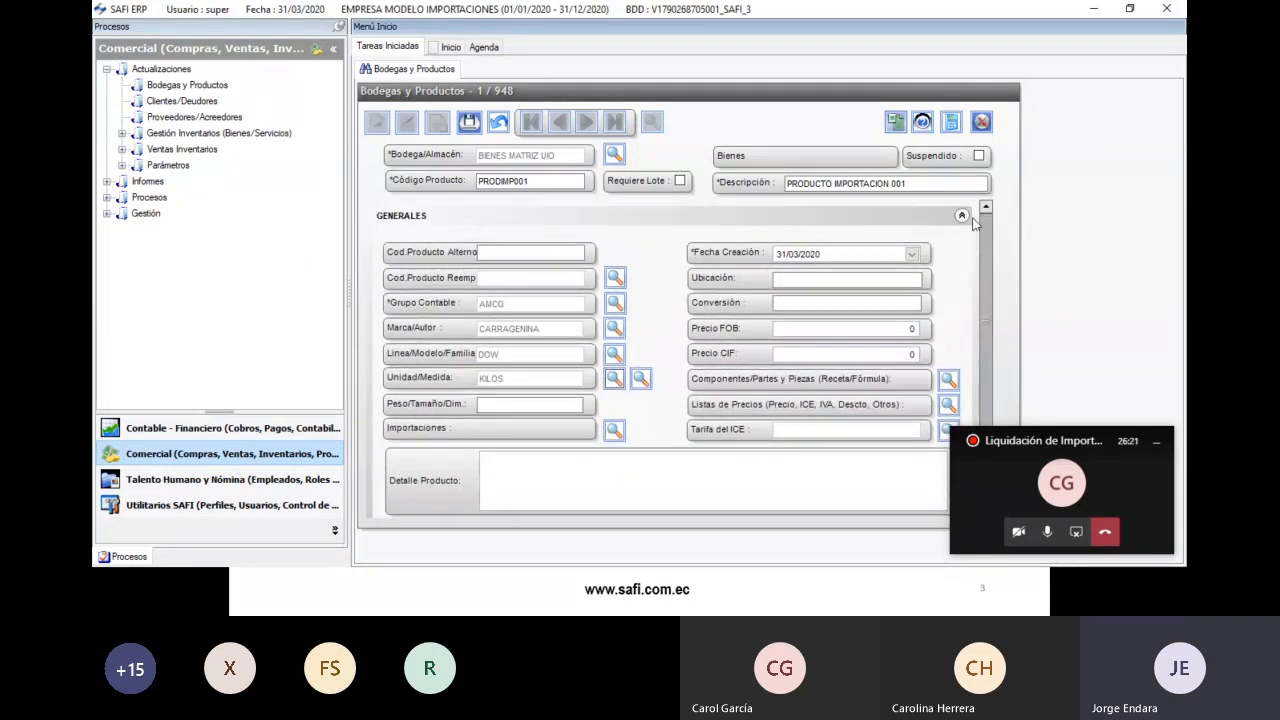
left_click(430, 216)
left_click(445, 243)
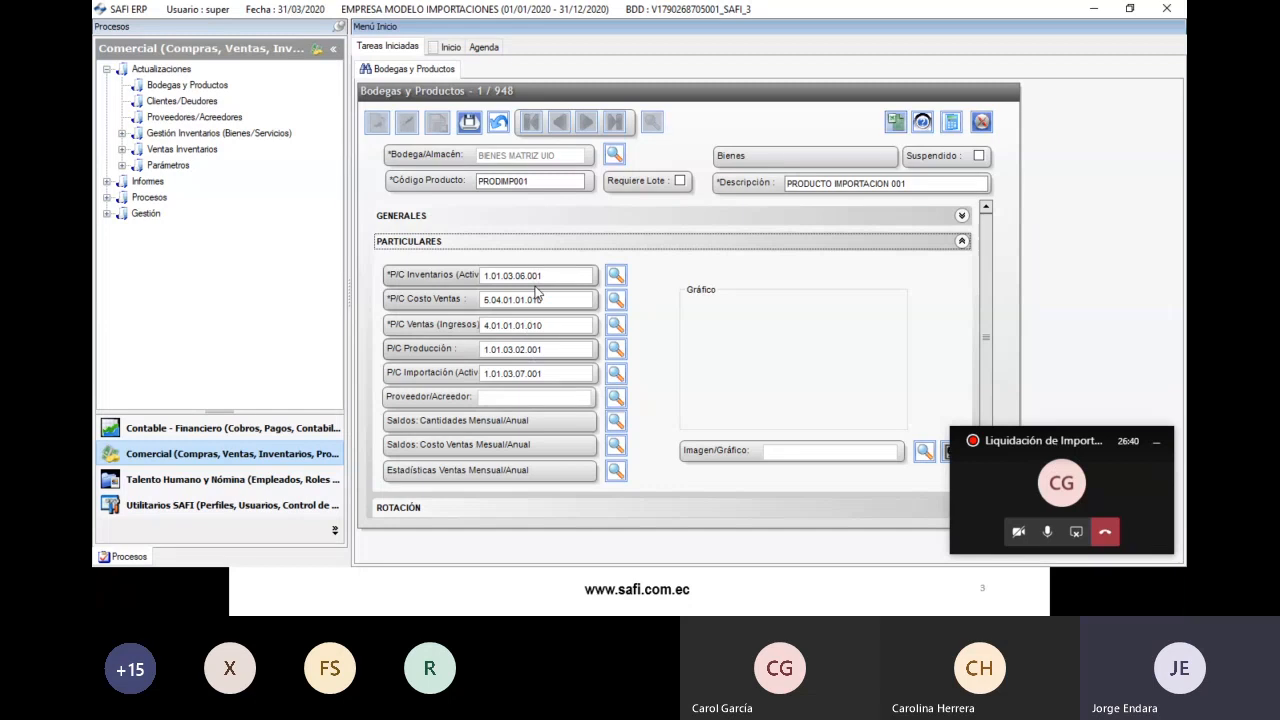
left_click(469, 121)
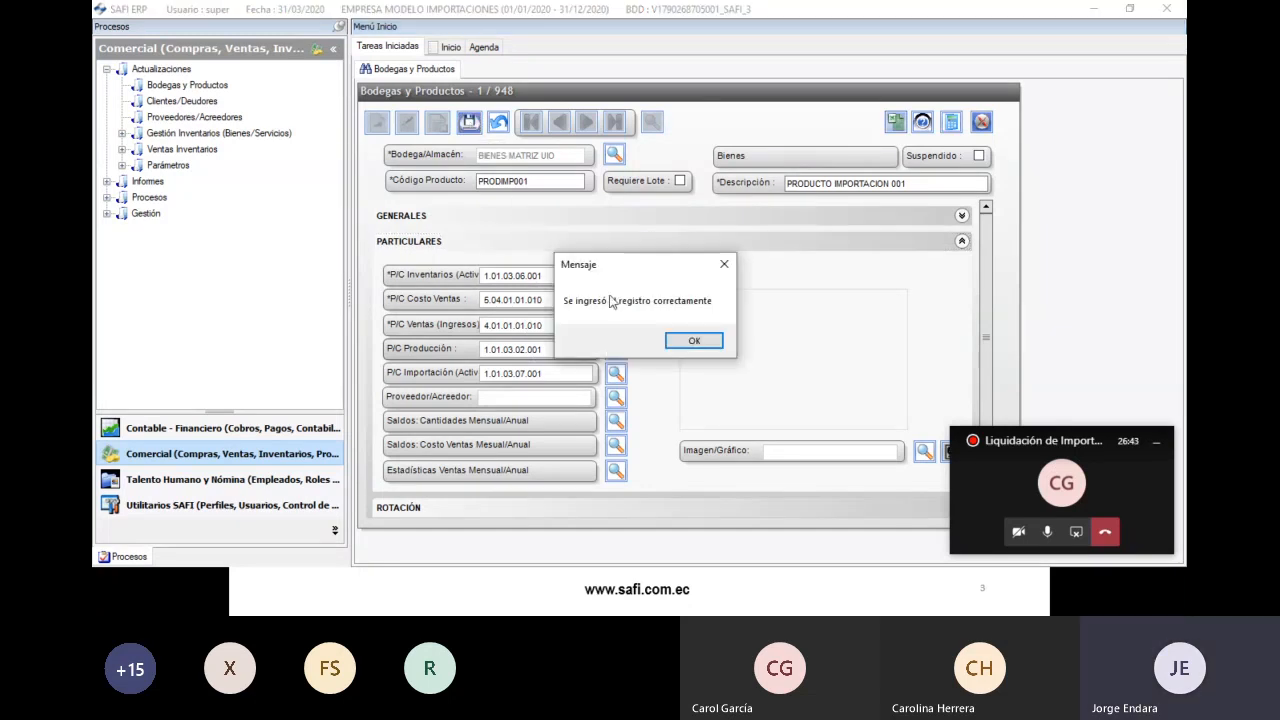
left_click(690, 340)
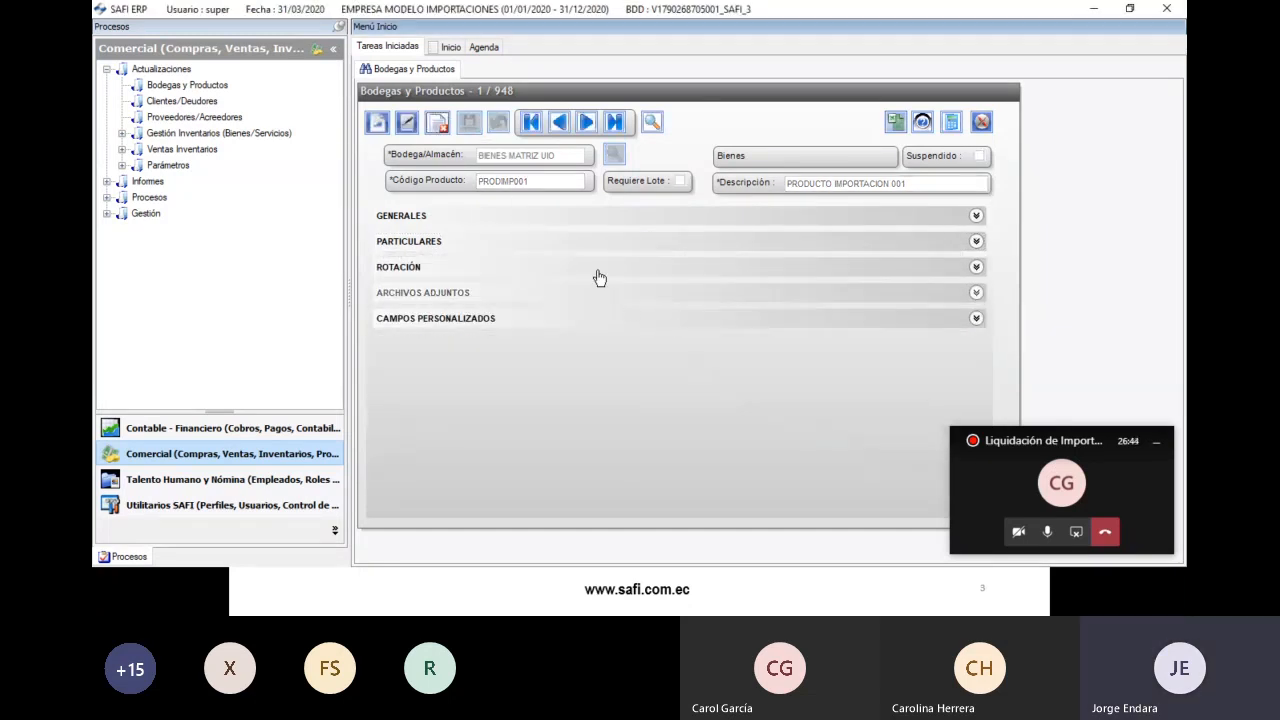
- Create product PRODIMP002, 'PRODUCTO IMPORTACION 002', in the BIENES MATRIZ UIO warehouse
left_click(382, 126)
left_click(614, 154)
double_click(388, 232)
type("PR")
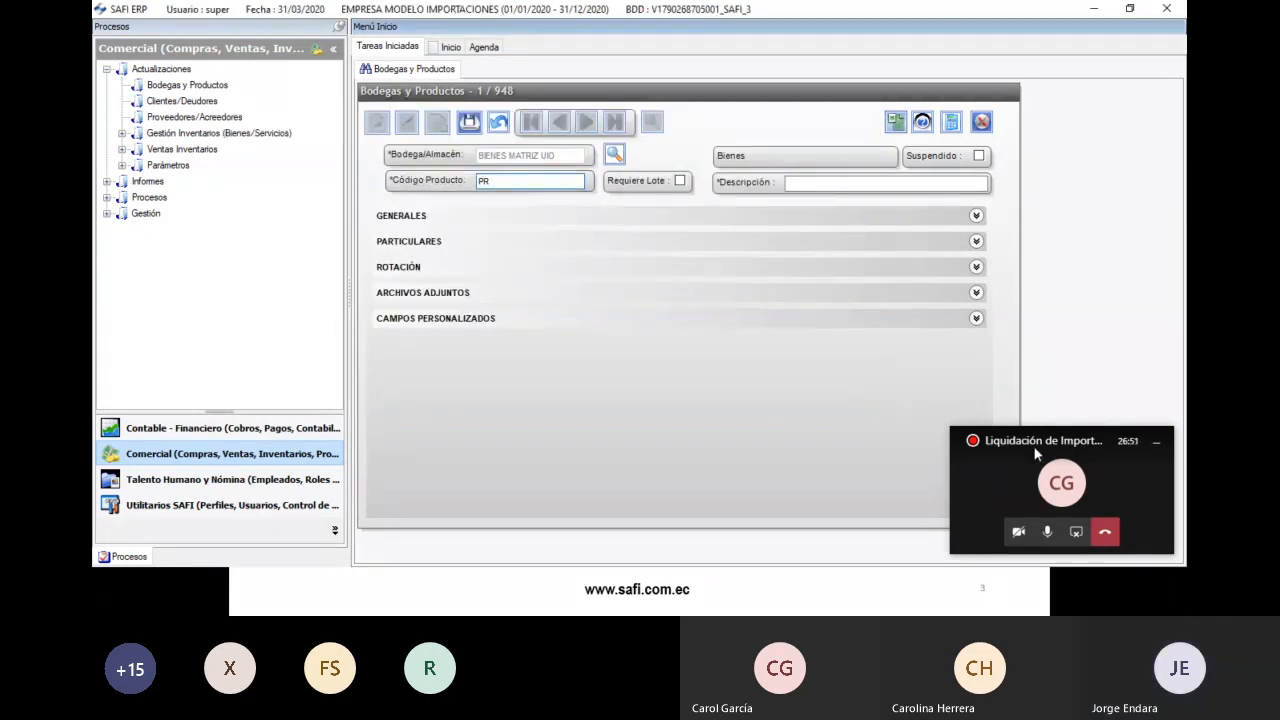
type("ODIMP002")
key("Tab")
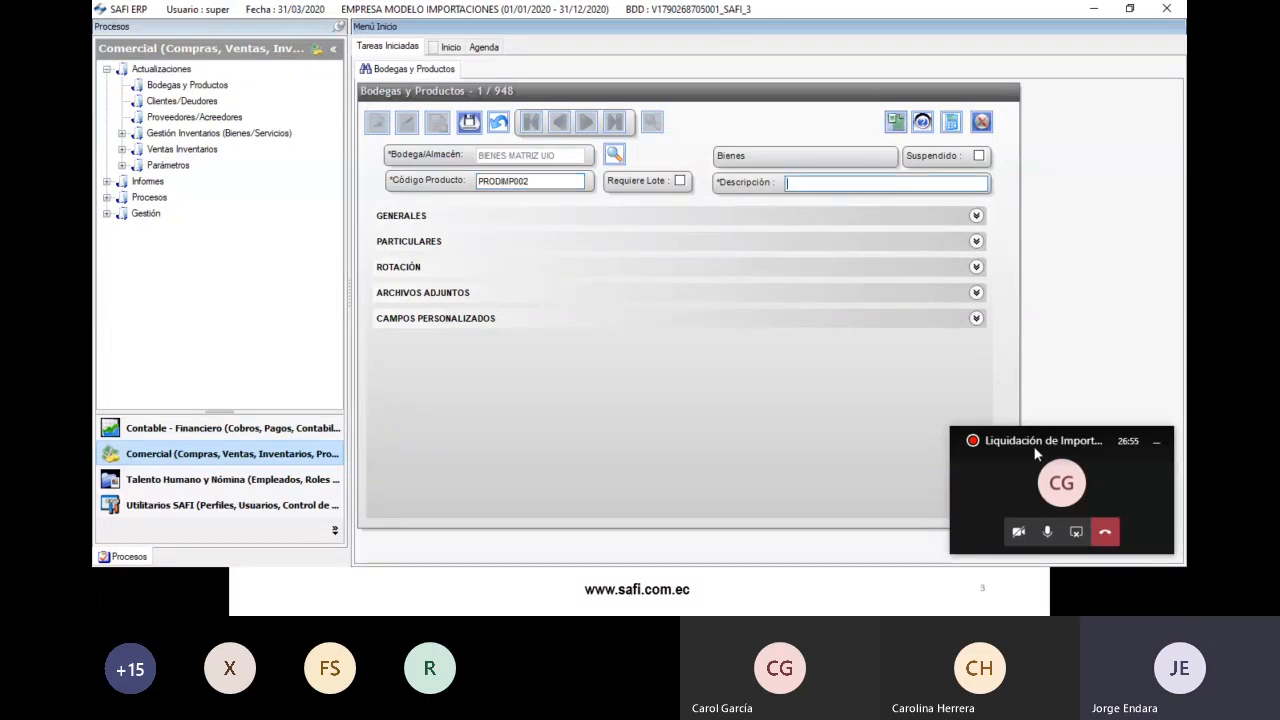
type("PRODUCTO IMPORTACION 001")
key("BackSpace")
type("2")
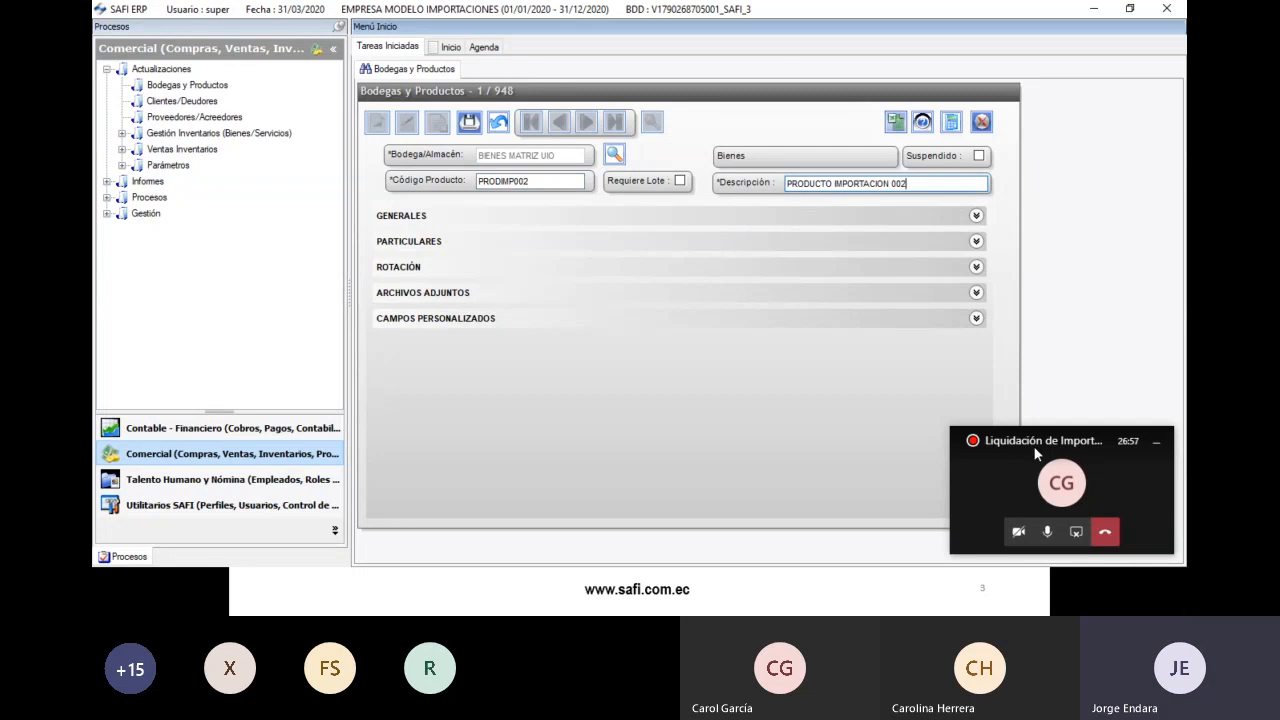
- Under Generales, set group AMCO, brand CARRAGENINA, line DOW and unit KILOS
left_click(711, 216)
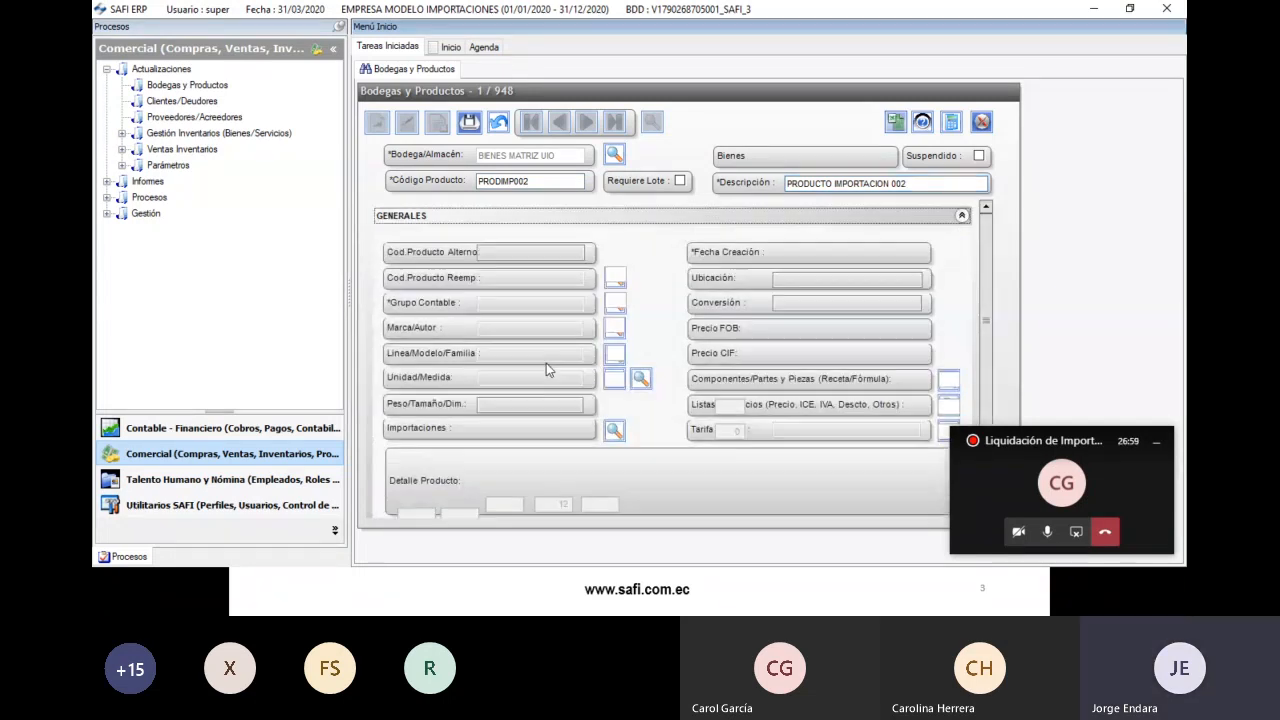
left_click(615, 302)
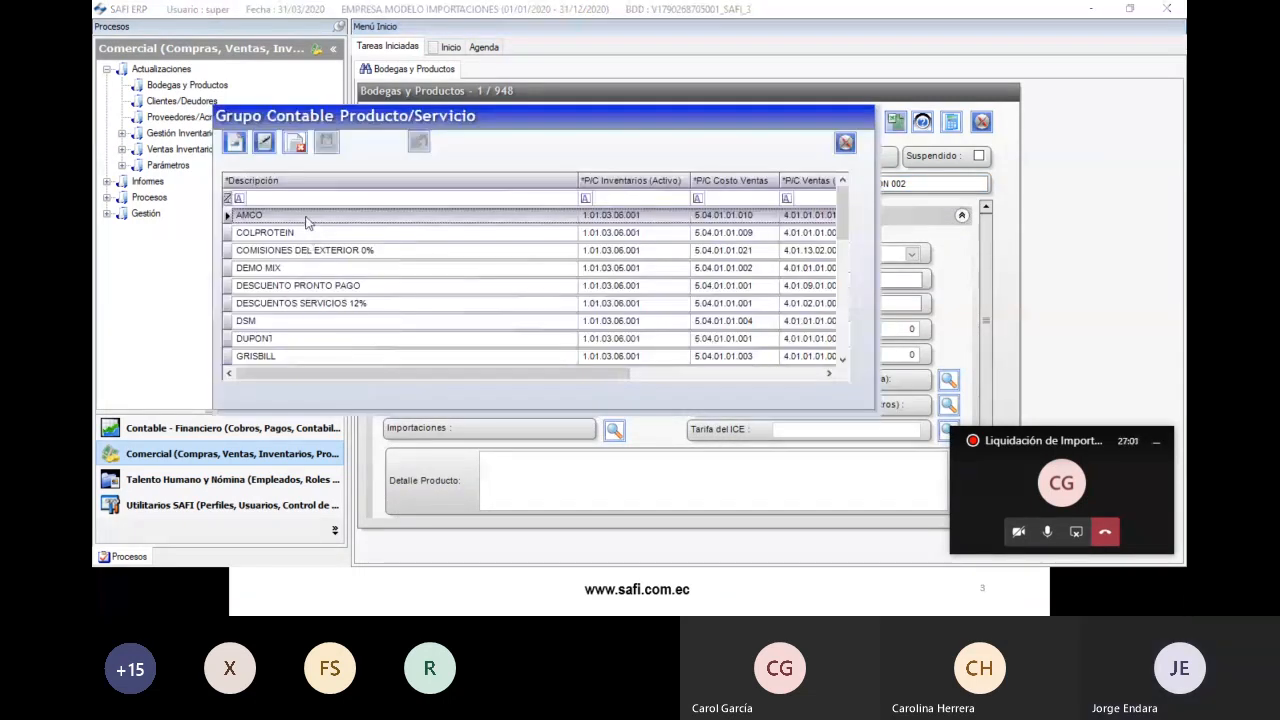
double_click(310, 215)
left_click(615, 330)
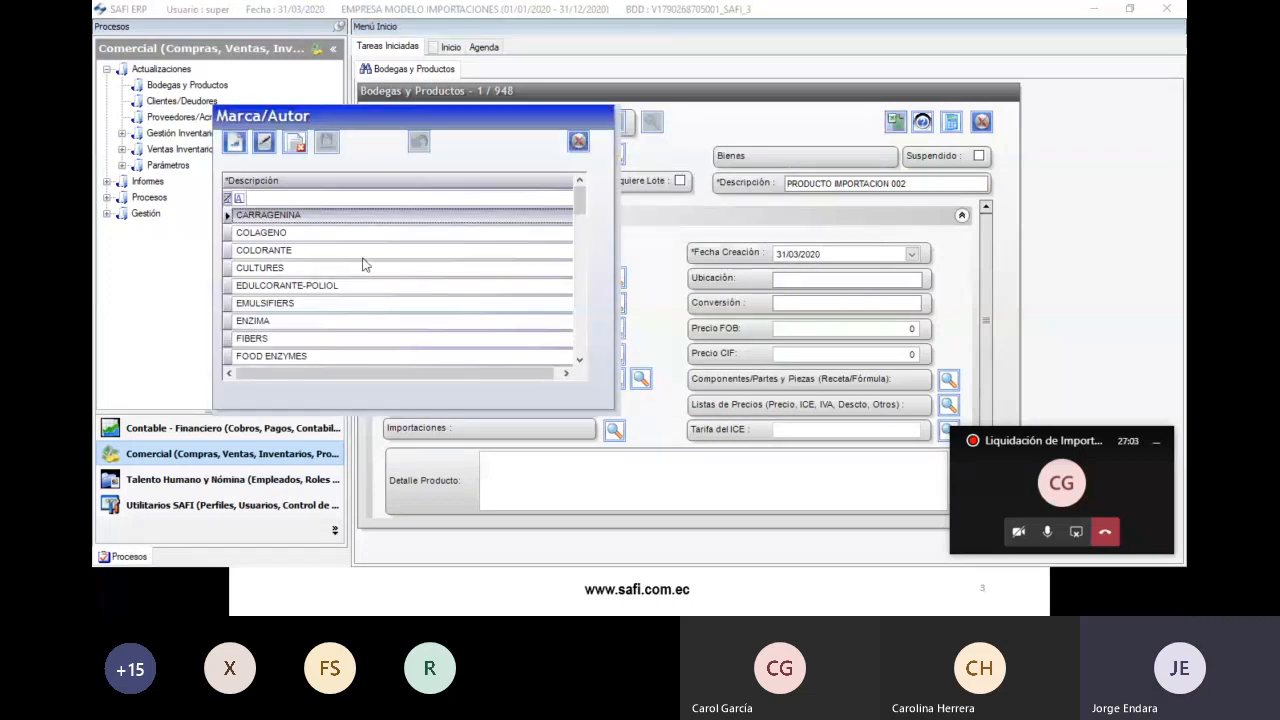
double_click(300, 218)
left_click(615, 357)
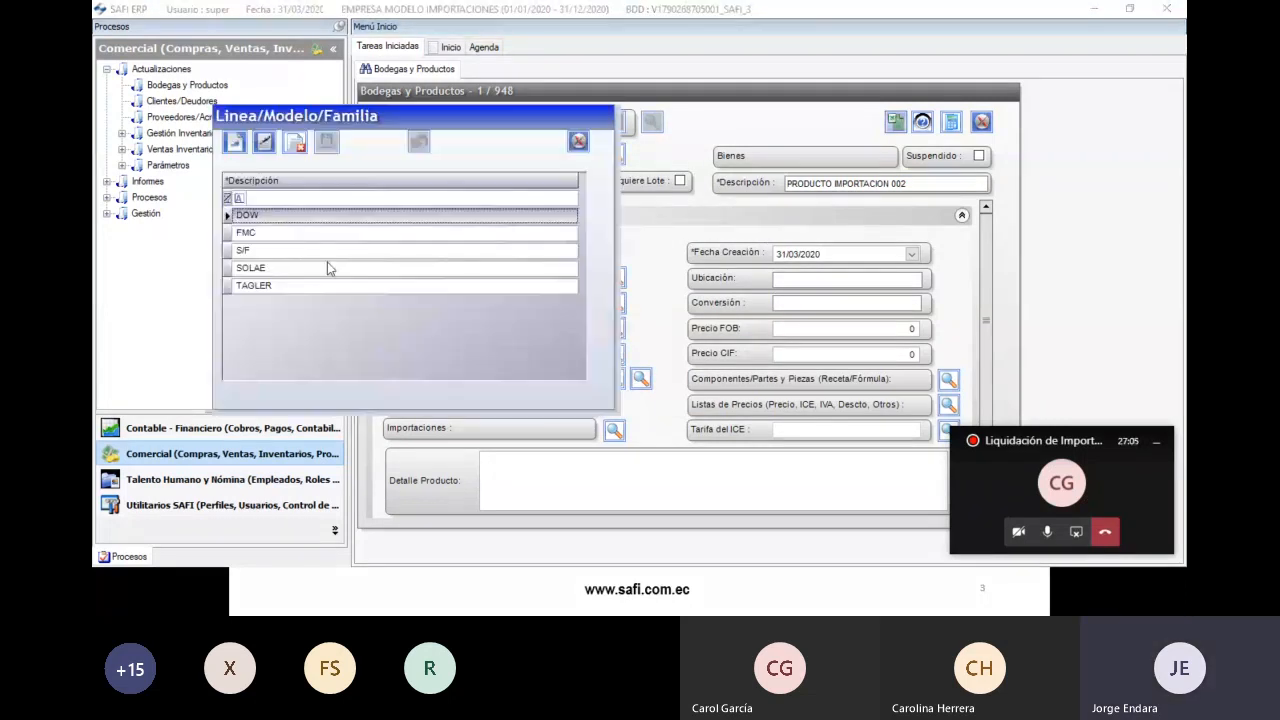
double_click(285, 217)
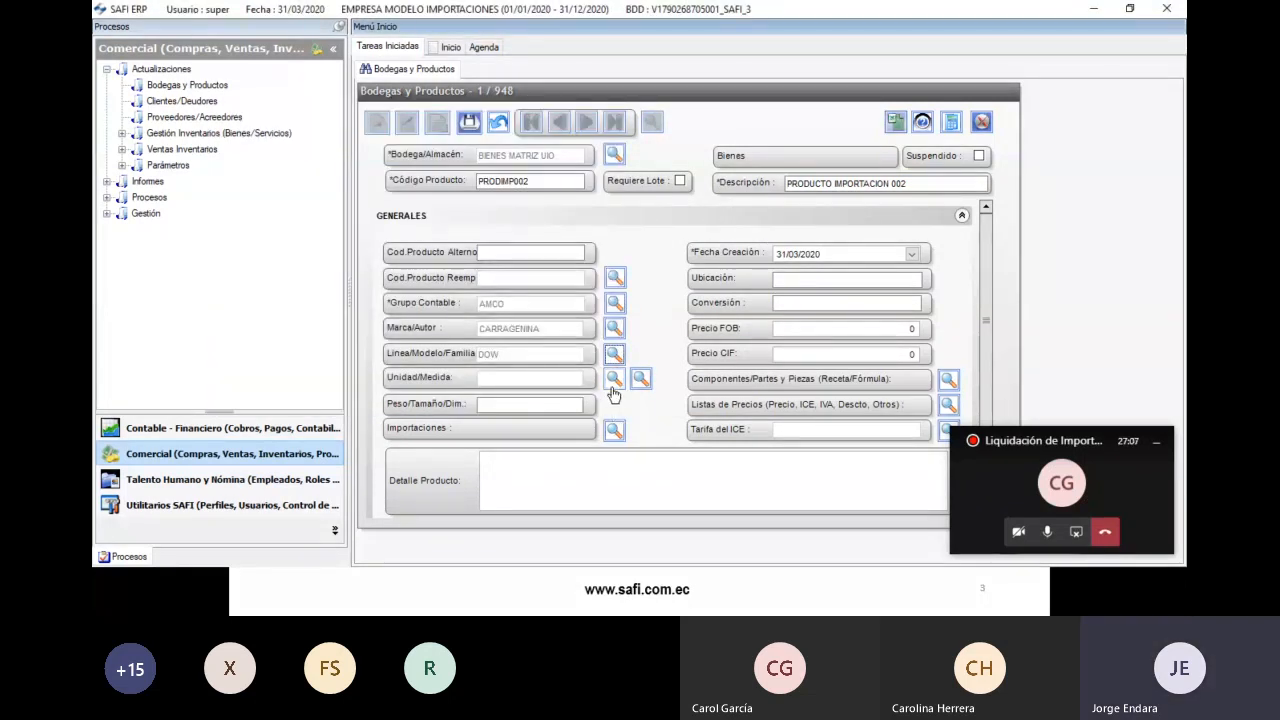
left_click(614, 378)
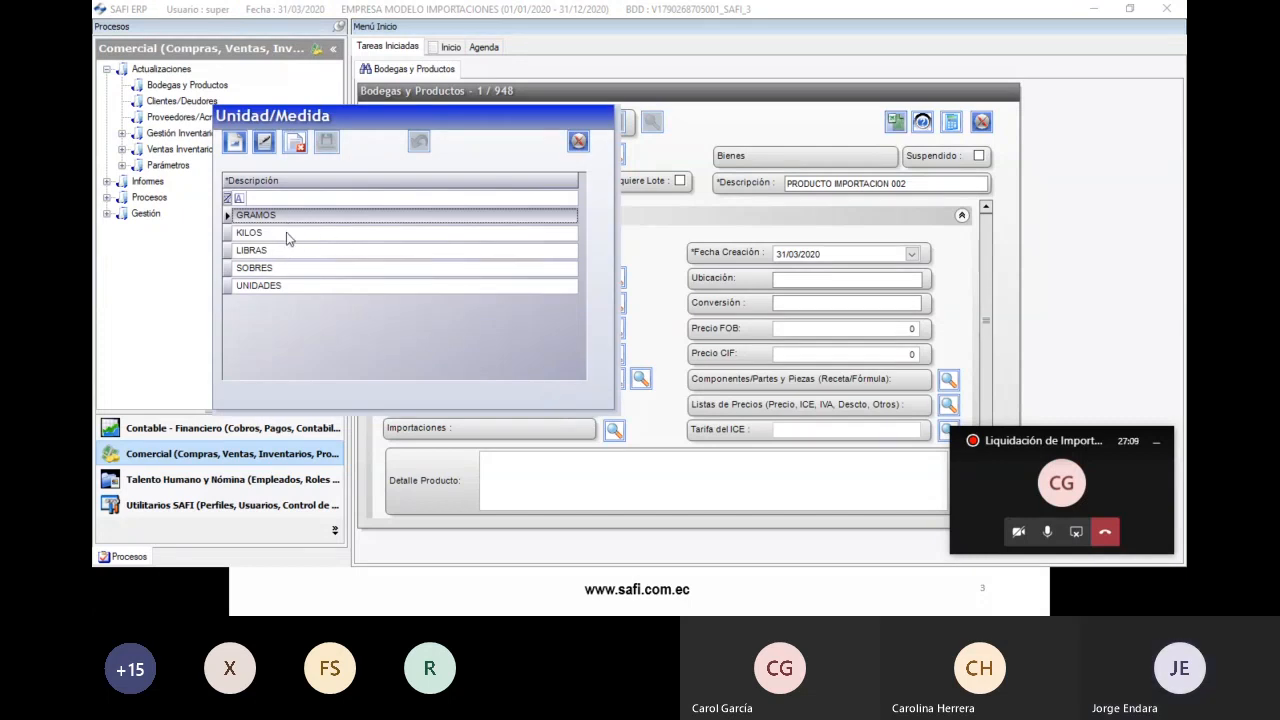
double_click(286, 233)
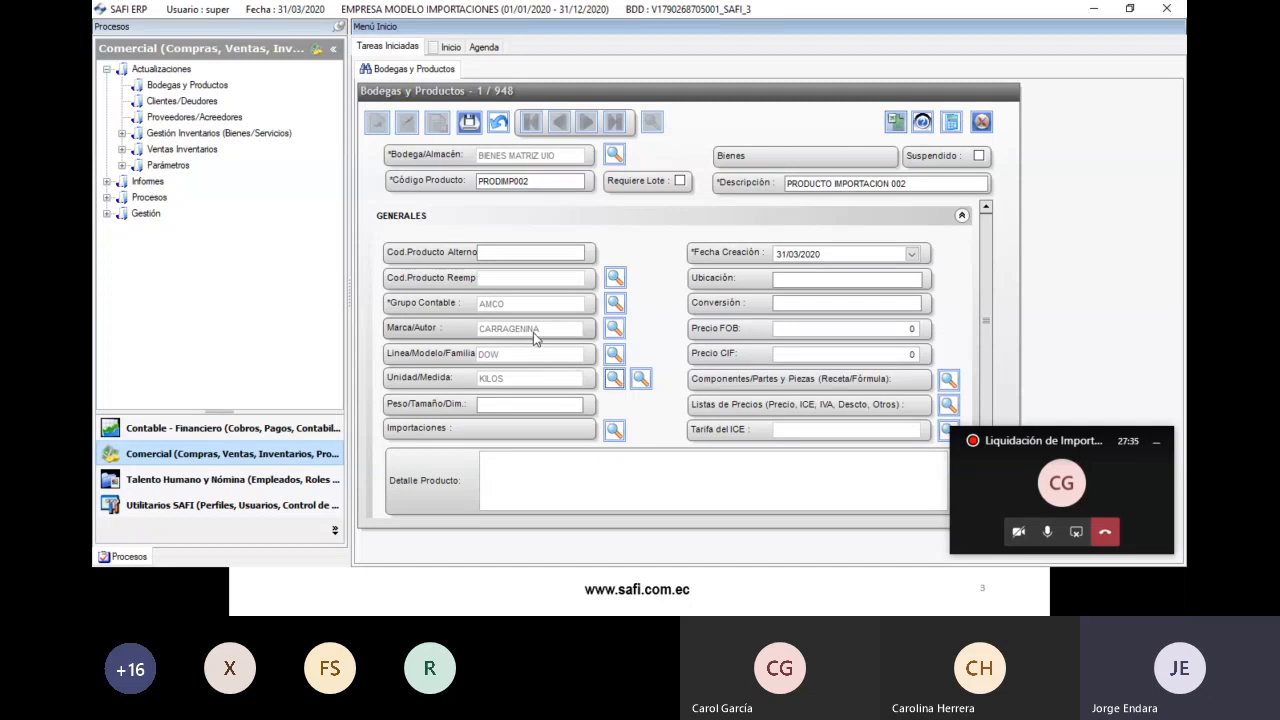
- Set PRODIMP002's import rates to 5% Arancel and 0.5% Fodinfa, then save it
left_click(614, 431)
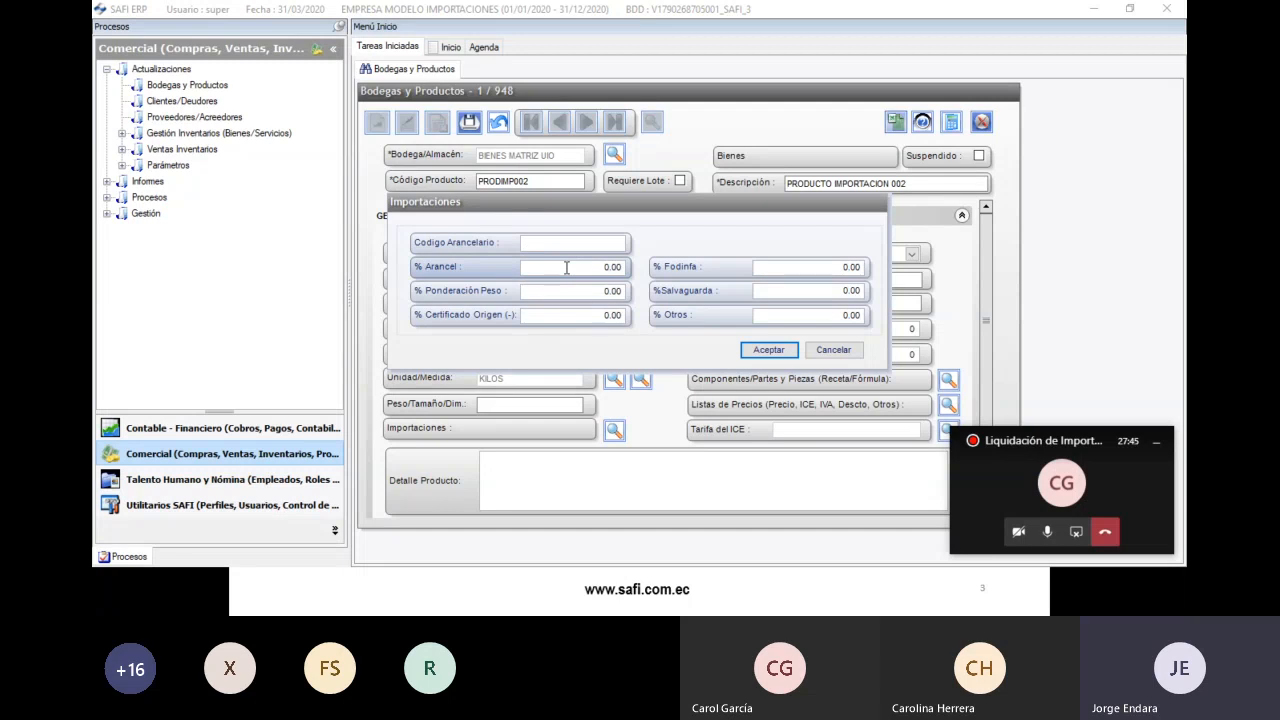
left_click(598, 267)
type("5.")
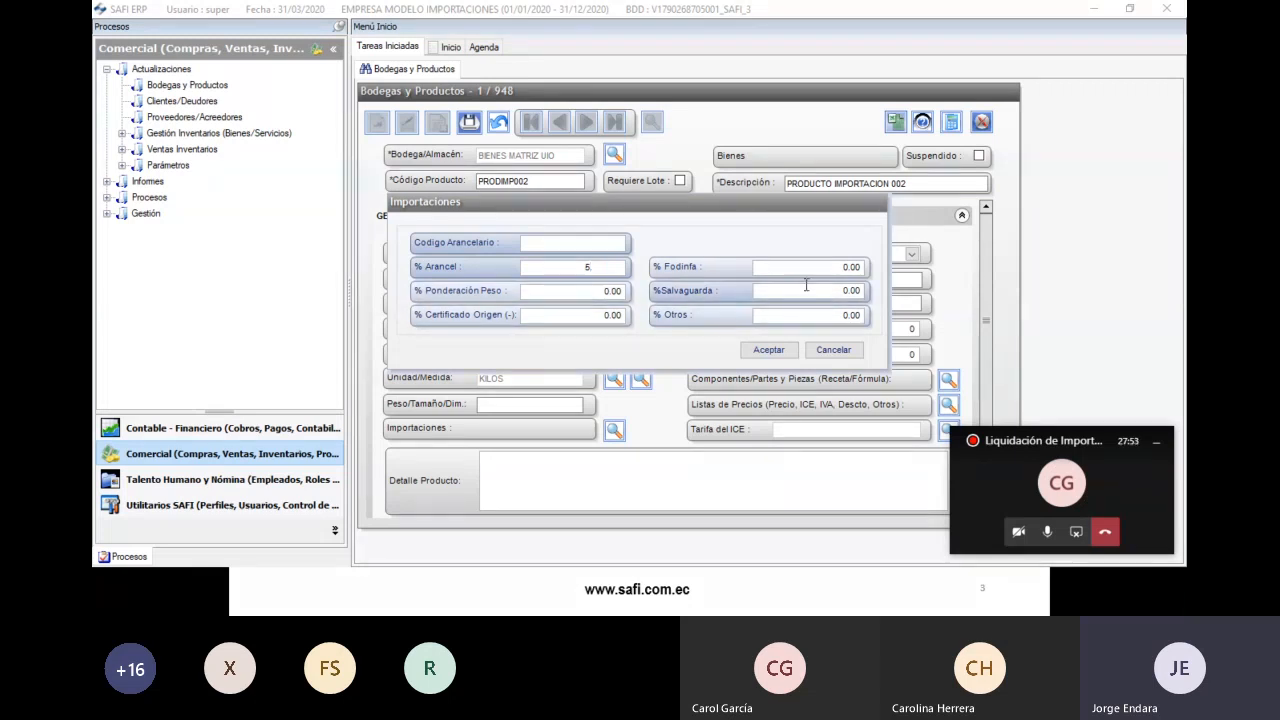
left_click(845, 267)
type("0.5")
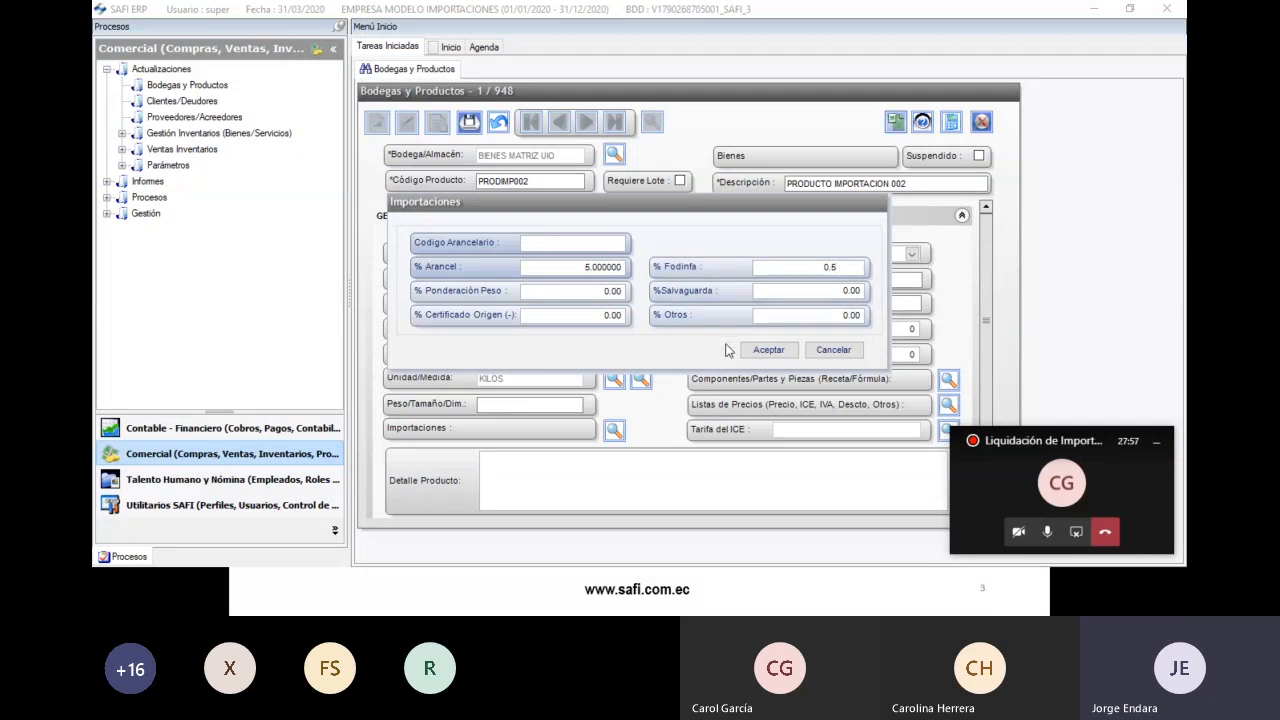
left_click(768, 352)
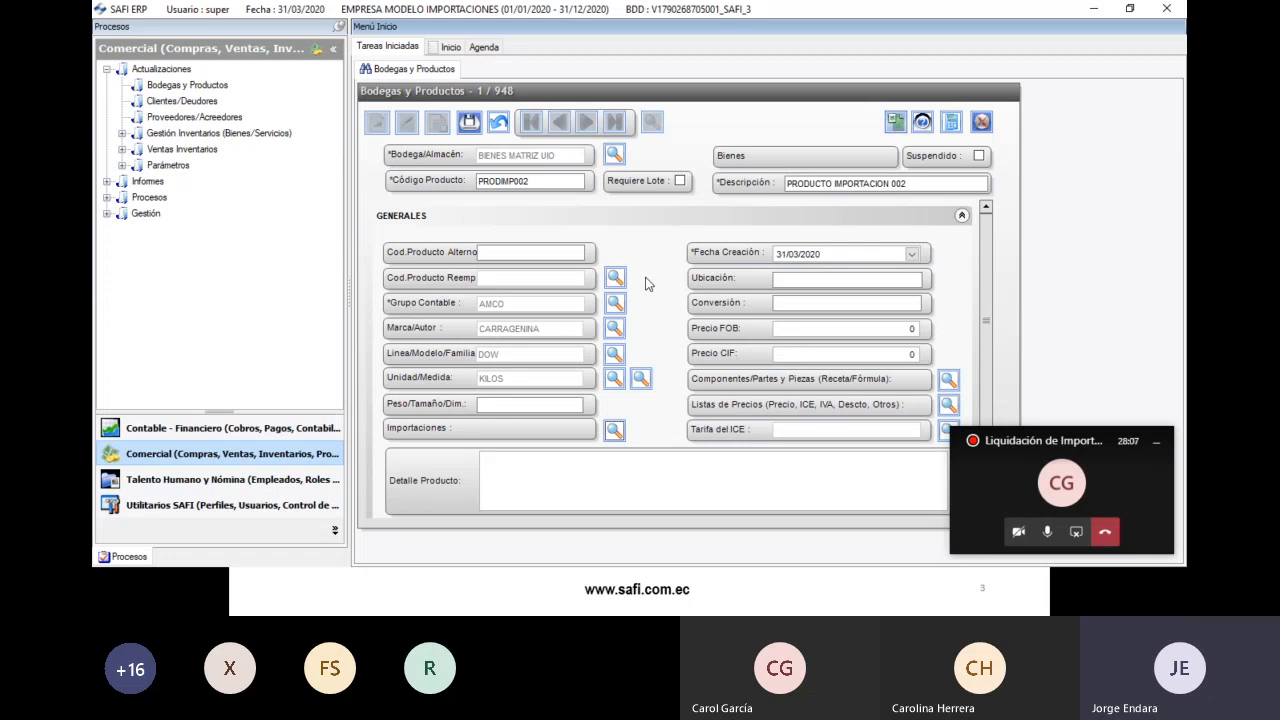
left_click(469, 121)
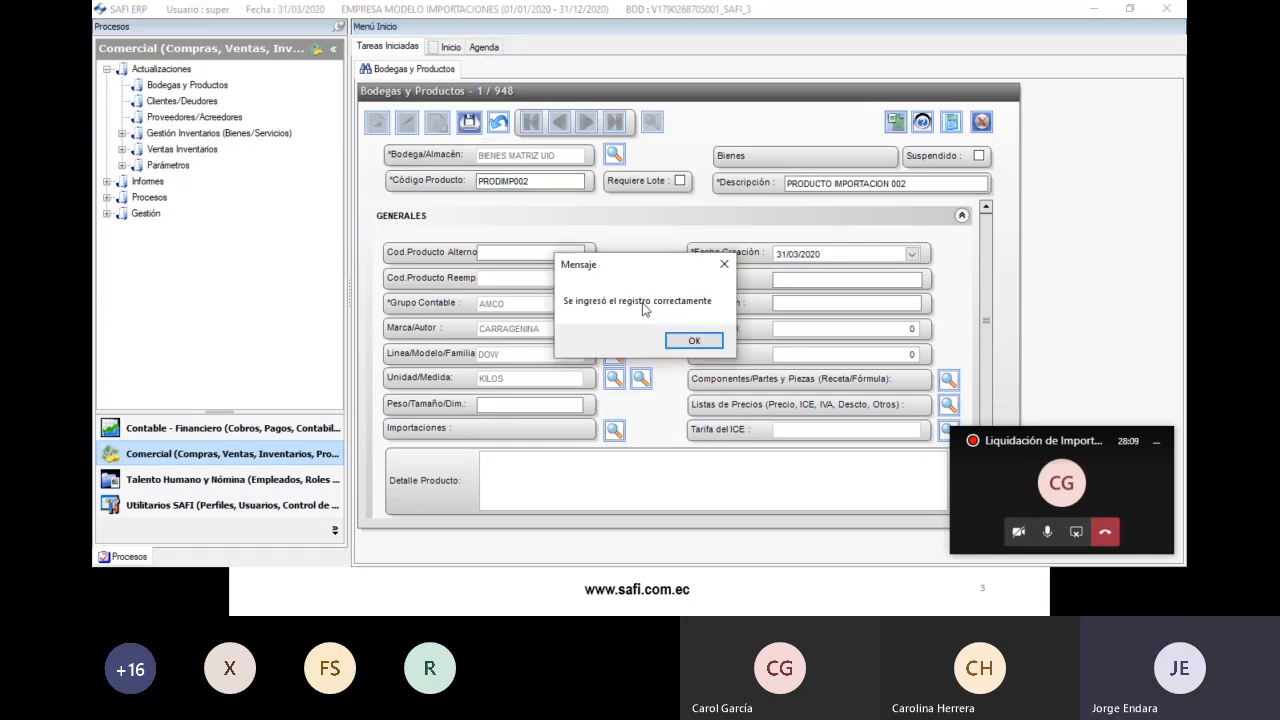
left_click(682, 341)
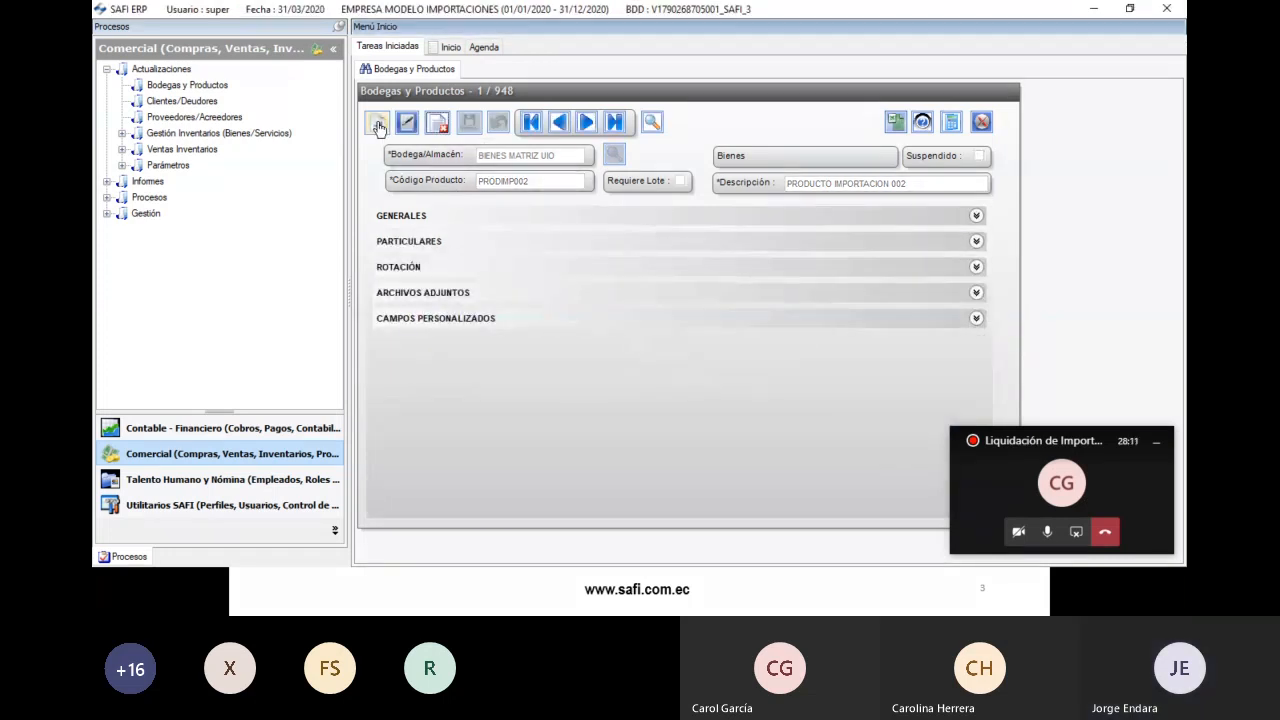
- Start product PRODIMP003, 'PRODUCTO IMPORTACION 003', in the BIENES MATRIZ UIO warehouse
left_click(612, 157)
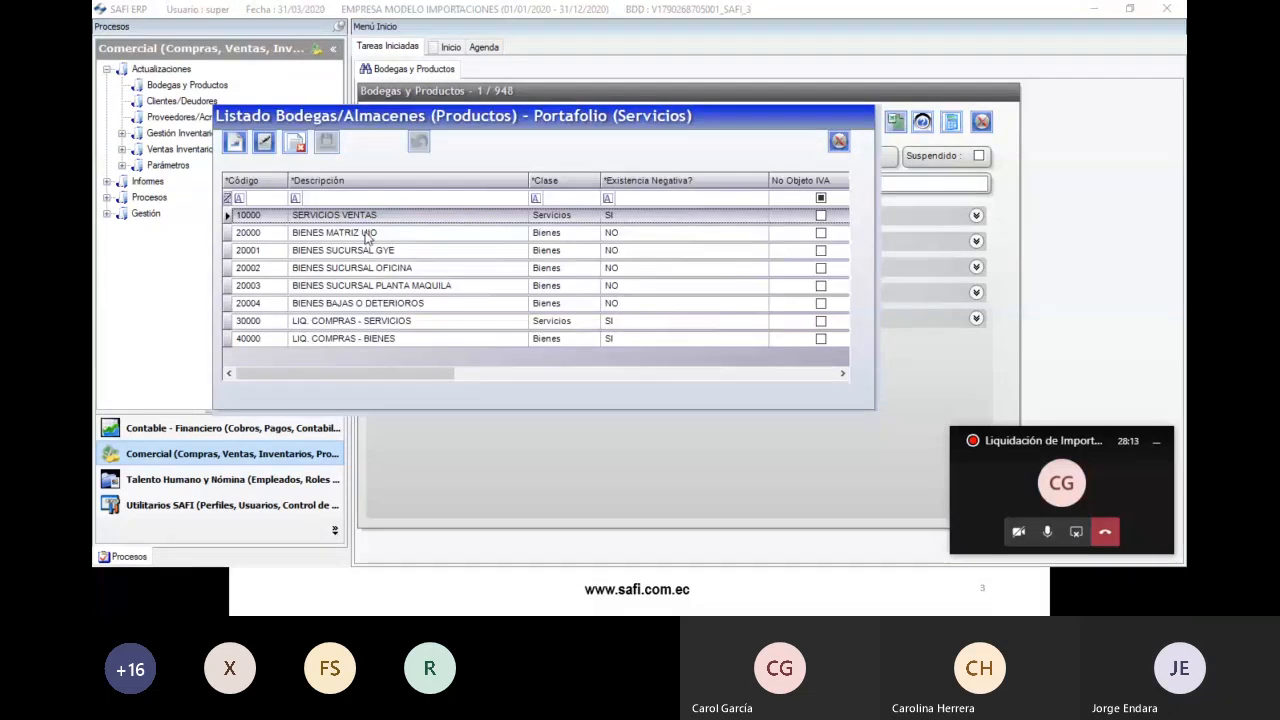
double_click(368, 235)
left_click_drag(531, 180, 357, 180)
type("PD")
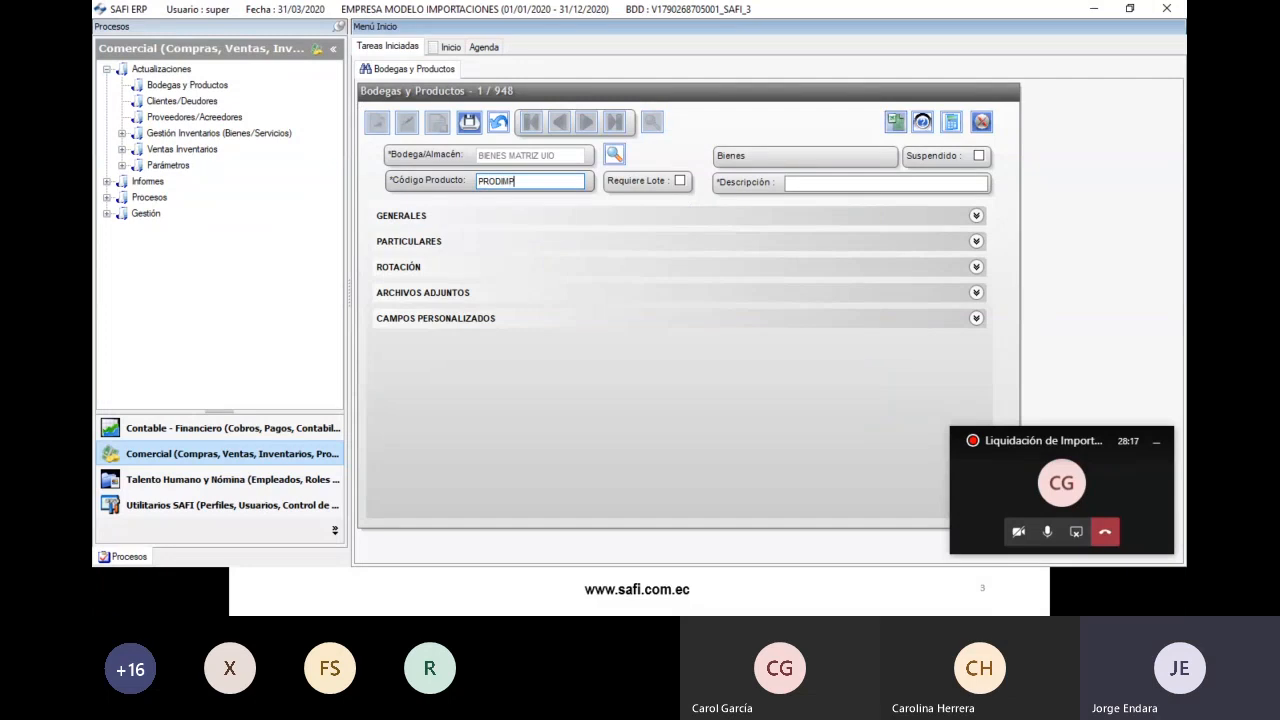
key("Tab")
type("PRODUCTO IMPORTACION 001")
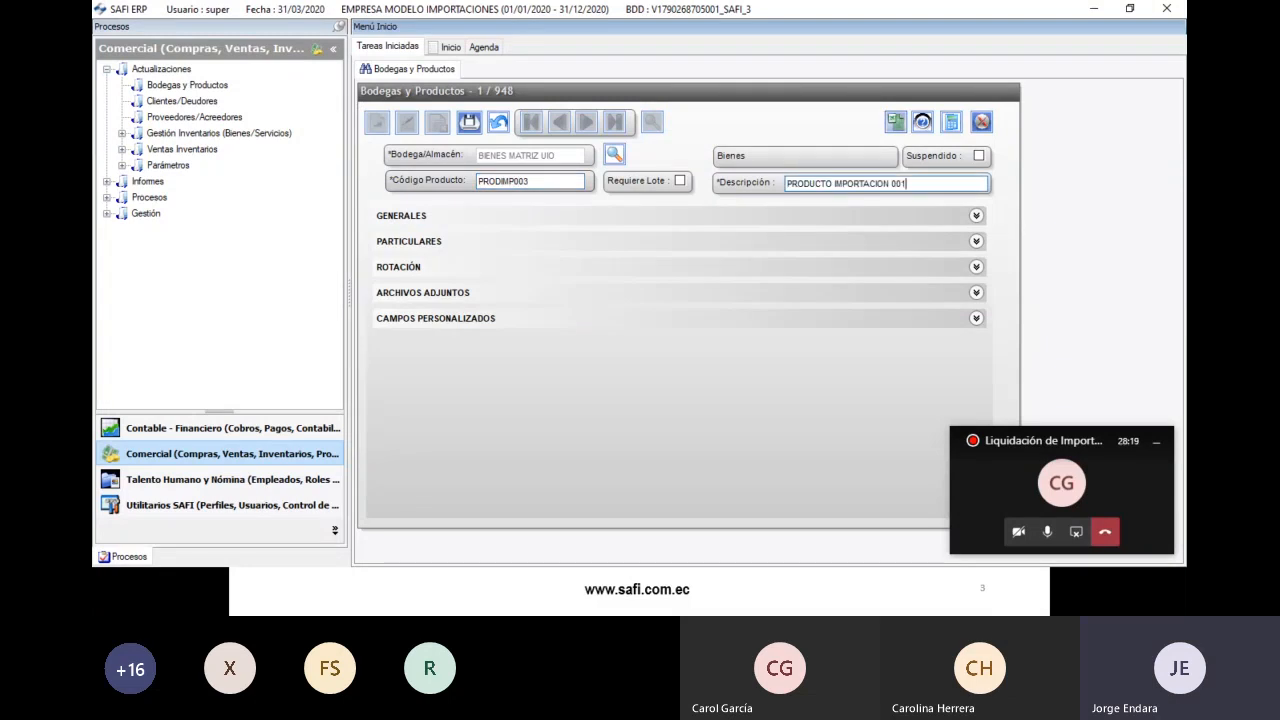
- Under Generales, set group AMCO, brand CARRAGENINA, line DOW and unit KILOS
left_click(385, 216)
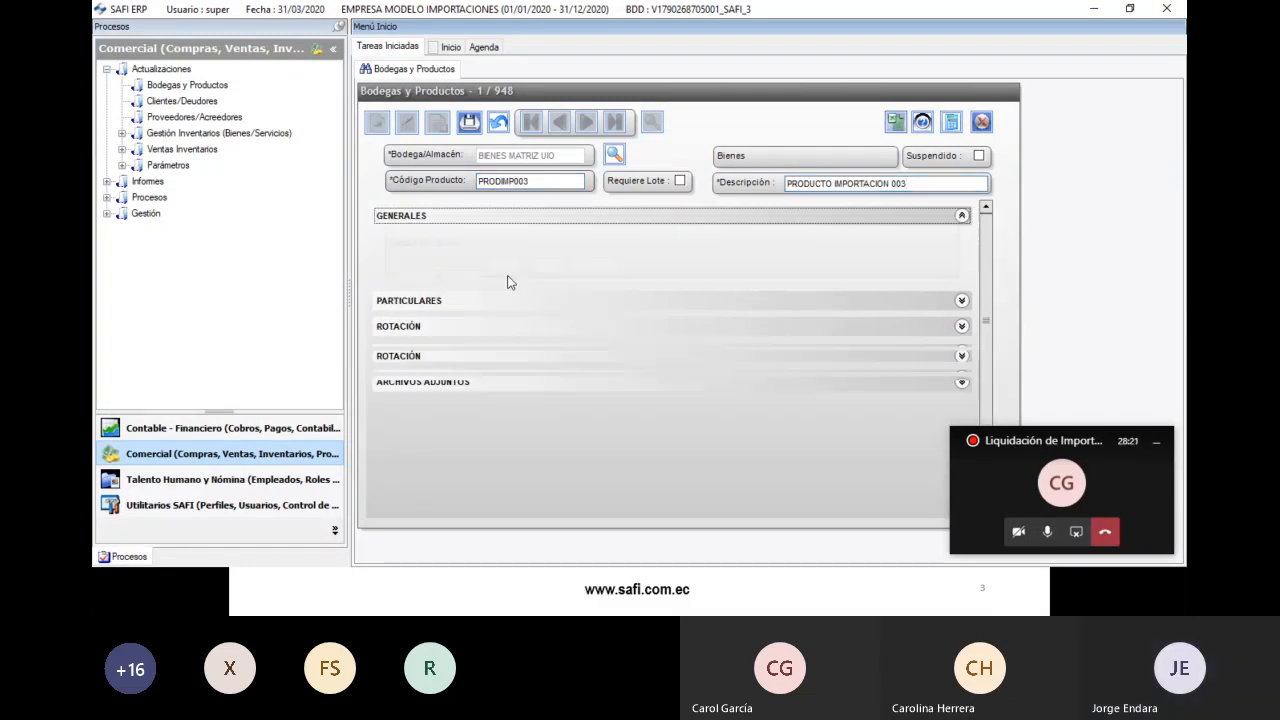
left_click(614, 302)
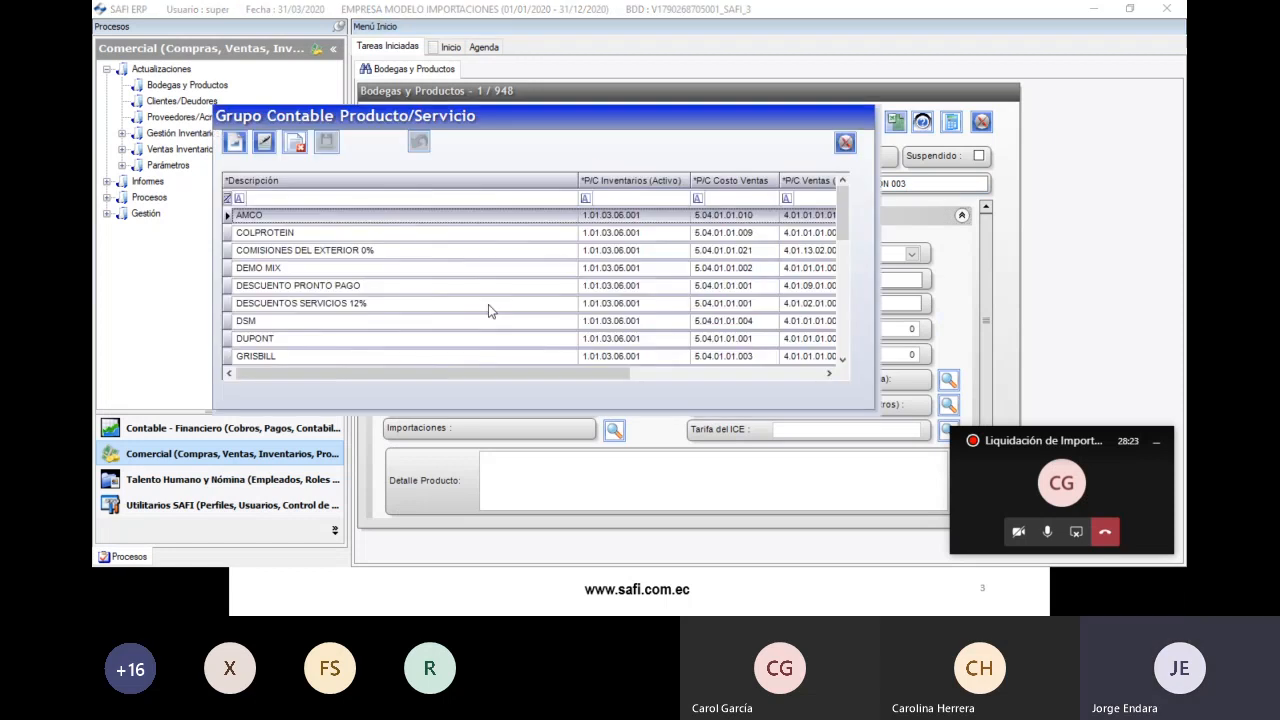
double_click(276, 220)
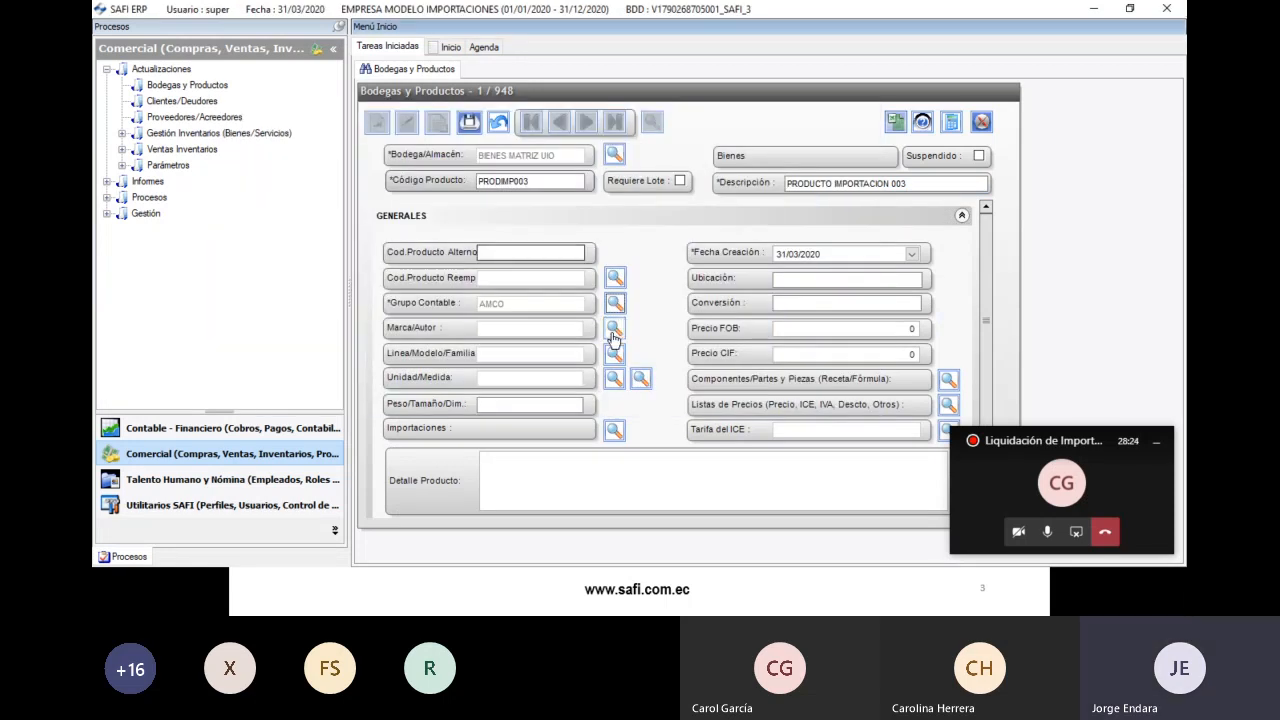
left_click(614, 327)
double_click(275, 220)
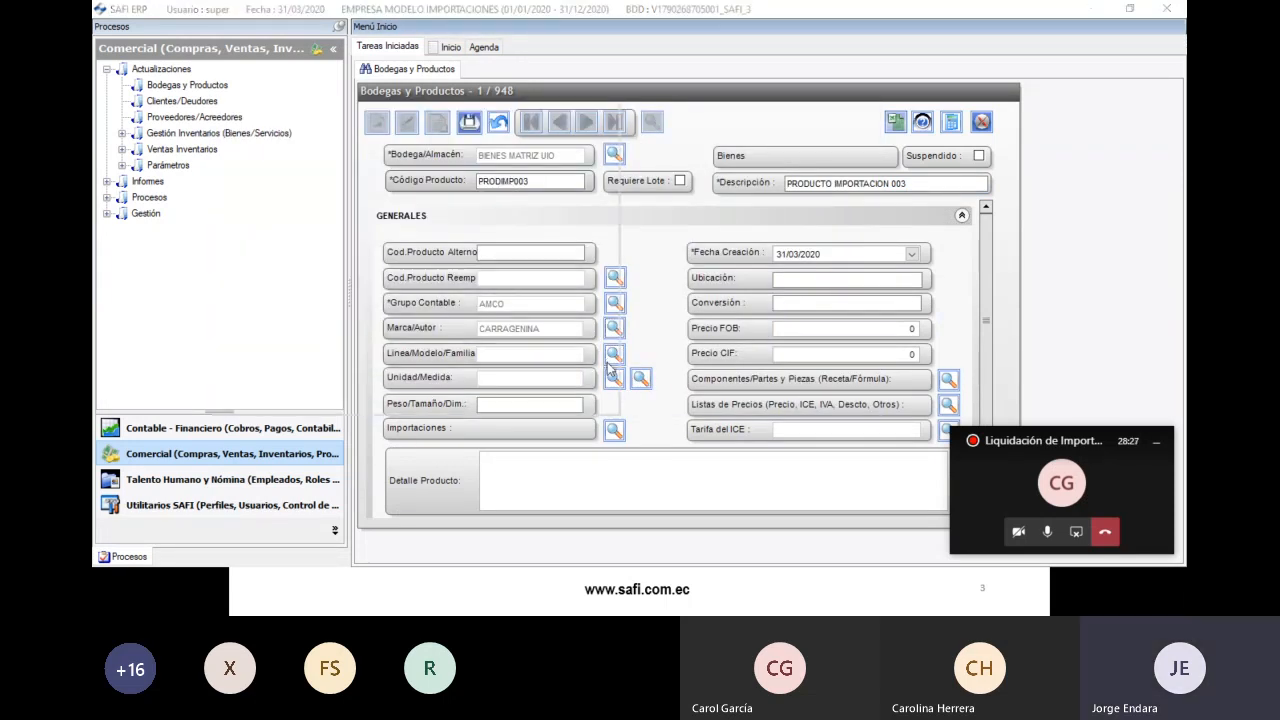
double_click(286, 224)
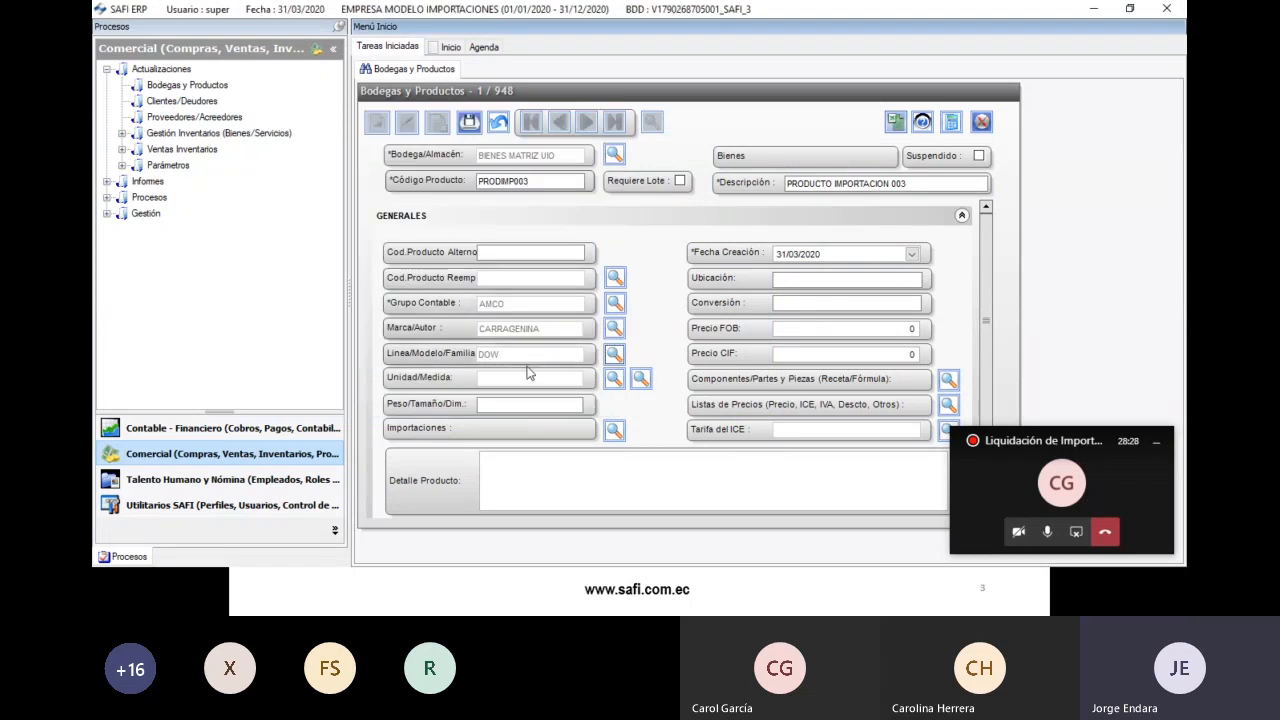
left_click(610, 381)
double_click(292, 234)
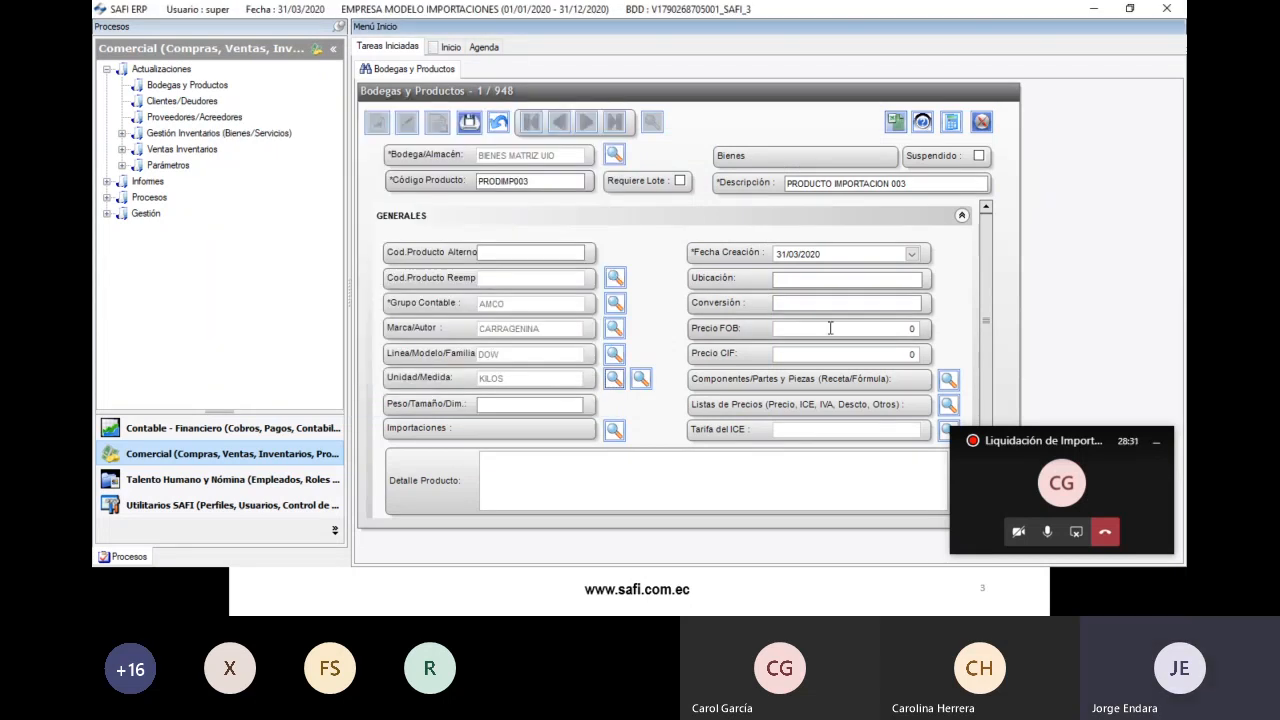
- Confirm the 5% Arancel import rate and save PRODIMP003
left_click(612, 429)
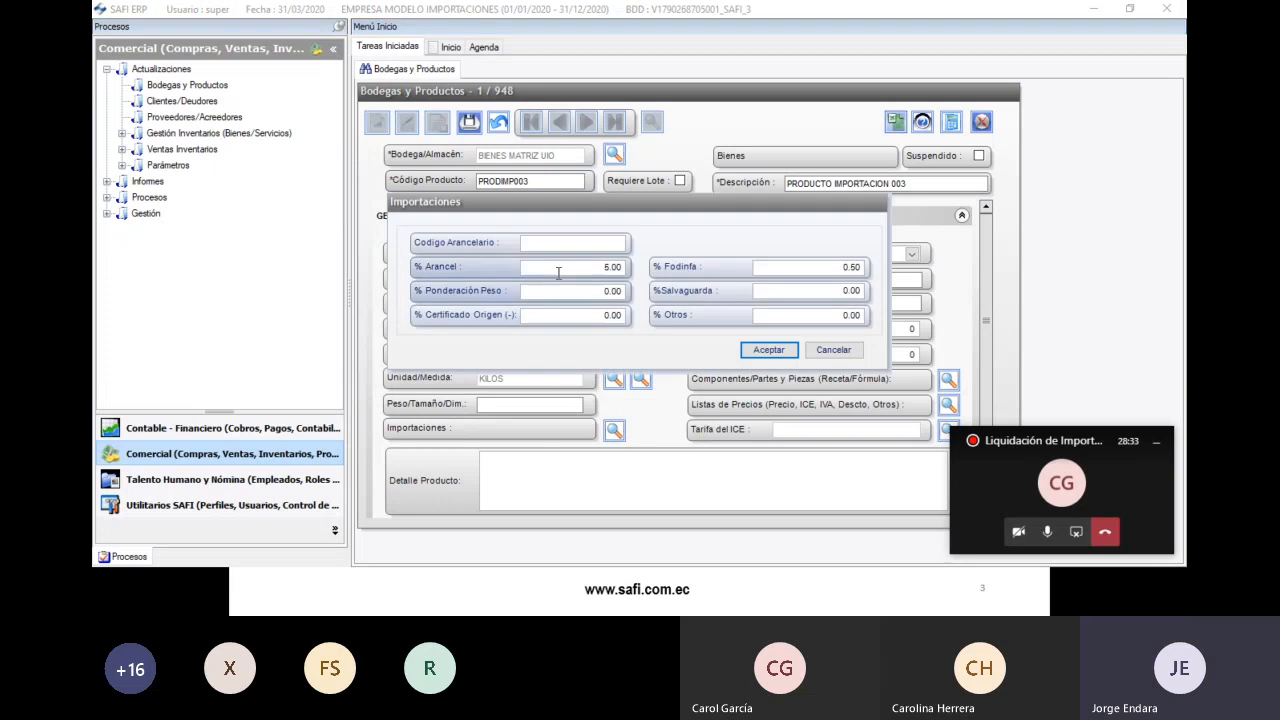
left_click(857, 268)
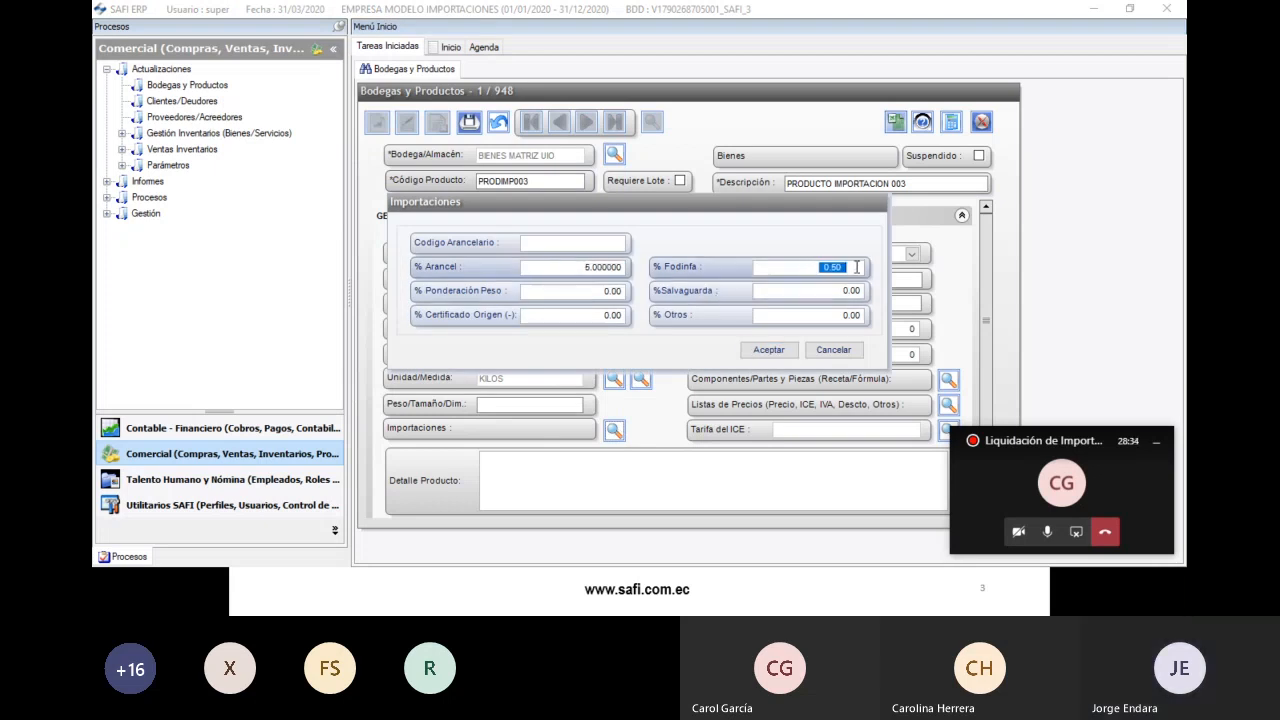
left_click(769, 350)
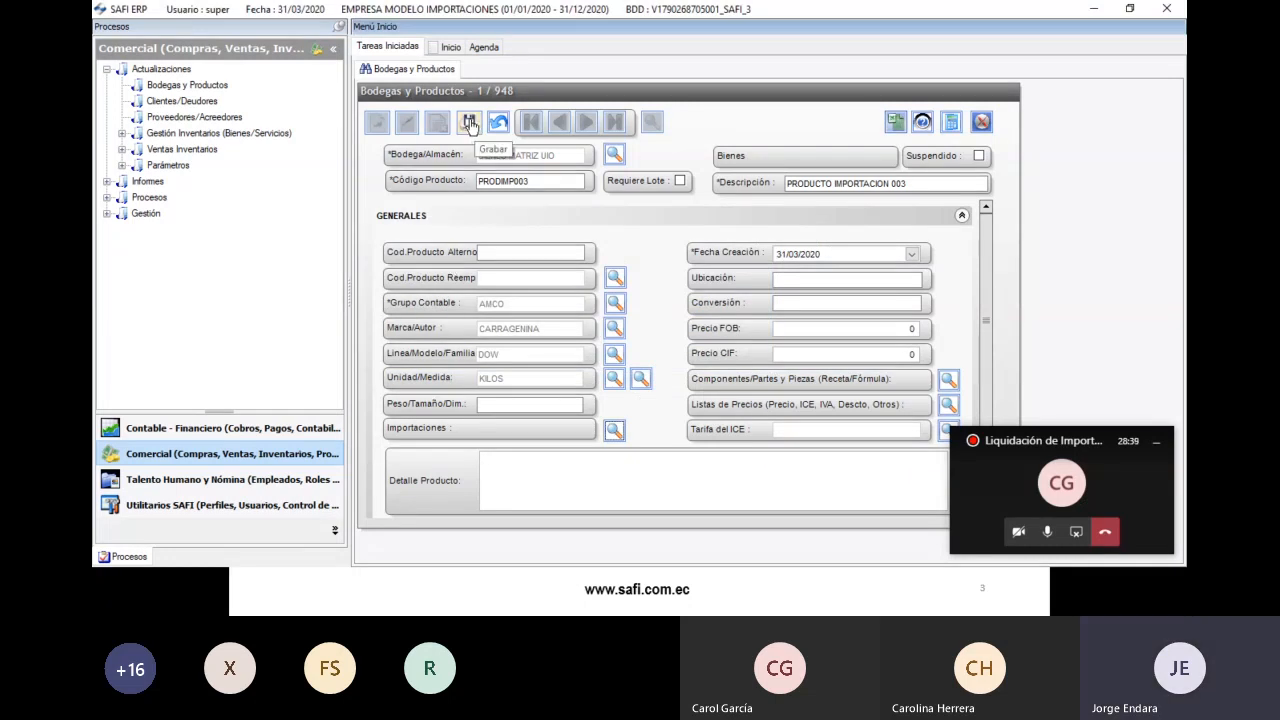
left_click(469, 122)
- Search products filtered by warehouse 20000 and code PRODIMP to list PRODIMP001–PRODIMP003
left_click(688, 338)
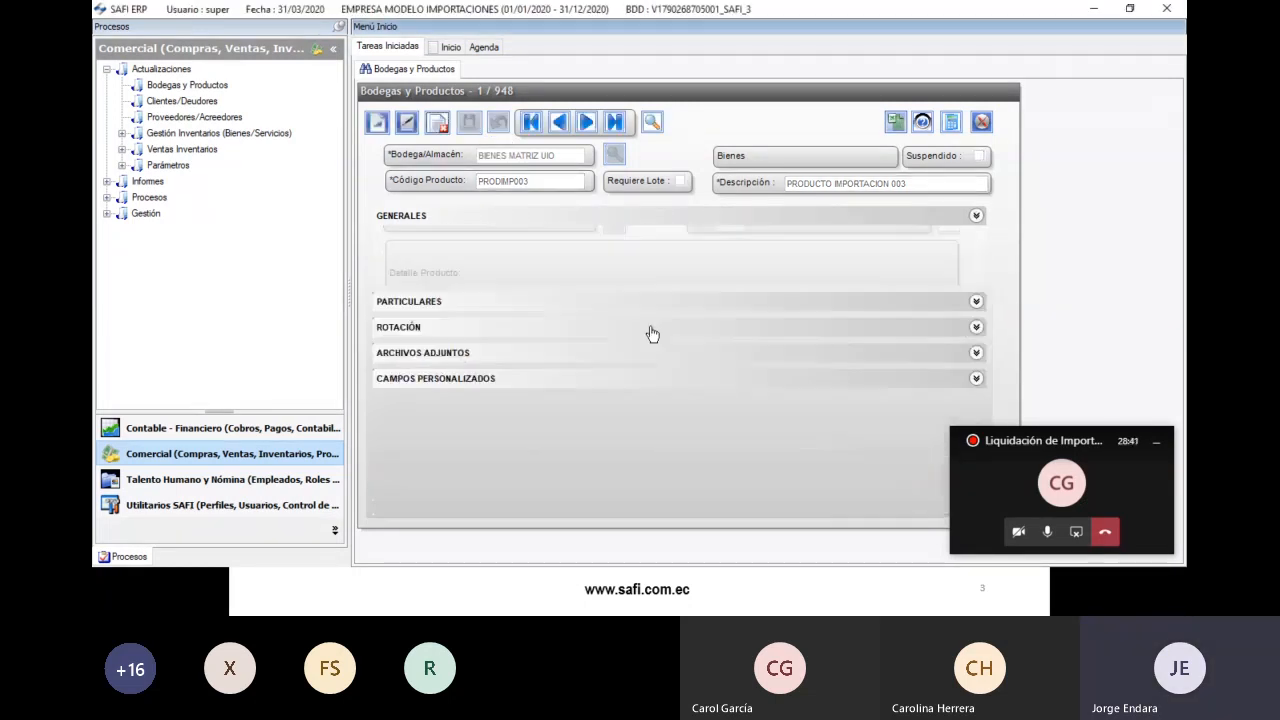
left_click(651, 122)
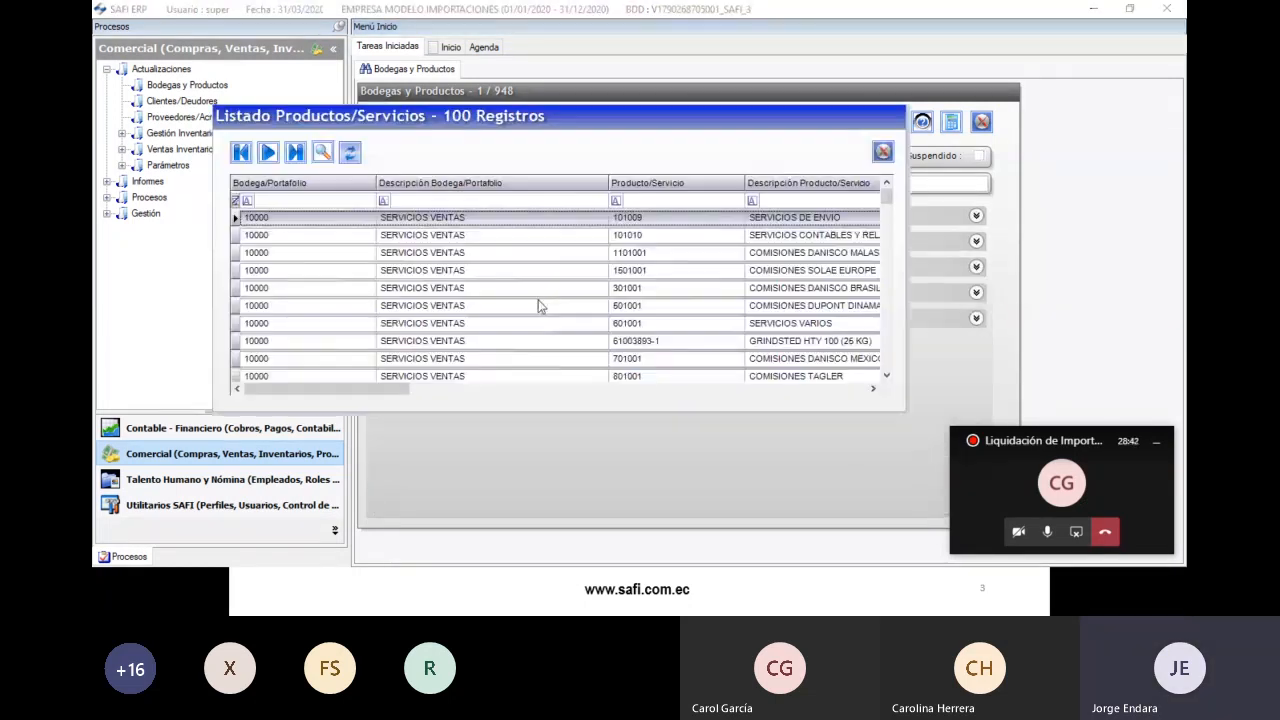
left_click(645, 201)
type("20000")
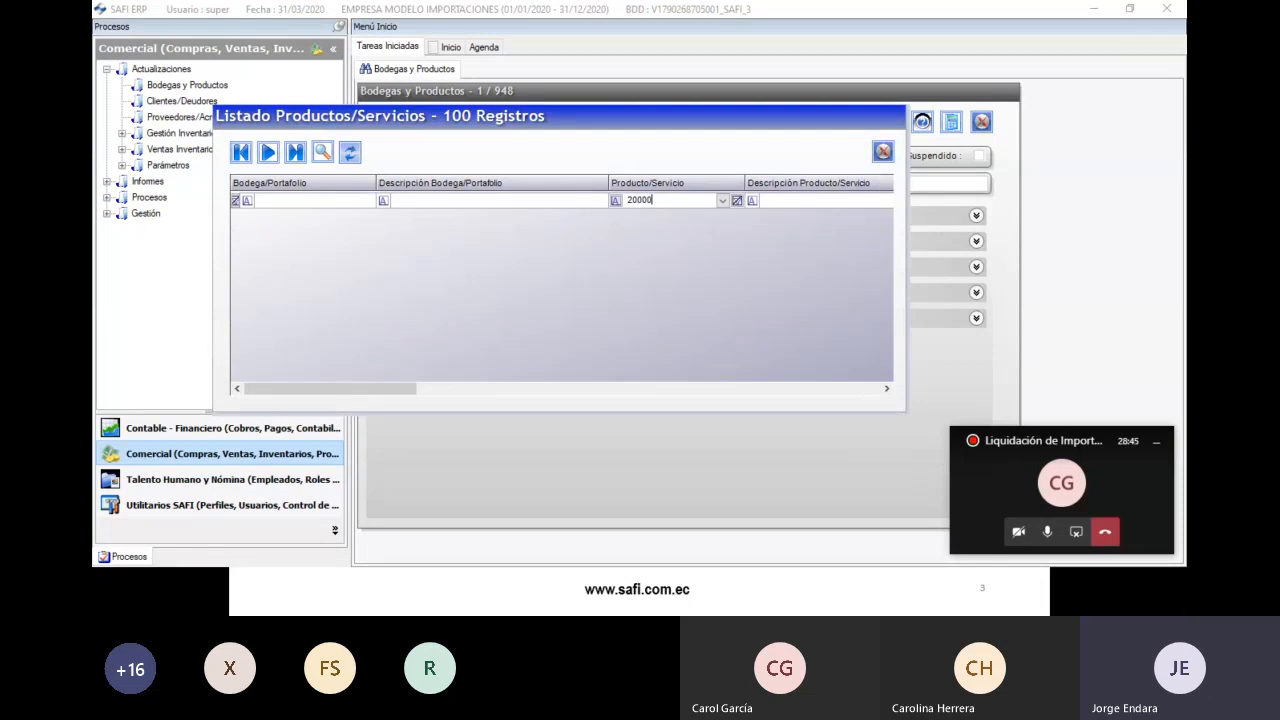
key("shift+Home")
key("Delete")
left_click(337, 201)
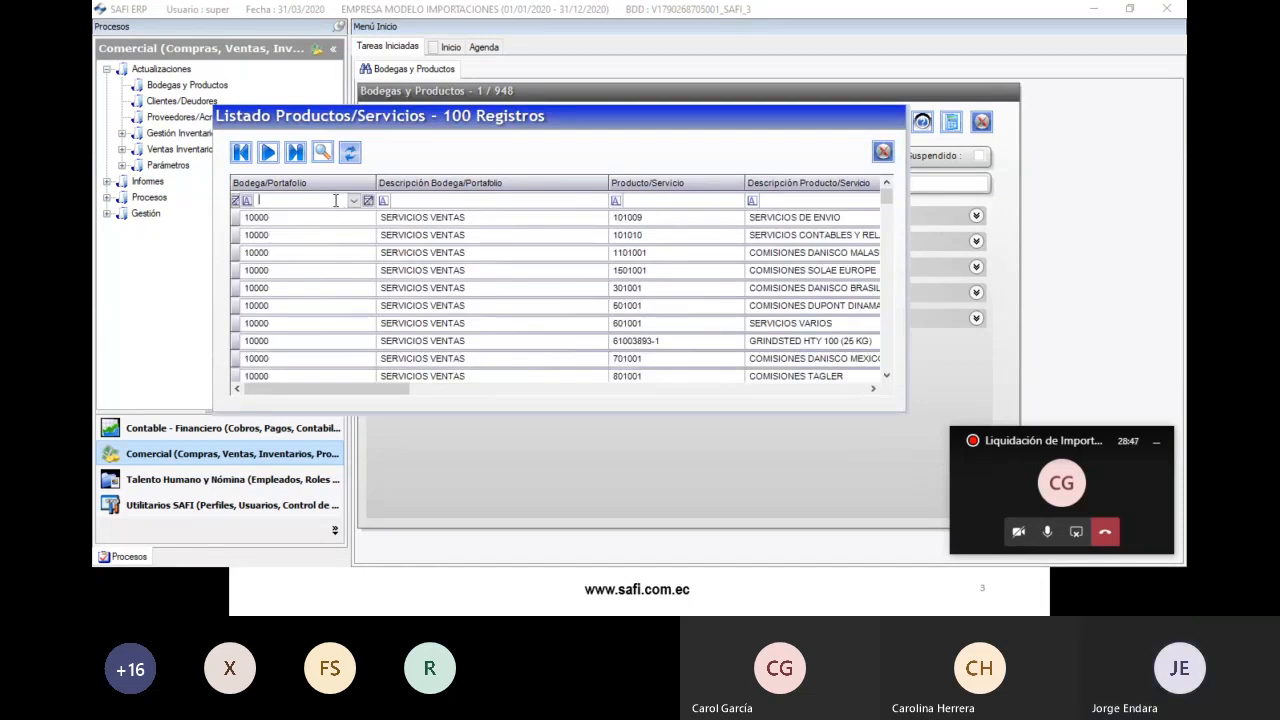
type("20000")
left_click(645, 200)
type("PRODIMP")
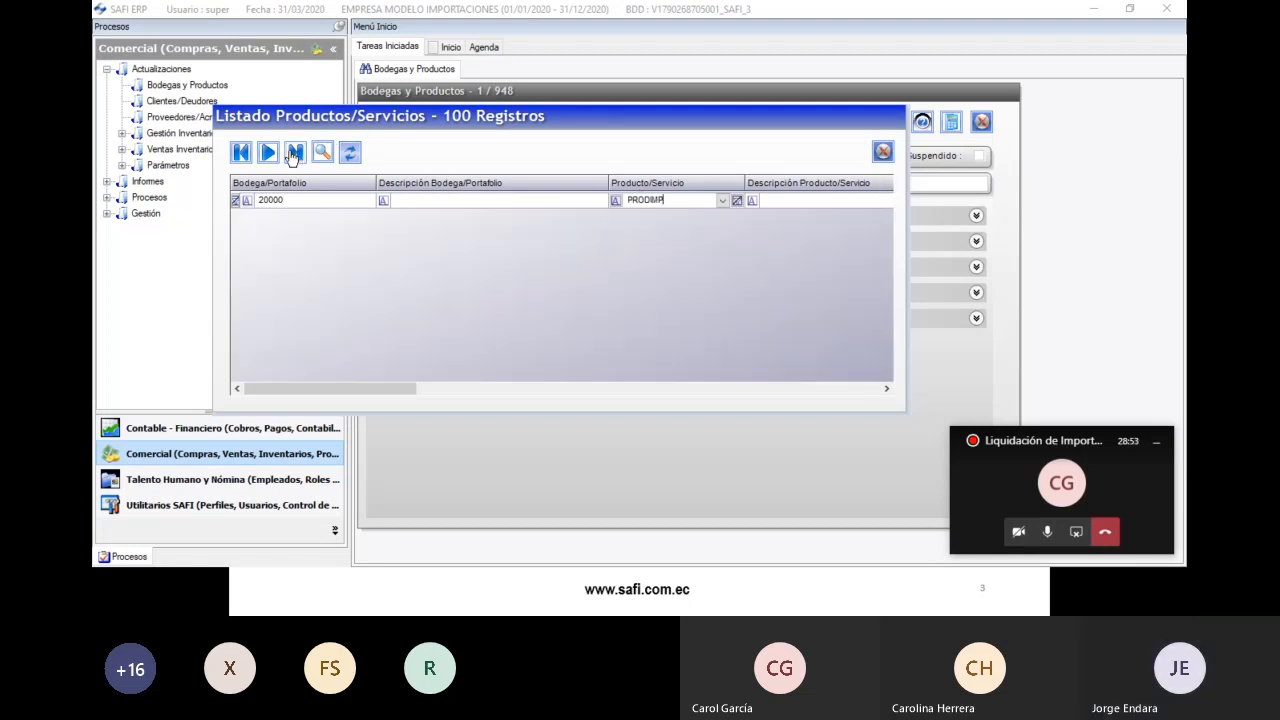
left_click(271, 152)
left_click_drag(310, 394, 298, 428)
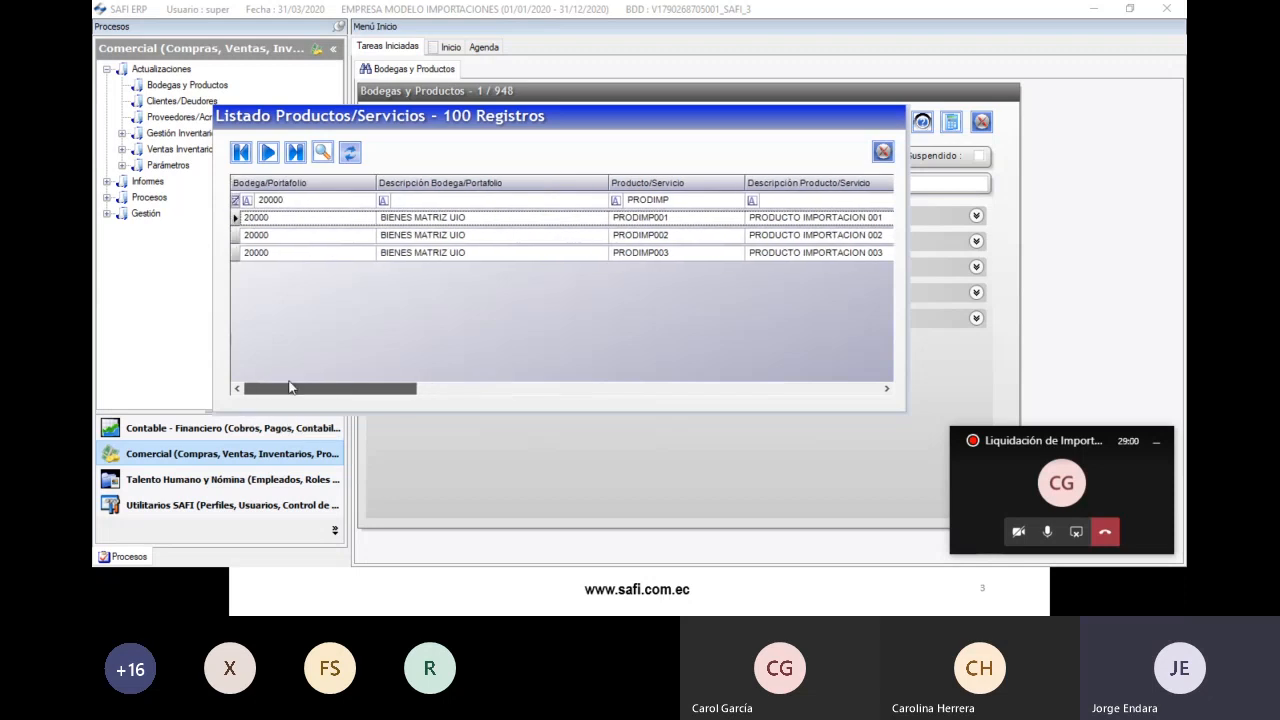
- Open PRODIMP001 from the product list and put it in edit mode
double_click(428, 217)
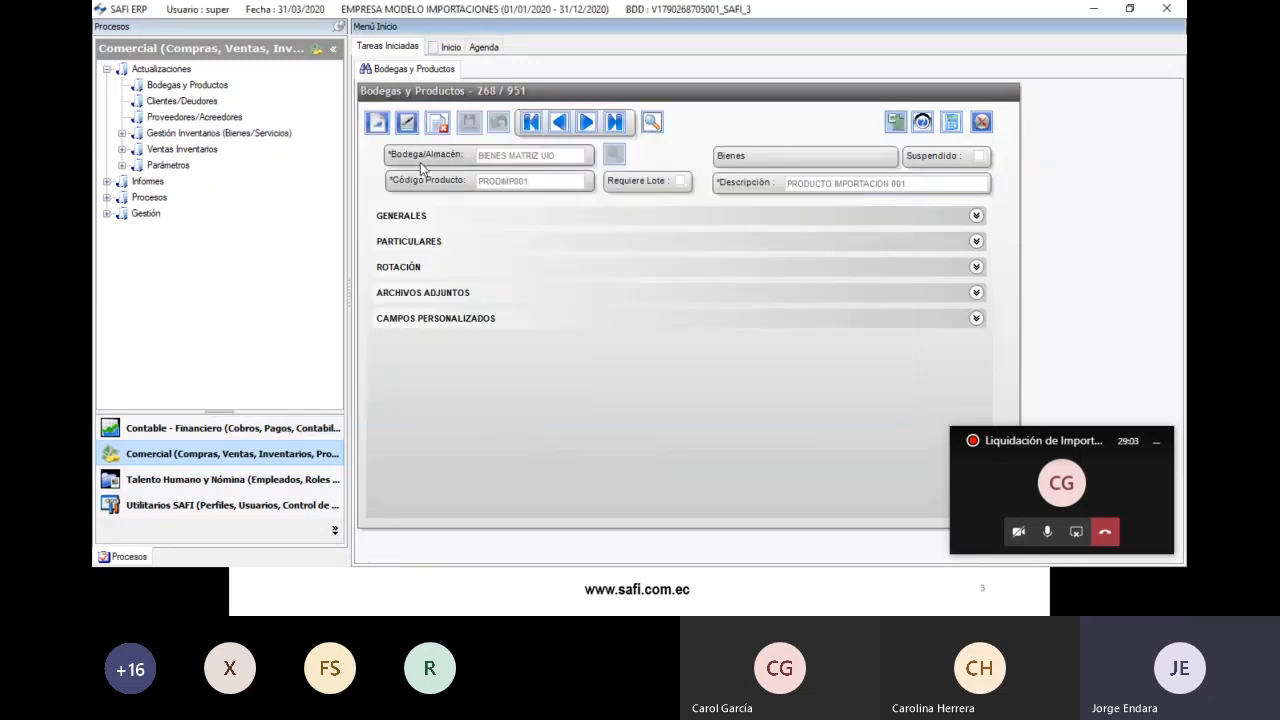
left_click(405, 125)
left_click(401, 215)
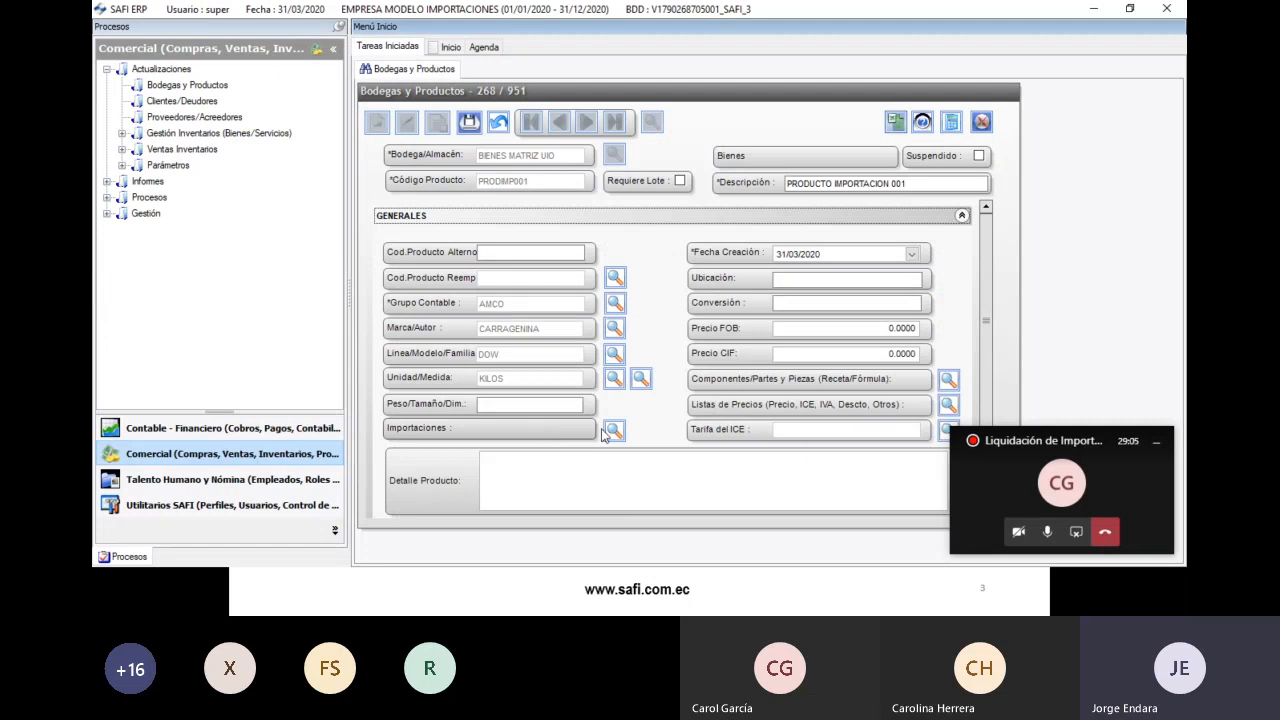
- Set PRODIMP001's Fodinfa rate to 0.5%, keep Arancel at 0, and save
left_click(613, 431)
left_click(605, 267)
left_click(838, 267)
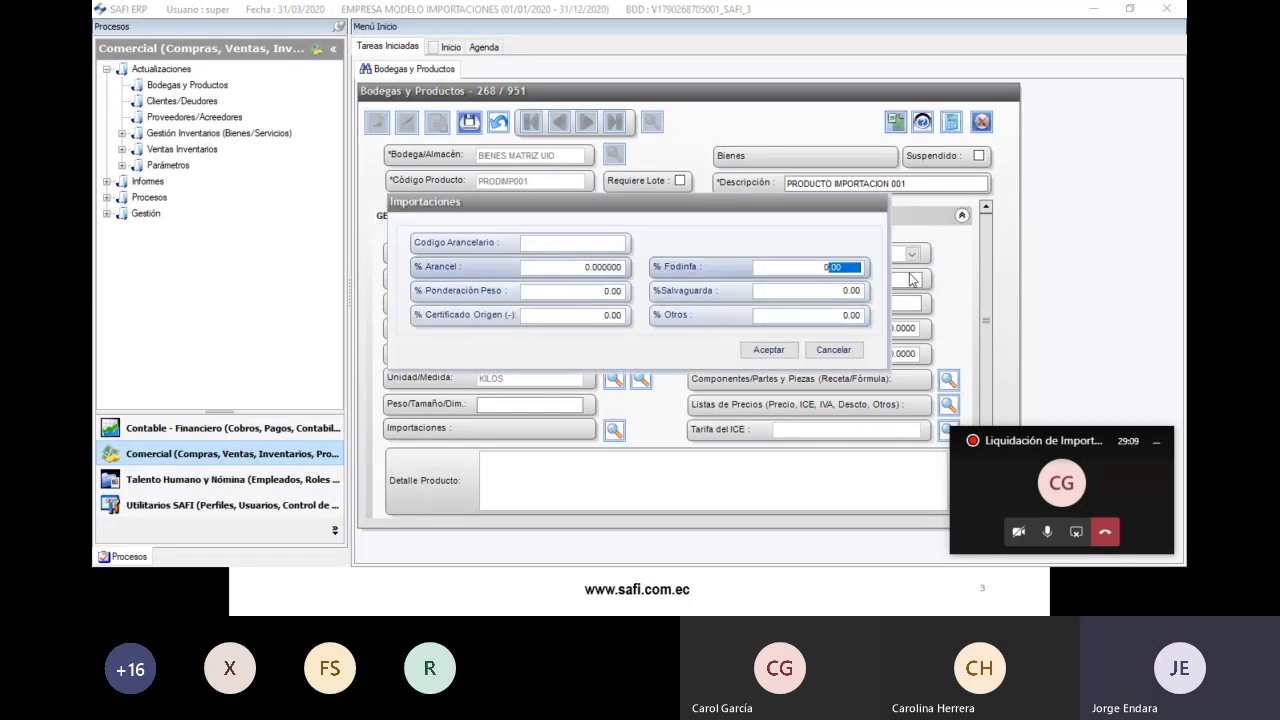
type("0.5")
left_click(860, 291)
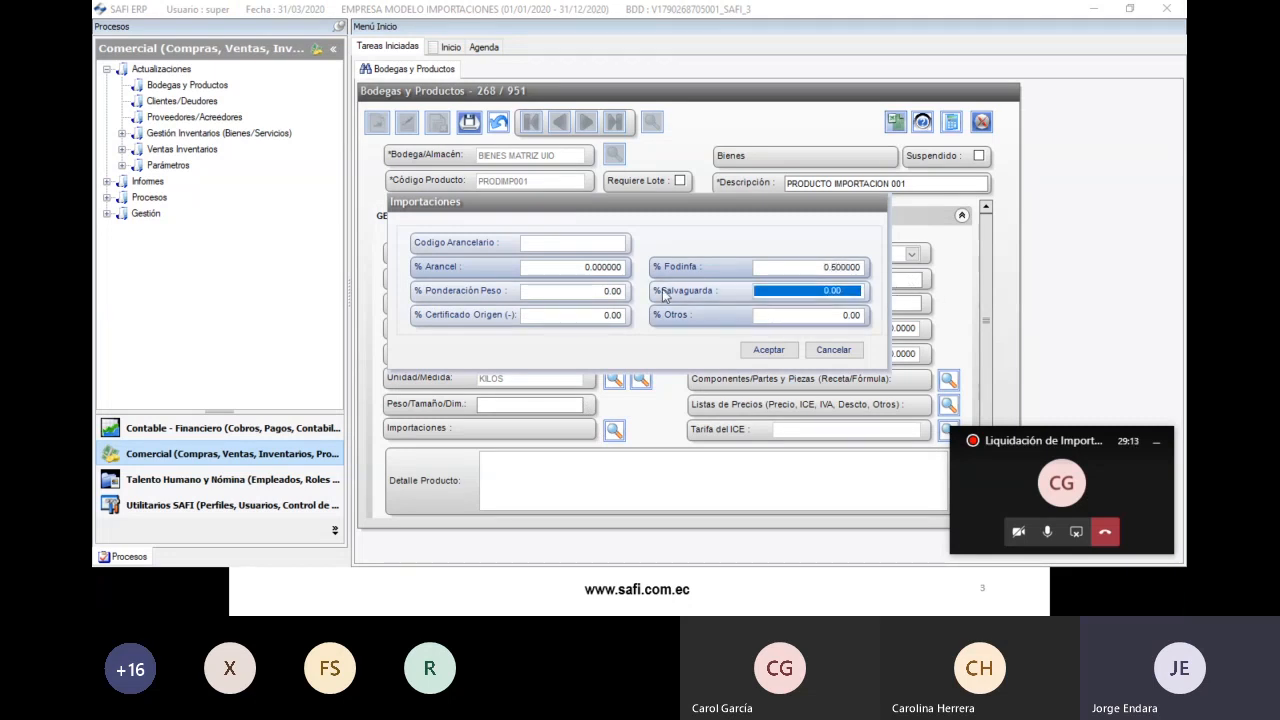
left_click(779, 353)
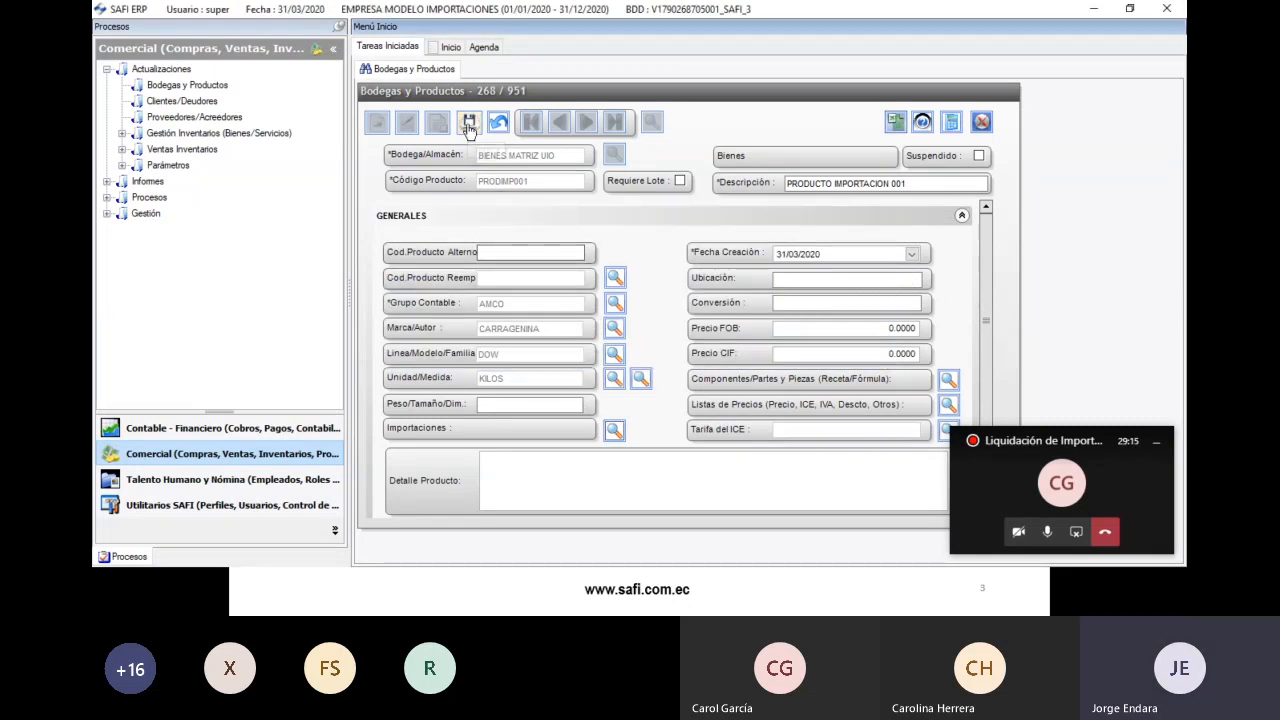
left_click(468, 124)
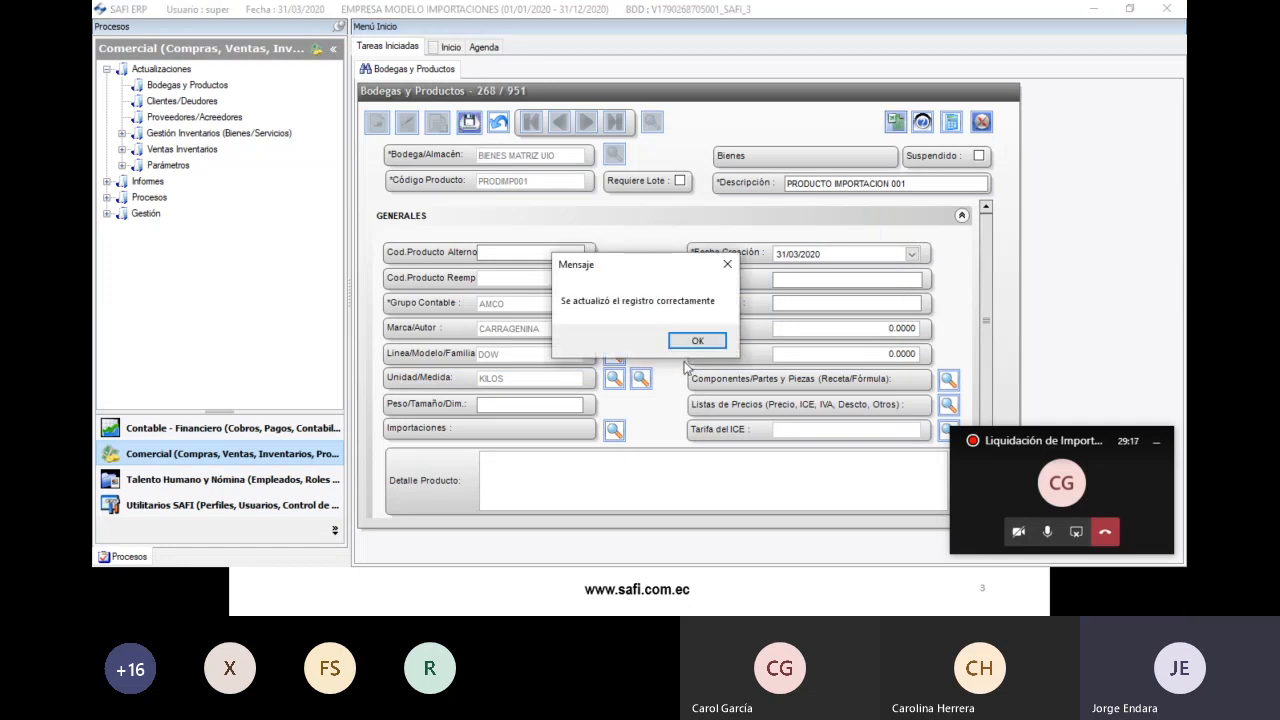
left_click(697, 341)
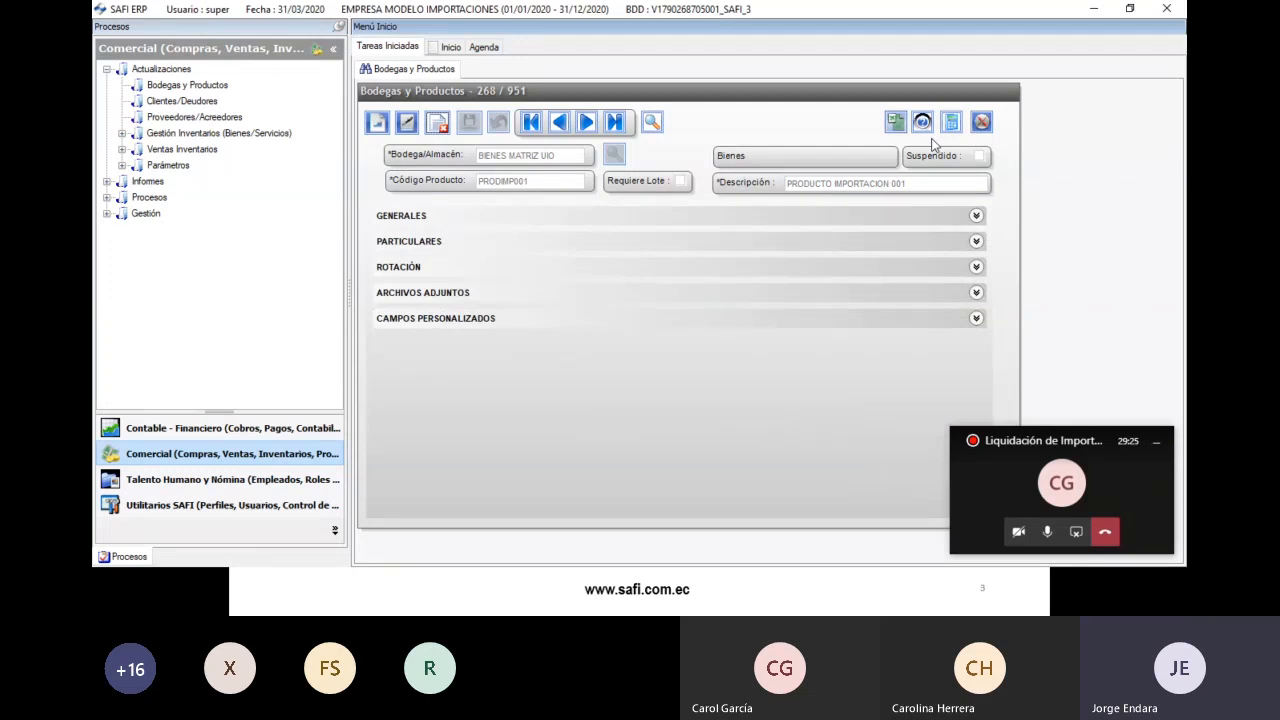
- Close the Bodegas y Productos form and open Proveedores/Acreedores under Actualizaciones
left_click(980, 122)
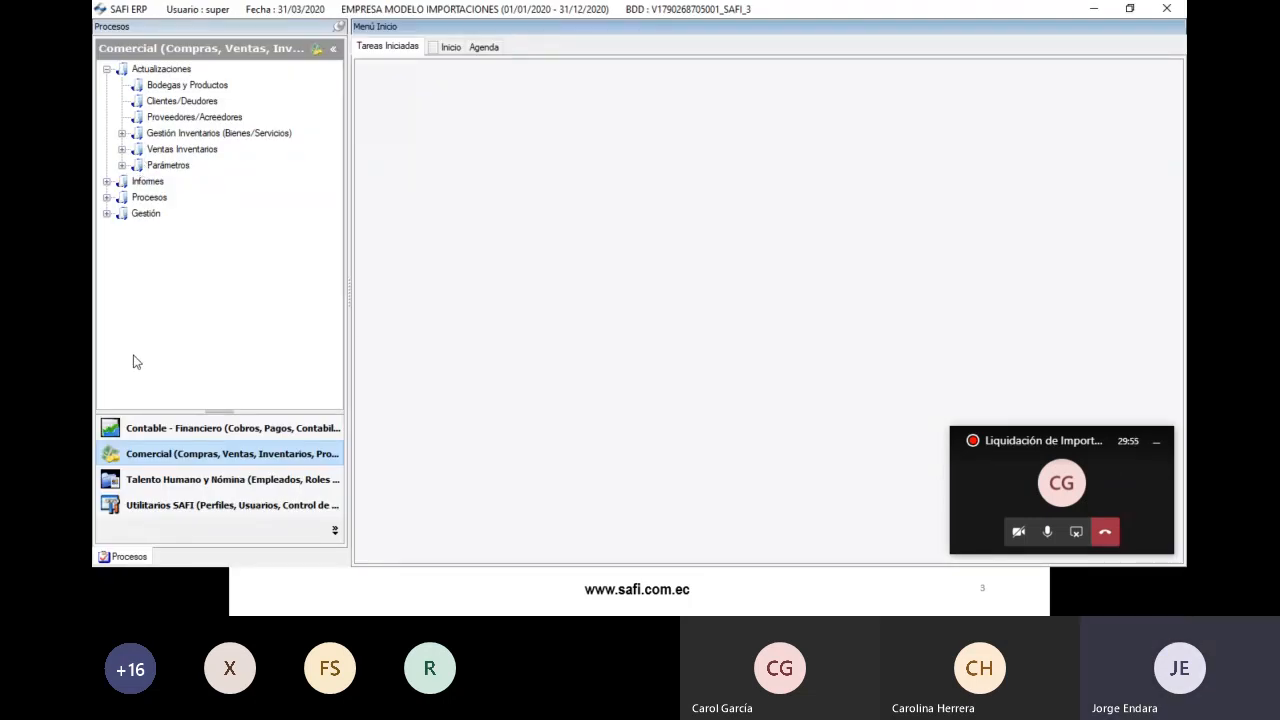
left_click(107, 70)
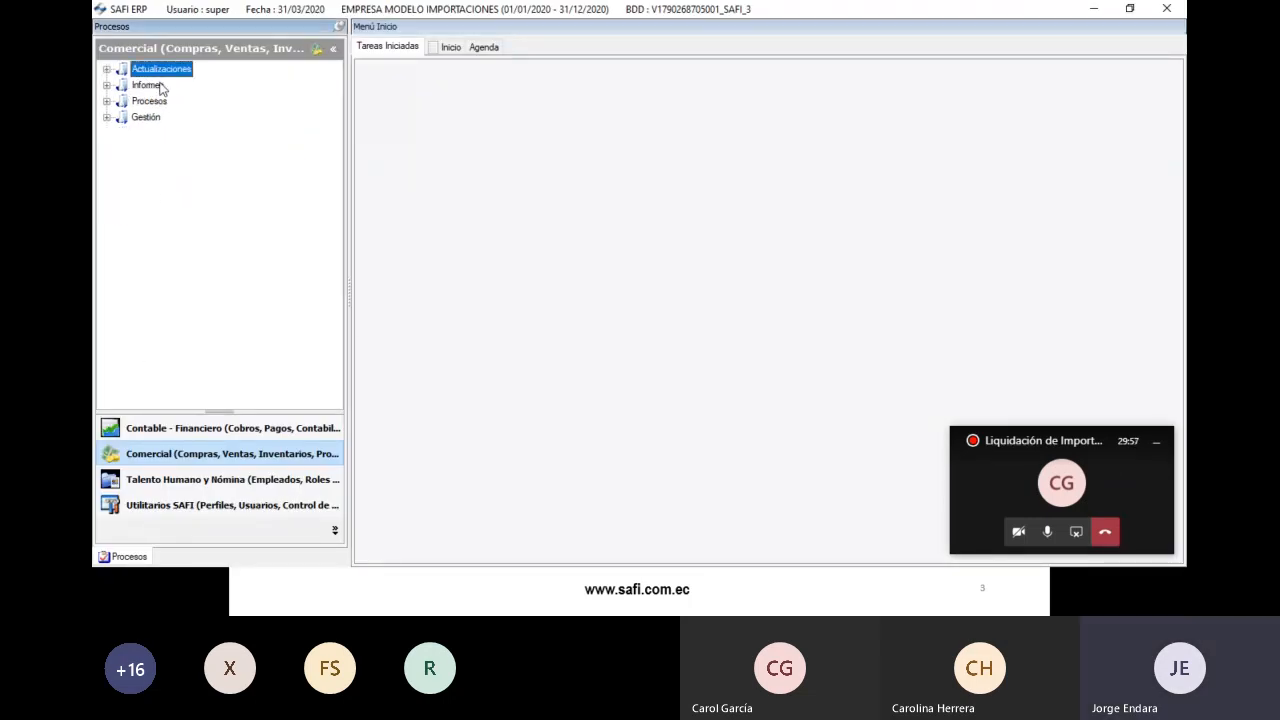
double_click(120, 75)
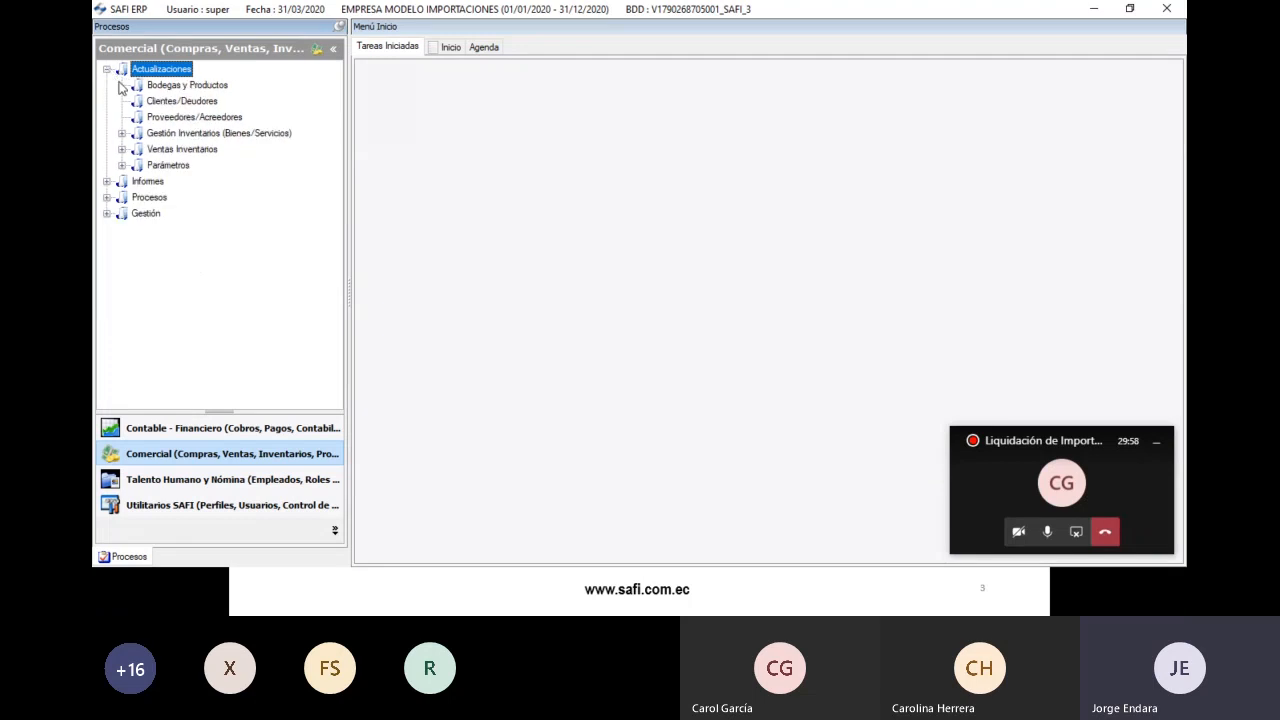
left_click(156, 118)
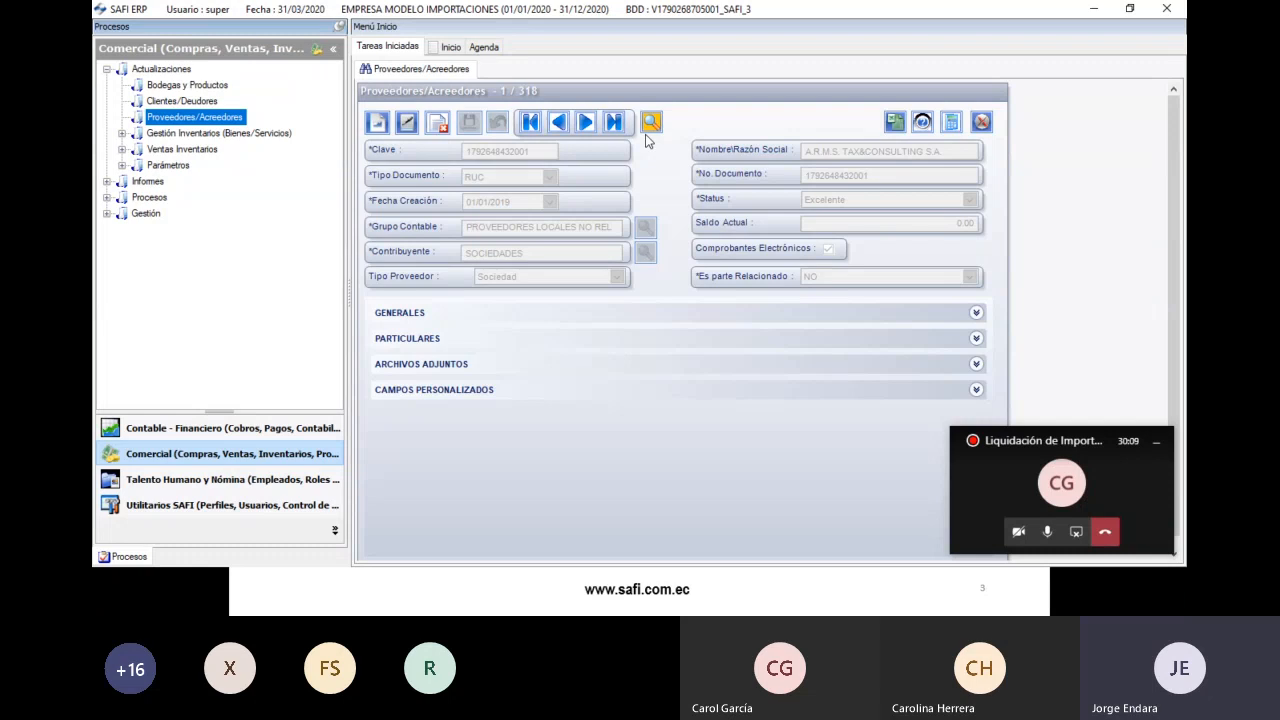
- Search the suppliers list and open the SOLAE DO BRASIL supplier record
left_click(651, 122)
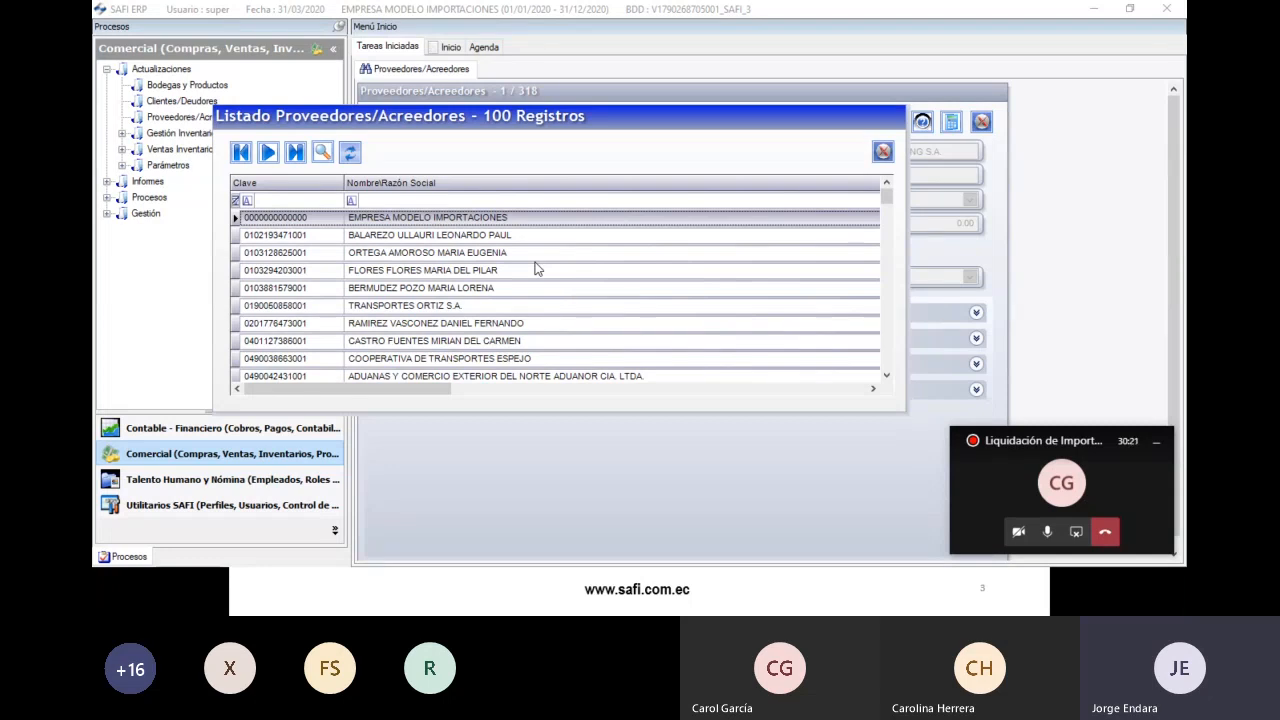
scroll(503, 310, "down", 3)
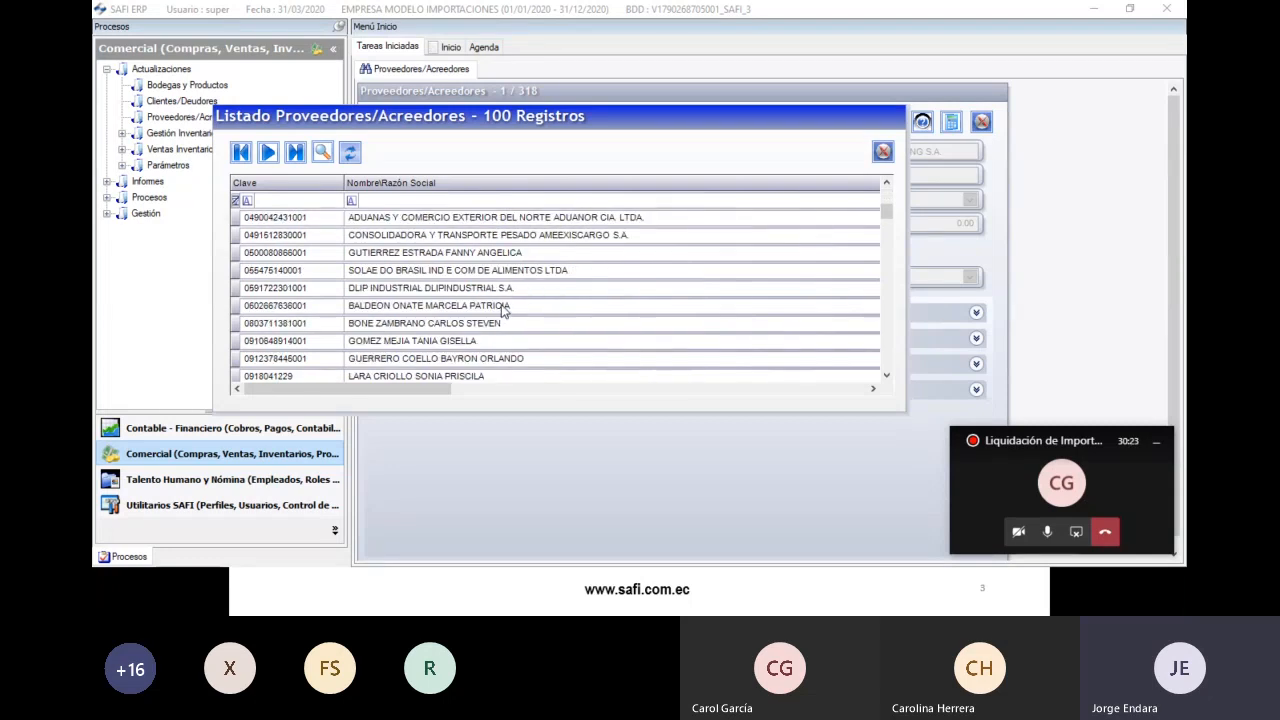
double_click(376, 276)
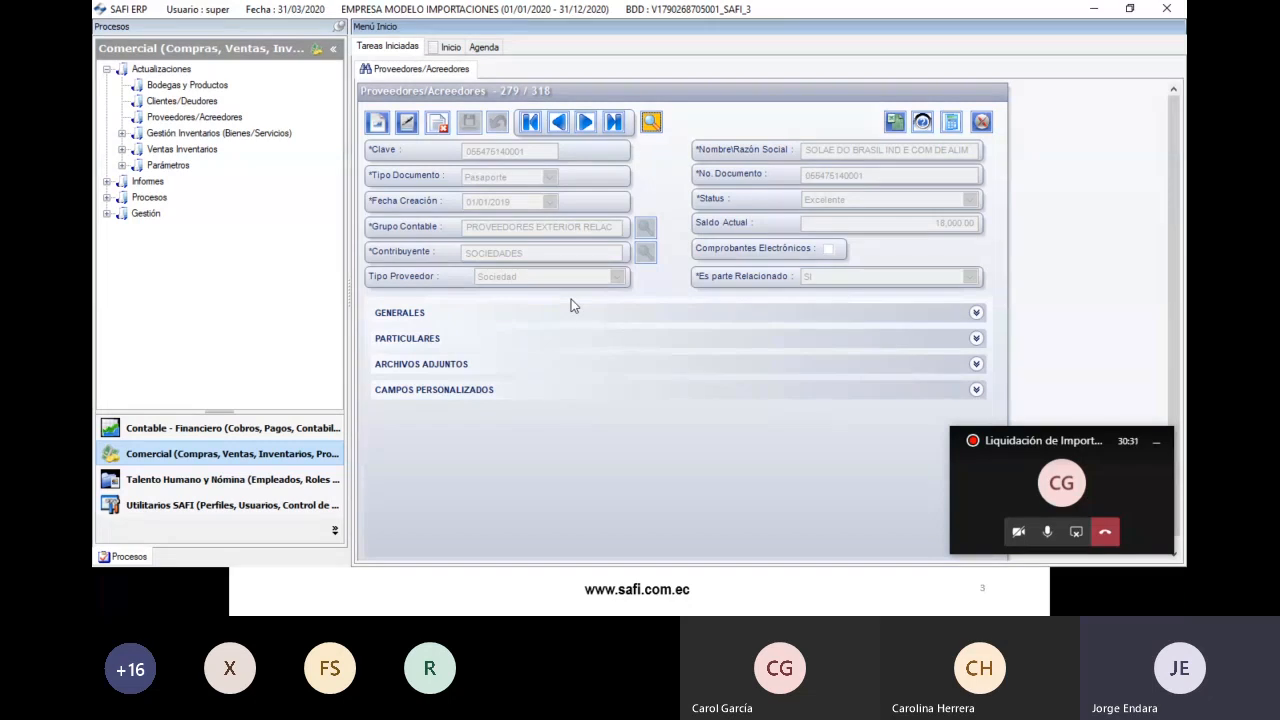
- Undo the edits to the SOLAE DO BRASIL record and close the supplier form
left_click(406, 121)
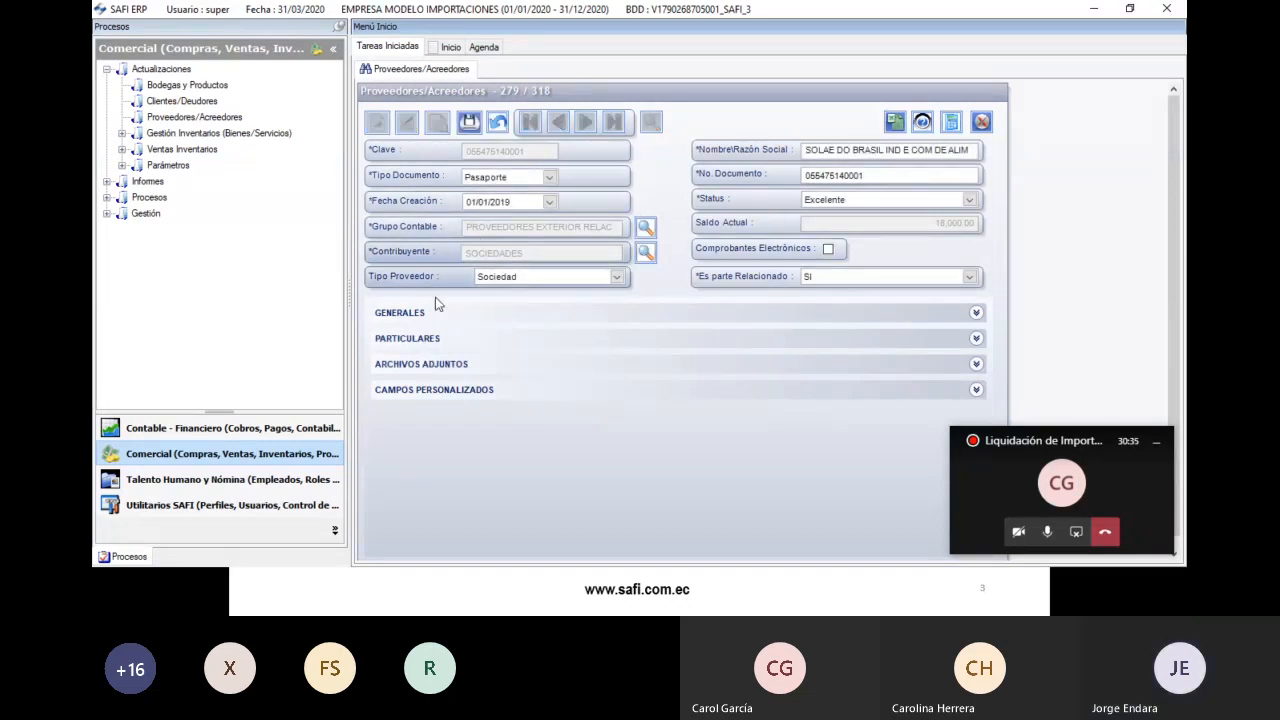
left_click(430, 323)
left_click(453, 318)
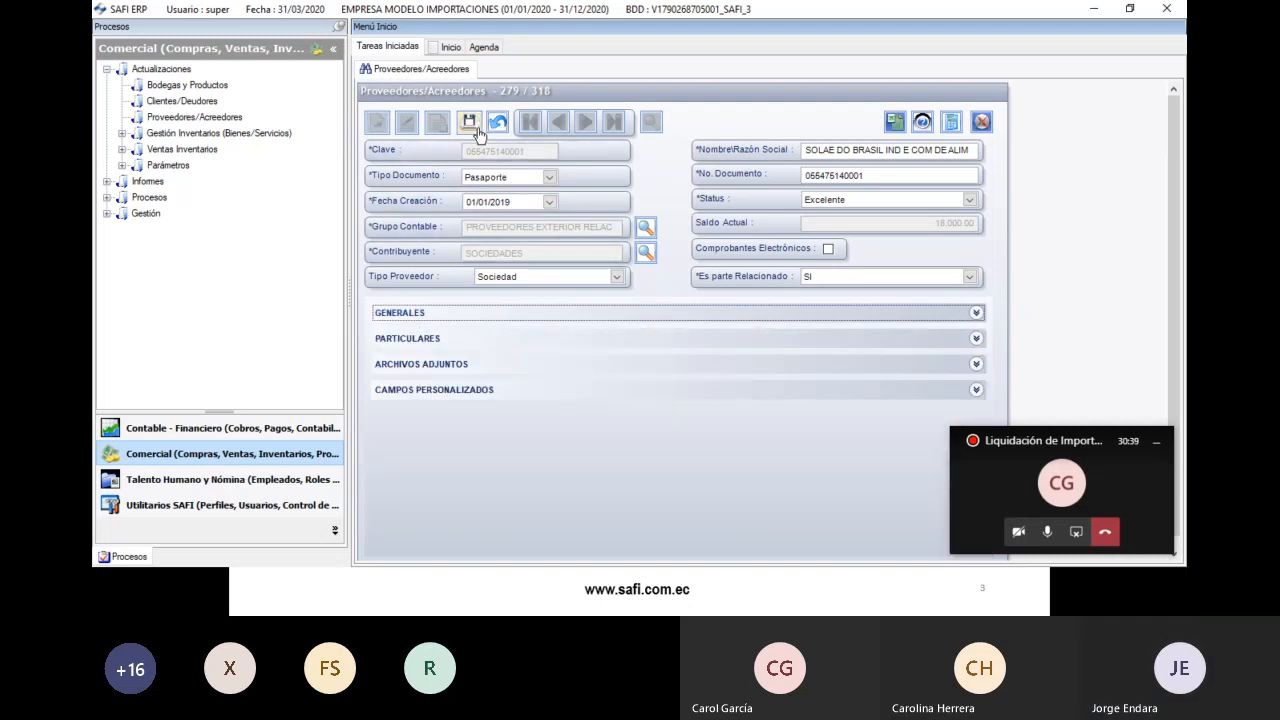
left_click(503, 125)
left_click(981, 121)
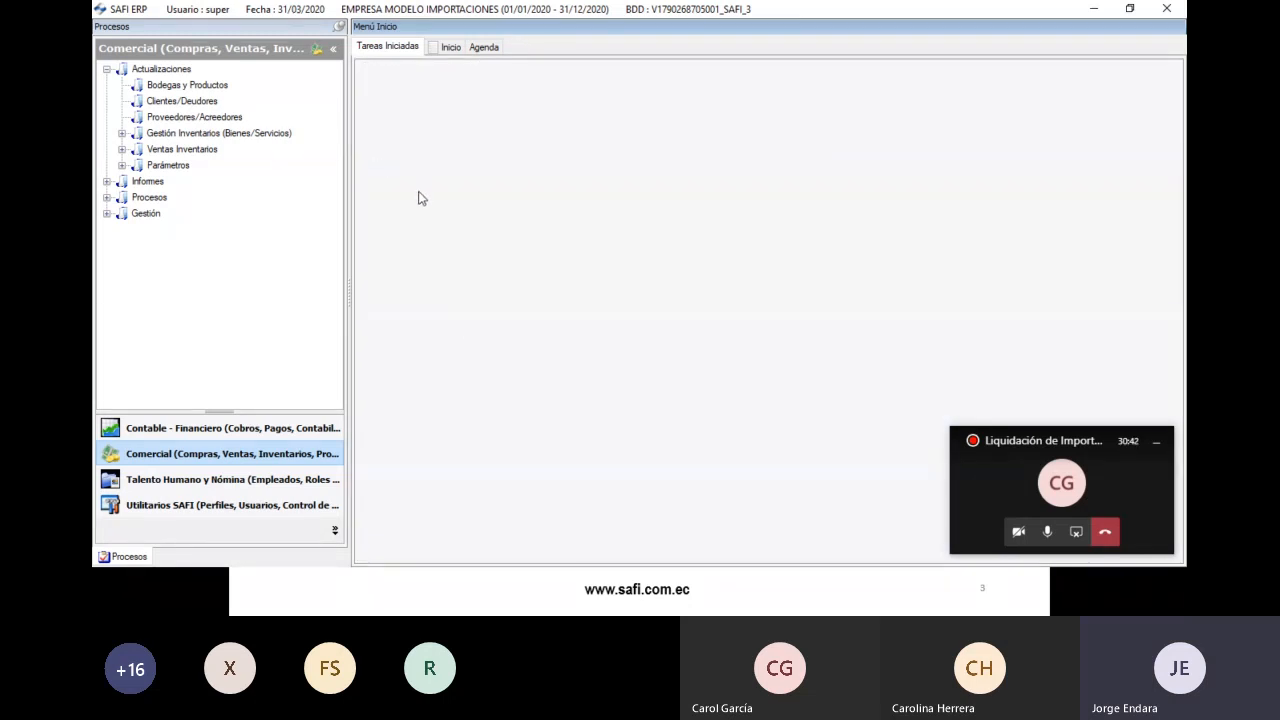
- Return from the slideshow and expand Actualizaciones and Gestión Inventarios (Bienes/Servicios) in the tree
key("alt+Tab")
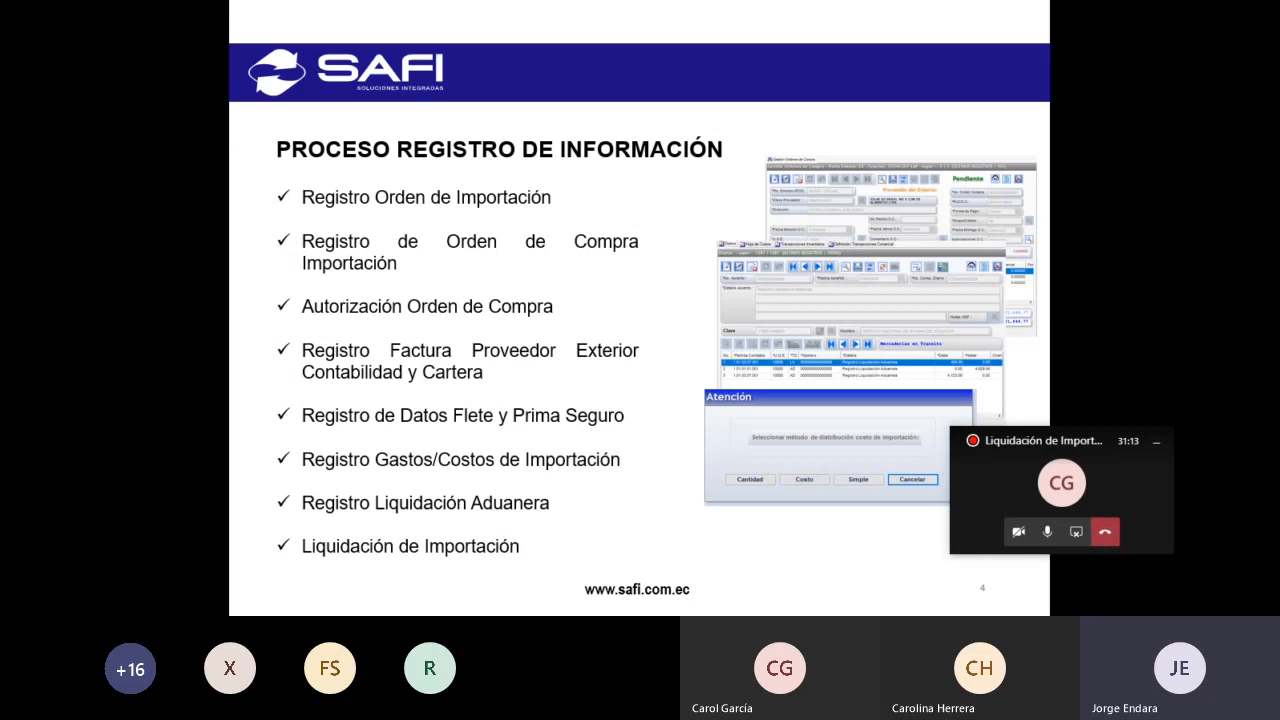
key("alt+Tab")
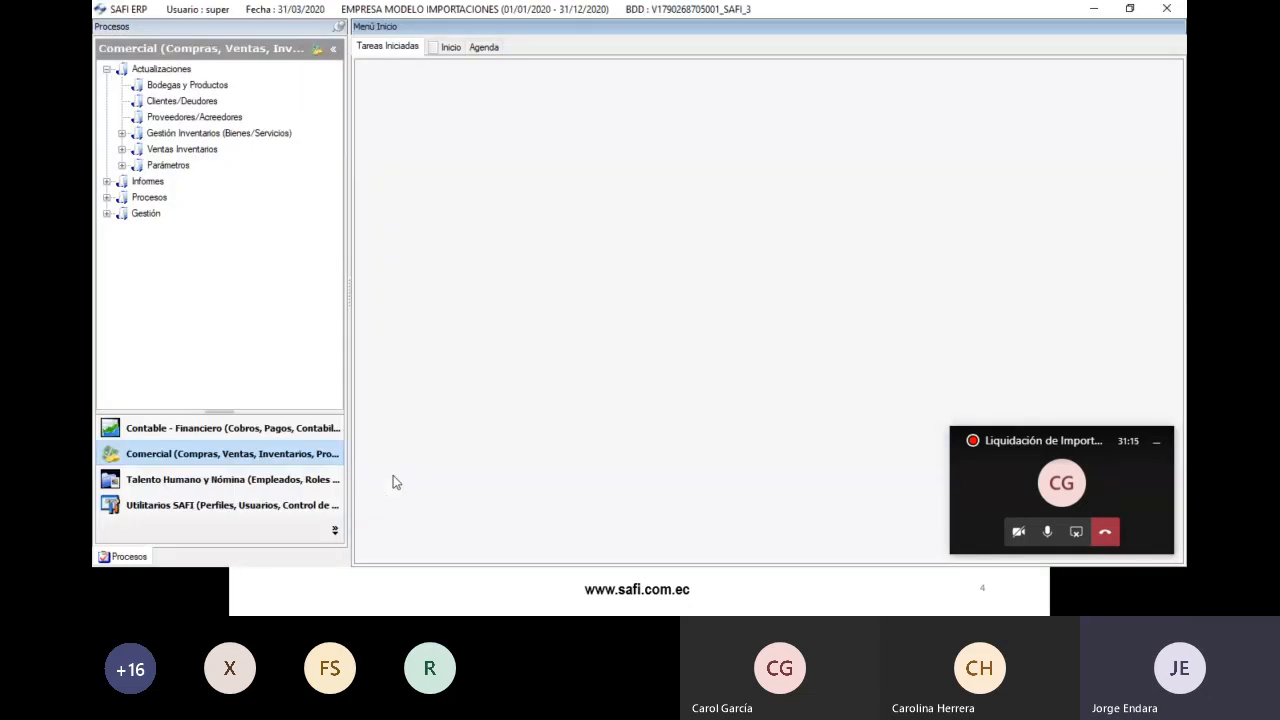
double_click(125, 70)
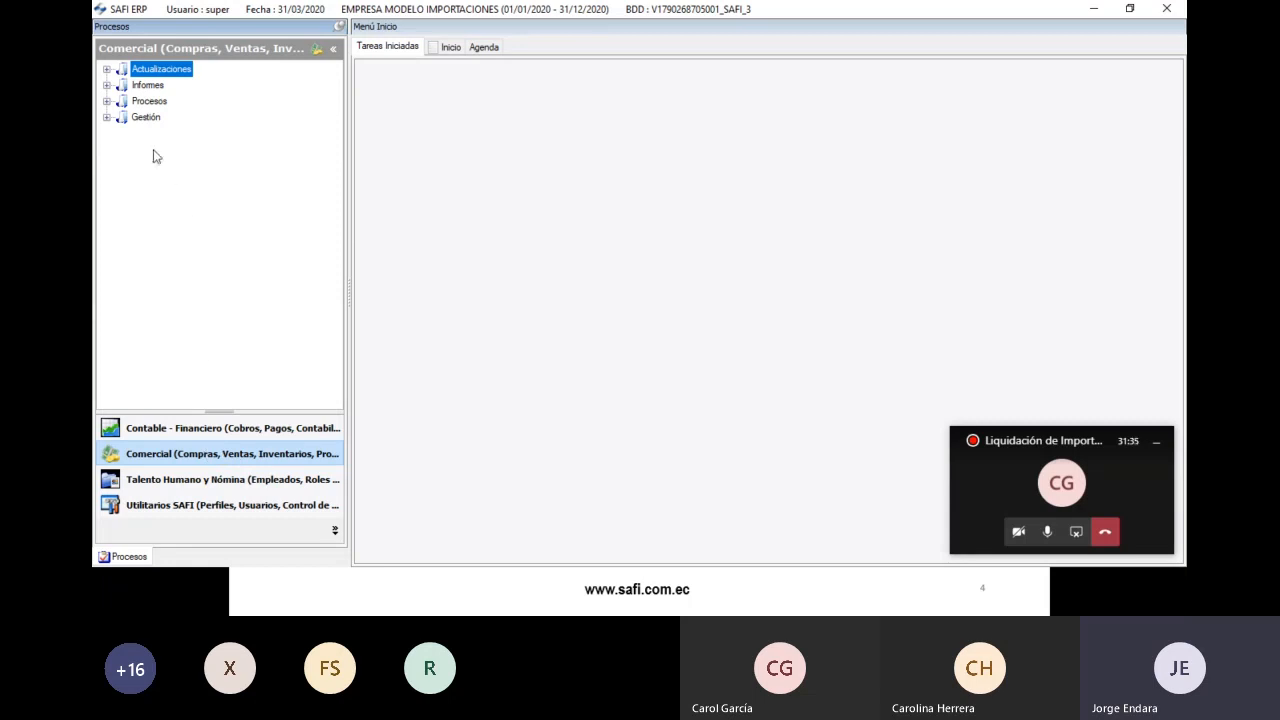
key("alt+Tab")
key("alt+Tab")
left_click(107, 70)
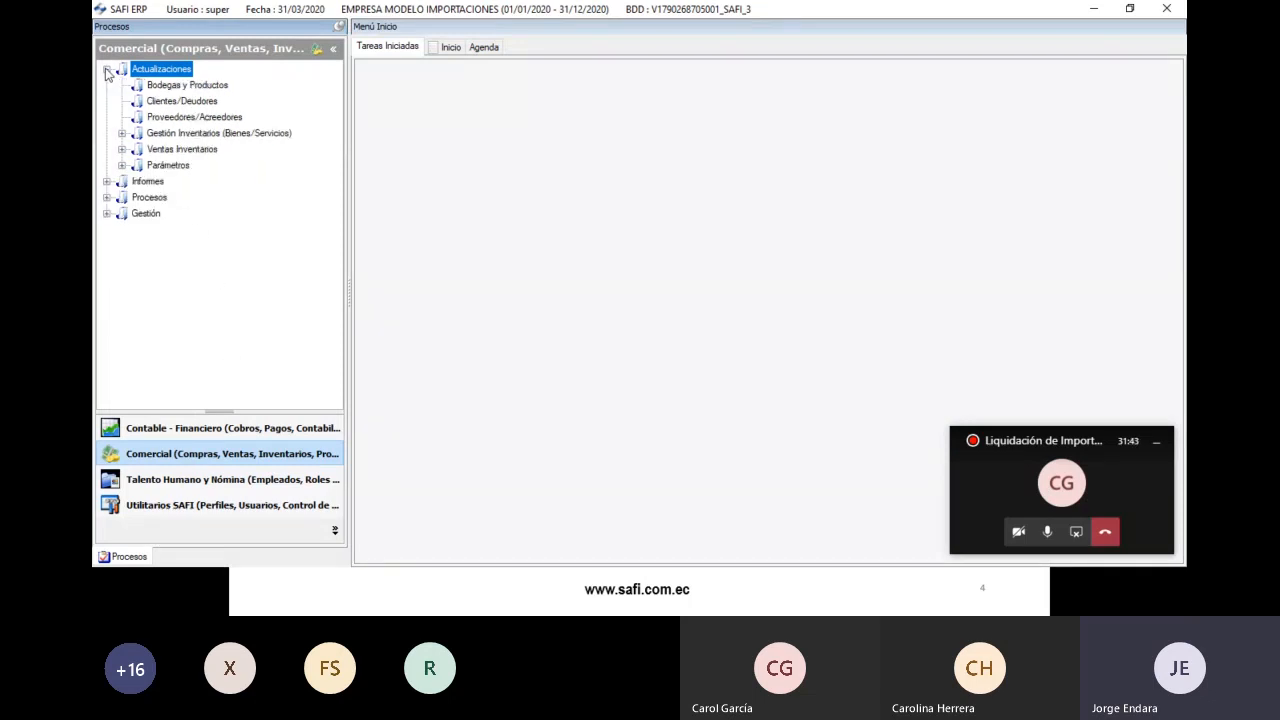
left_click(123, 134)
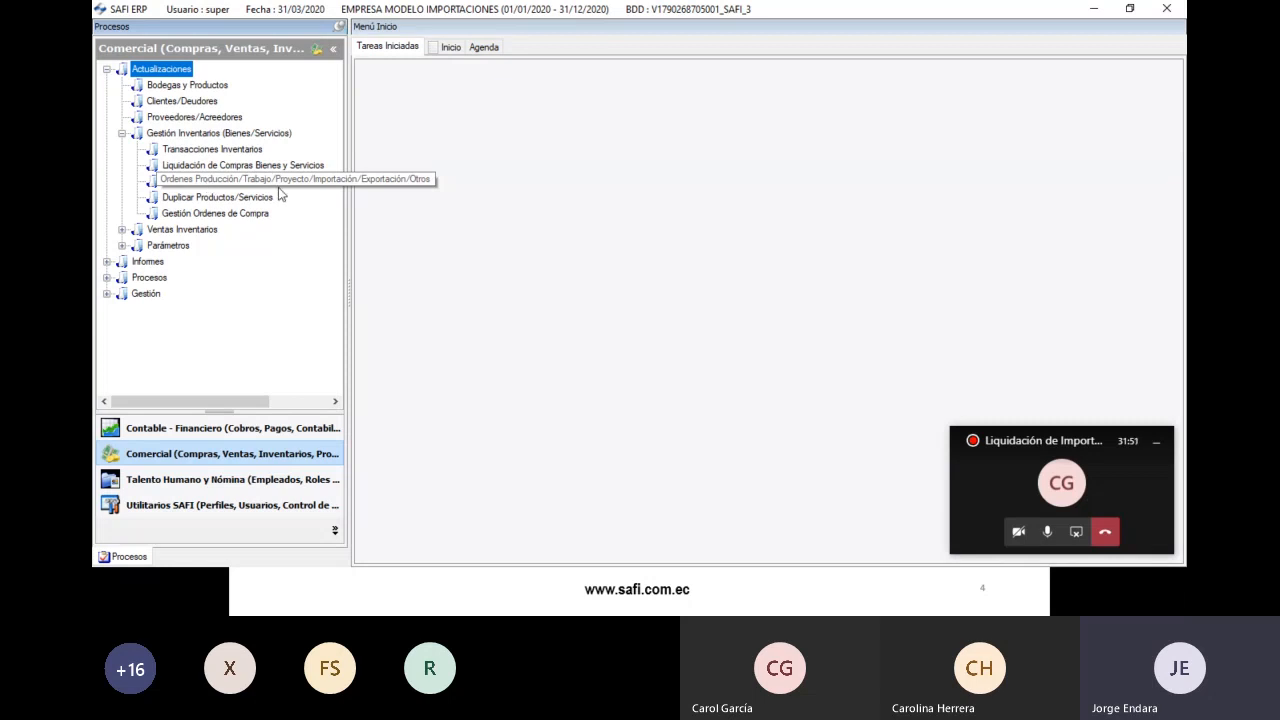
- Start a new order in Ordenes Producción/Trabajo/Proyecto with type IMPORTACION
double_click(313, 182)
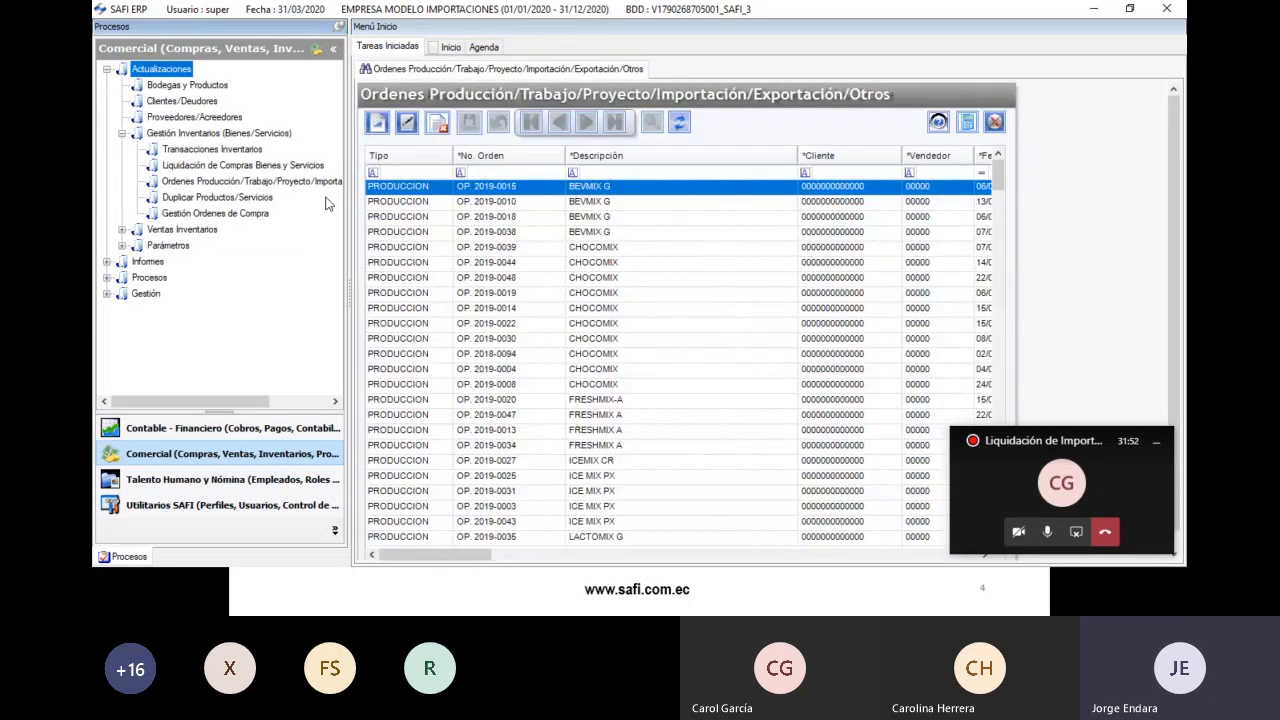
left_click(376, 122)
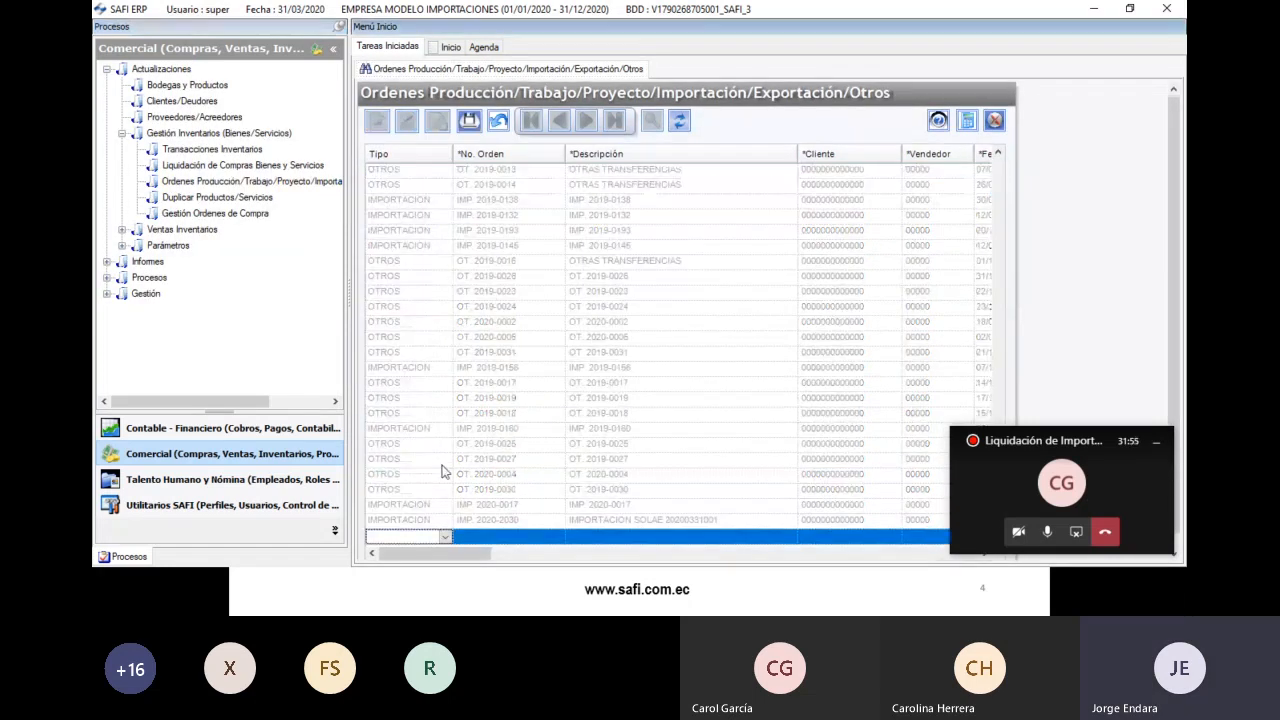
left_click(420, 538)
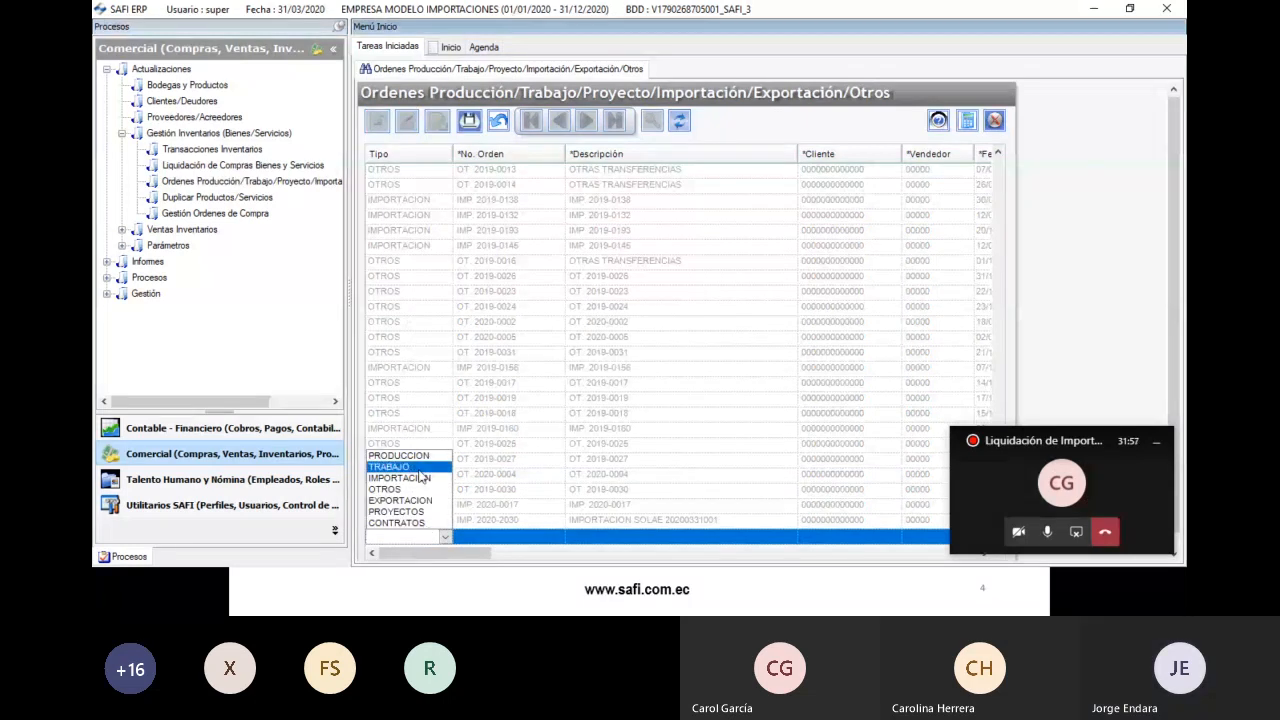
left_click(447, 500)
- Select parts of the order number IMP. 2020-2031, leaving it unchanged
left_click(510, 536)
double_click(510, 536)
left_click(424, 538)
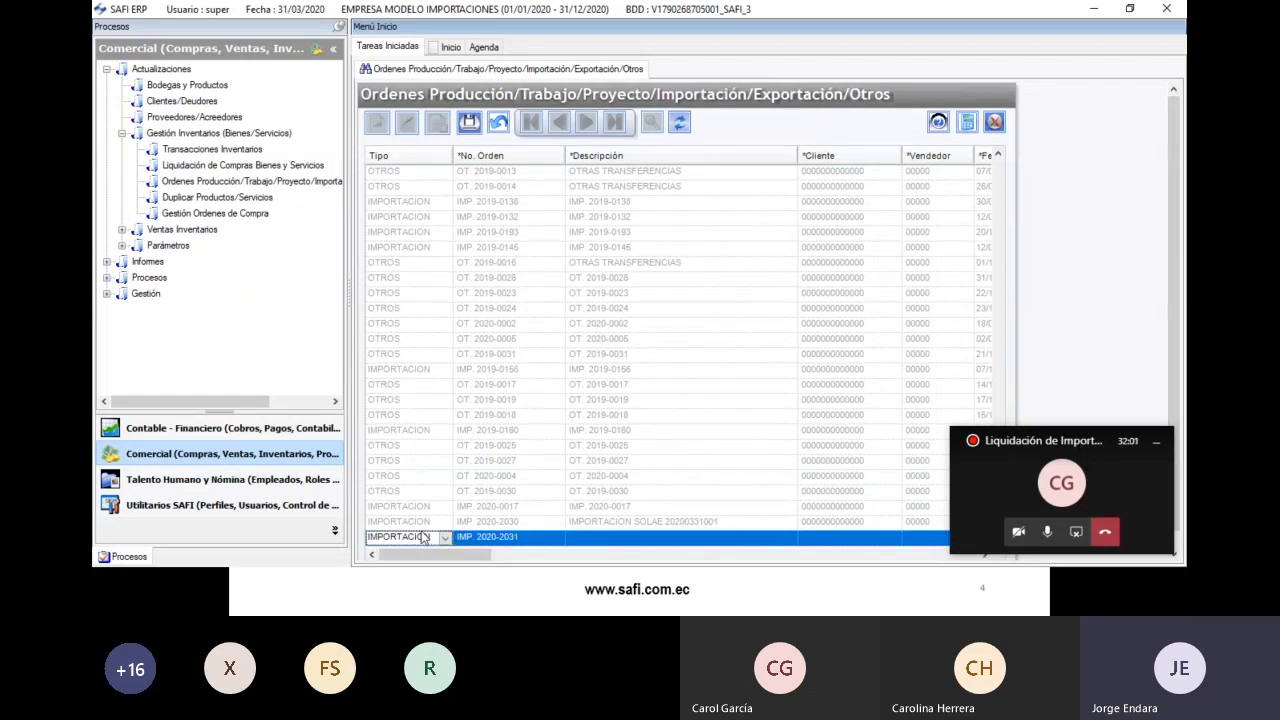
left_click(424, 541)
left_click(427, 543)
left_click(499, 538)
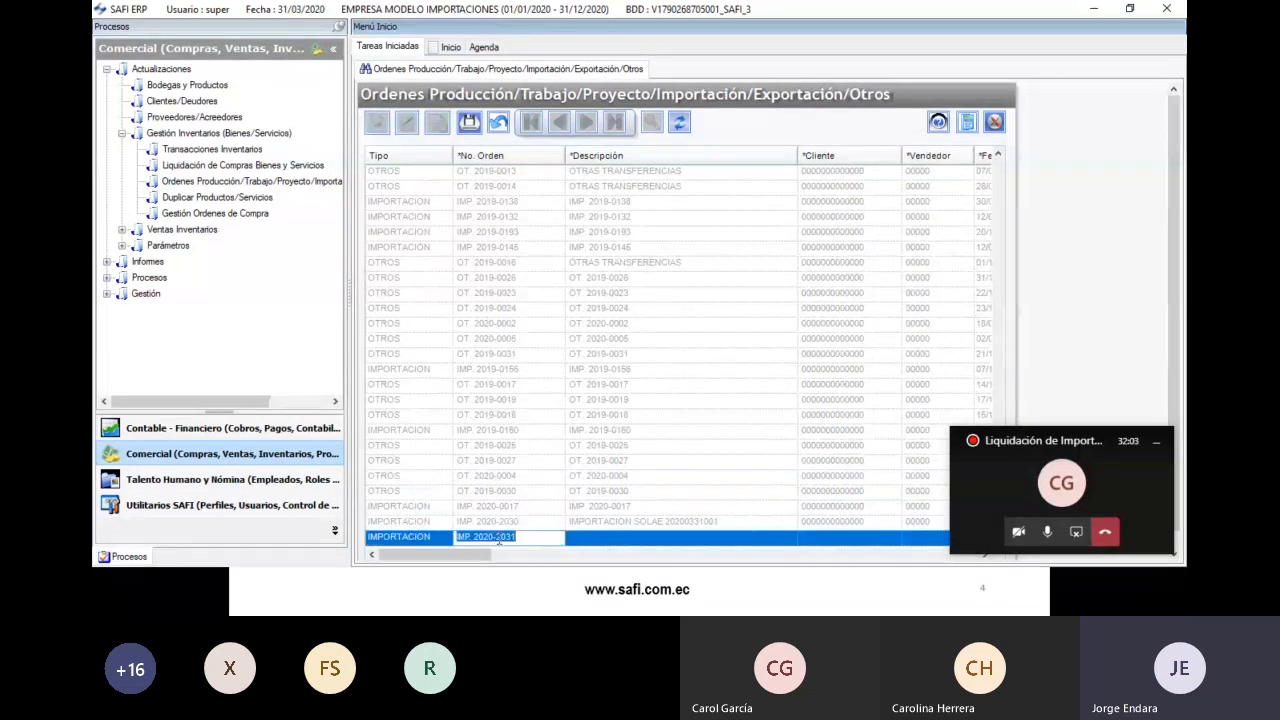
left_click(478, 537)
left_click_drag(497, 538, 545, 553)
left_click(529, 539)
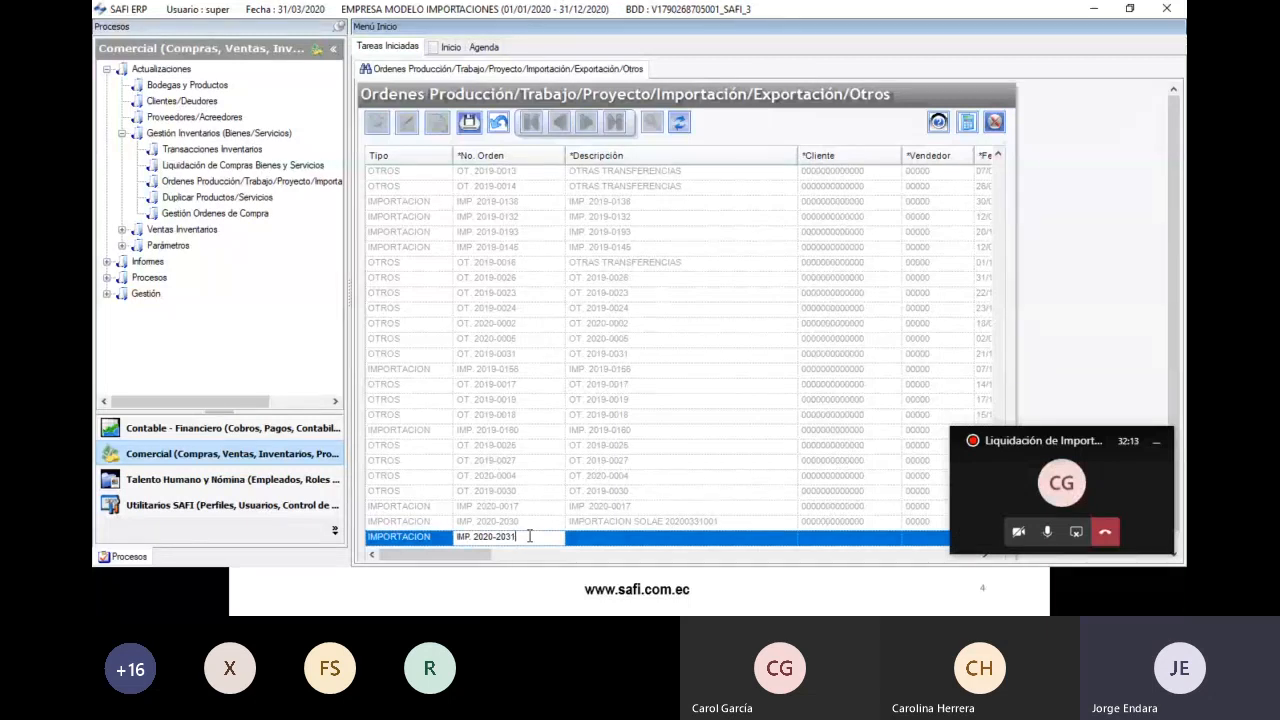
left_click(583, 540)
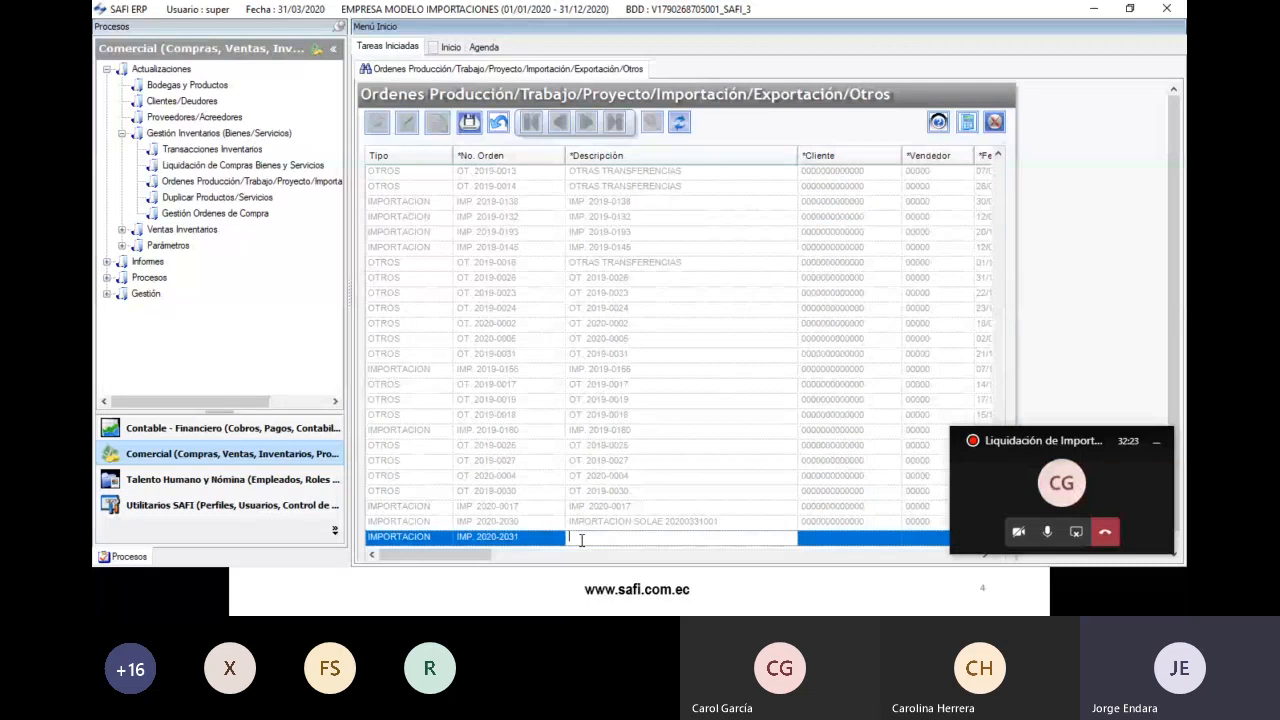
type("IMPORTACION")
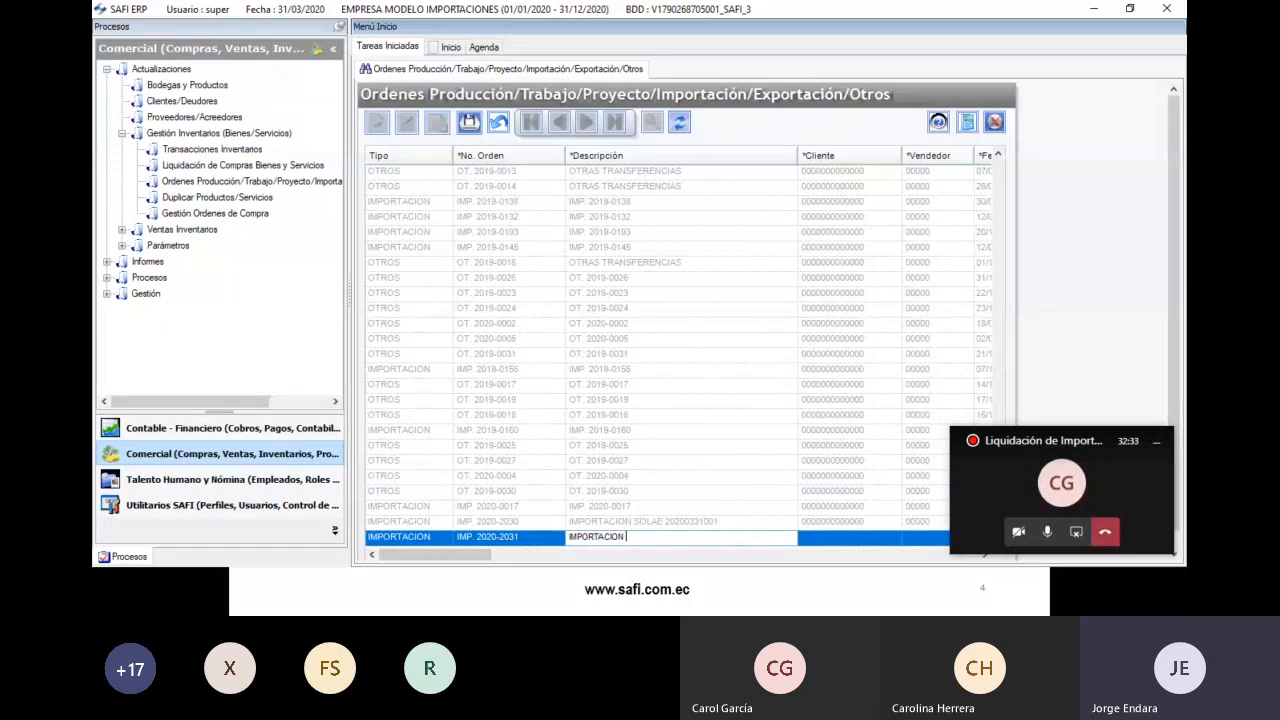
type("SOLAE")
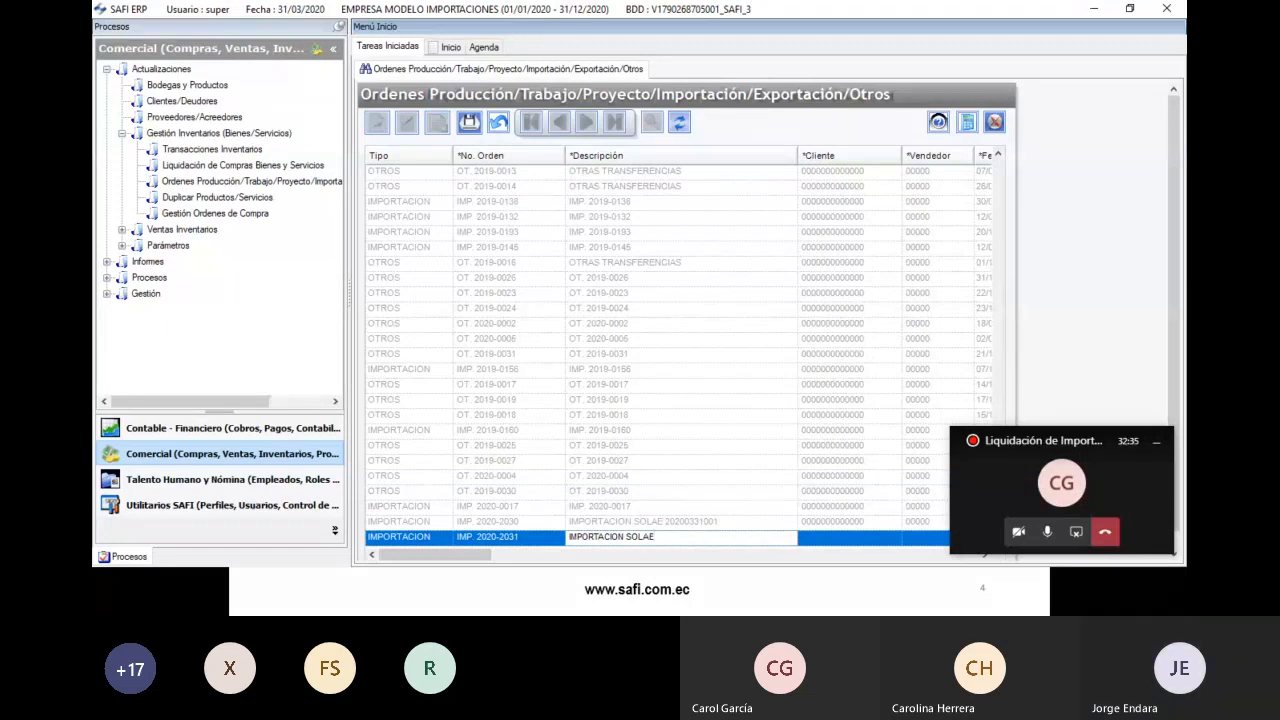
type(" 202003")
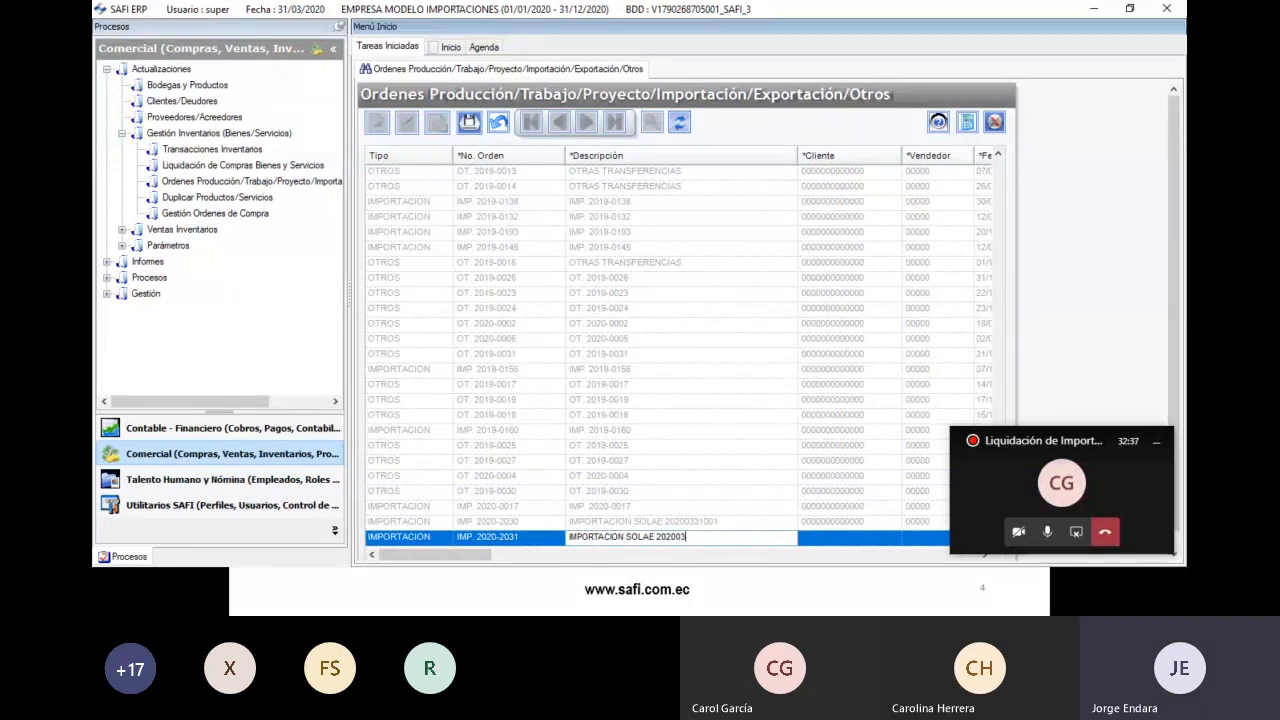
type("31002")
left_click_drag(476, 563, 522, 562)
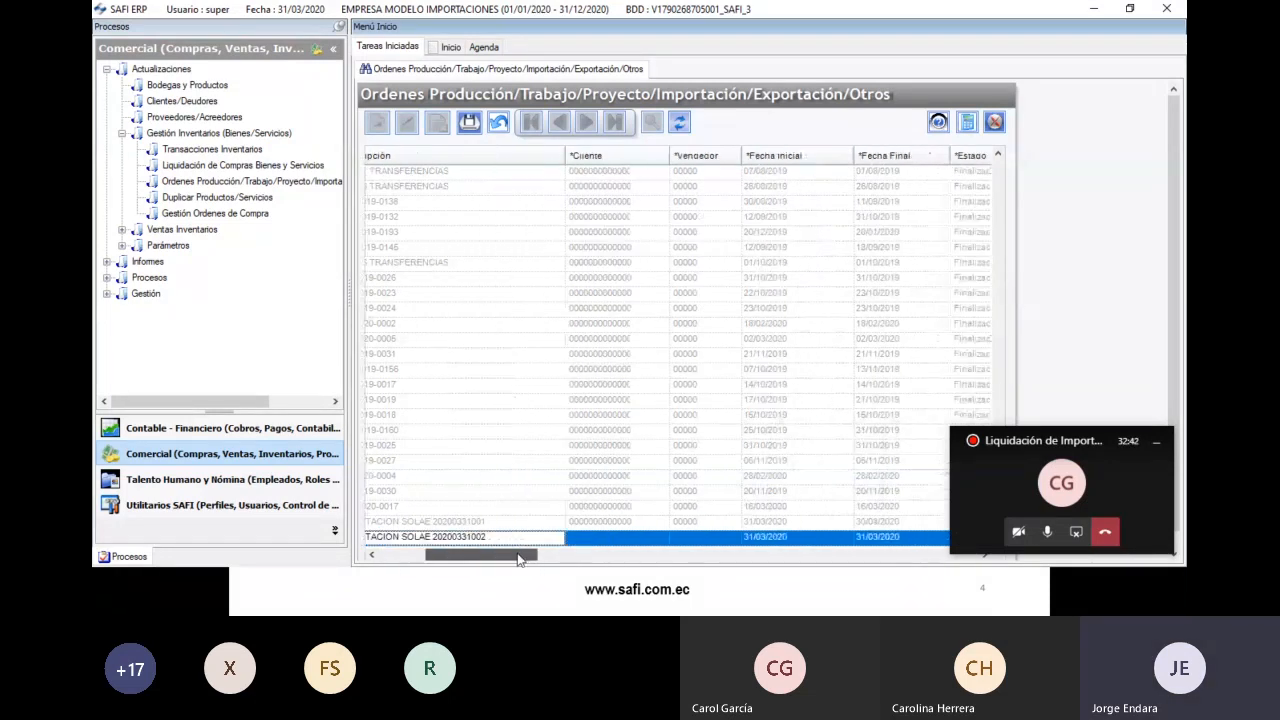
- Assign the company's own client record to the new import order
left_click(610, 540)
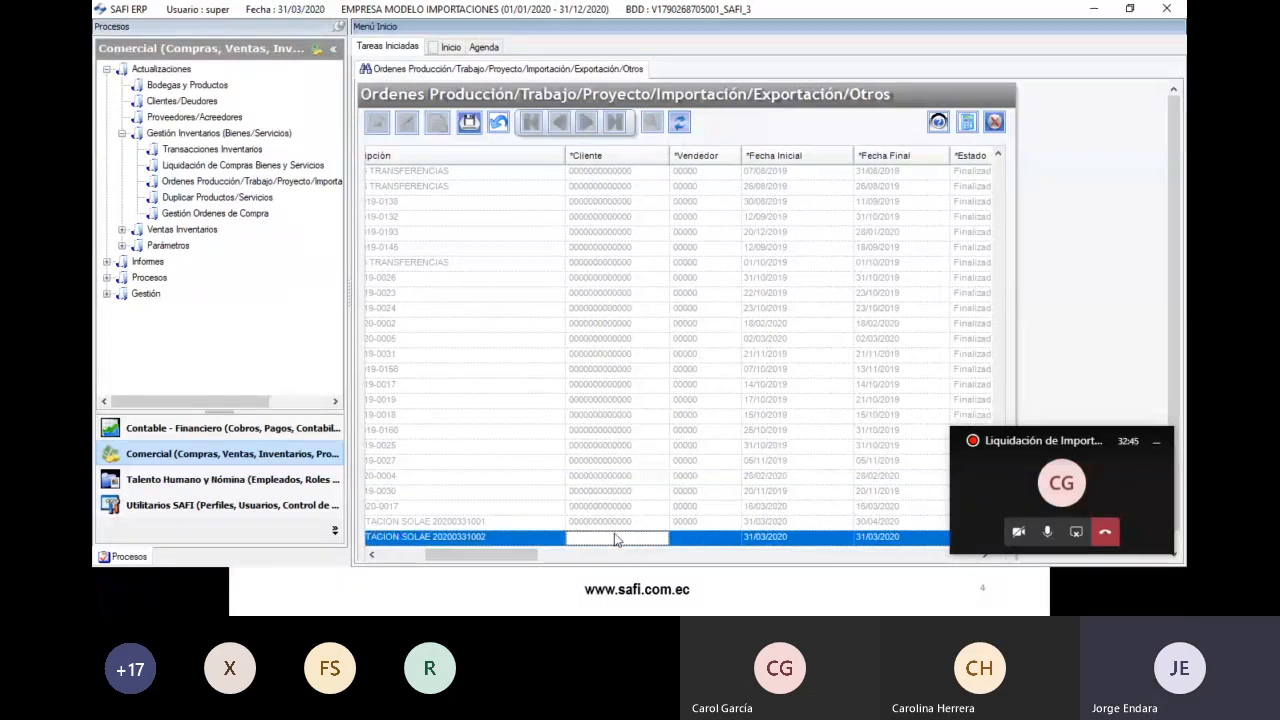
double_click(616, 540)
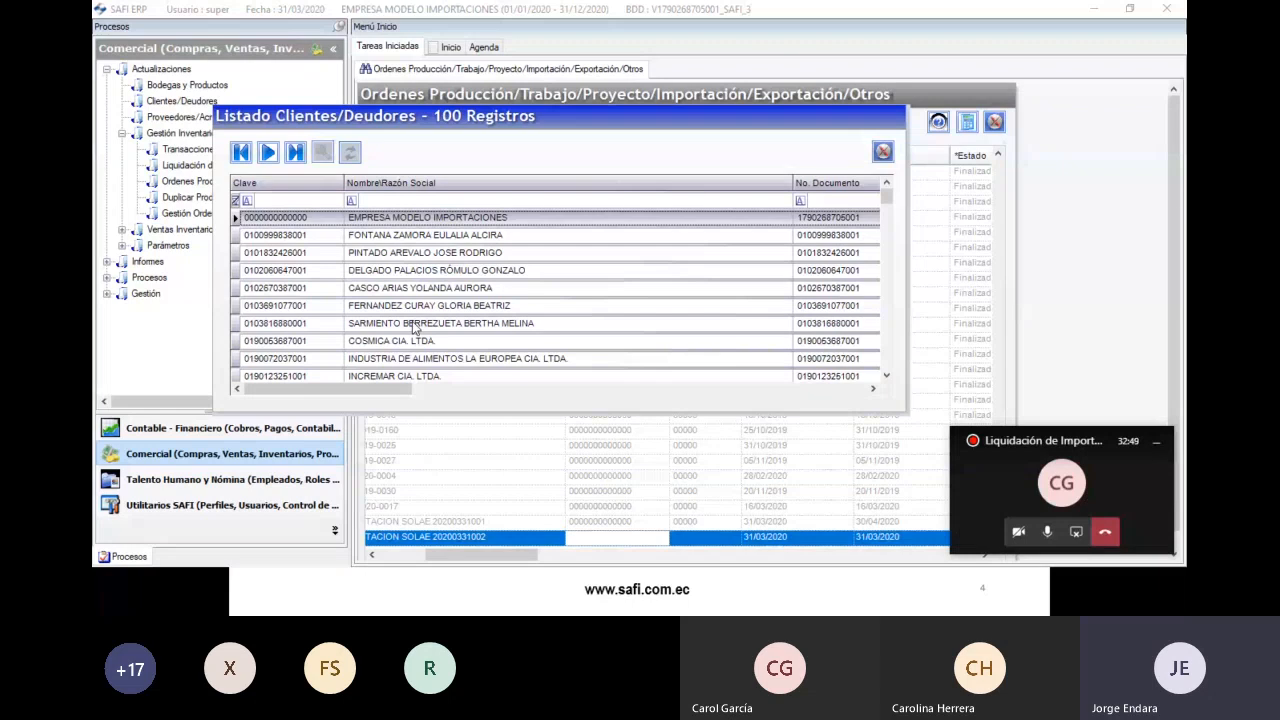
left_click(417, 205)
left_click(419, 220)
double_click(383, 218)
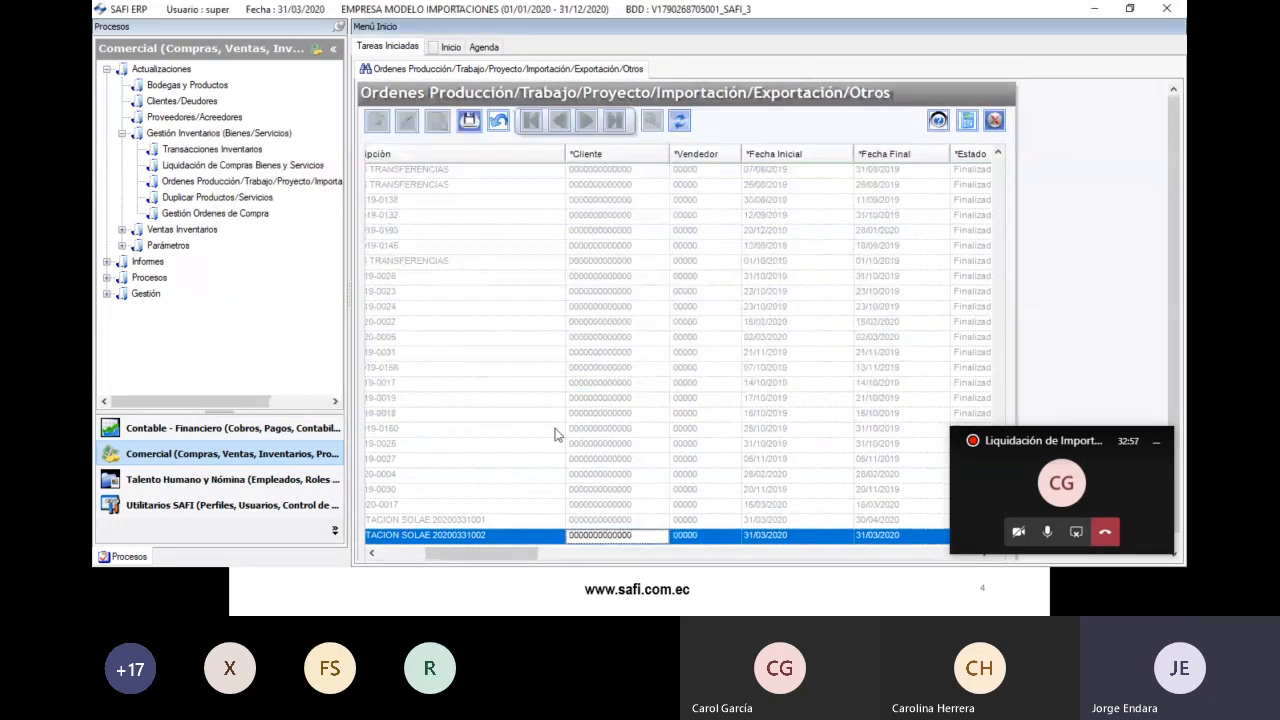
- Set the order end date to 15/04/2020 and its status to Inicial
left_click(790, 538)
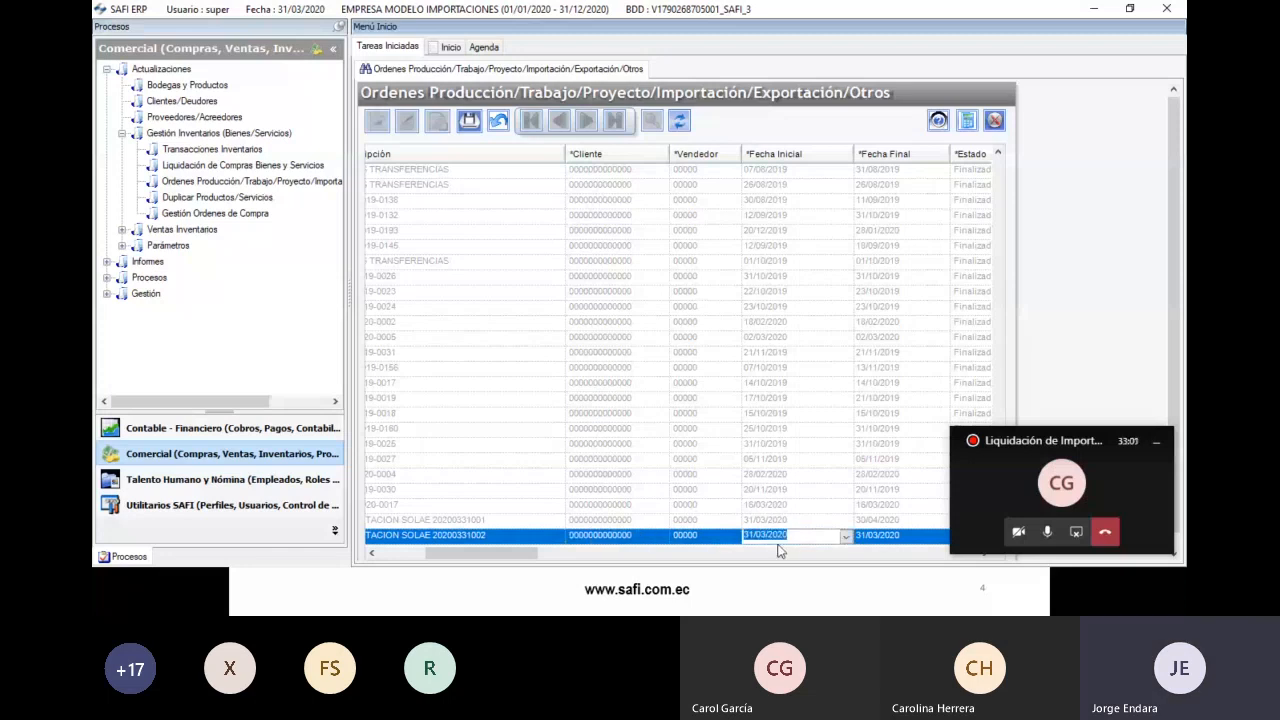
left_click(1156, 441)
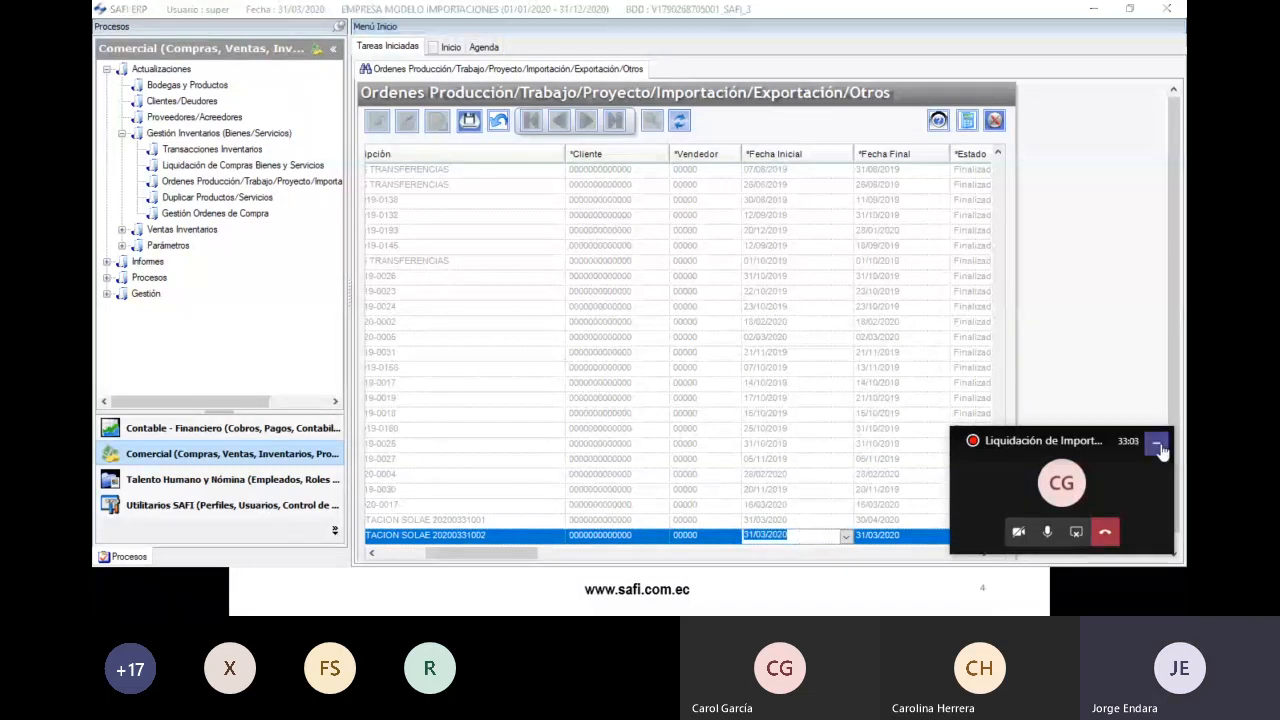
left_click(900, 537)
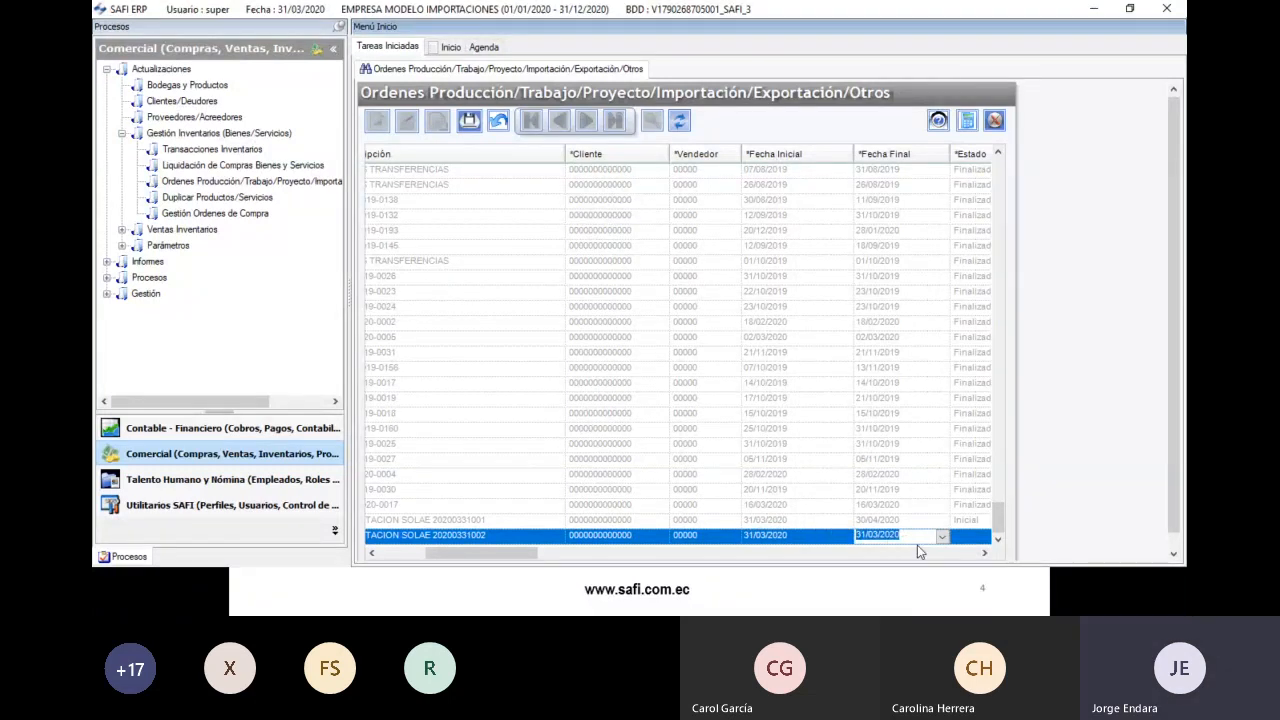
type("15/04/2020")
left_click_drag(529, 556, 598, 572)
left_click(640, 537)
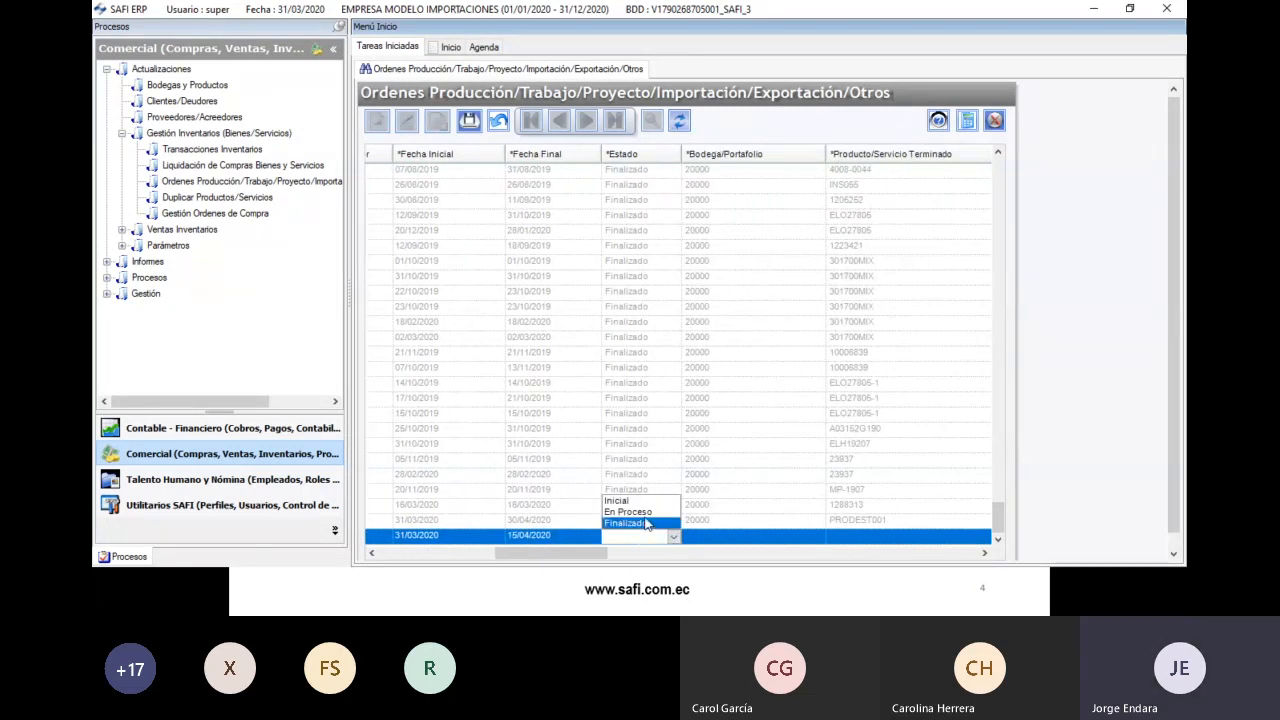
left_click(646, 503)
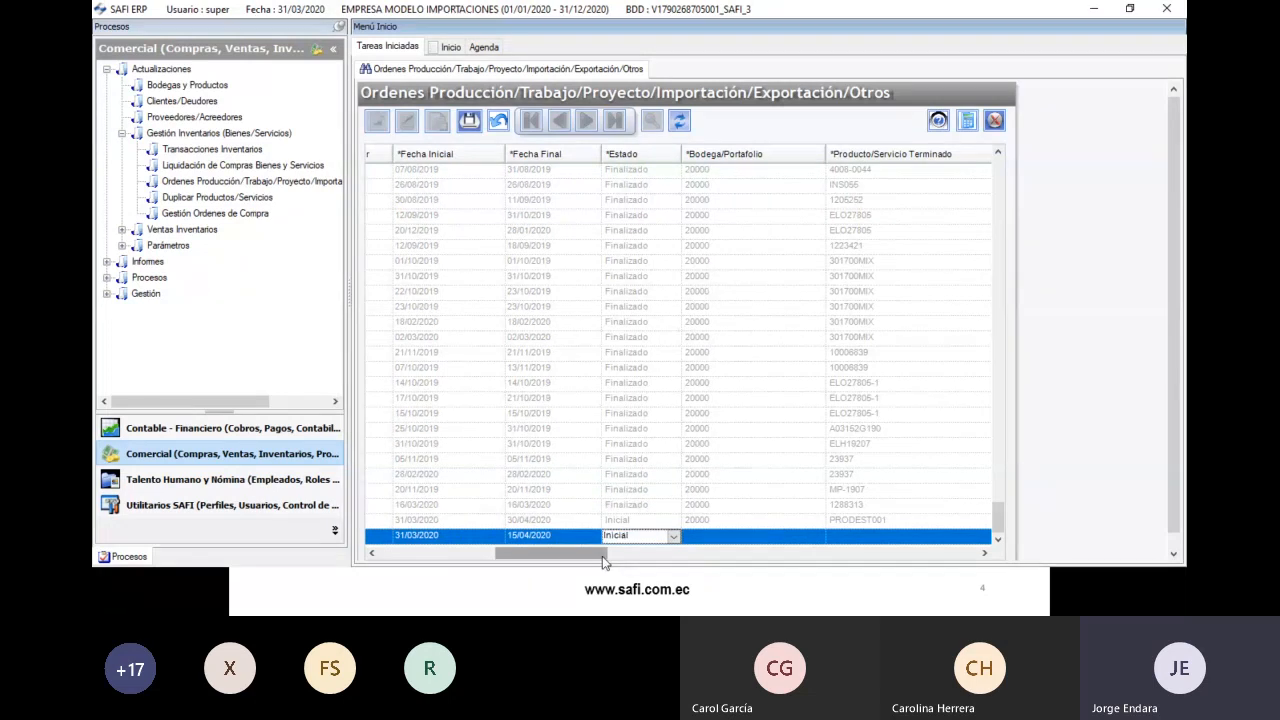
- Assign warehouse BIENES MATRIZ UIO to the order
left_click_drag(602, 556, 630, 556)
left_click(610, 540)
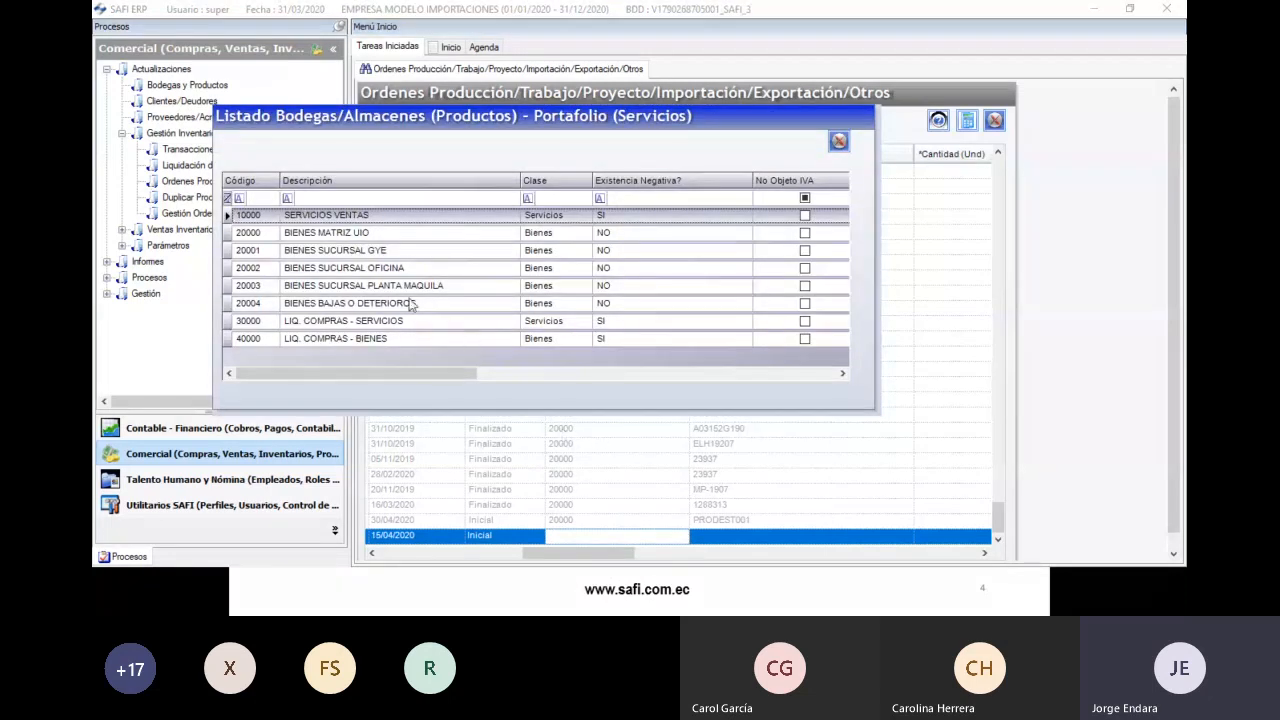
left_click(343, 236)
double_click(343, 236)
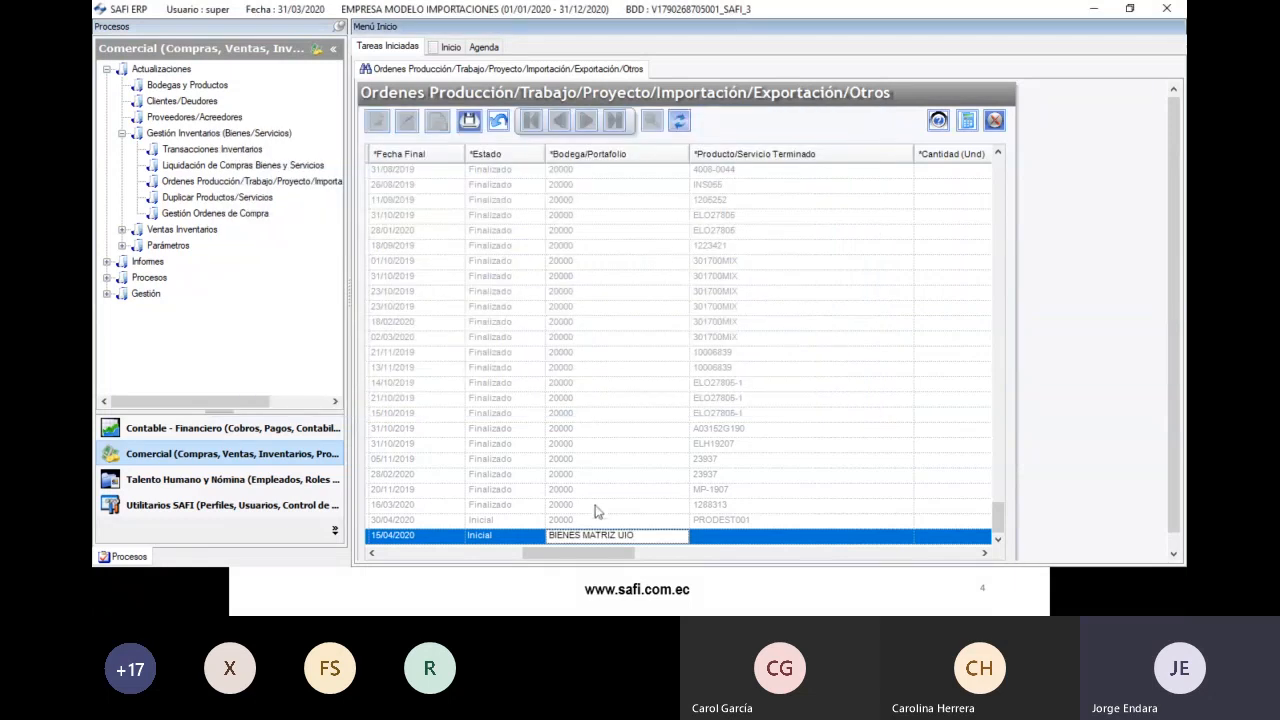
- Set the order's finished product to PRODIMP001 with quantity 1
left_click(725, 540)
double_click(725, 542)
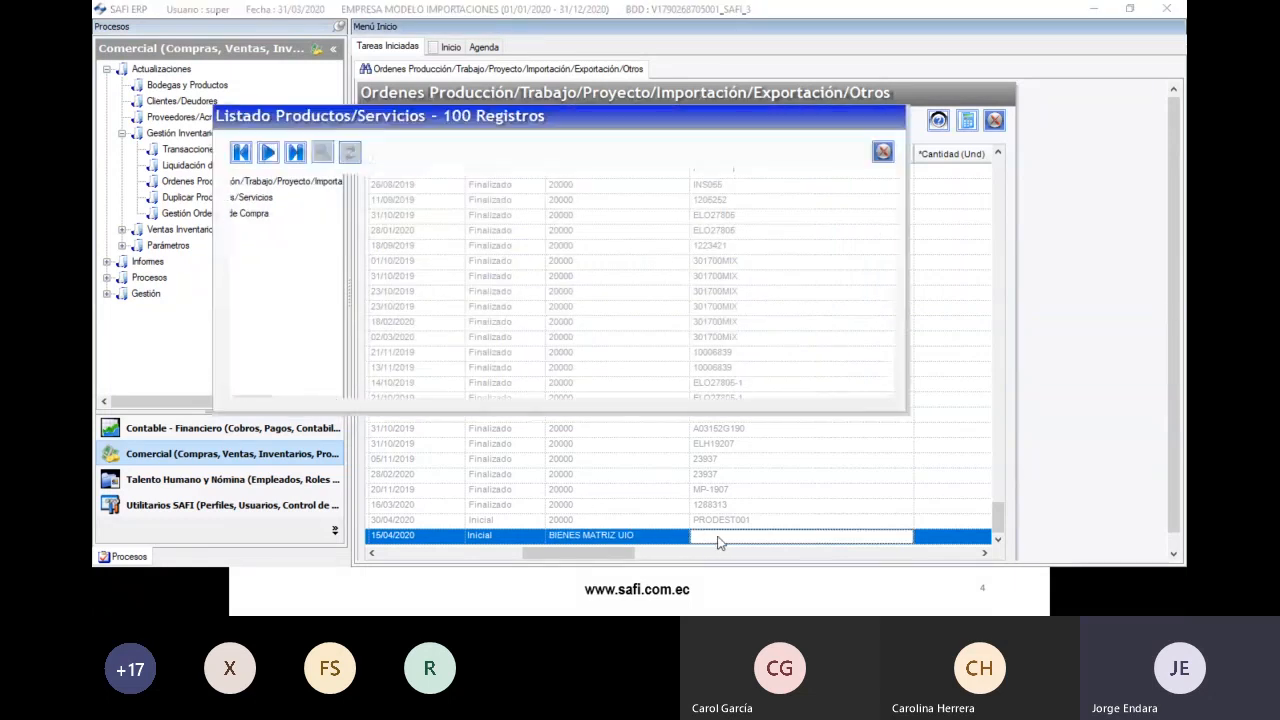
left_click(654, 201)
type("PRODIMP001")
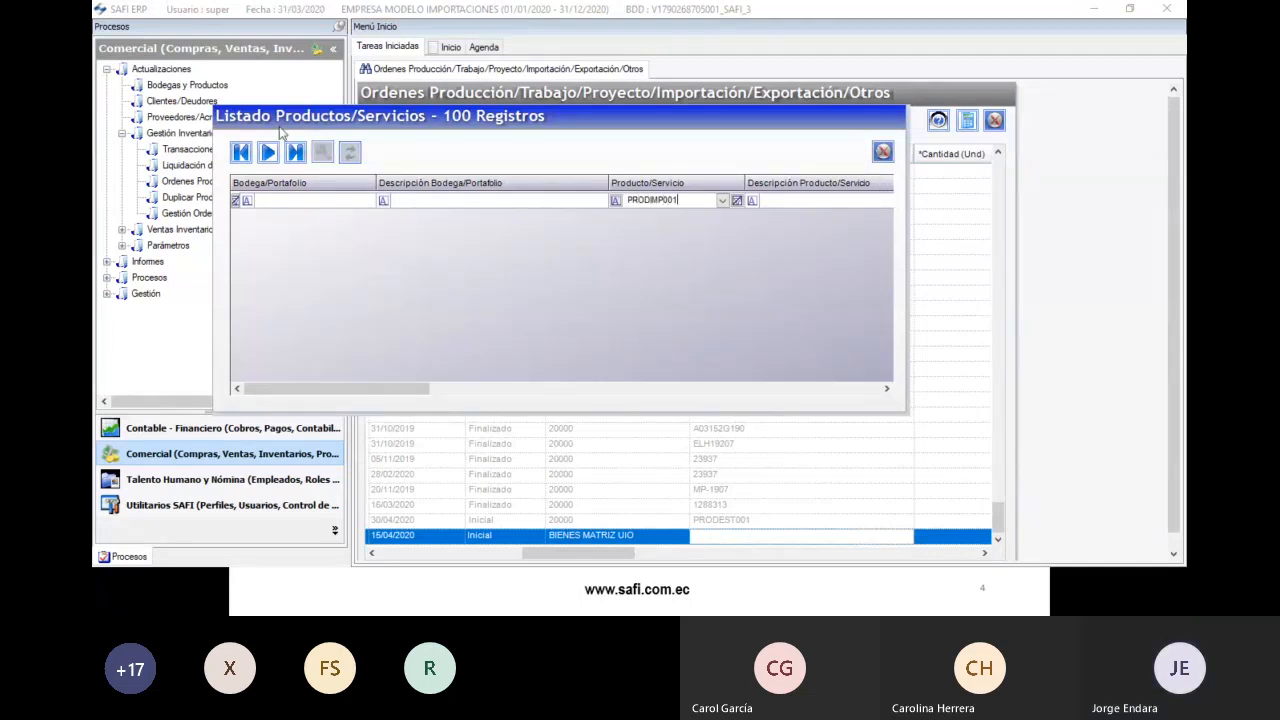
double_click(543, 220)
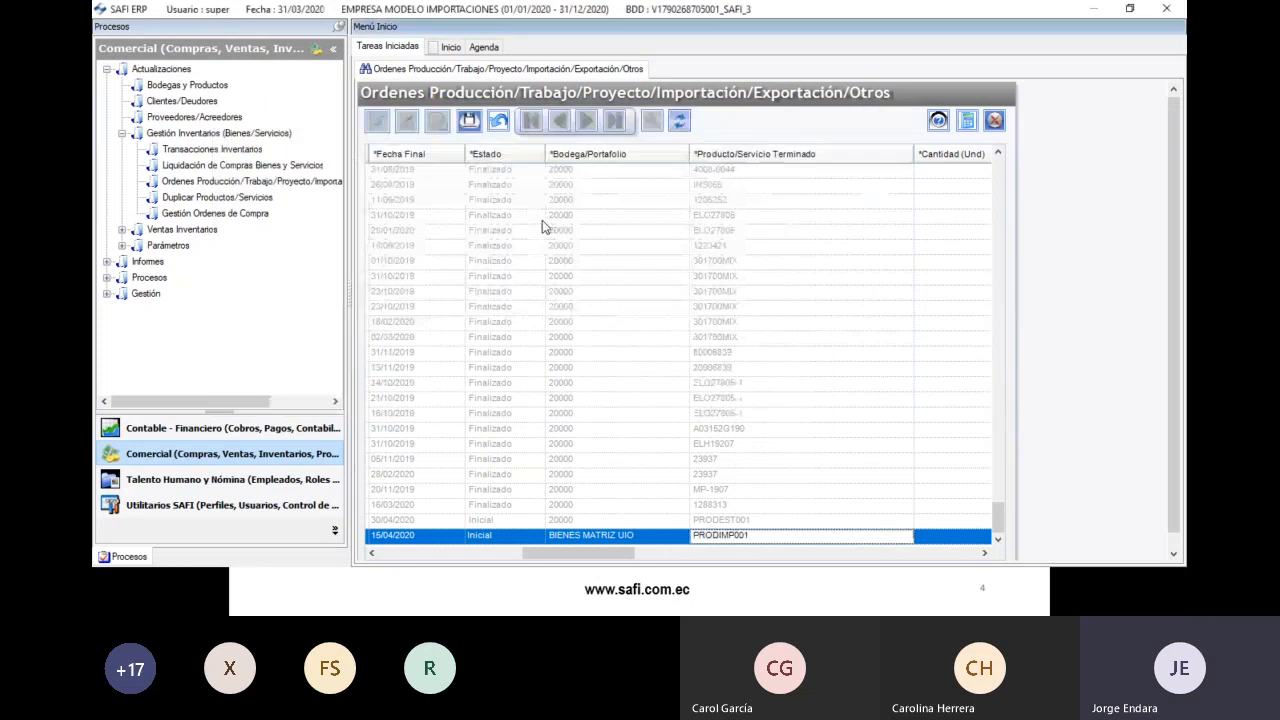
left_click_drag(541, 549, 799, 562)
left_click(665, 536)
type("1")
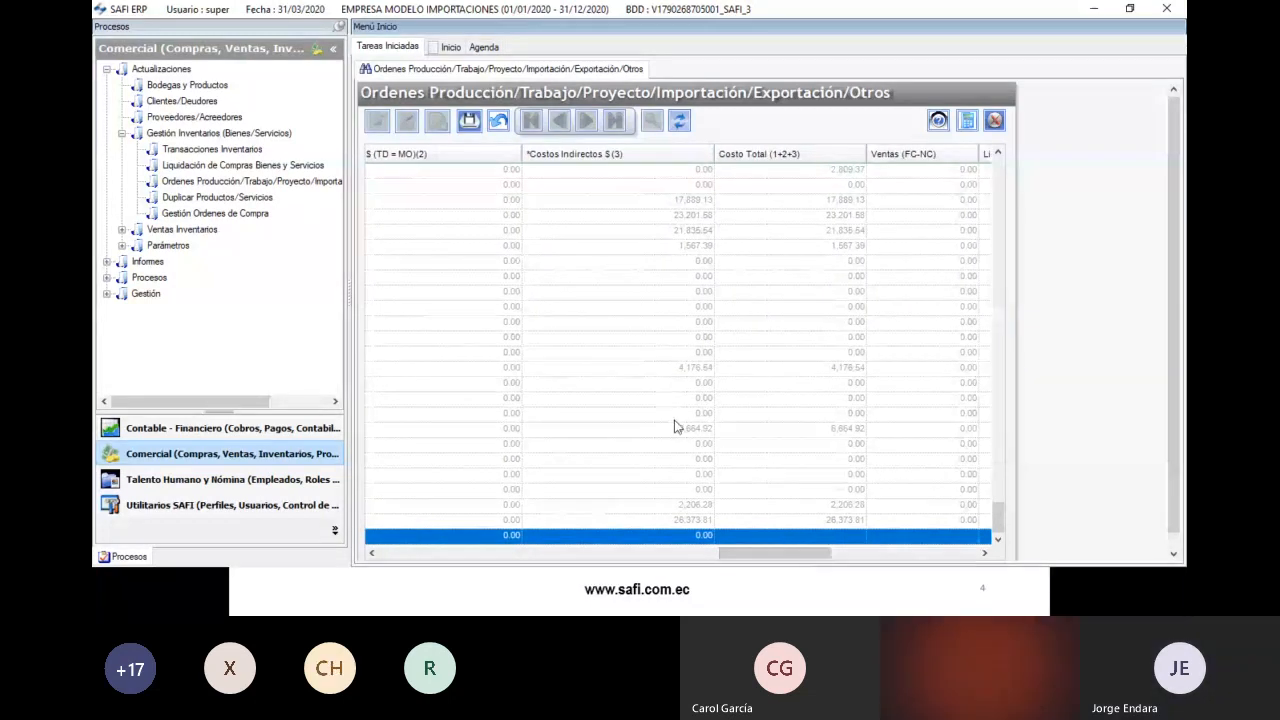
- Save the new PRODIMP001 order record and close the production and import orders window
left_click(468, 120)
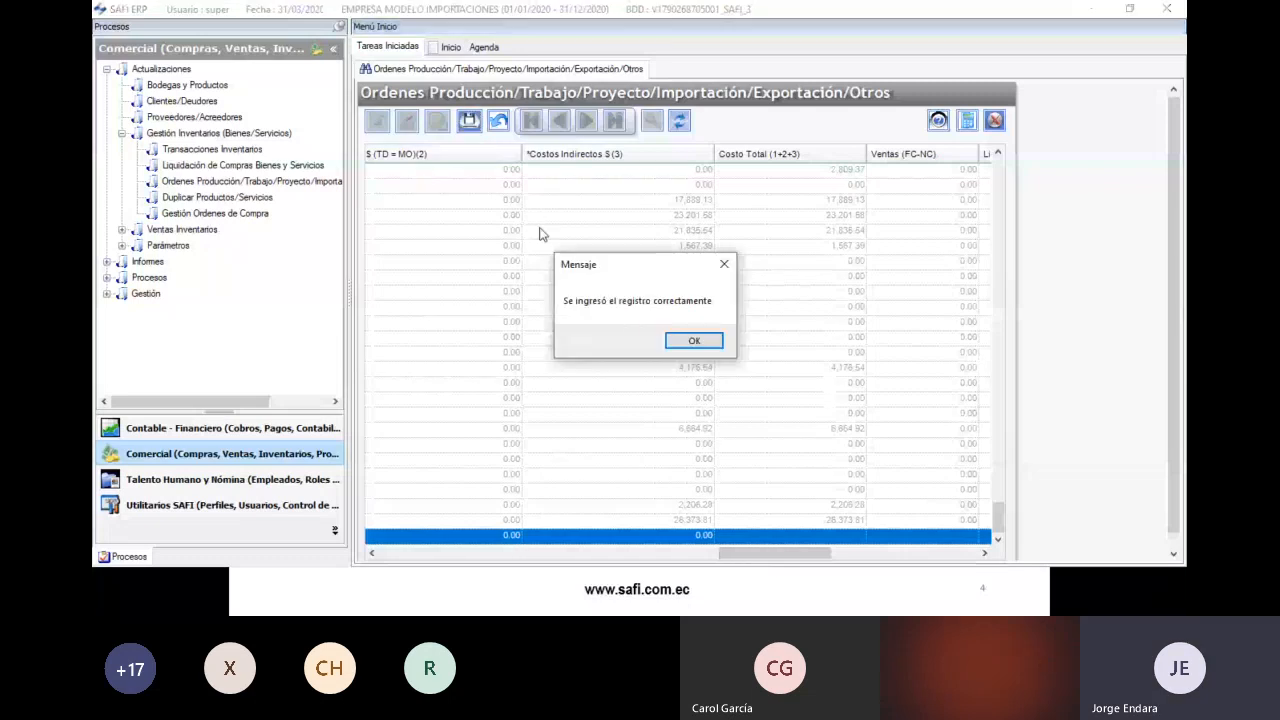
left_click(680, 344)
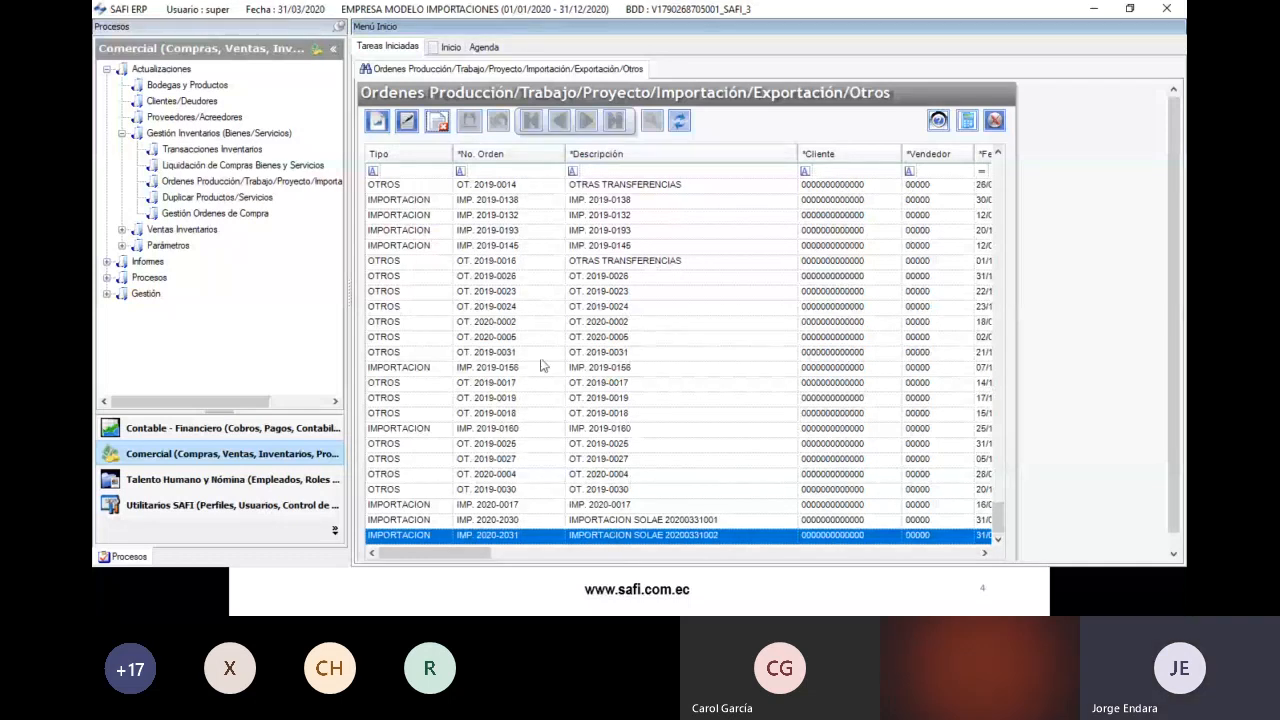
left_click(994, 120)
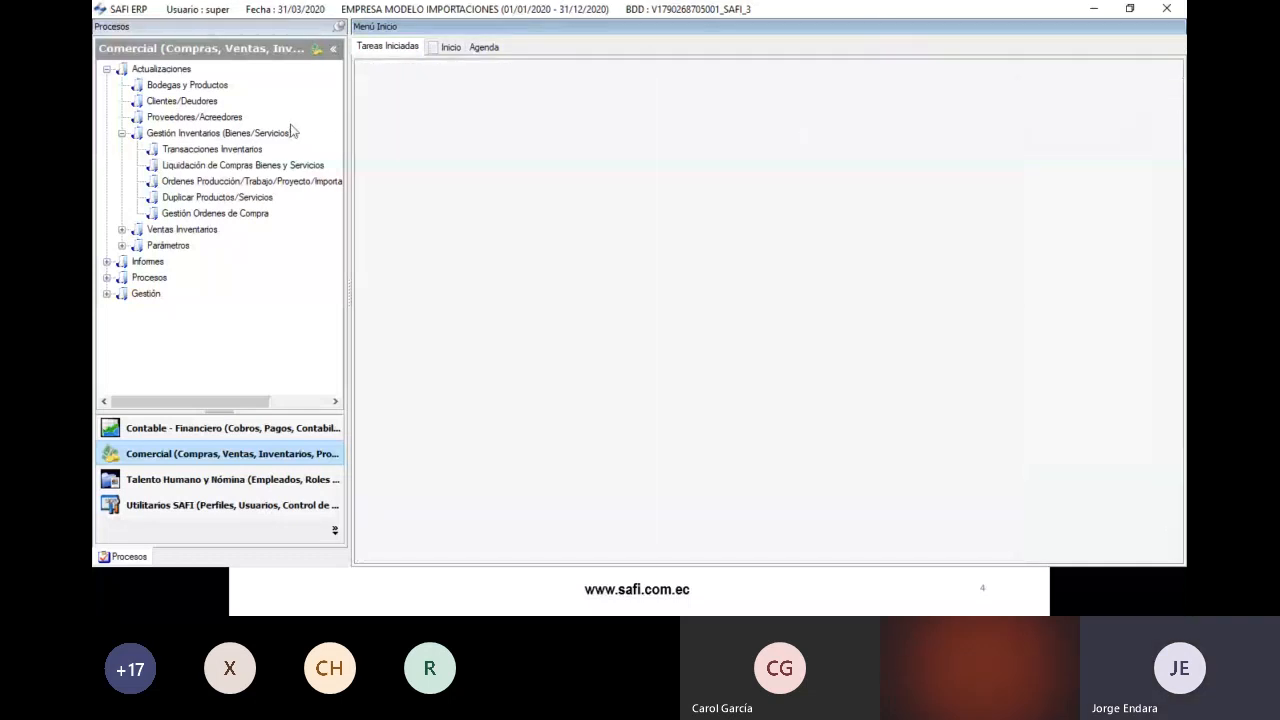
- Collapse the navigation tree, bring up the registration-process slideshow, then show the desktop
left_click(121, 133)
left_click(107, 69)
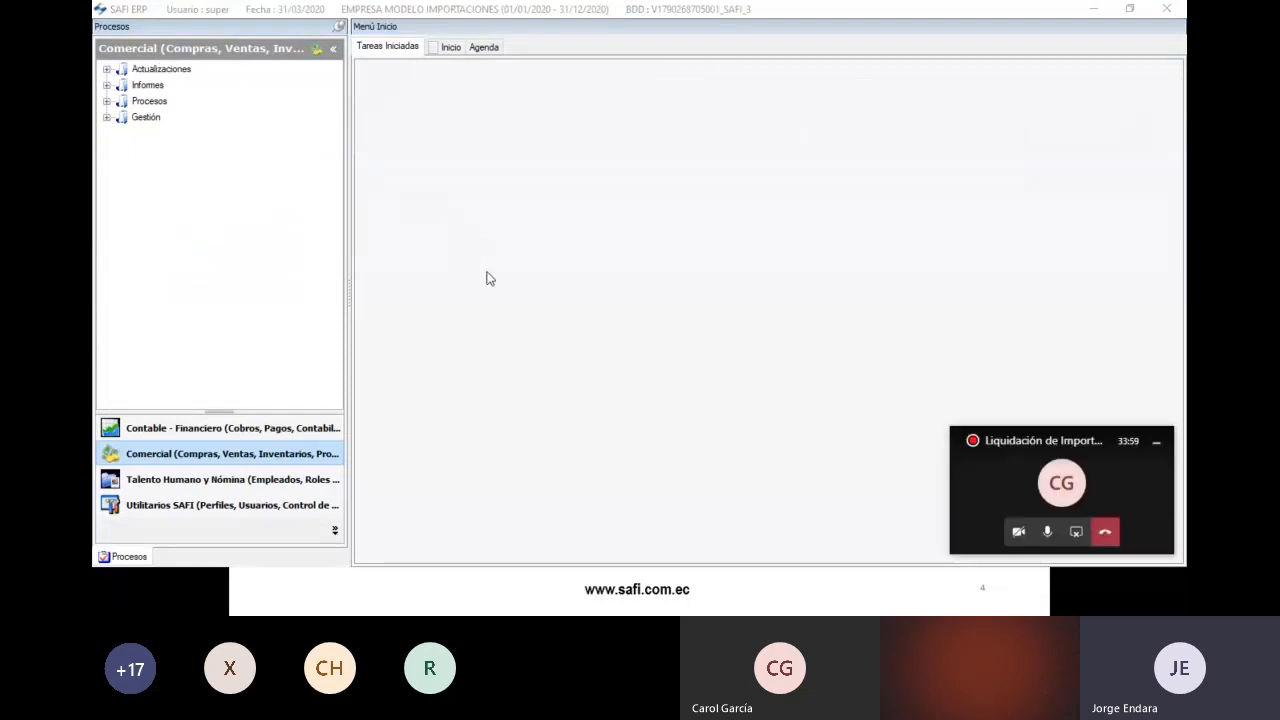
key("alt+Tab")
left_click(613, 212)
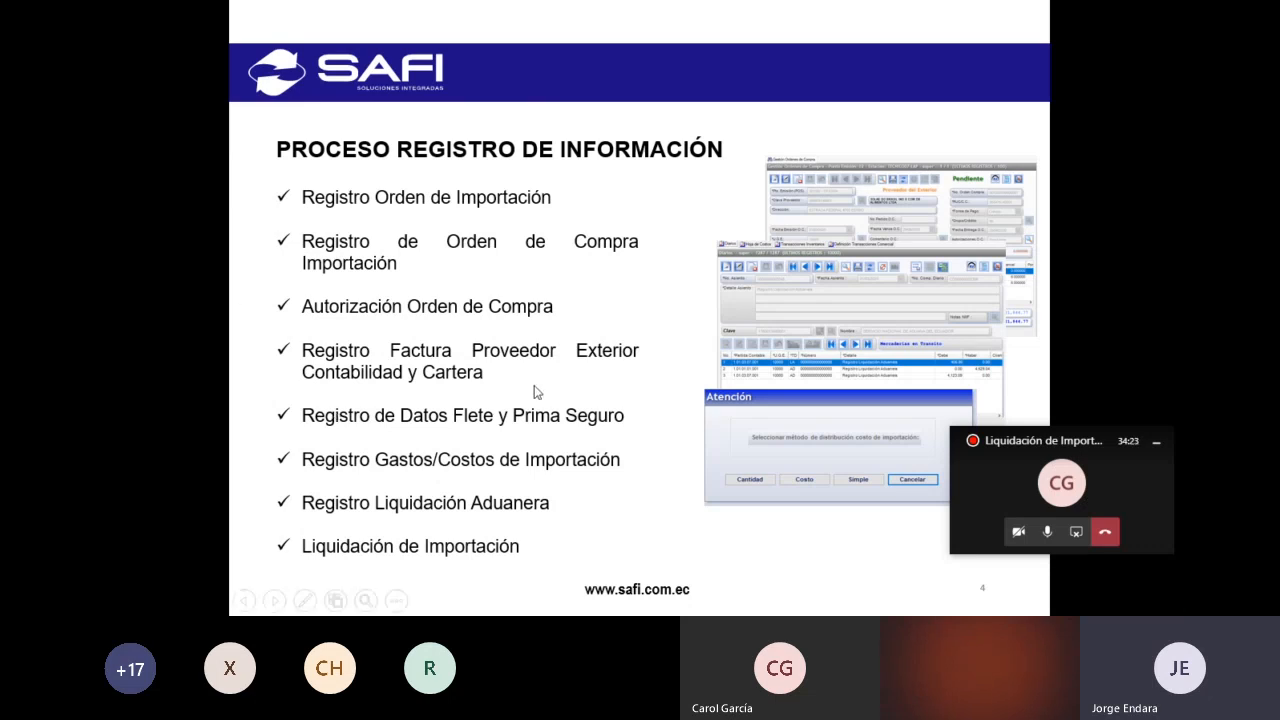
key("super+d")
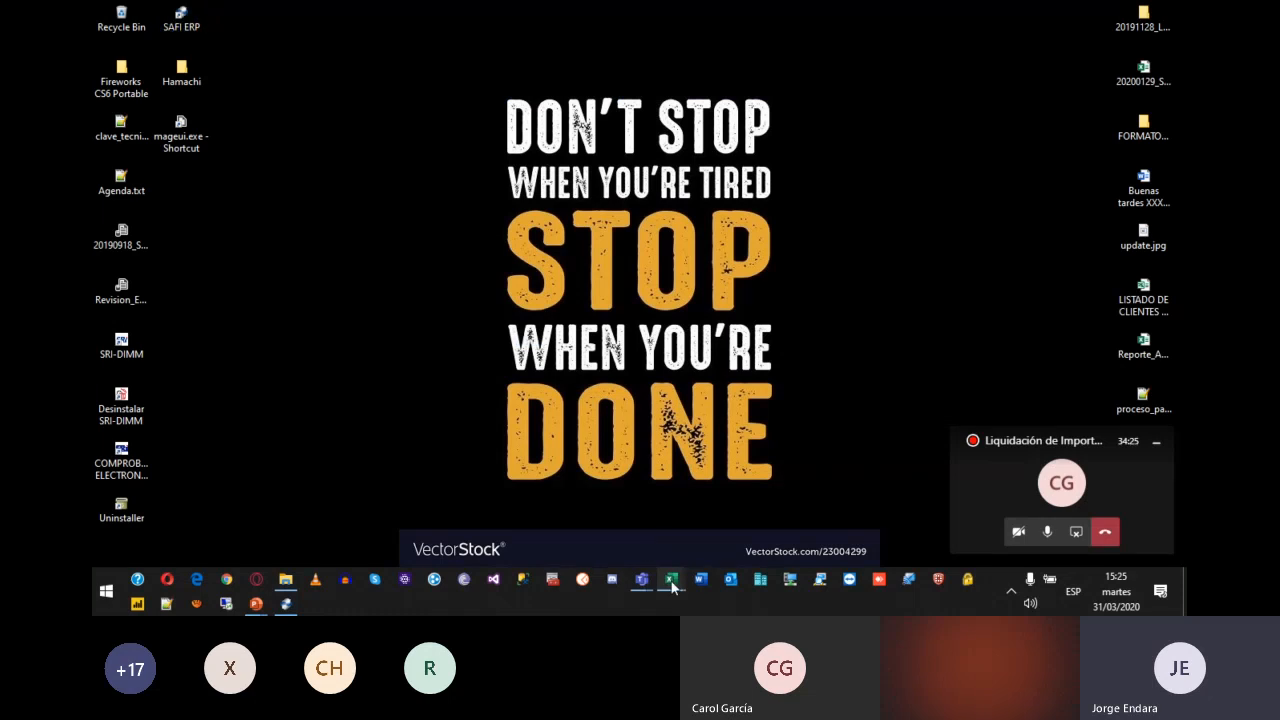
- Open the CANTIDAD liquidation workbook and select the three product names
mouse_move(671, 579)
mouse_move(528, 540)
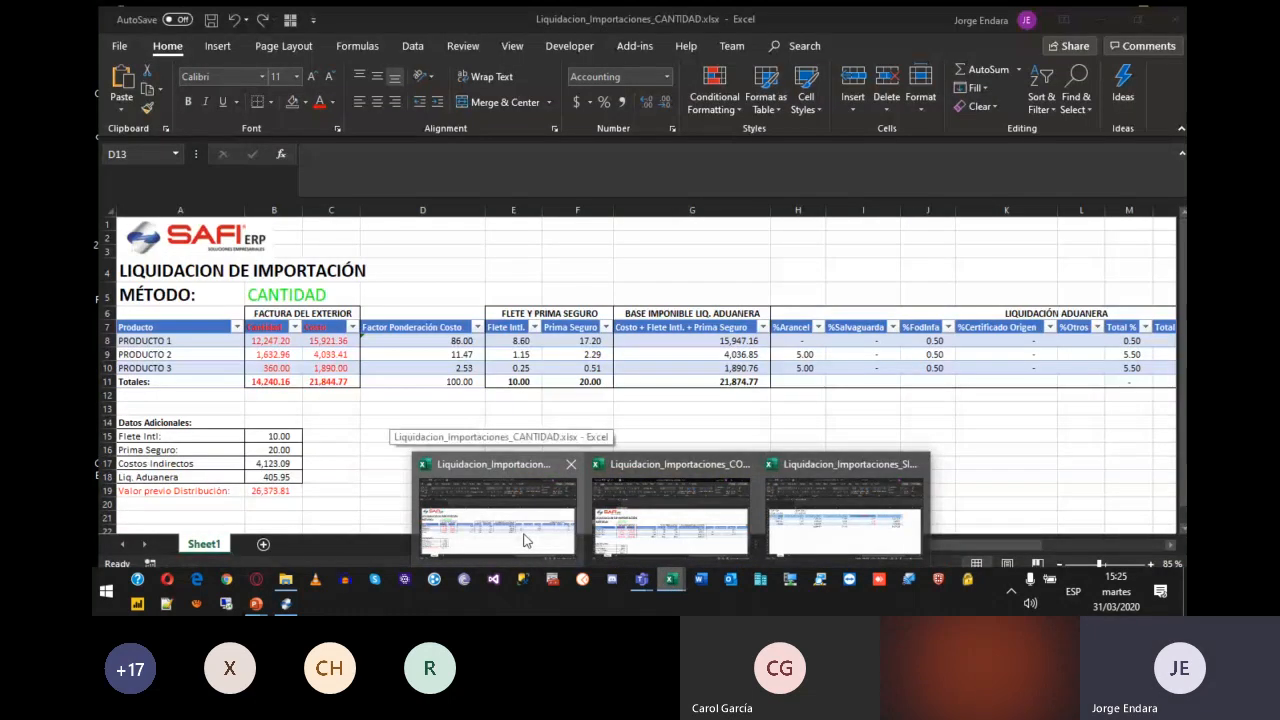
left_click(517, 530)
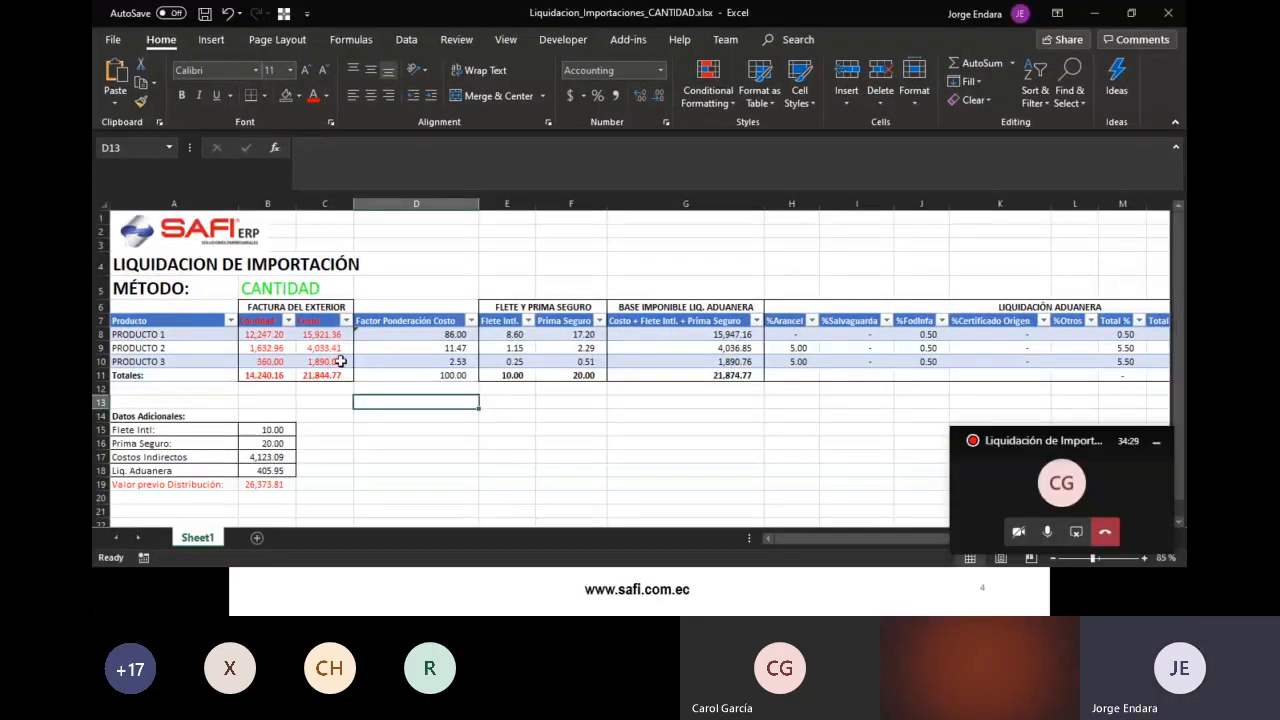
left_click(428, 360)
key("Left")
key("Left")
key("Left")
key("Up")
key("Up")
key("Up")
key("Down")
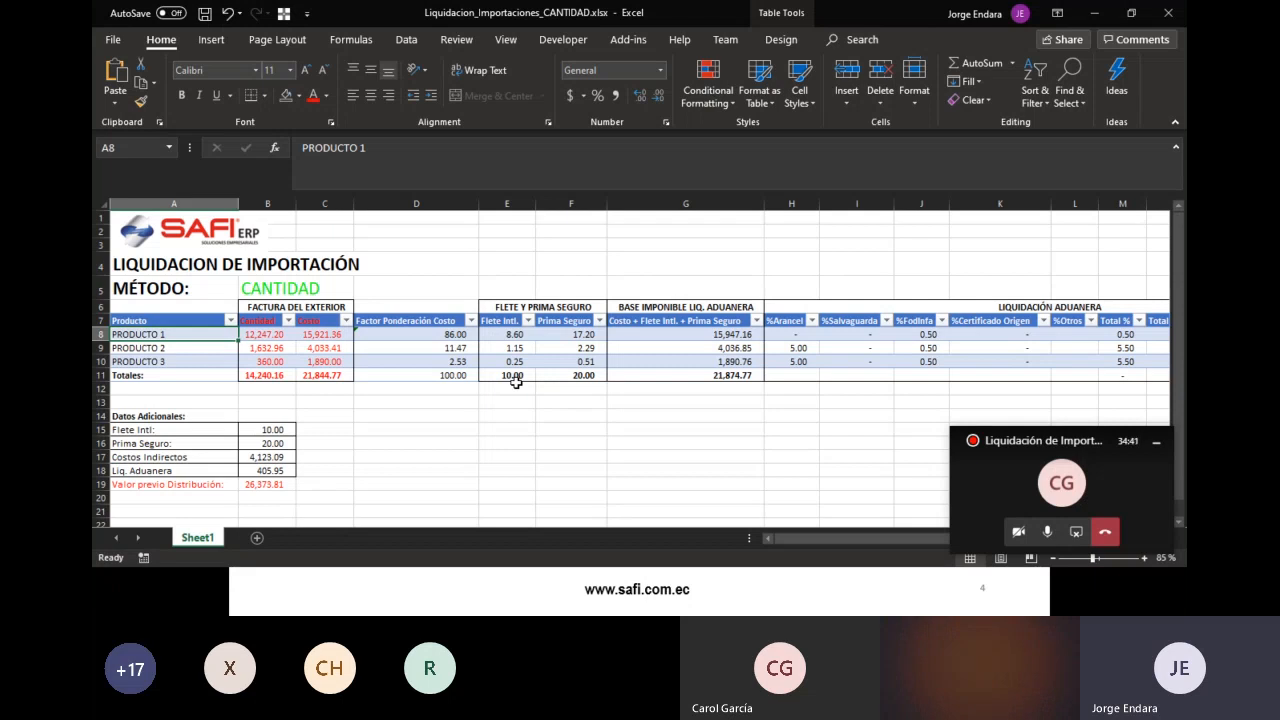
key("shift+Down")
key("shift+Down")
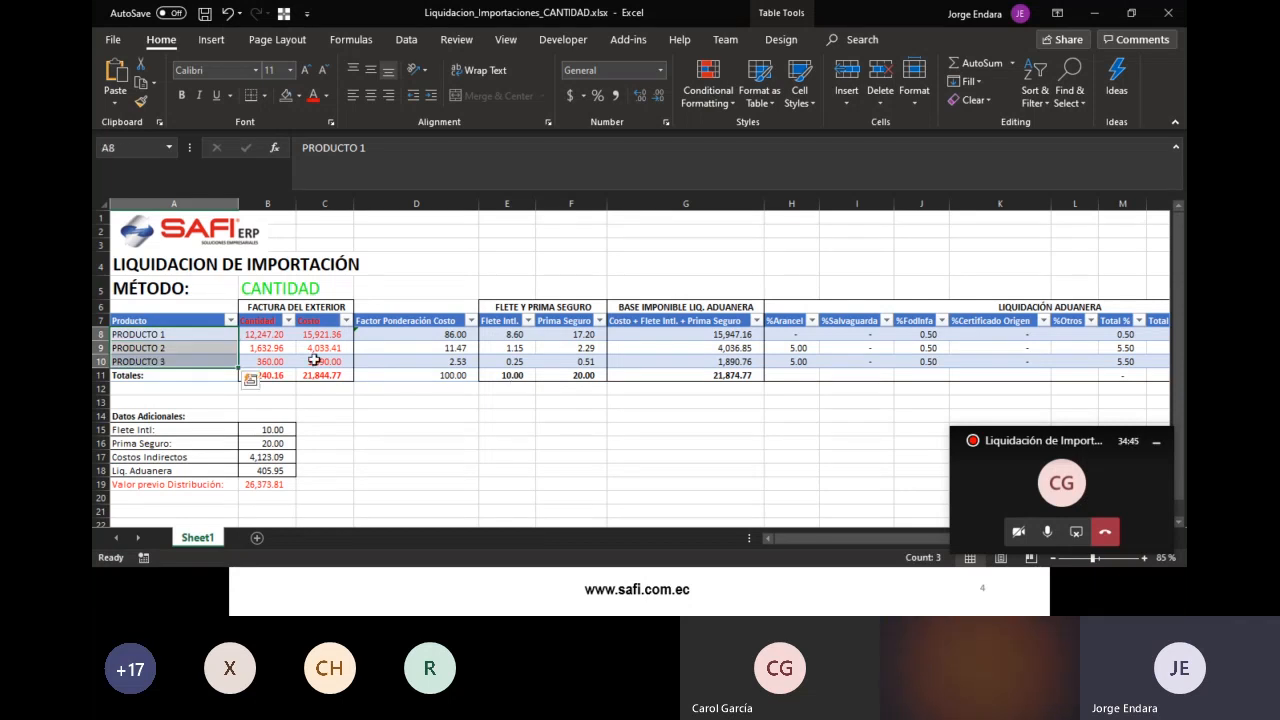
- Review the three products' quantity and cost figures and the cost total SUM in C11
left_click_drag(268, 336, 347, 368)
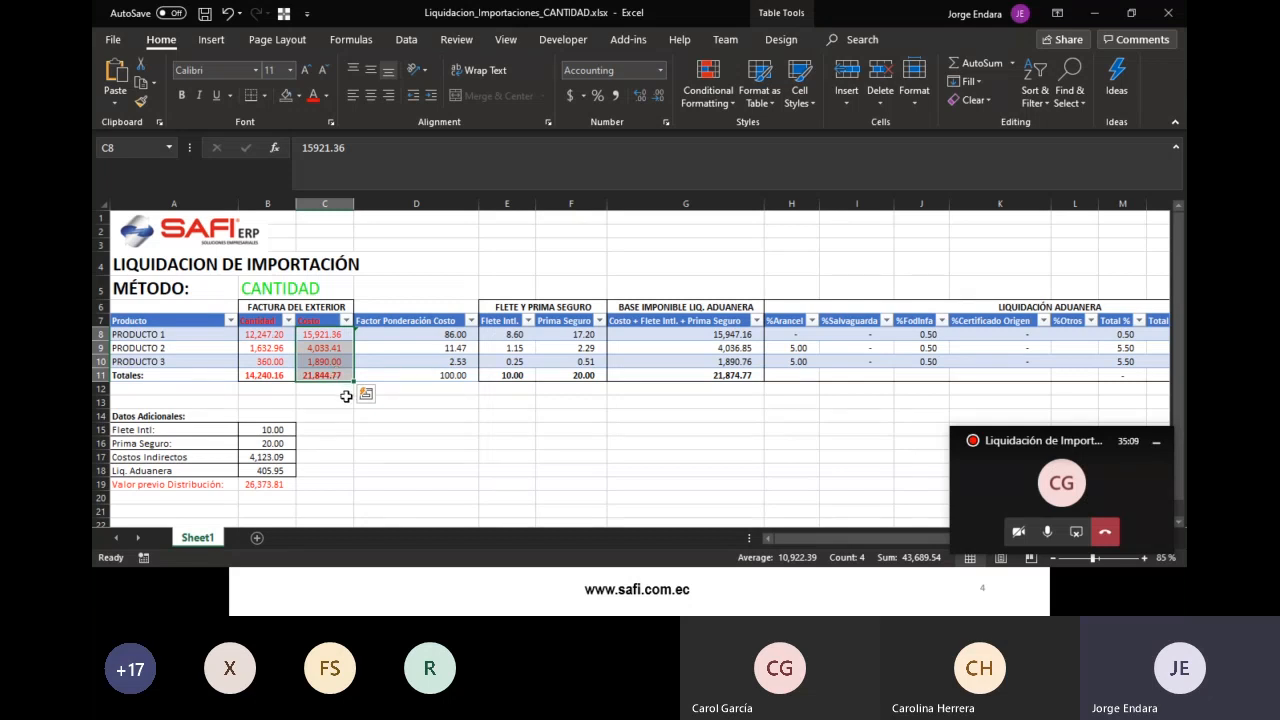
left_click(343, 396)
left_click_drag(334, 372, 257, 323)
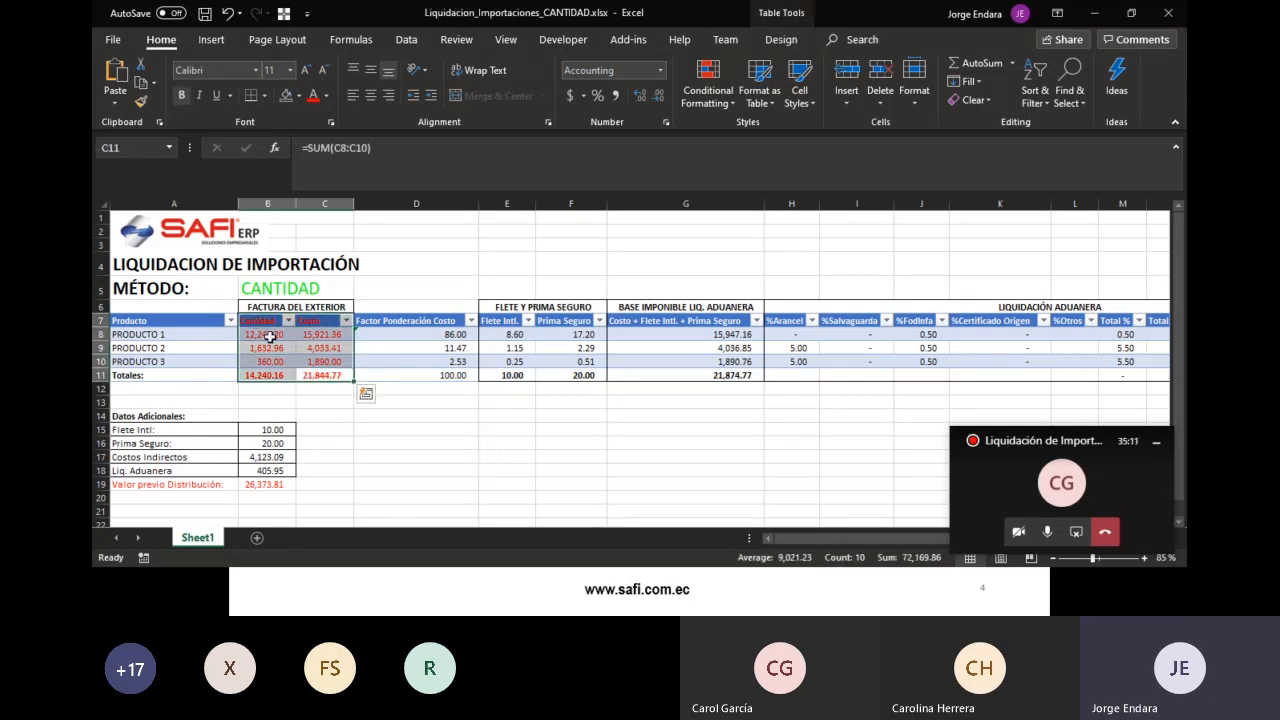
left_click(332, 403)
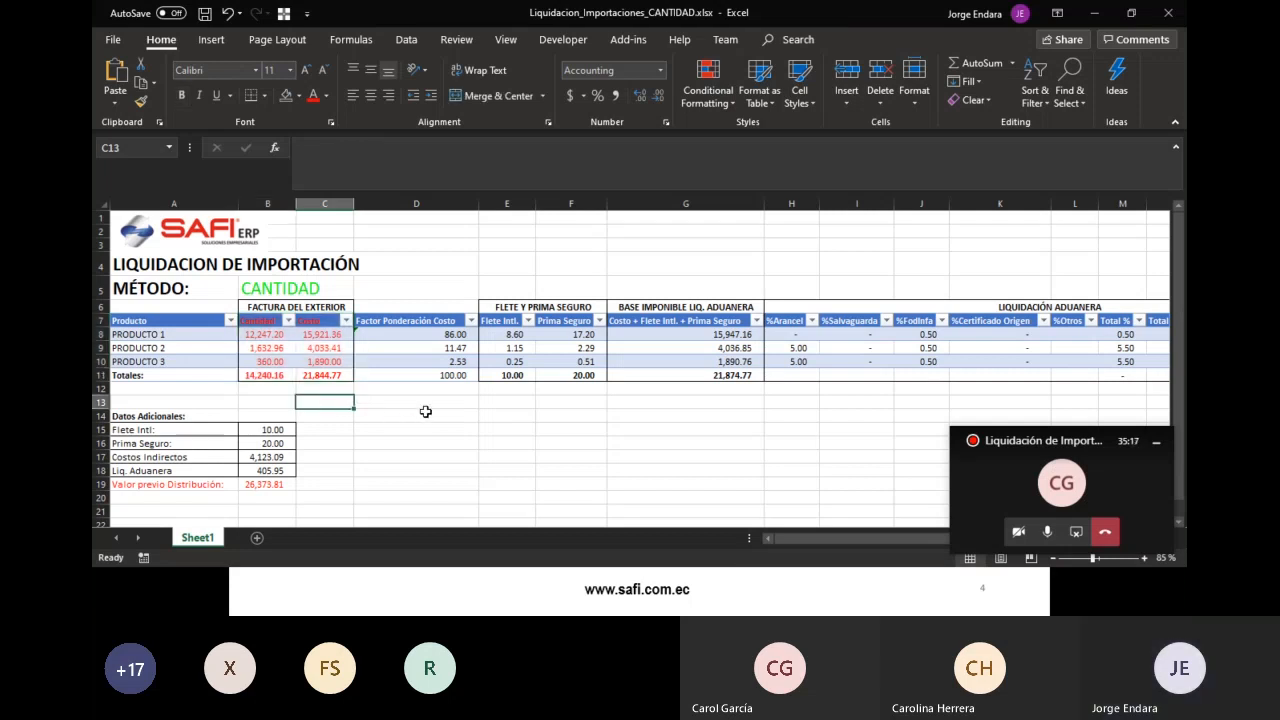
left_click(455, 432)
left_click(333, 377)
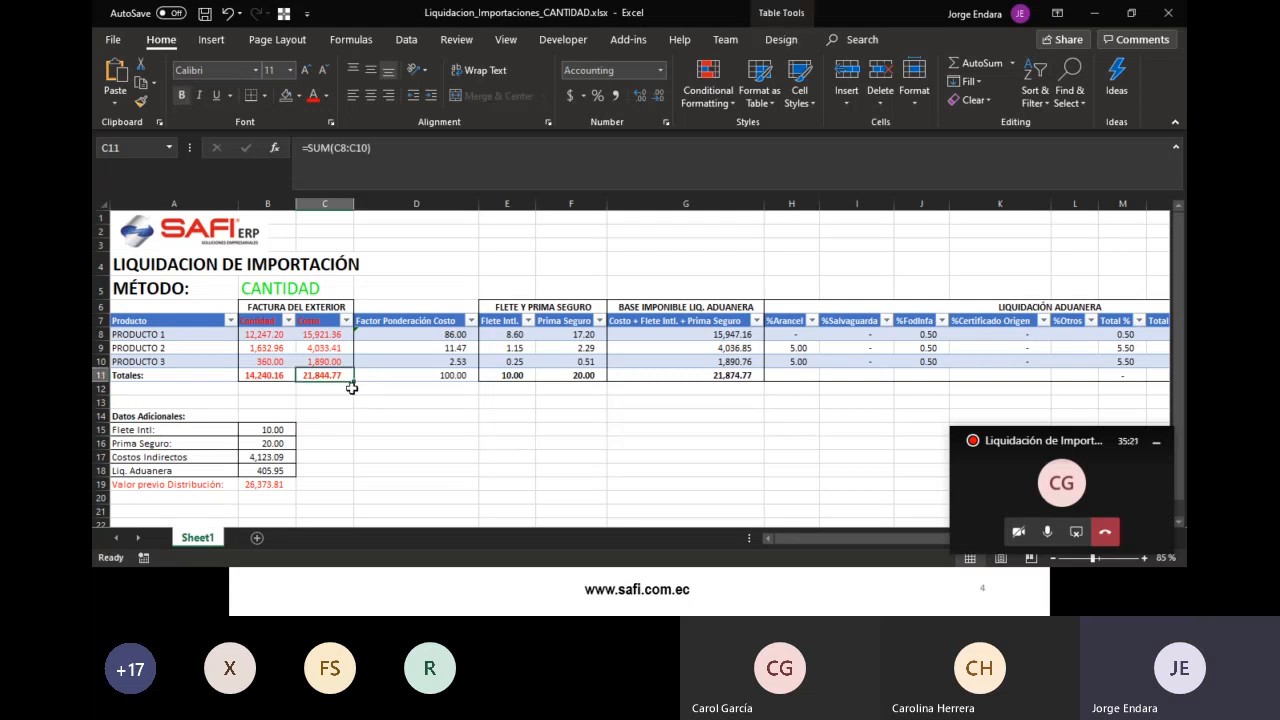
key("alt+Tab")
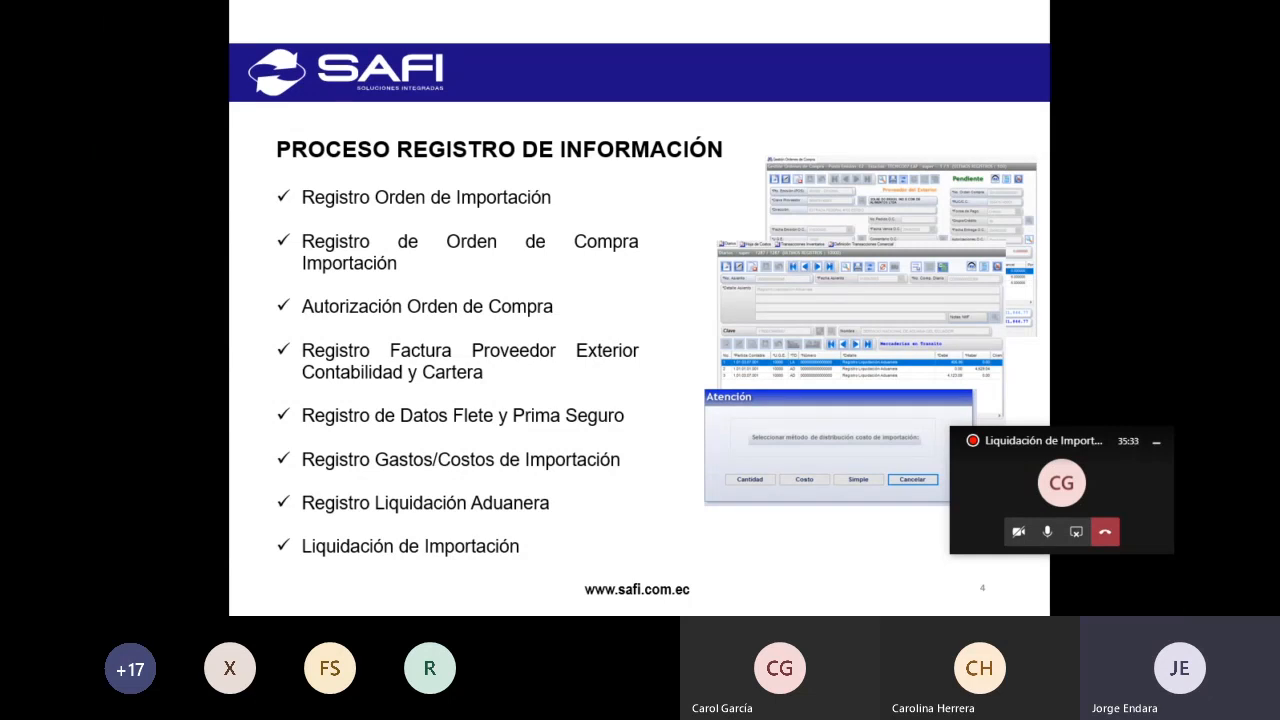
- Back in SAFI ERP, open Gestión Ordenes de Compra under Actualizaciones > Gestión Inventarios
key("alt+Tab")
key("Tab")
key("Tab")
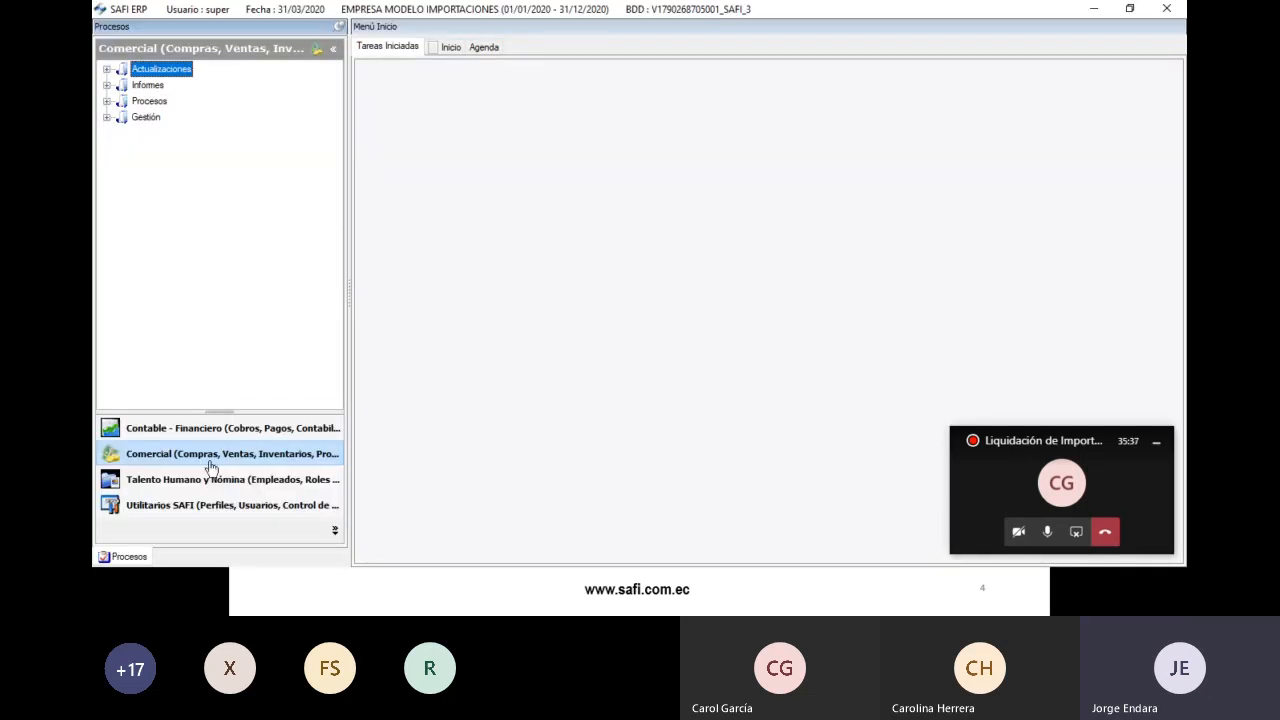
left_click(106, 69)
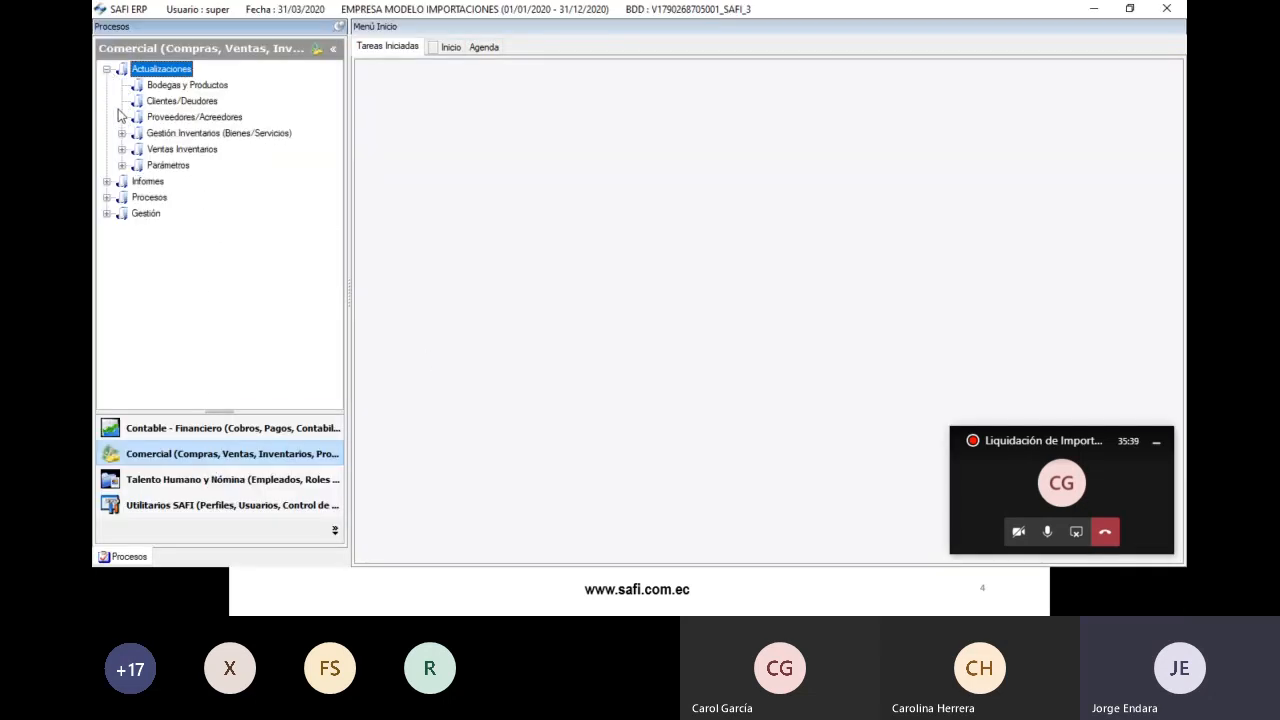
left_click(121, 133)
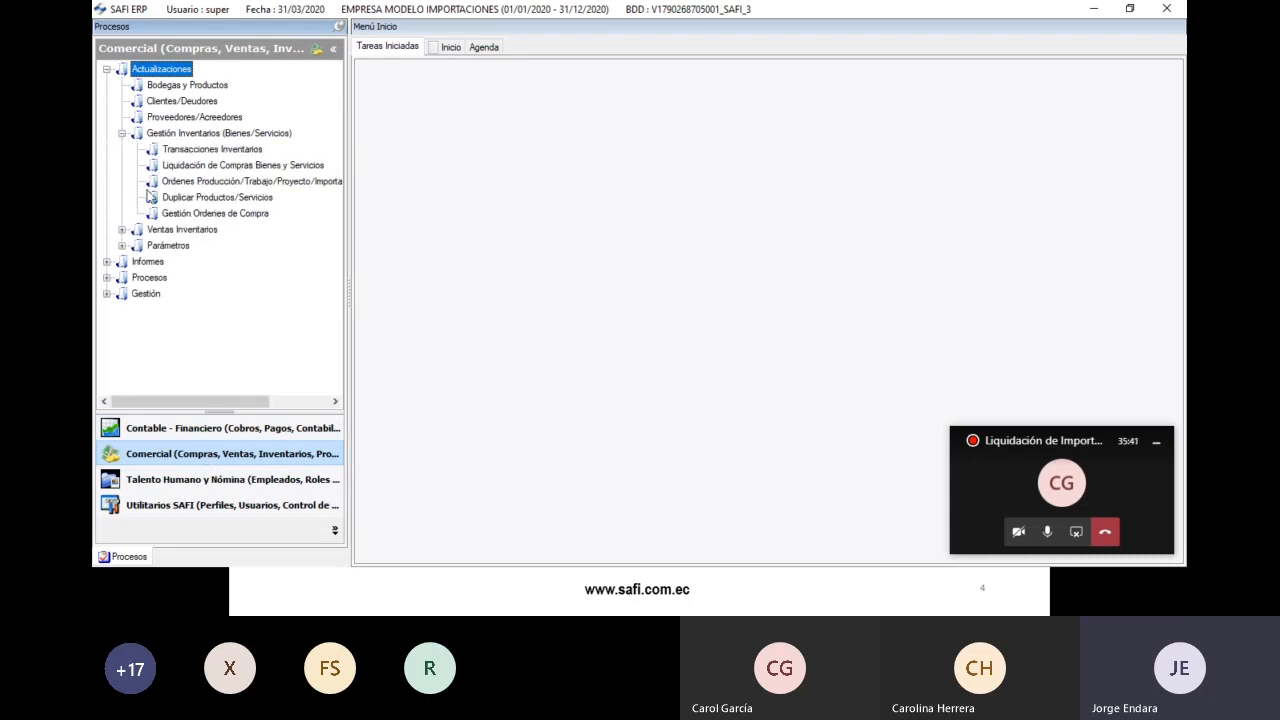
double_click(185, 214)
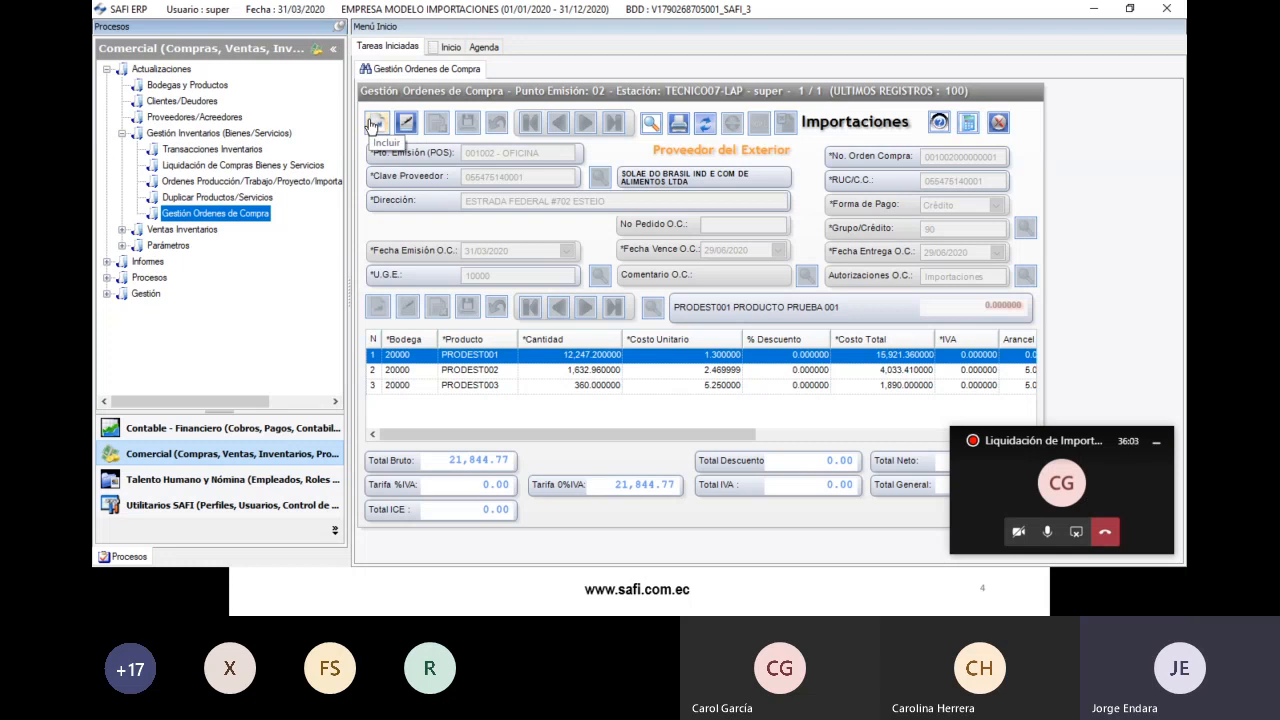
- Create a new purchase order for supplier SOLAE DO BRASIL, found by filtering names for SOLA
left_click(376, 124)
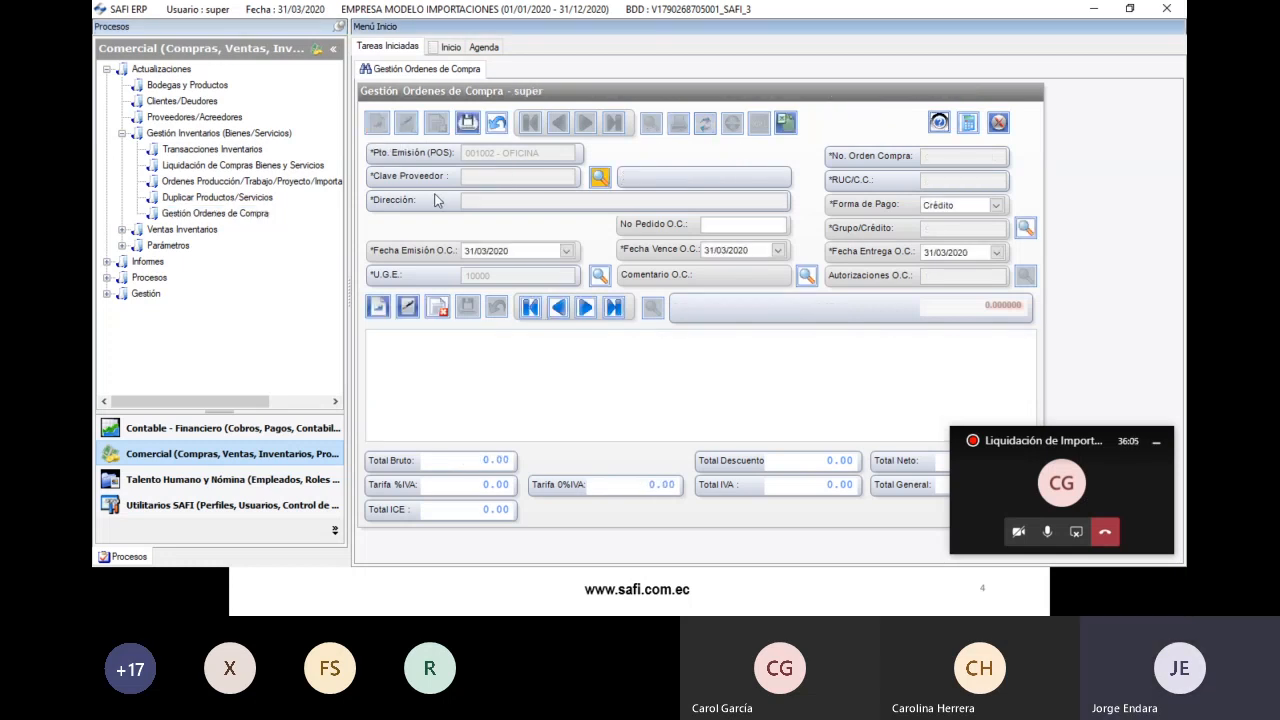
left_click(599, 177)
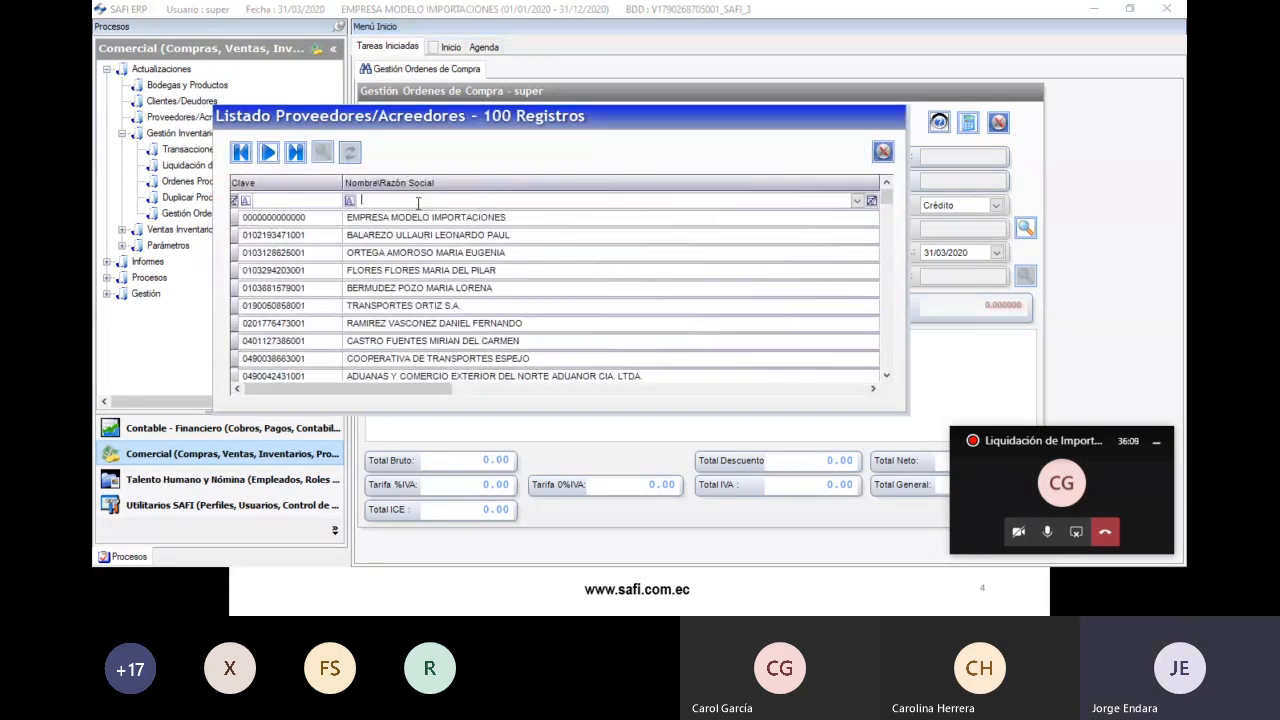
left_click(418, 203)
type("SOLA")
double_click(427, 218)
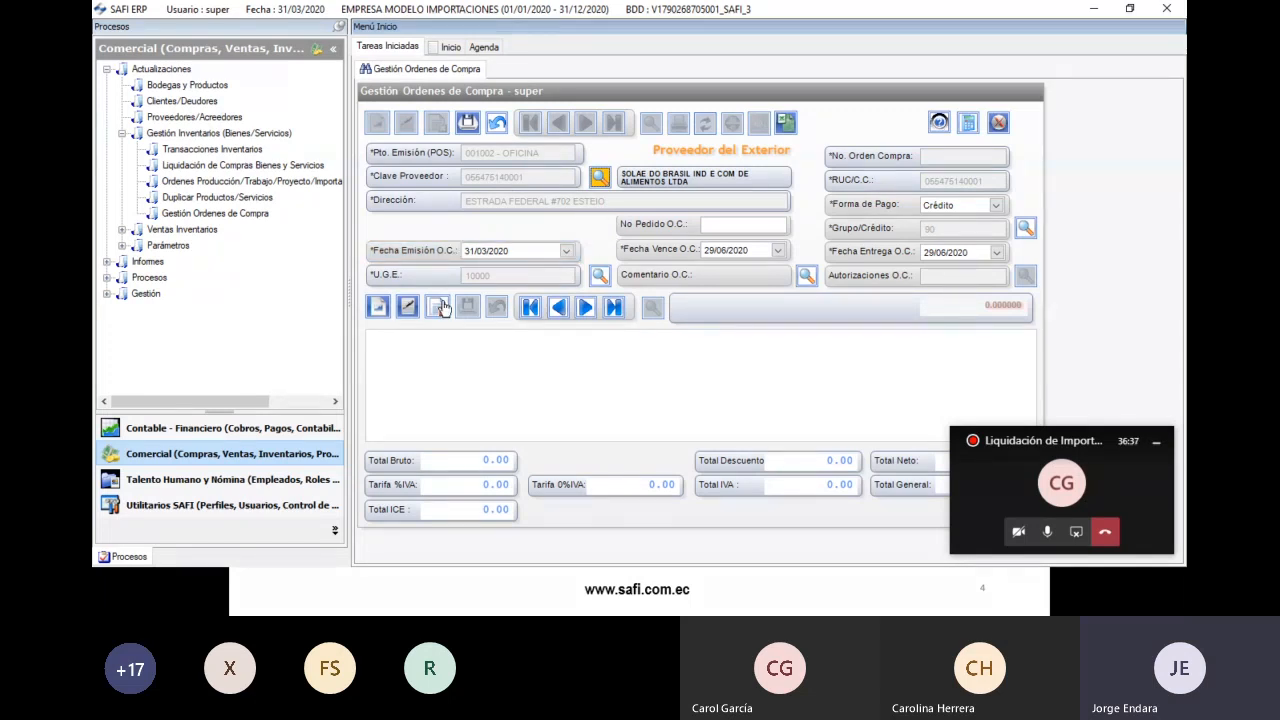
- Add a new order line in warehouse 20000 BIENES MATRIZ UIO
left_click(383, 311)
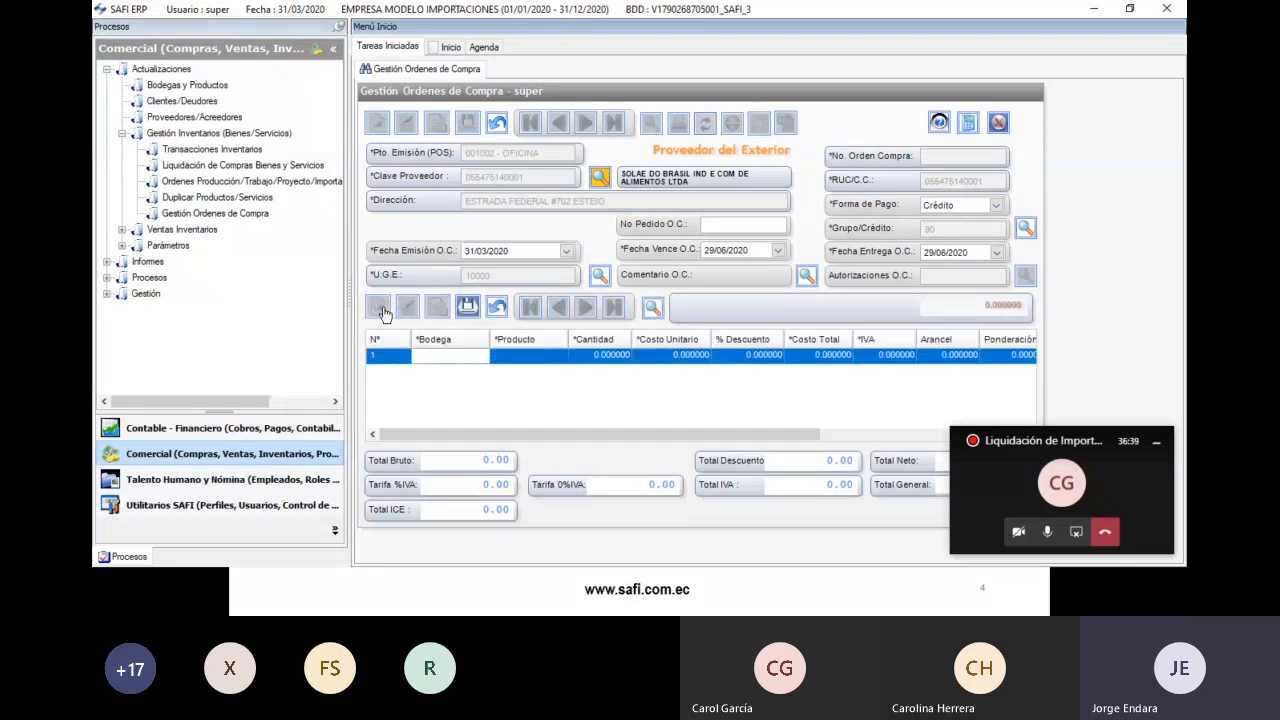
left_click(334, 233)
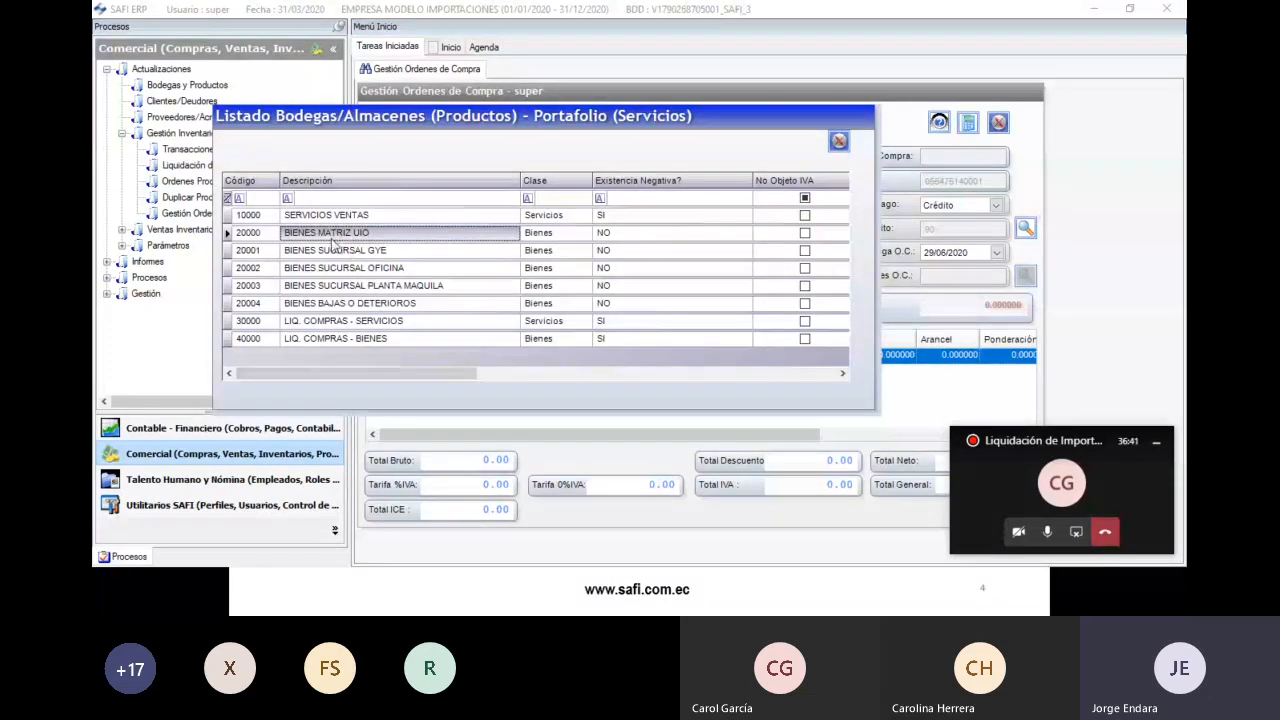
double_click(334, 233)
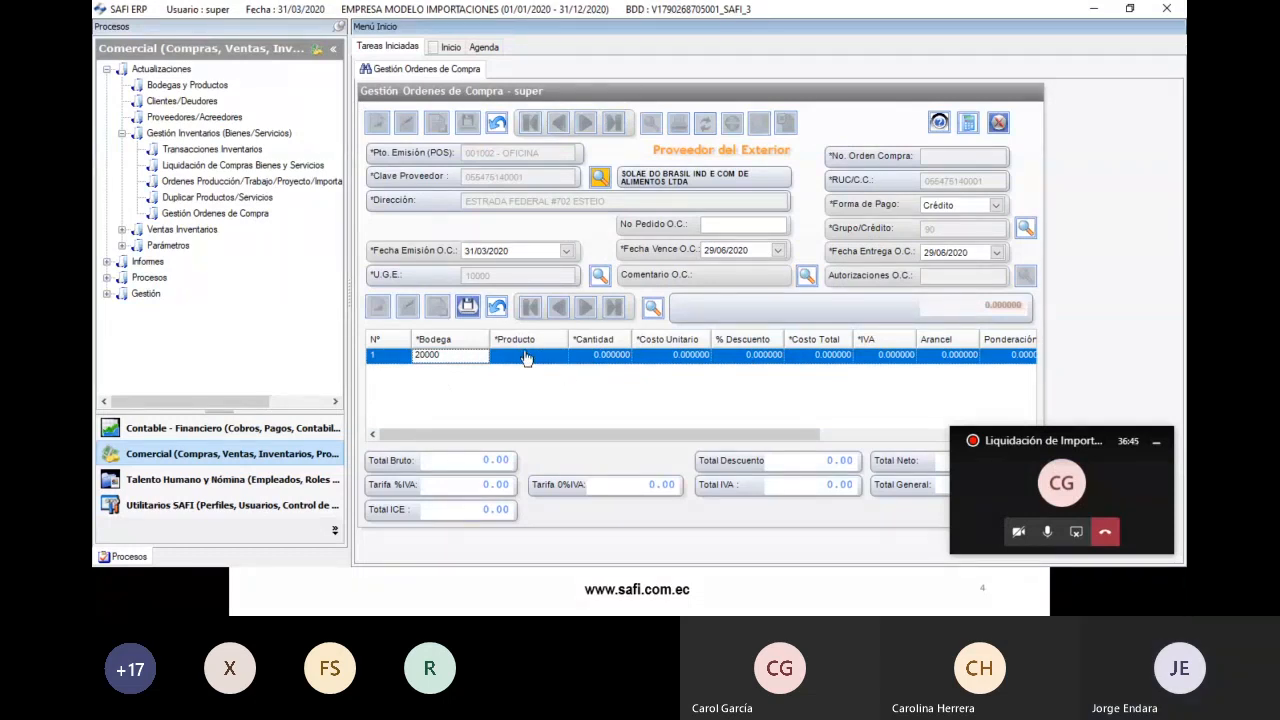
- Set the line's product to PRODIMP001 by filtering the product list for PRODIMP
left_click(527, 357)
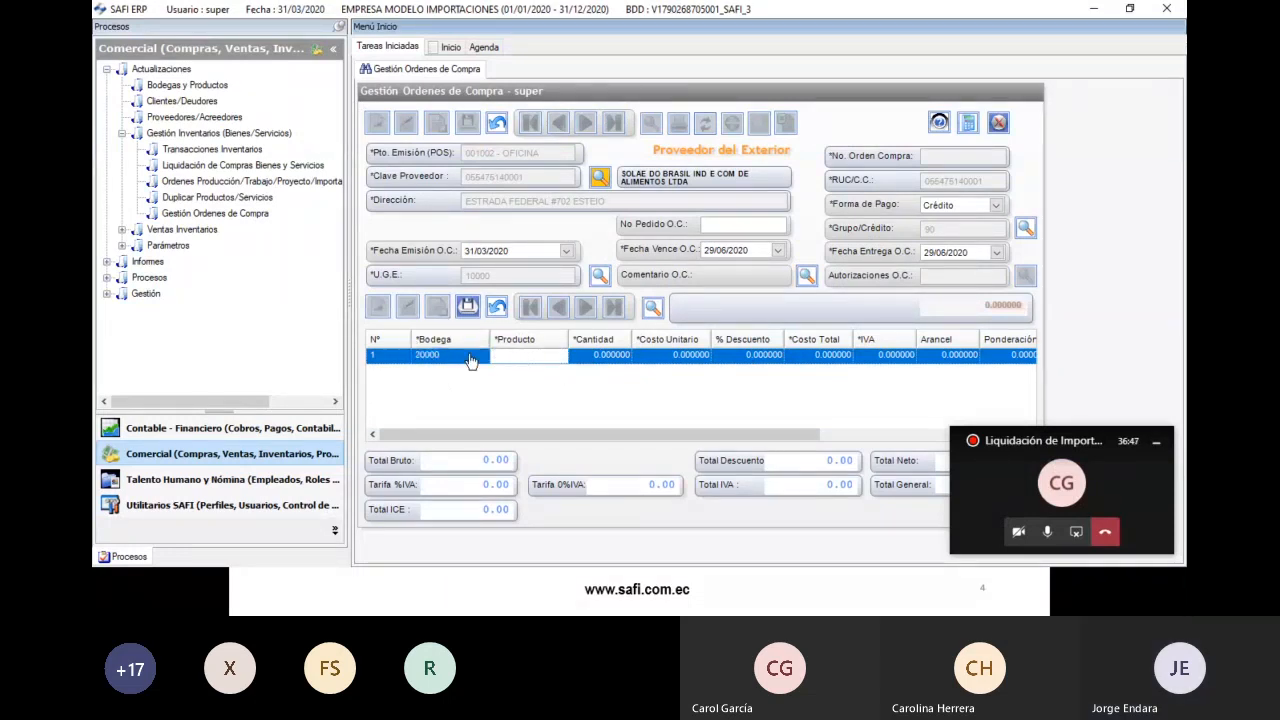
double_click(494, 357)
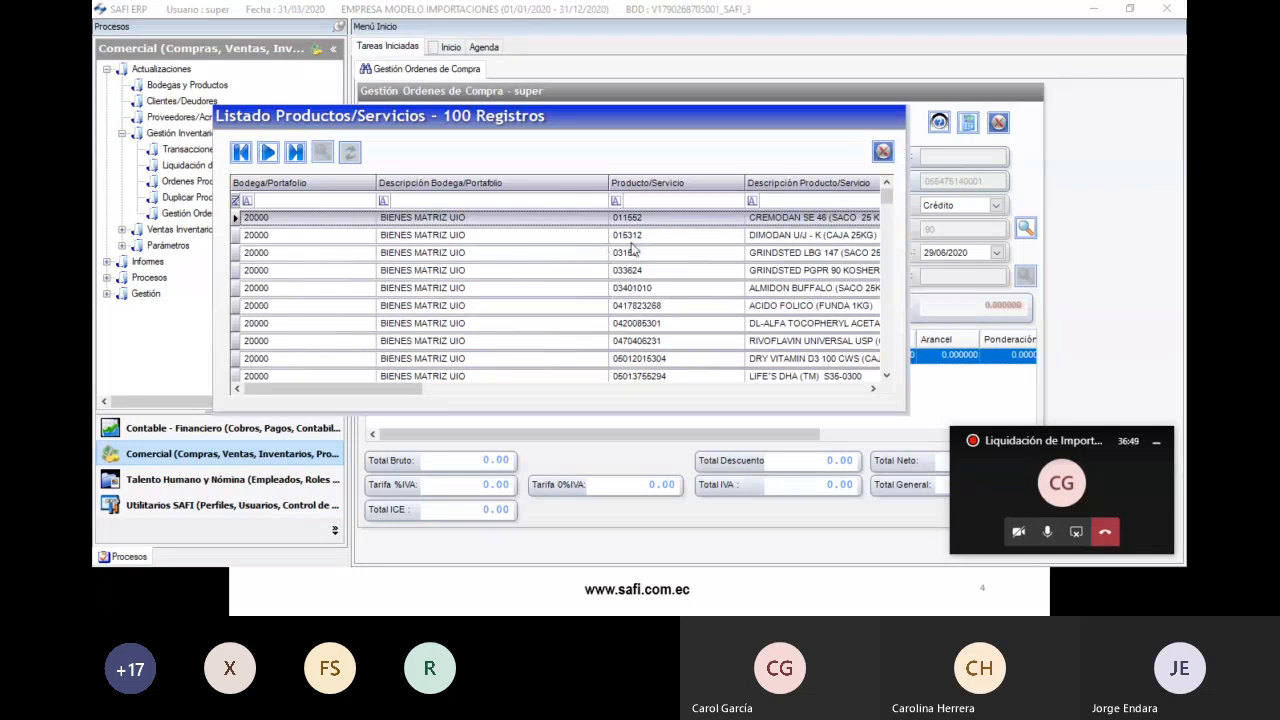
left_click(647, 201)
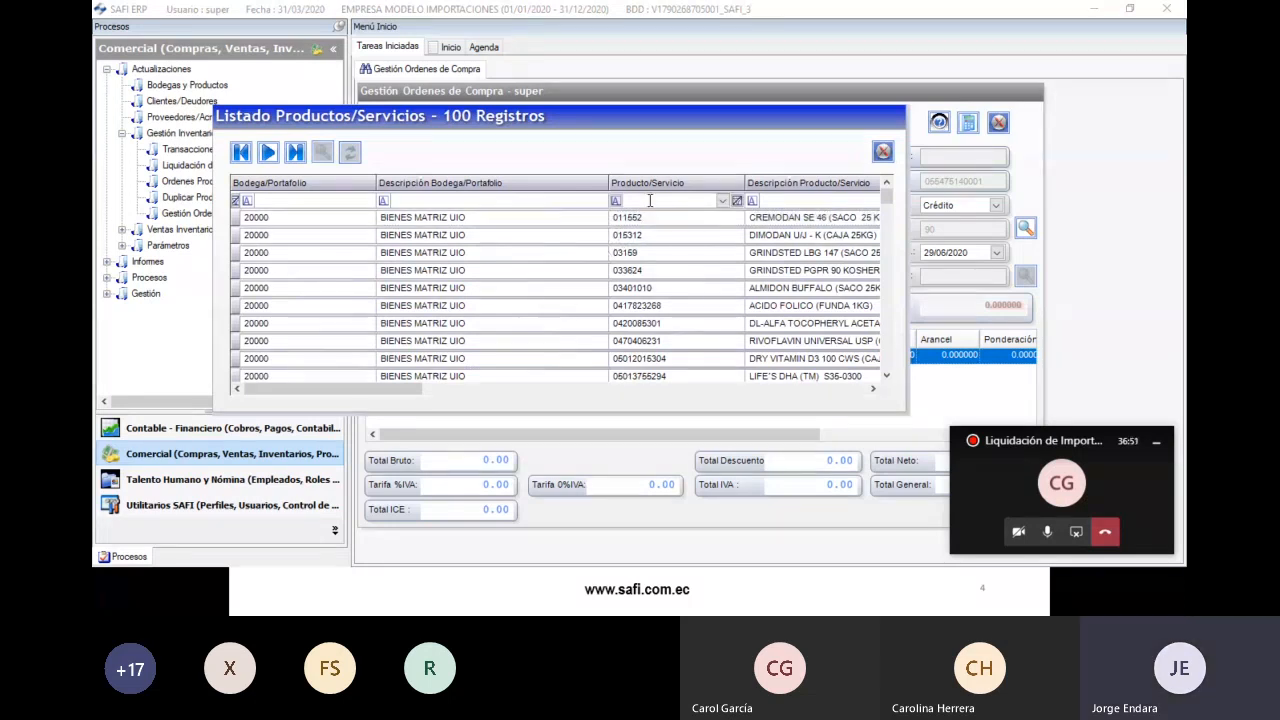
type("PRODIMP")
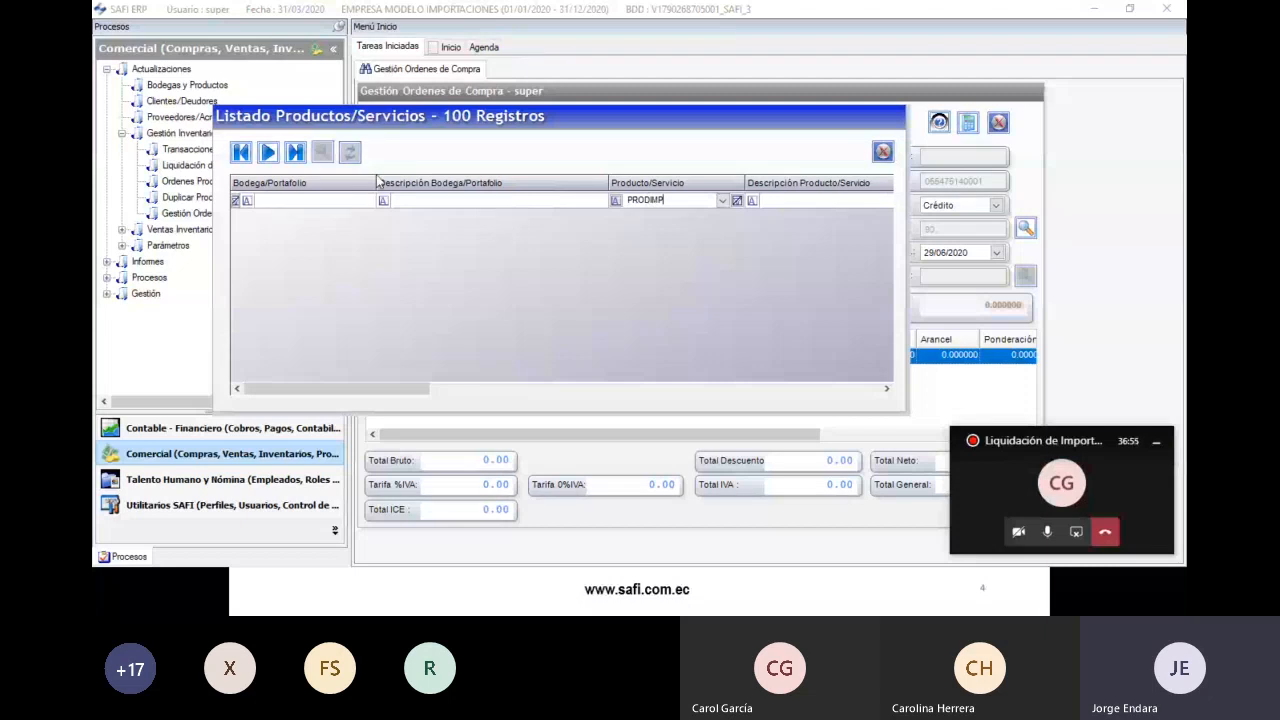
left_click(268, 153)
left_click_drag(676, 202, 605, 203)
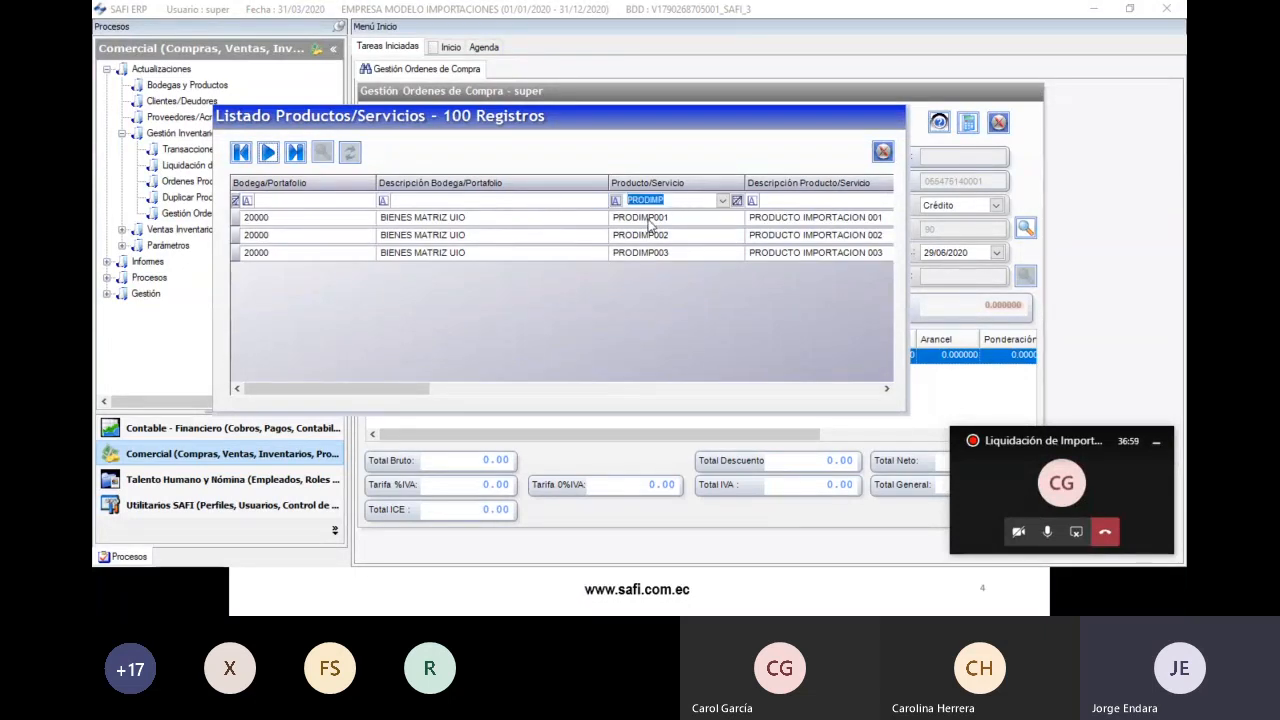
left_click(650, 220)
double_click(650, 222)
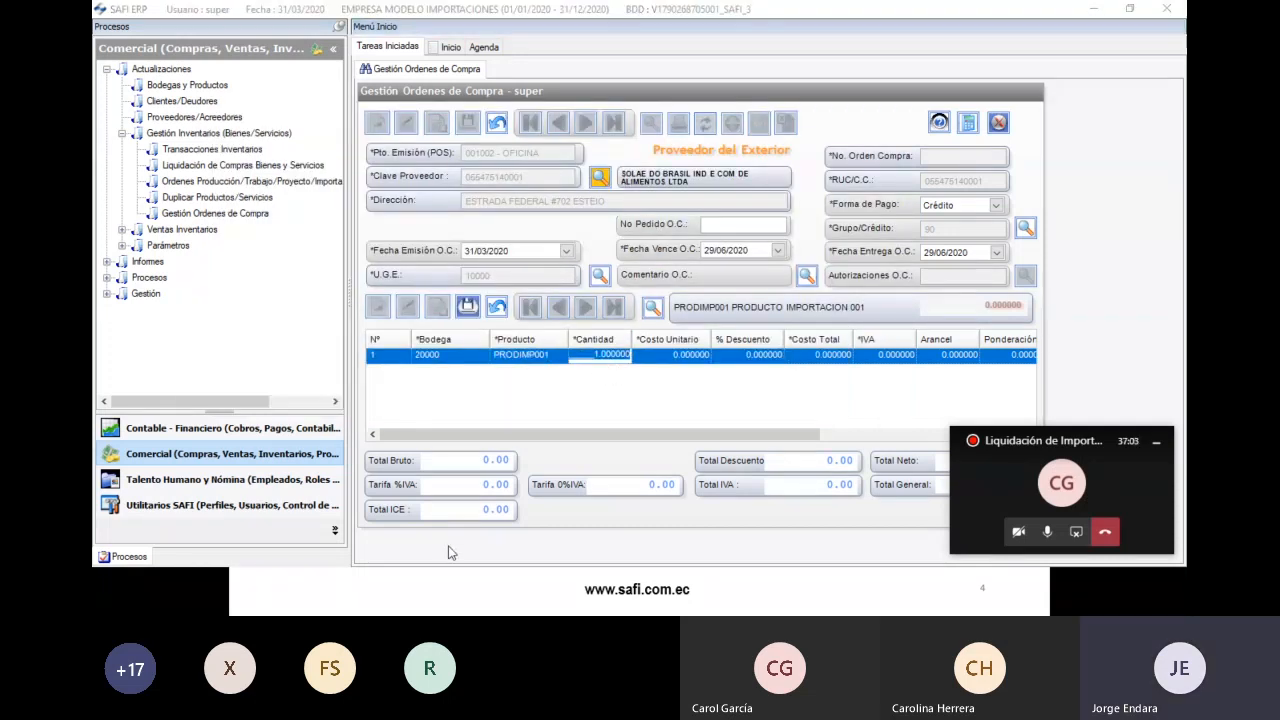
key("alt+Tab")
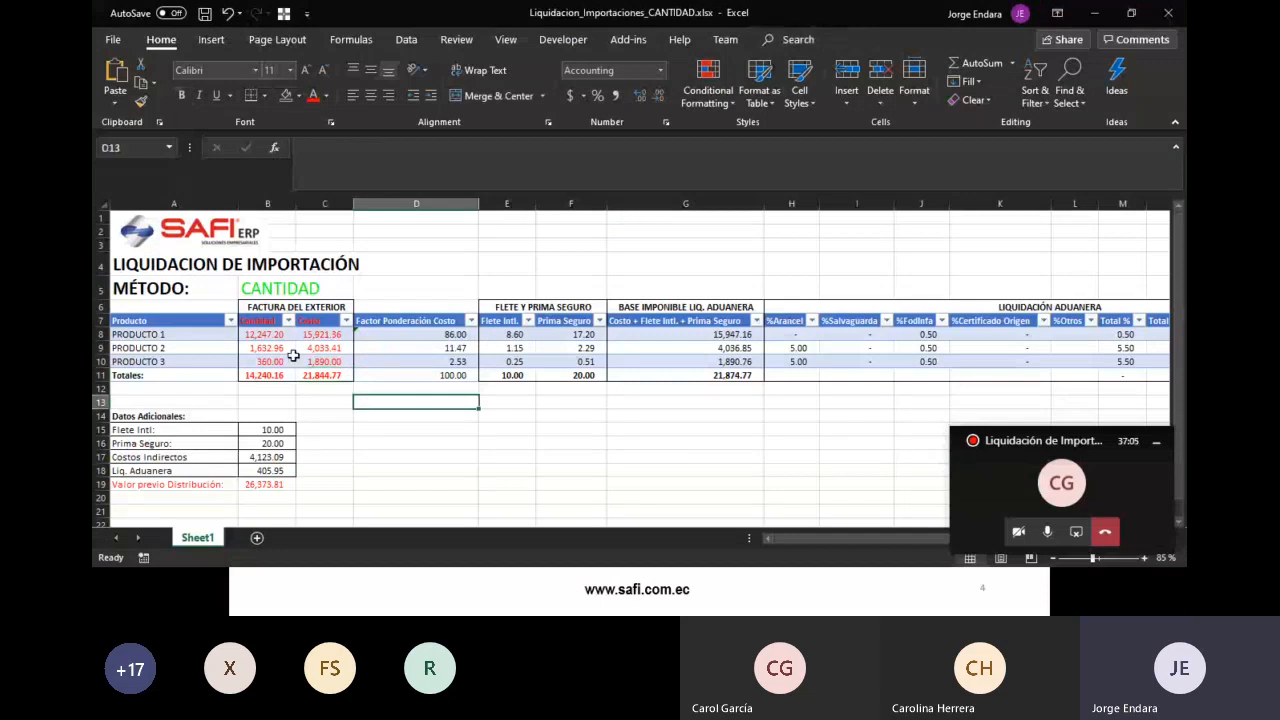
- Enter quantity 12,247.2 from cell B8 on the PRODIMP001 line
left_click(268, 334)
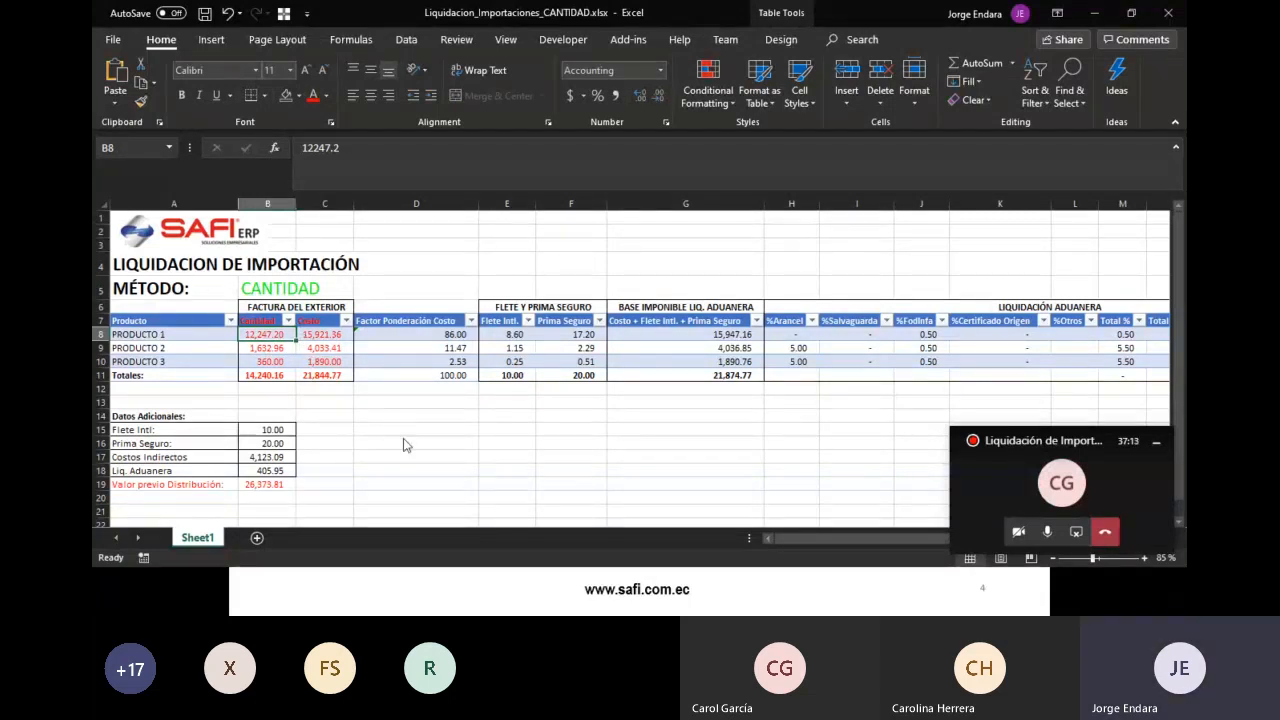
key("alt+Tab")
type("12247.2")
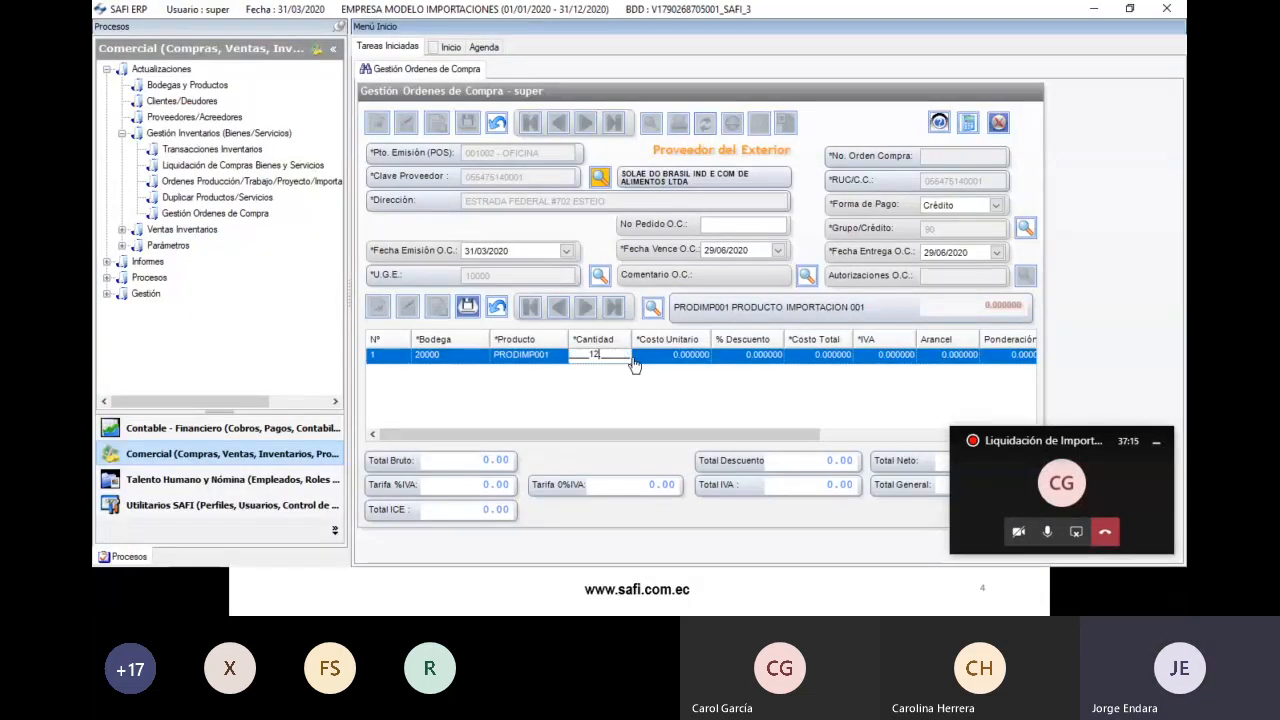
key("Tab")
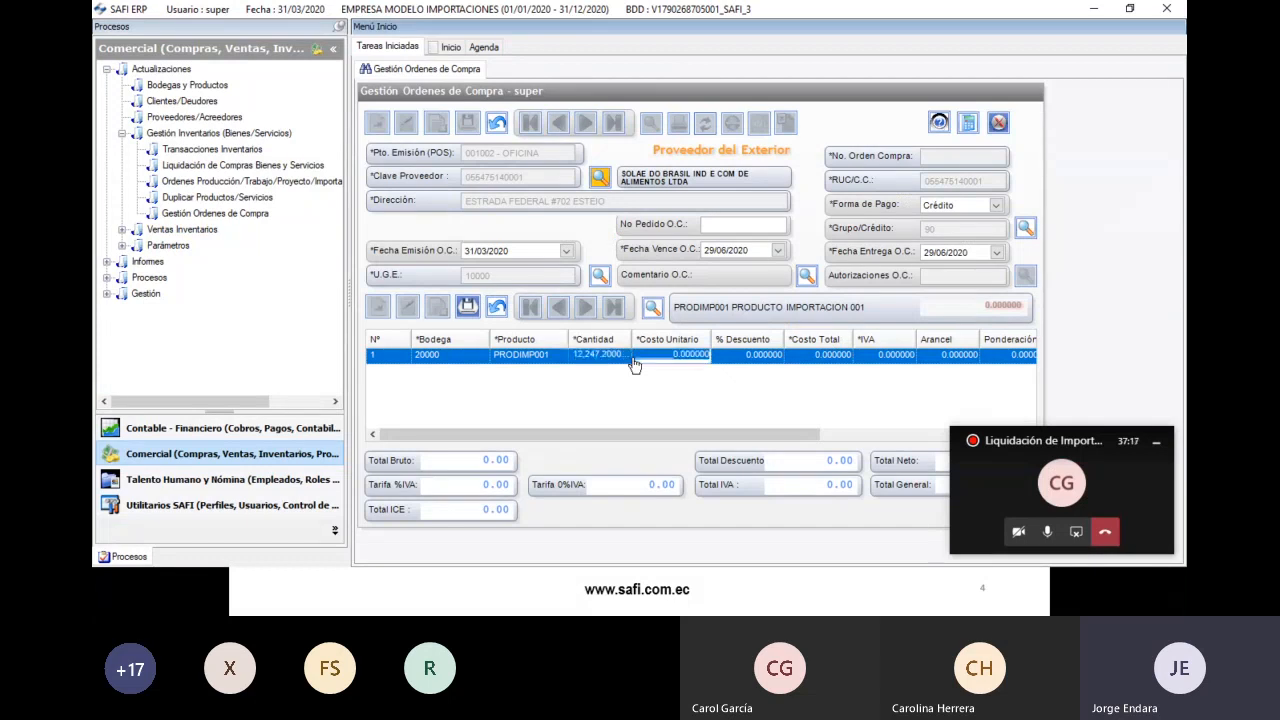
key("Tab")
- Enter the line's total cost of 15,921.36 from cell C8
key("alt+Tab")
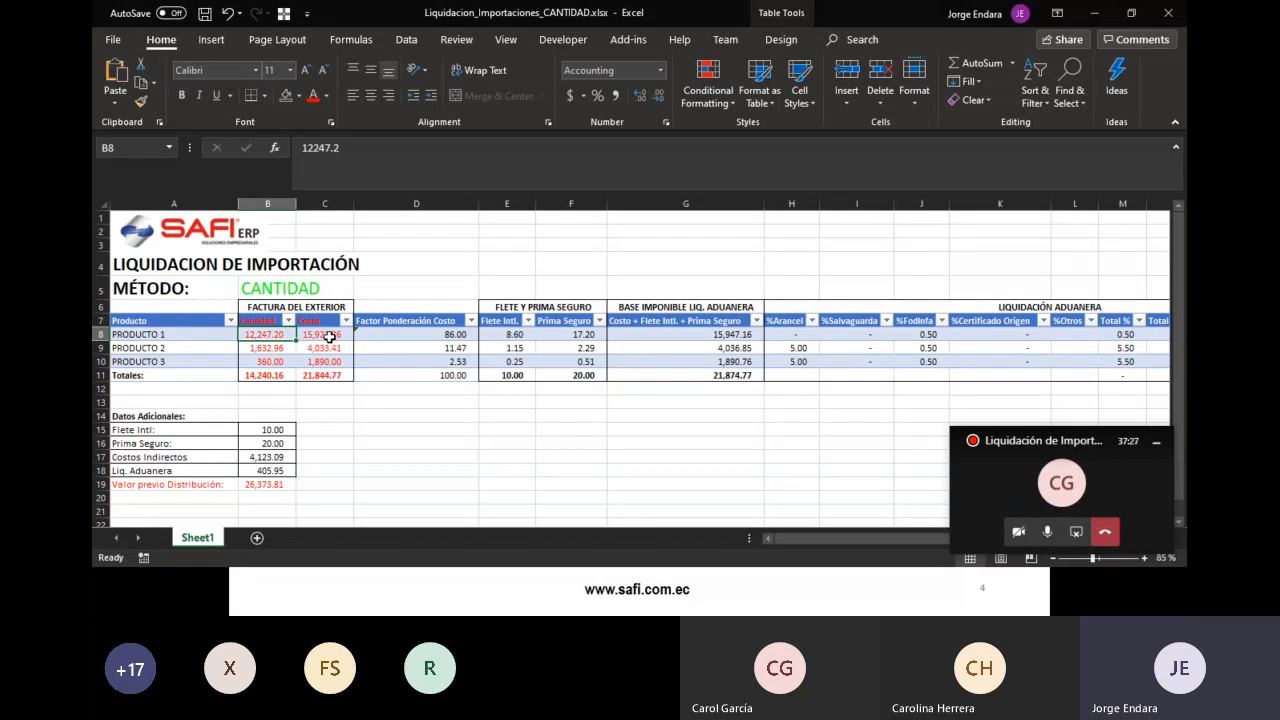
left_click(331, 336)
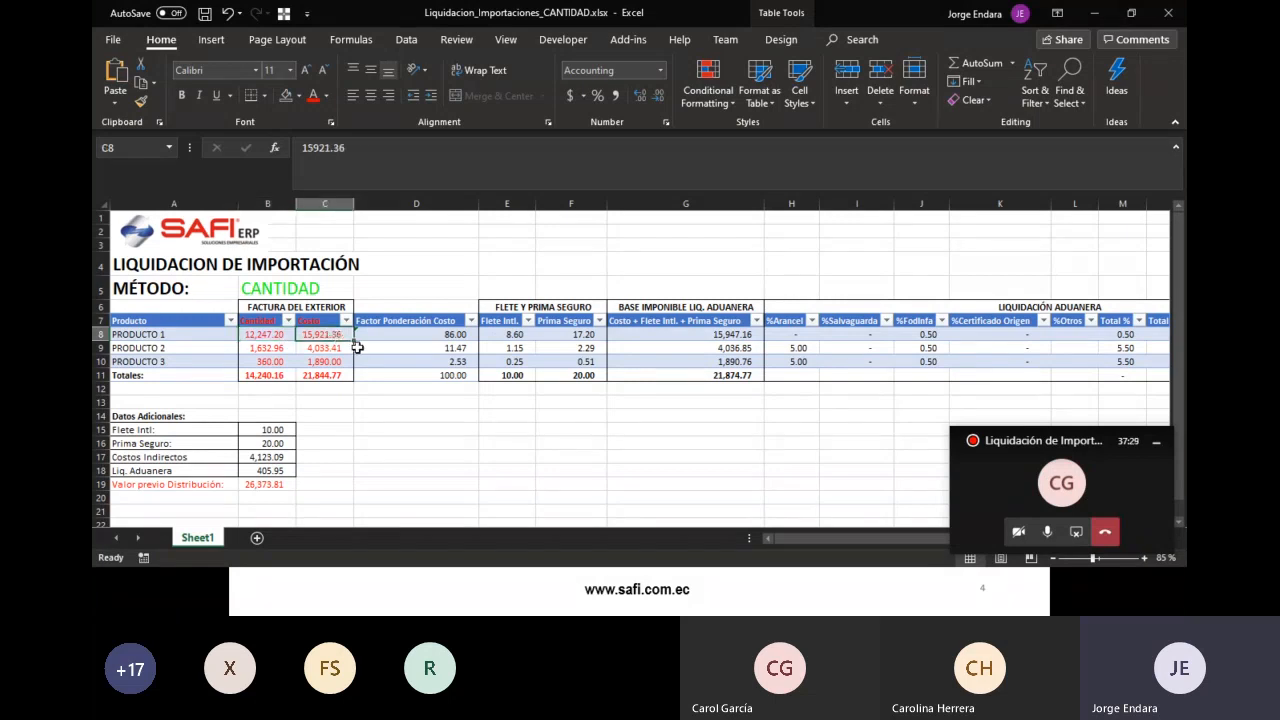
key("alt+Tab")
type("15,921.")
key("shift+Right")
key("shift+Right")
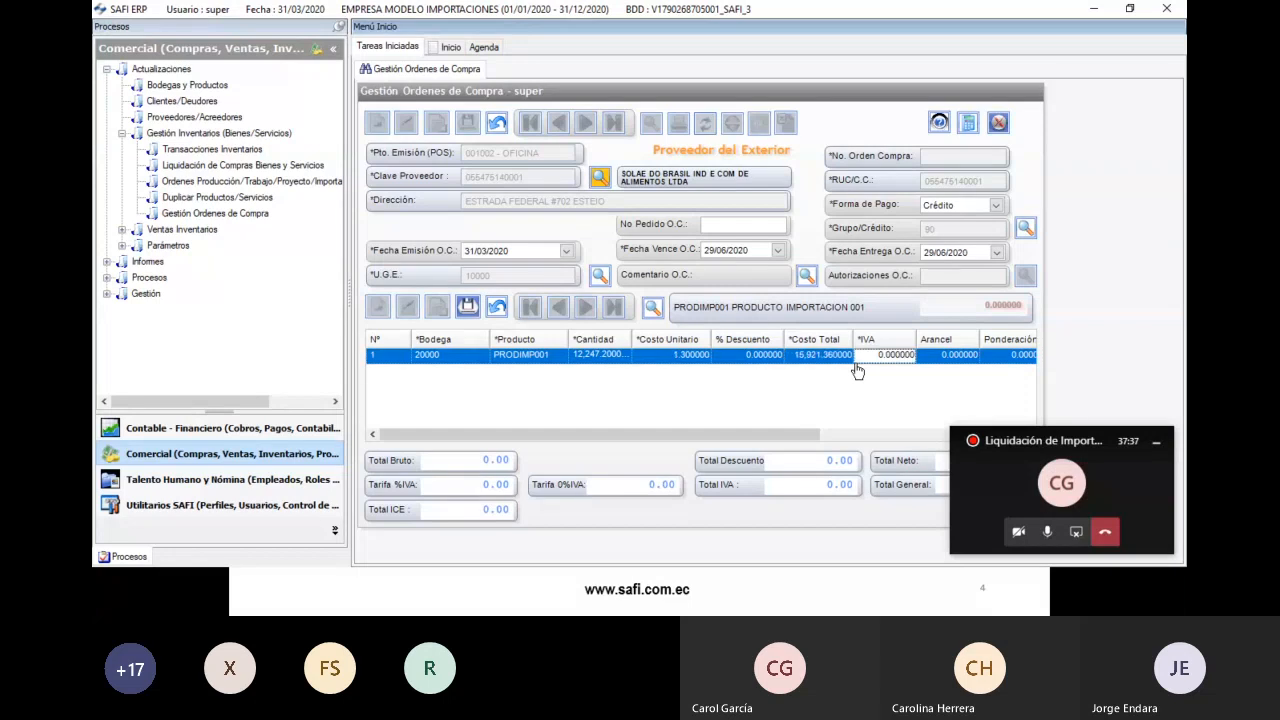
key("Return")
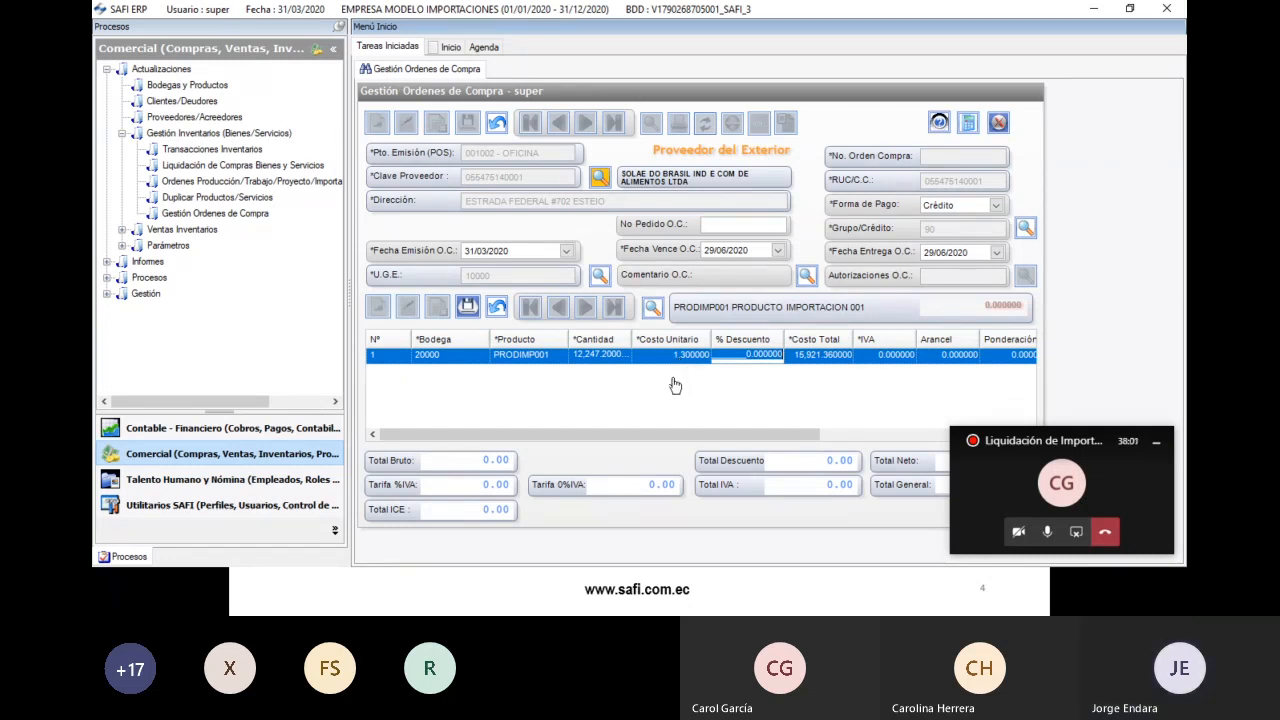
- Check the line's Fodinfa value, then save the PRODIMP001 line for a 15,921.36 gross total
left_click_drag(641, 439, 773, 430)
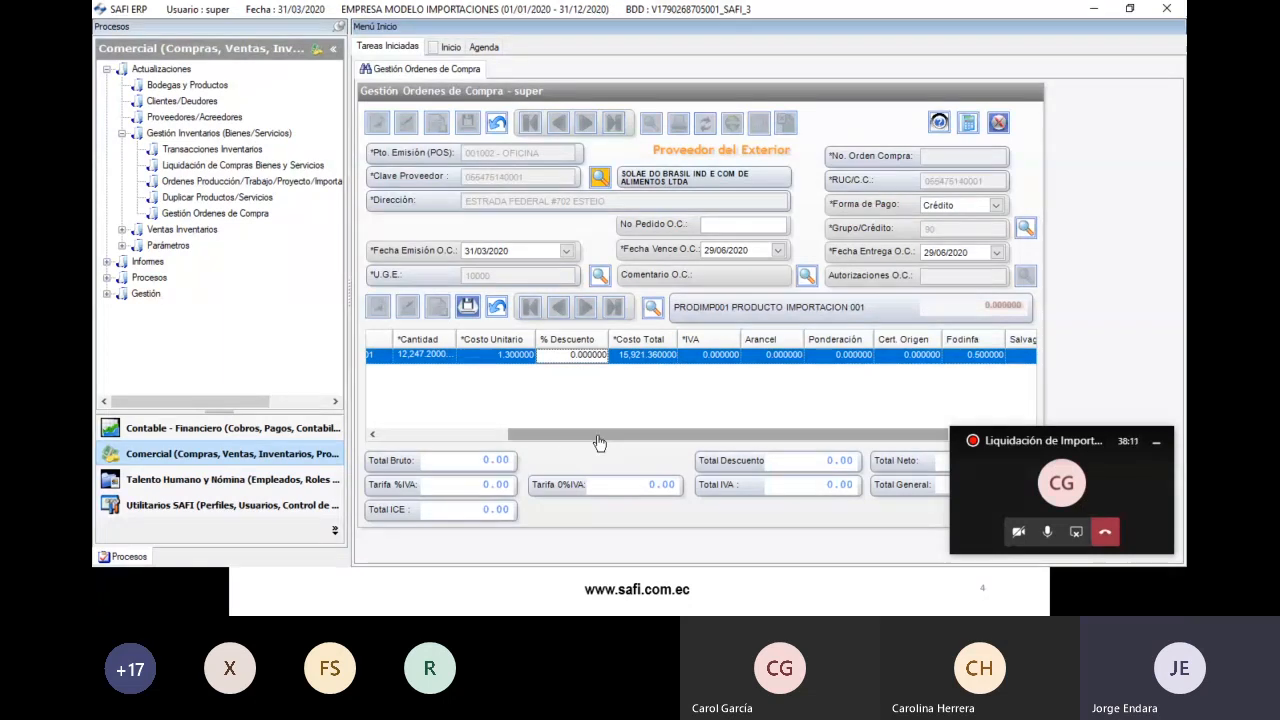
left_click_drag(609, 446, 695, 444)
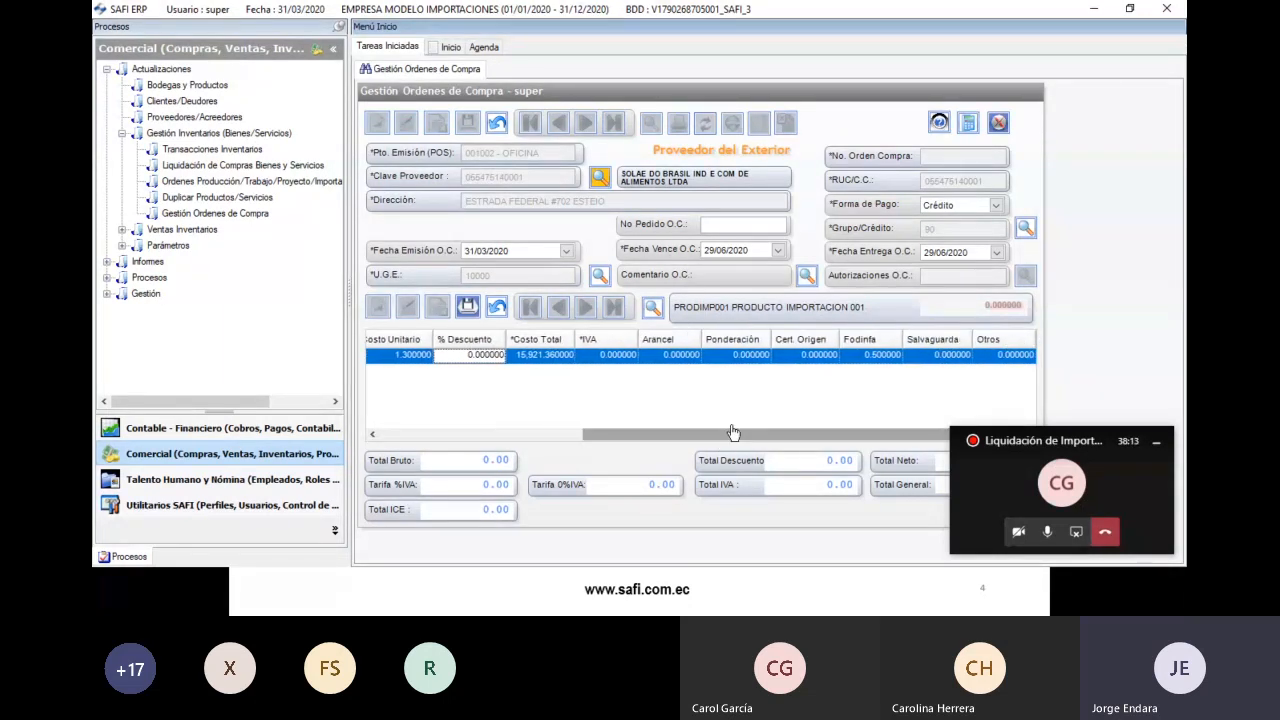
left_click(871, 358)
left_click_drag(854, 356, 904, 357)
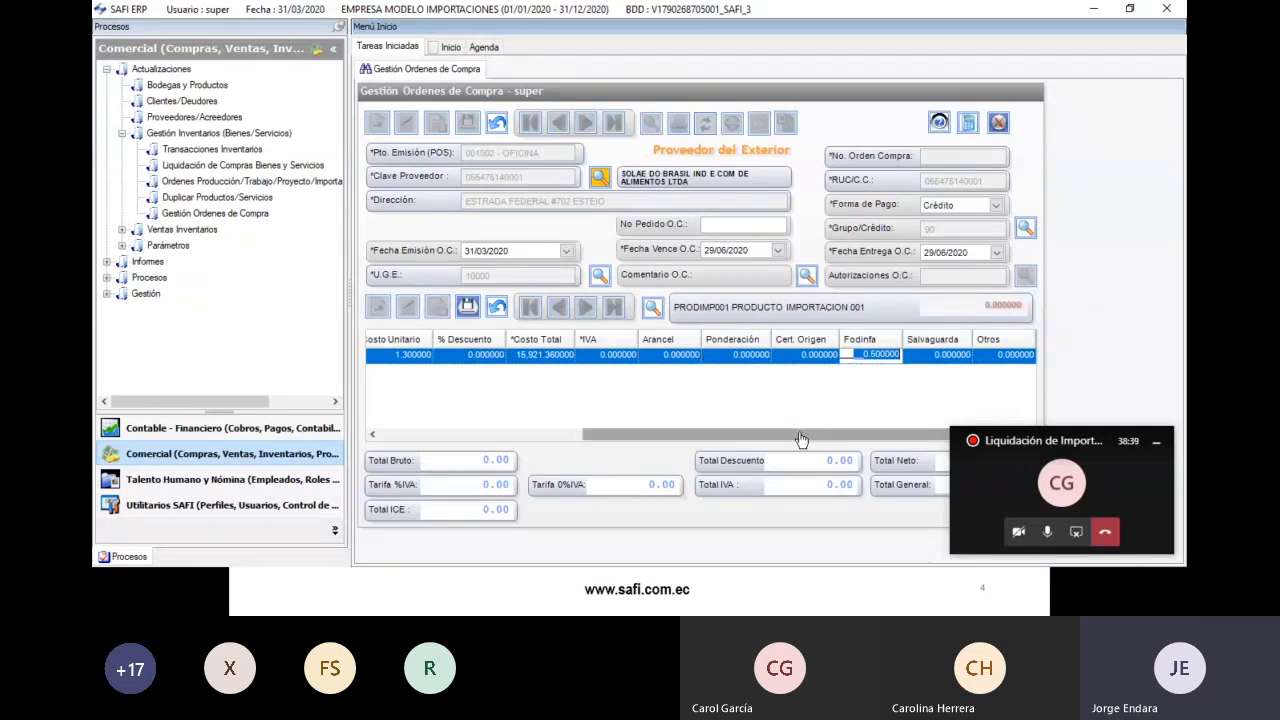
left_click_drag(676, 438, 430, 428)
left_click(468, 306)
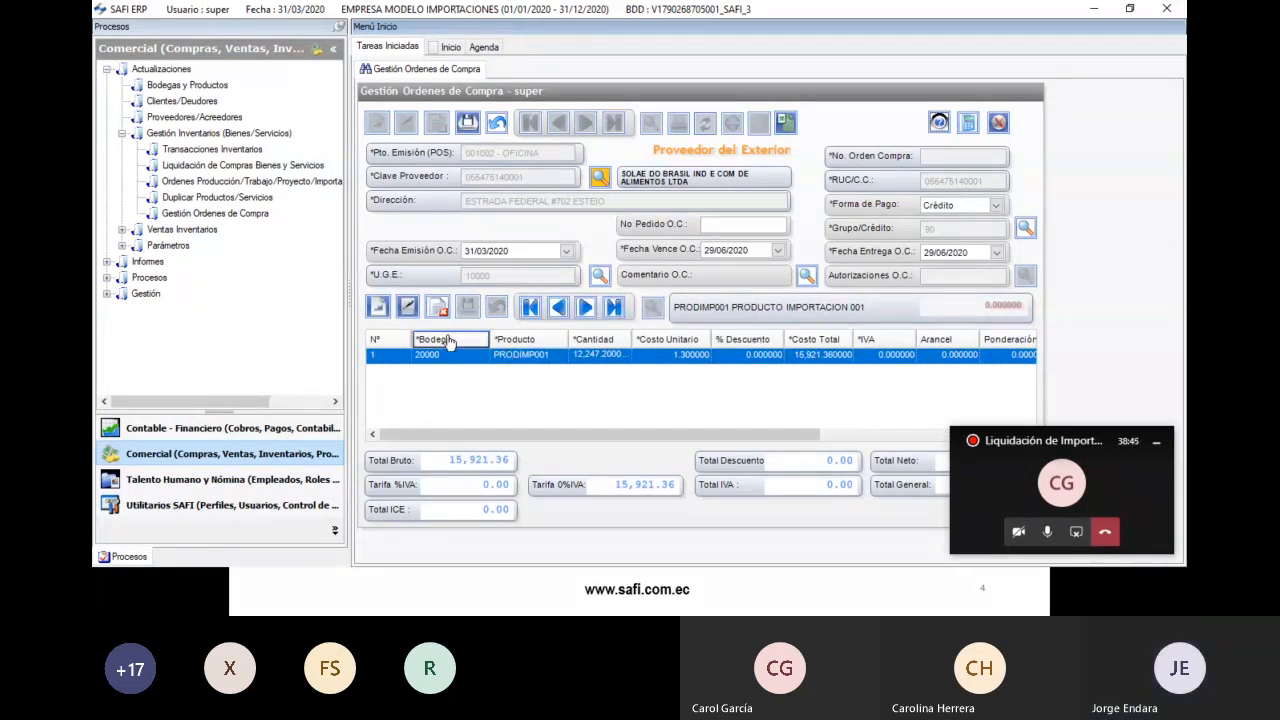
- Add a second order line in warehouse 20000 for product PRODIMP002
left_click(377, 306)
double_click(437, 371)
double_click(310, 238)
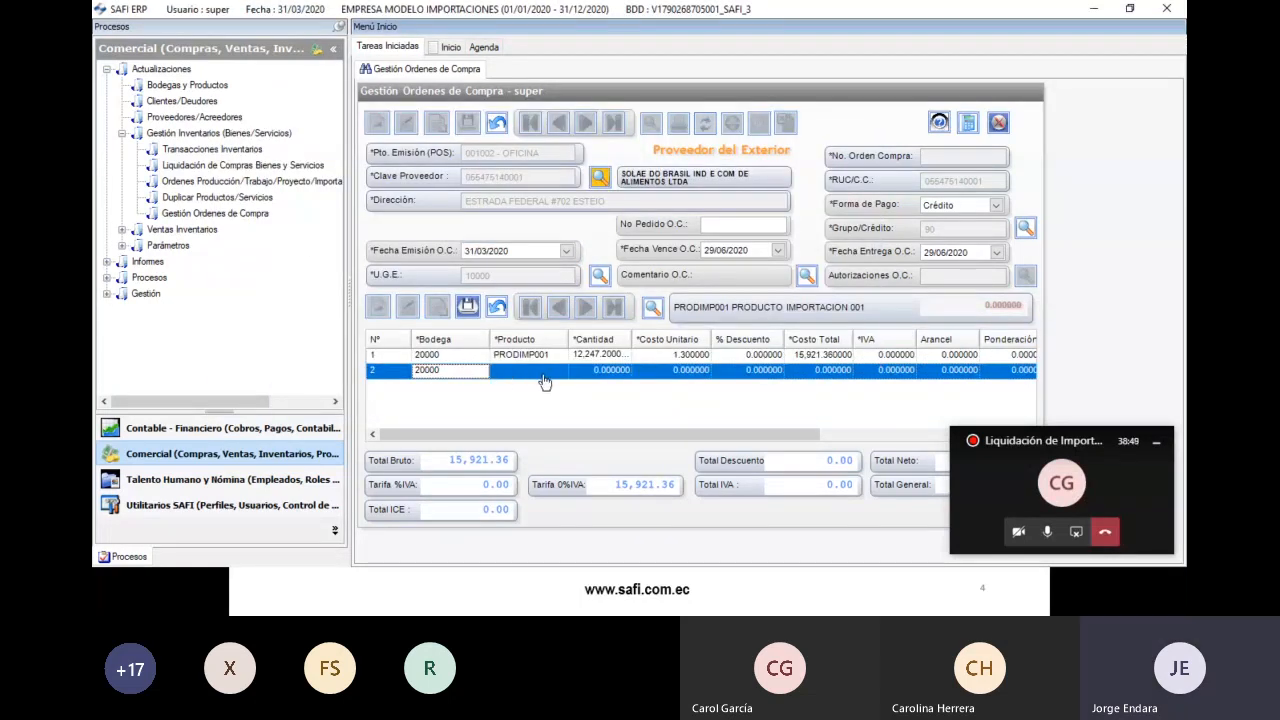
left_click(546, 372)
type("PR")
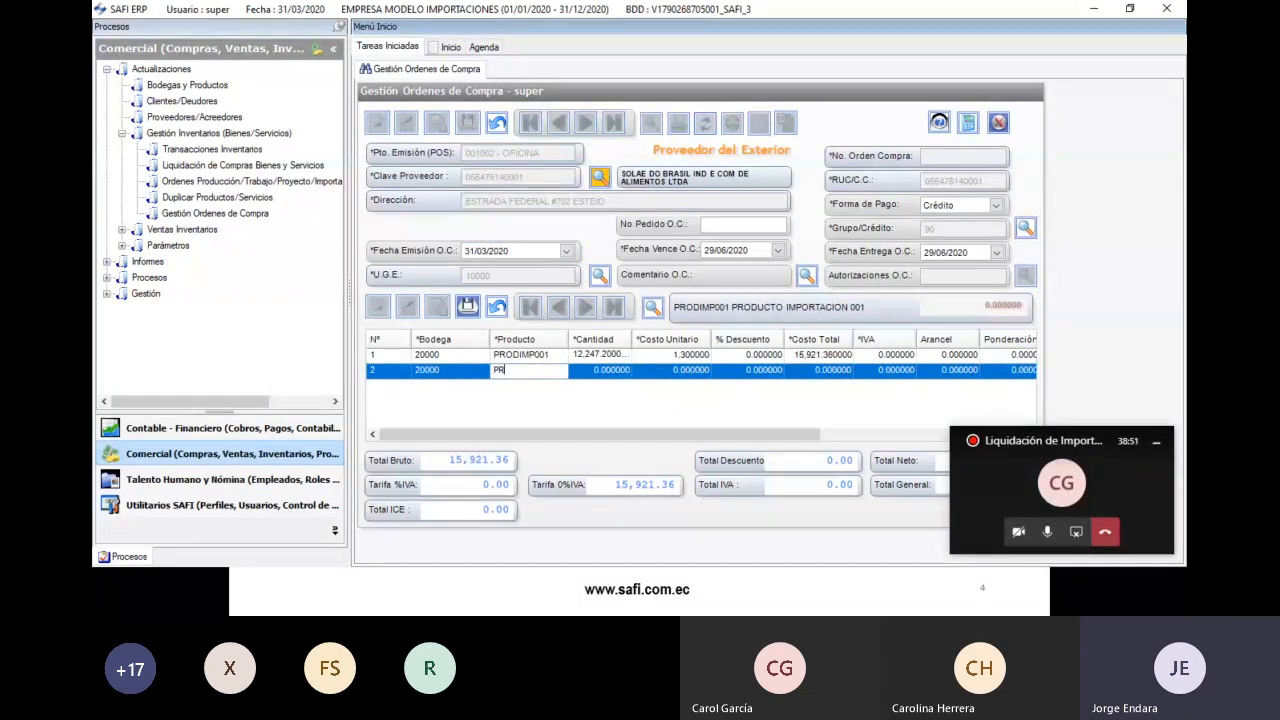
type("DIMP")
key("BackSpace")
key("BackSpace")
key("BackSpace")
type("ODIMP002")
key("Return")
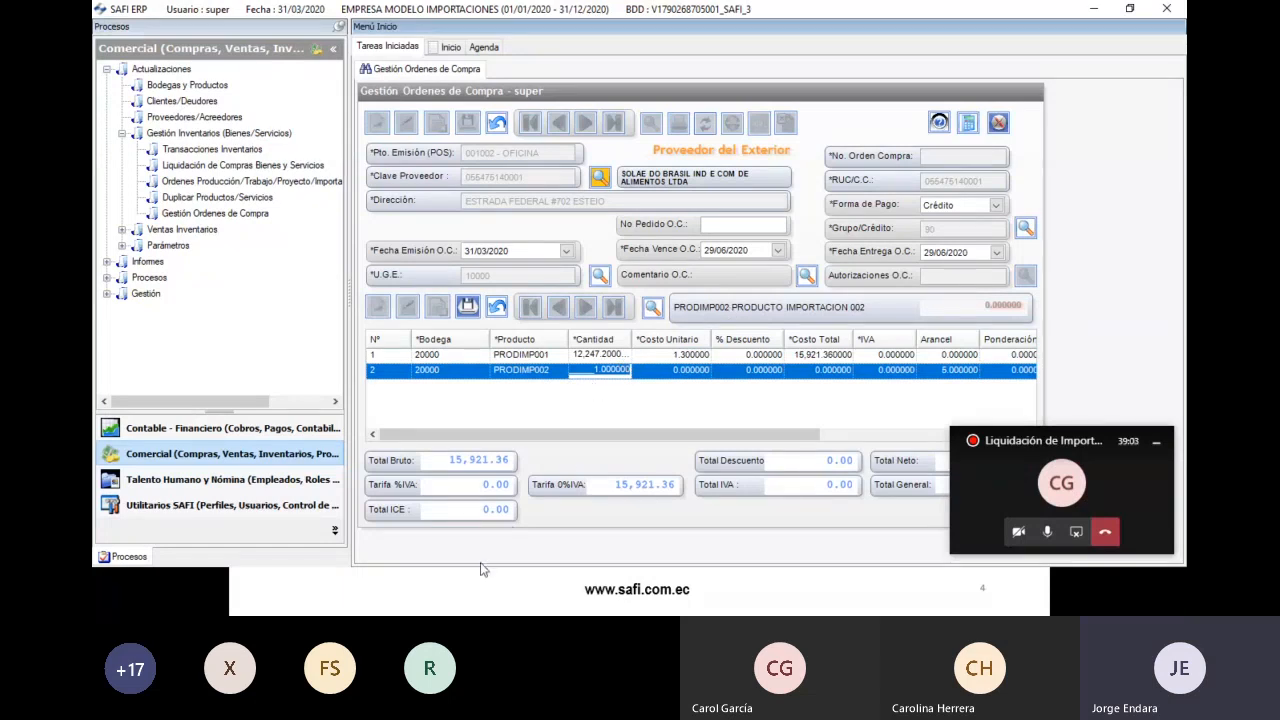
- Enter quantity 1,632.96 from cell B9 on the PRODIMP002 line
key("alt+Tab")
left_click(281, 348)
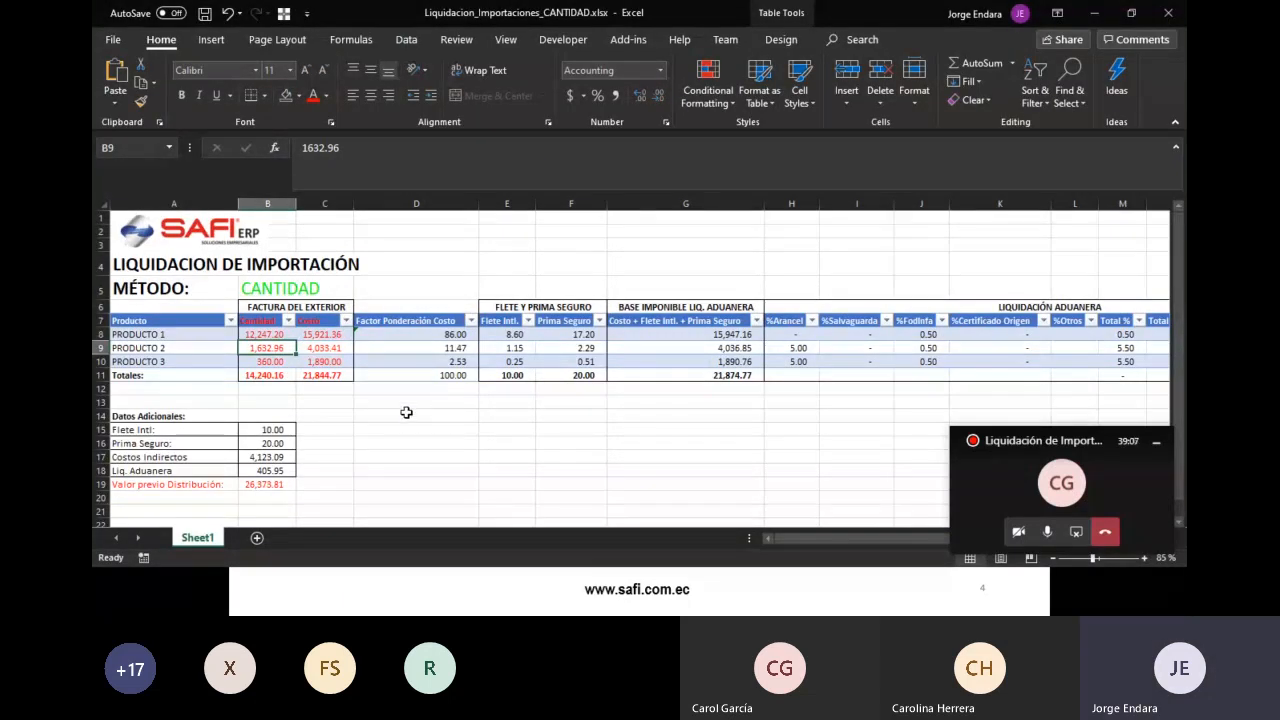
key("alt+Tab")
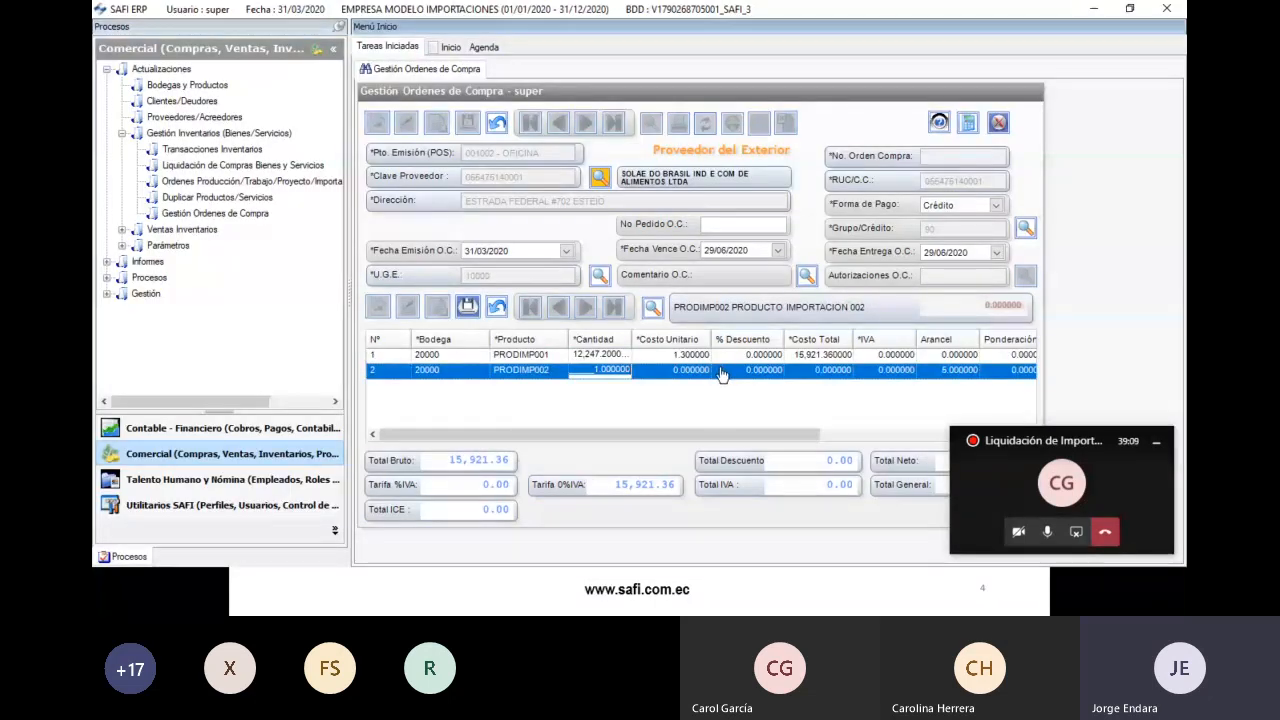
key("alt+Tab")
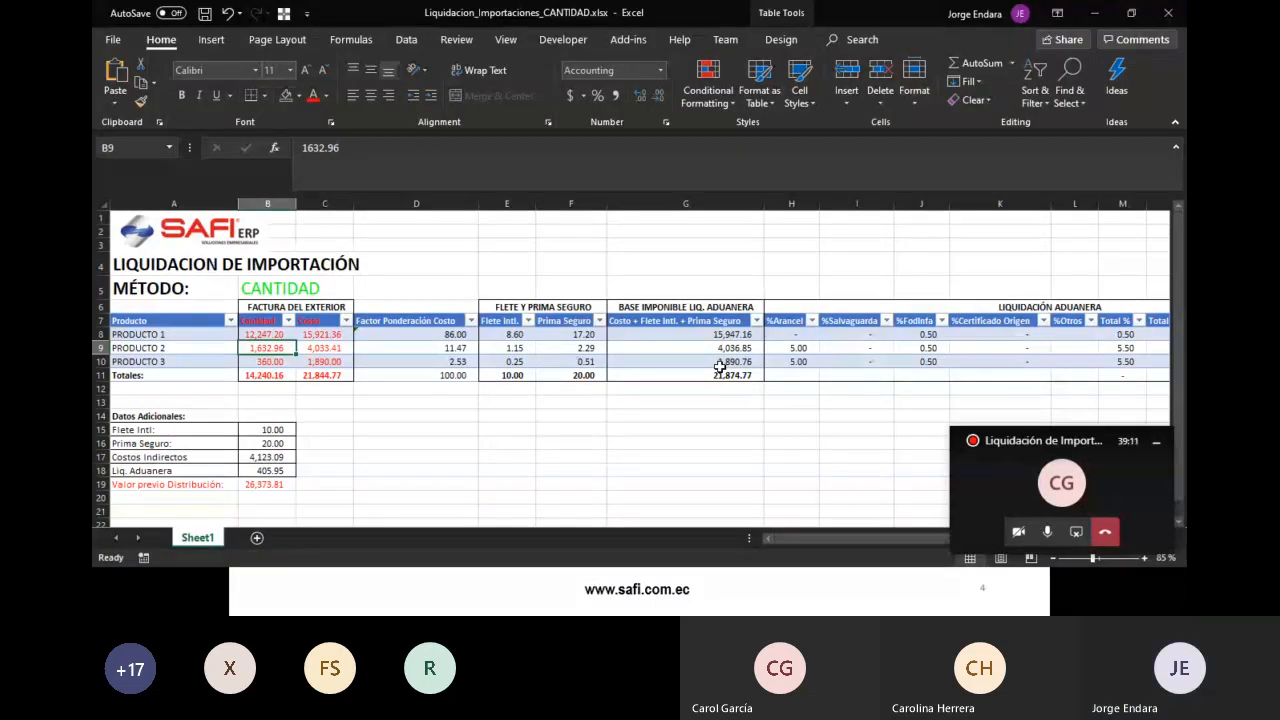
key("alt+Tab")
type("1,632.96")
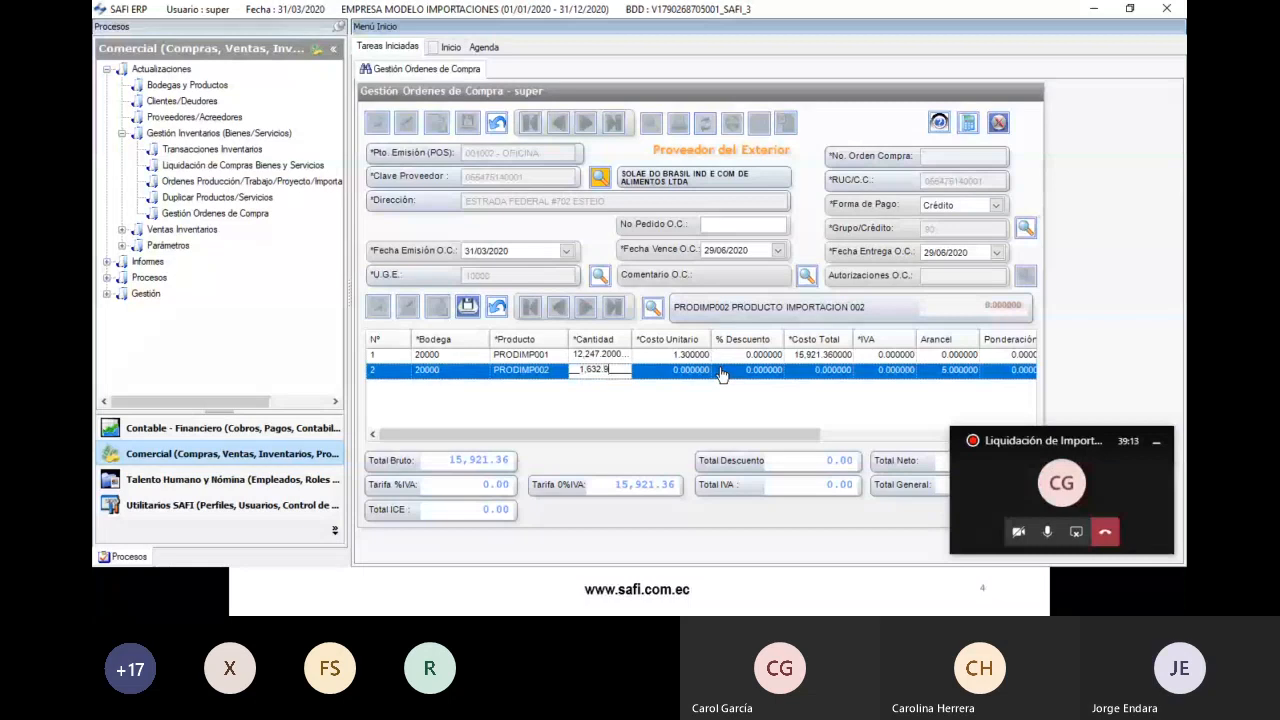
key("alt+Tab")
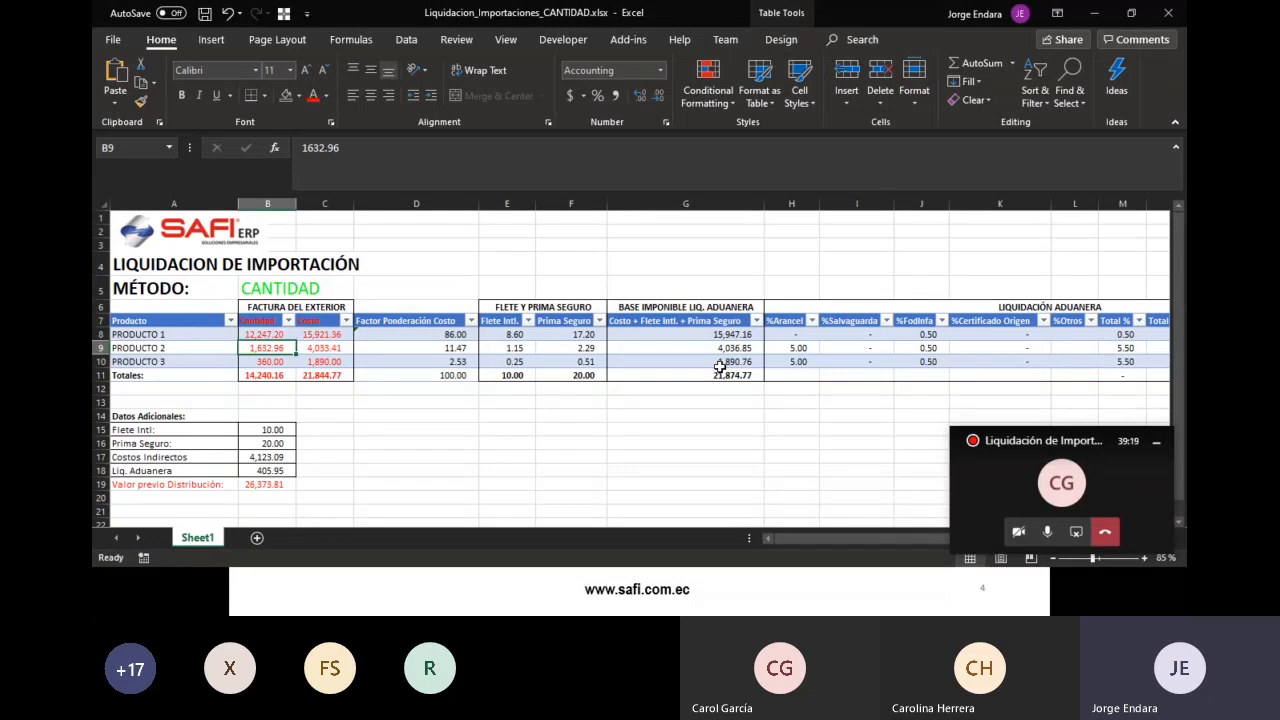
key("alt+Tab")
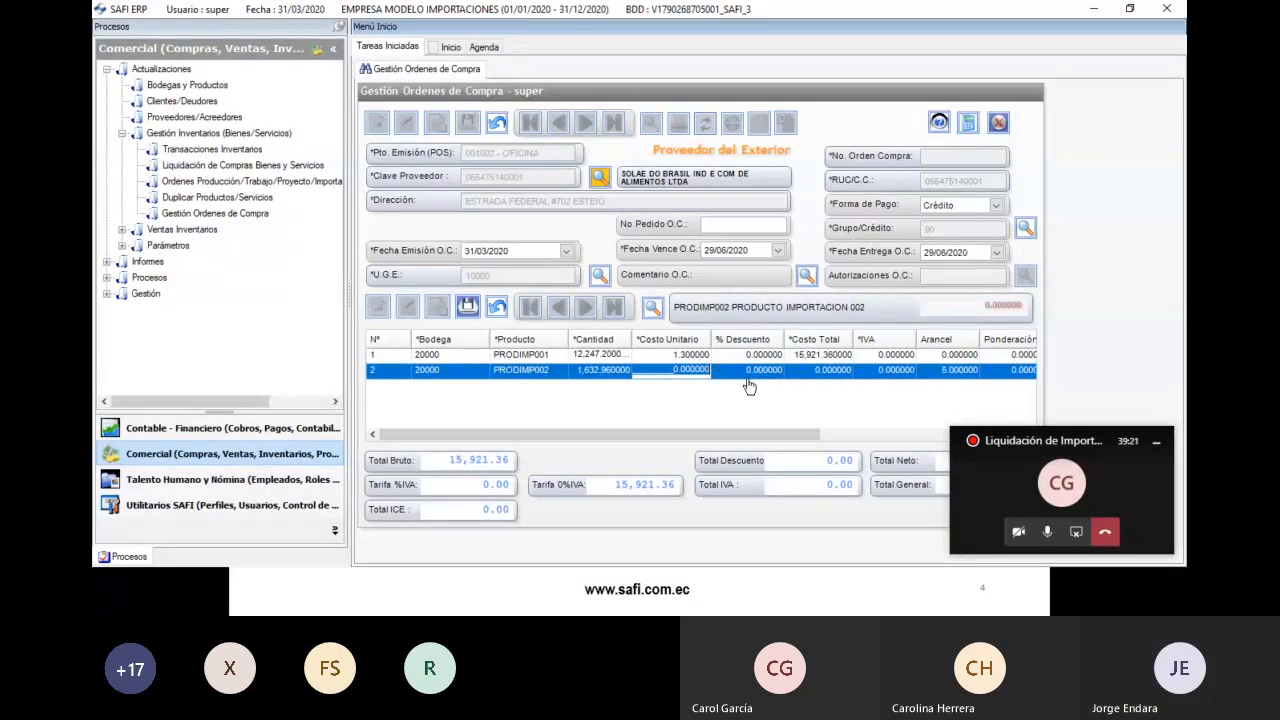
- Enter total cost 4,033.41 and save the PRODIMP002 line
key("Tab")
key("Tab")
type("4.033.4")
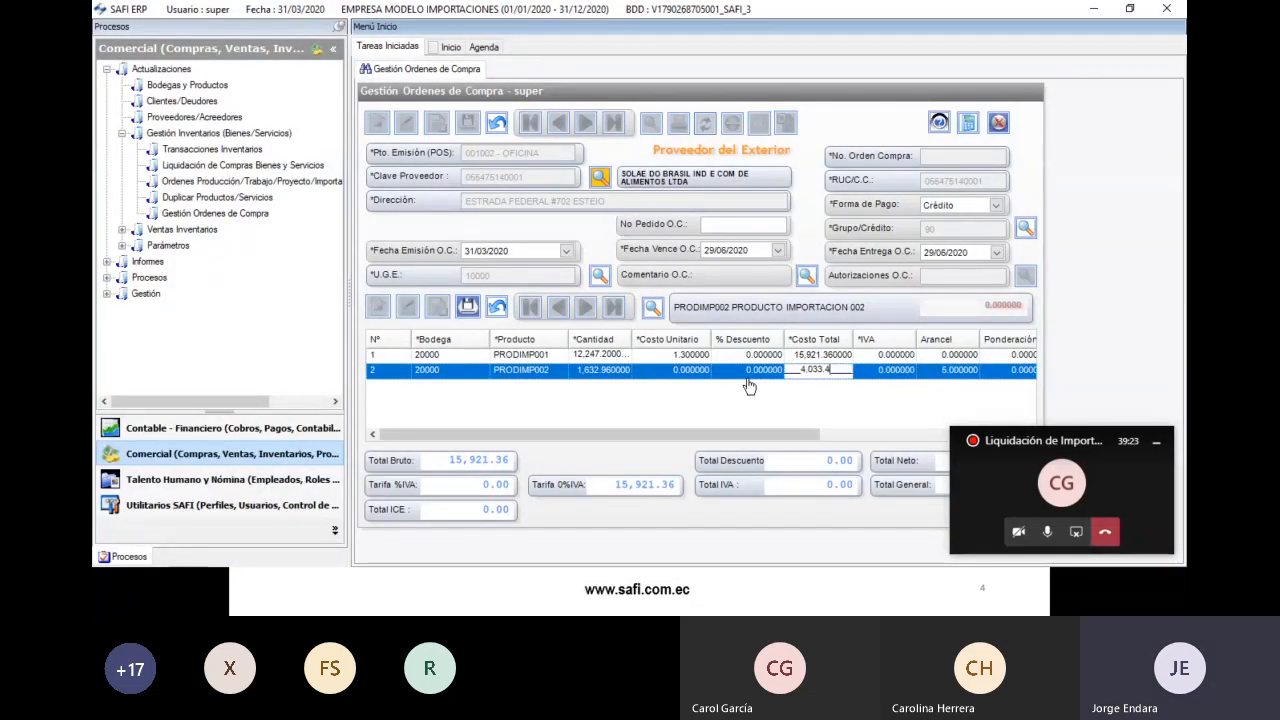
type("1")
key("Tab")
left_click_drag(765, 432, 834, 434)
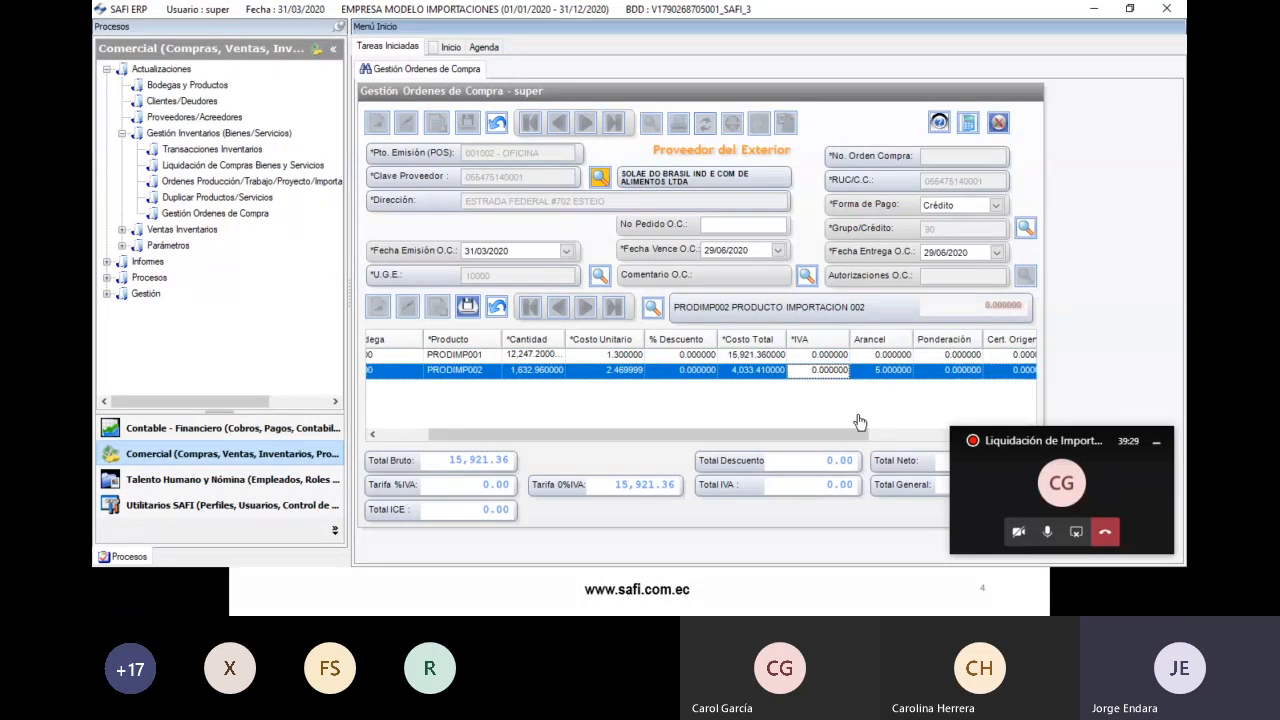
left_click_drag(849, 437, 700, 440)
left_click(465, 308)
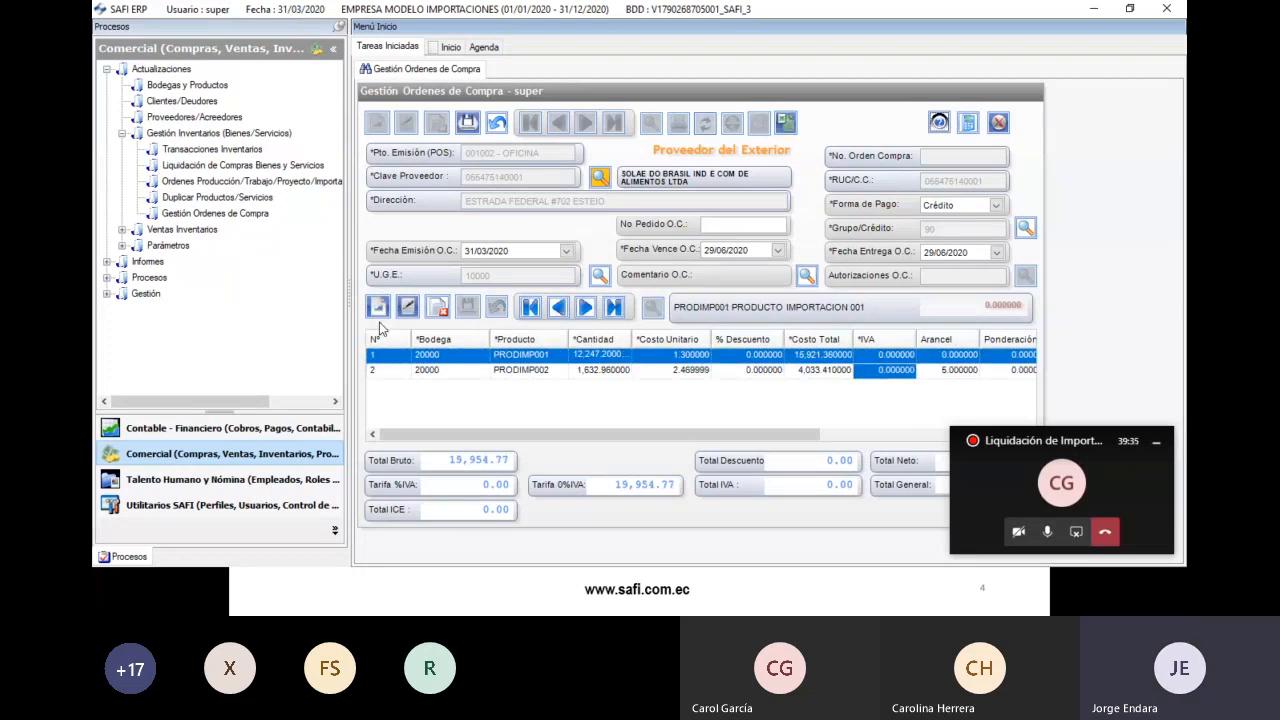
- Add a third line in warehouse 20000 for PRODIMP003 with quantity 360 from cell B10
double_click(333, 233)
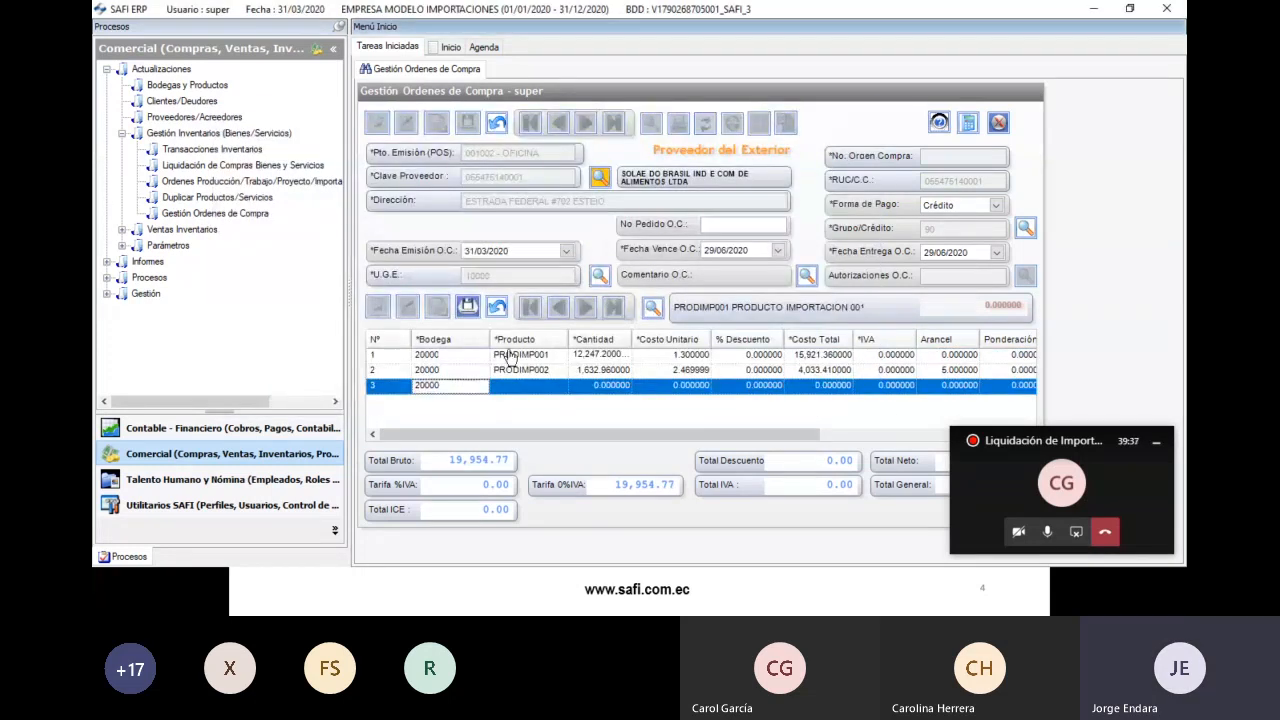
type("PROD")
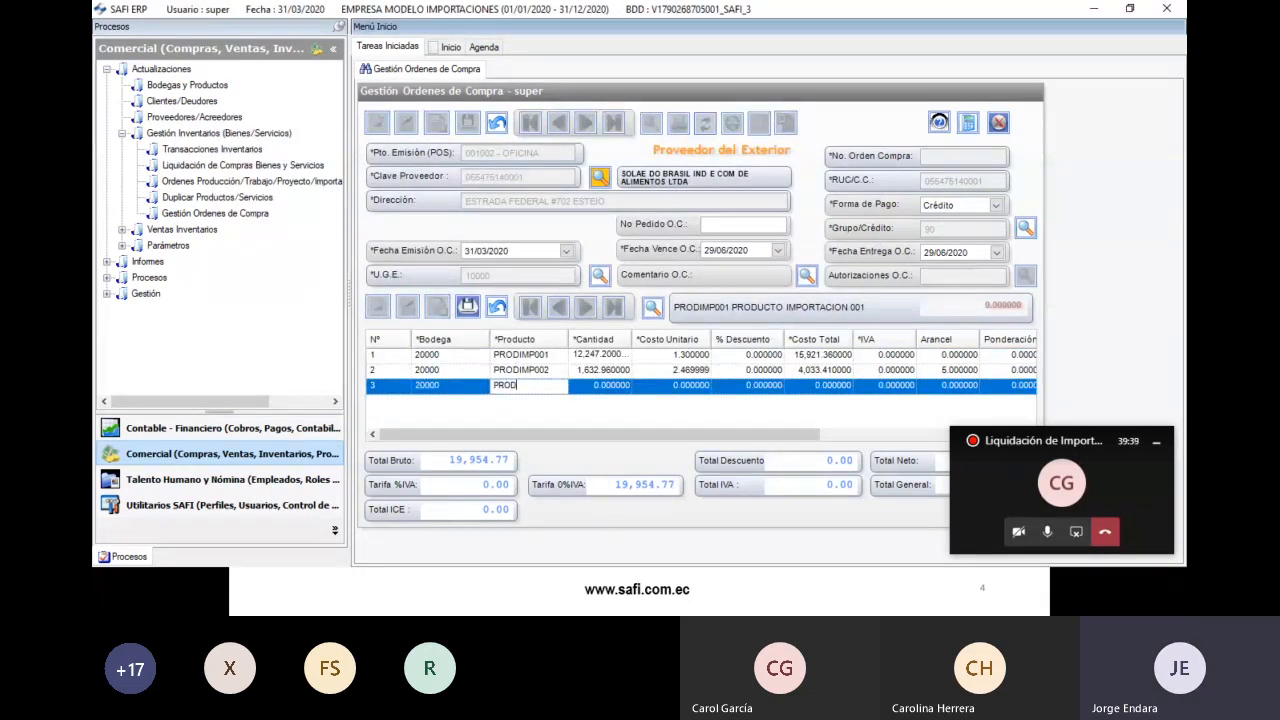
type("IMP003")
key("Return")
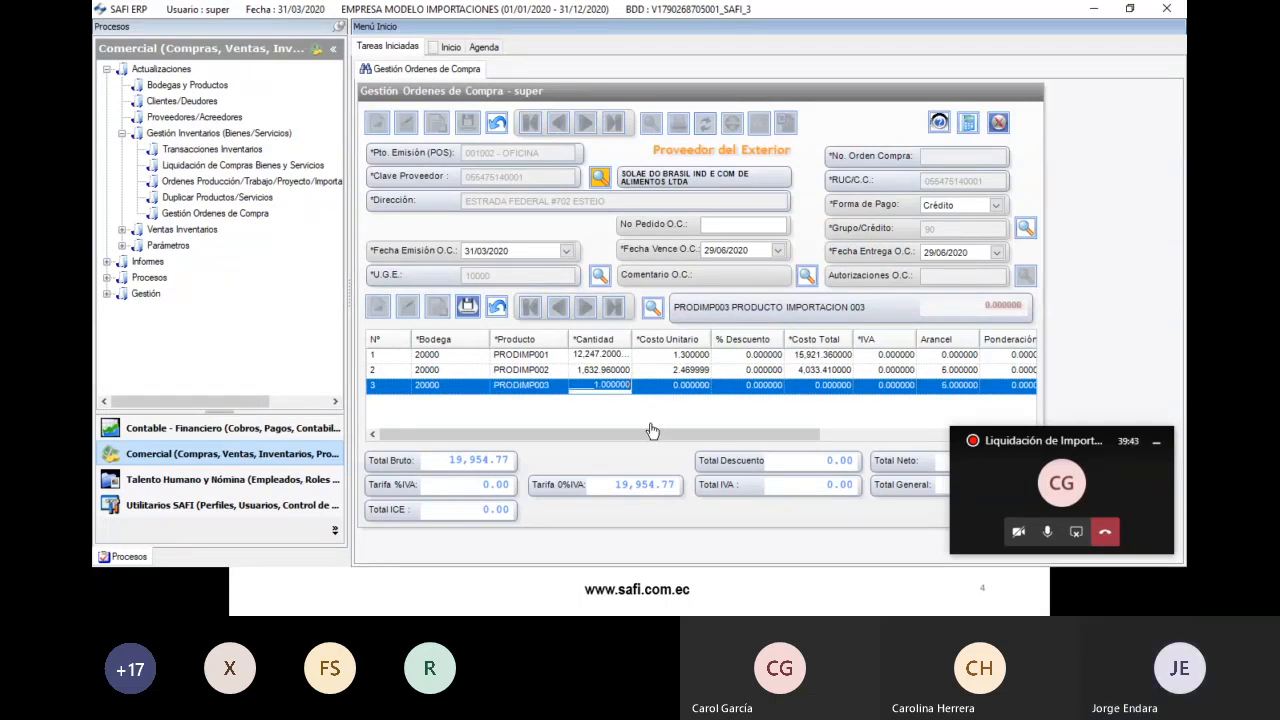
key("alt+Tab")
left_click(274, 364)
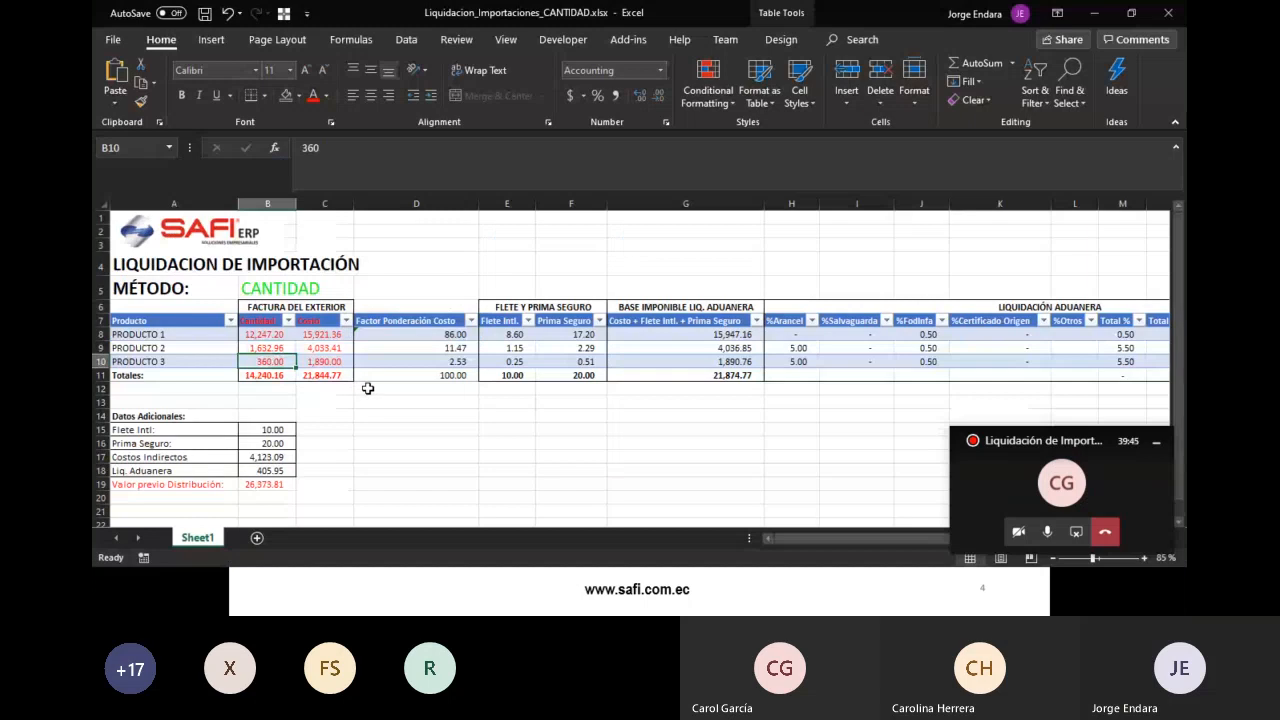
key("alt+Tab")
type("360")
key("Return")
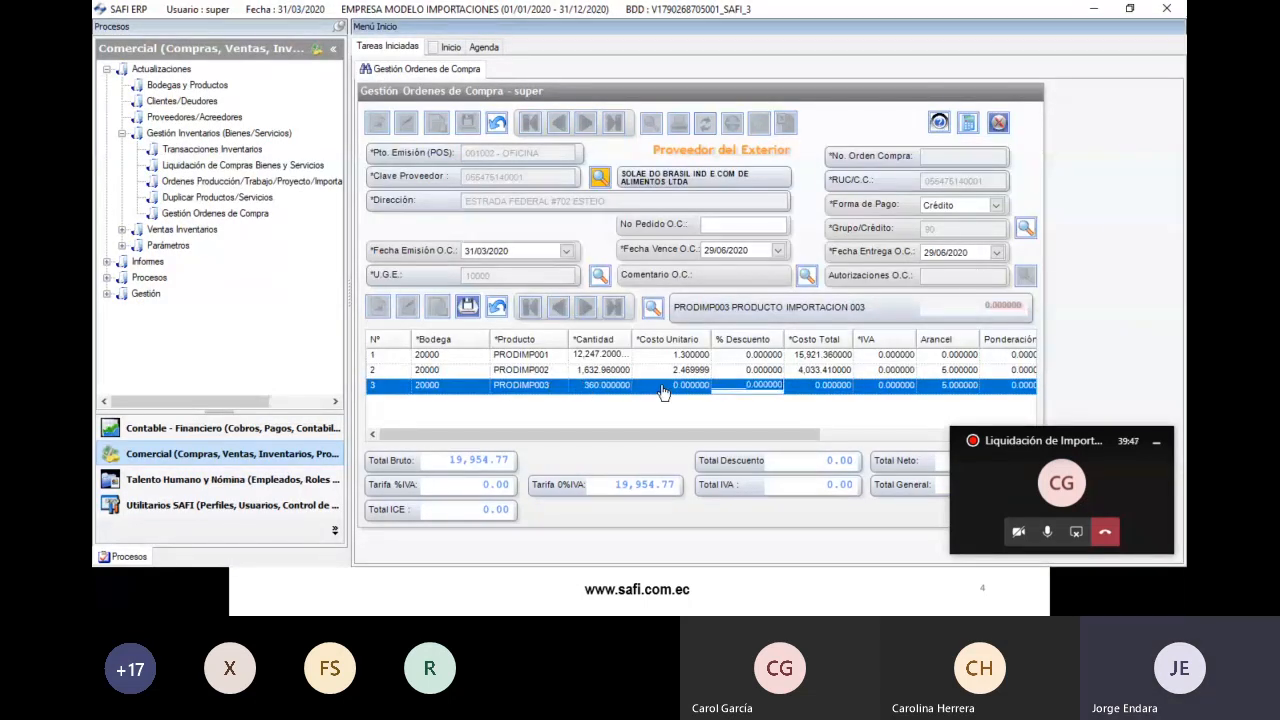
- Set the PRODIMP003 total cost to 1,890 and save the line
key("alt+Tab")
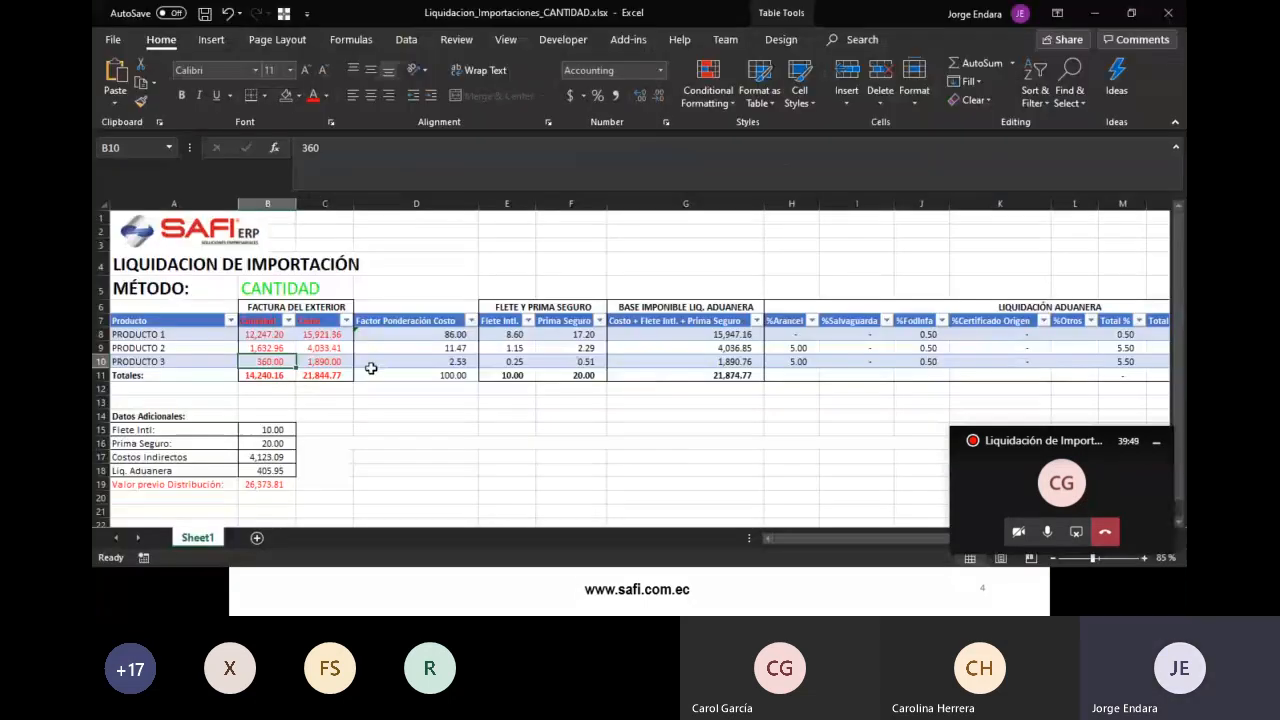
key("alt+Tab")
key("Return")
type("1,890")
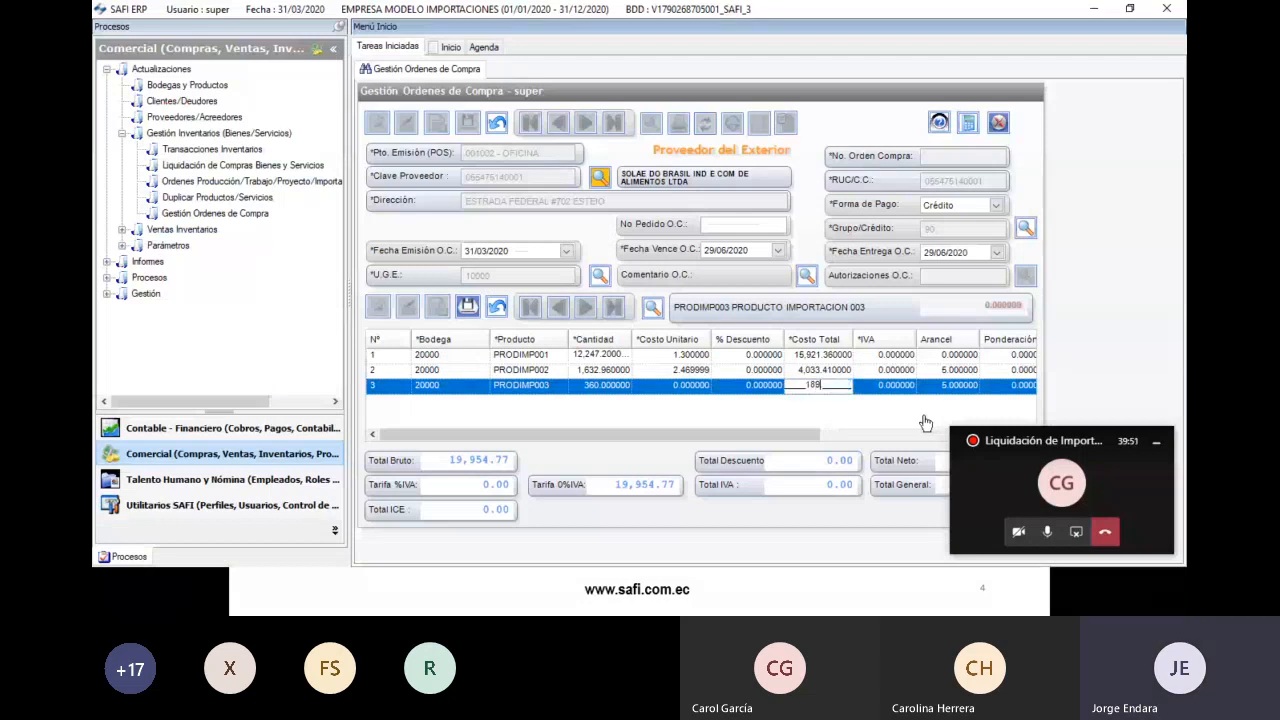
key("Return")
mouse_move(710, 434)
left_mouse_down()
mouse_move(750, 438)
mouse_move(712, 437)
left_mouse_up()
left_click(466, 306)
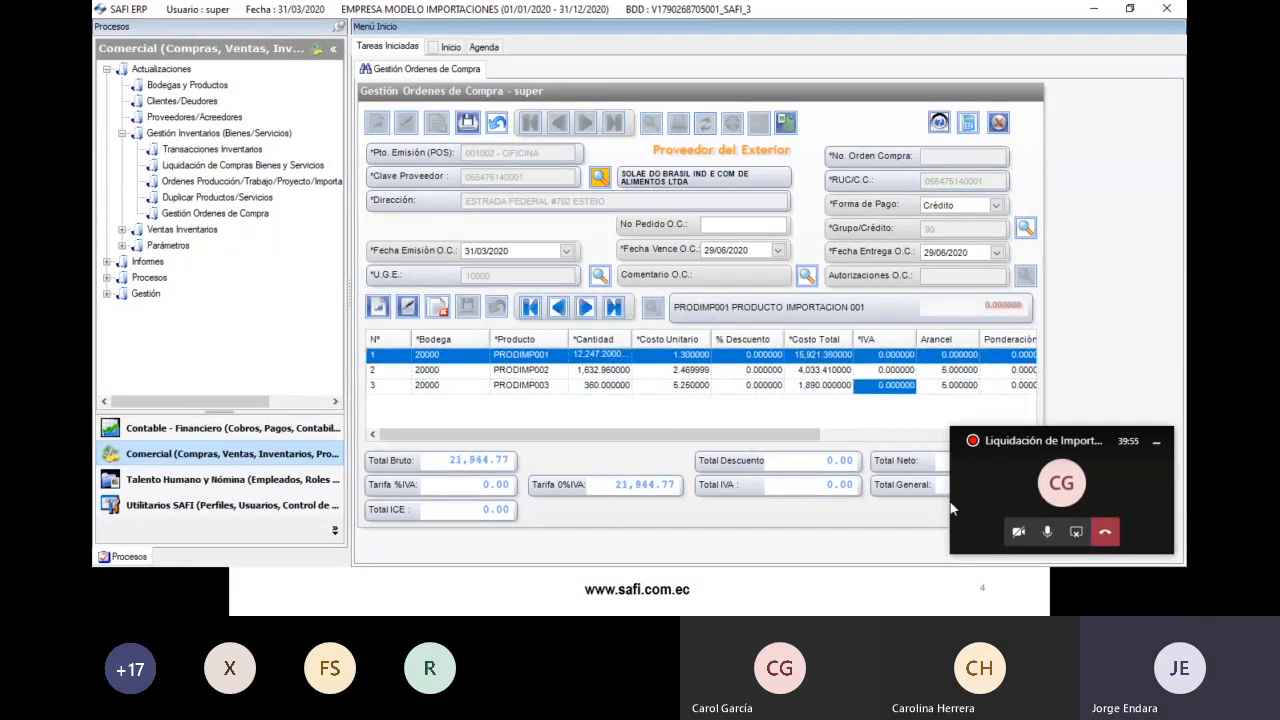
left_click(1156, 441)
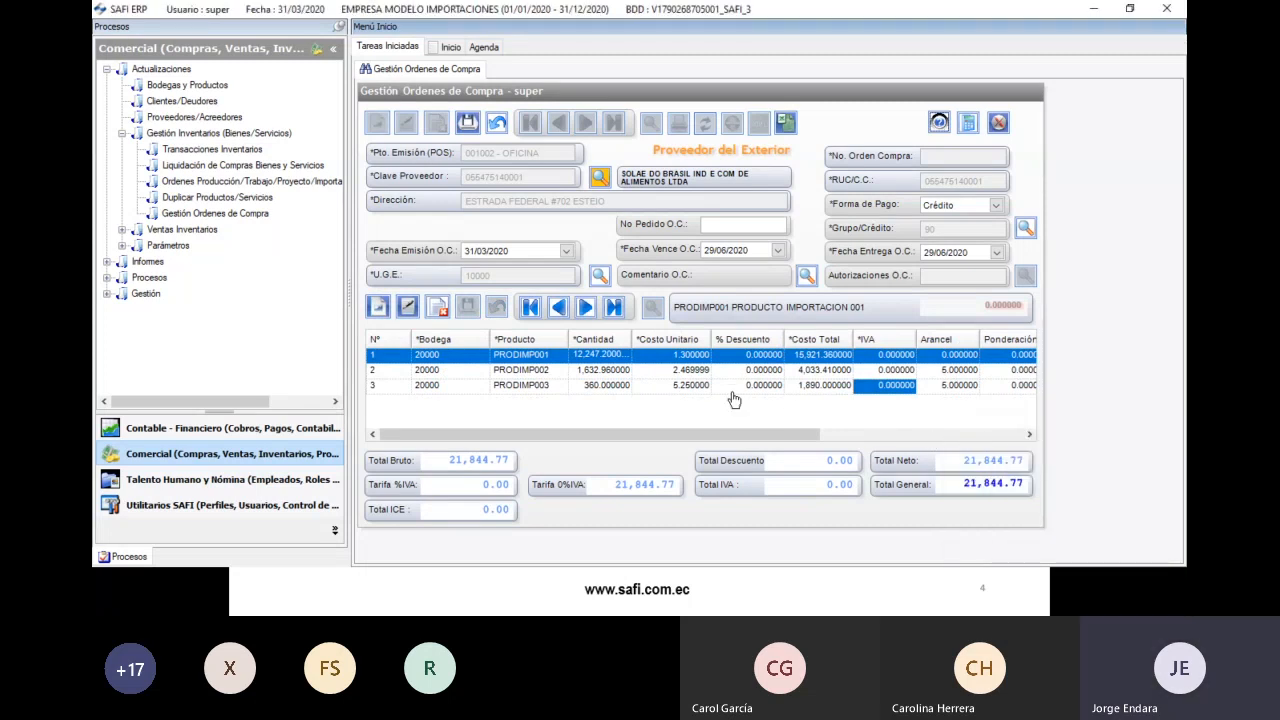
left_click_drag(713, 434, 683, 432)
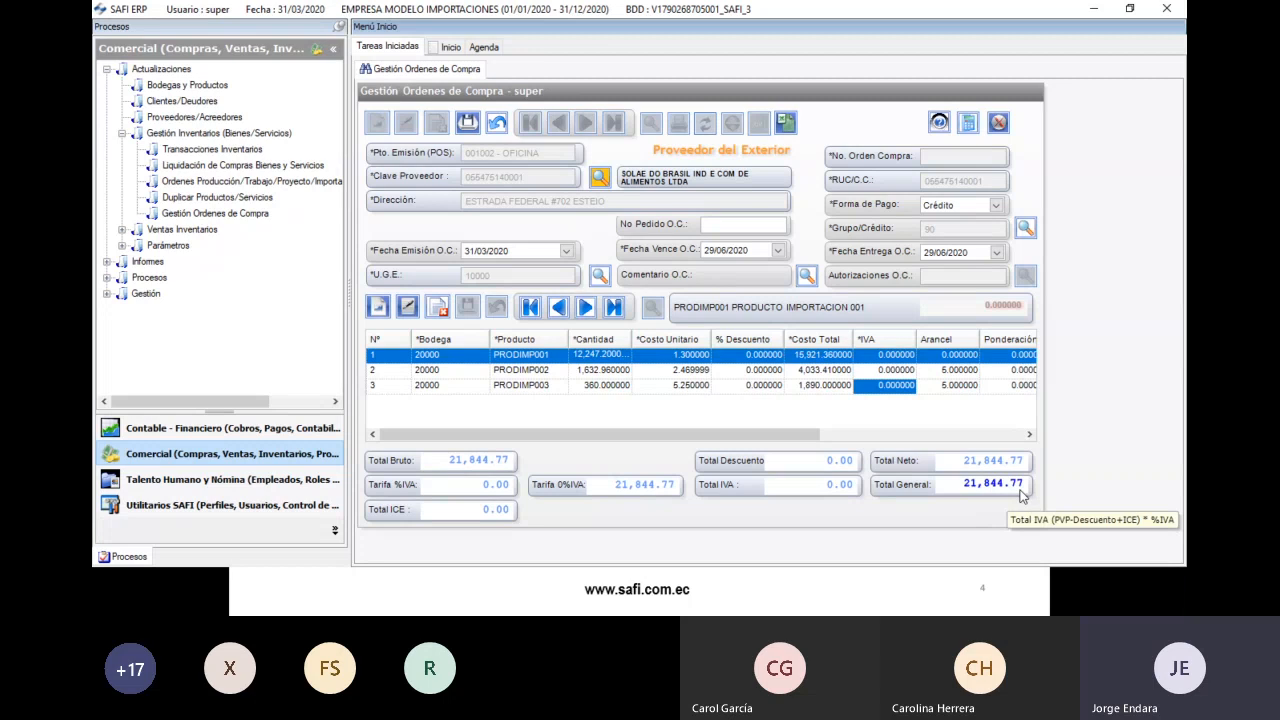
key("alt+Tab")
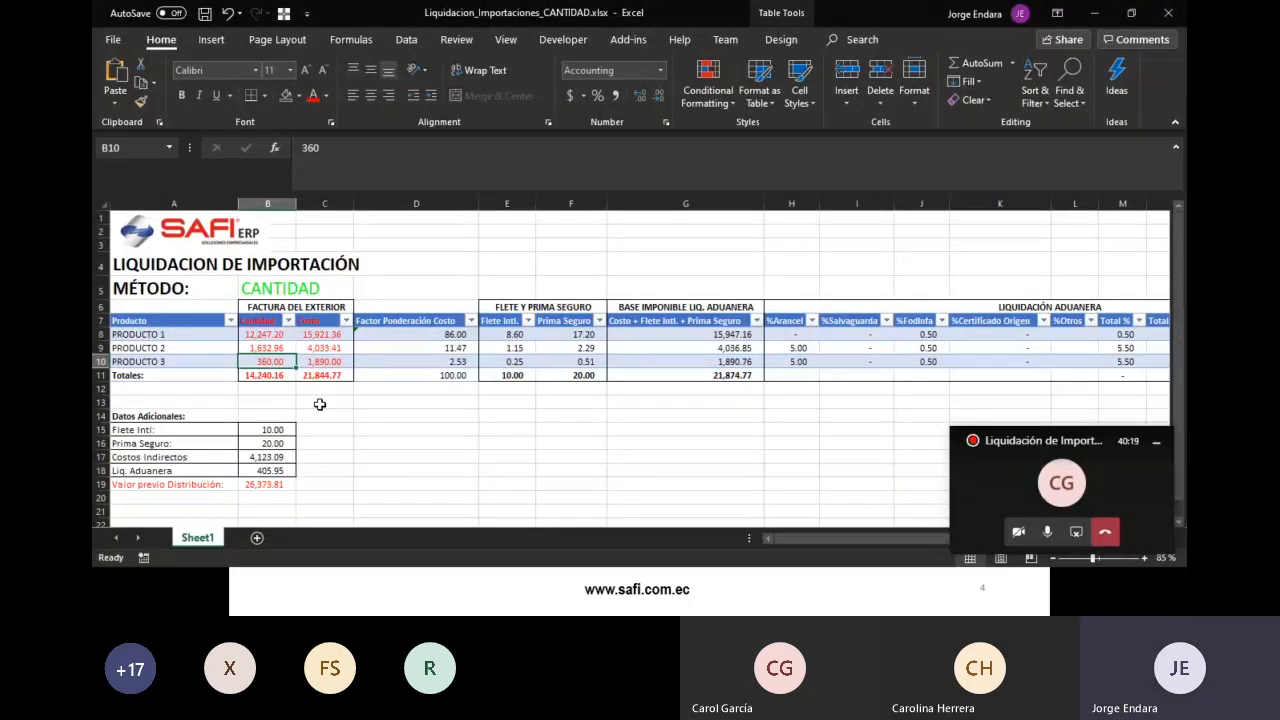
left_click(344, 376)
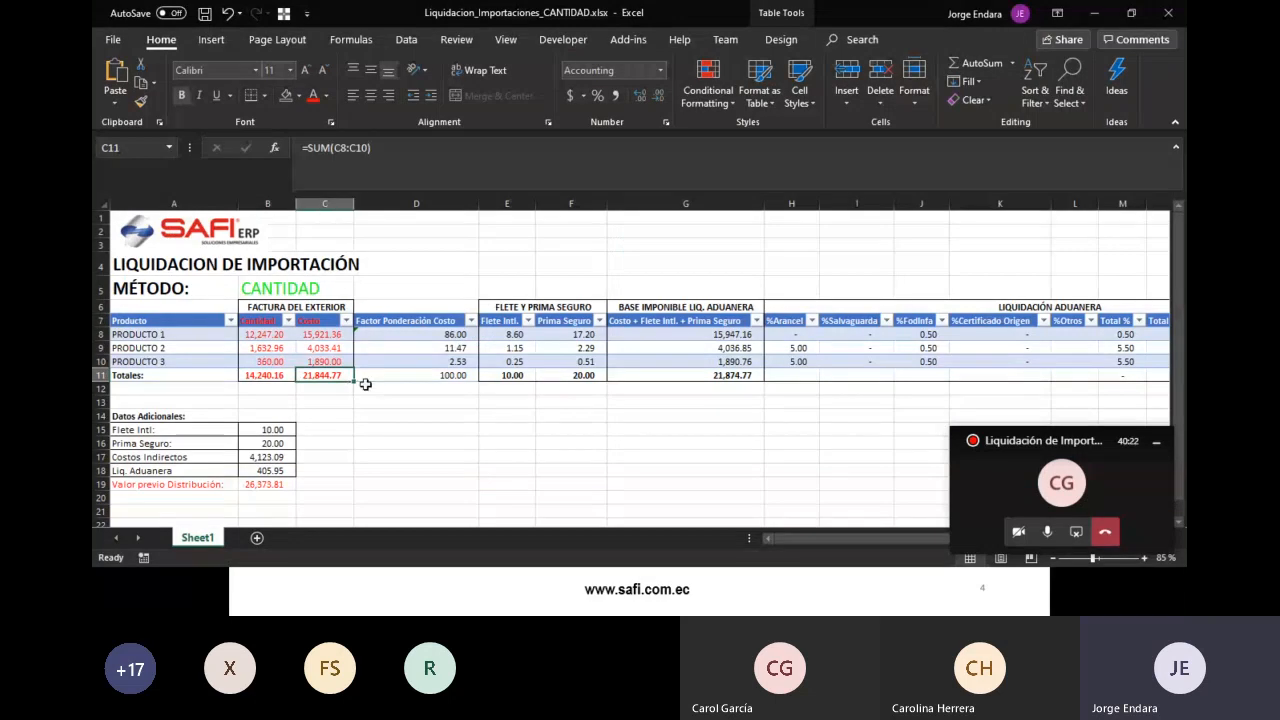
key("alt+Tab")
key("Tab")
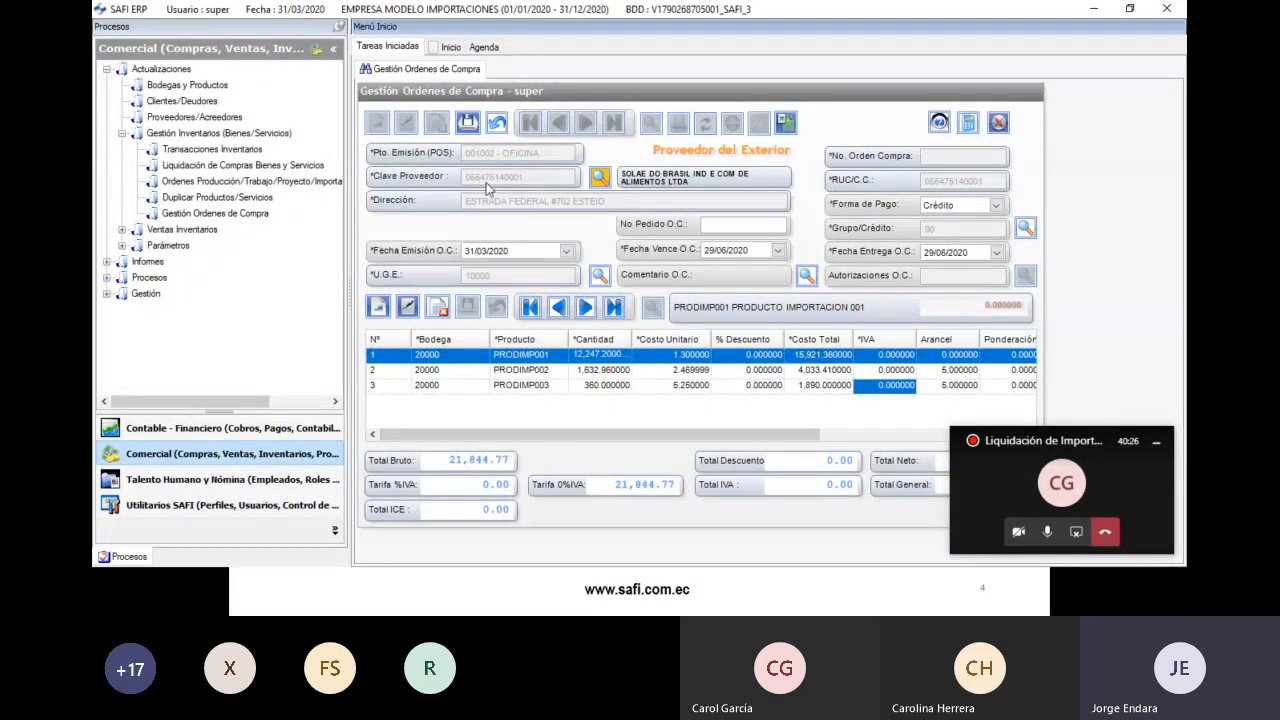
- Save the import purchase order, confirming its generation, so it gets an order number and Pendiente status
left_click(468, 122)
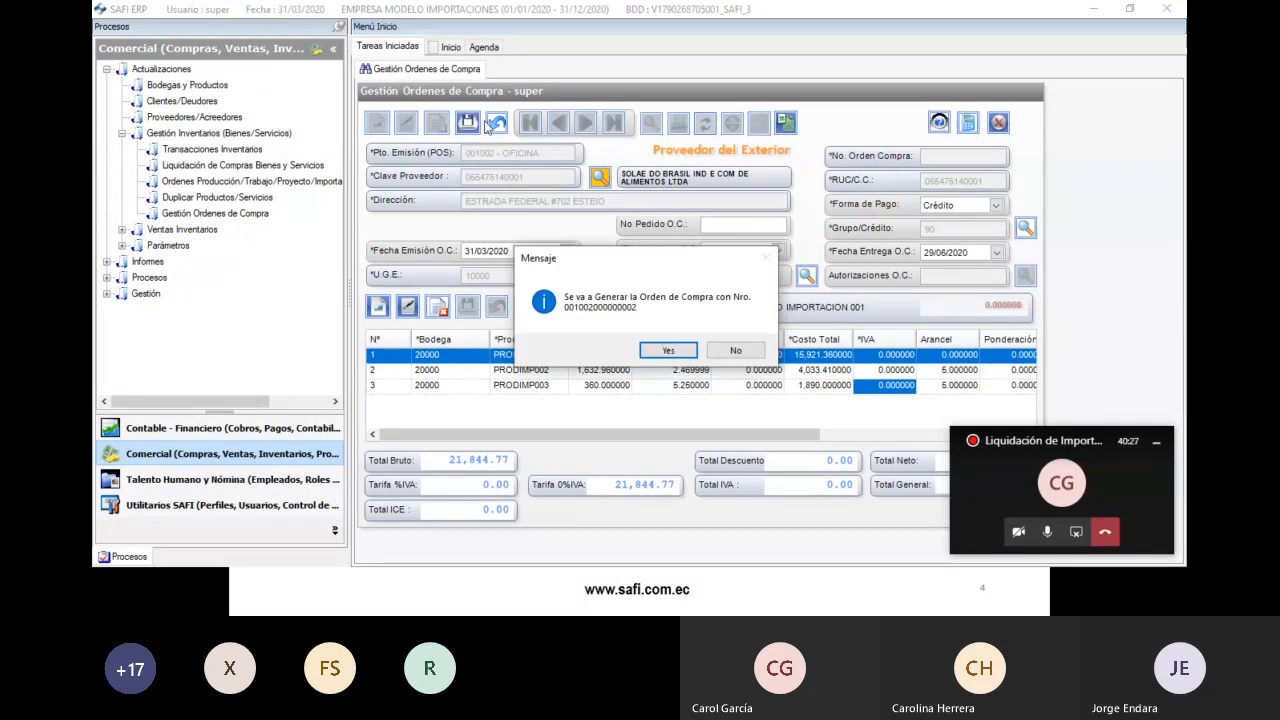
left_click(665, 349)
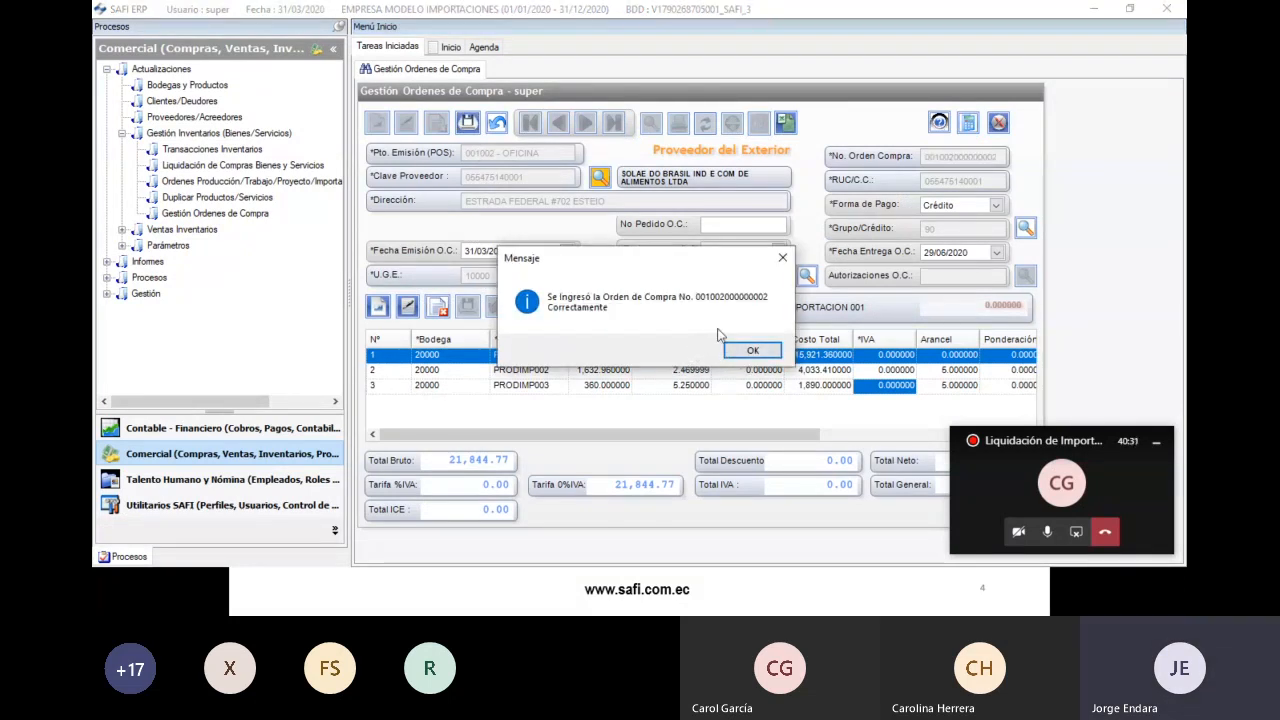
left_click(750, 350)
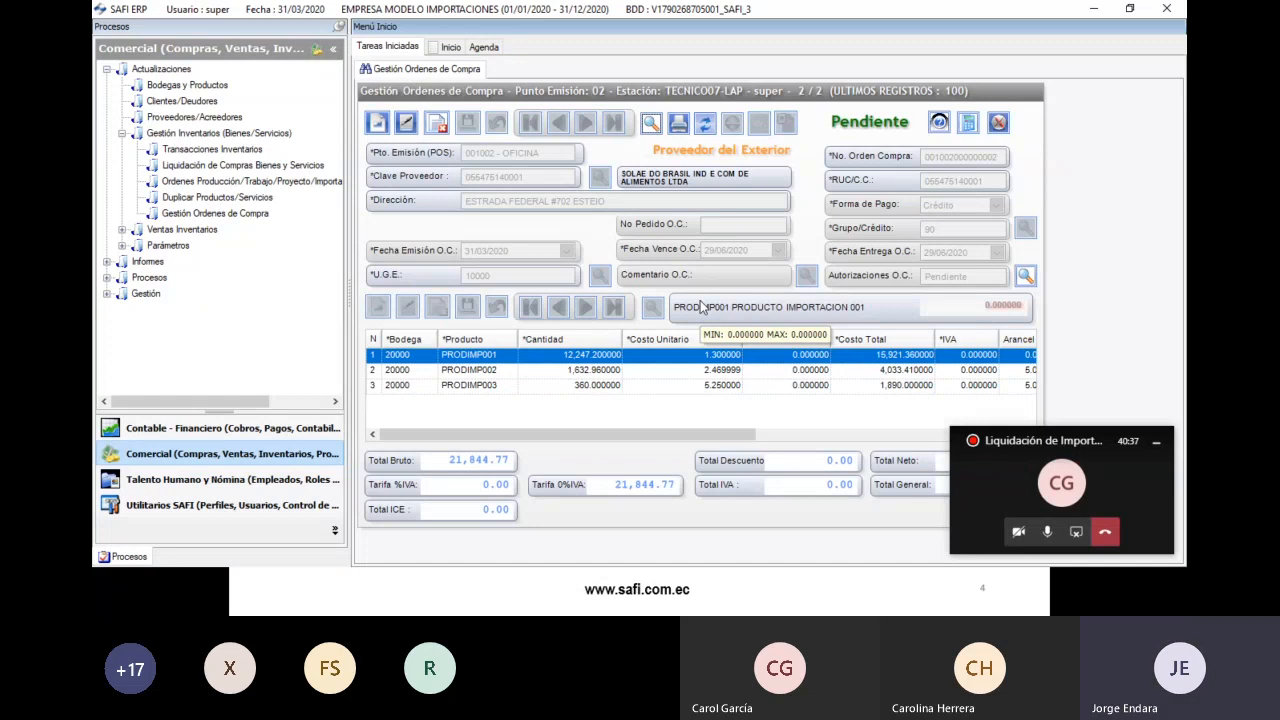
key("alt+Tab")
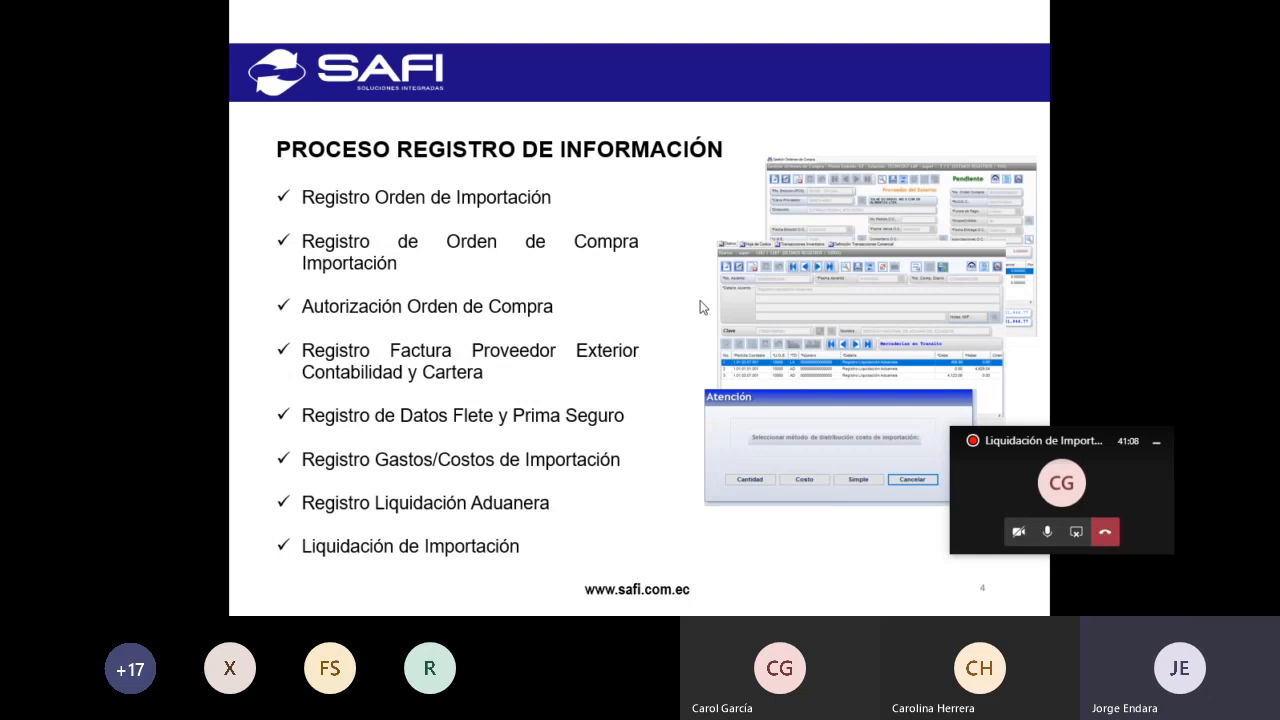
- Switch from the PowerPoint slide show back to the pending SAFI ERP purchase order
key("alt+Tab")
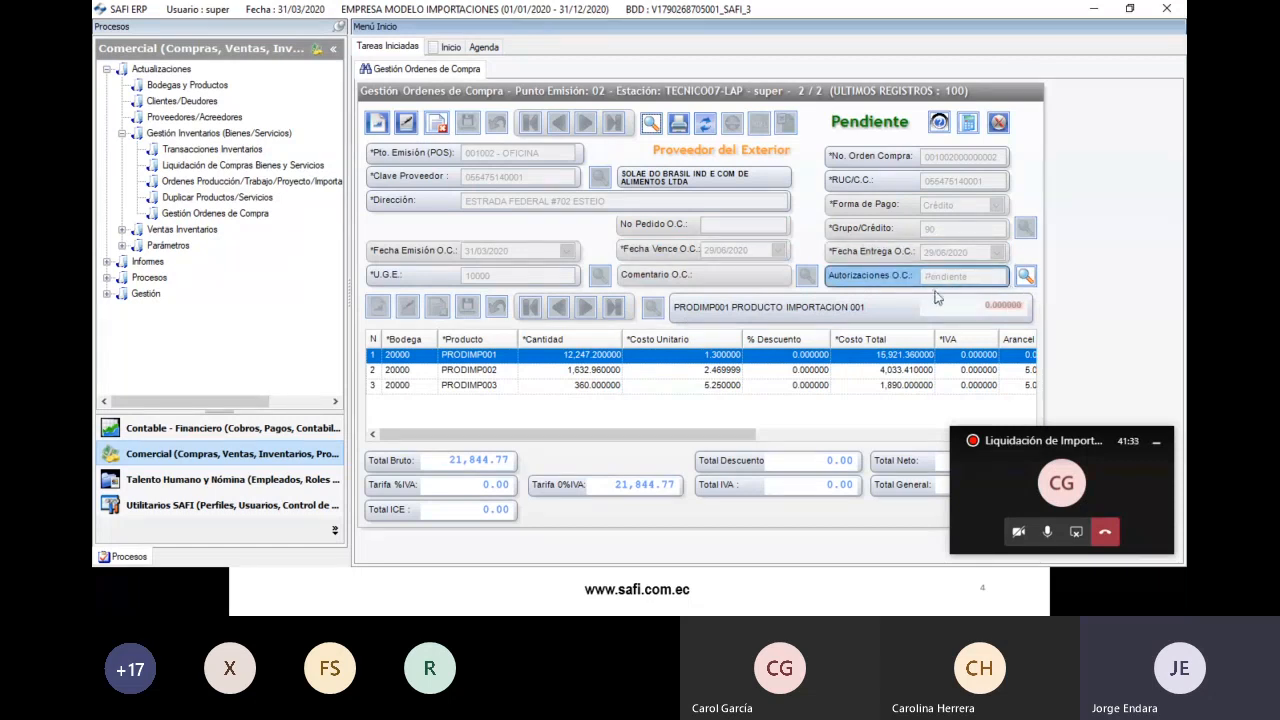
- Open the pending order's Autorización form and set its Estado to Autorizada
left_click(1024, 278)
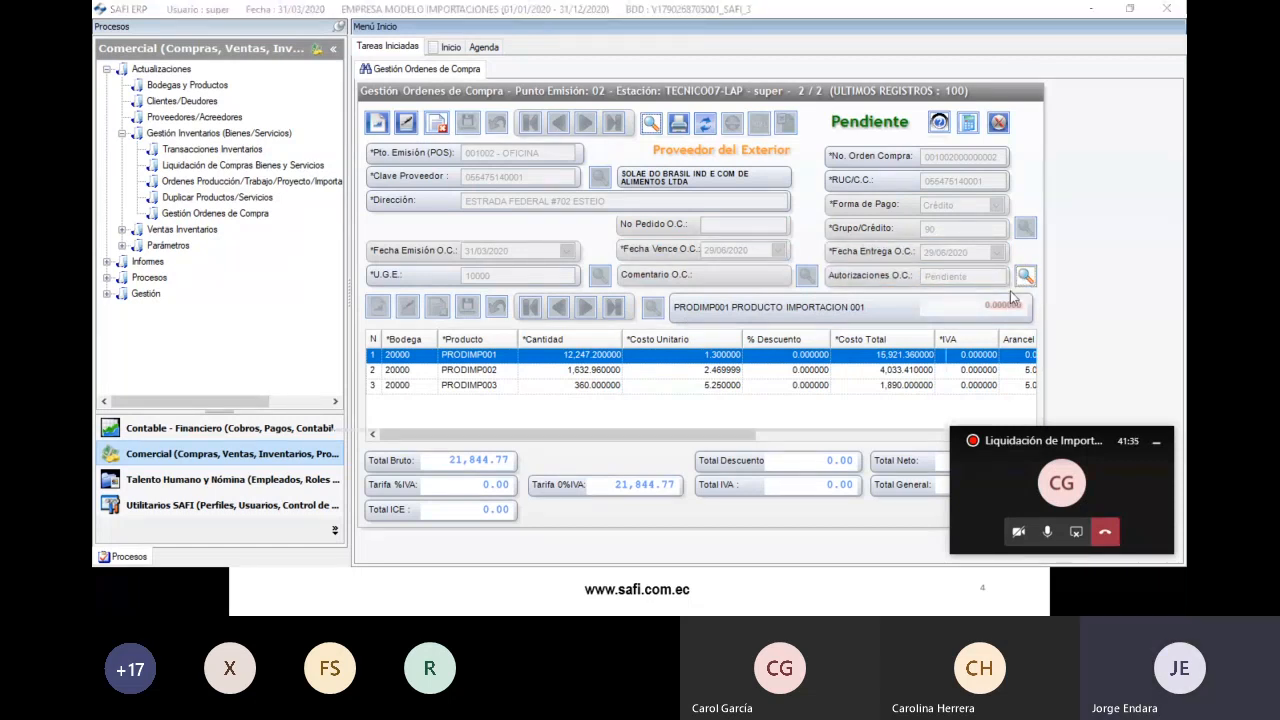
left_click(549, 177)
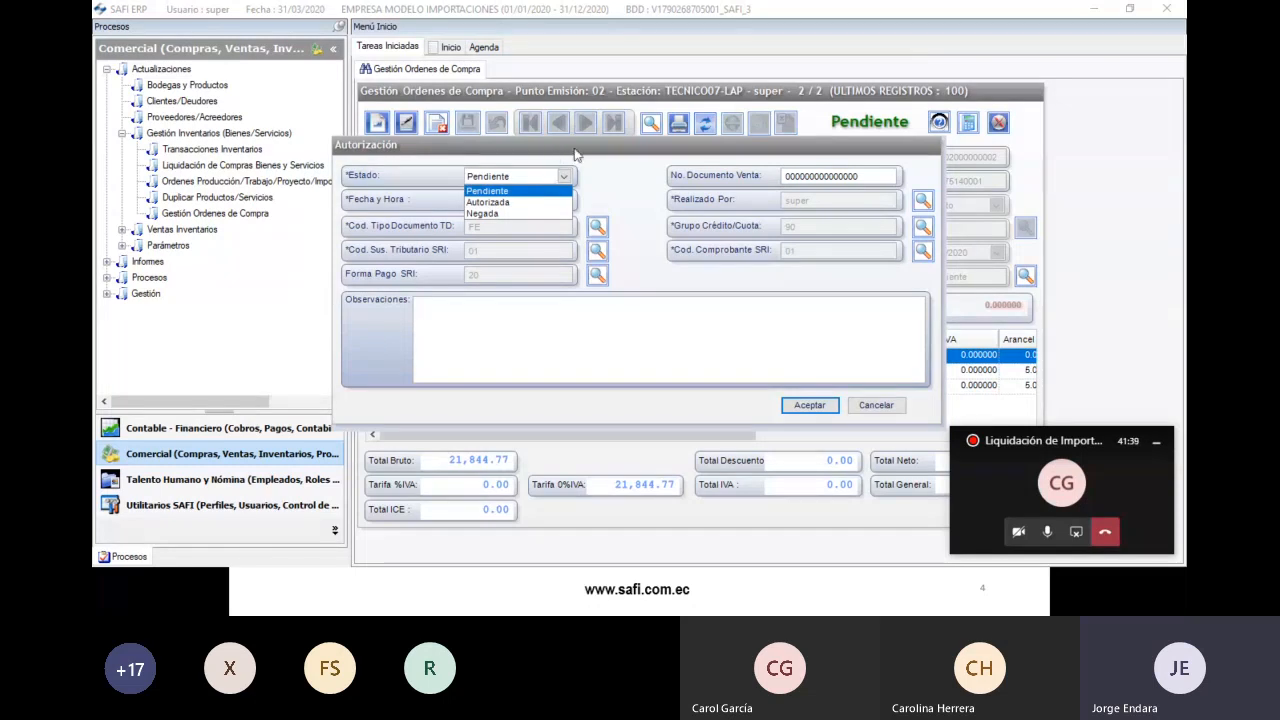
left_click(888, 410)
left_click_drag(810, 150, 664, 114)
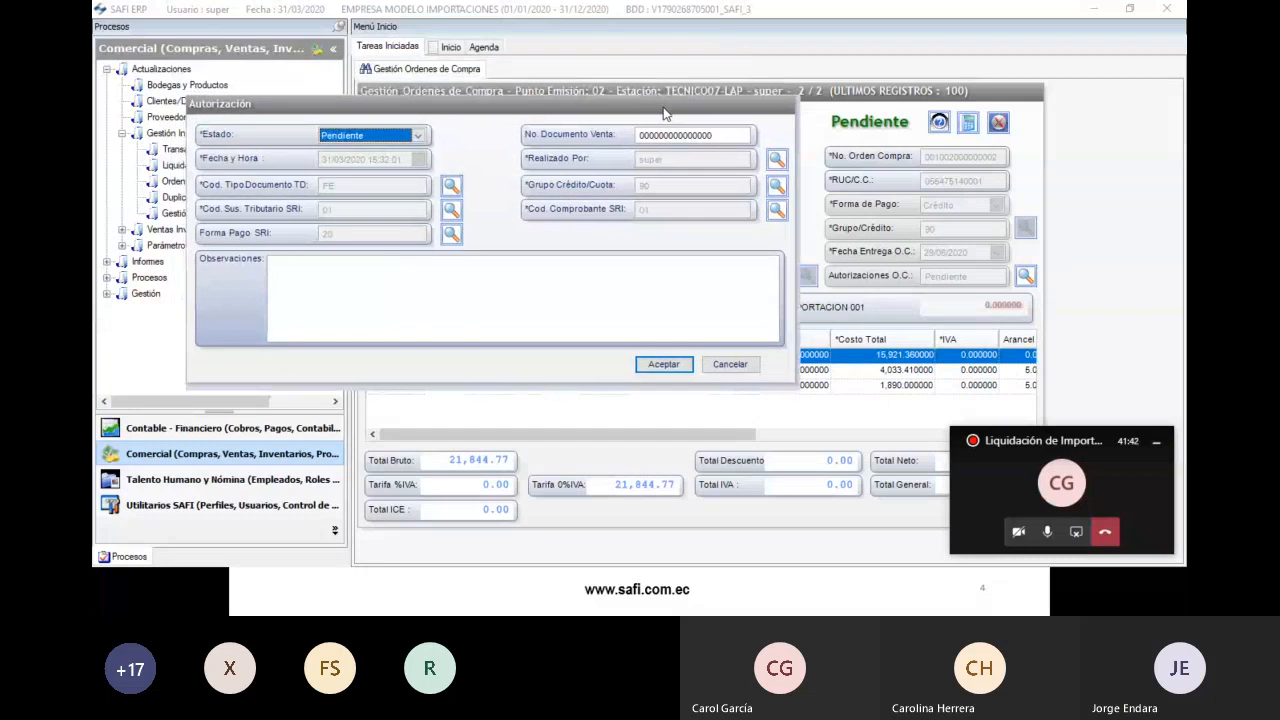
left_click(398, 137)
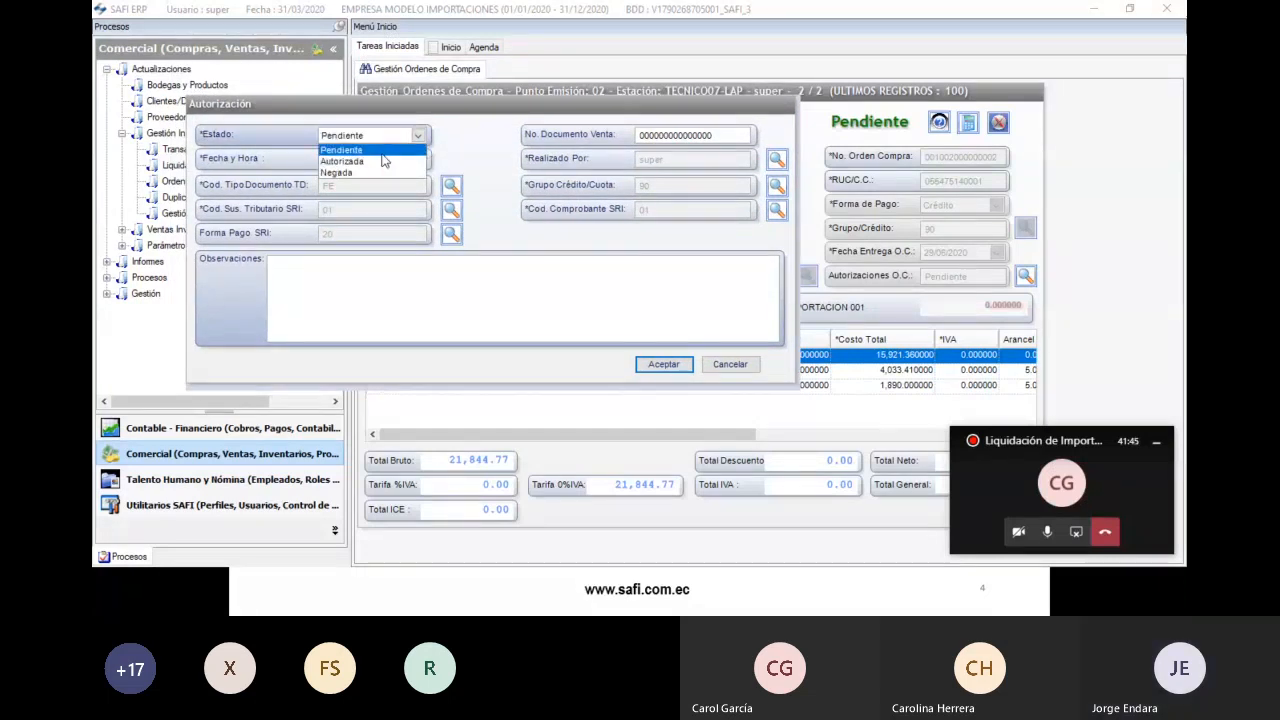
left_click(388, 161)
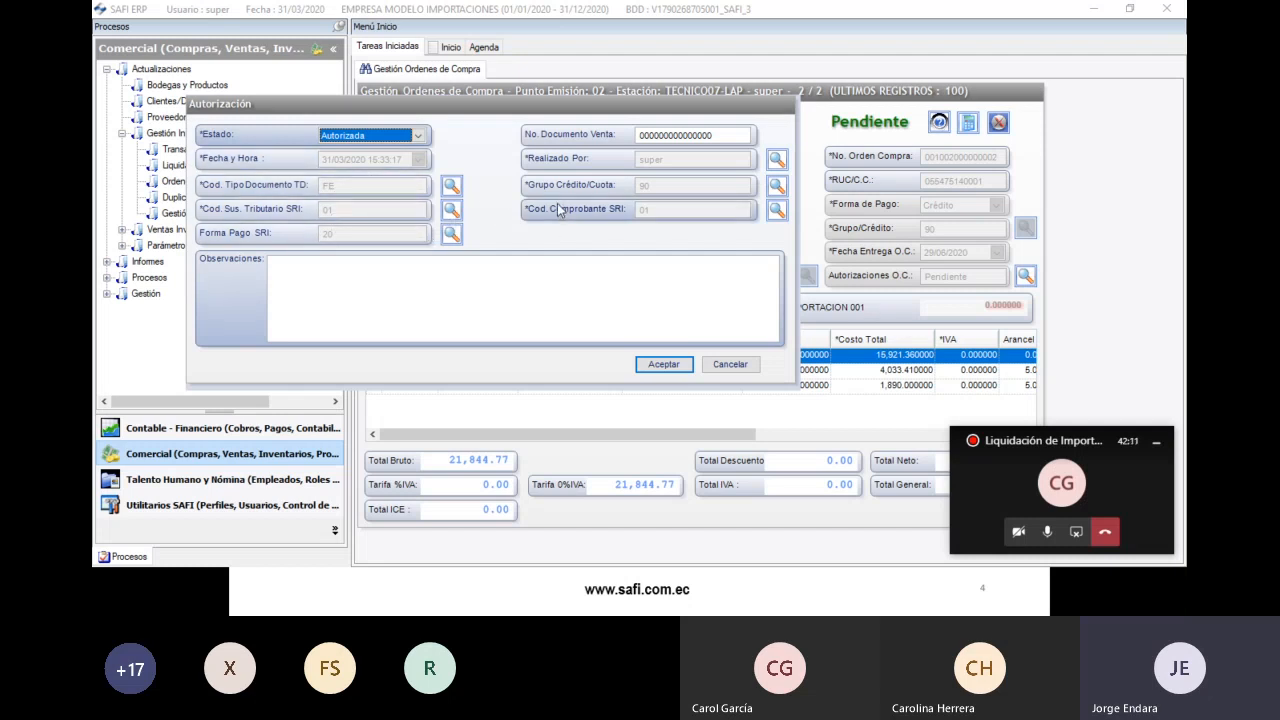
- Enter the sales document number and remark 'AUTORIZACION ORDEN DE COMPRA IMPORTACION 002 MARZO 2020', then accept
left_click(707, 133)
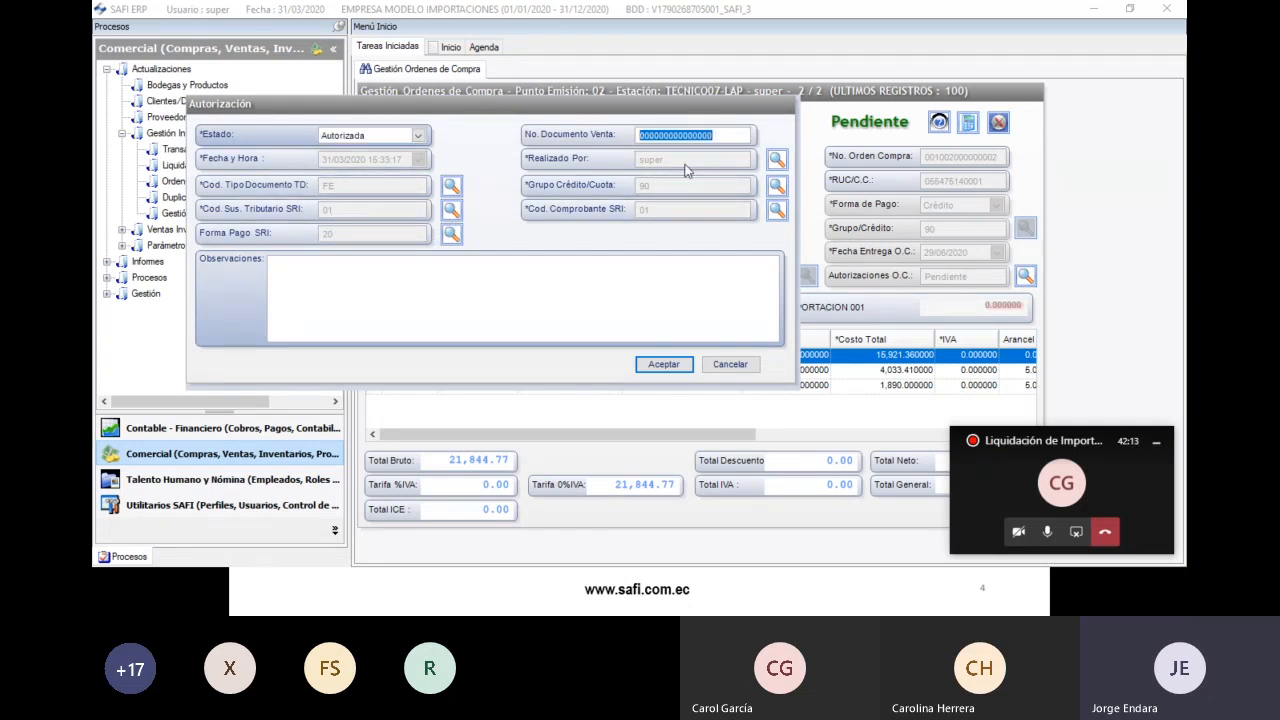
type("001")
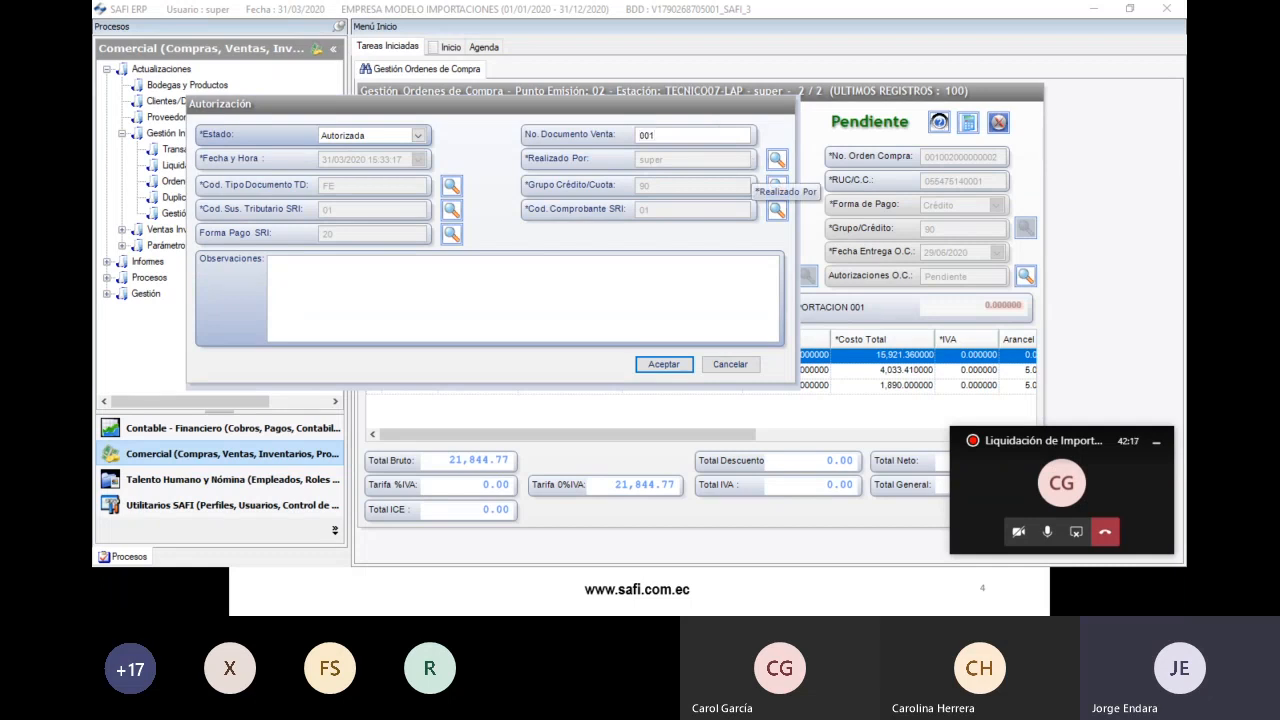
type("00100")
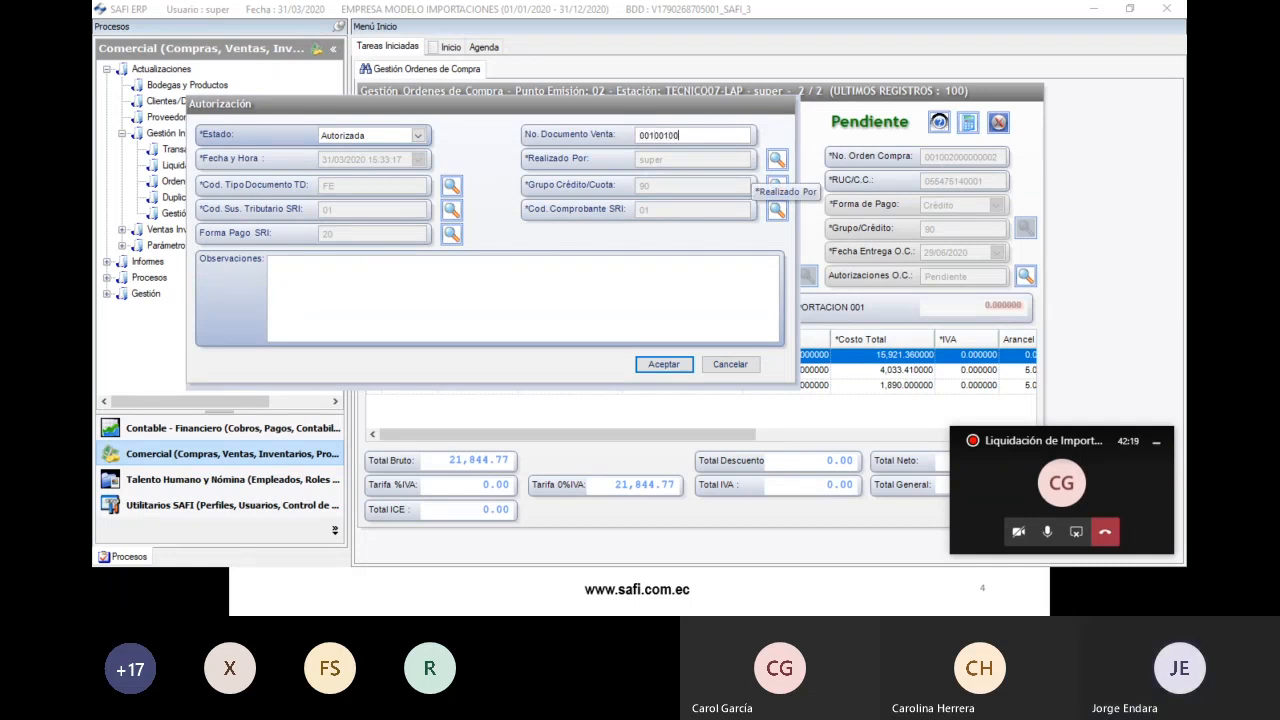
type("00000002")
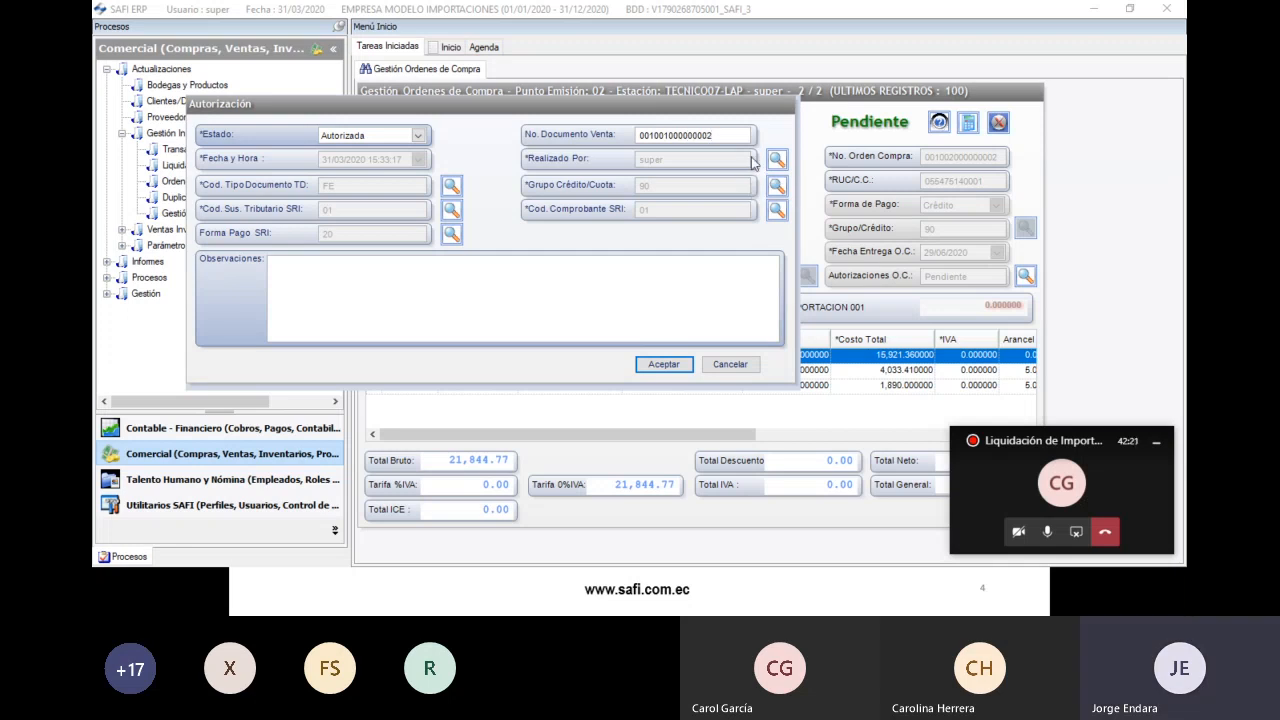
left_click_drag(741, 133, 624, 125)
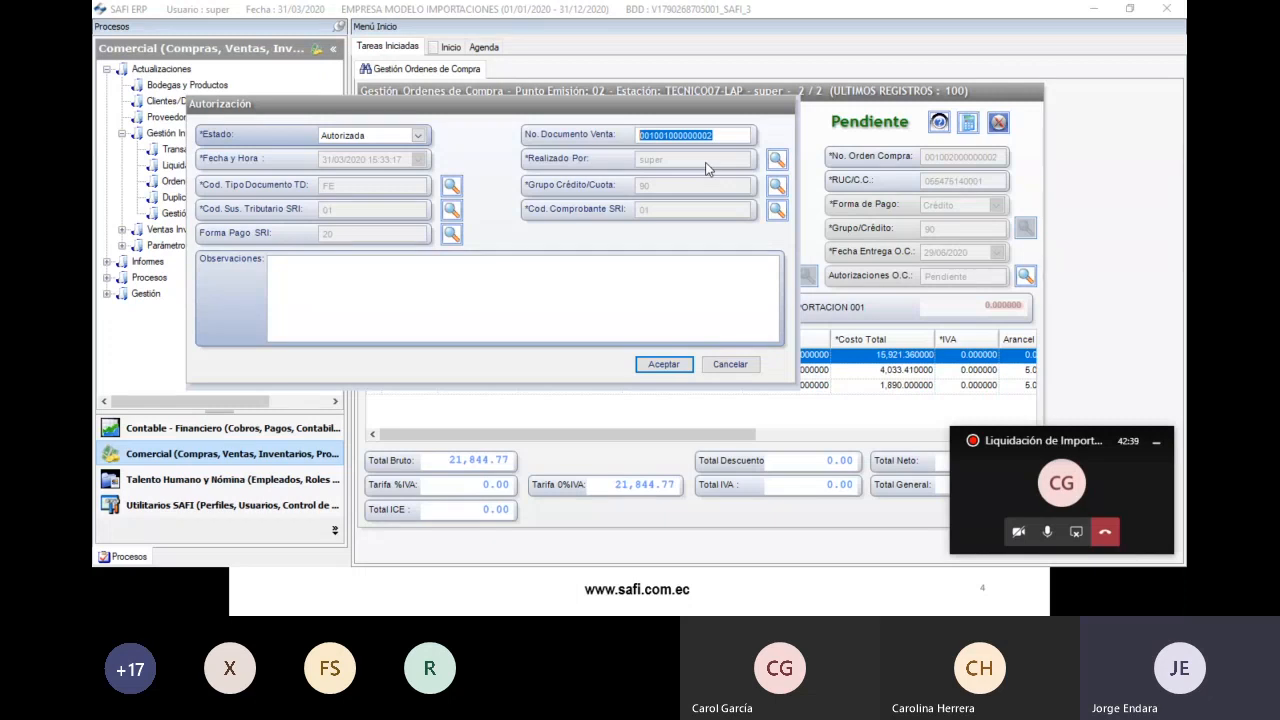
left_click(486, 303)
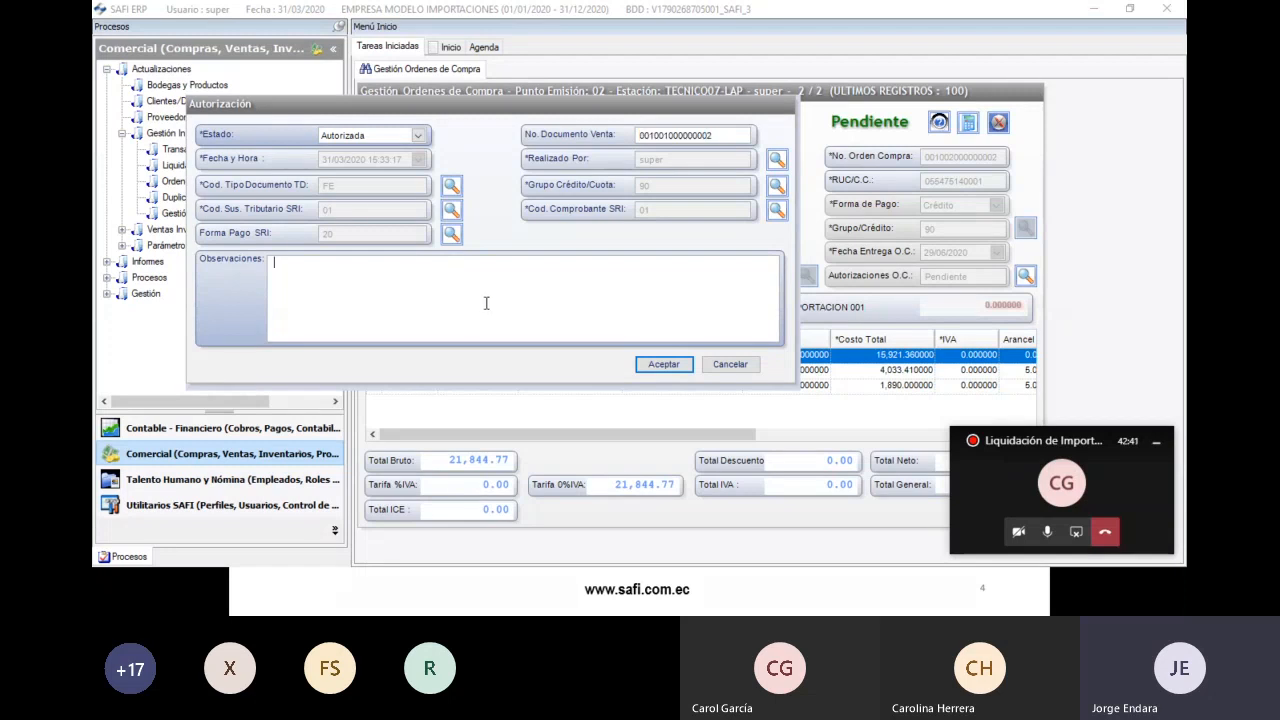
type("AUTORIZACION")
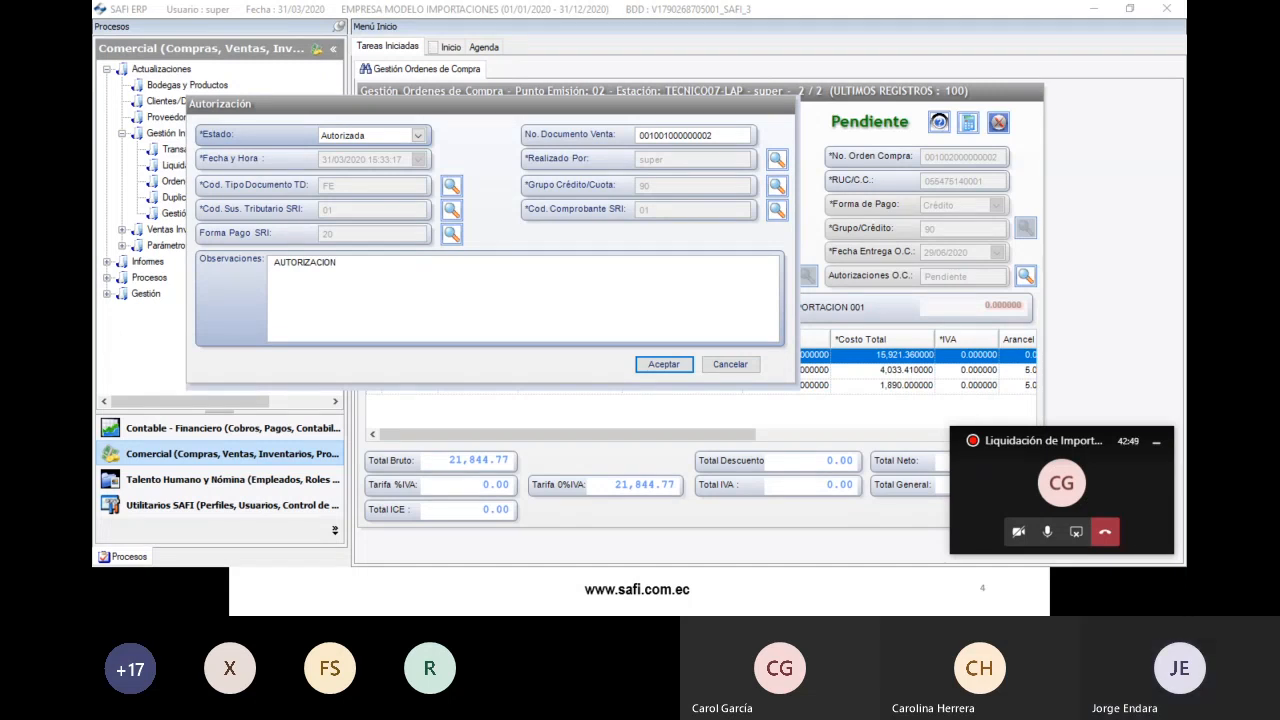
type("ORDEN DE COMPRA IMPORTACION 002")
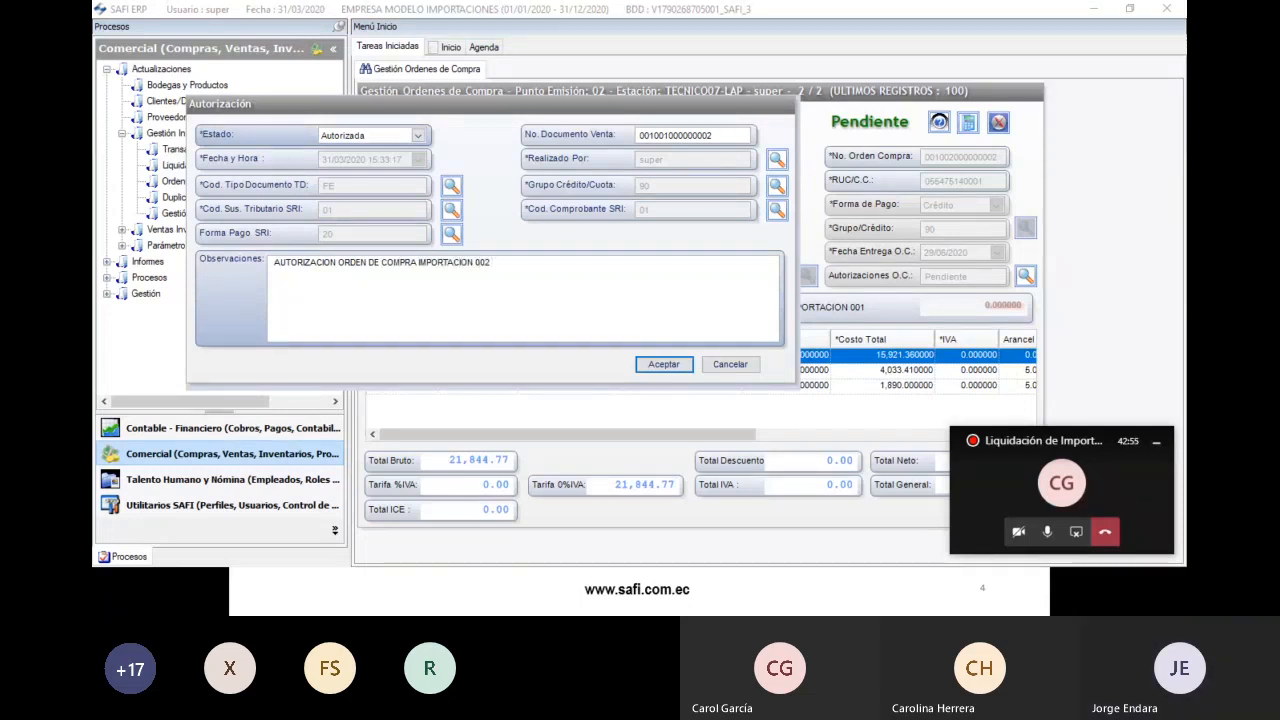
type("RZO 2020")
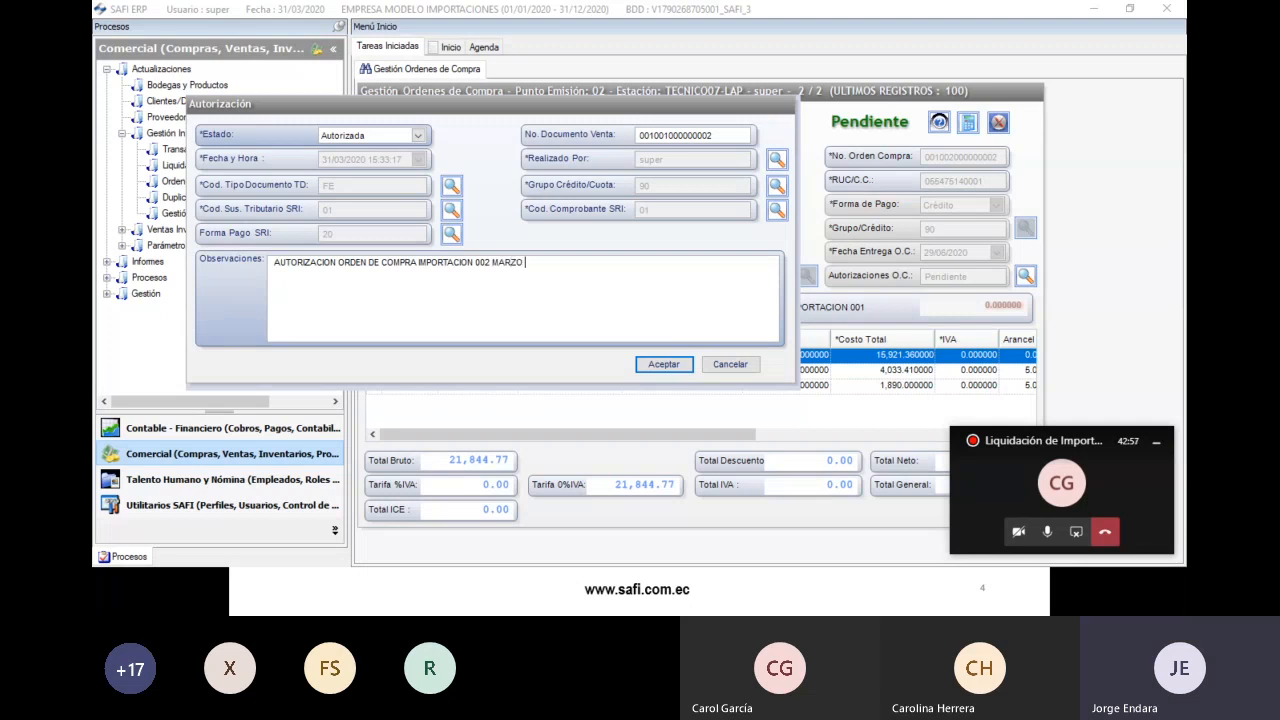
left_click(652, 366)
left_click(730, 351)
- Dismiss the success message, review the Autorizada order totals, and return to the PowerPoint process slide
left_click(706, 356)
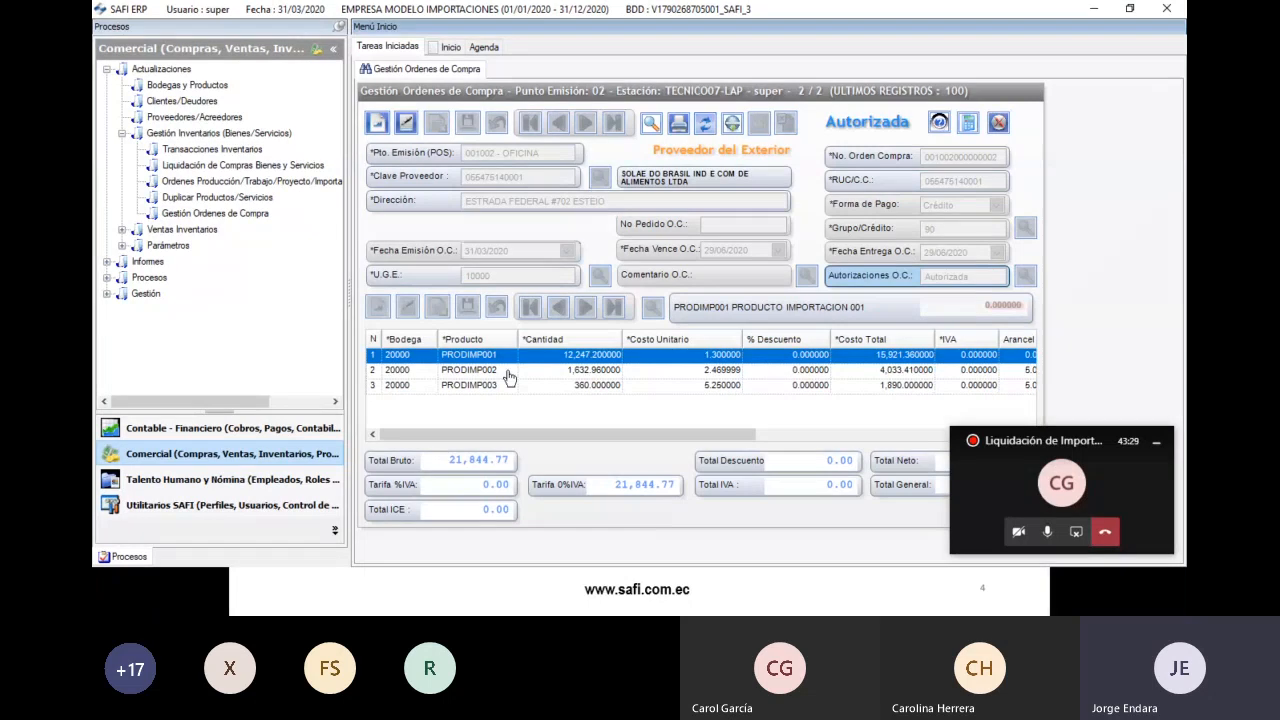
left_click(373, 436)
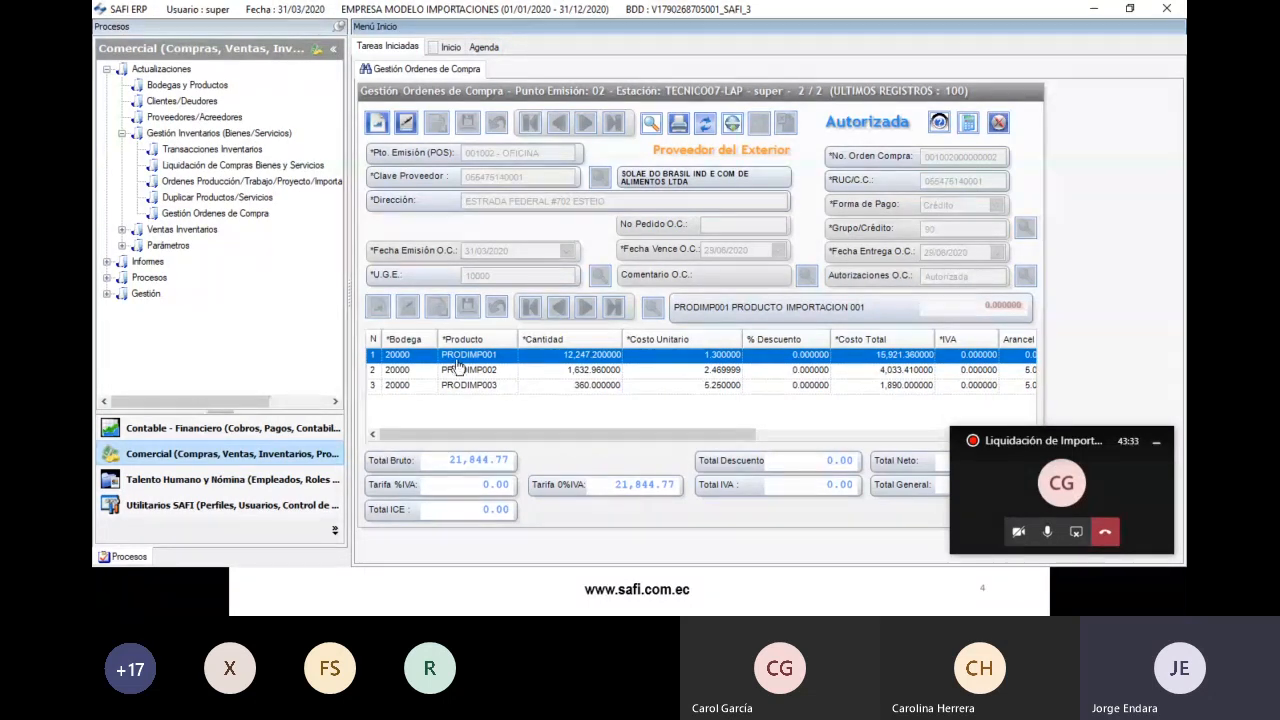
left_click(1156, 441)
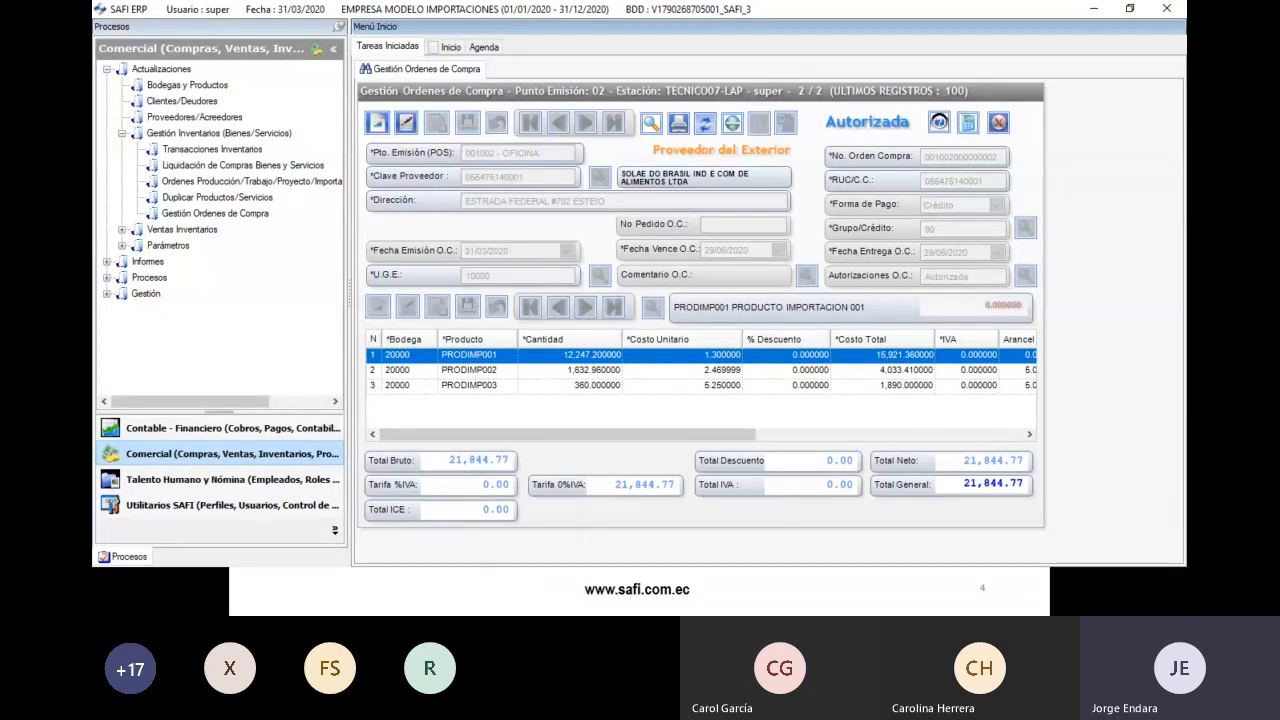
key("alt+Tab")
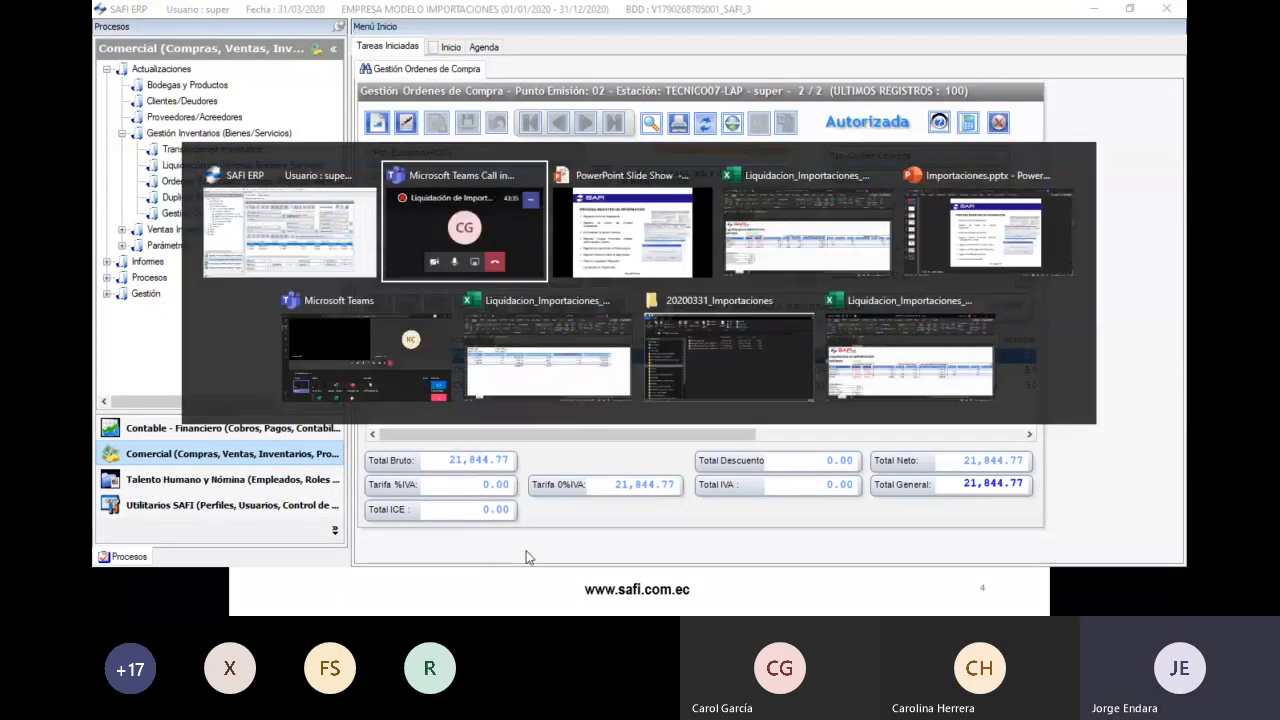
key("alt+Tab")
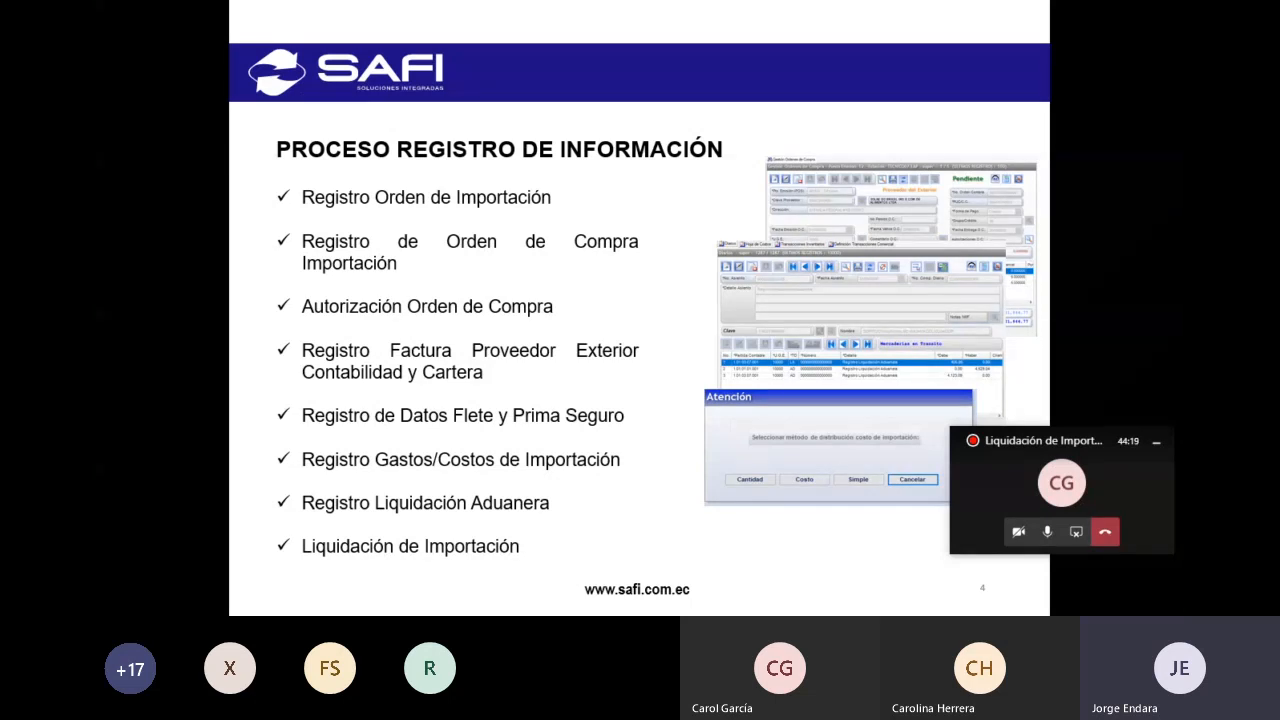
- Switch from the slideshow to the SAFI ERP window showing the authorized 21,844.77 import purchase order
key("alt+Tab")
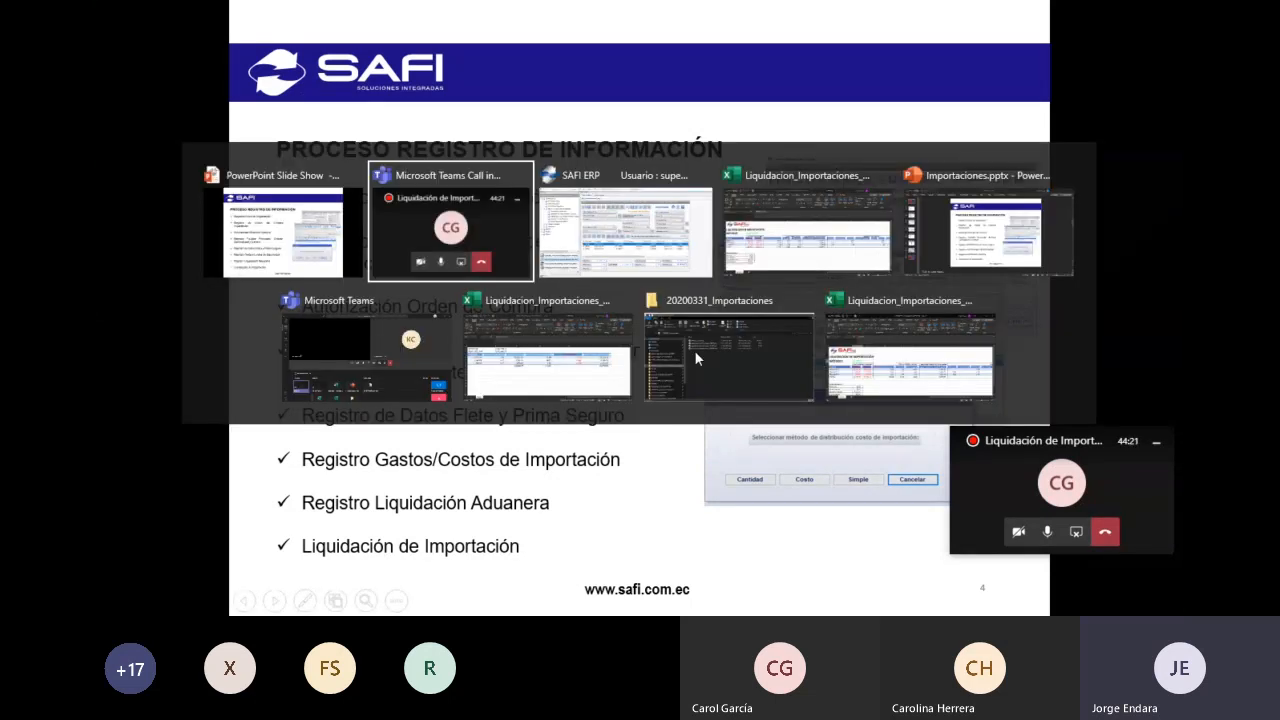
key("alt+Tab")
left_click(693, 228)
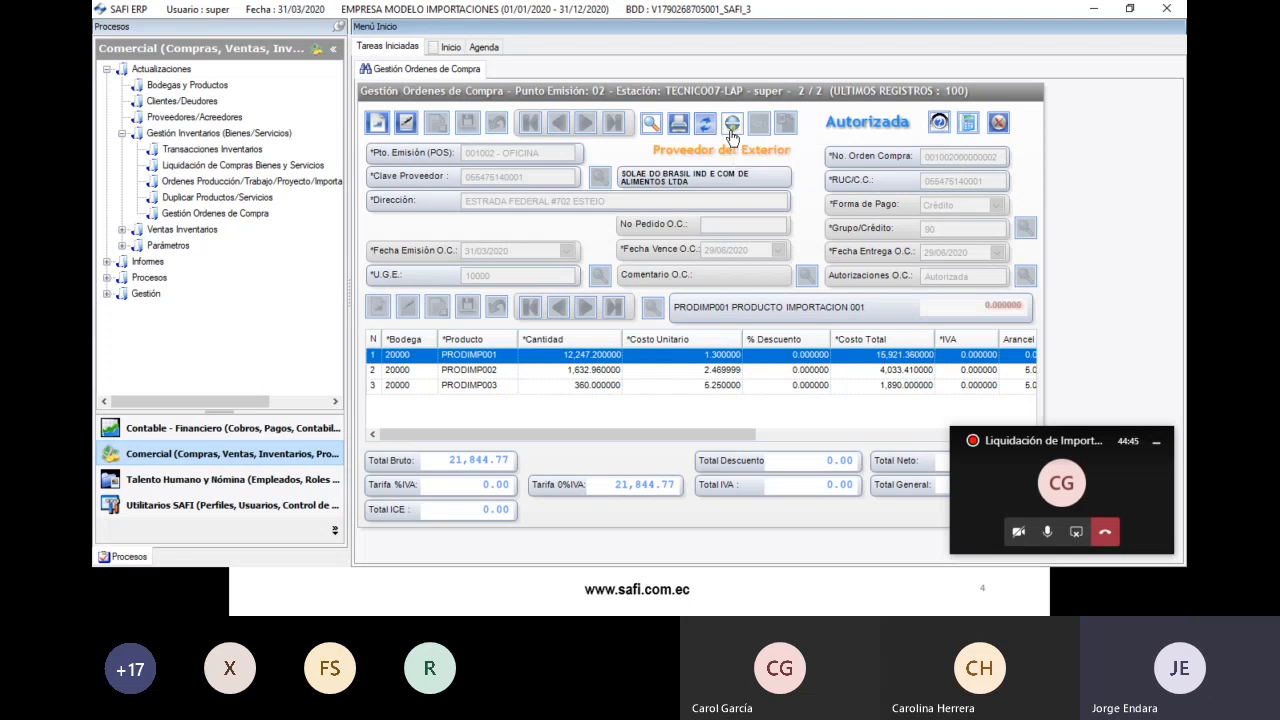
- Link import IMP. 2020-2031 to the order, accept, and acknowledge the generated and saved journal entry
left_click(732, 124)
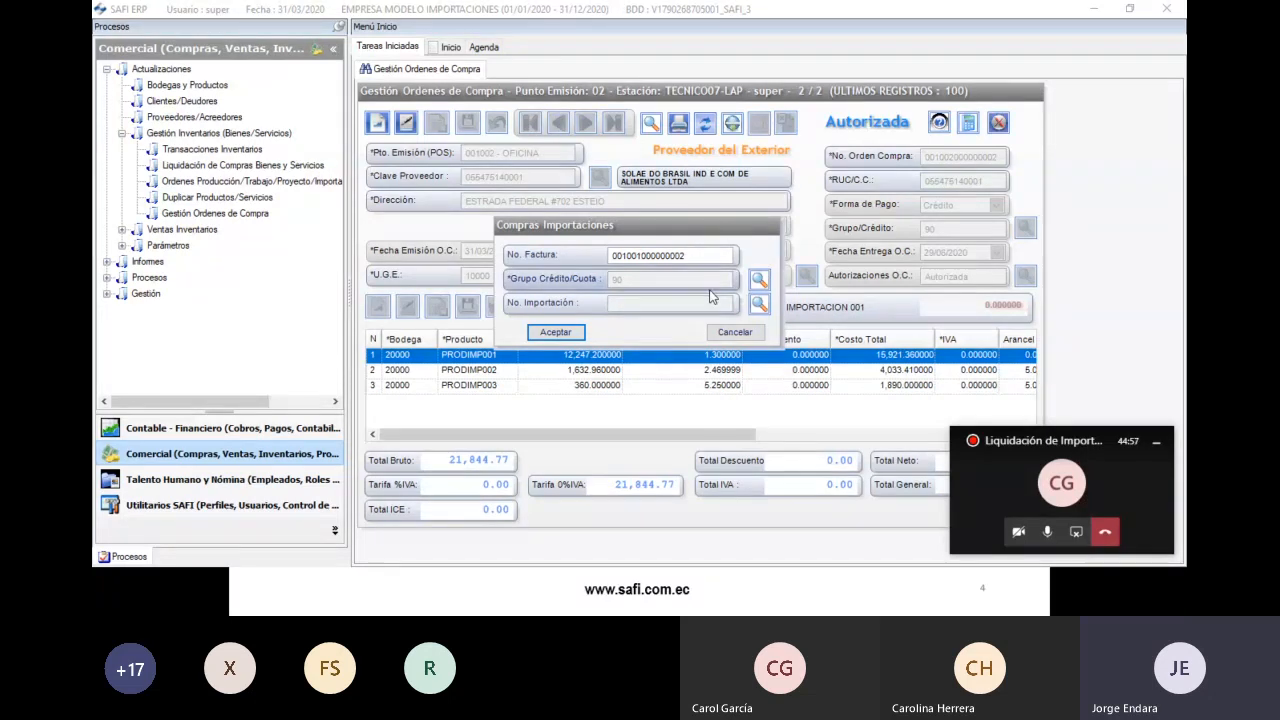
left_click(760, 306)
left_click(505, 328)
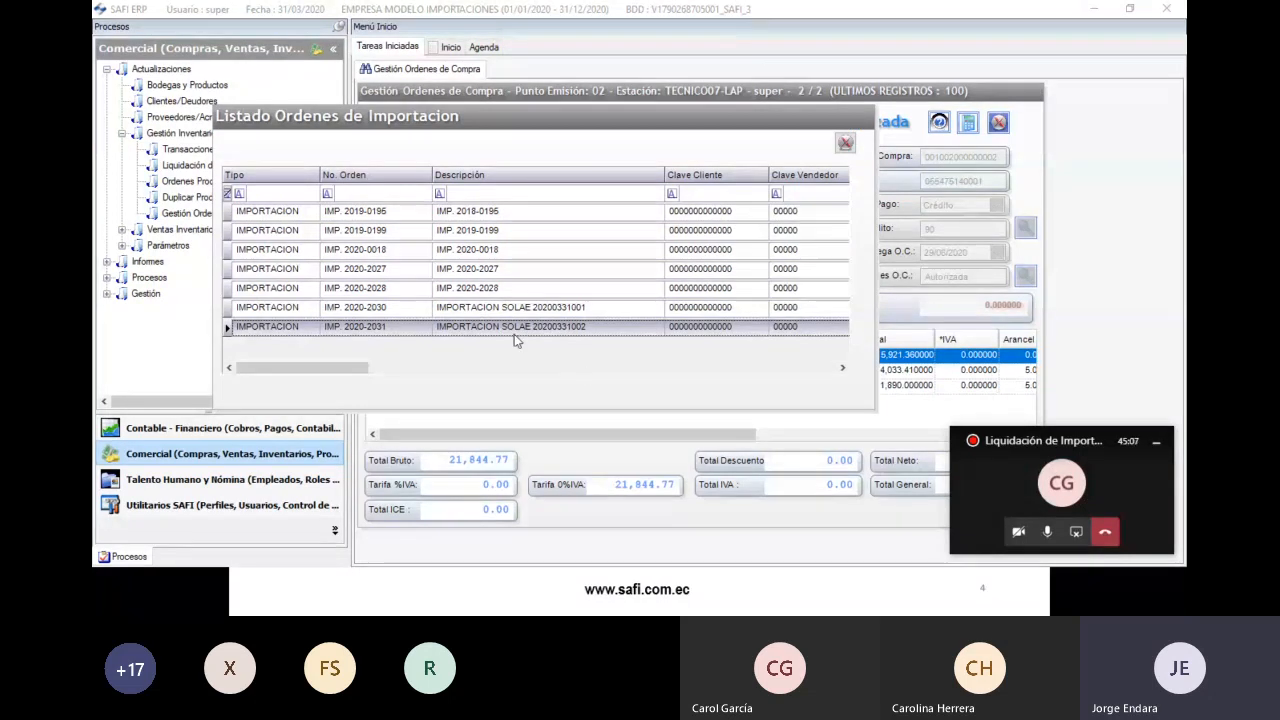
double_click(583, 336)
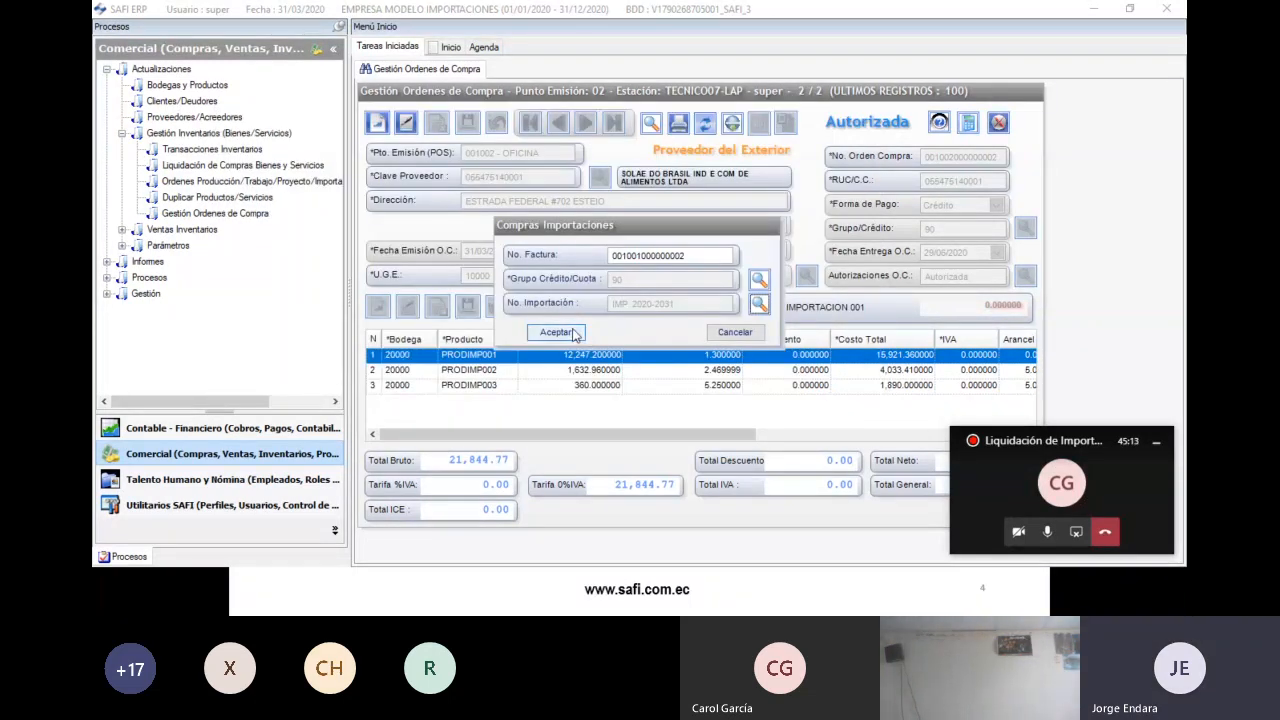
left_click(568, 333)
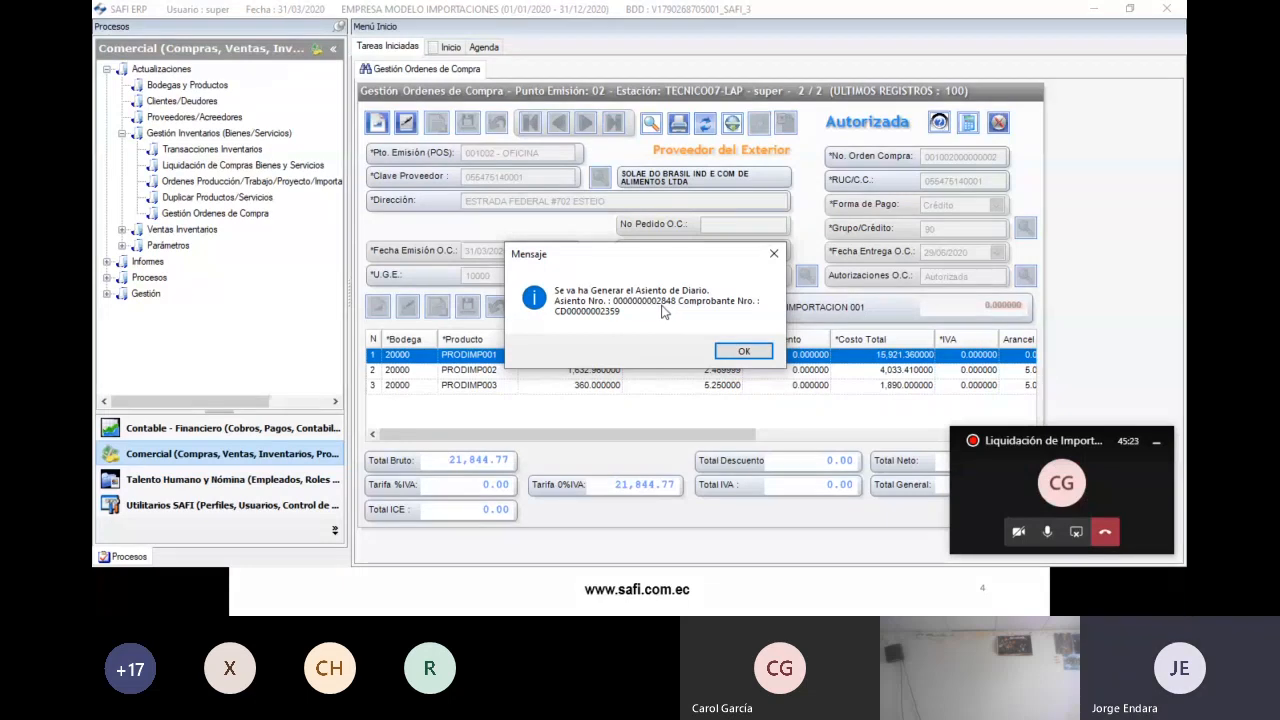
left_click(722, 351)
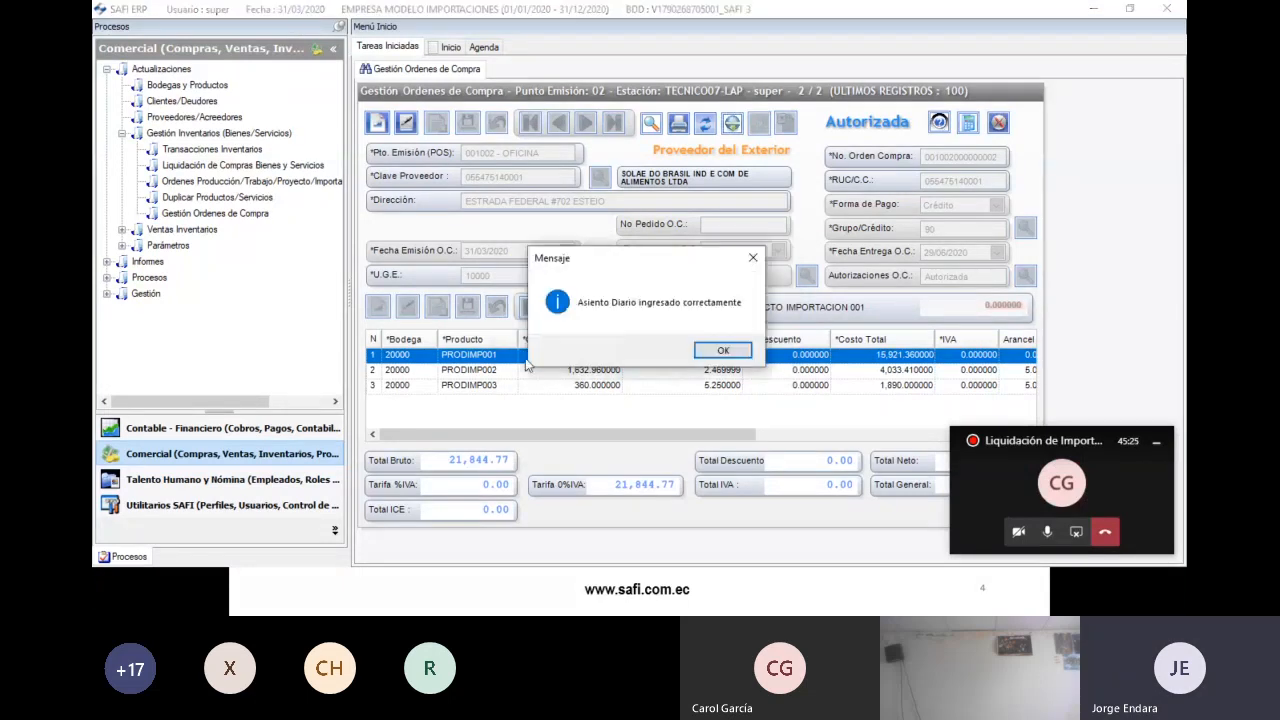
left_click(723, 352)
left_click(218, 430)
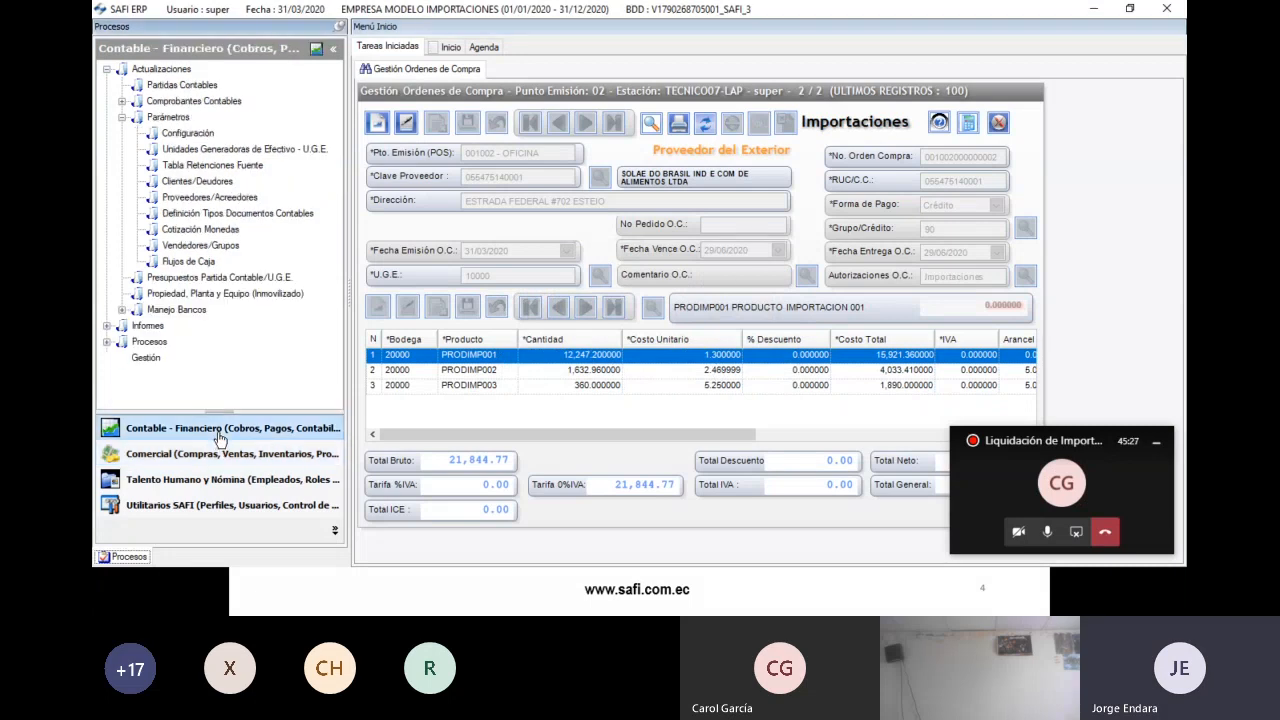
left_click(121, 118)
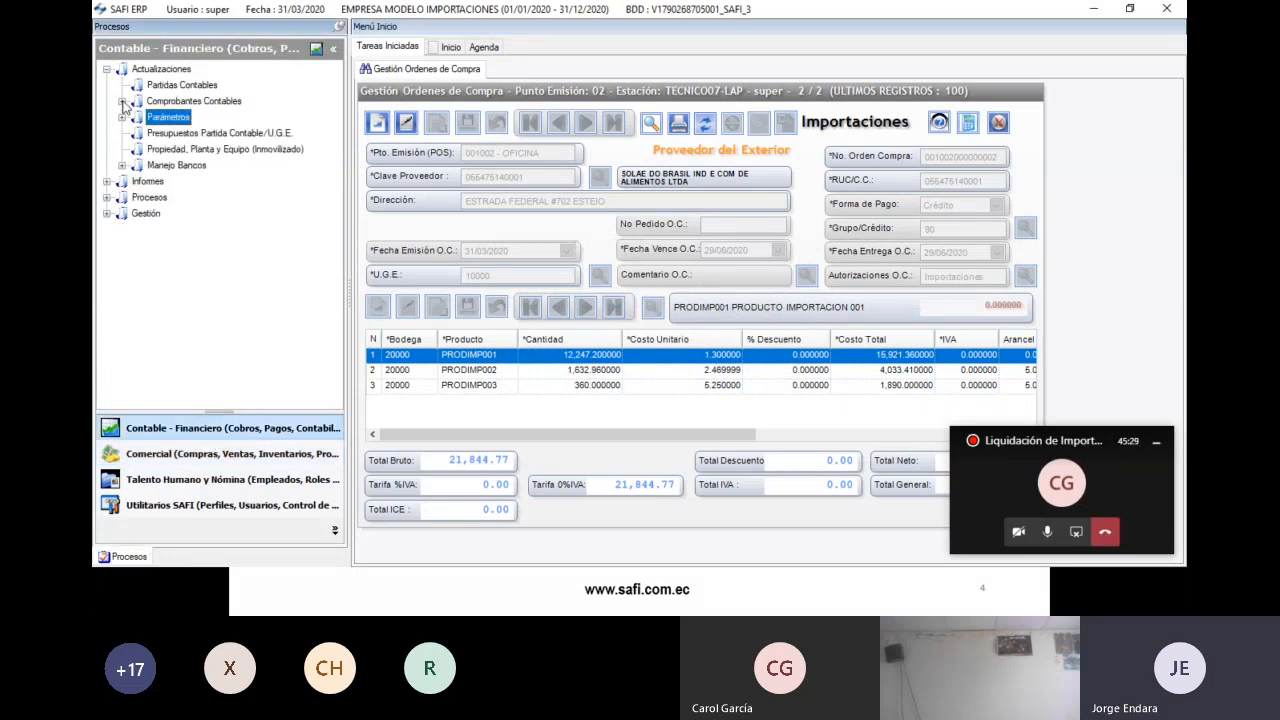
left_click(121, 101)
double_click(175, 149)
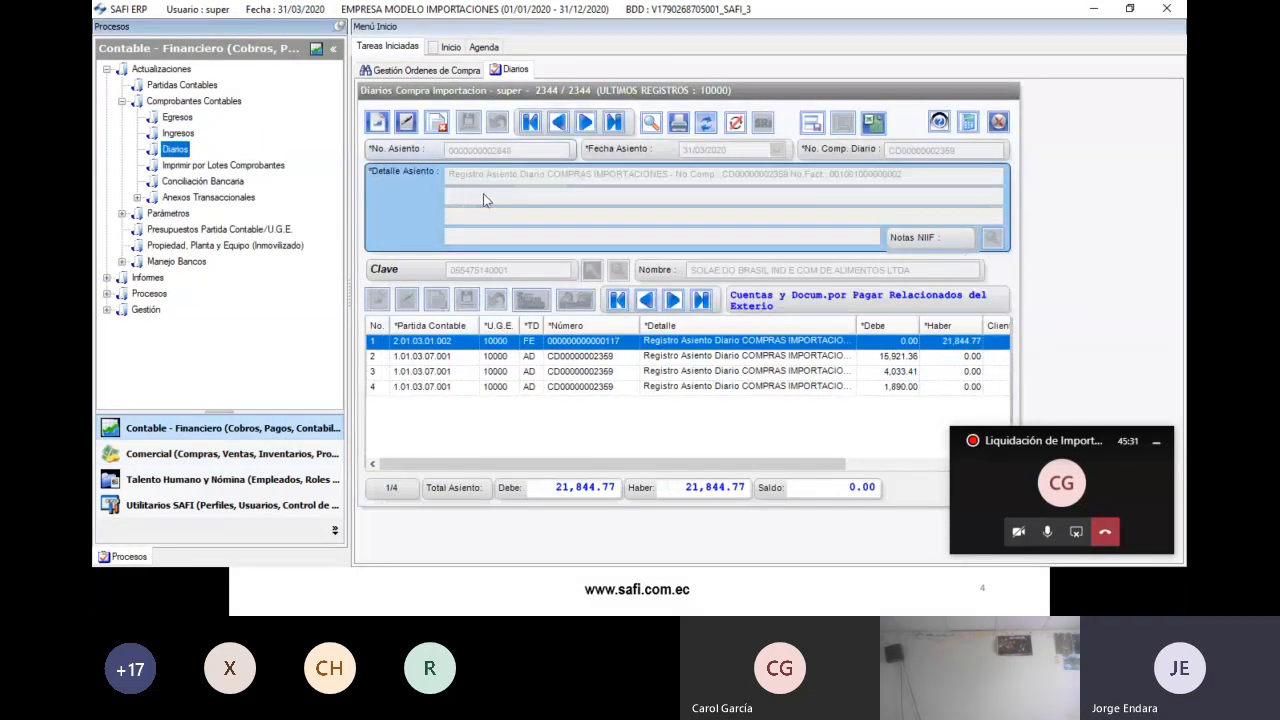
left_click(649, 123)
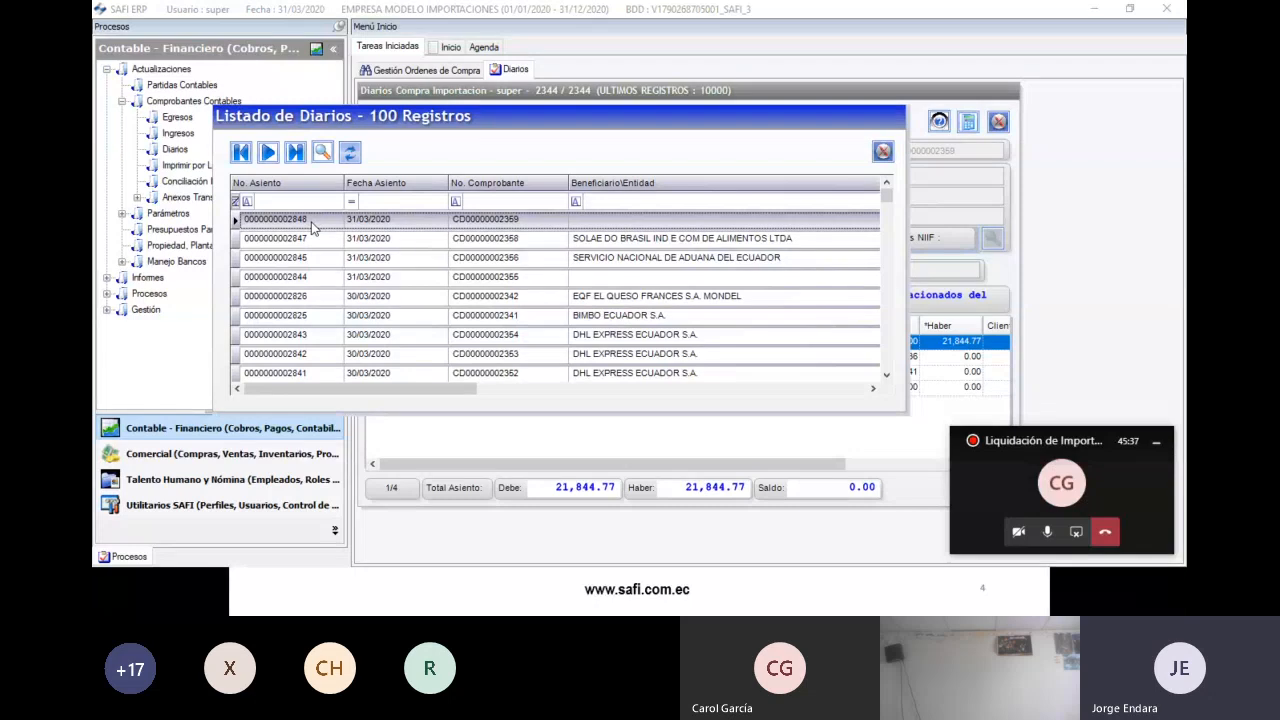
double_click(311, 221)
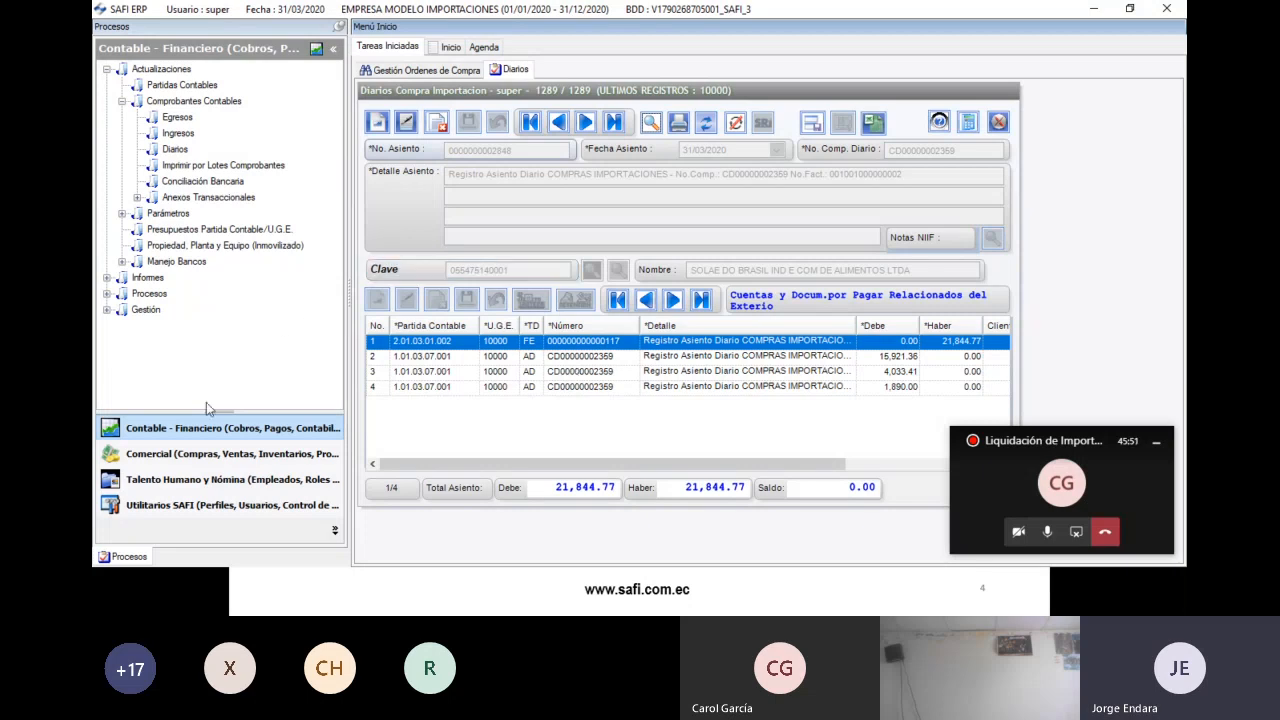
- Open Estados de Cuenta P/A with all records, sorted by Factura, starting supplier SOLAE DO BRASIL
left_click(107, 277)
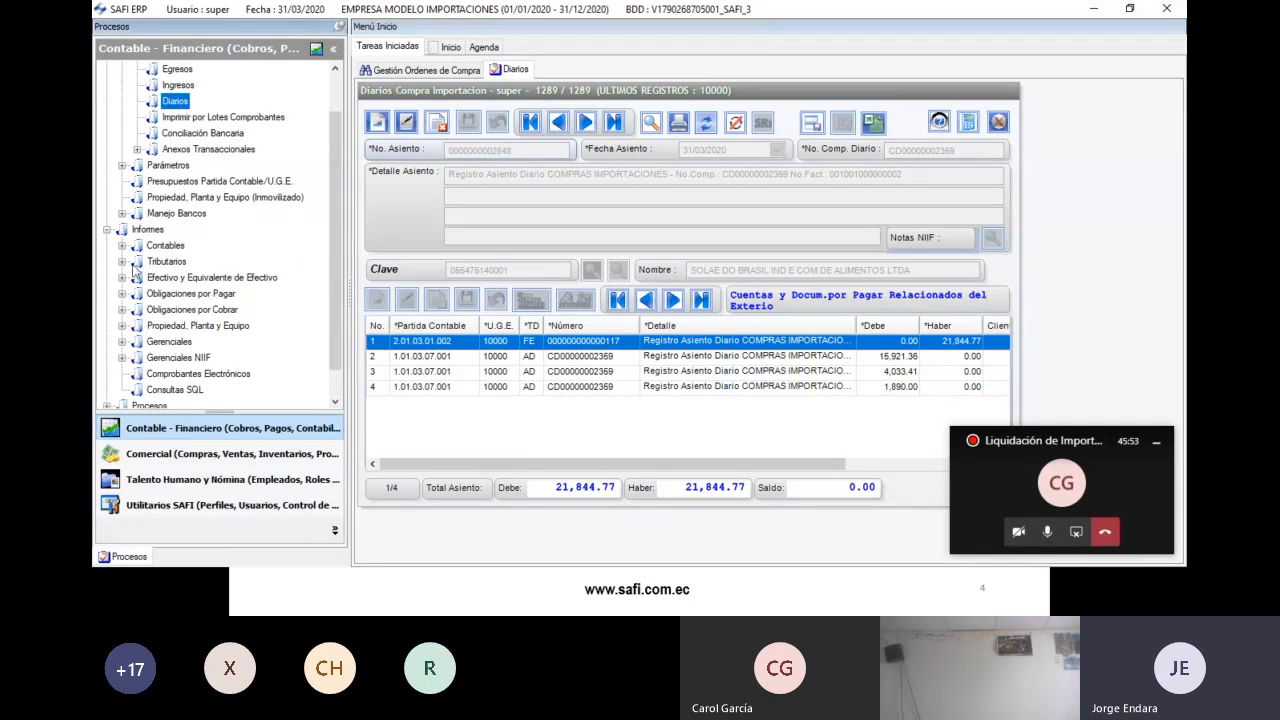
double_click(173, 298)
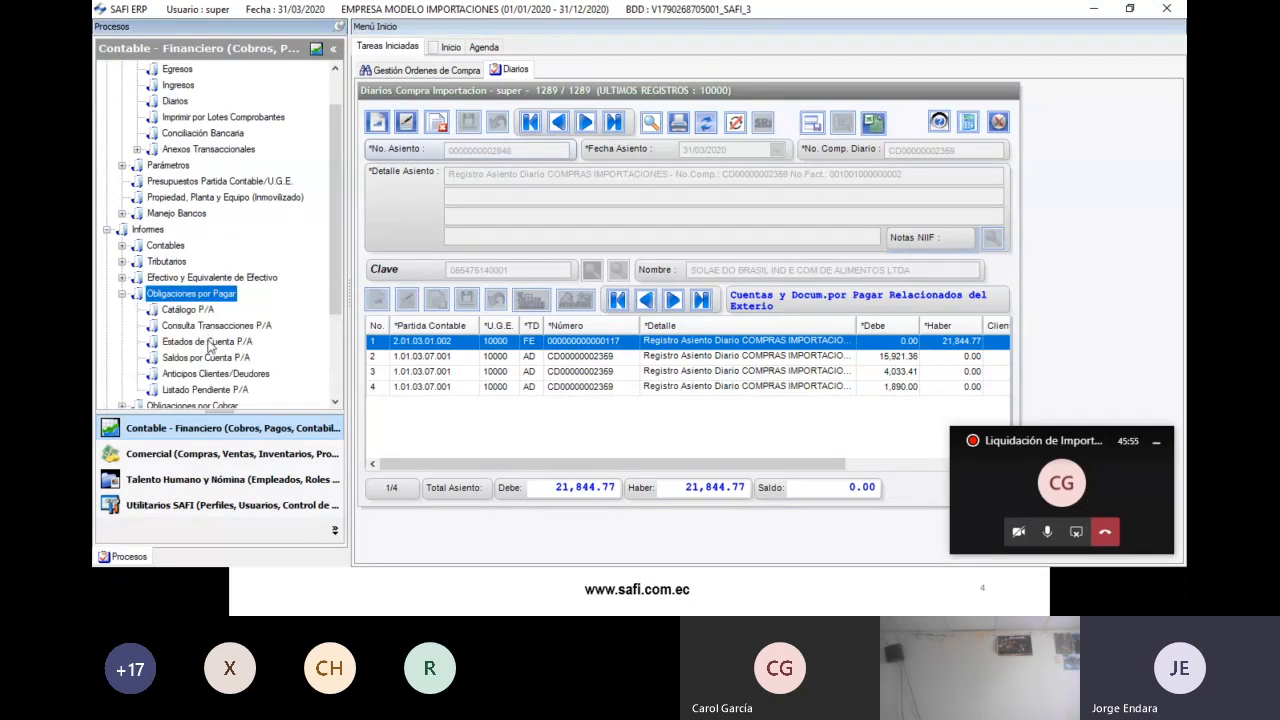
double_click(205, 342)
left_click(565, 123)
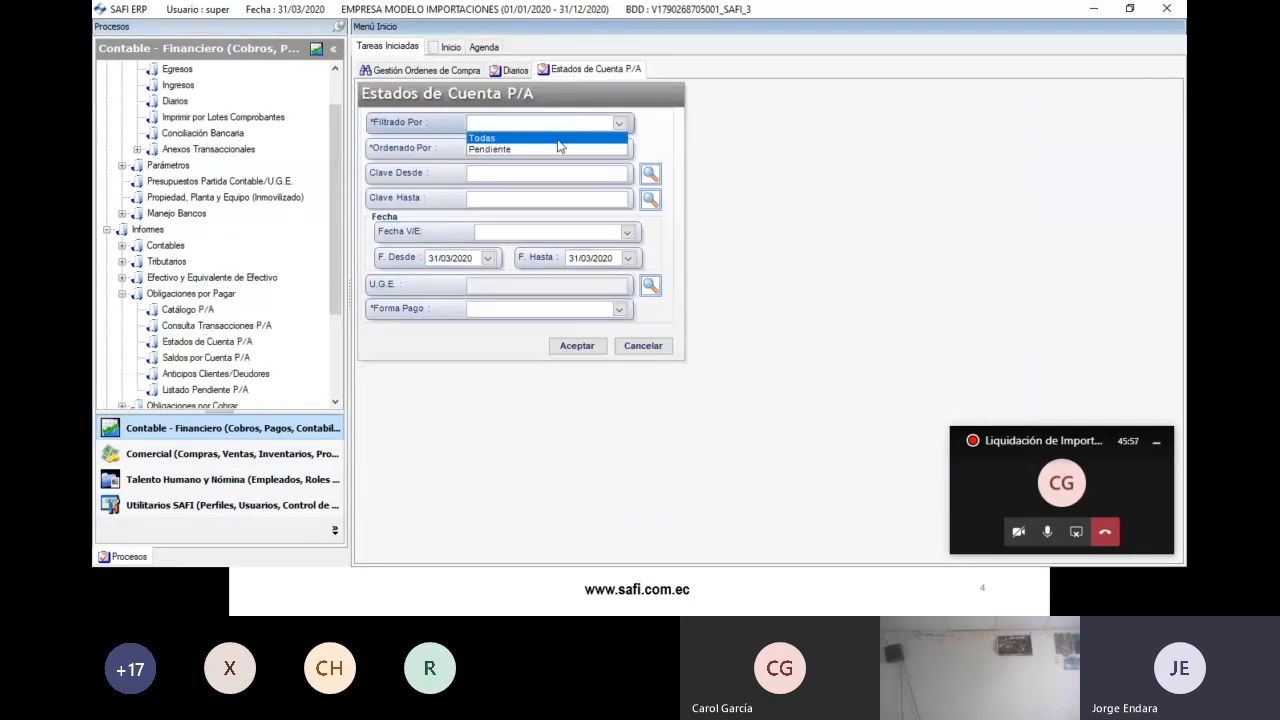
left_click(545, 137)
left_click(586, 149)
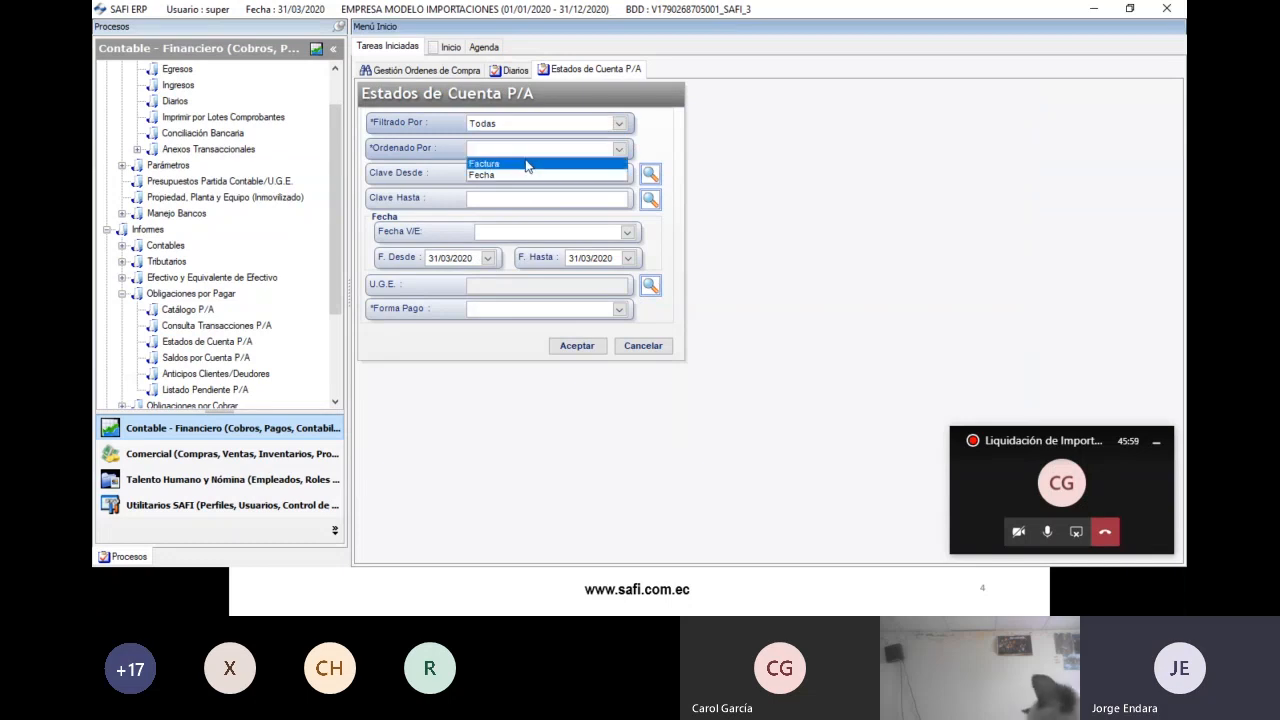
left_click(530, 163)
left_click(650, 173)
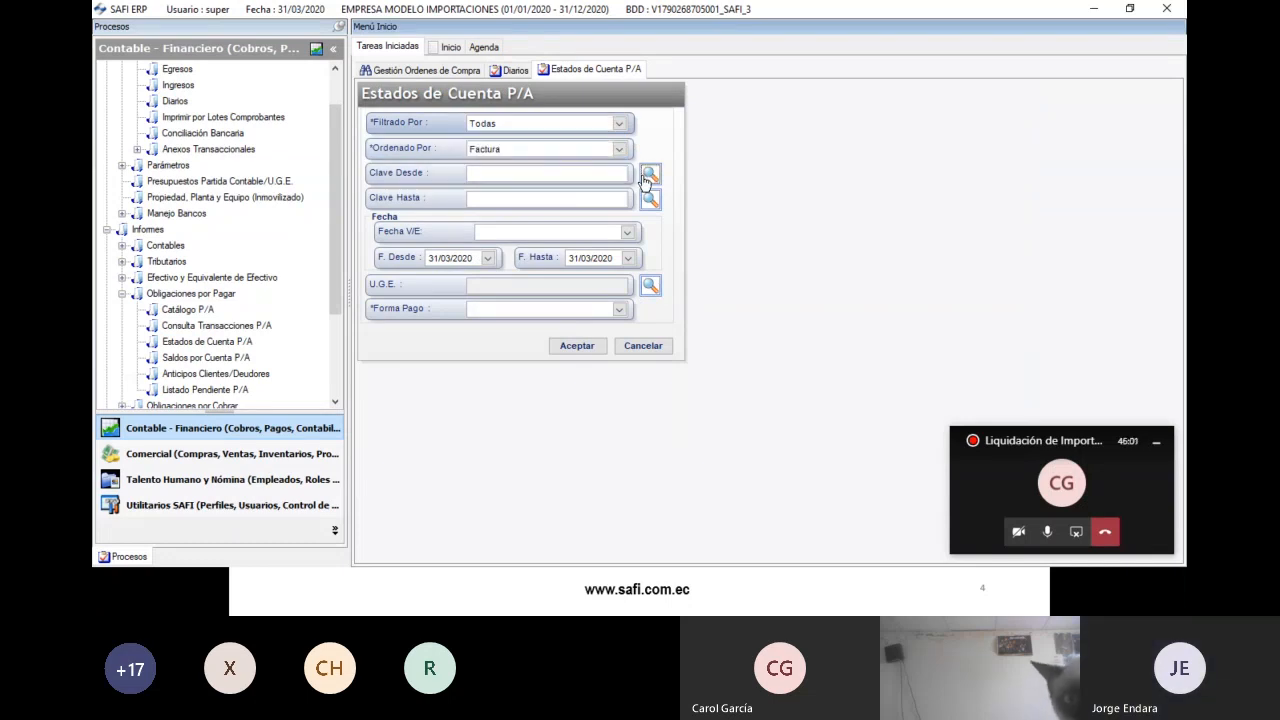
left_click(418, 203)
type("SOLA")
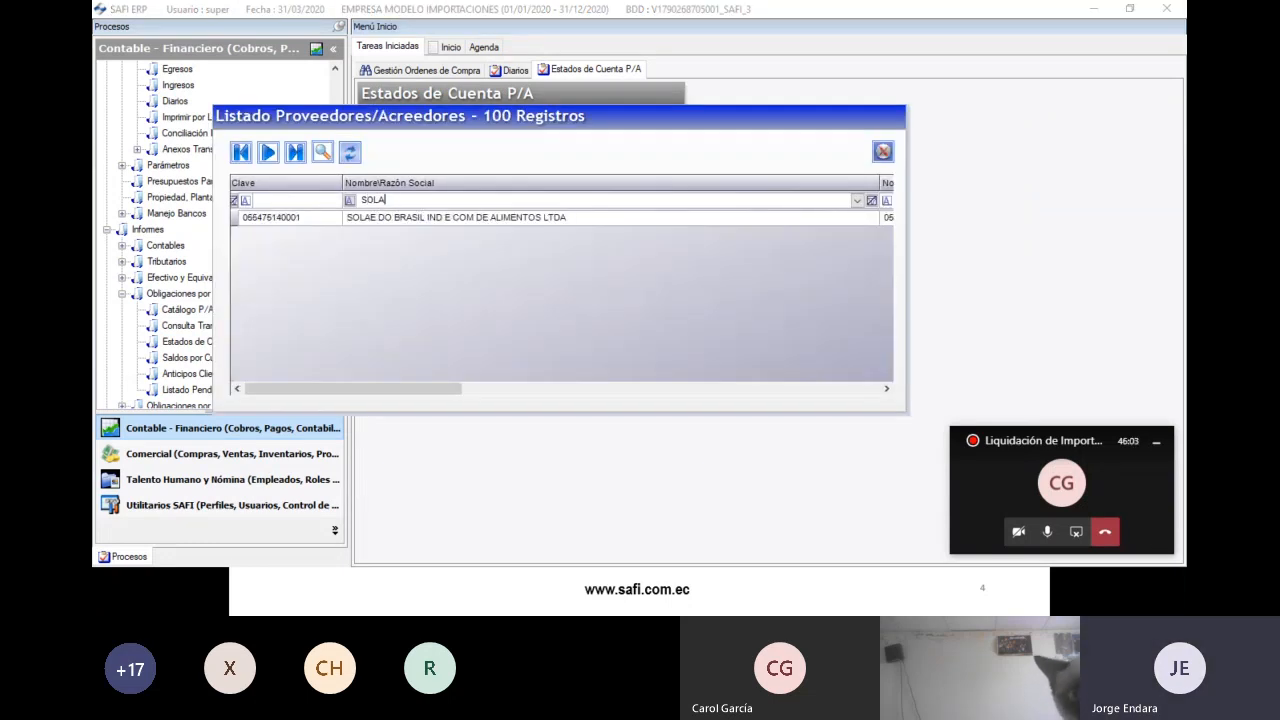
double_click(420, 217)
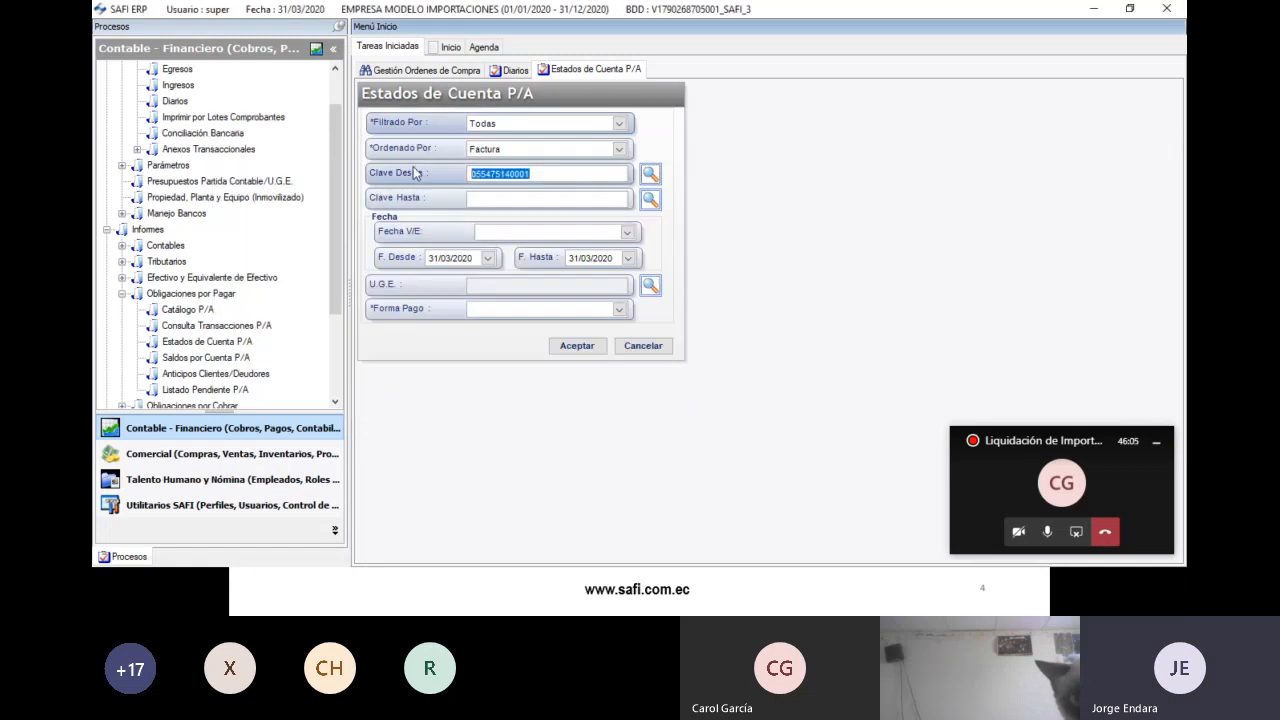
- Set SOLAE DO BRASIL as ending supplier, Emisión dates and all payment types, then review the statement
left_click(474, 200)
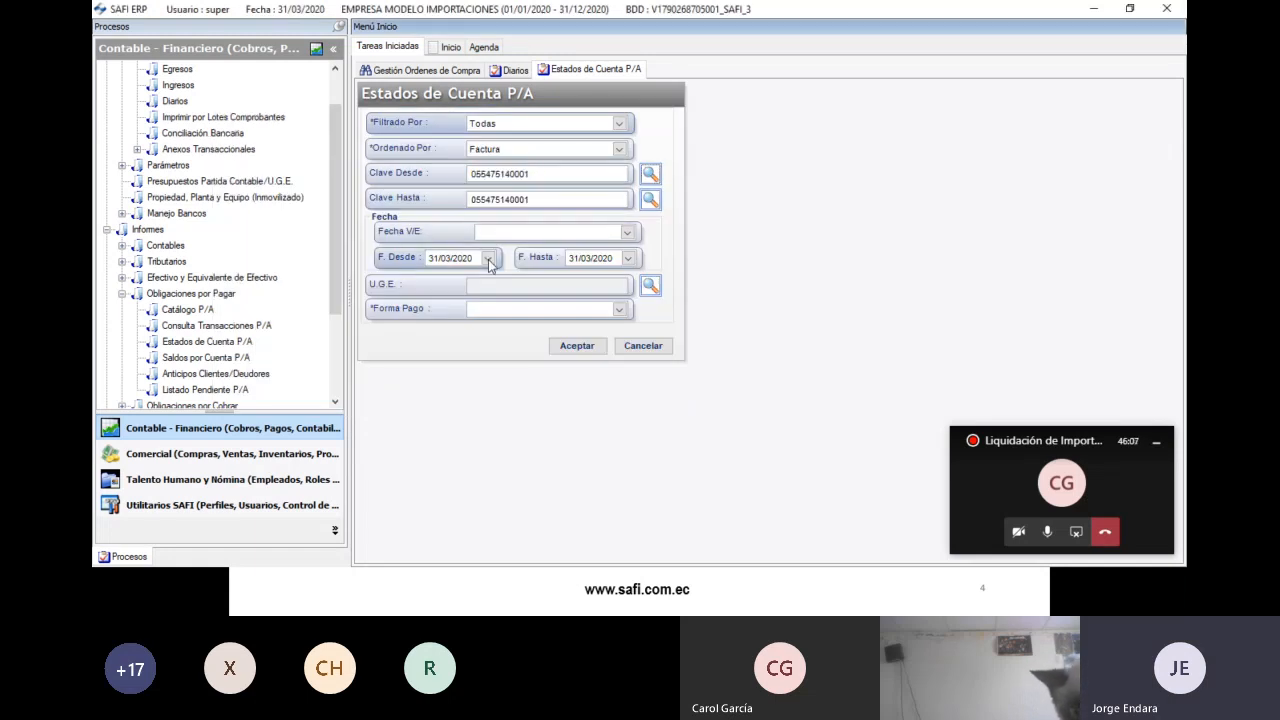
left_click(497, 234)
left_click(505, 260)
left_click(510, 309)
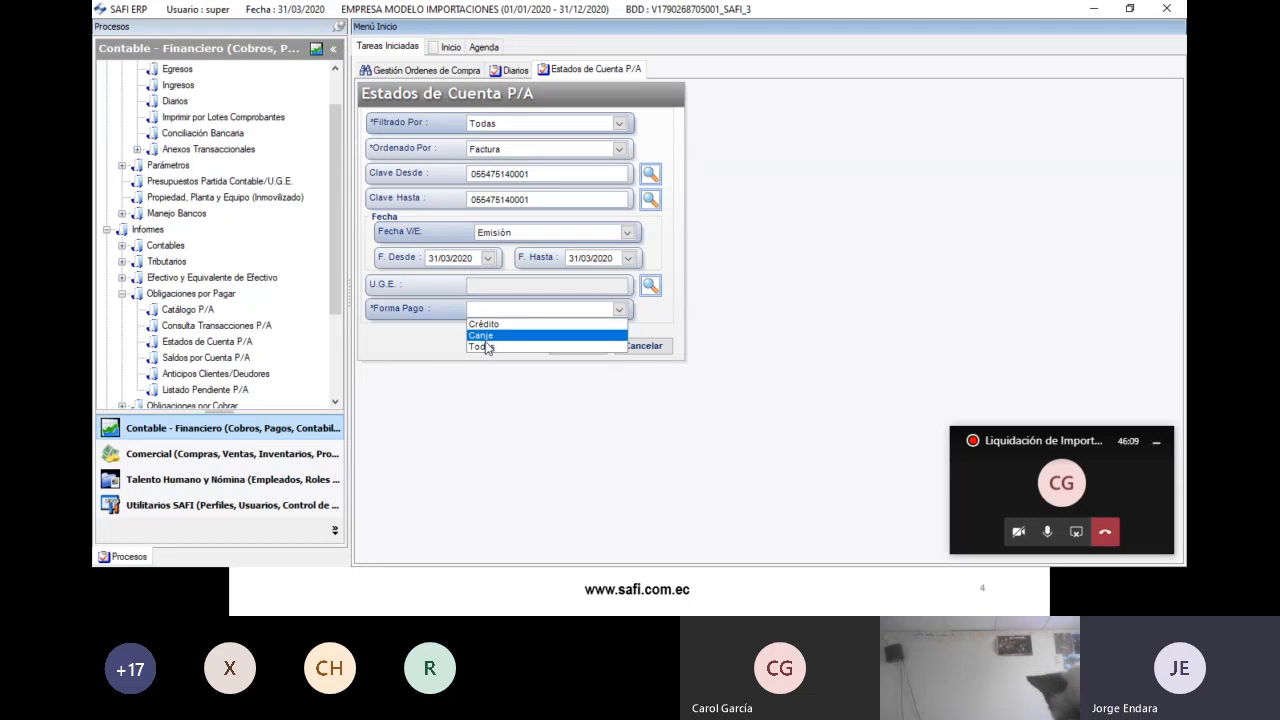
left_click(488, 344)
left_click(562, 348)
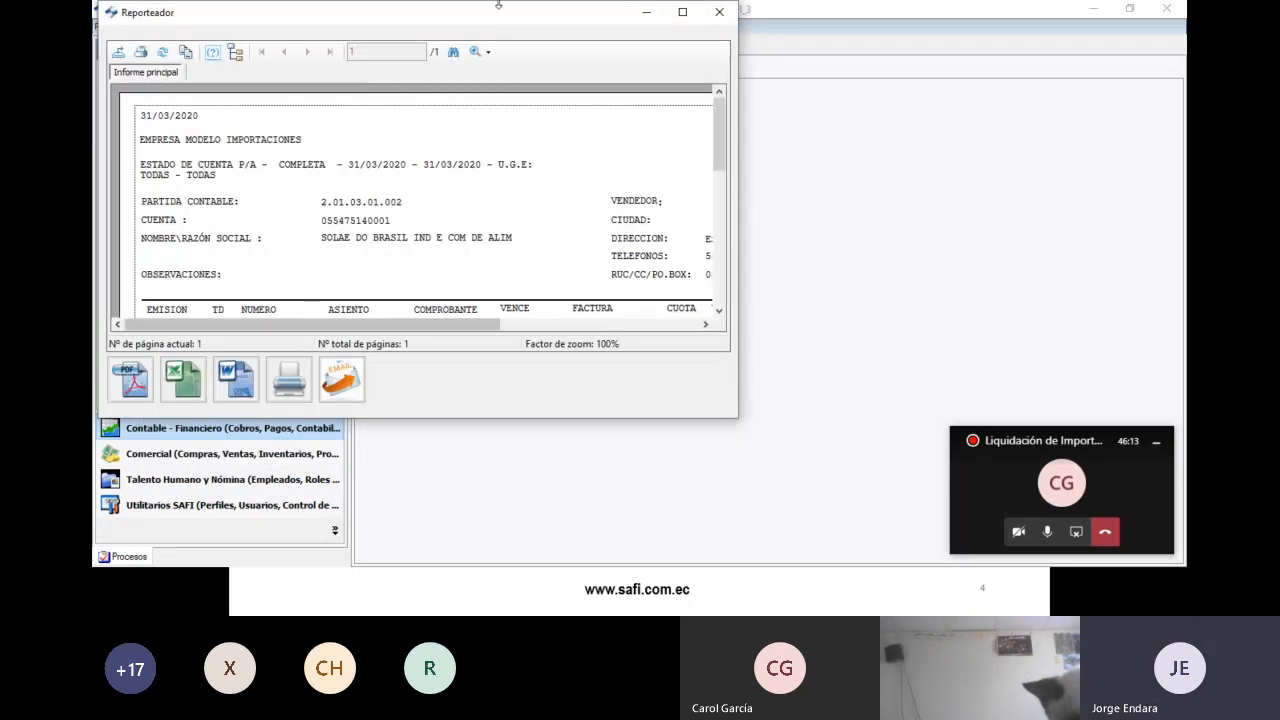
double_click(502, 13)
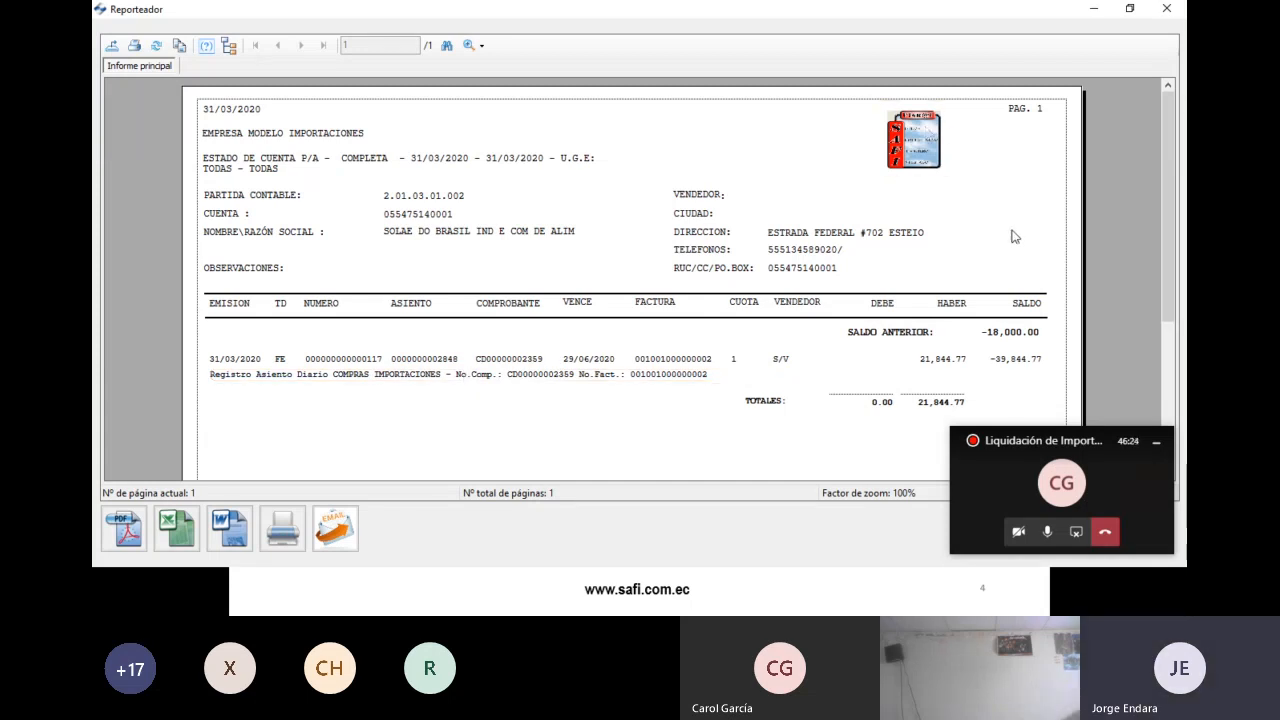
left_click(1166, 9)
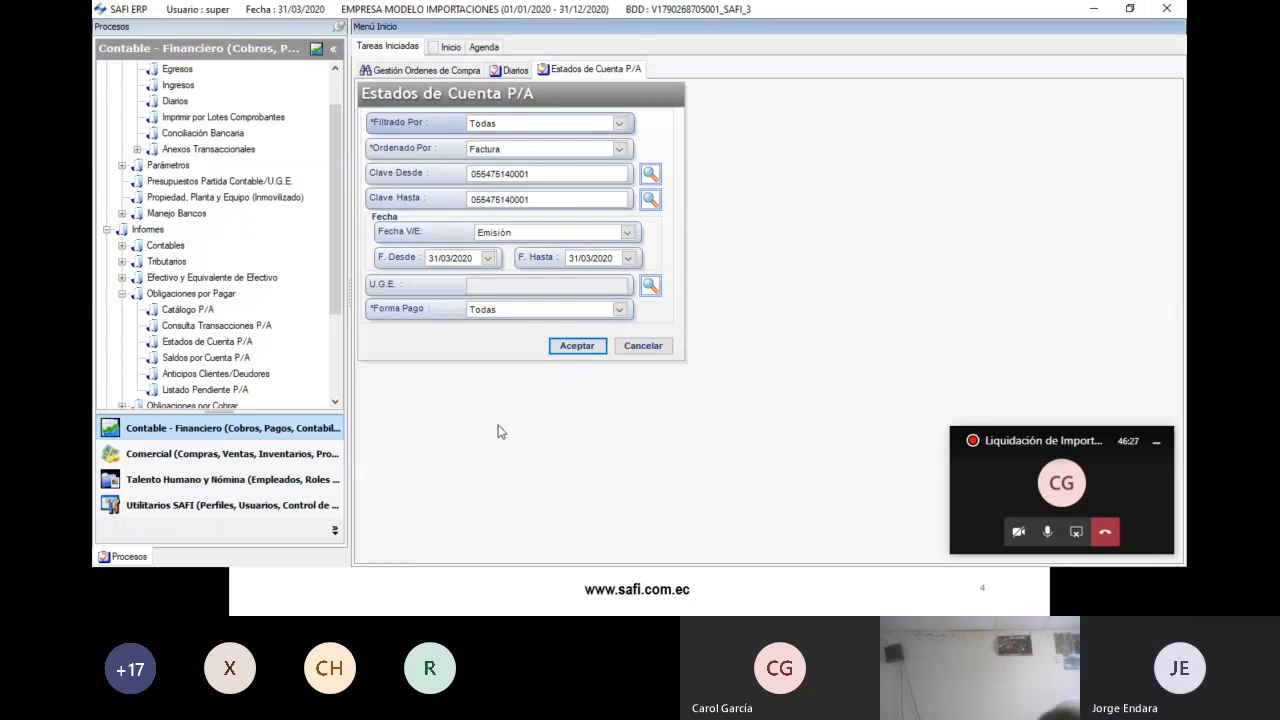
- Pass through the presentation slideshow to the CANTIDAD Excel workbook
key("alt+Tab")
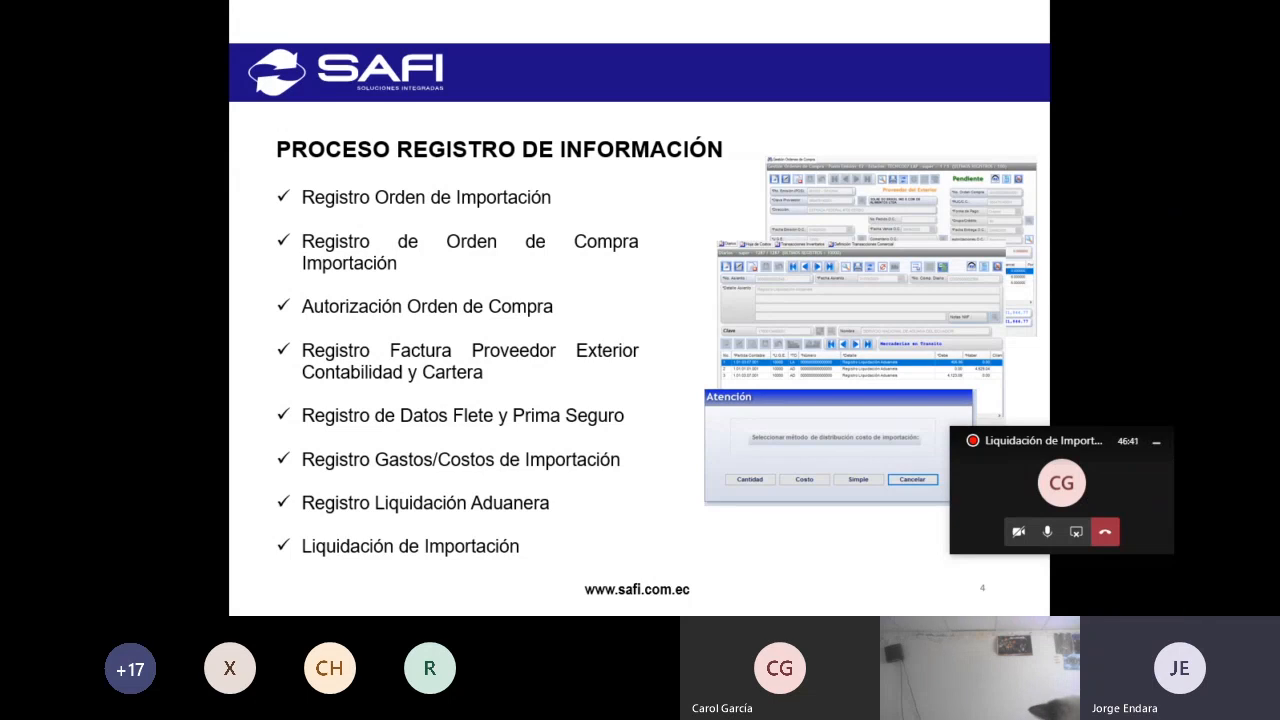
key("alt+Tab")
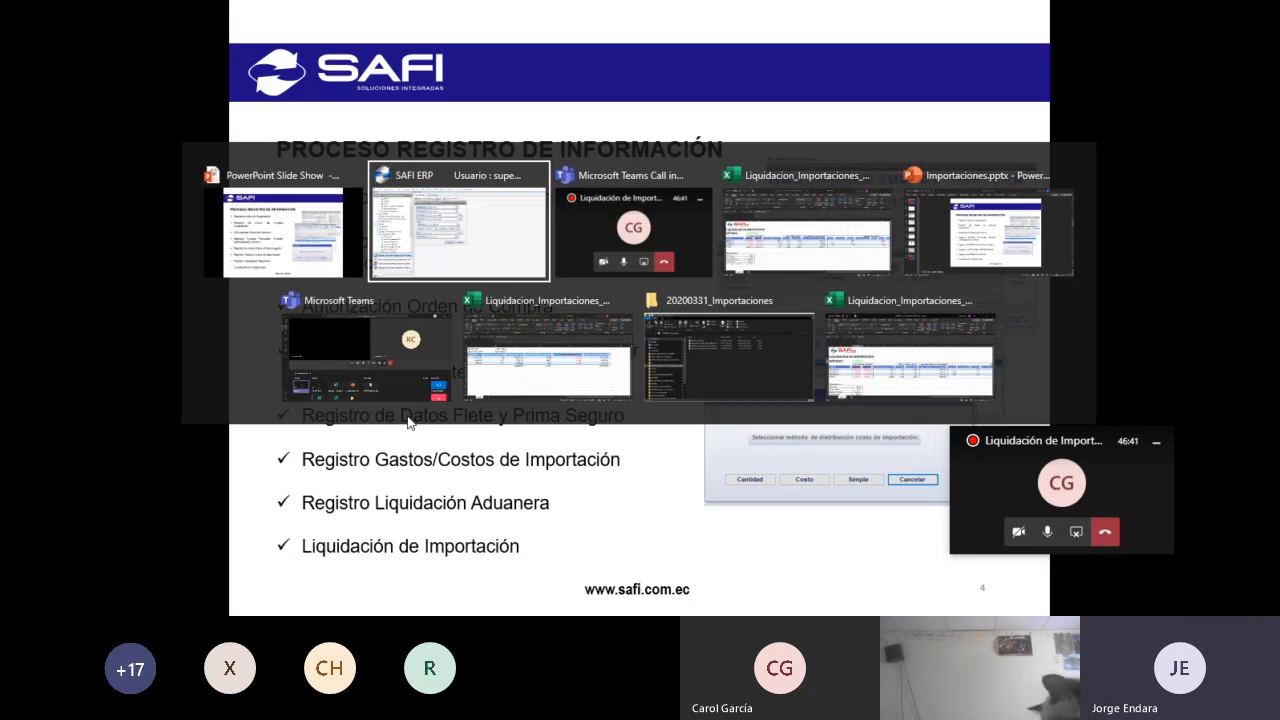
key("alt+Tab")
key("alt+Tab")
left_click(371, 430)
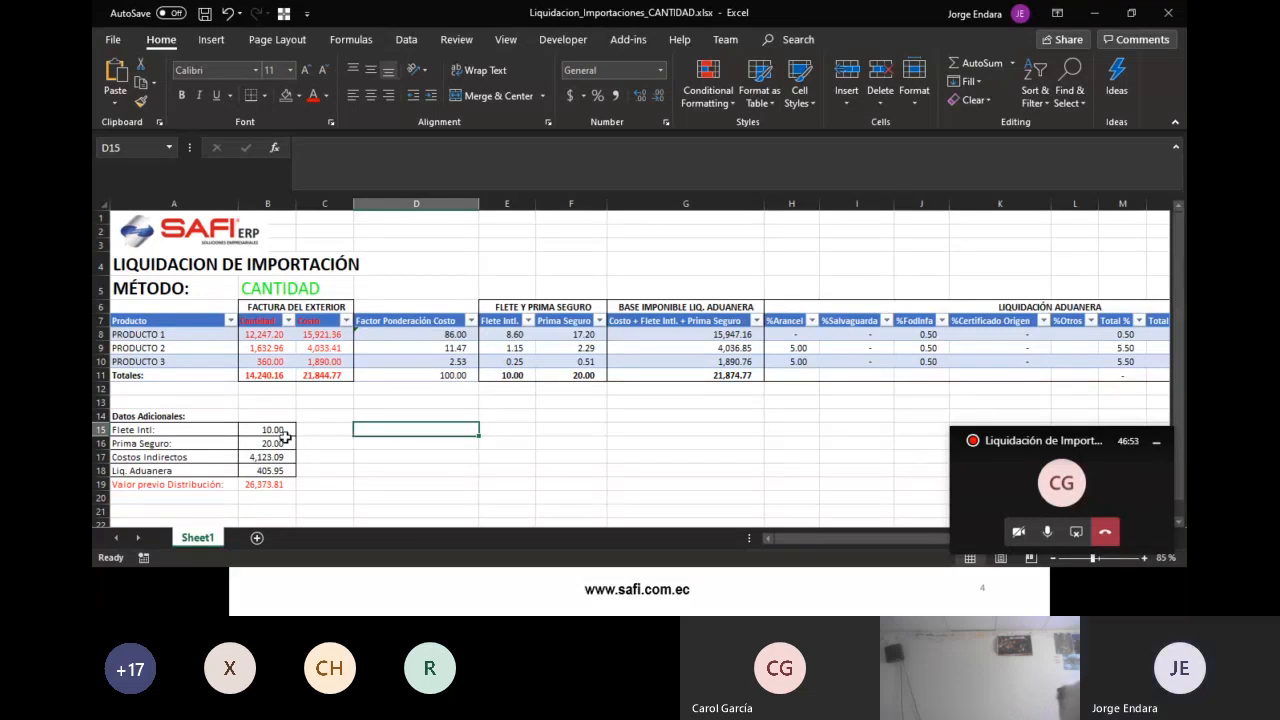
- Check the Flete Intl 10.00 and insurance premium 20.00 amounts in A15:B16, then return to SAFI ERP
left_click(287, 431)
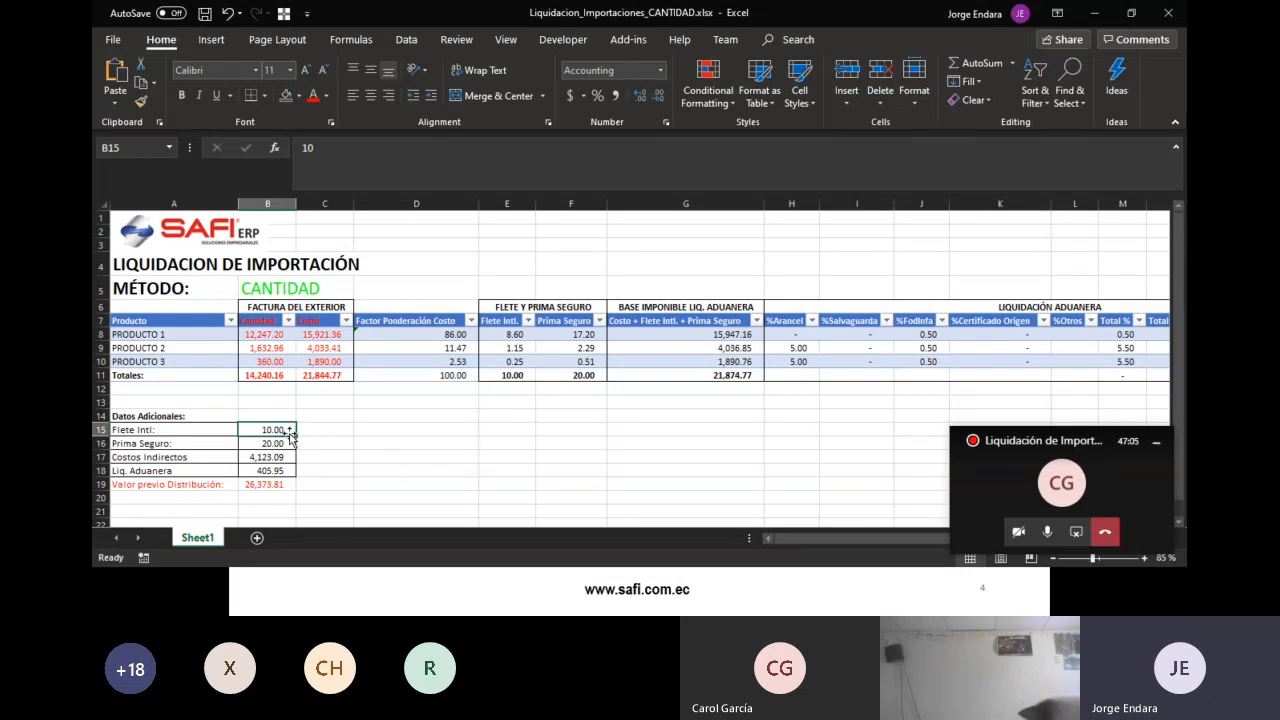
left_click(196, 430)
left_click_drag(196, 430, 271, 442)
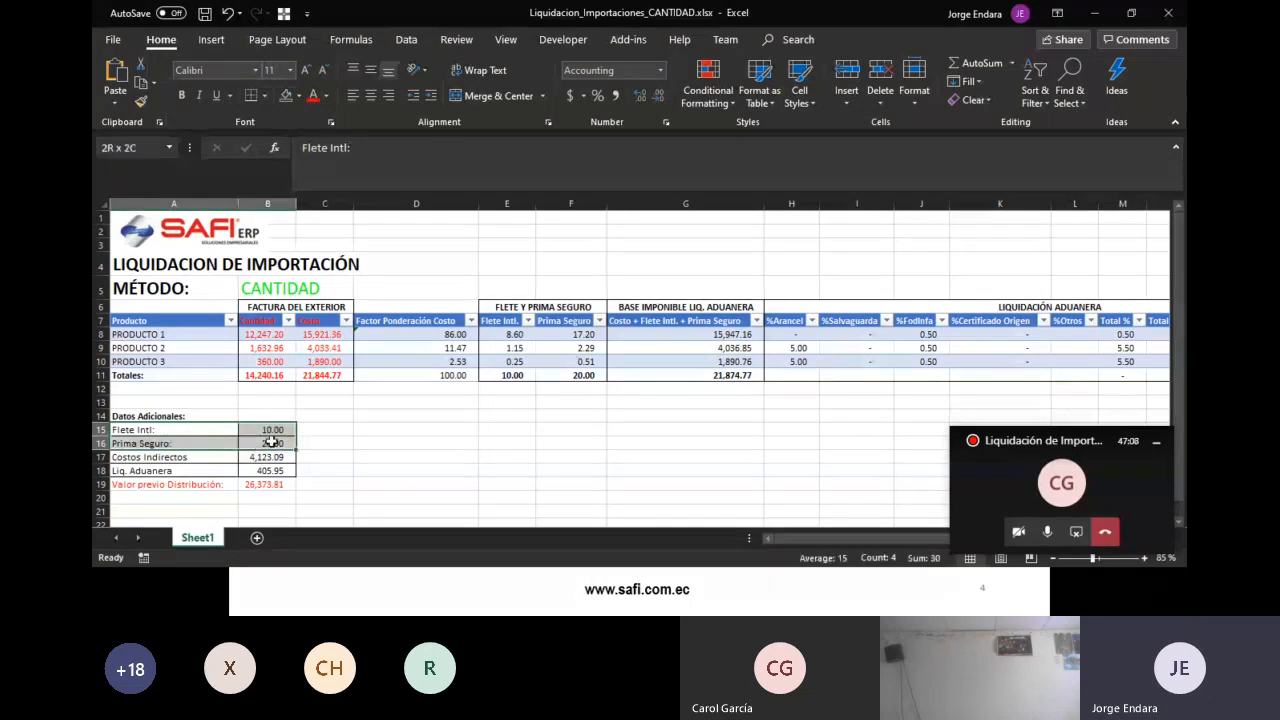
left_click(345, 446)
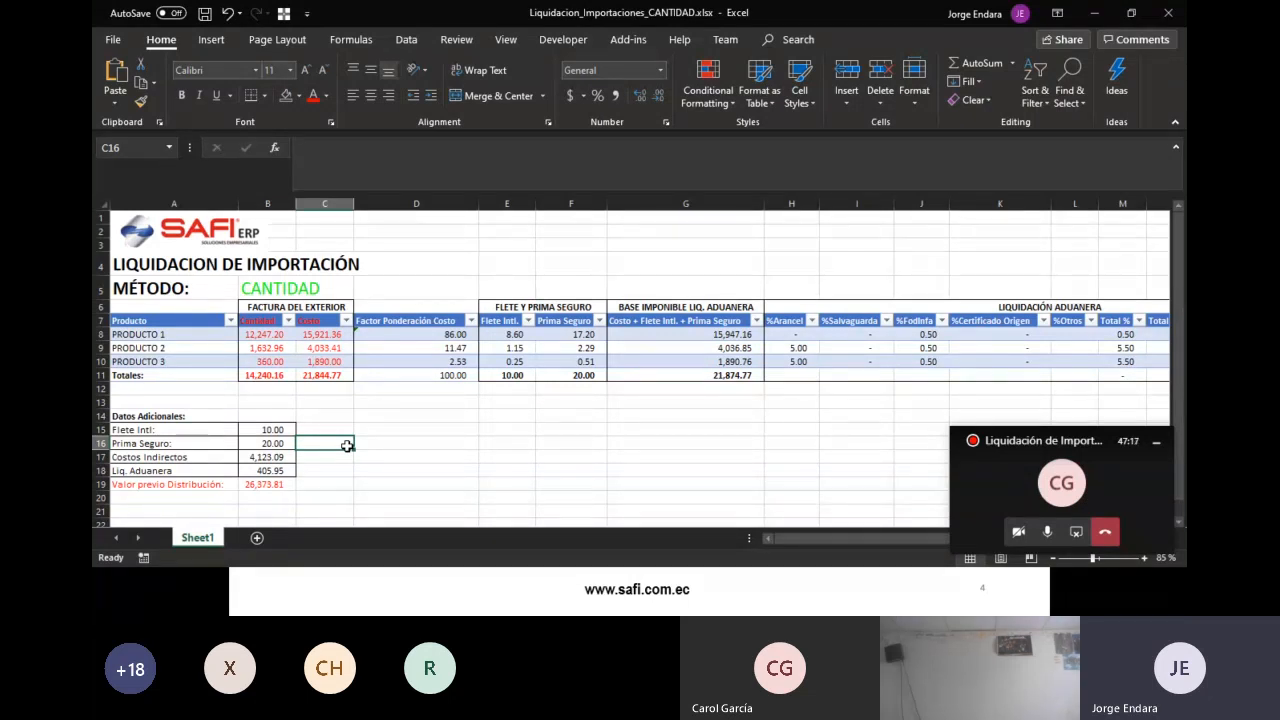
key("alt")
key("alt")
left_click(289, 440)
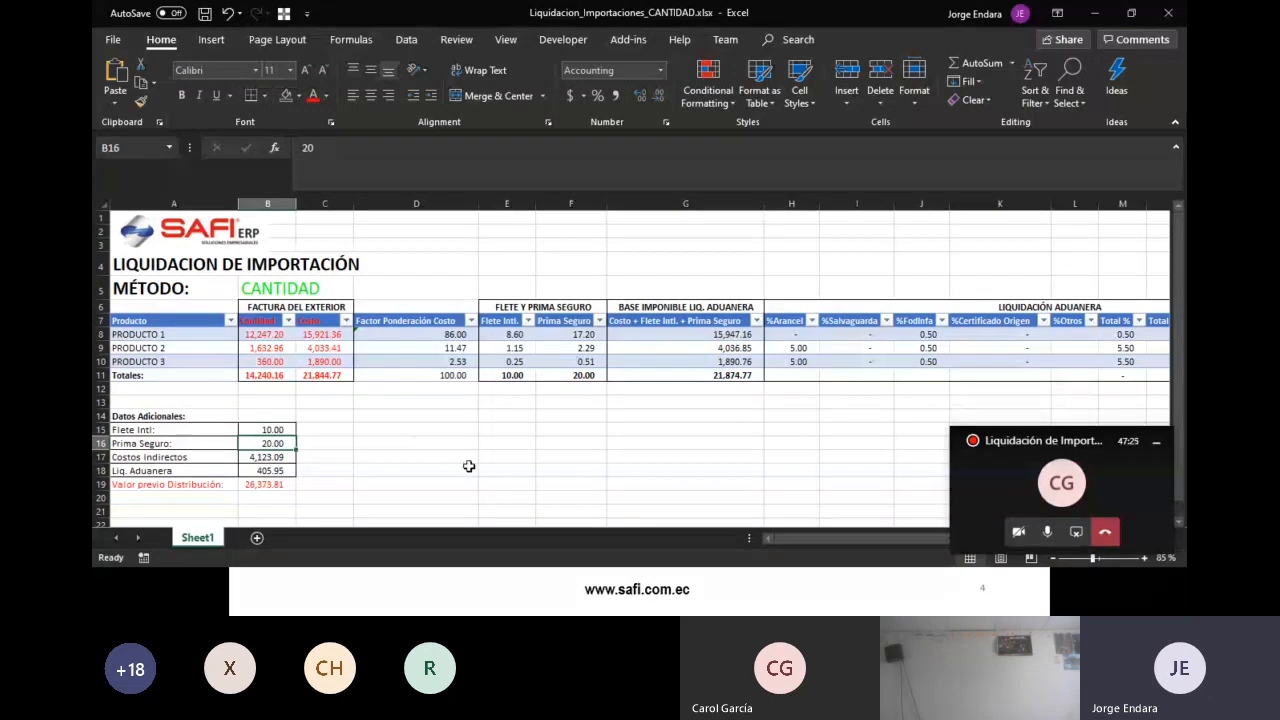
key("alt+Tab")
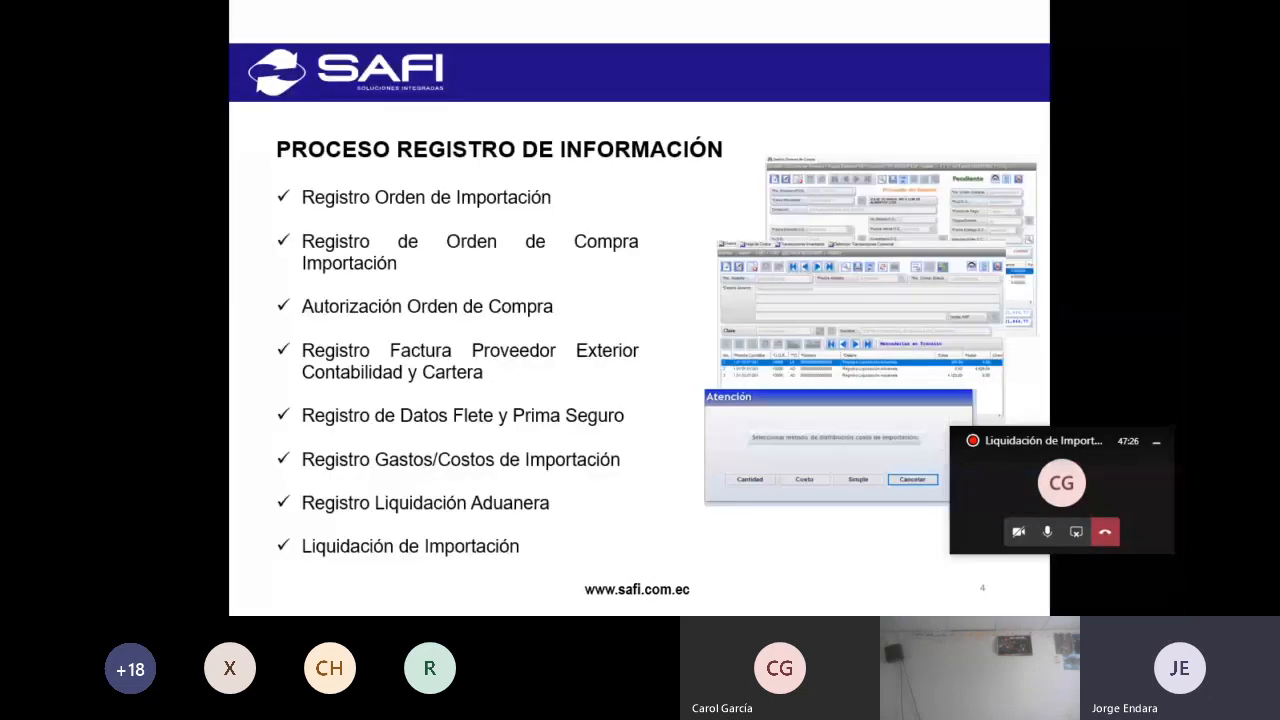
key("alt+Tab")
key("Tab")
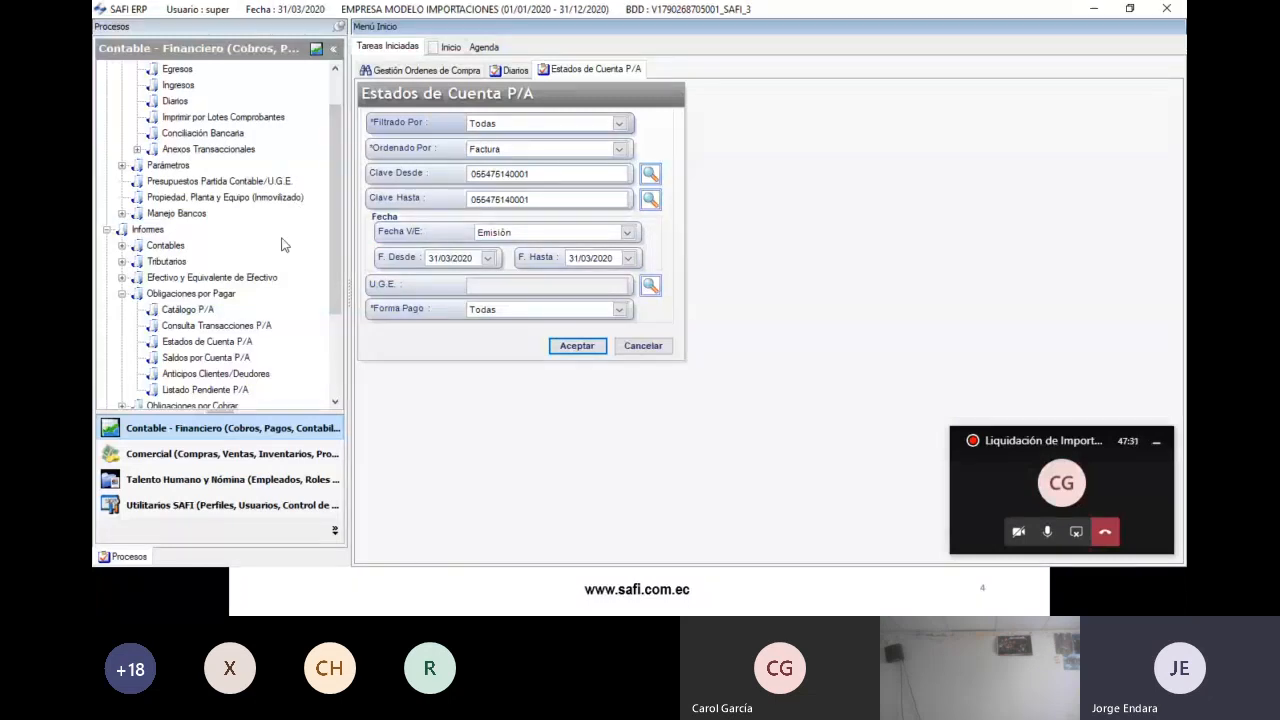
- Open Gestión Ordenes de Compra and put the import purchase order into edit mode
left_click(437, 72)
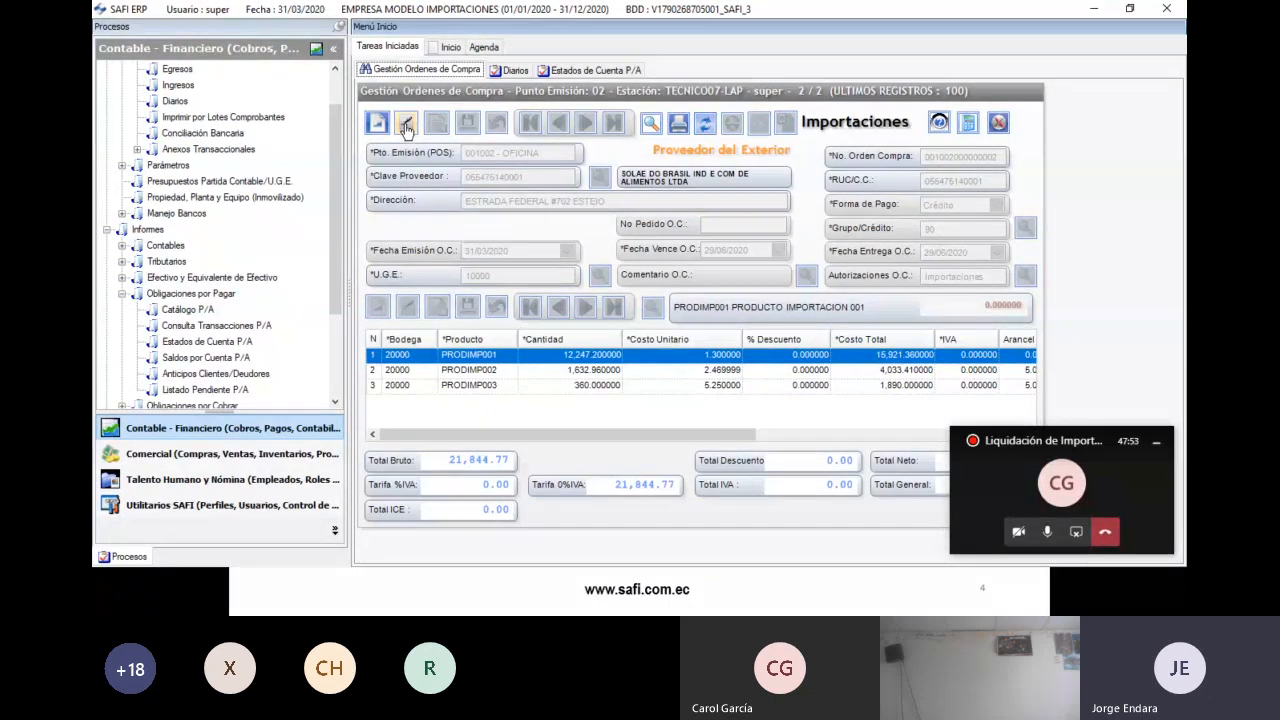
left_click(407, 127)
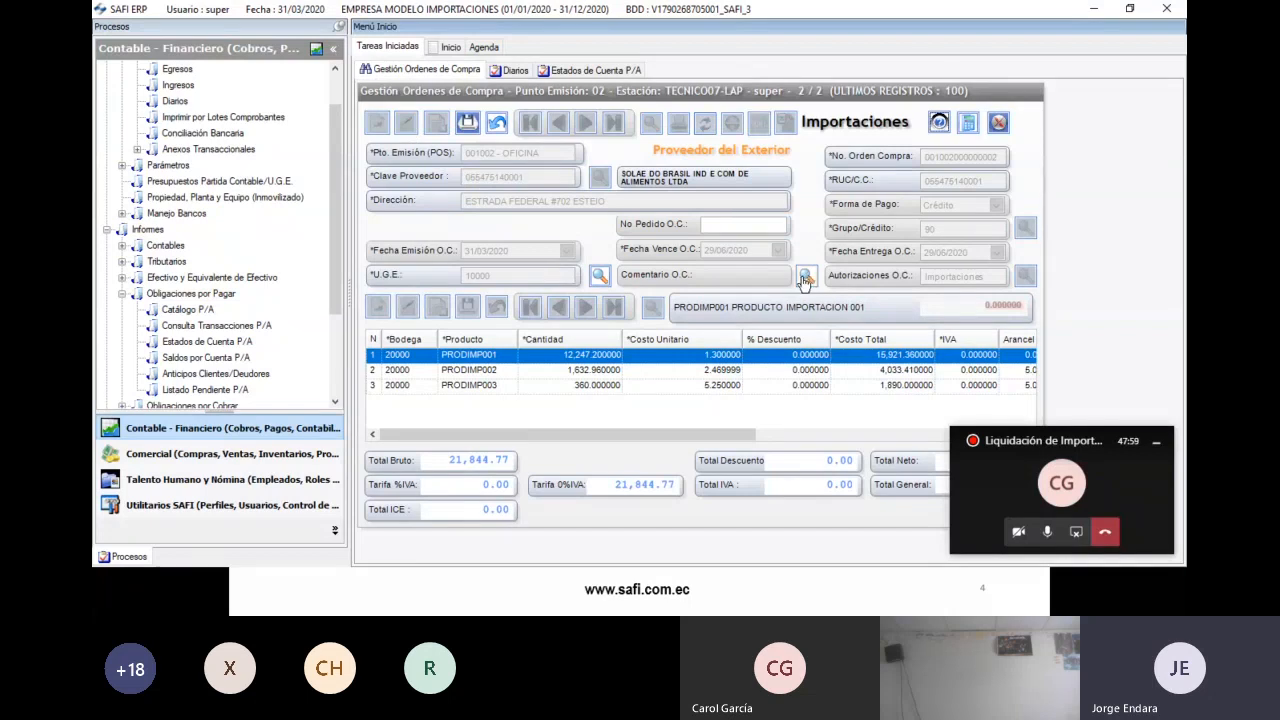
left_click(498, 126)
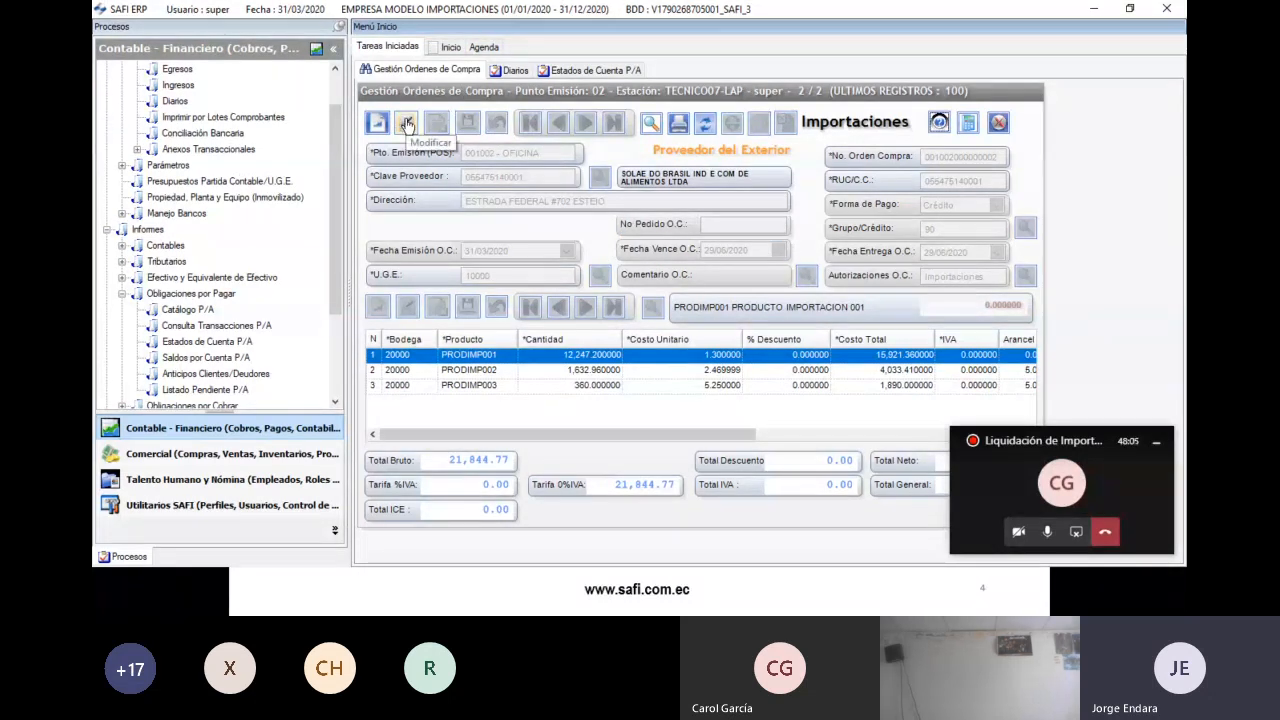
left_click(407, 124)
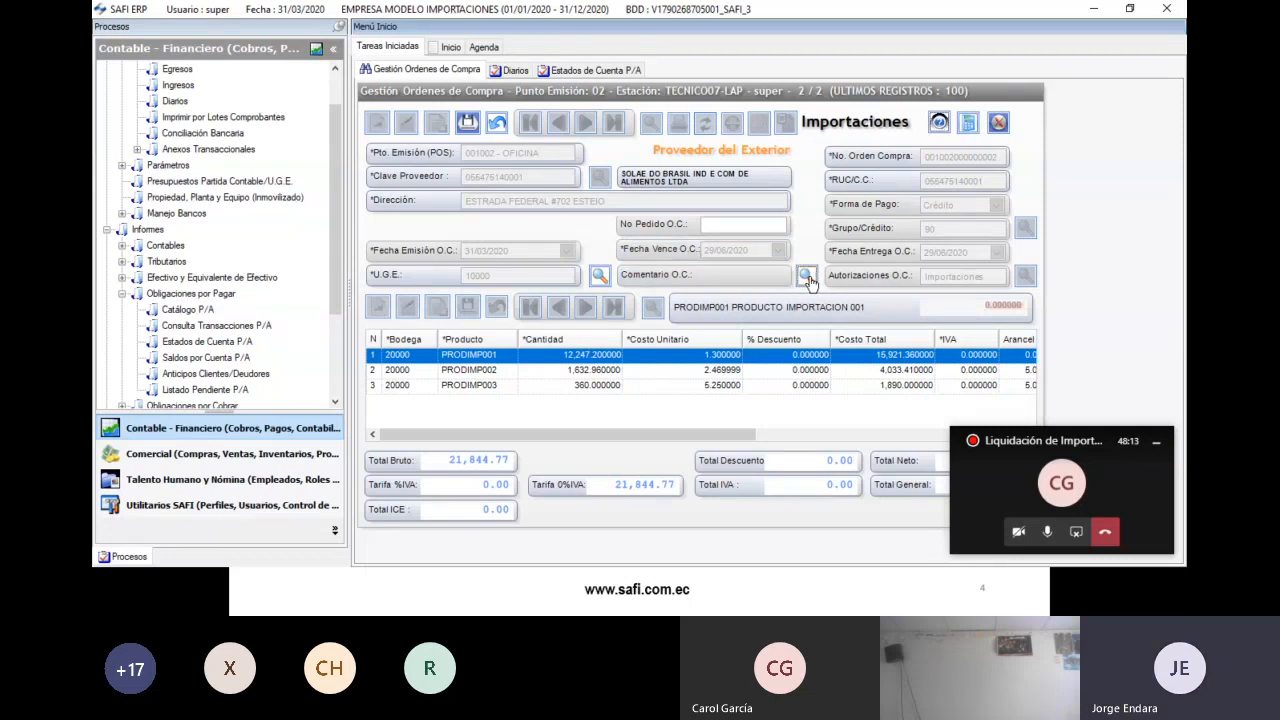
- In Comentario O.C., enter international freight 10 and insurance premium 20, then save the order
left_click(808, 279)
left_click_drag(476, 121, 495, 51)
left_click(404, 430)
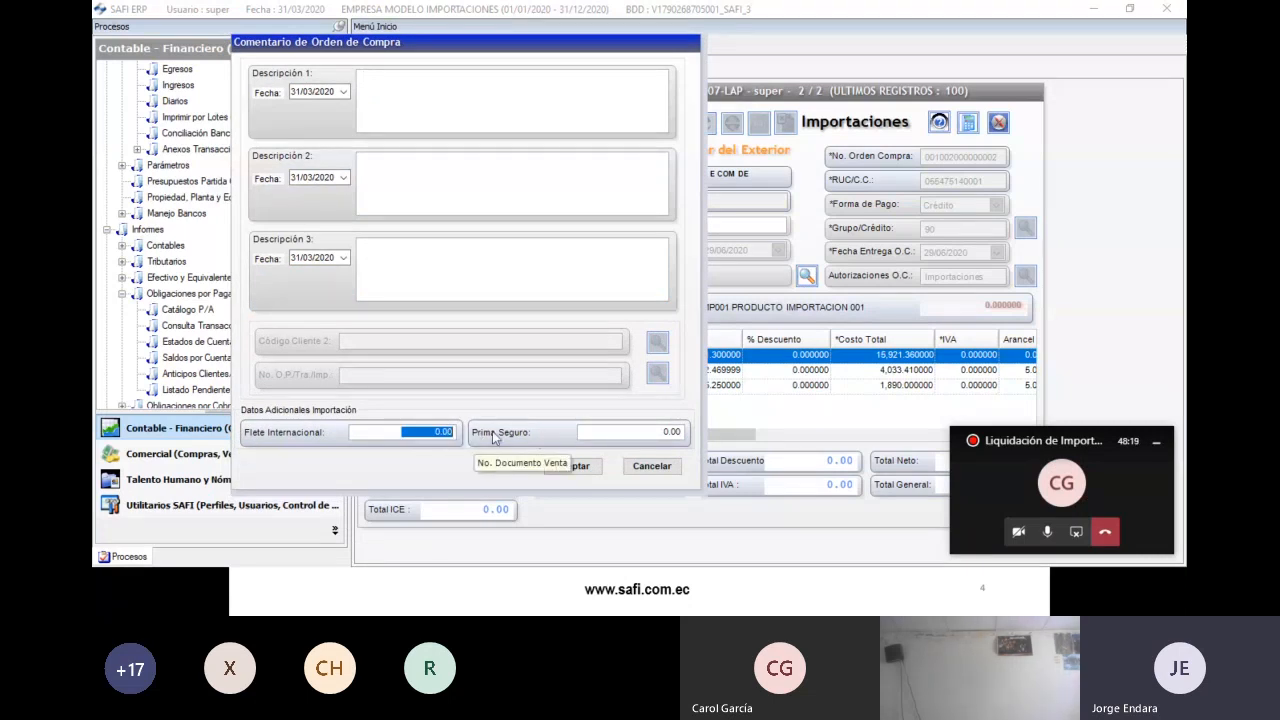
type("10")
key("Tab")
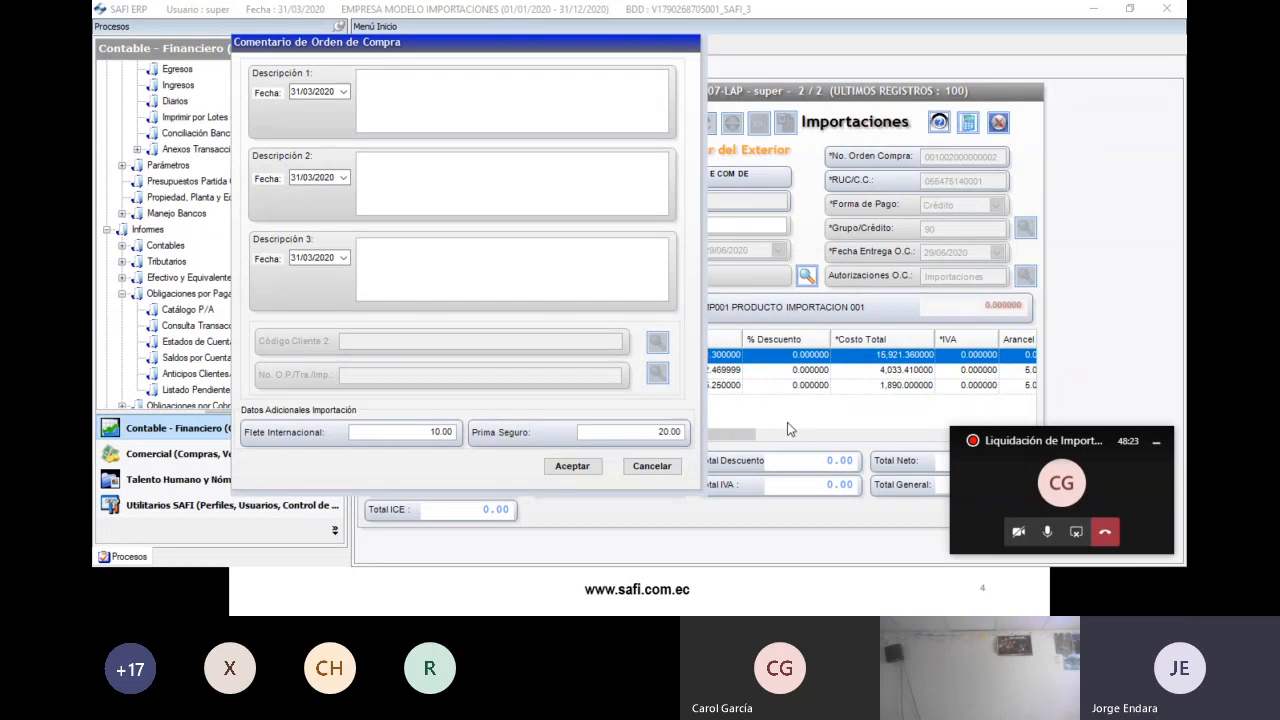
key("alt+Tab")
left_click_drag(278, 429, 274, 443)
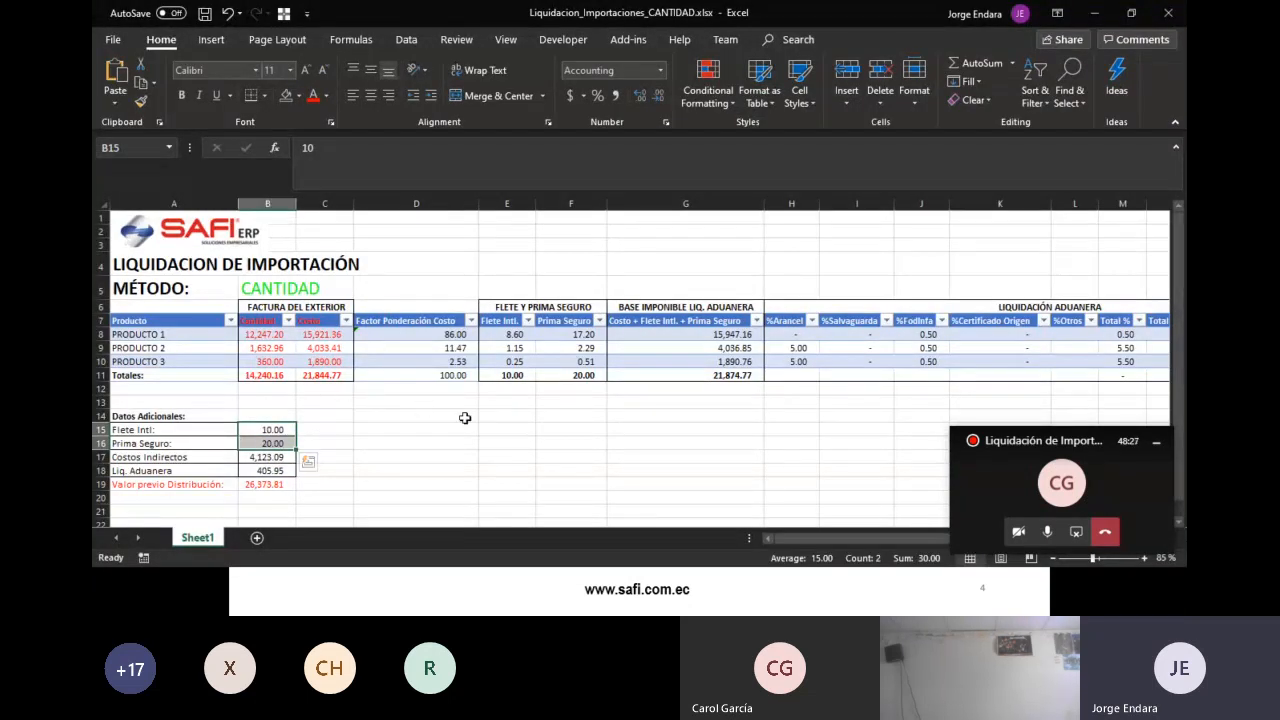
key("alt+Tab")
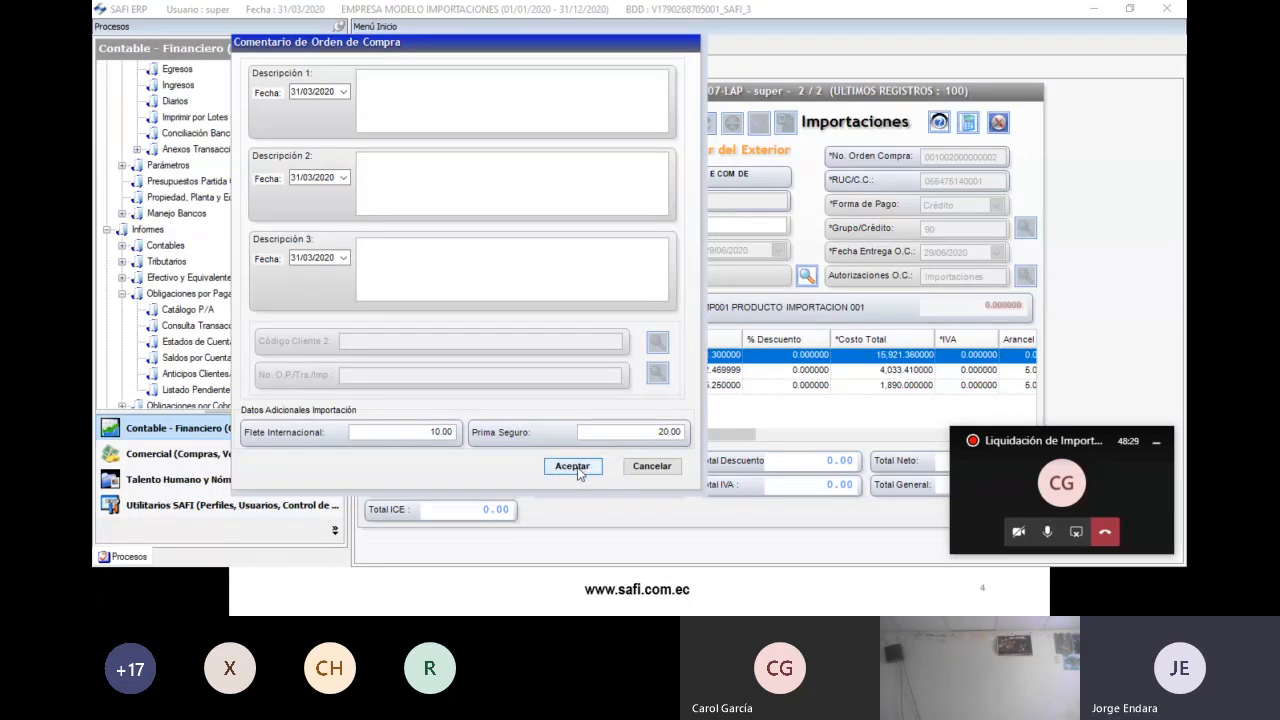
left_click(576, 472)
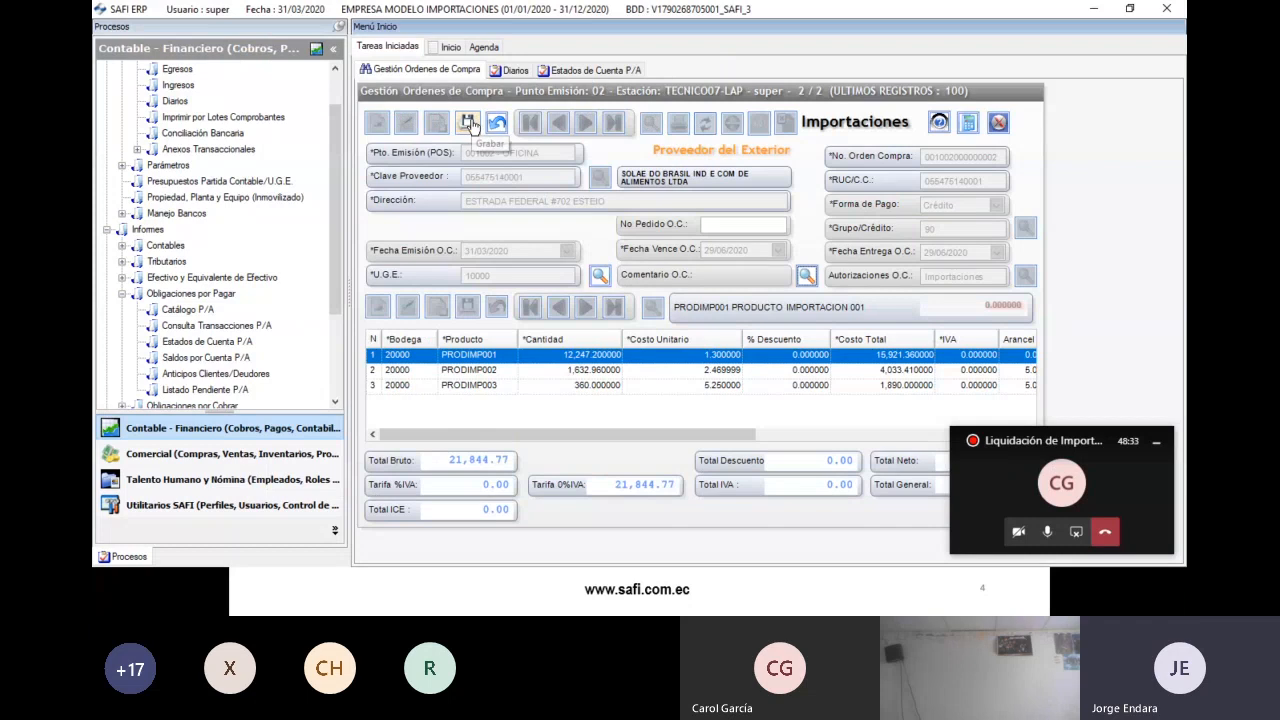
left_click(469, 122)
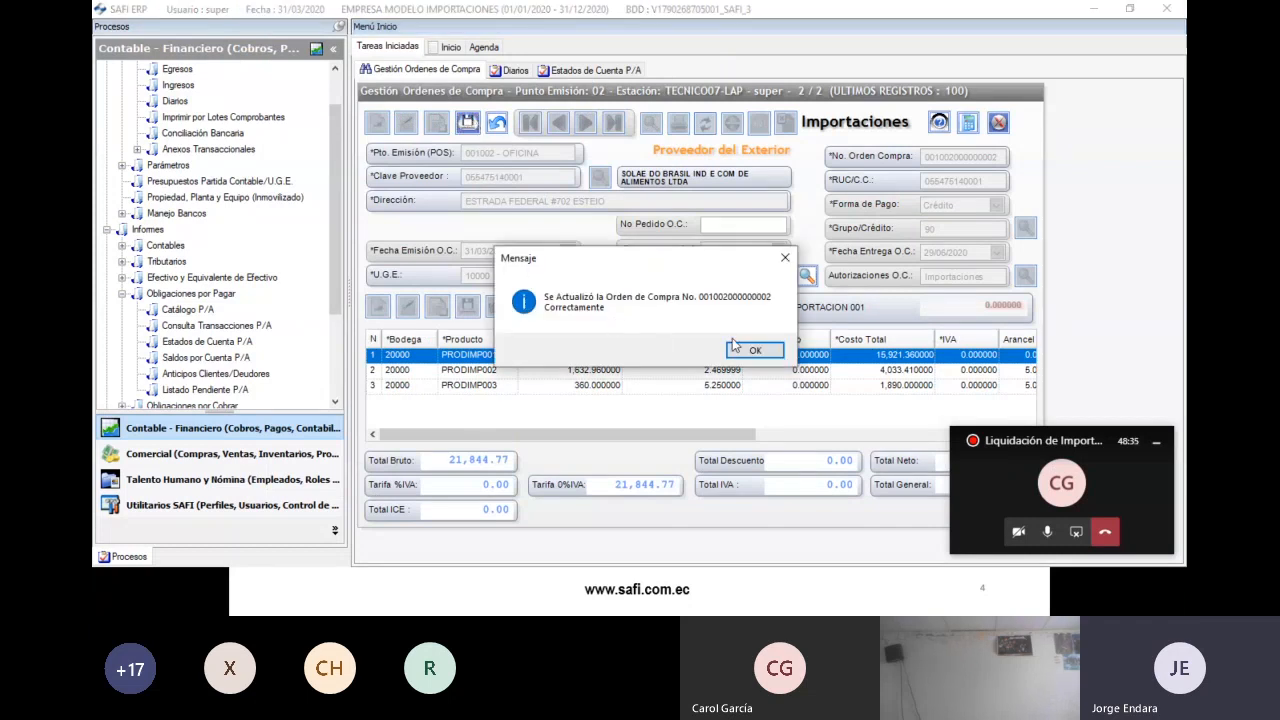
left_click(740, 349)
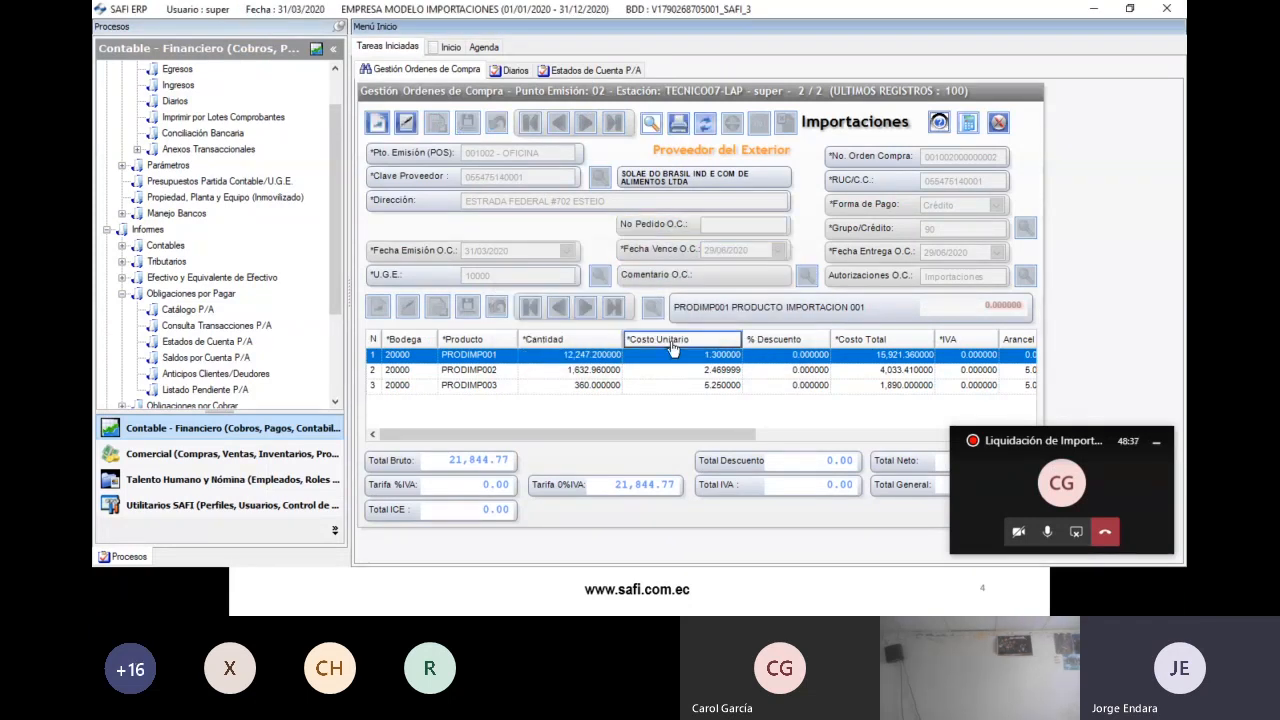
- Review the registration process slide, then show the 21,844.77 import journal entry in SAFI ERP's Diarios
key("alt+Tab")
key("alt+Tab")
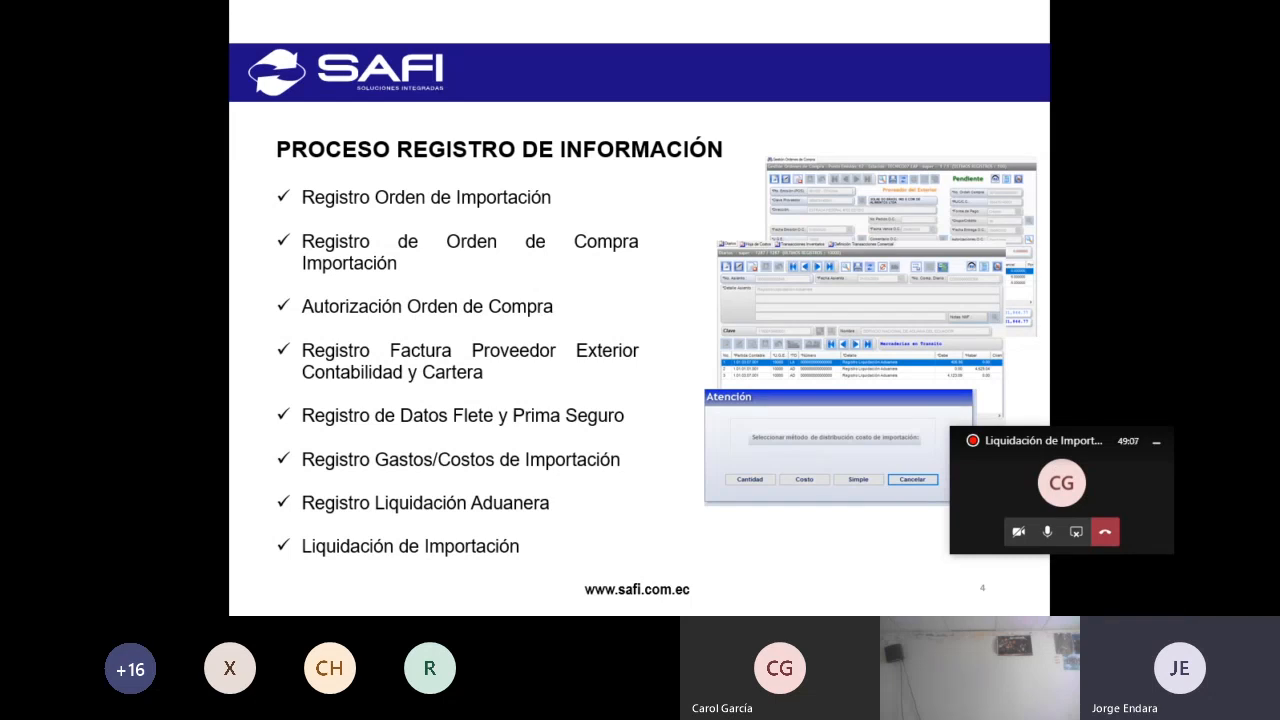
key("alt+Tab")
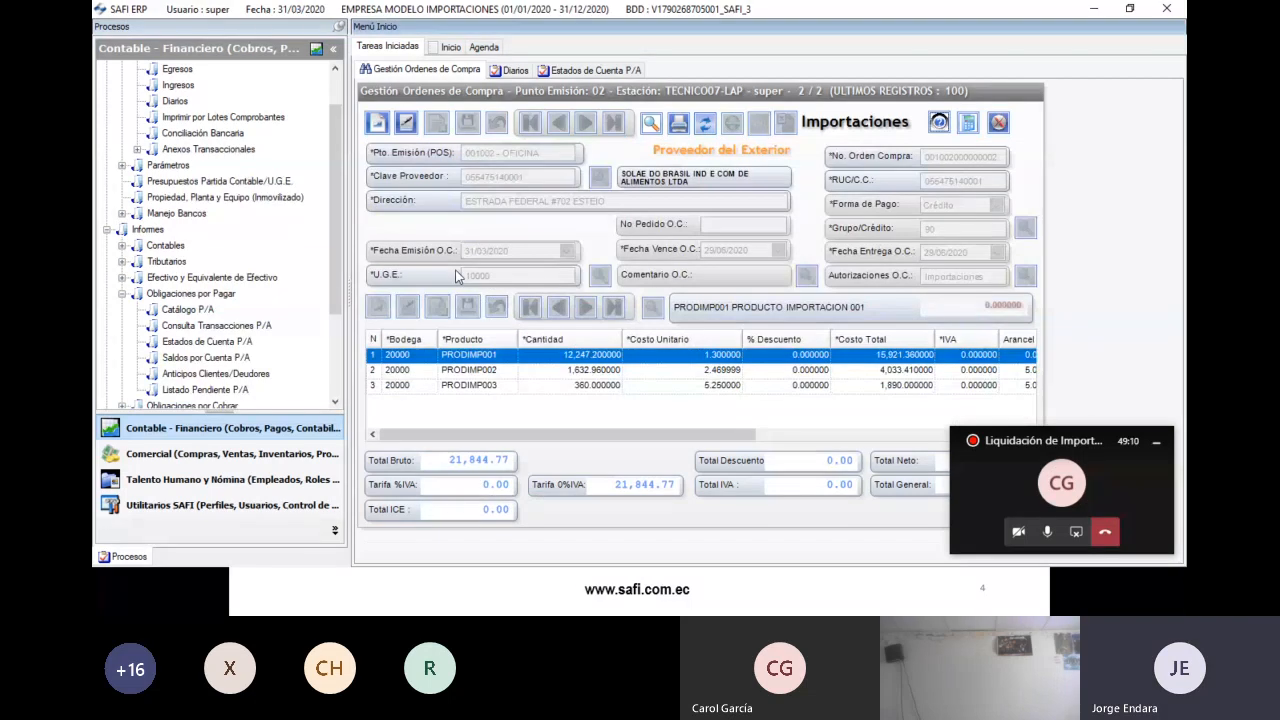
left_click(501, 73)
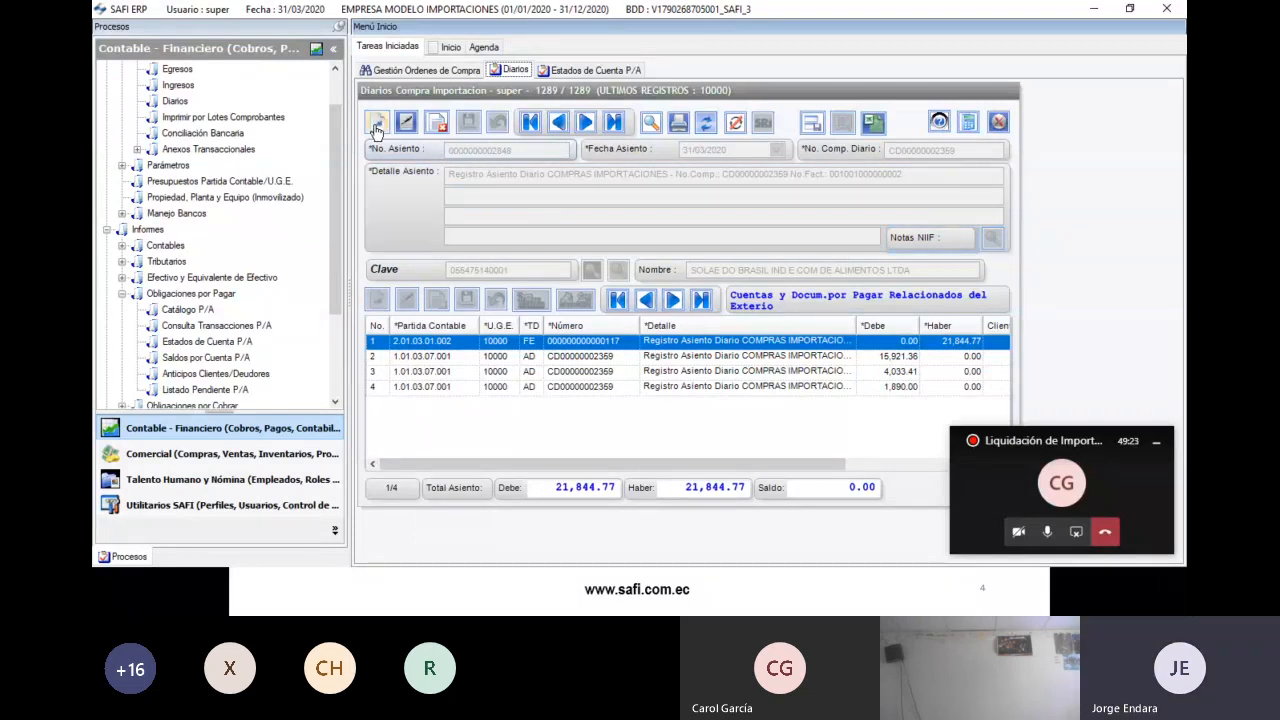
key("alt+Tab")
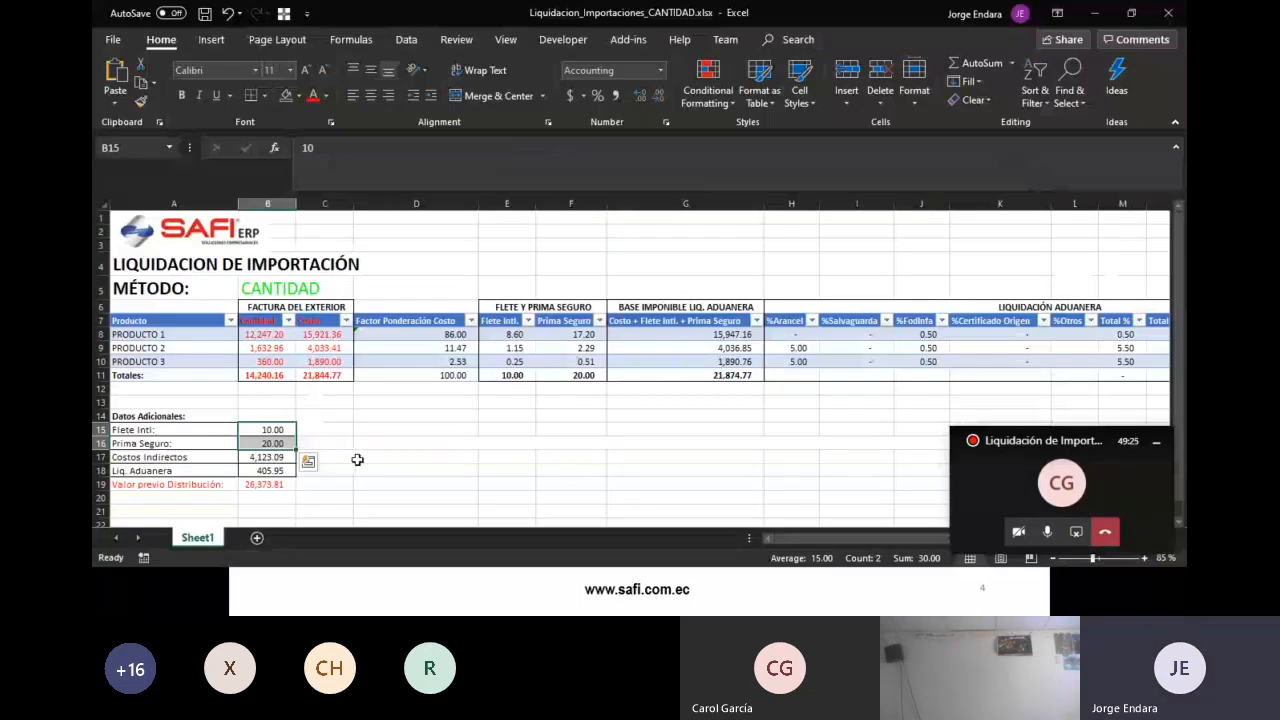
left_click(358, 457)
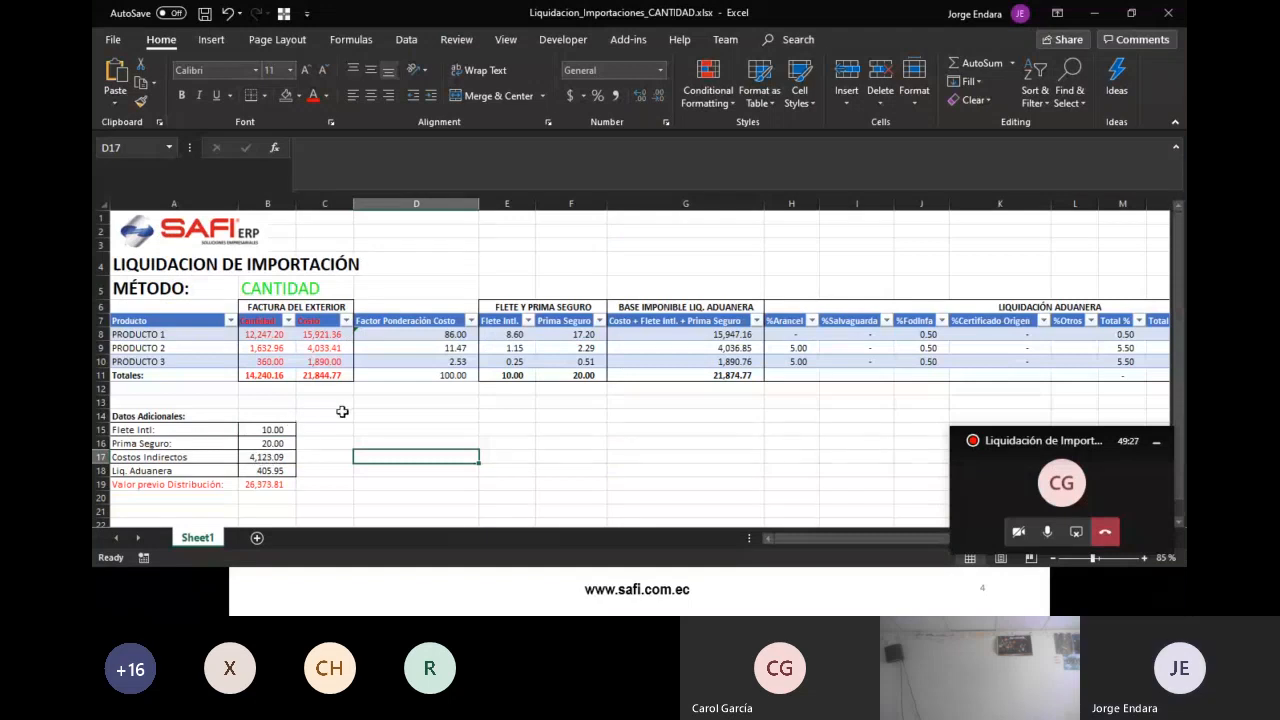
left_click(266, 457)
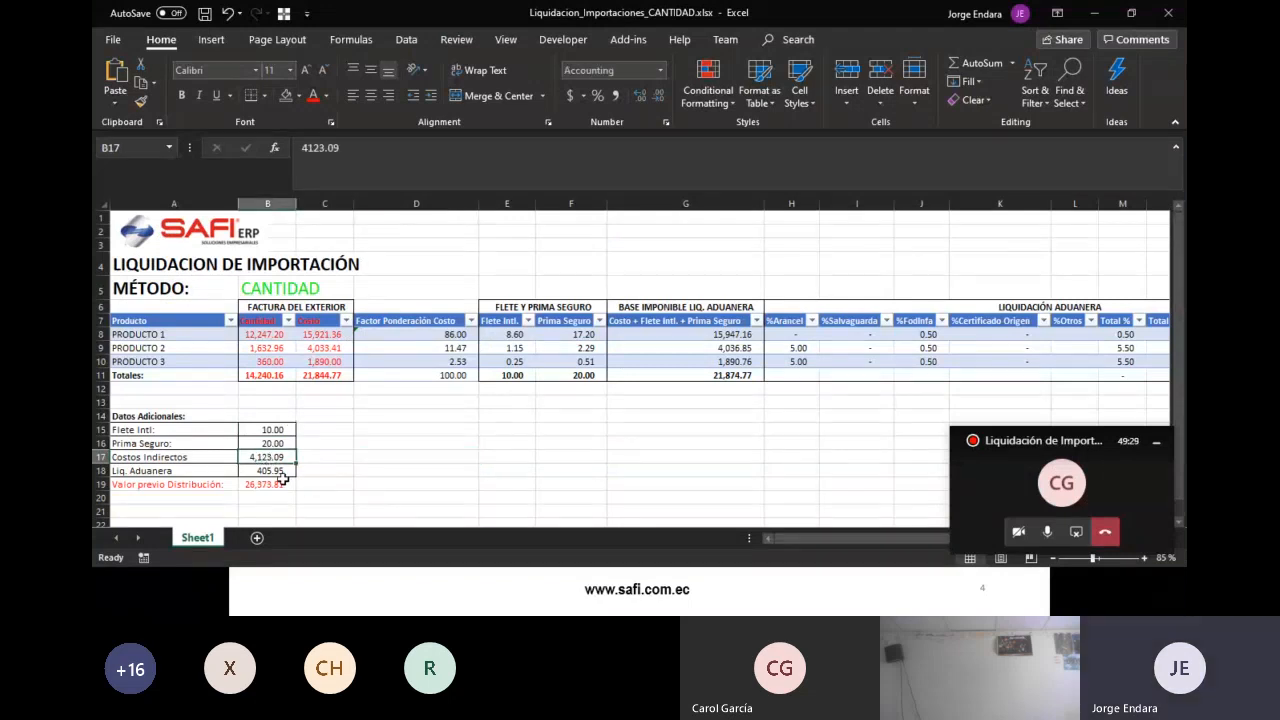
left_click_drag(190, 462, 256, 470)
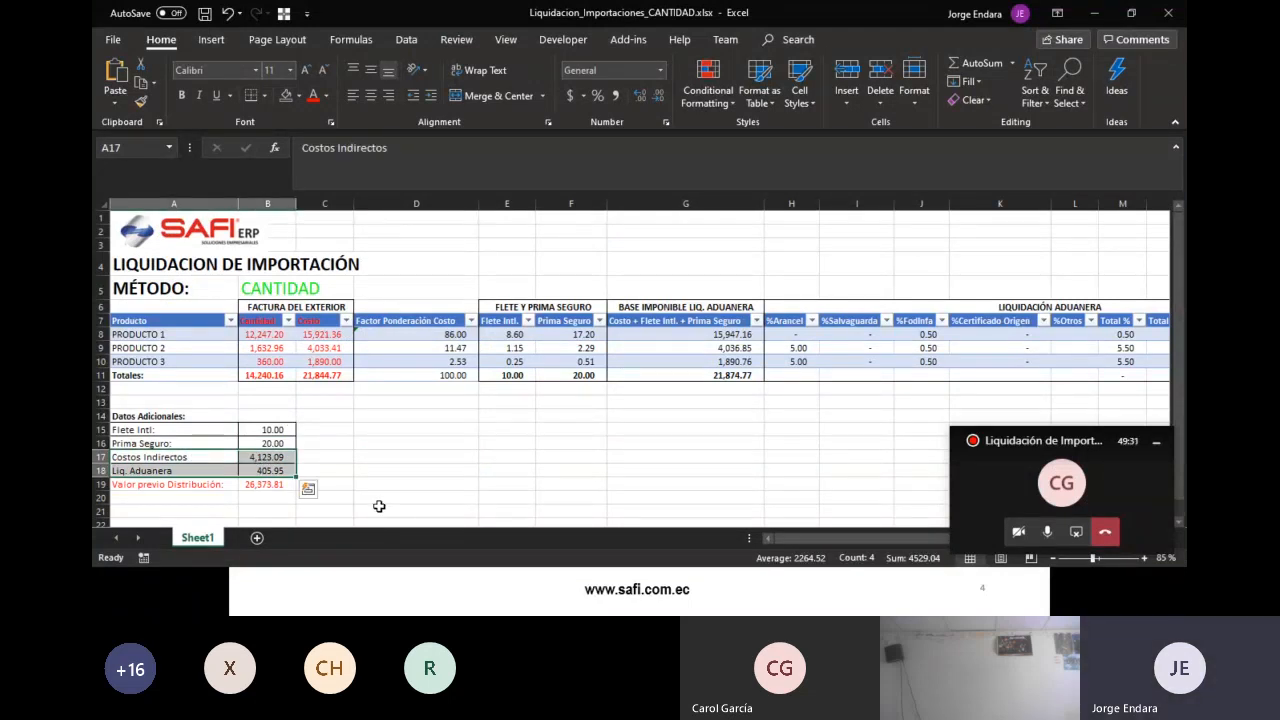
left_click(325, 459)
left_click(220, 460)
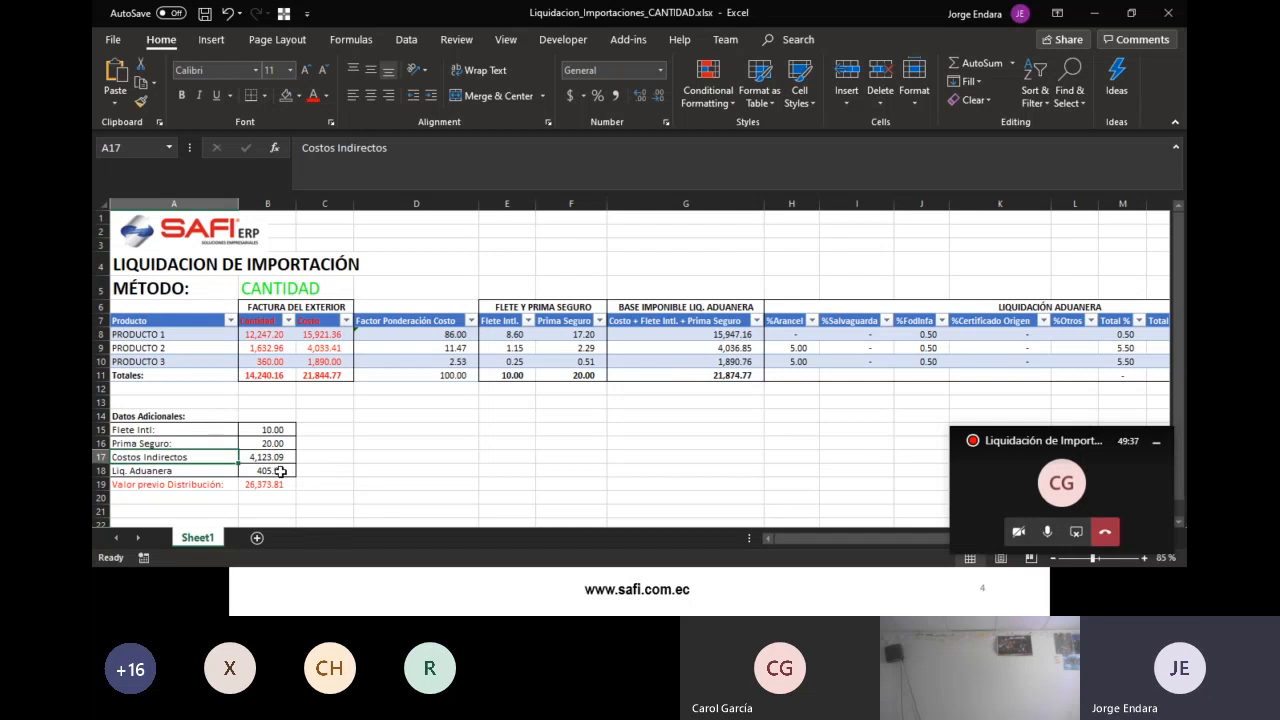
key("alt+Tab")
key("alt+Tab")
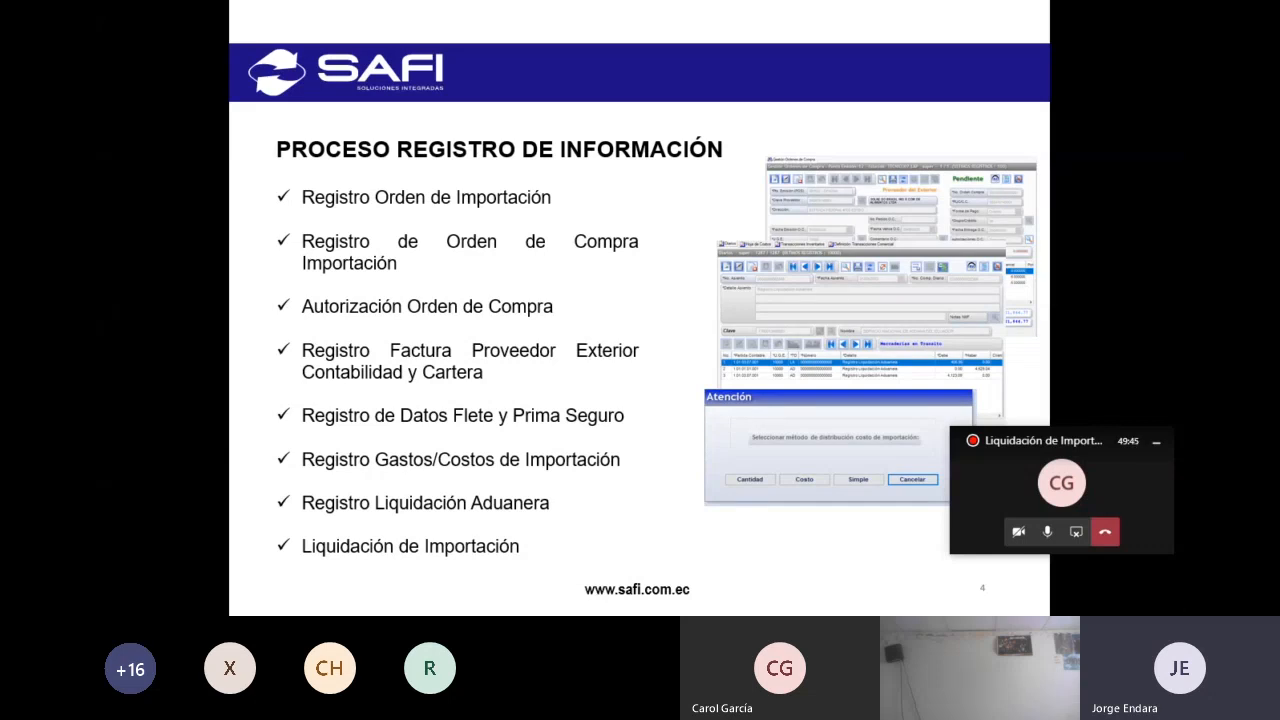
key("alt+Tab")
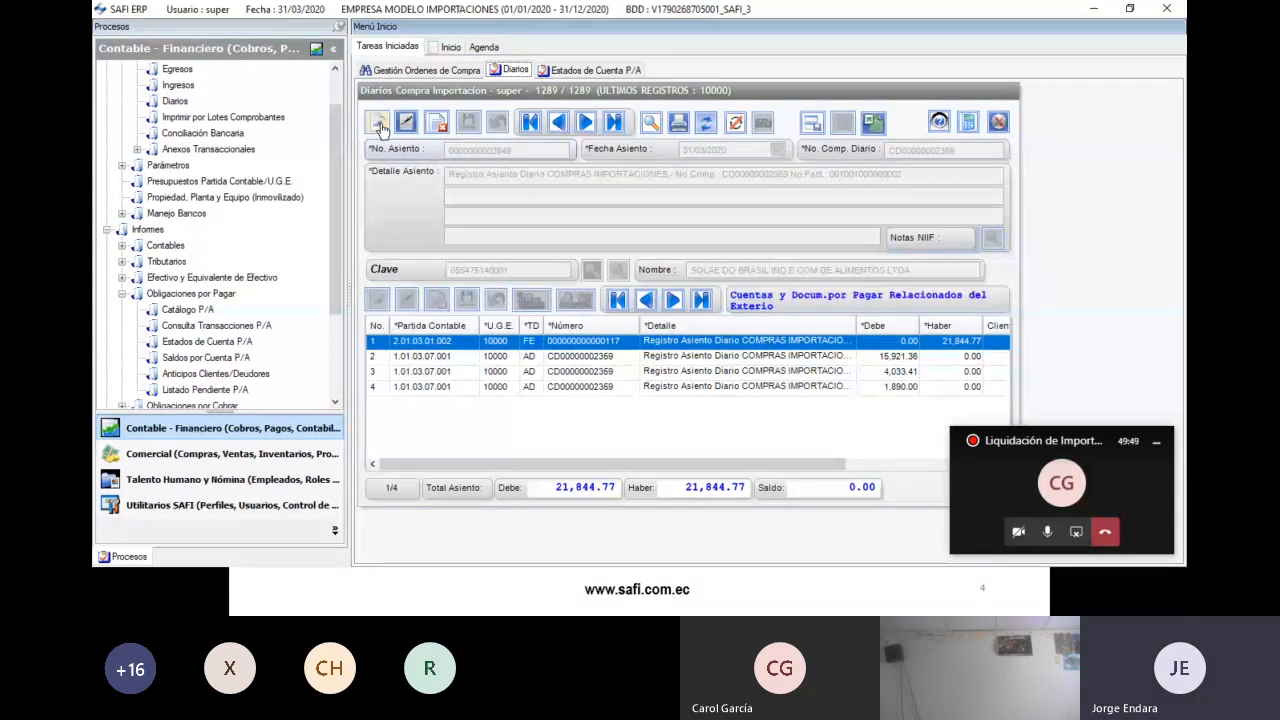
- Create a new journal entry dated 31/03/2020 described 'Registro Transporte Interno IMP'
left_click(380, 124)
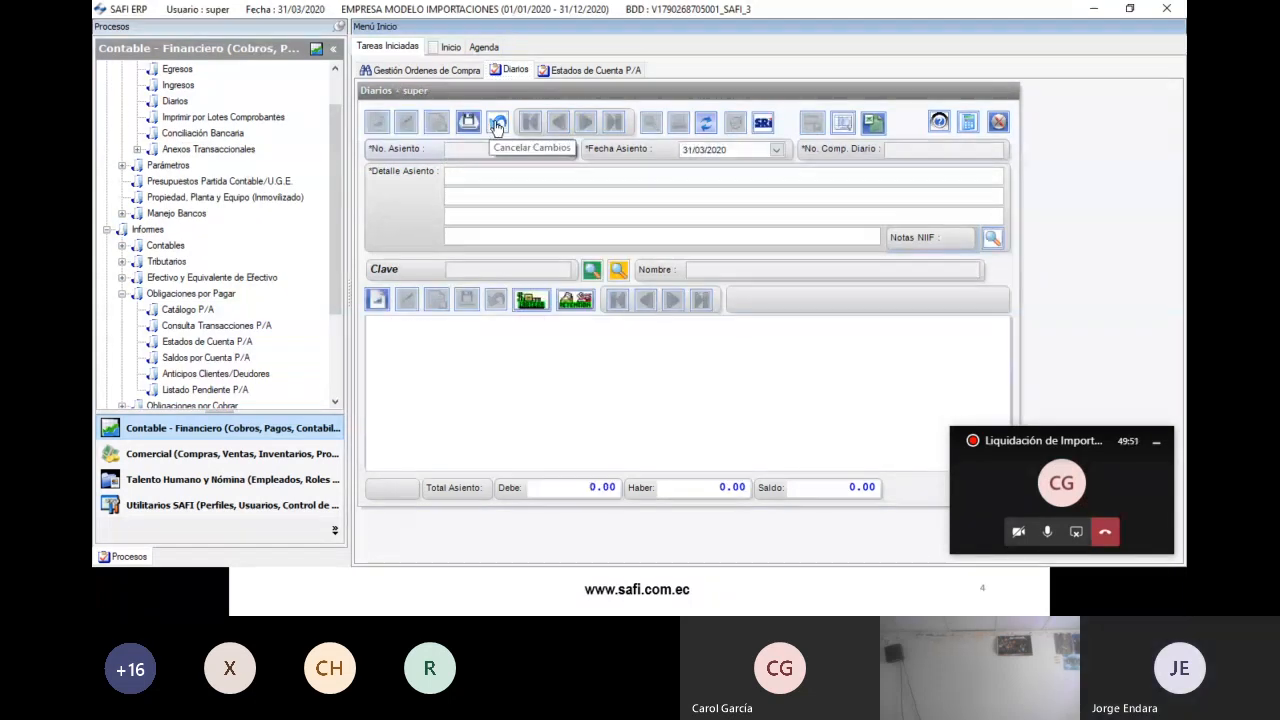
left_click(484, 192)
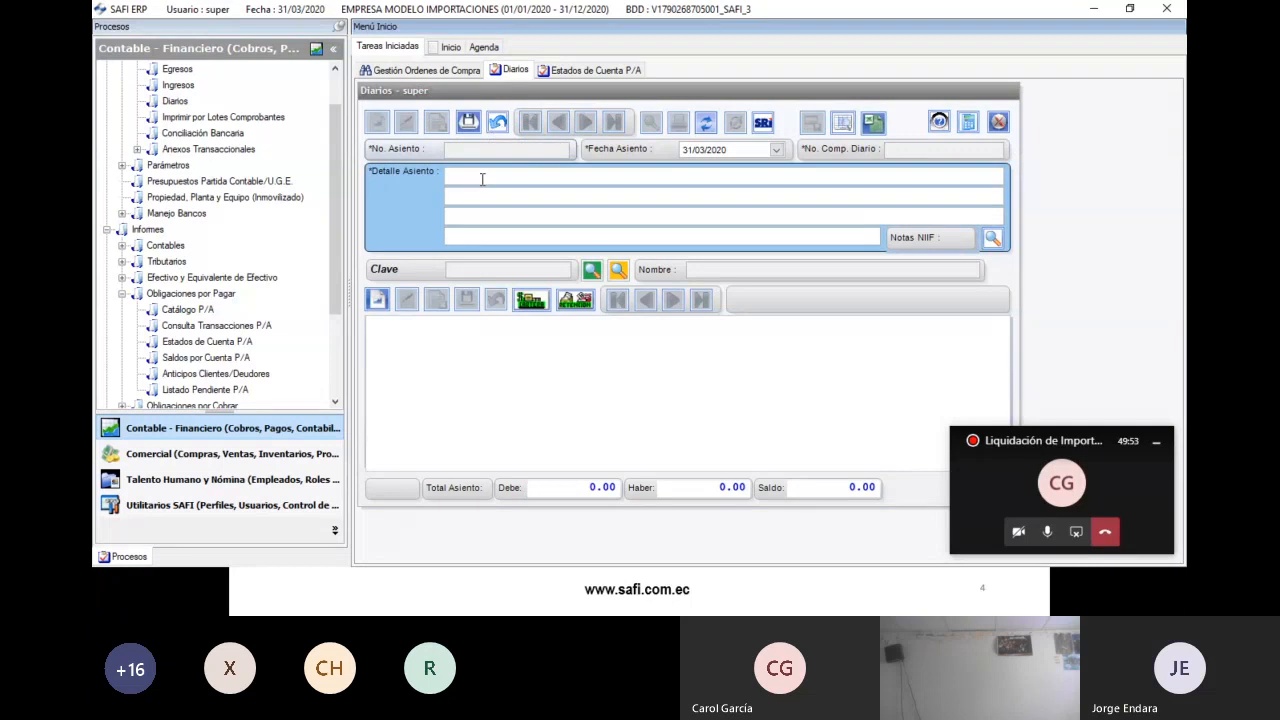
type("Registro Transporte Interno")
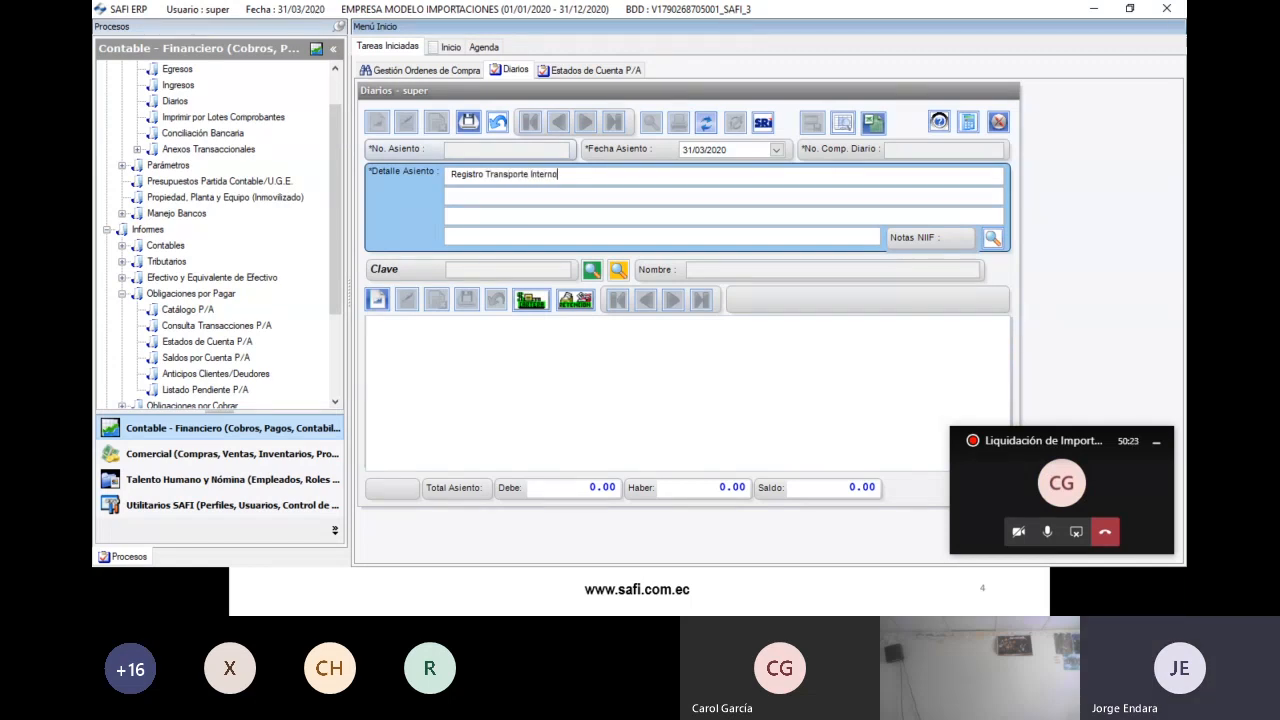
type("IMP")
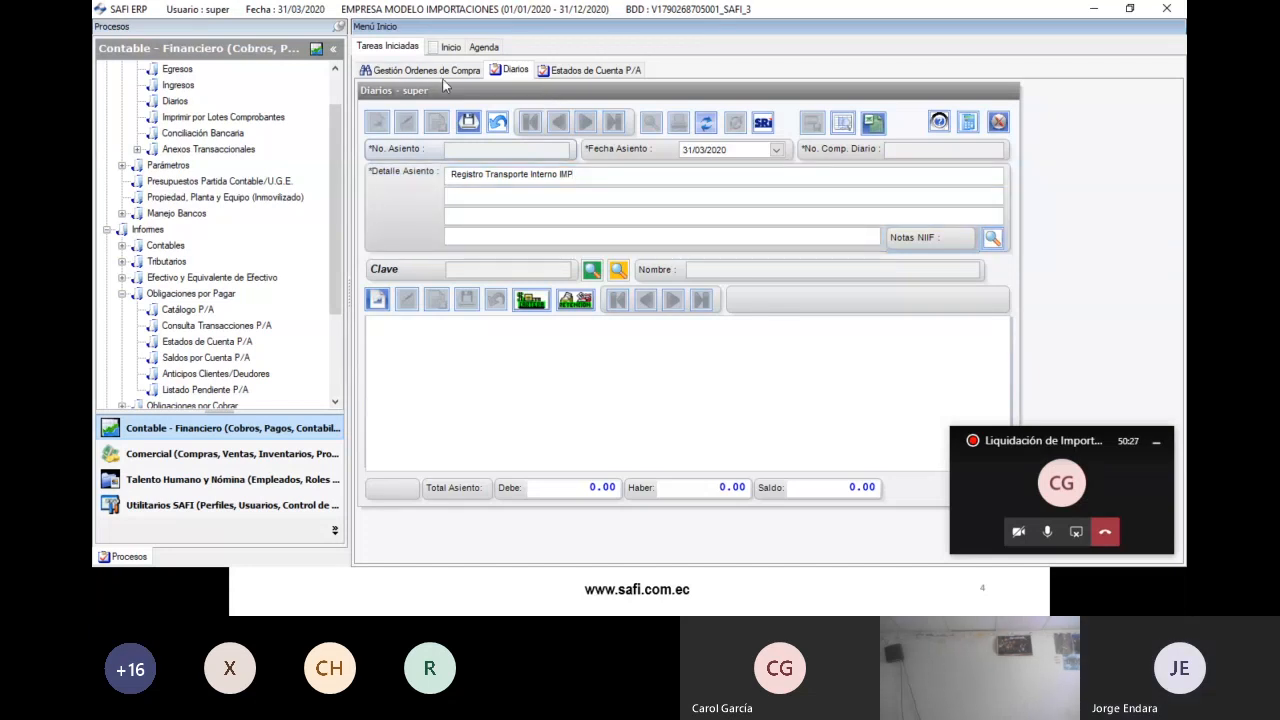
left_click_drag(332, 168, 341, 84)
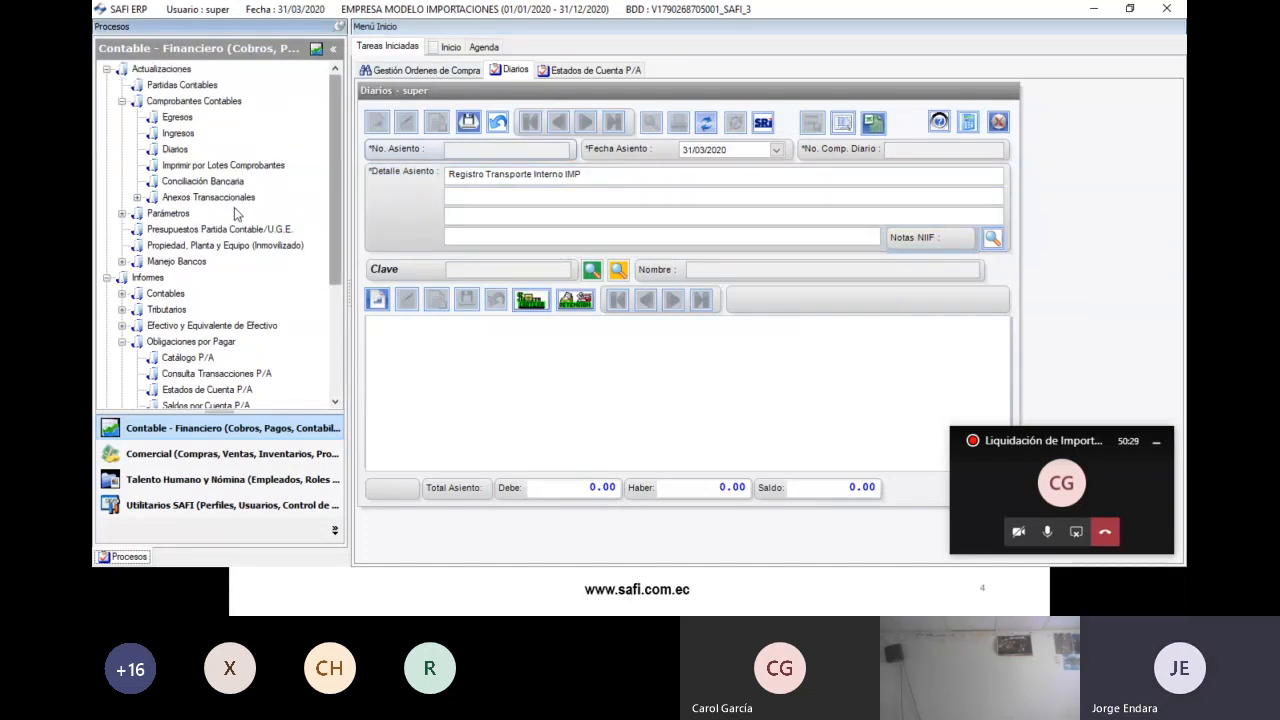
- In the Comercial module, find the most recent import order in the production and import orders list
left_click(123, 101)
left_click(107, 181)
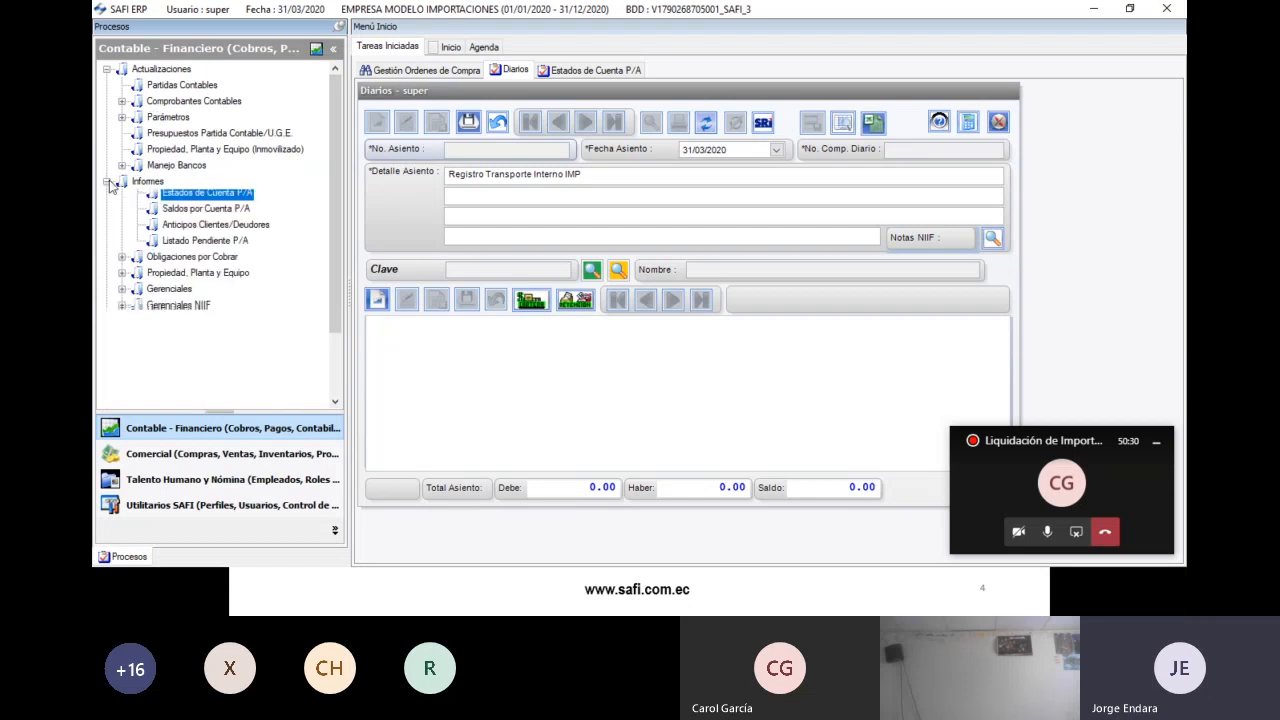
left_click(107, 69)
left_click(233, 456)
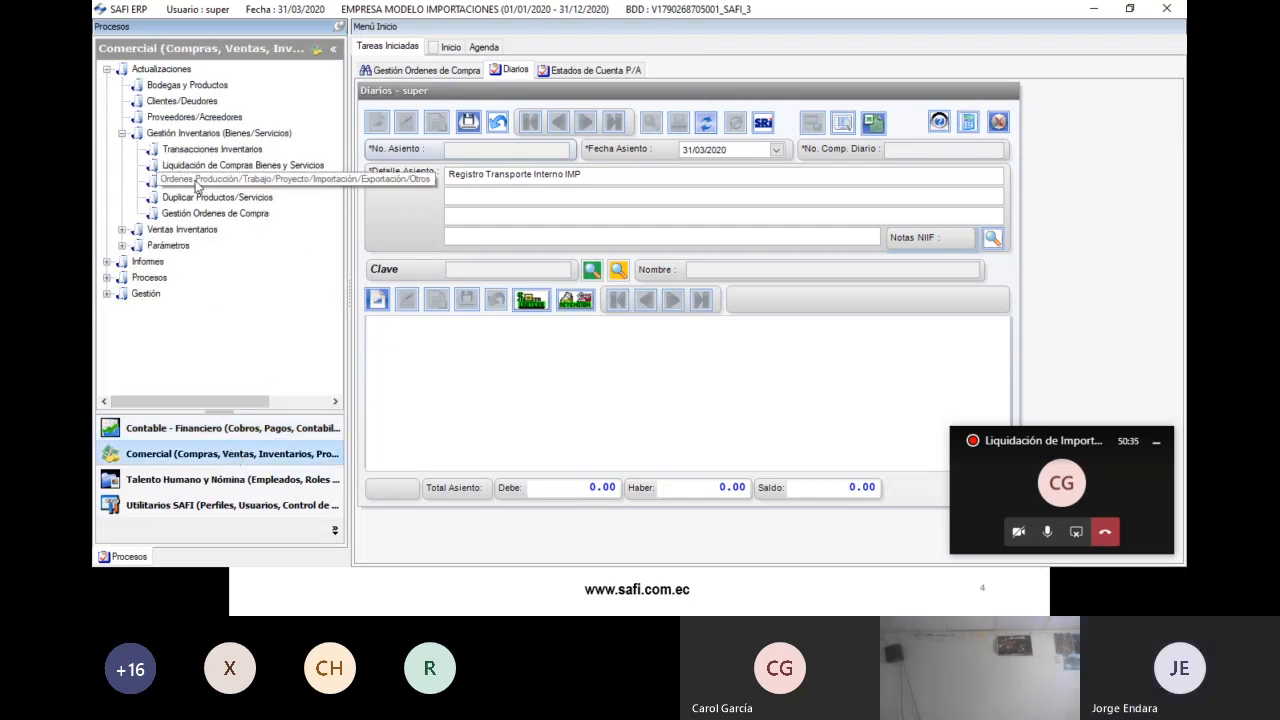
left_click(197, 182)
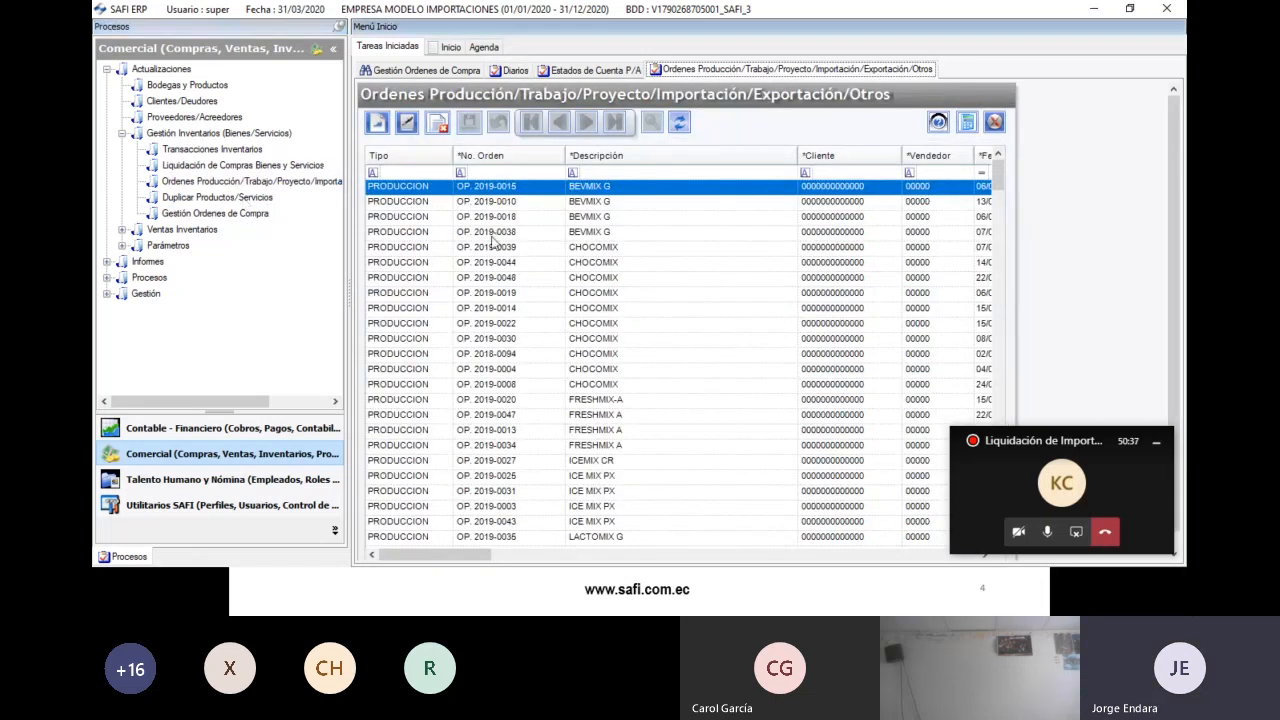
scroll(609, 447, "down", 10)
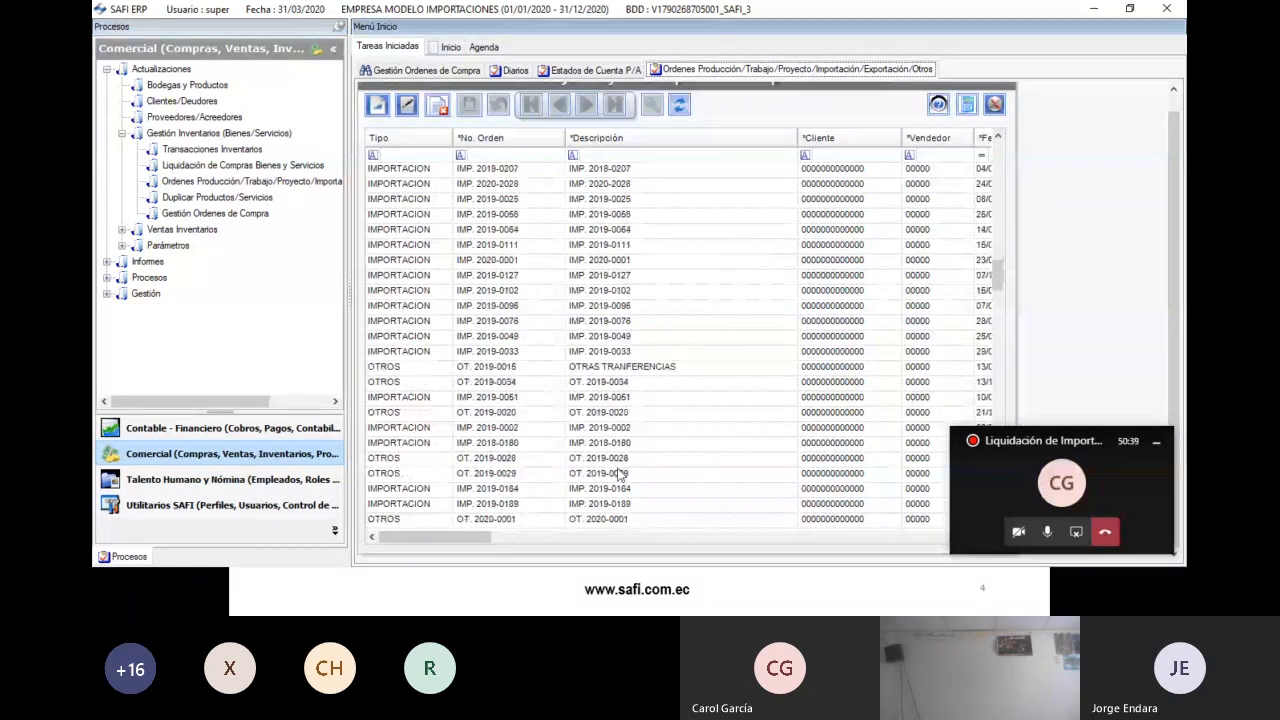
left_click_drag(1002, 291, 1004, 530)
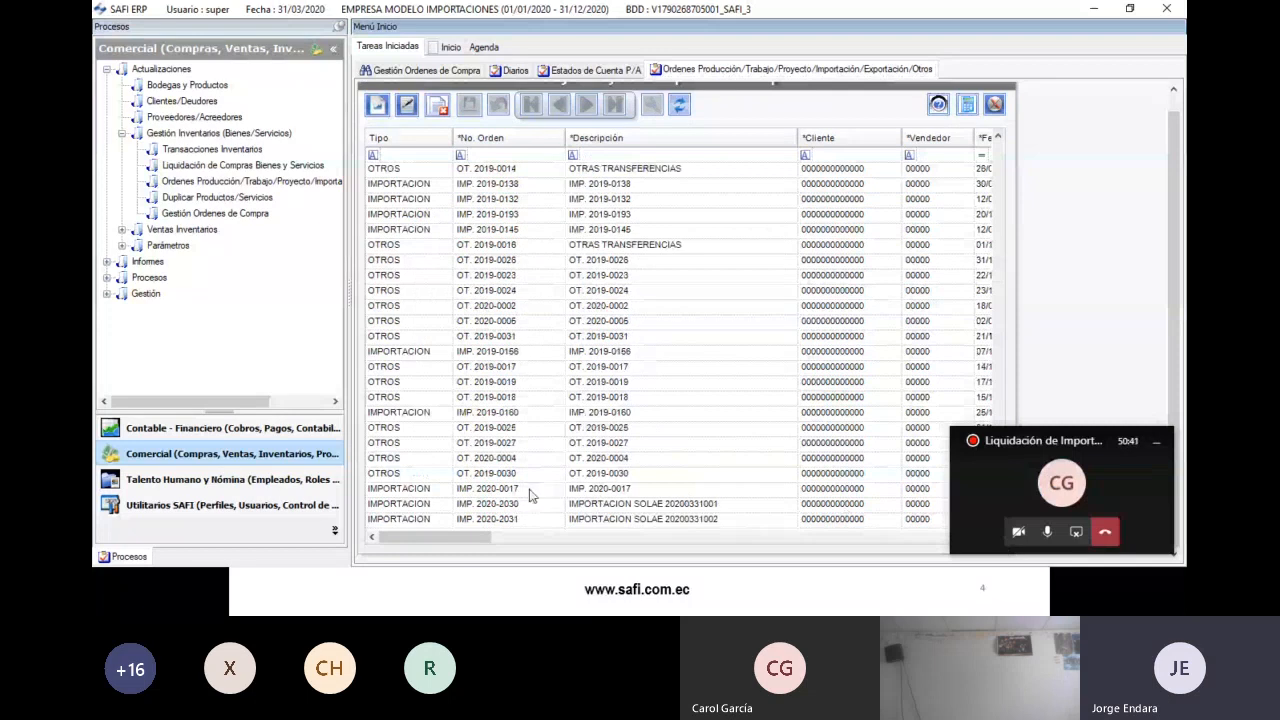
left_click(522, 519)
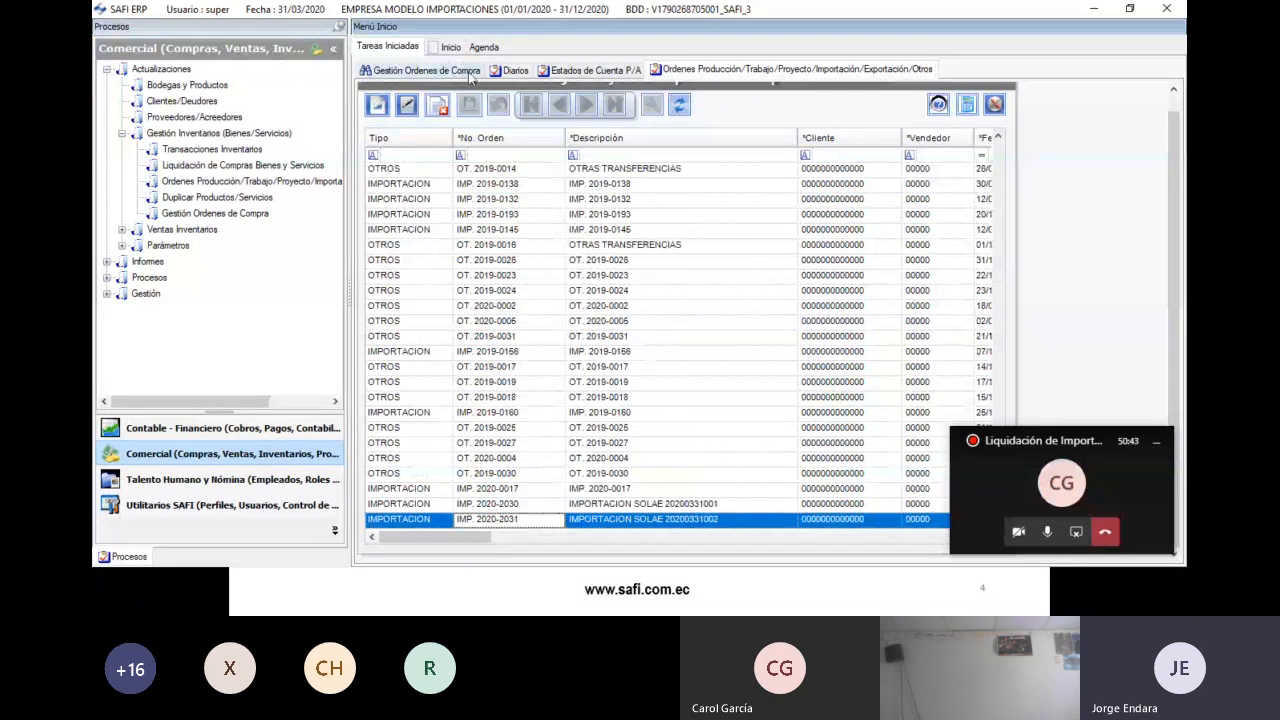
- Append '-2020-2031' so the description reads 'Registro Transporte Interno IMP-2020-2031'
left_click(515, 70)
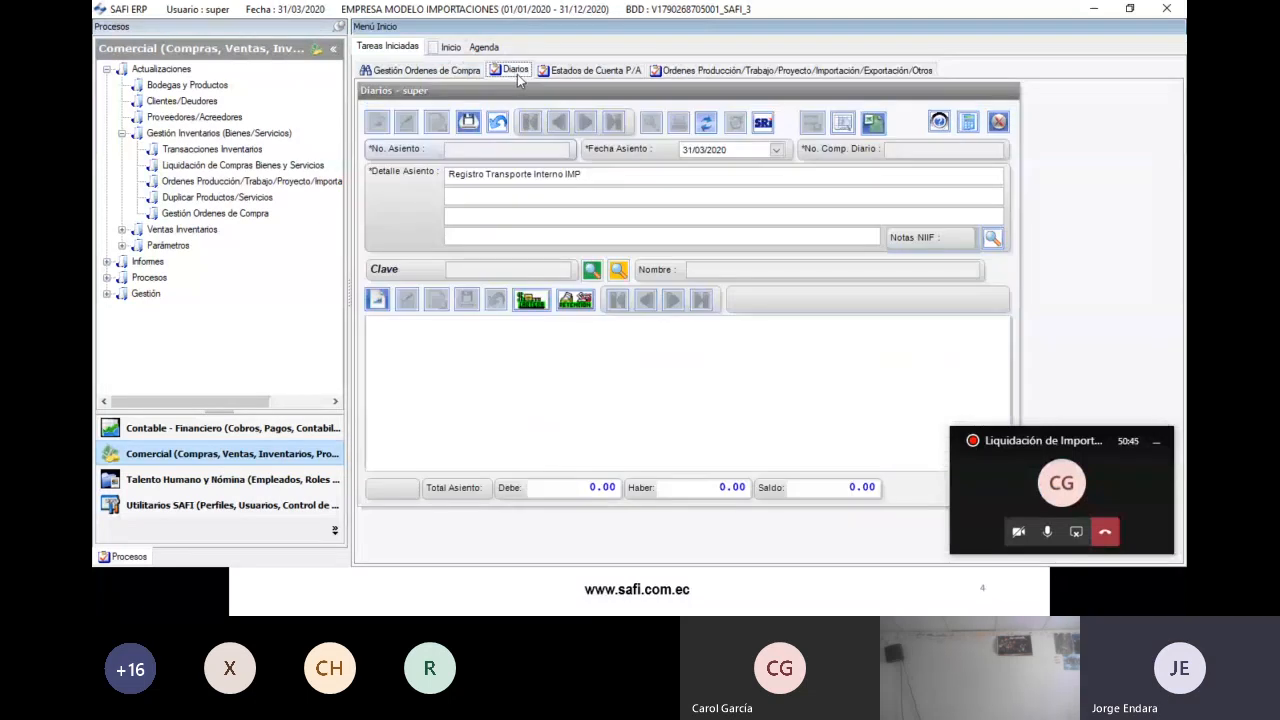
left_click(608, 178)
type("-202")
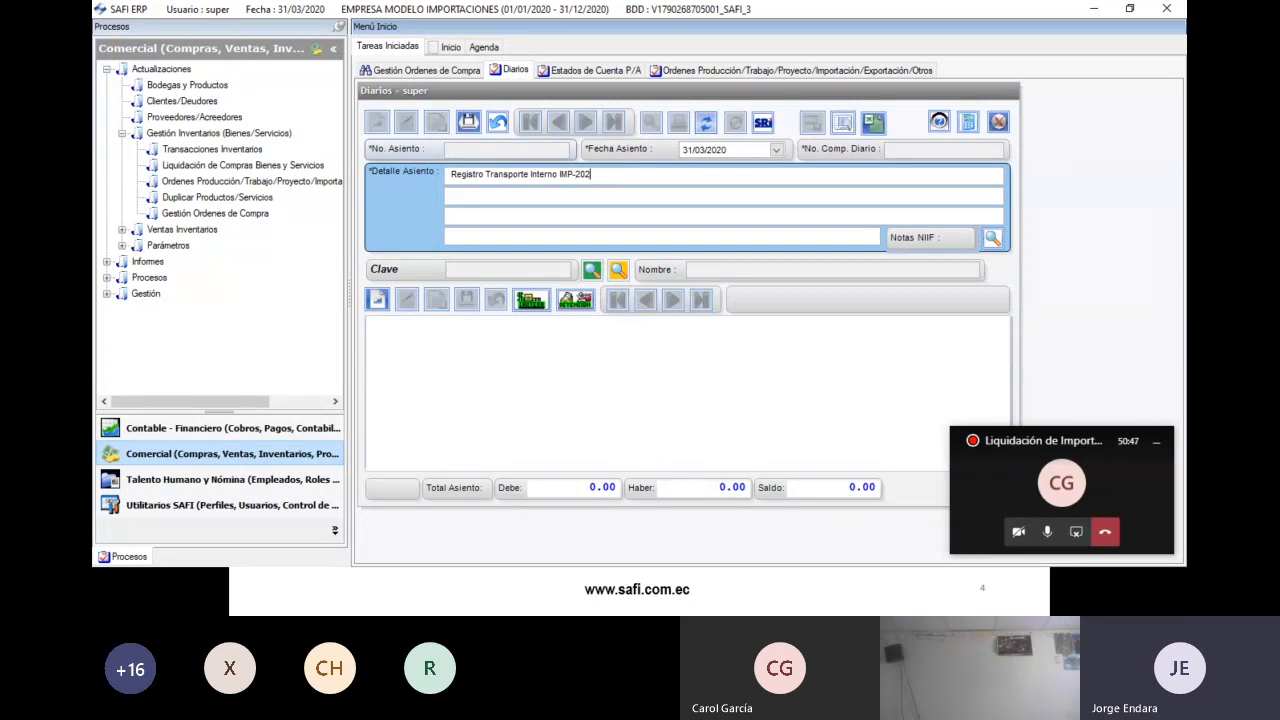
type("0-2031")
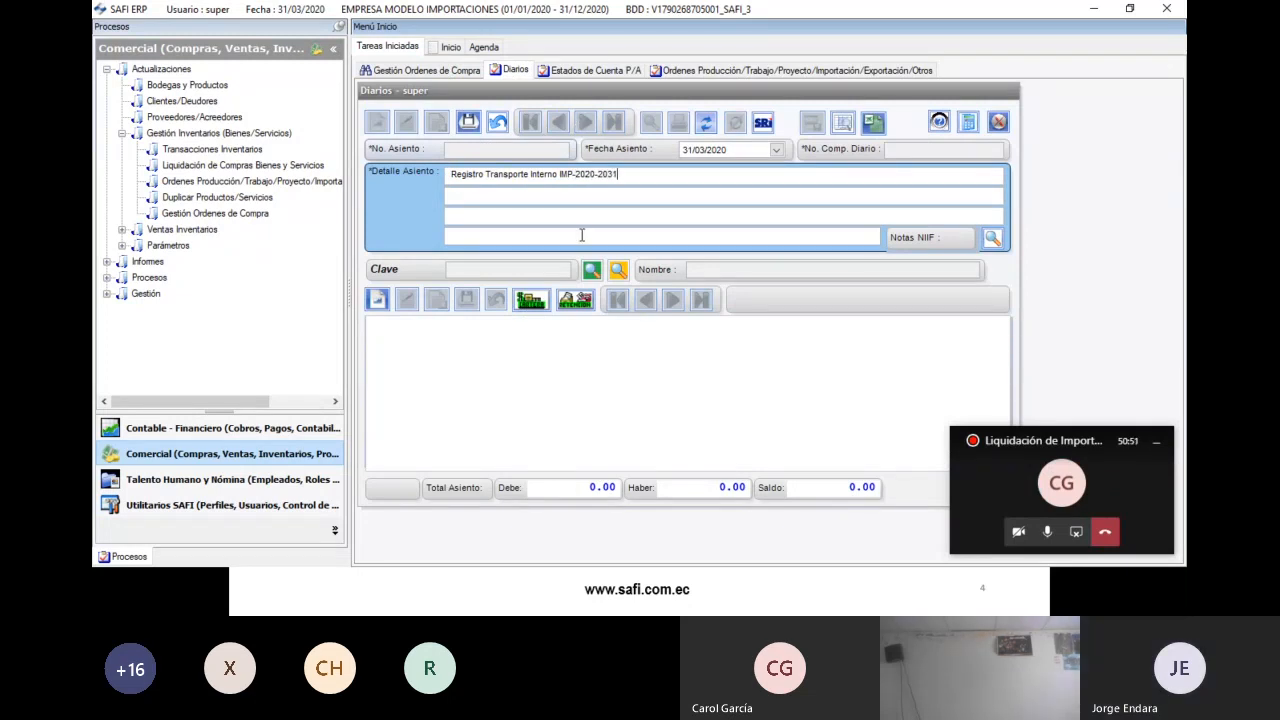
left_click(618, 271)
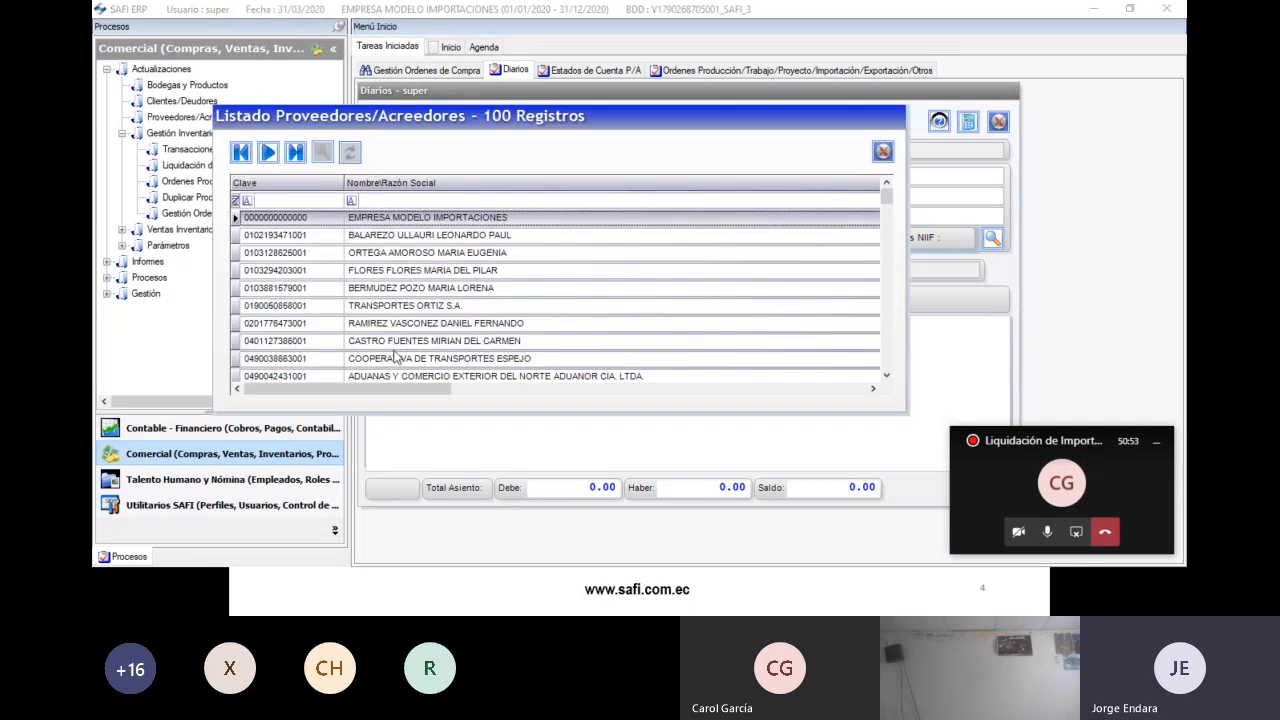
- Set TRANSPORTES ORTIZ S.A. as supplier and add a Proveedores/Acreedores Cartera line for it
left_click(455, 308)
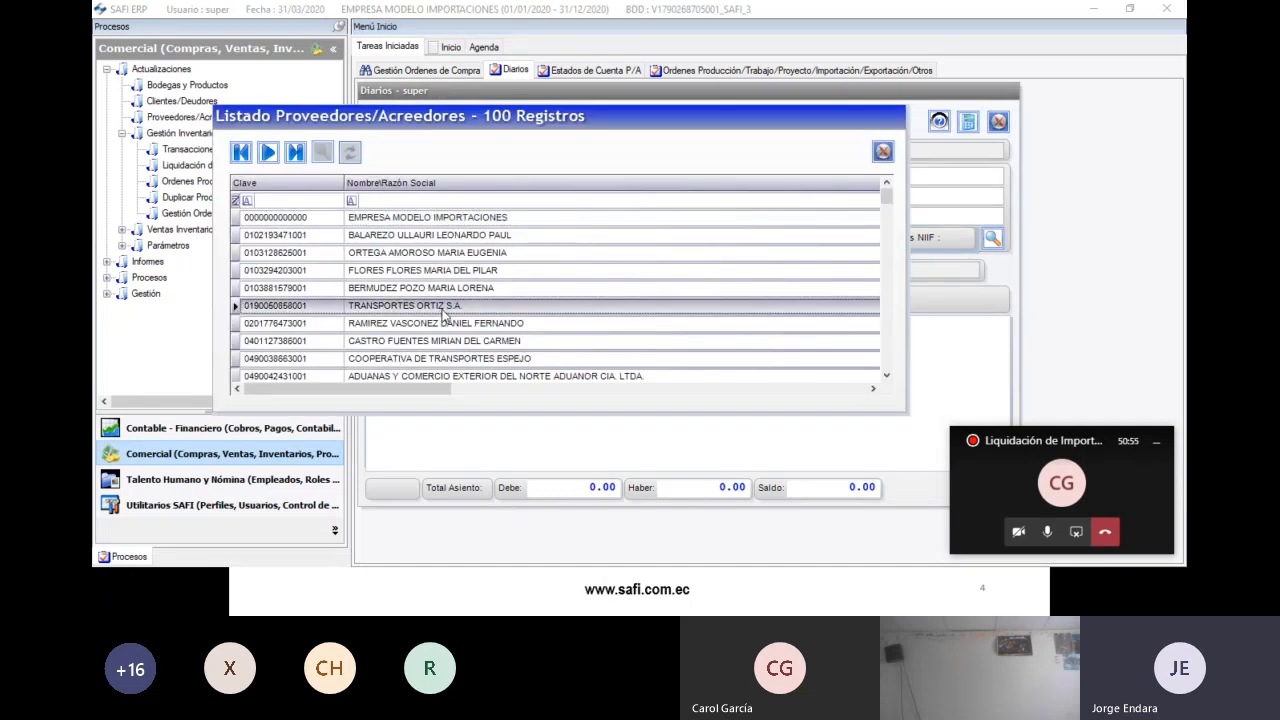
double_click(443, 308)
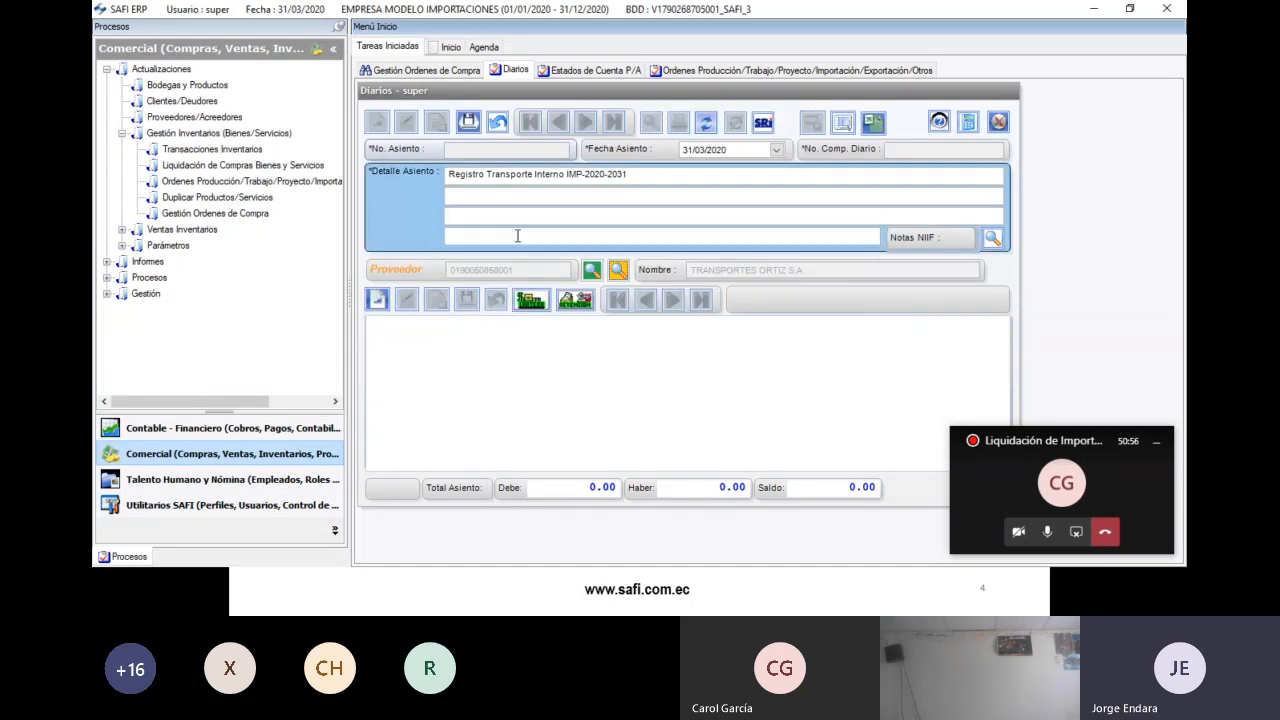
left_click(531, 304)
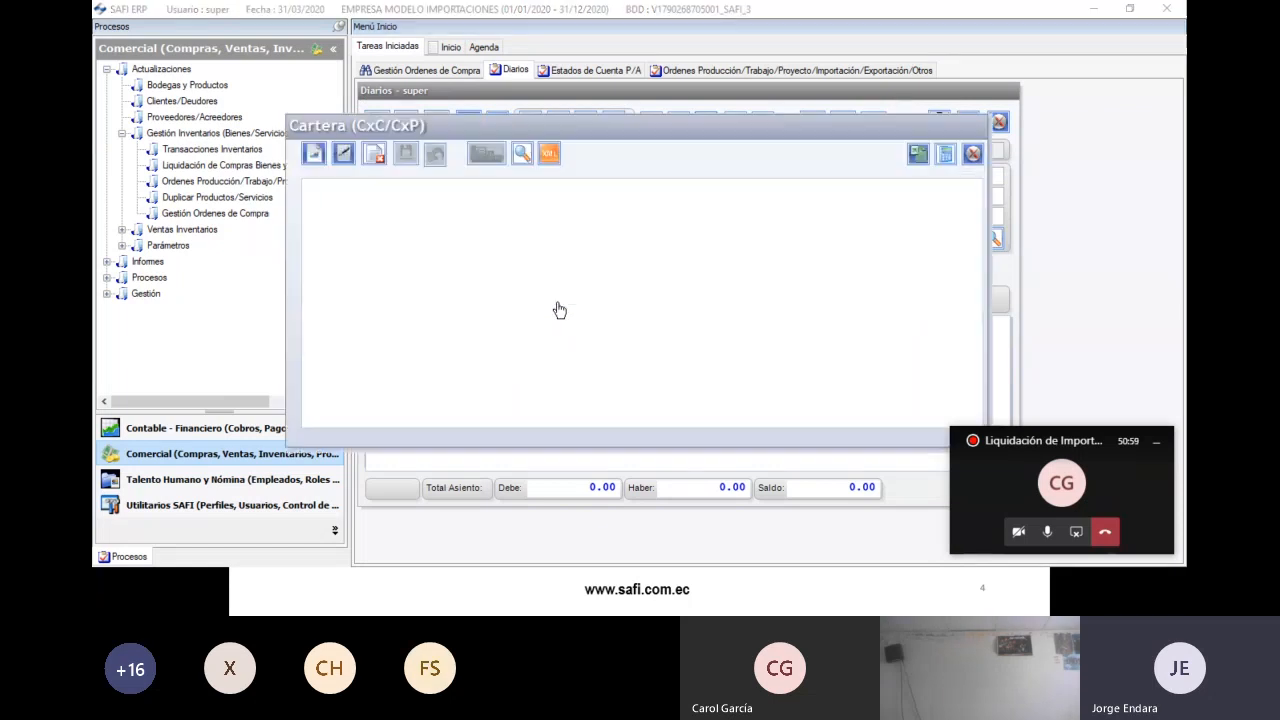
left_click(313, 153)
left_click(373, 210)
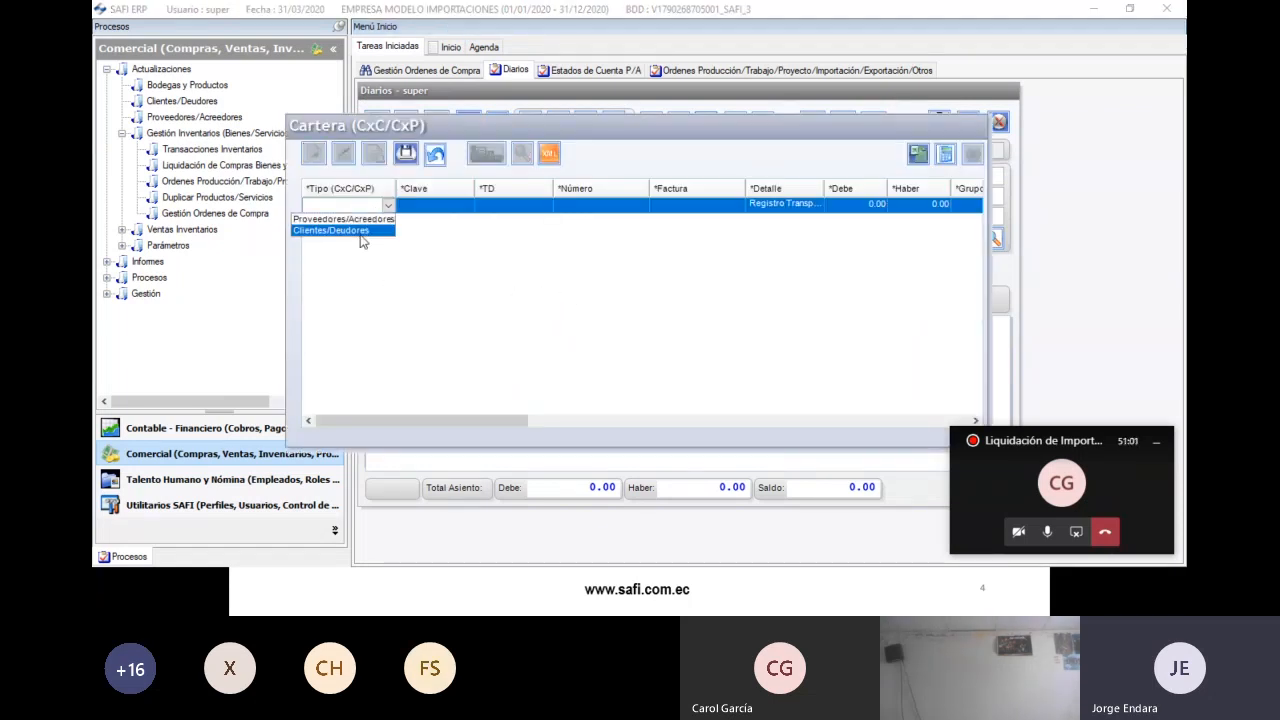
left_click(365, 218)
left_click(423, 208)
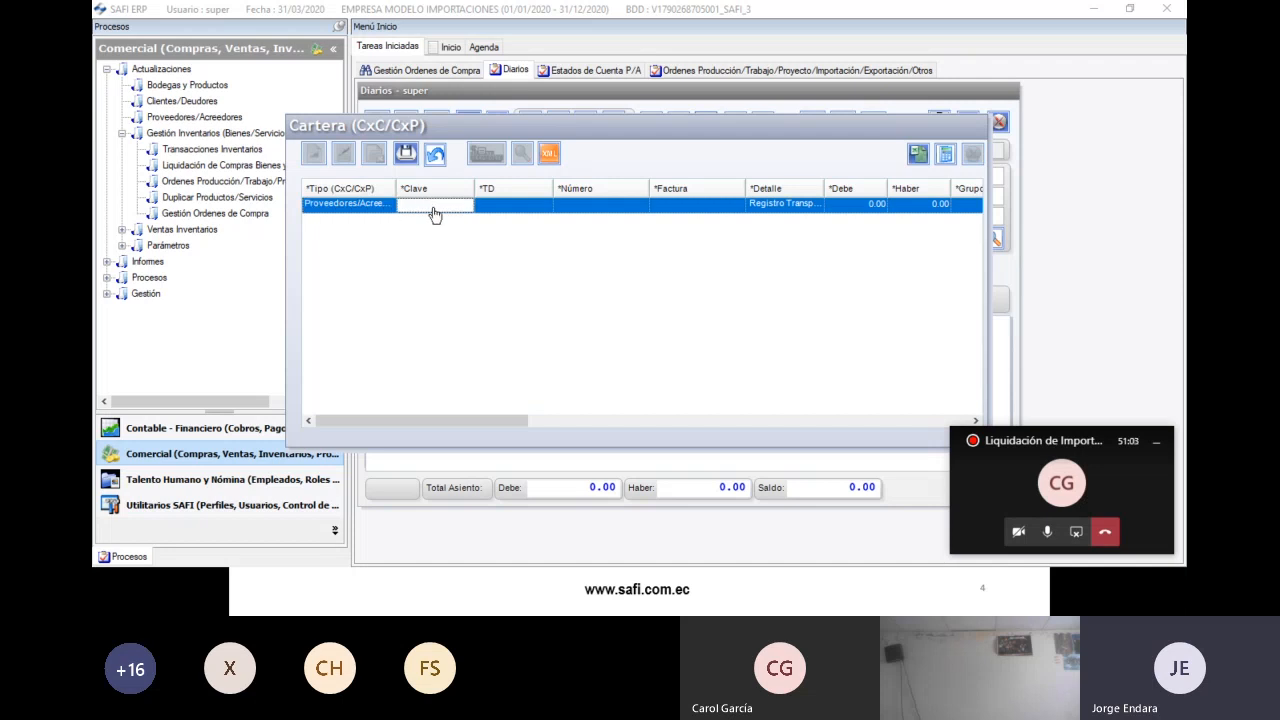
double_click(431, 207)
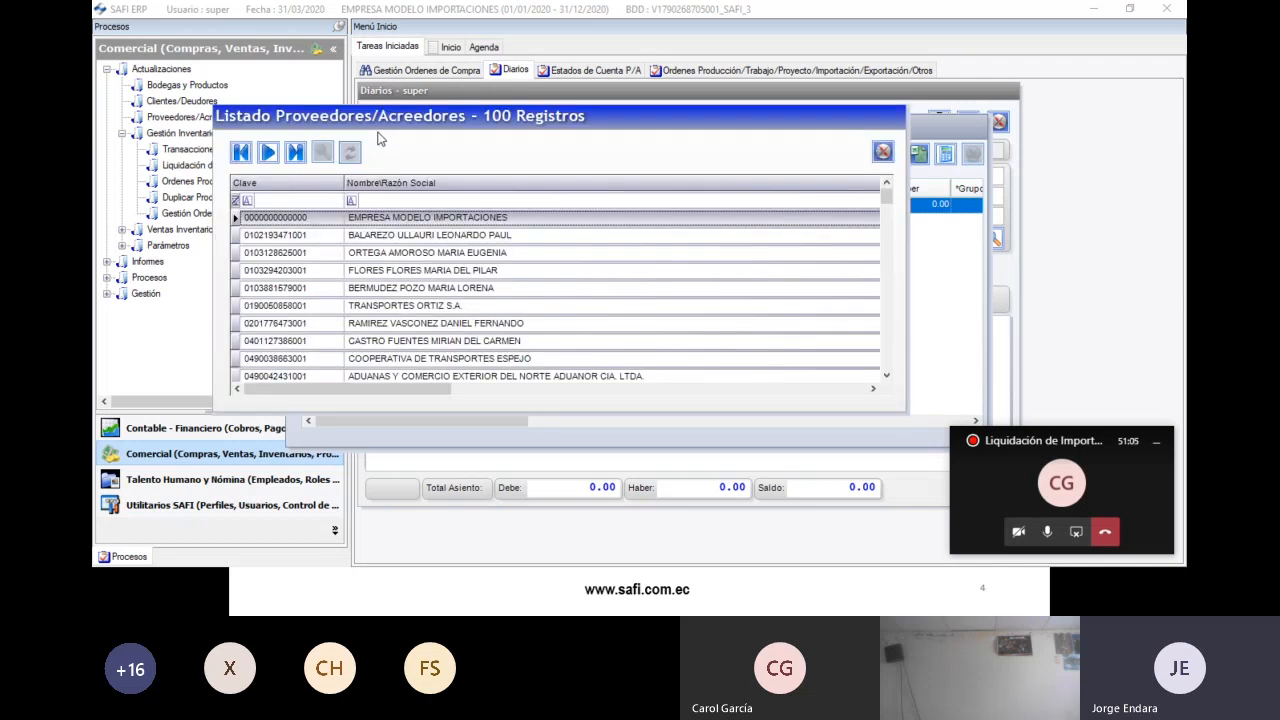
left_click_drag(379, 133, 395, 186)
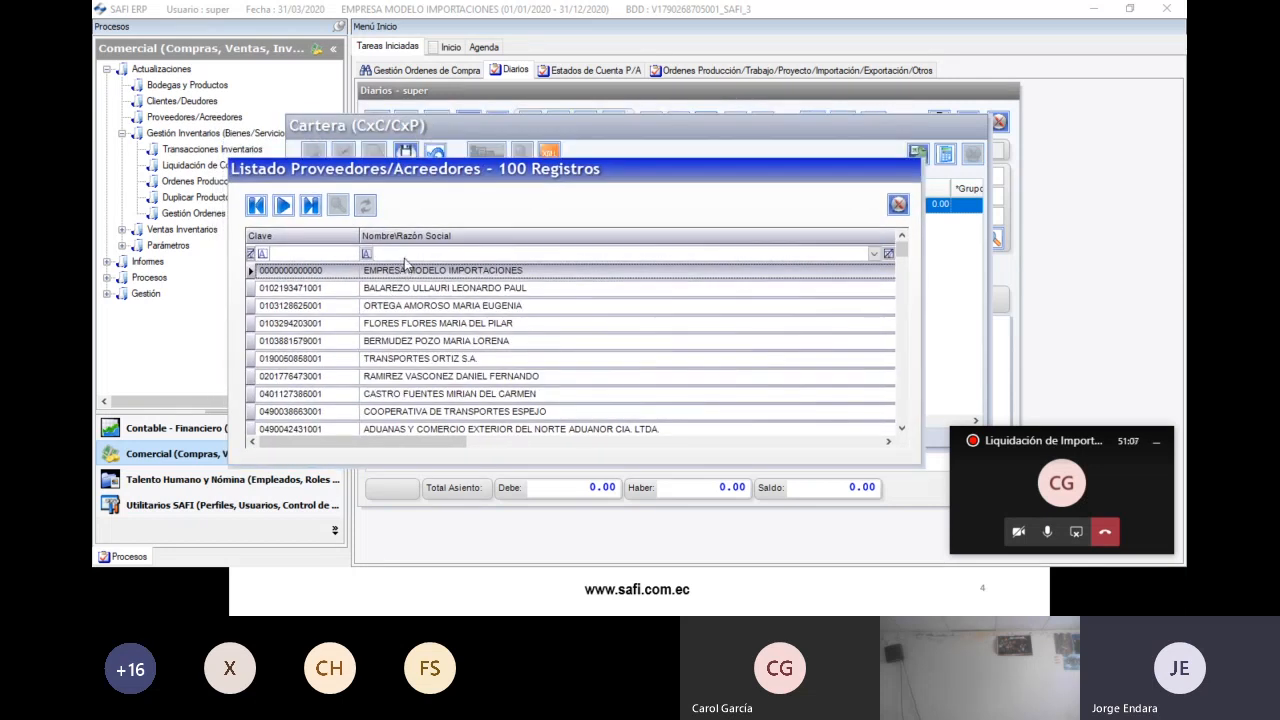
double_click(400, 360)
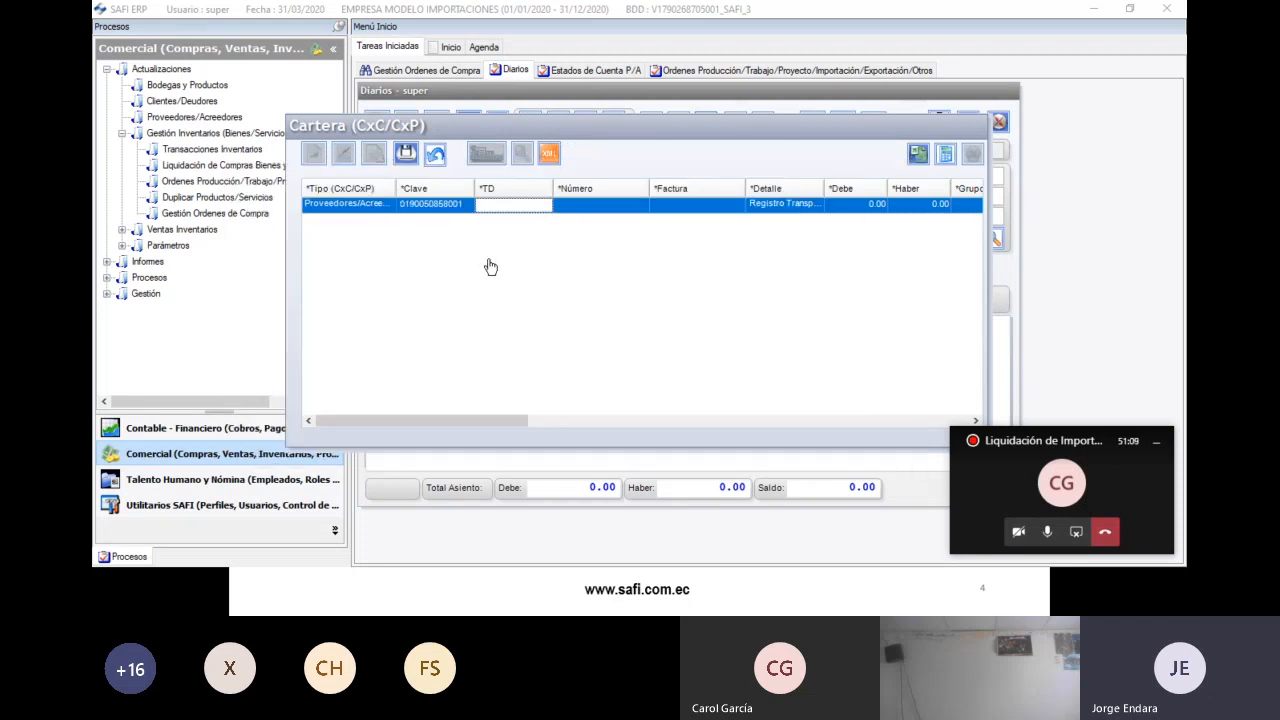
key("Down")
key("Down")
key("Down")
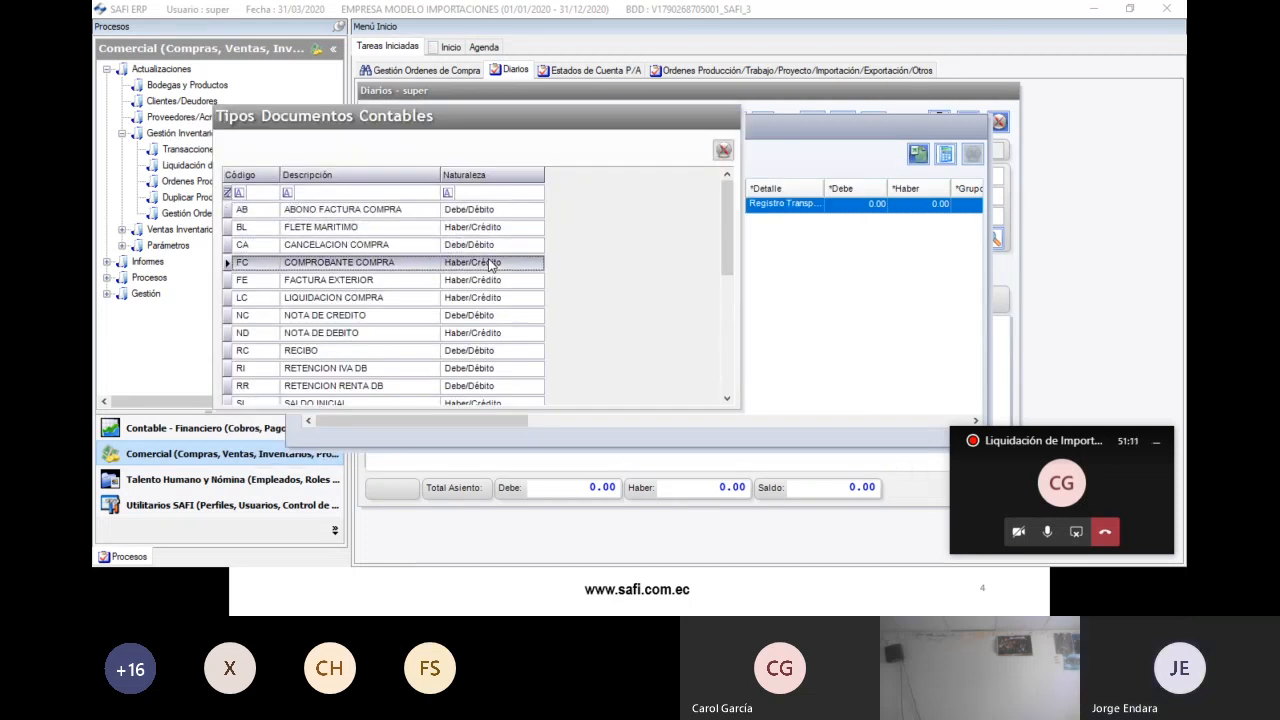
key("Return")
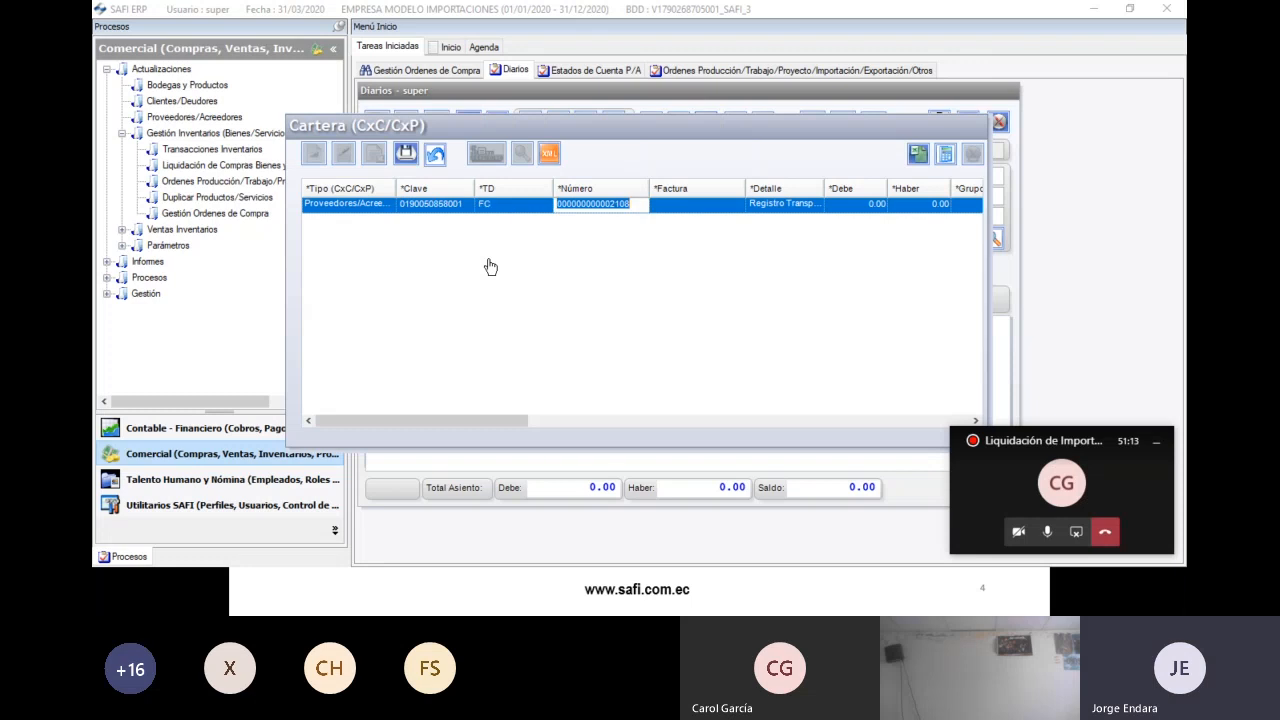
key("Return")
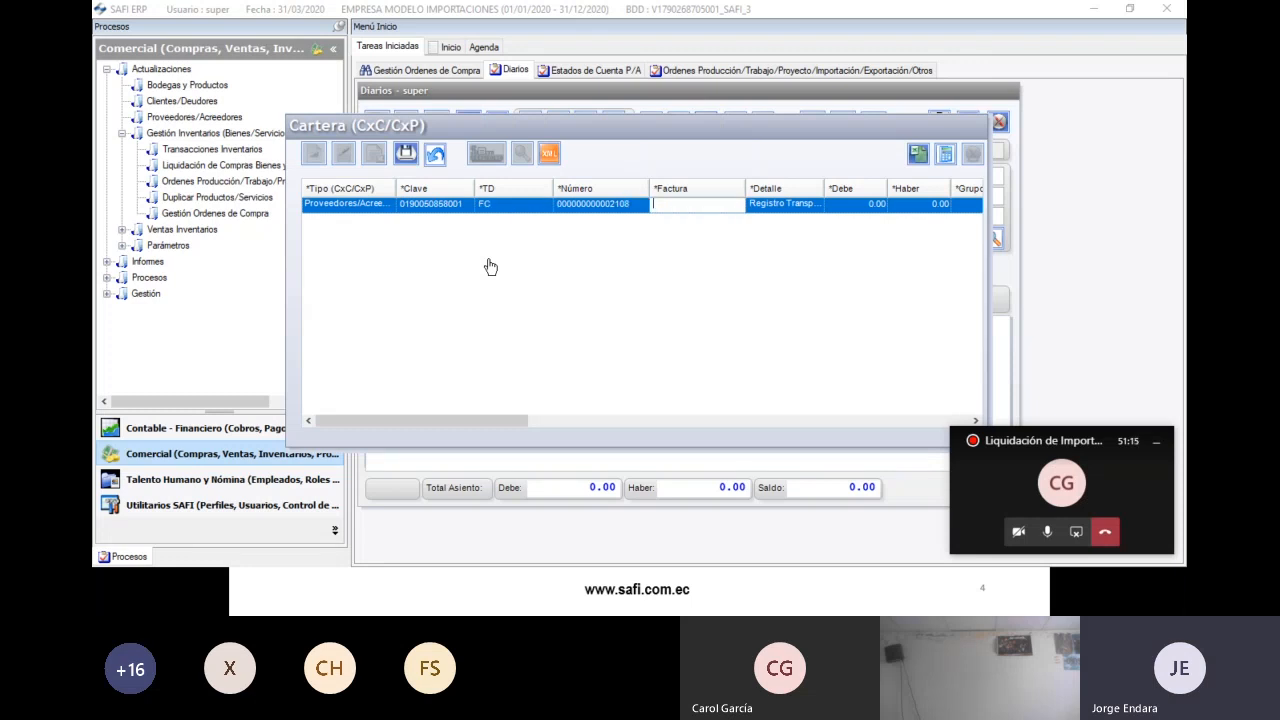
type("001")
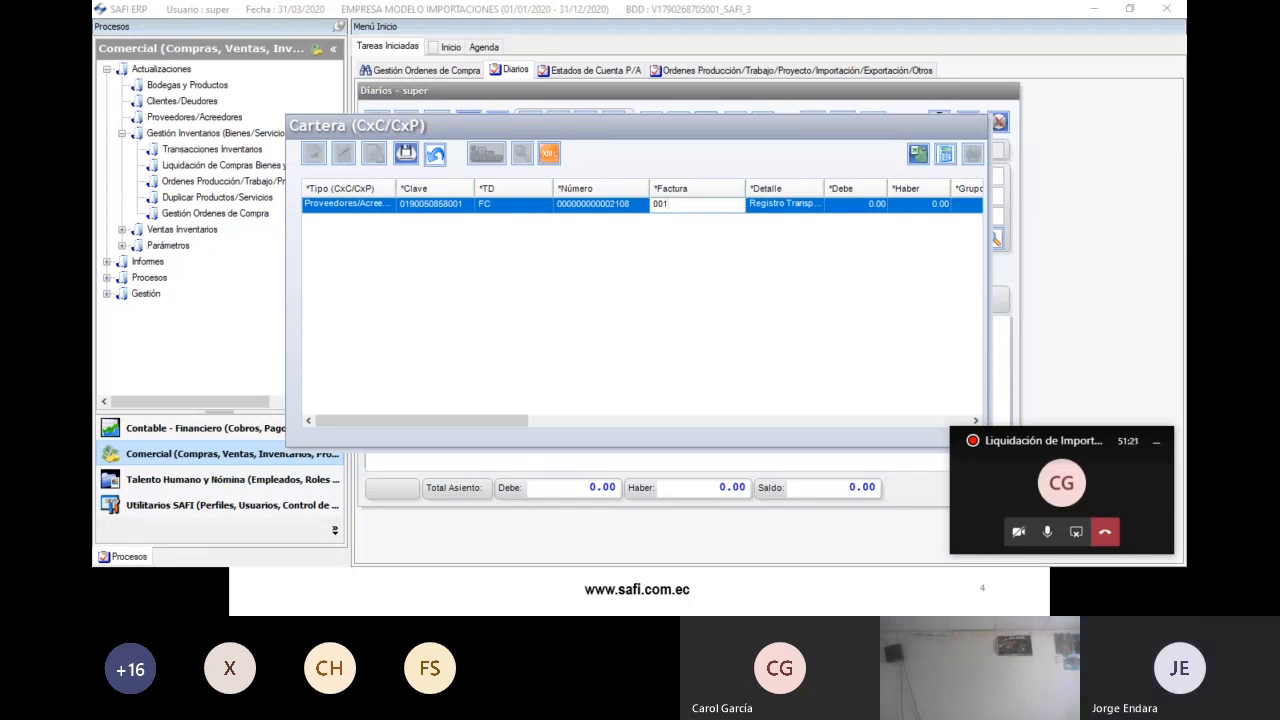
type("050000000001")
key("Return")
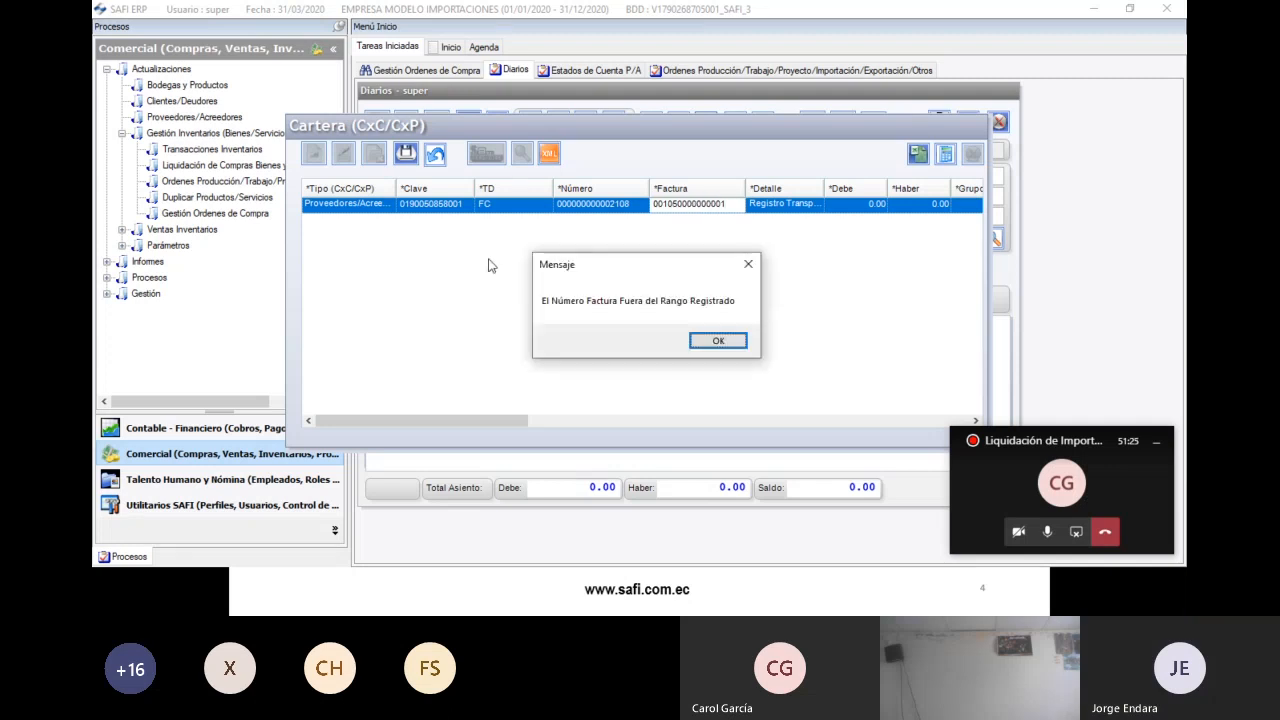
key("Return")
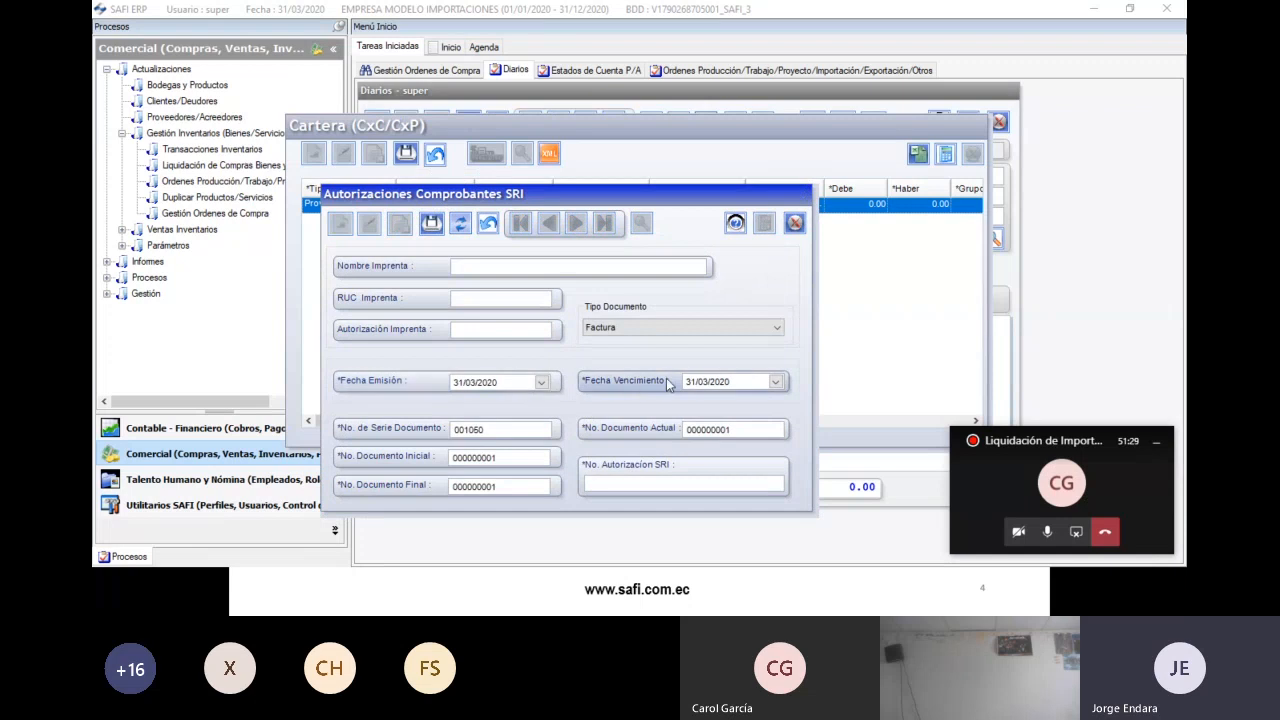
left_click(495, 385)
type("01/01/2020")
left_click(736, 382)
type("010120")
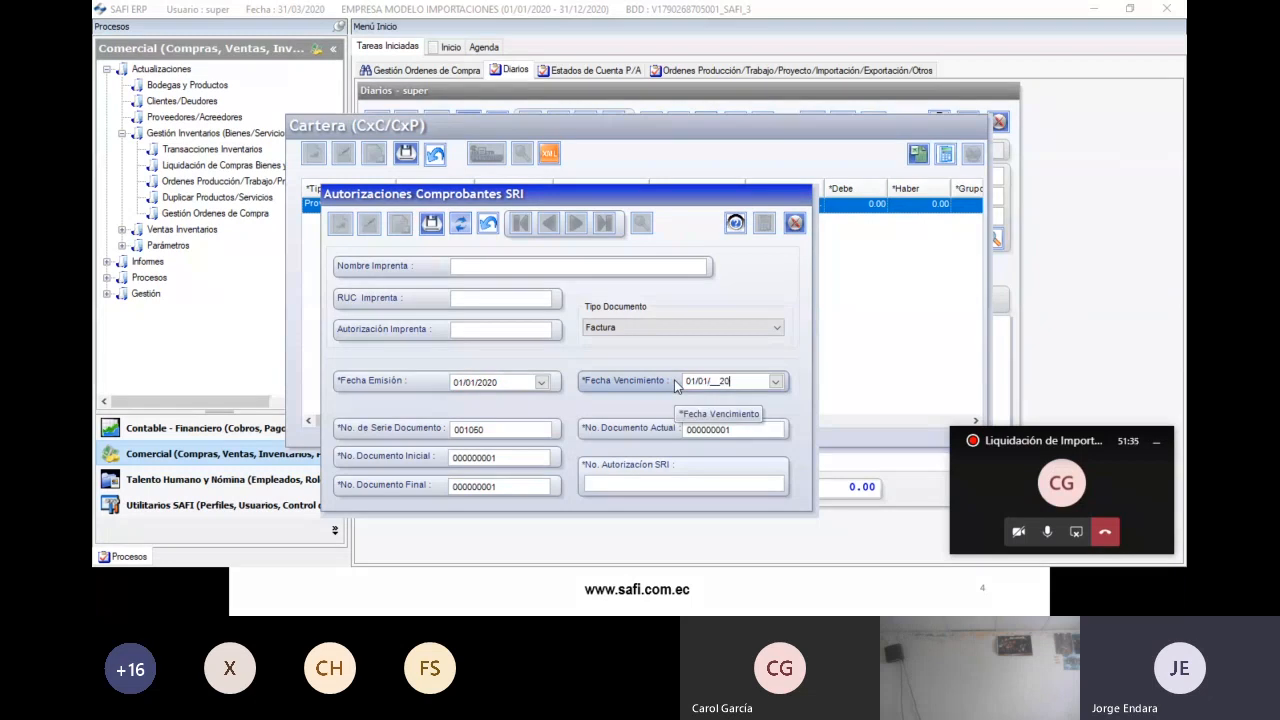
left_click_drag(506, 488, 405, 497)
type("1000")
key("Tab")
type("12")
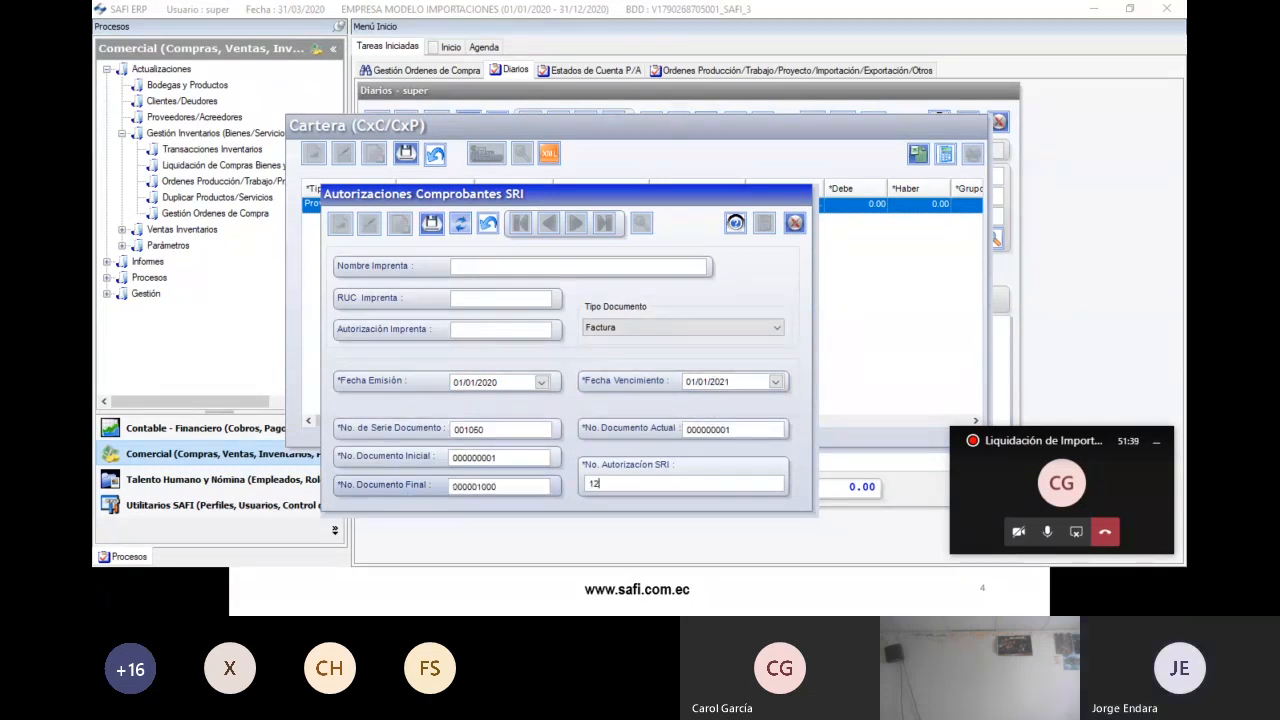
type("34567890")
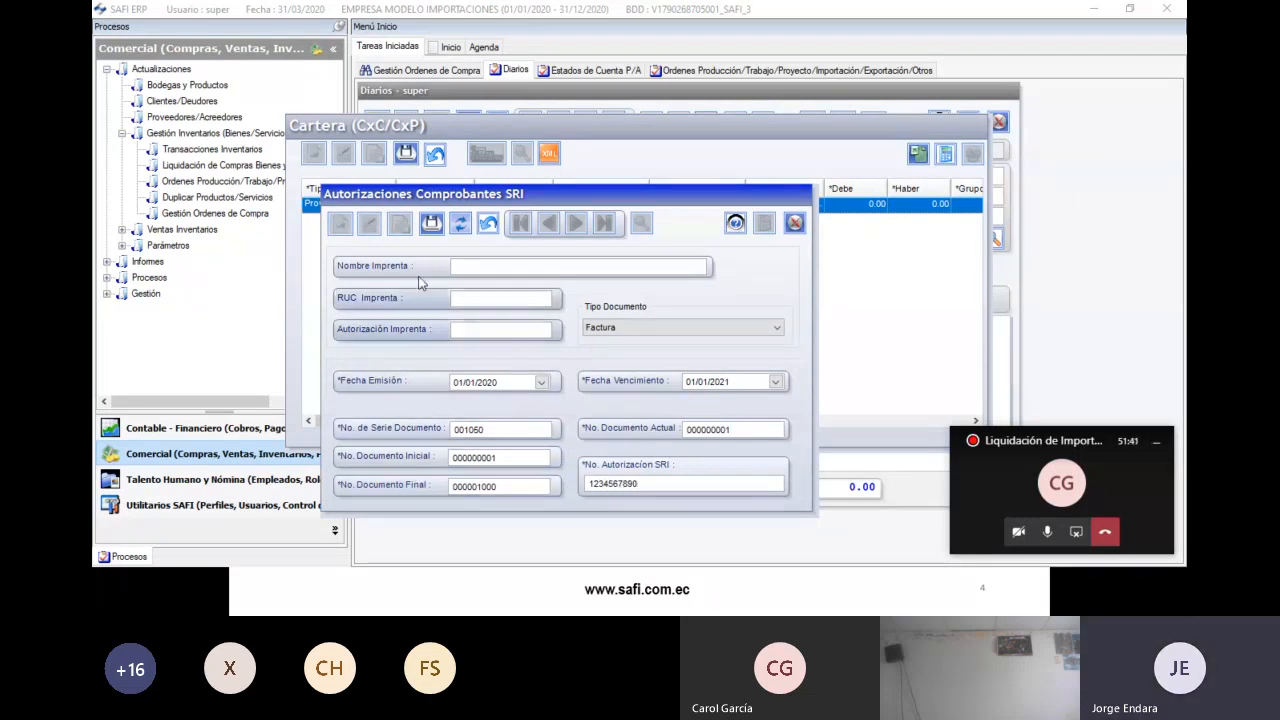
left_click(430, 227)
key("Return")
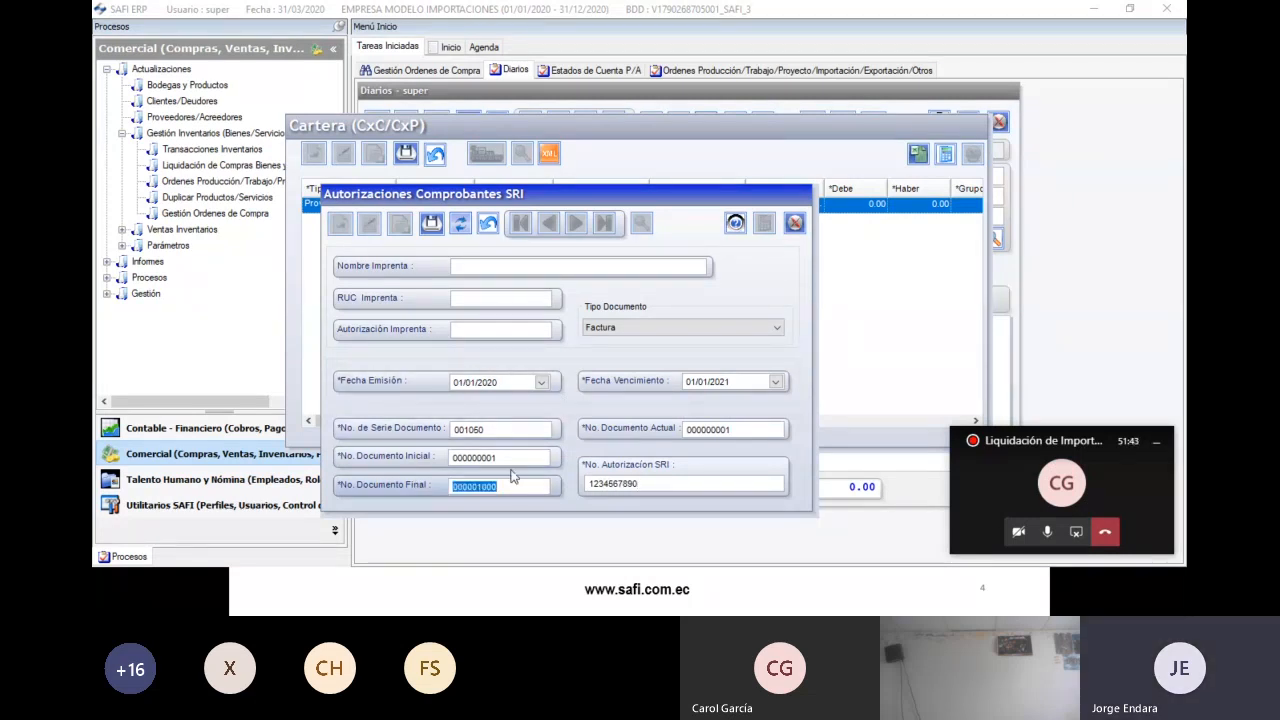
- Set the final document number to 000000001 and paste in the full SRI authorization number
type("1")
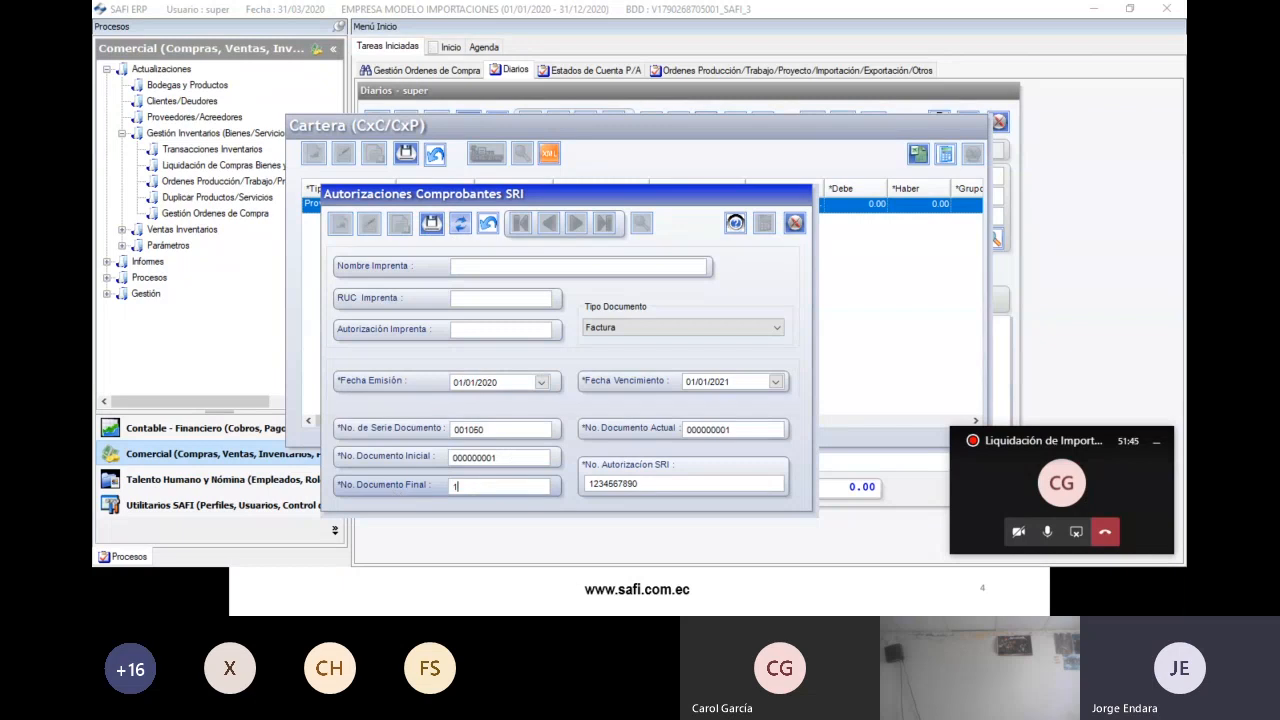
key("Tab")
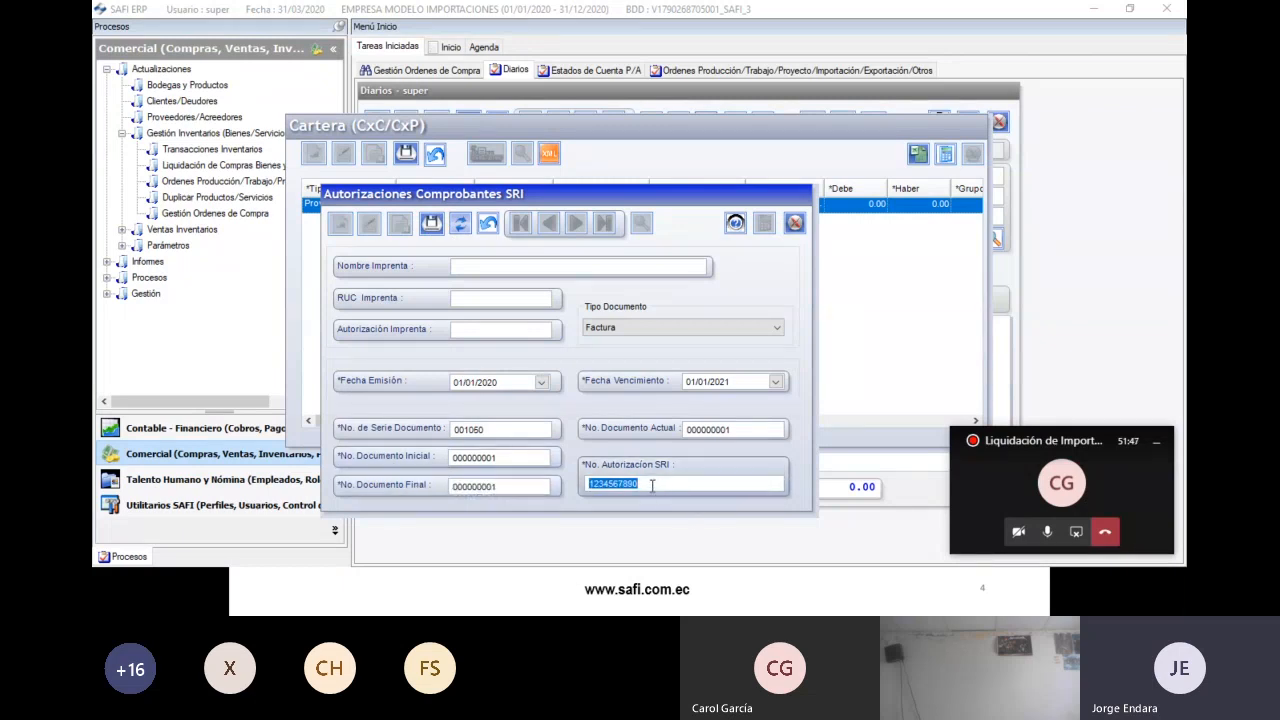
left_click(655, 485)
key("ctrl+v")
key("ctrl+v")
key("ctrl+v")
key("ctrl+v")
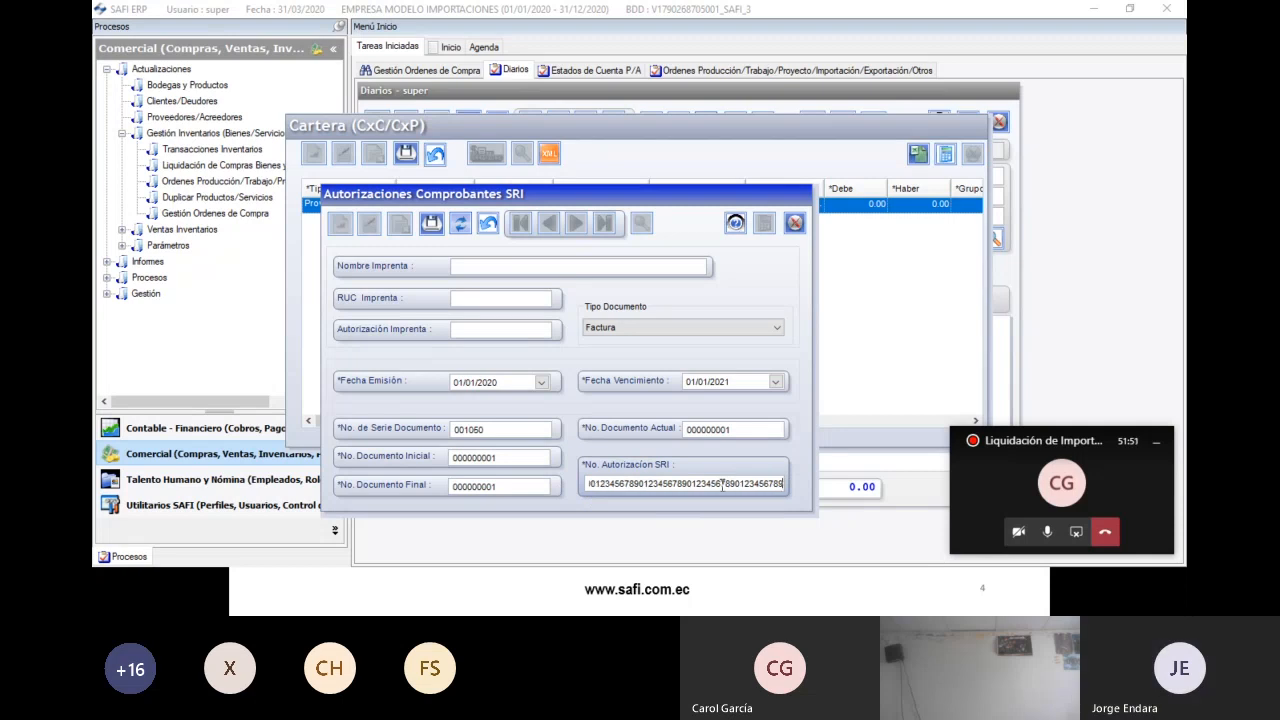
- Set the issue and expiry dates to 31/01/2020 and save, dismissing the validity-date warning
left_click(746, 387)
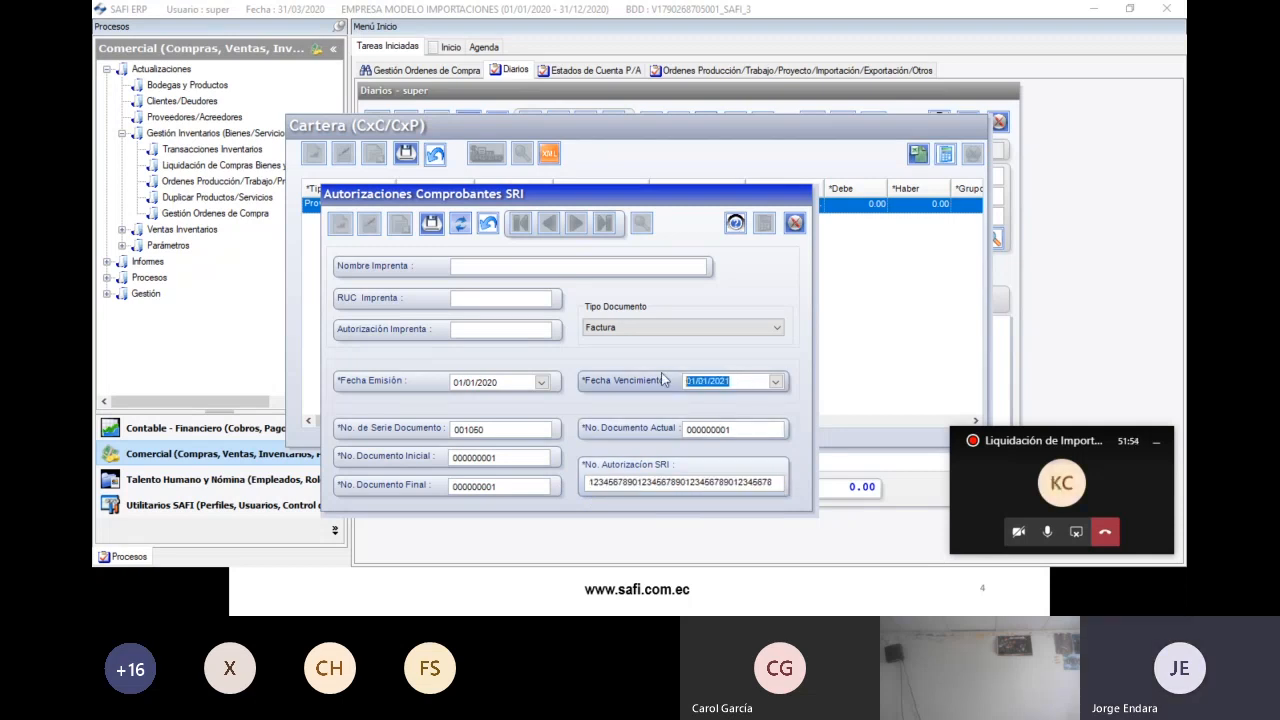
left_click(478, 382)
type("31/01/2020")
key("Tab")
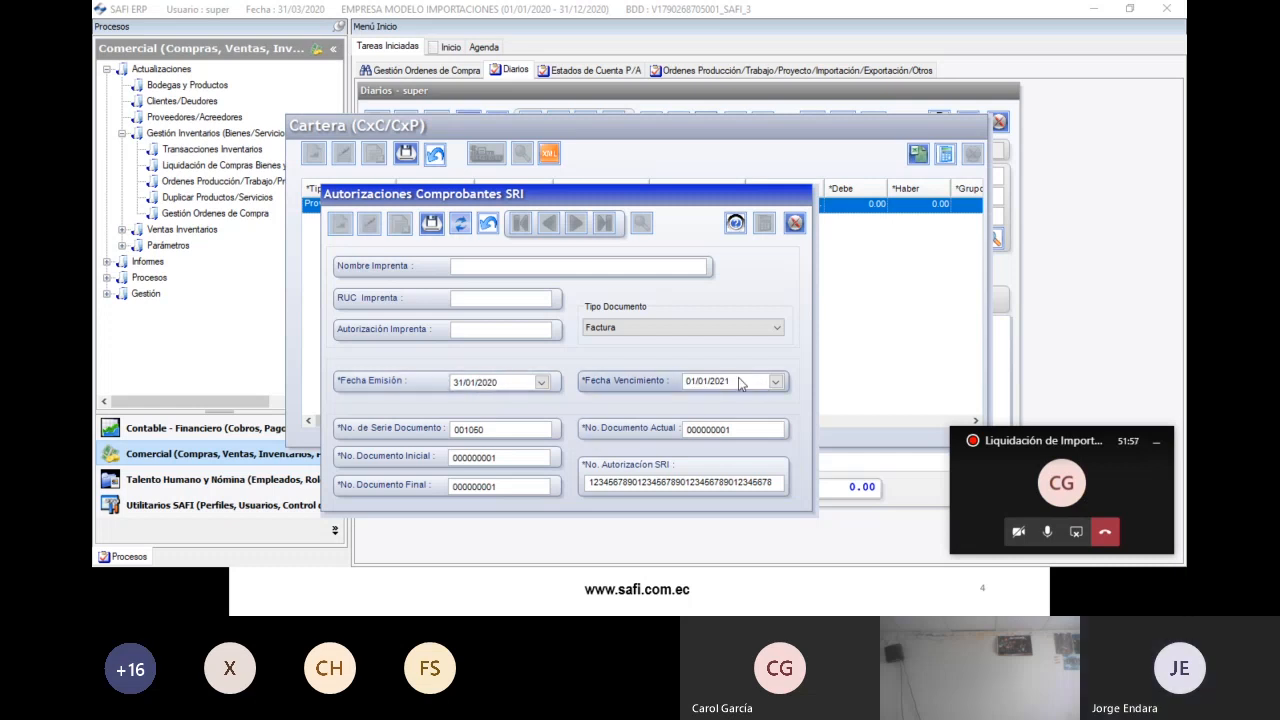
type("31/01")
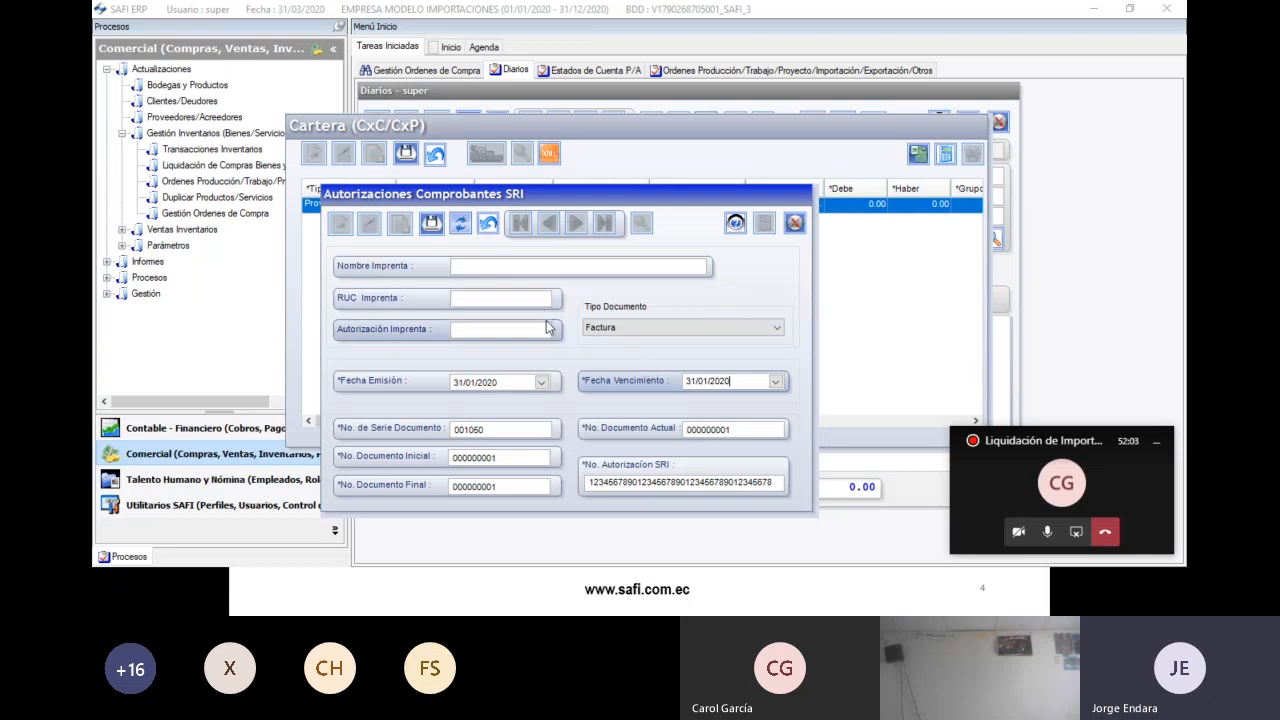
left_click(432, 226)
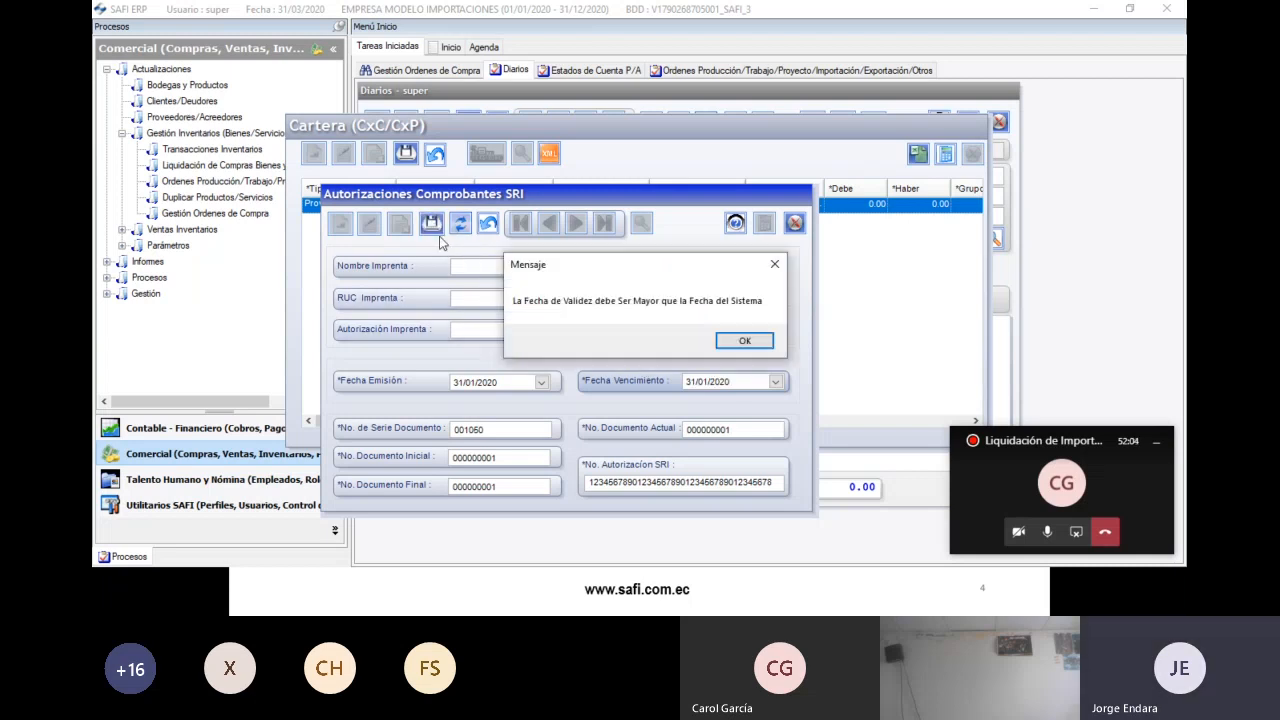
left_click(727, 343)
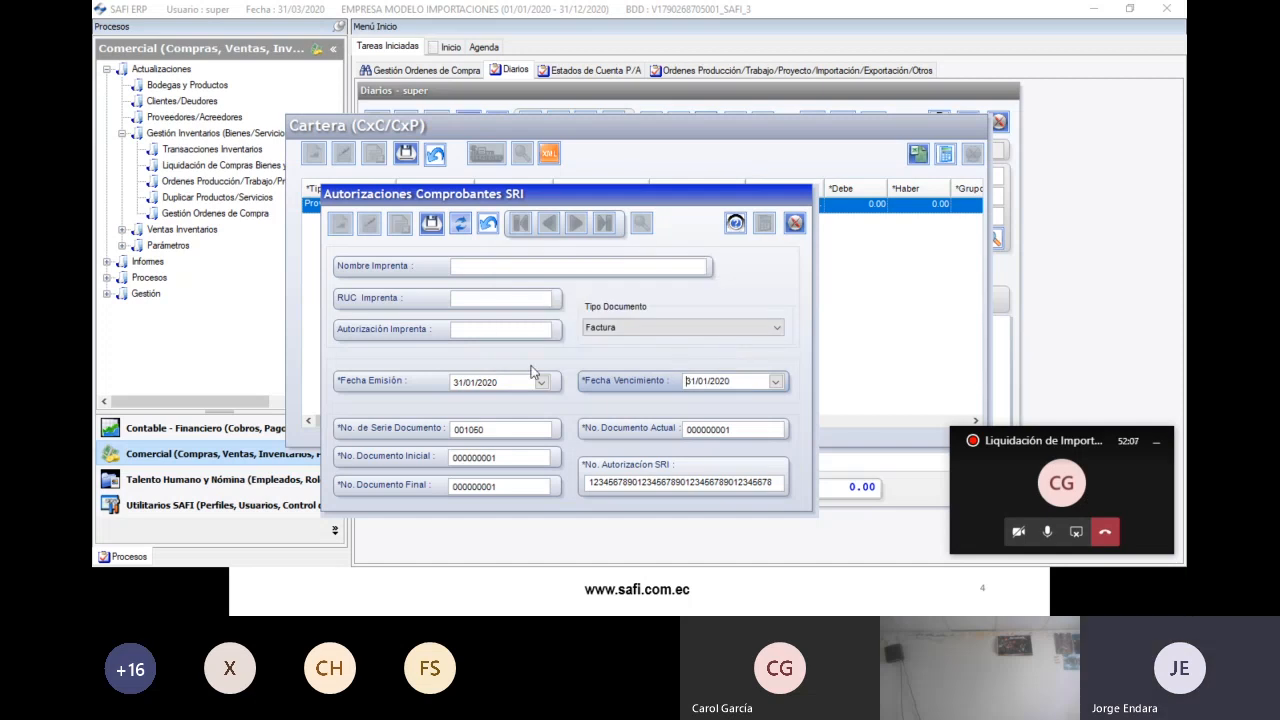
- Correct both dates to 31/03/2020 and save the authorization successfully
left_click(467, 384)
type("03")
left_click(698, 384)
type("03")
left_click(431, 223)
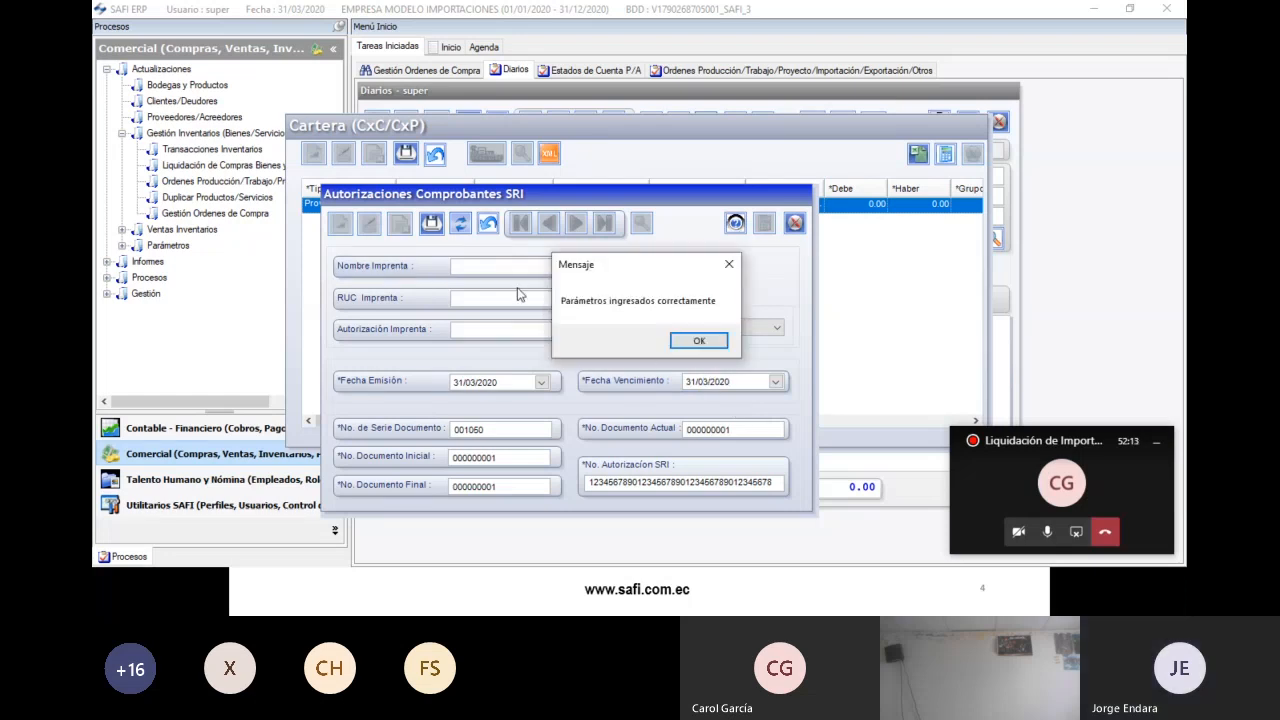
left_click(692, 342)
- Close the SRI authorizations window and enter the workbook's indirect-costs figure as the row's Haber amount
left_click(794, 222)
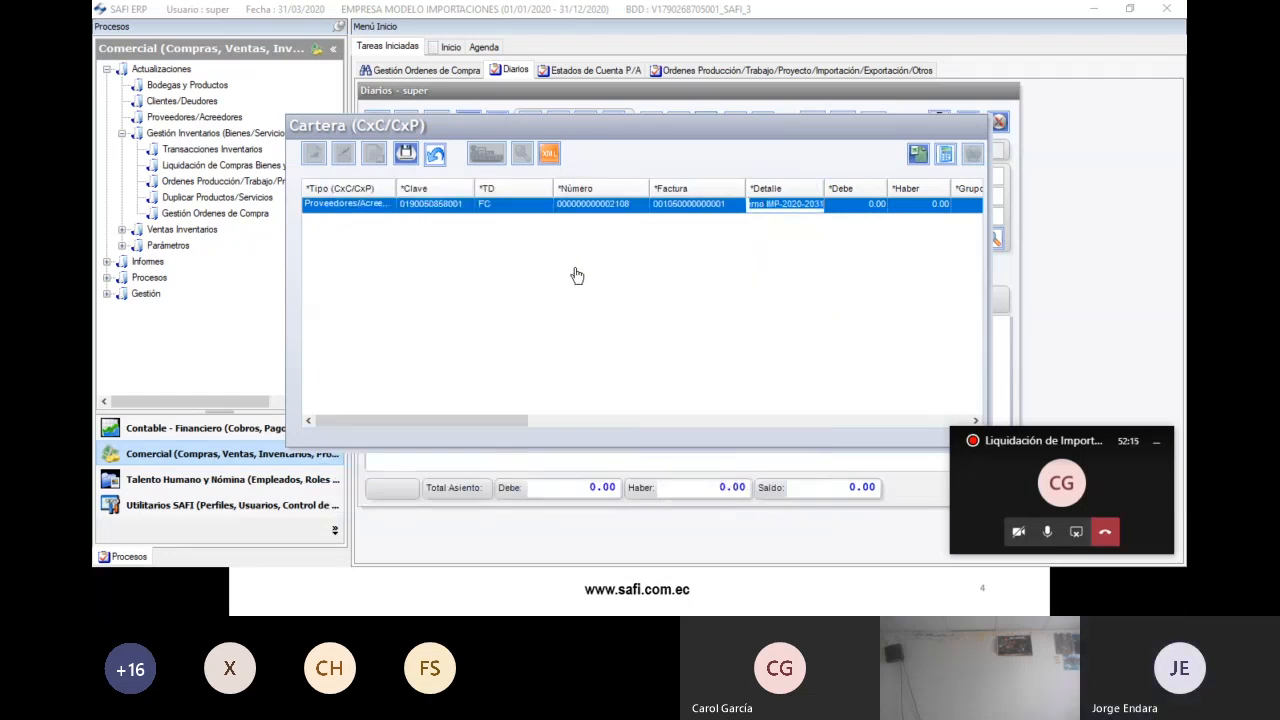
key("Tab")
key("Tab")
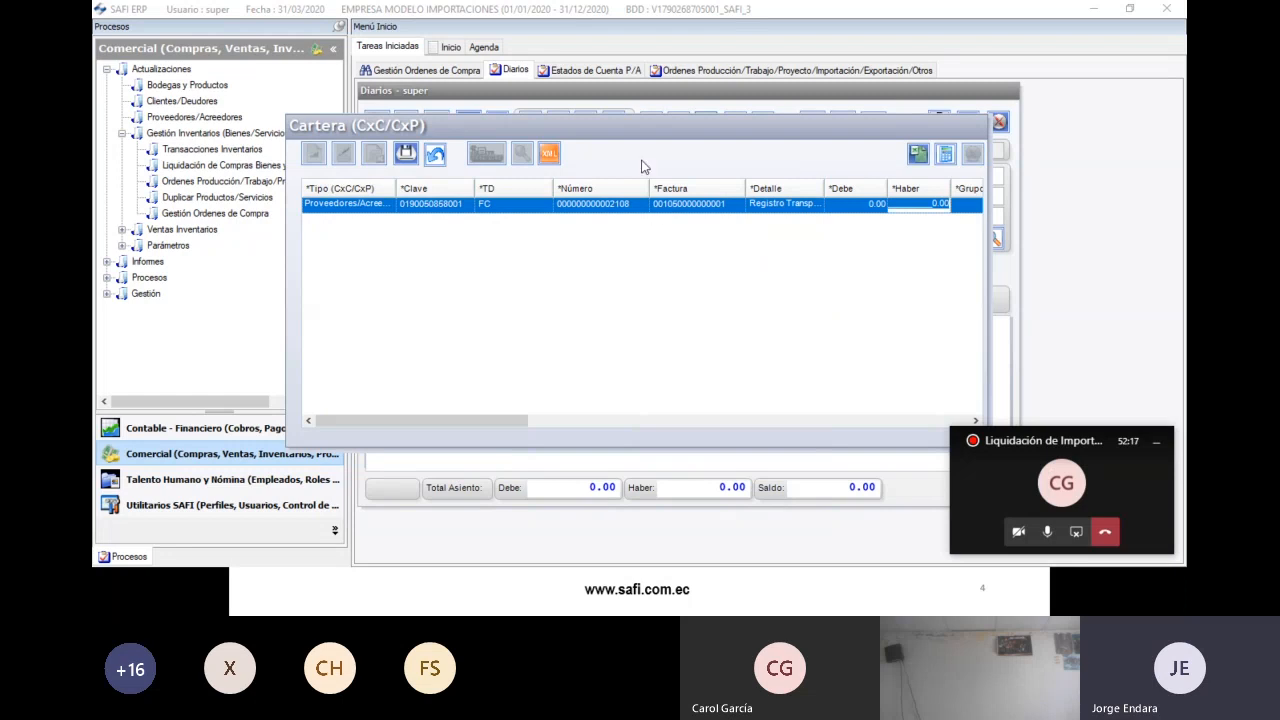
left_click_drag(622, 122, 578, 136)
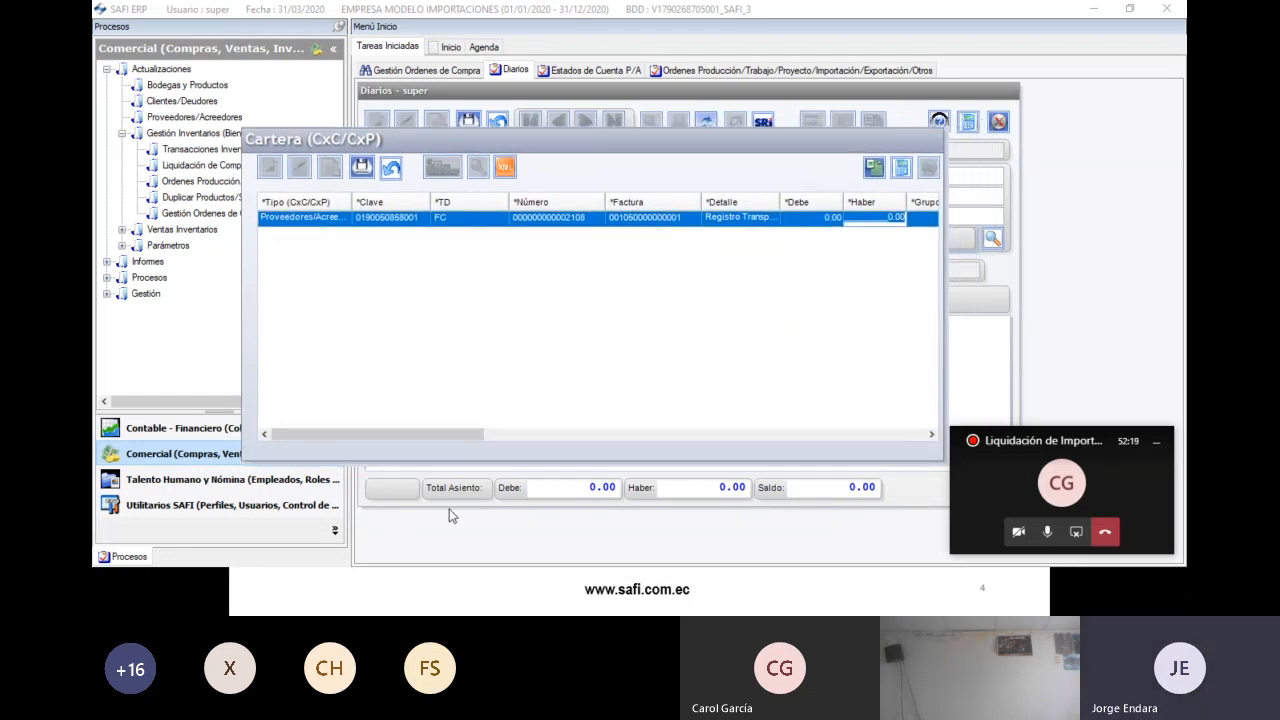
key("alt+Tab")
key("alt+Tab")
key("alt+Tab")
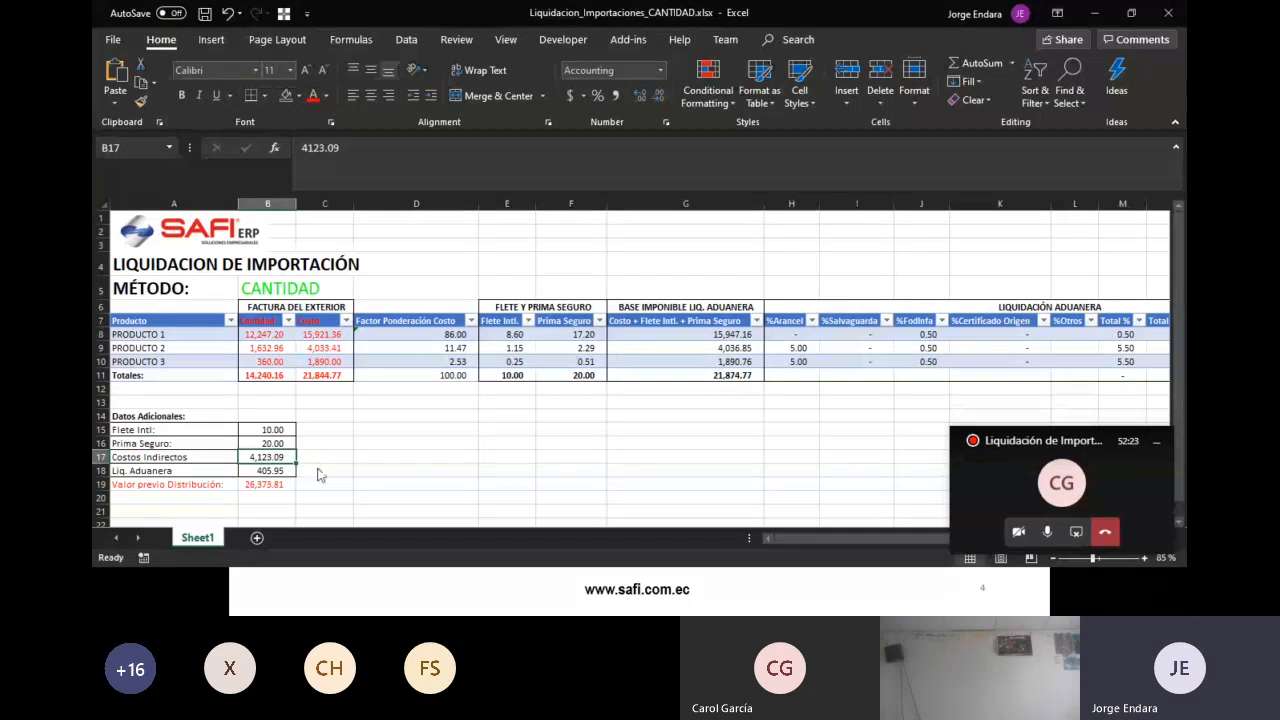
key("alt+Tab")
type("4123.28")
key("alt+Tab")
key("alt+Tab")
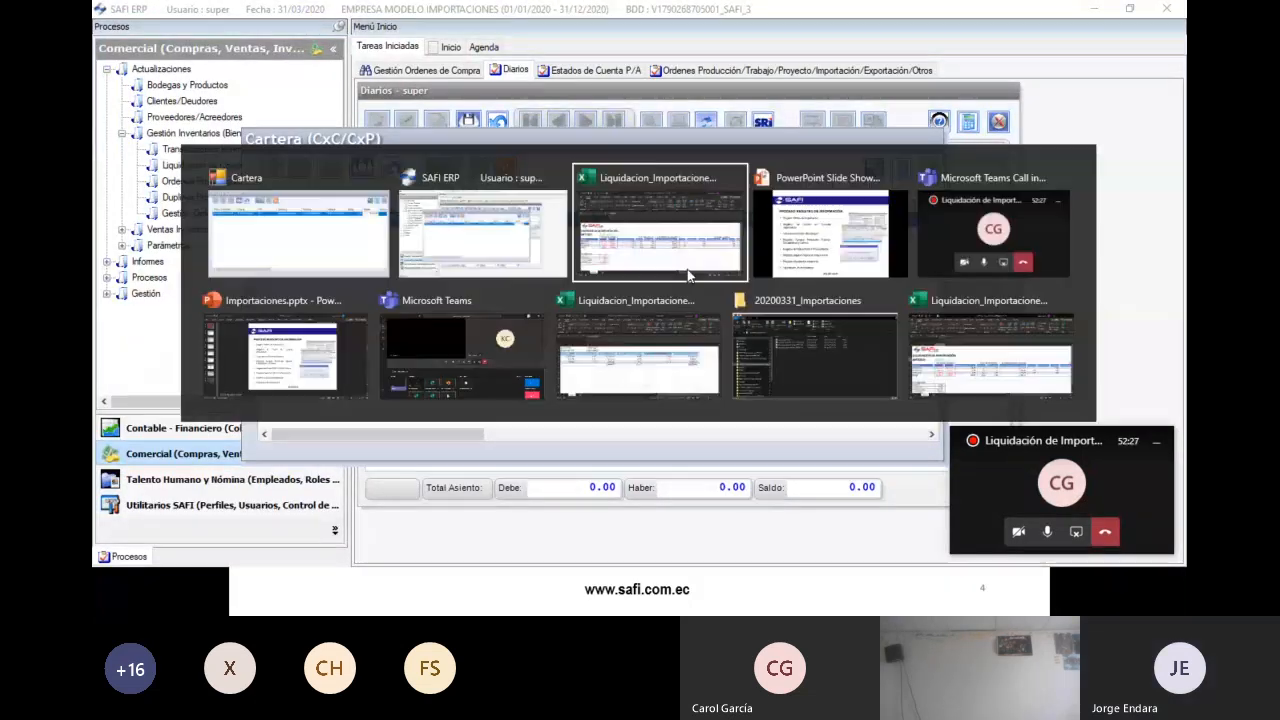
key("alt+Tab")
left_click_drag(440, 434, 600, 434)
left_click(480, 224)
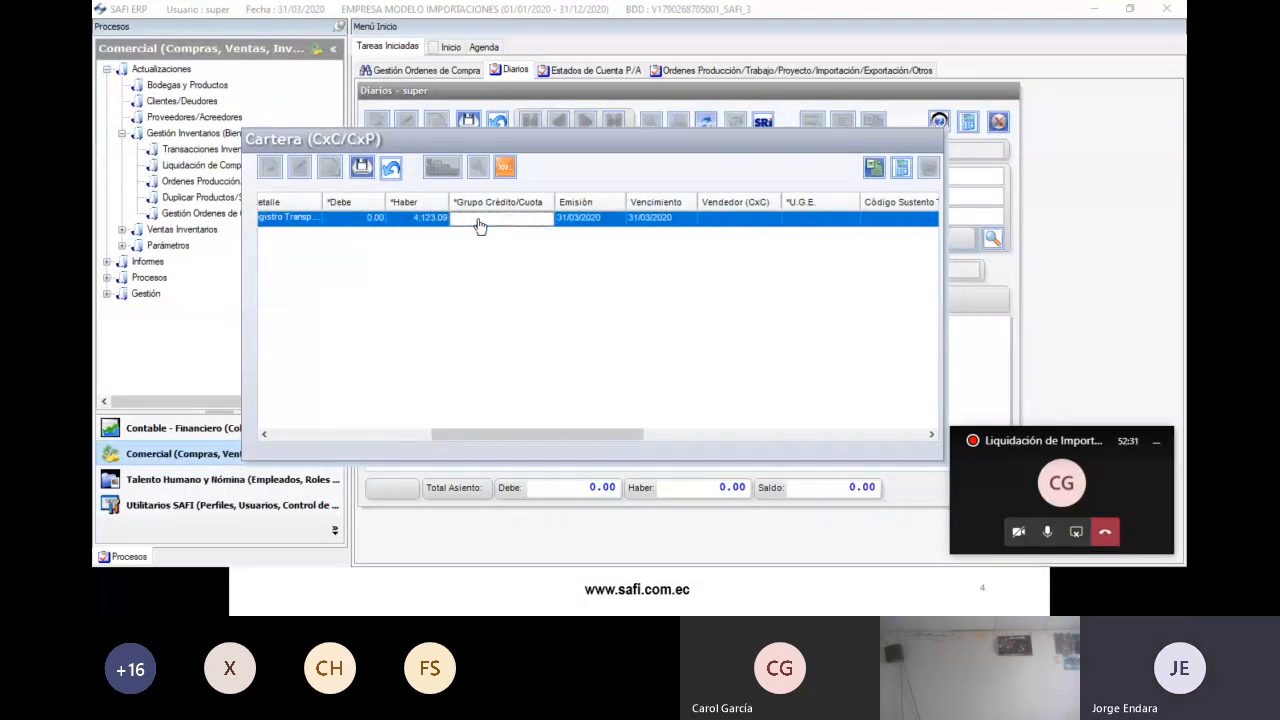
double_click(512, 224)
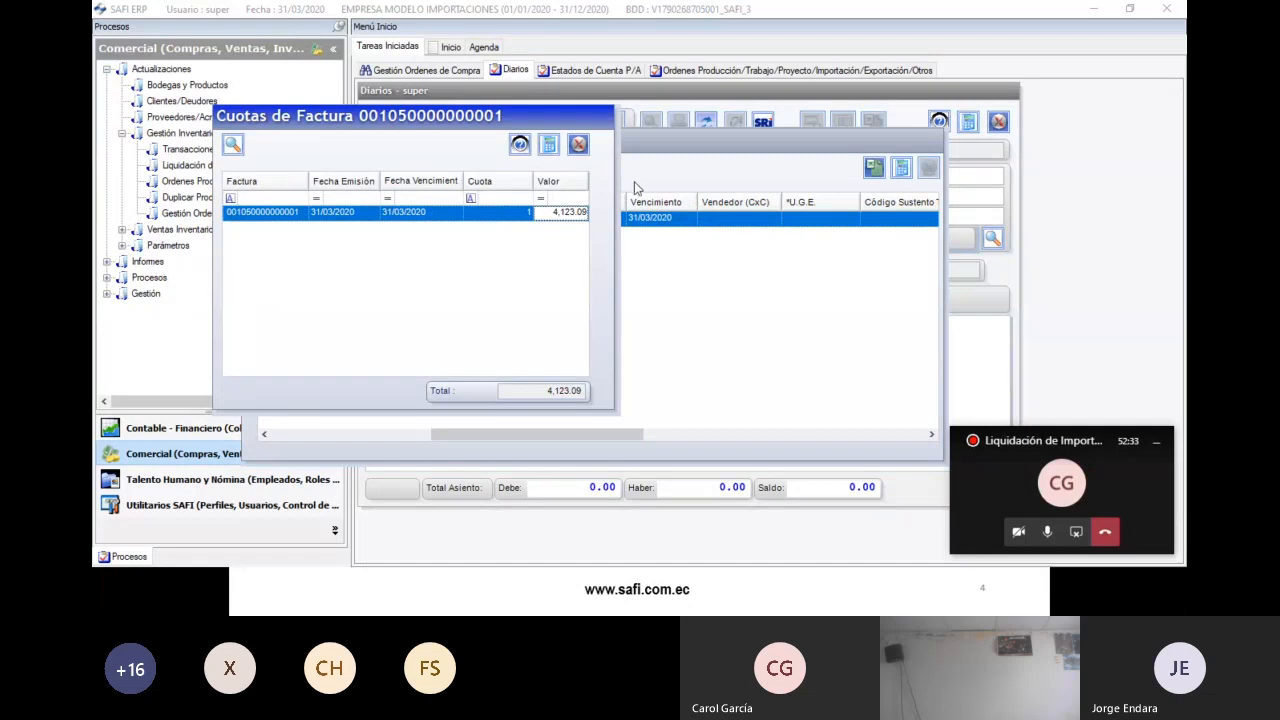
left_click(578, 144)
left_click_drag(556, 428, 636, 430)
left_click(583, 220)
key("Return")
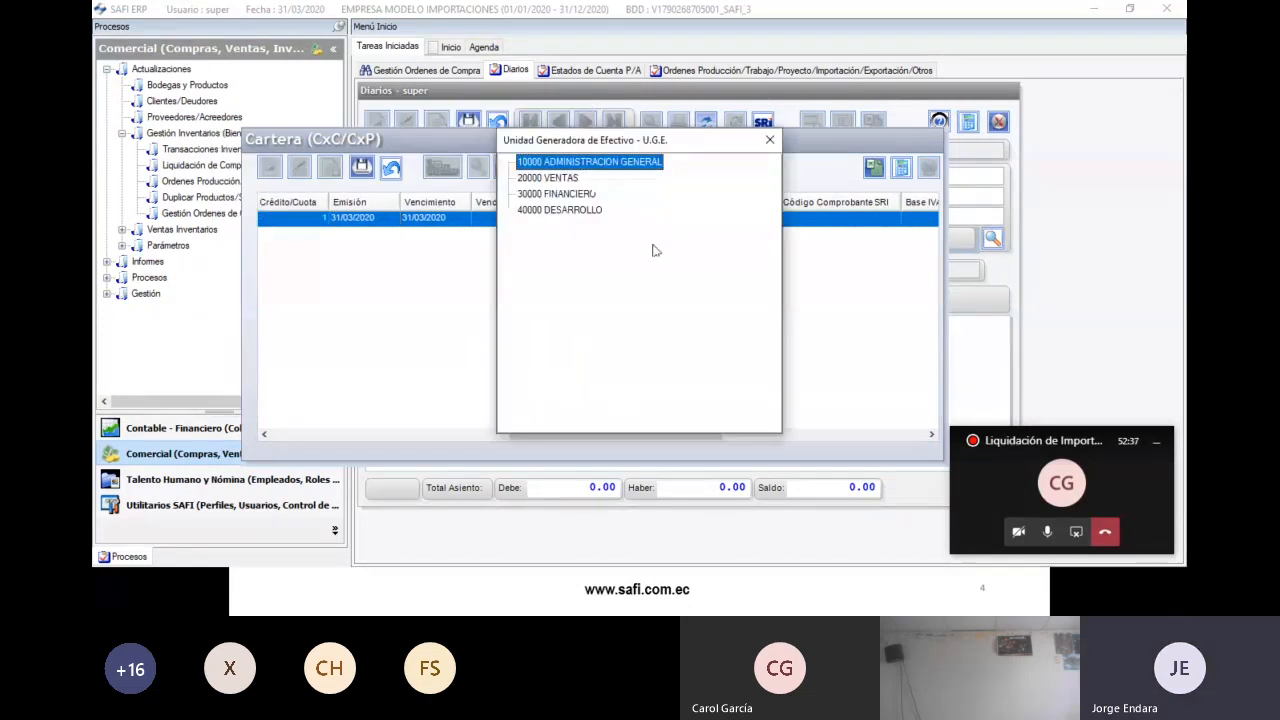
key("Return")
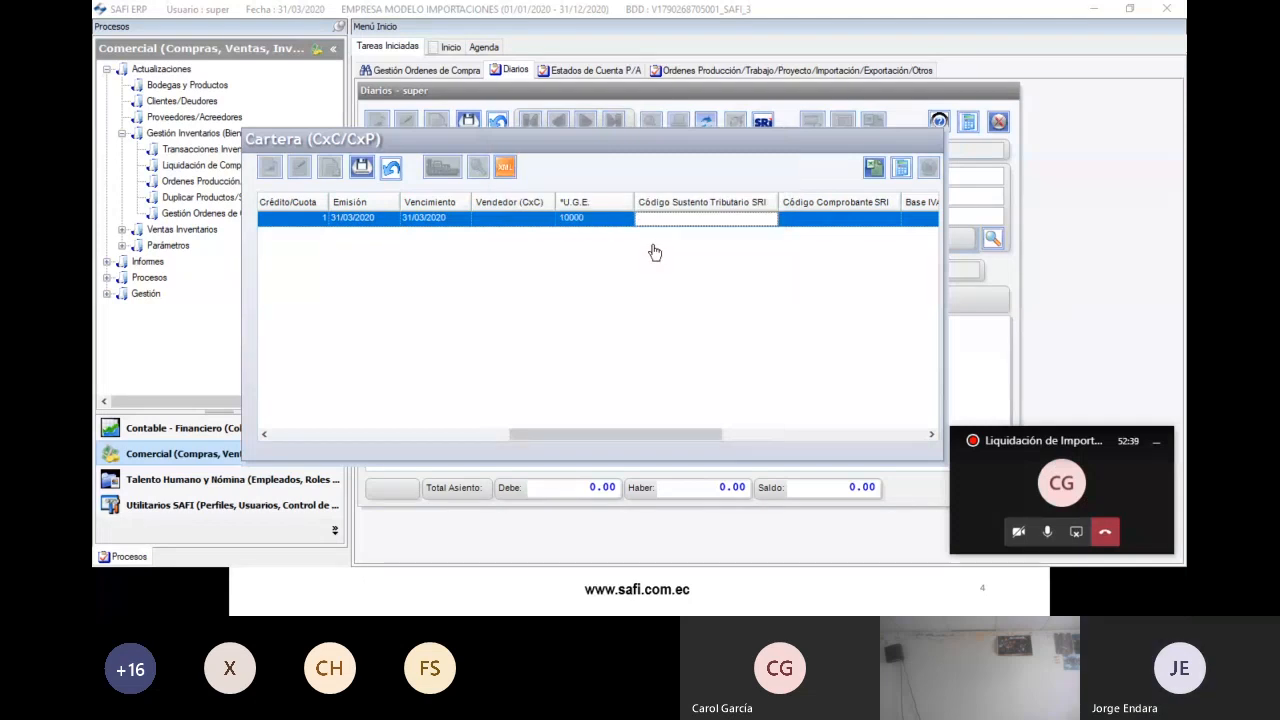
- Set tax support code 01, voucher code 01 and a 0% VAT base of 4,123.09
key("Return")
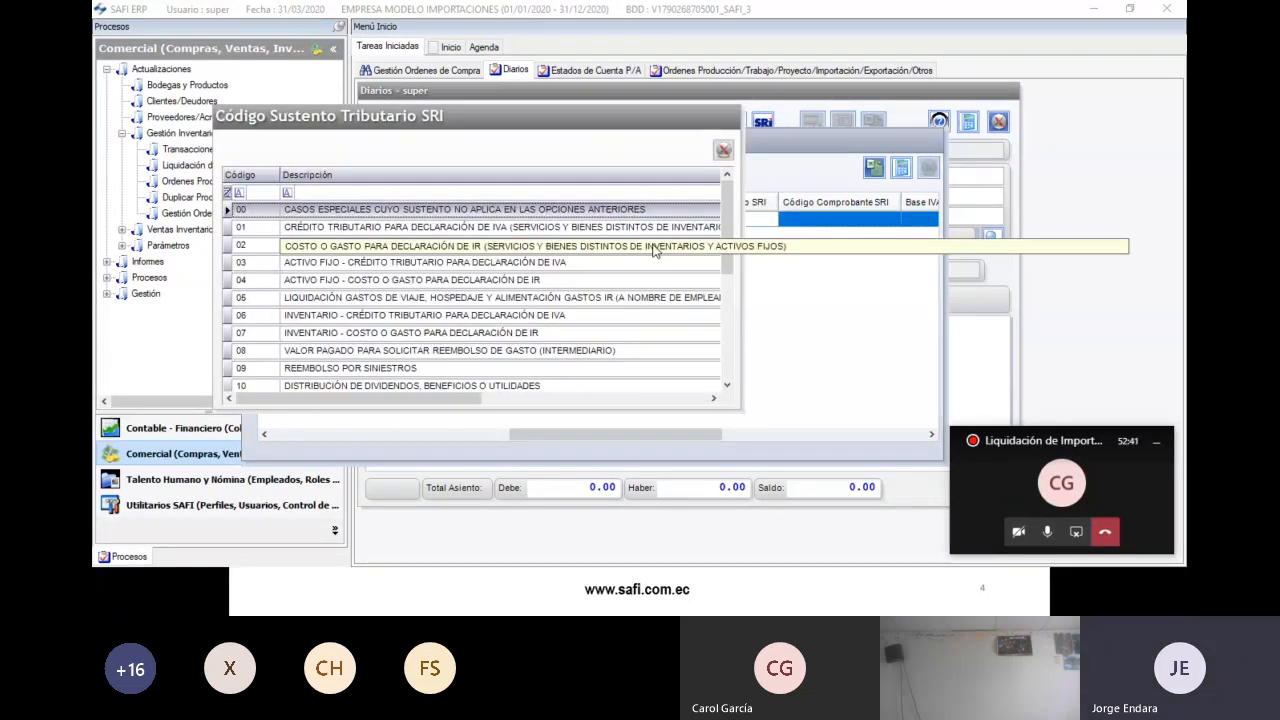
key("Return")
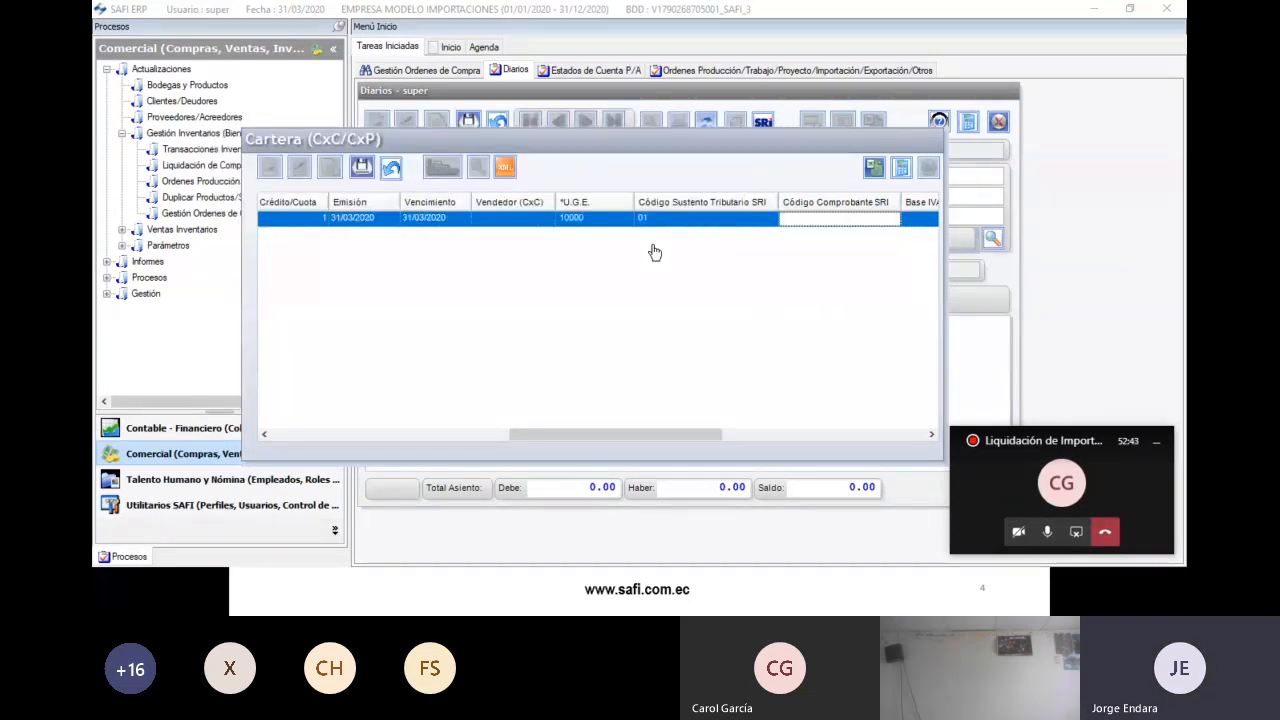
left_click_drag(643, 434, 716, 434)
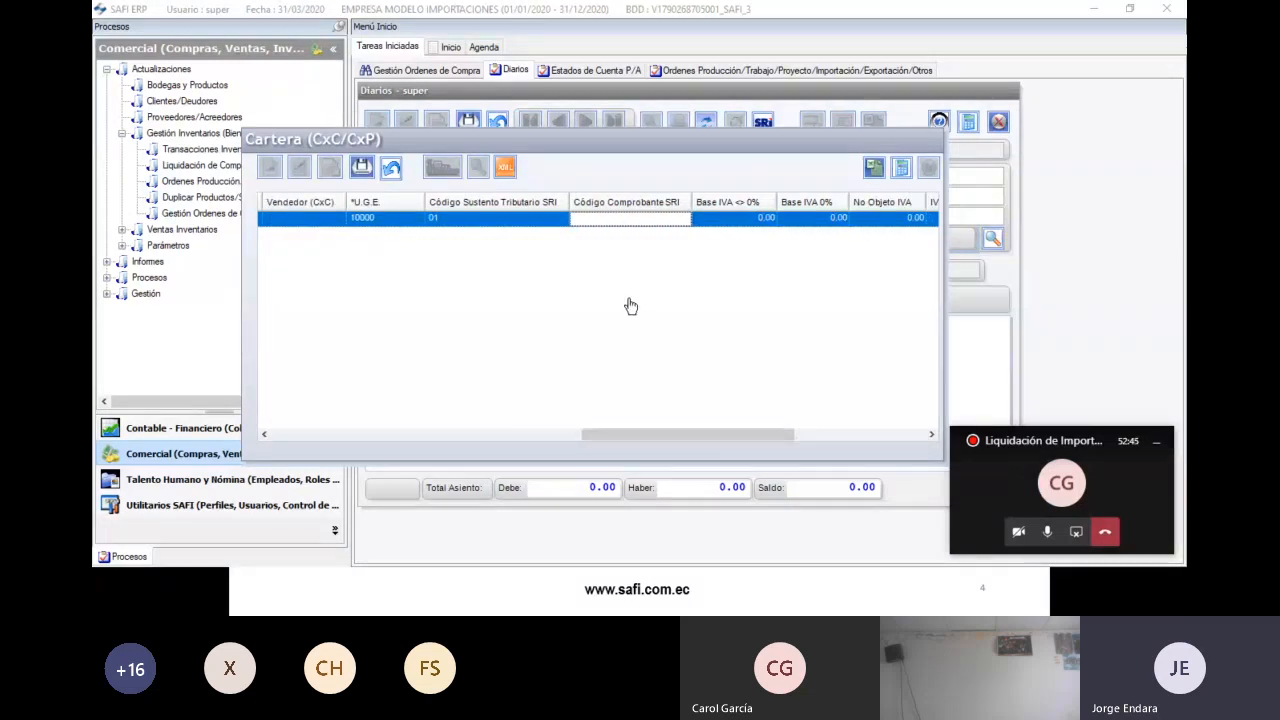
key("Return")
key("Return")
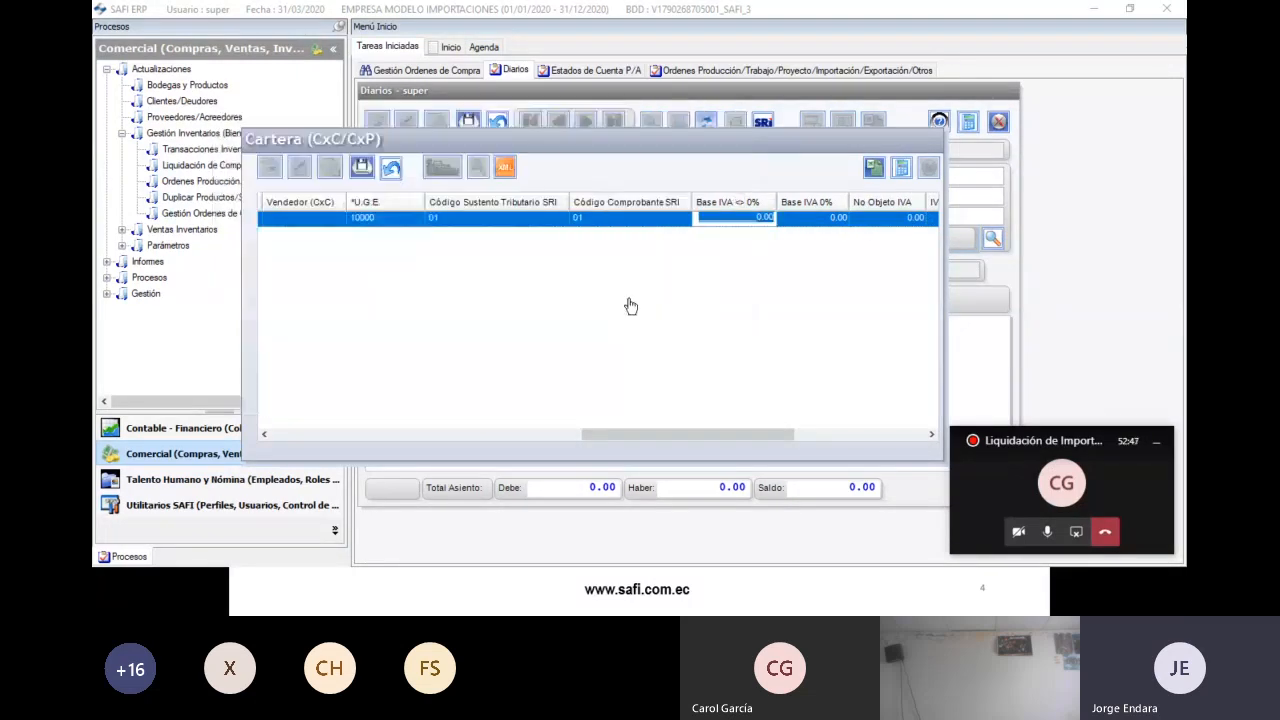
key("Return")
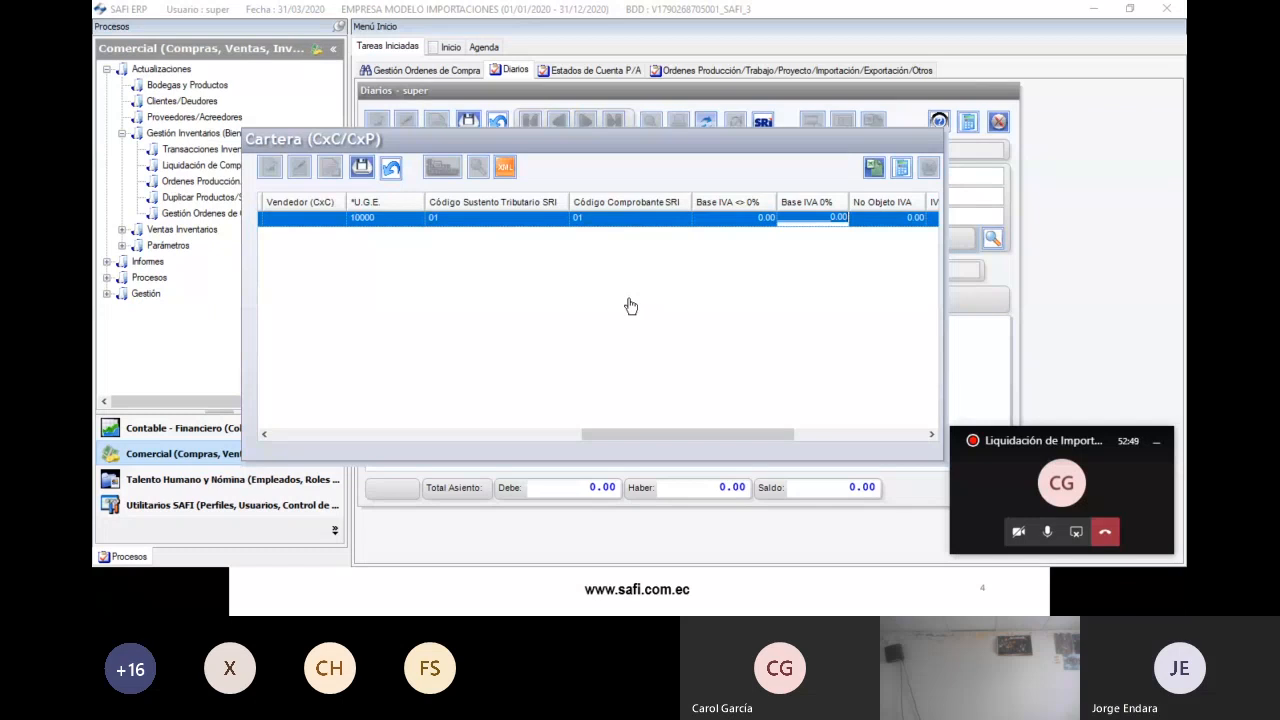
type("4,123.0")
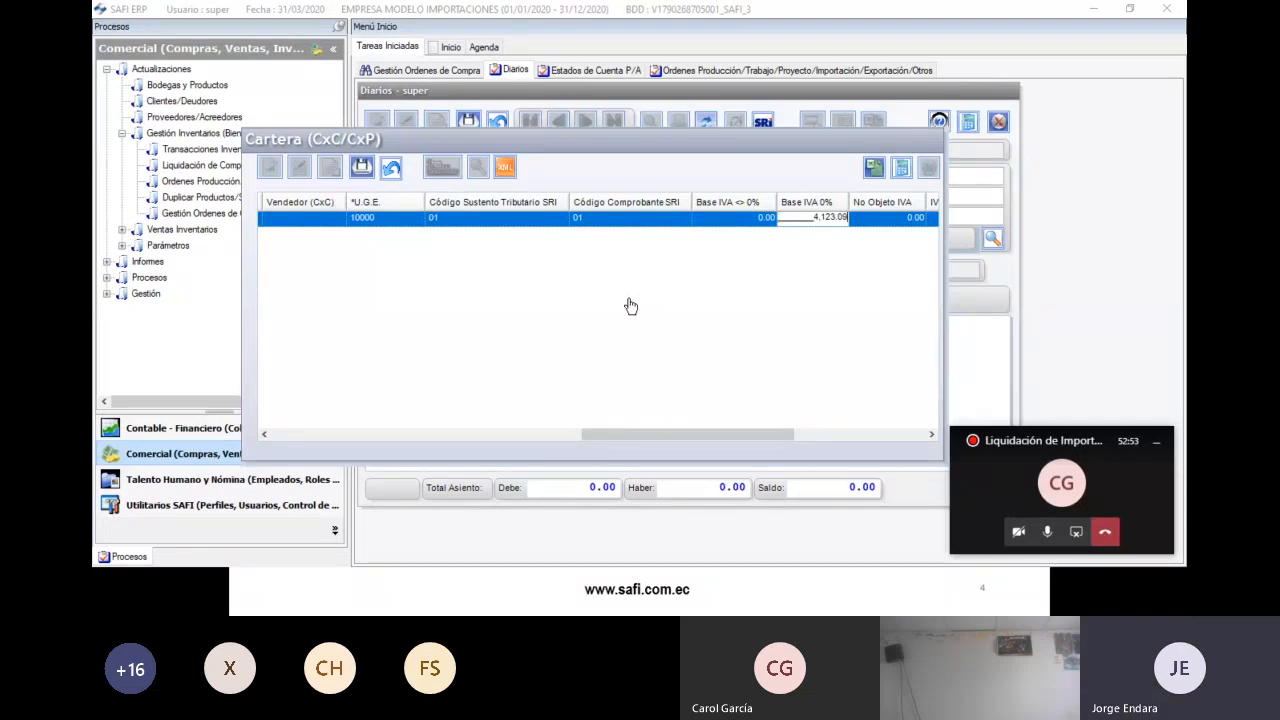
key("alt+Tab")
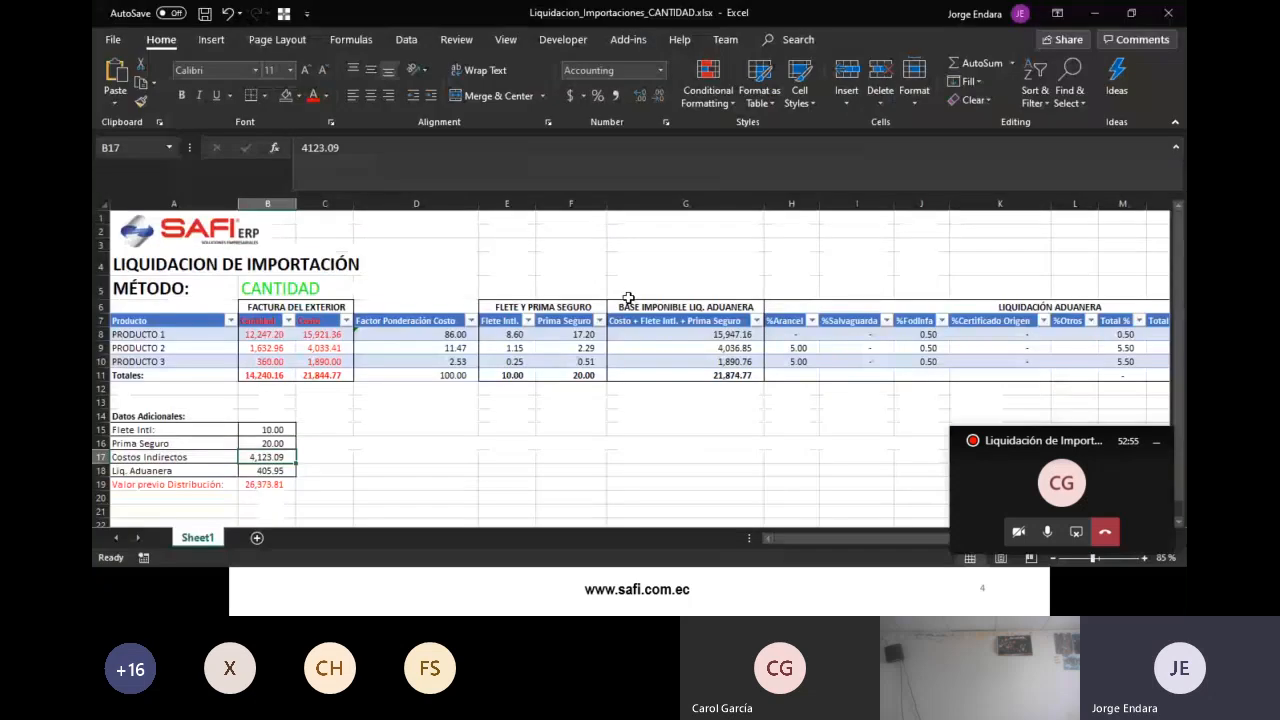
key("Tab")
key("Tab")
key("Tab")
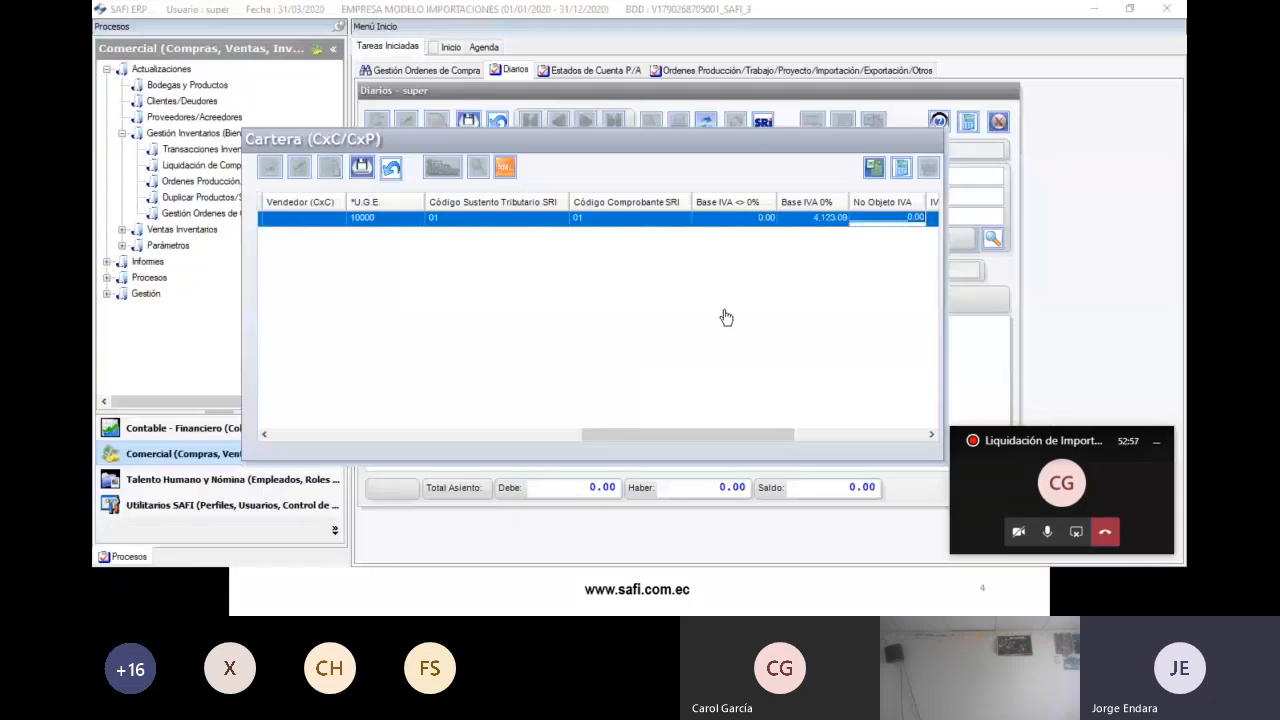
key("Tab")
key("Tab")
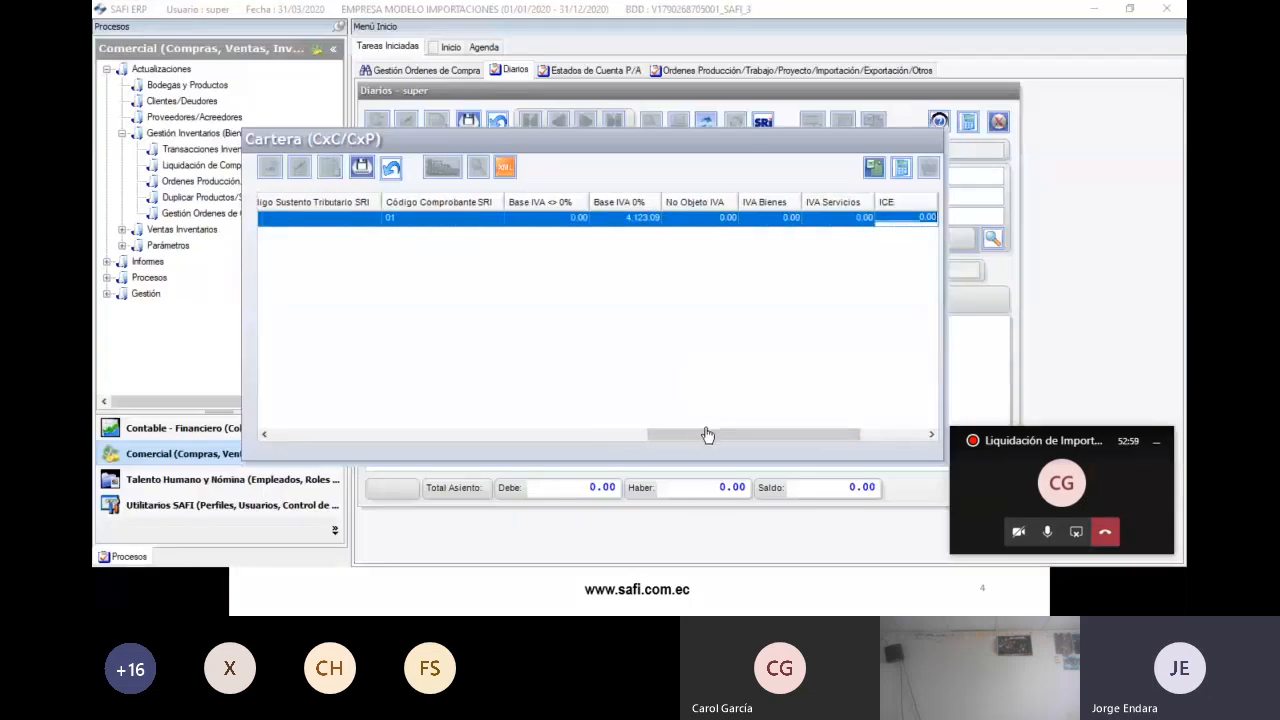
- Set the payment method to Crédito and the SRI payment form to code 20
left_click(869, 219)
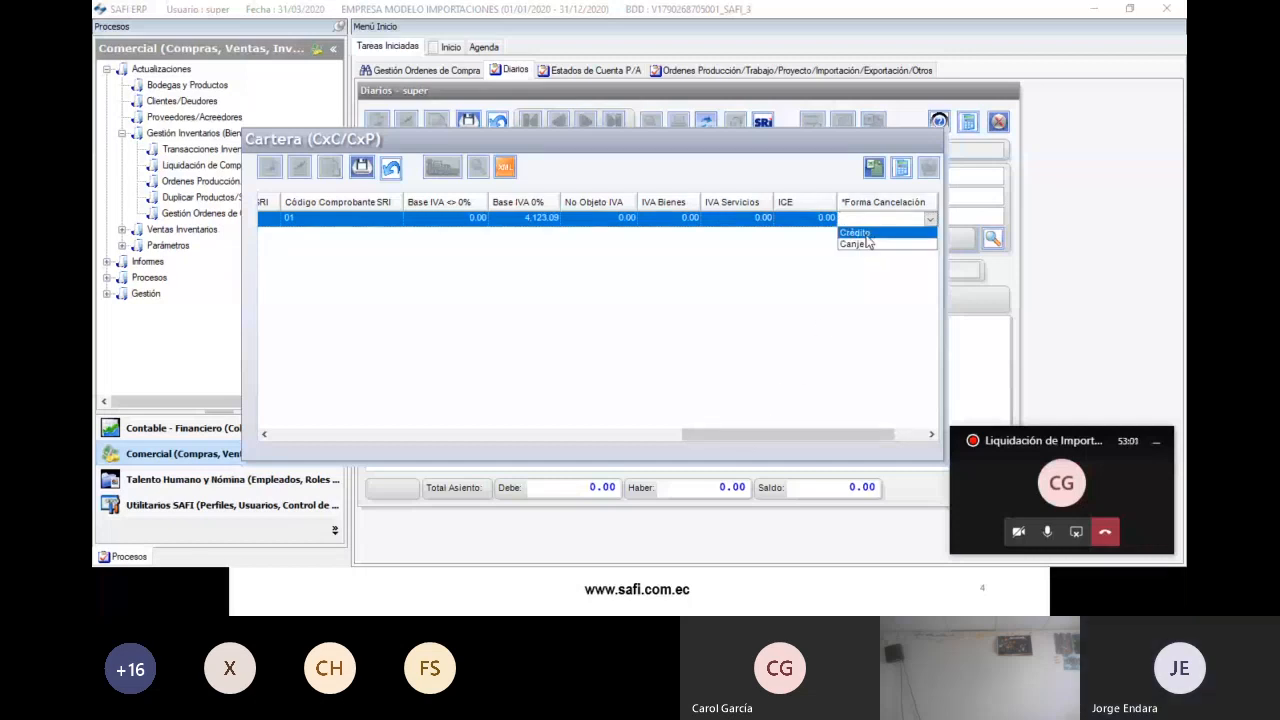
left_click(866, 233)
left_click_drag(823, 435, 854, 435)
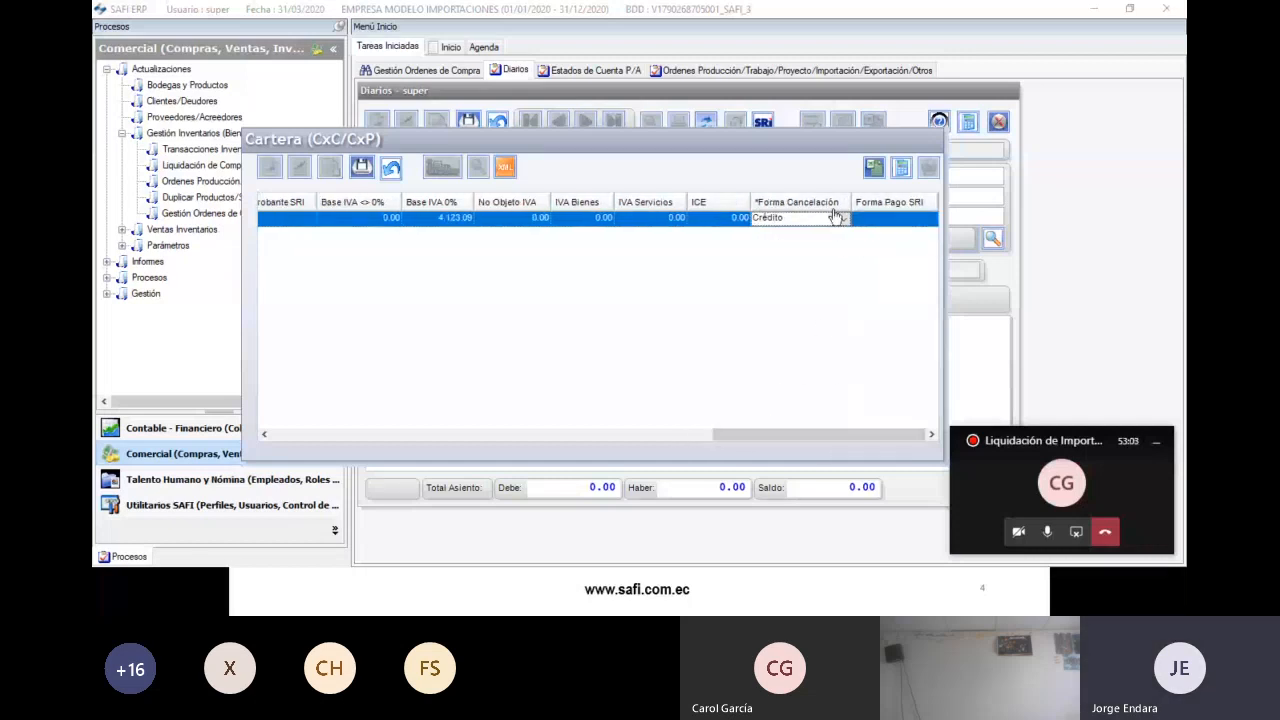
left_click(873, 220)
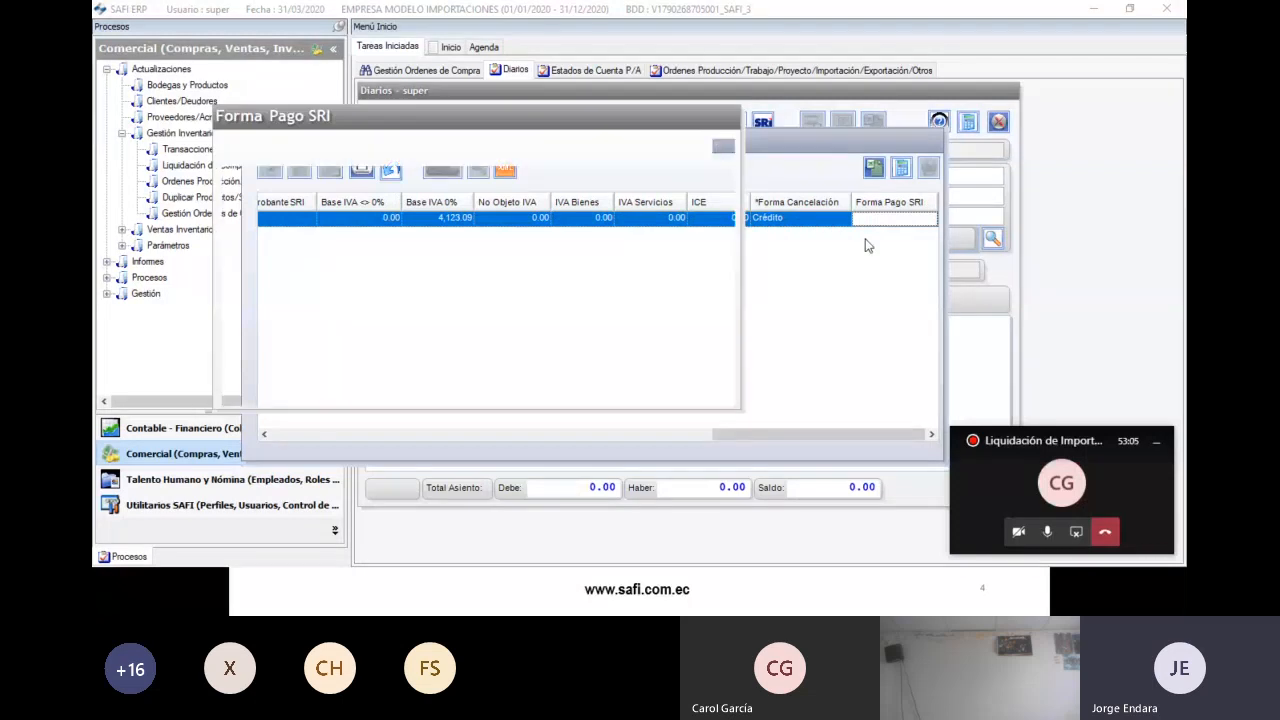
left_click(400, 316)
double_click(400, 316)
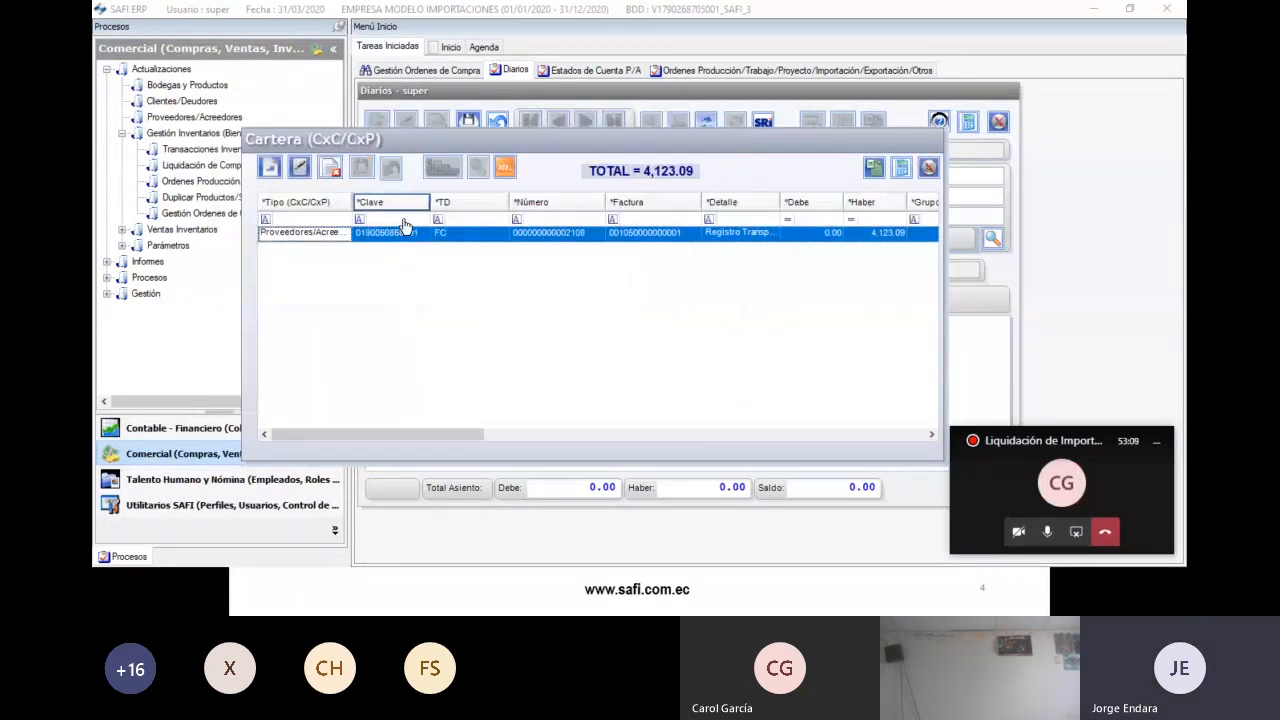
- Generate the suggested journal entry and change its third line's account to Mercaderias en Transito
left_click(929, 172)
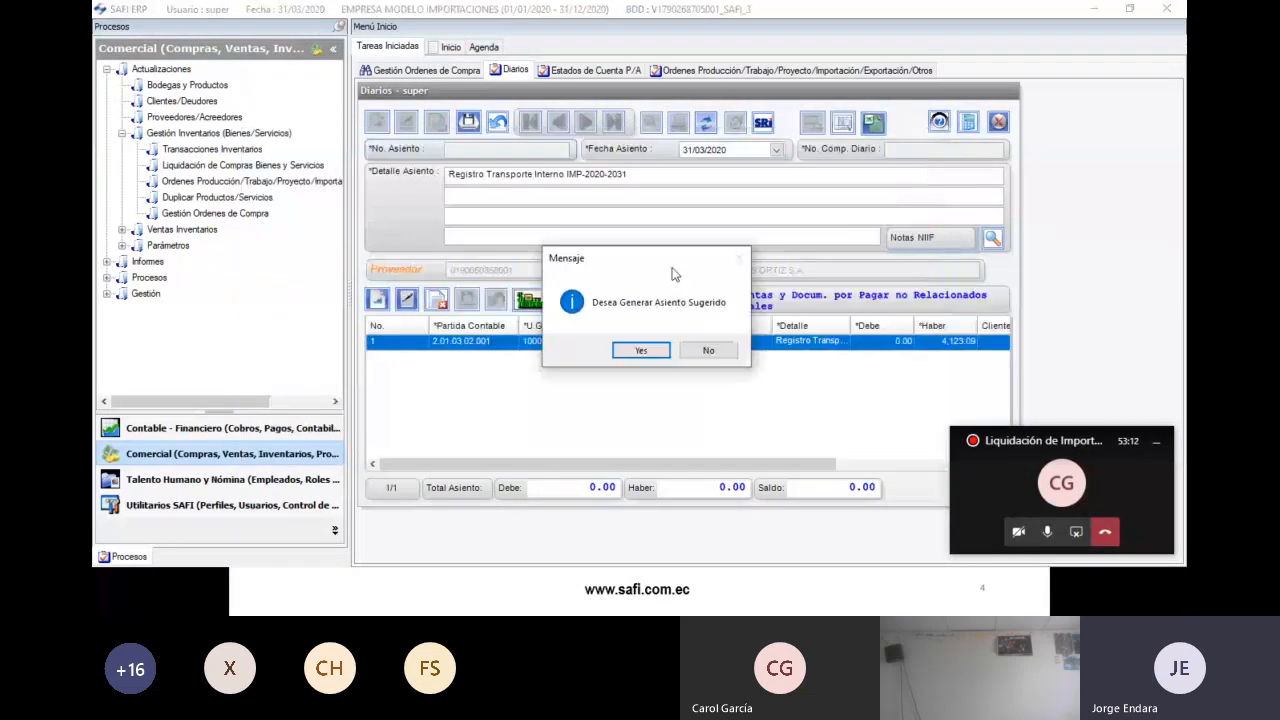
left_click(644, 351)
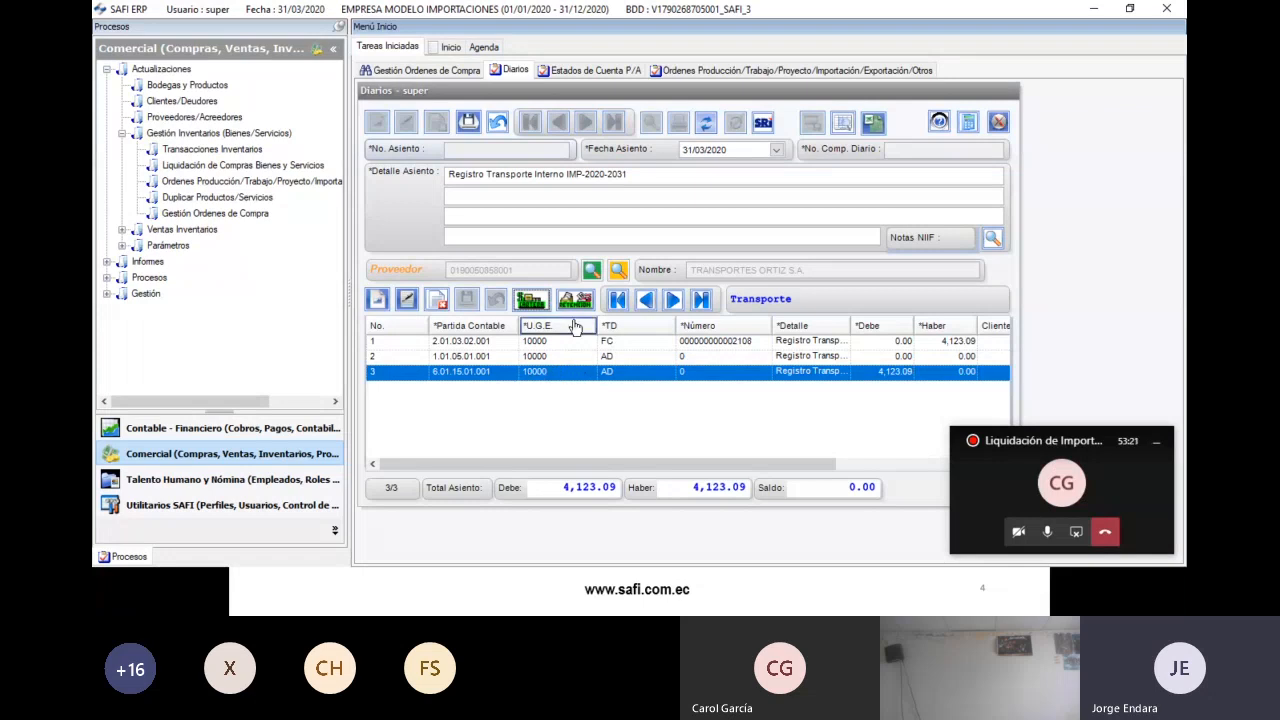
left_click(491, 358)
left_click(491, 373)
left_click(406, 299)
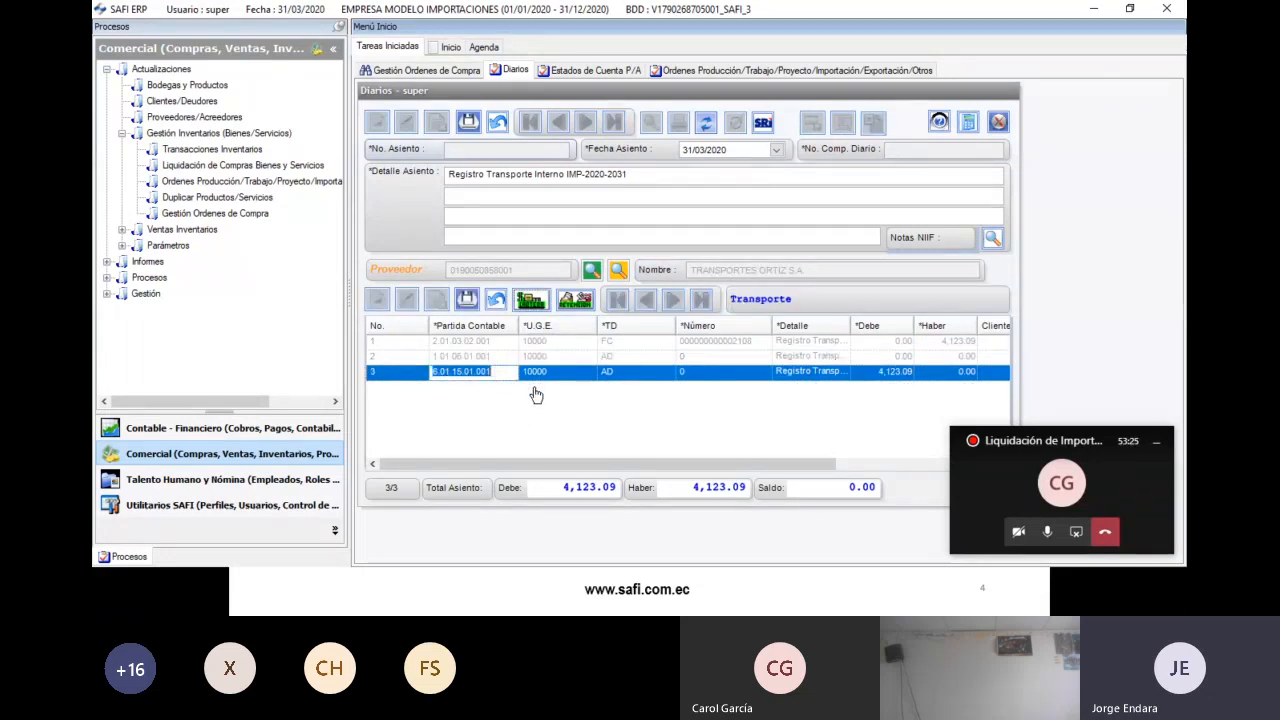
key("Delete")
key("Return")
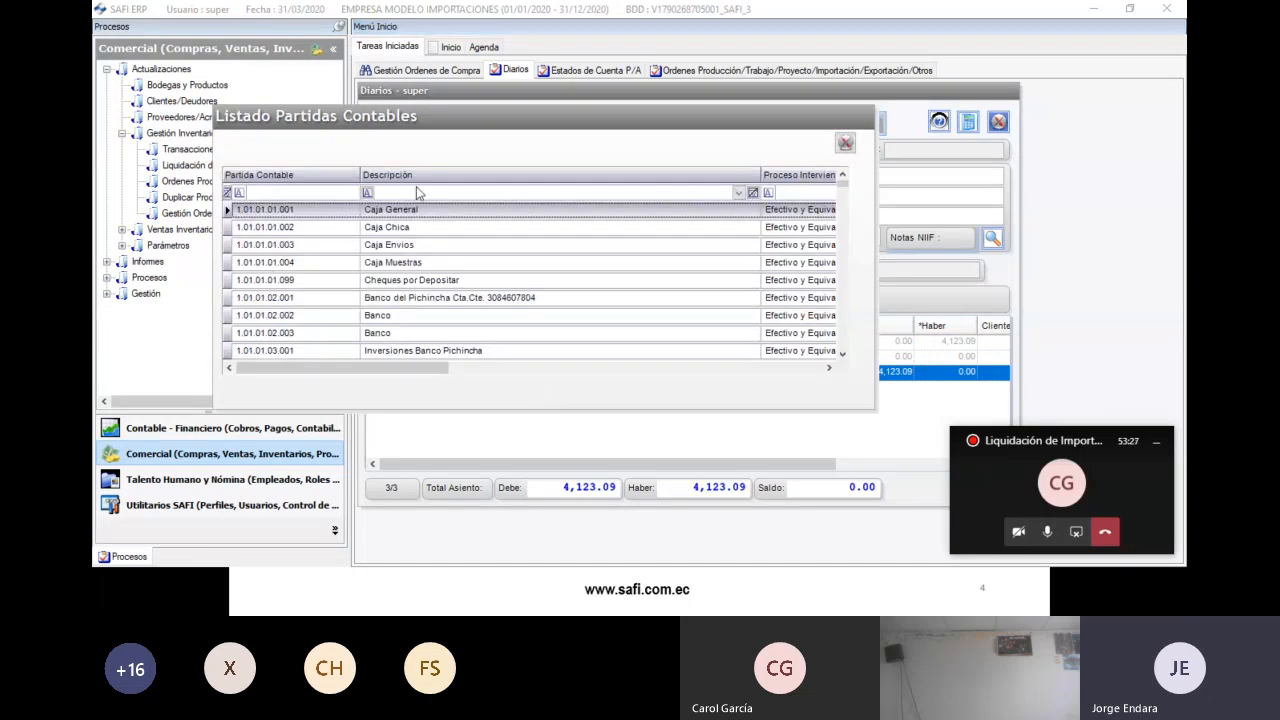
left_click(428, 192)
type("mer")
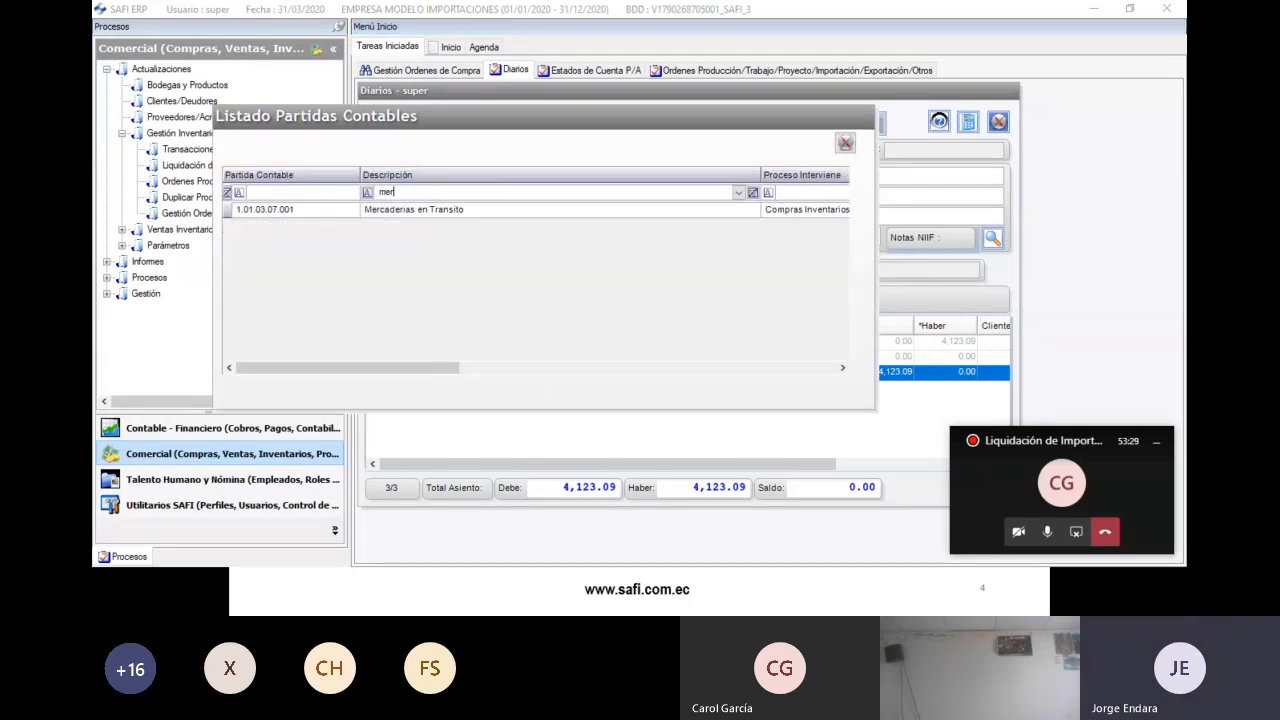
type("ca")
double_click(428, 210)
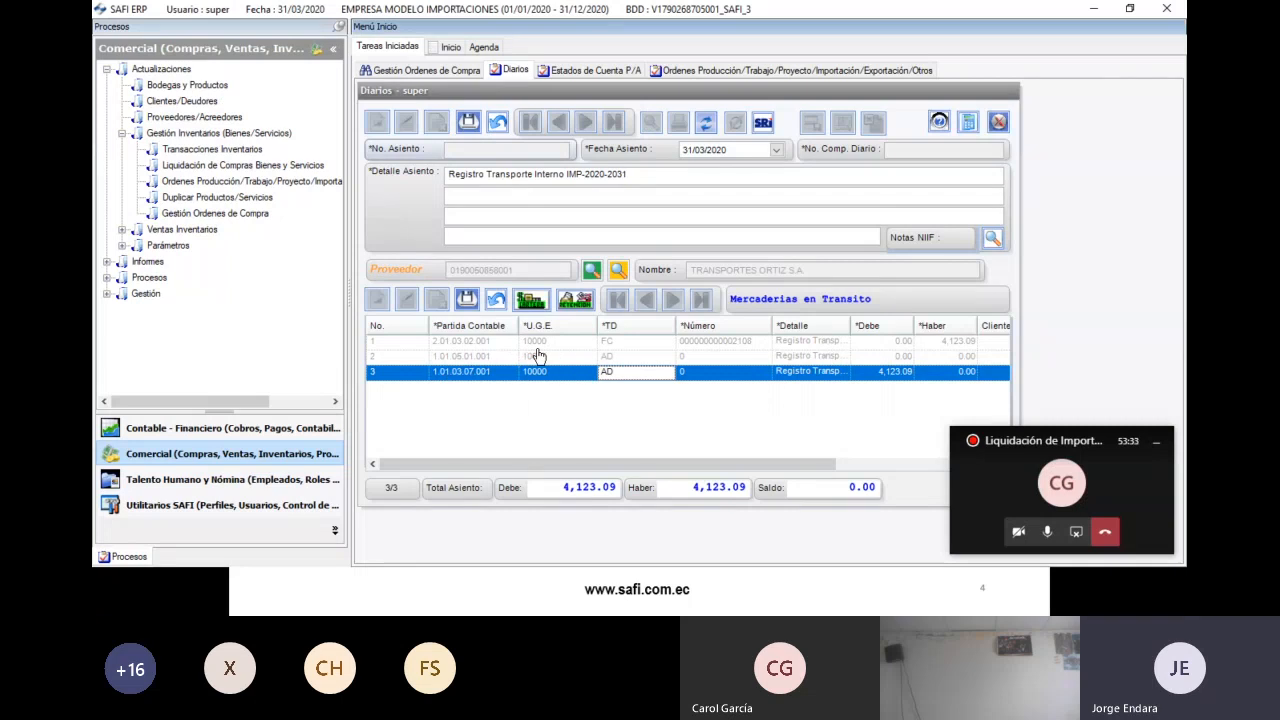
key("Return")
key("Return")
key("Return")
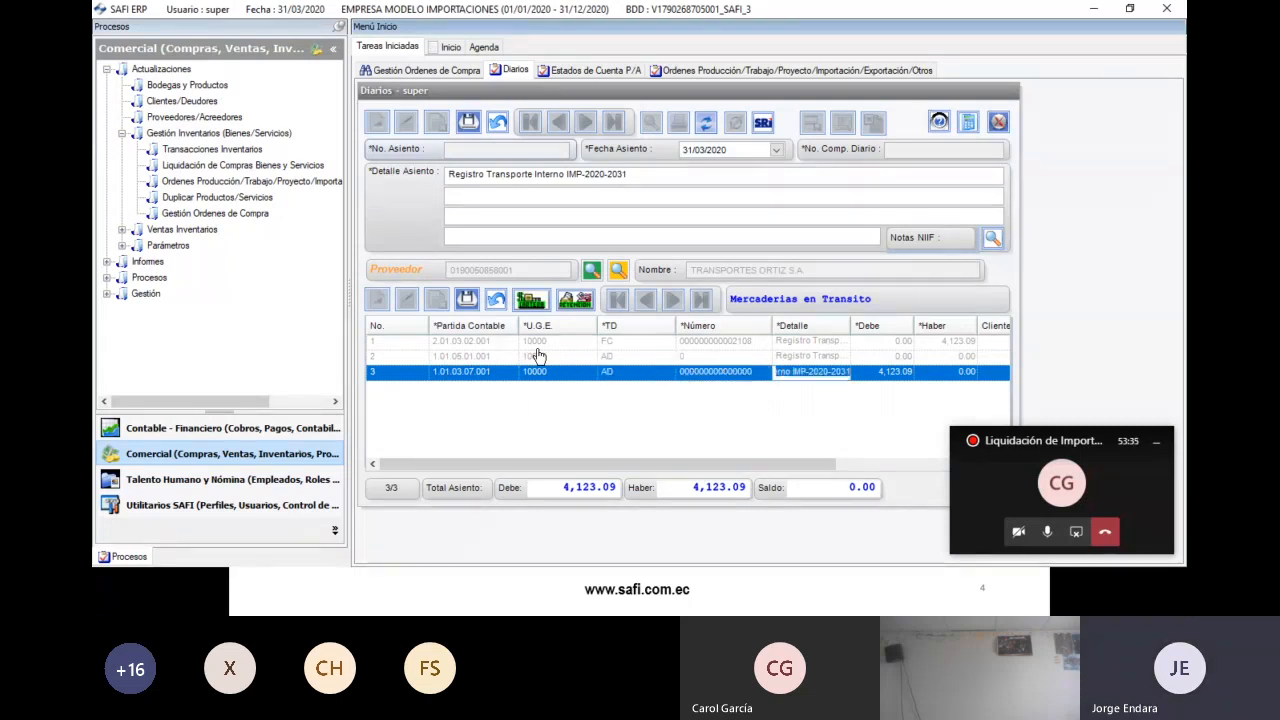
- Link the third line to import order IMP. 2020-2031 and save the journal entry
left_click_drag(582, 468, 830, 468)
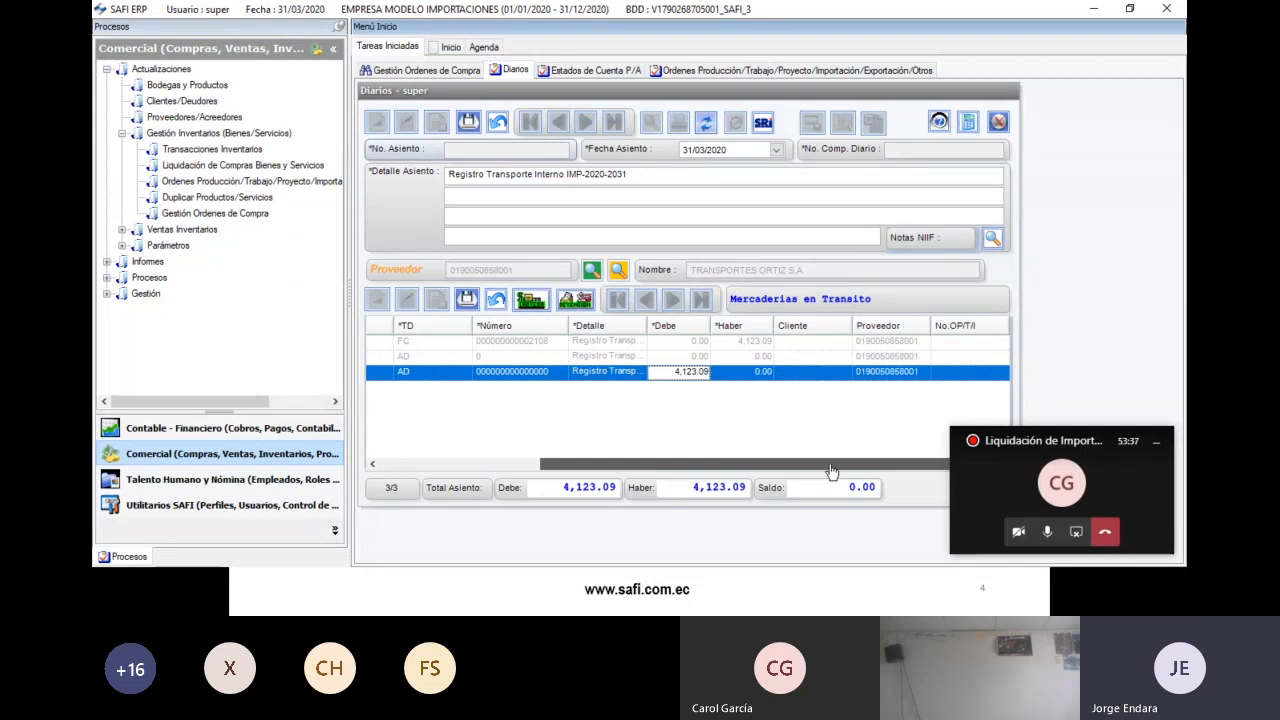
left_click(960, 376)
double_click(978, 376)
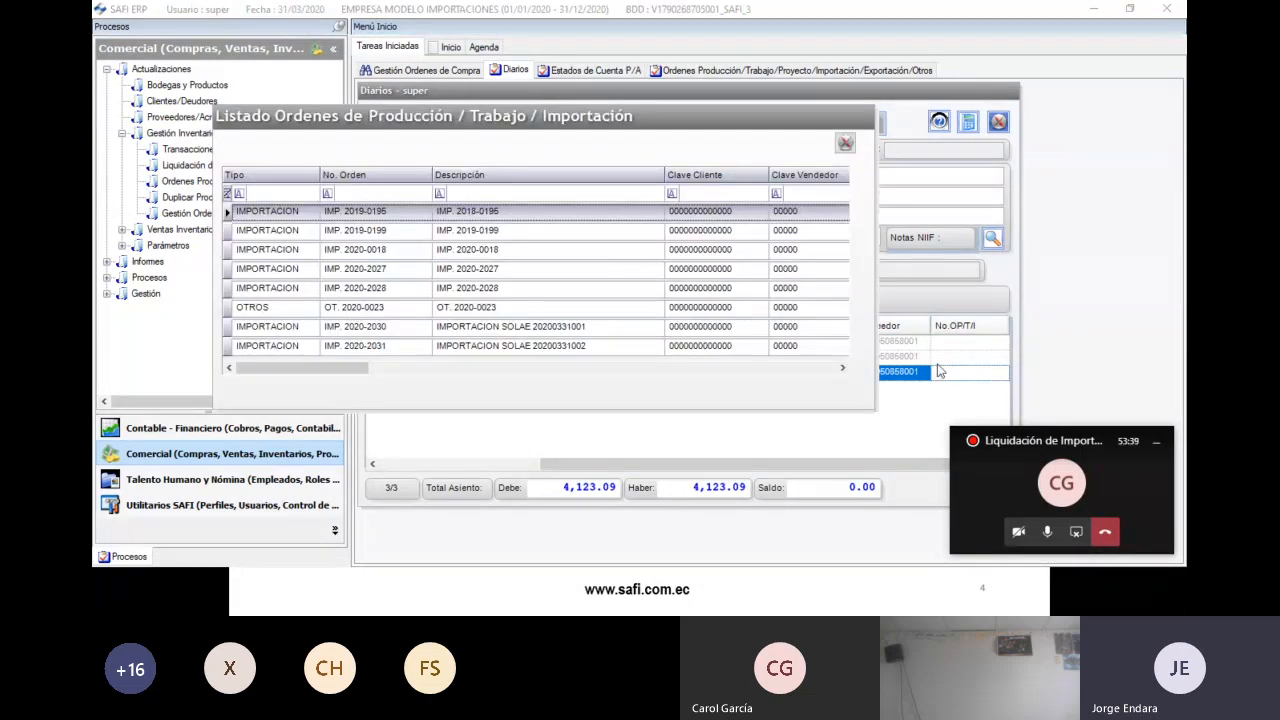
left_click(545, 348)
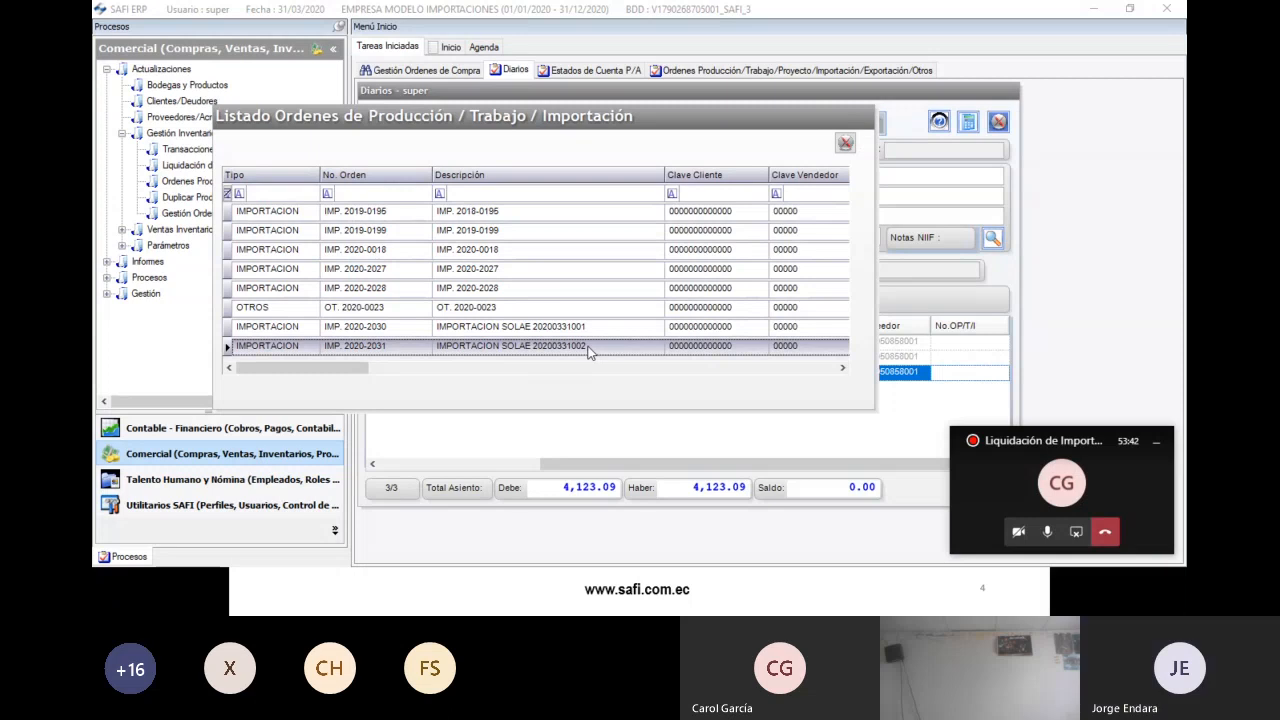
double_click(590, 346)
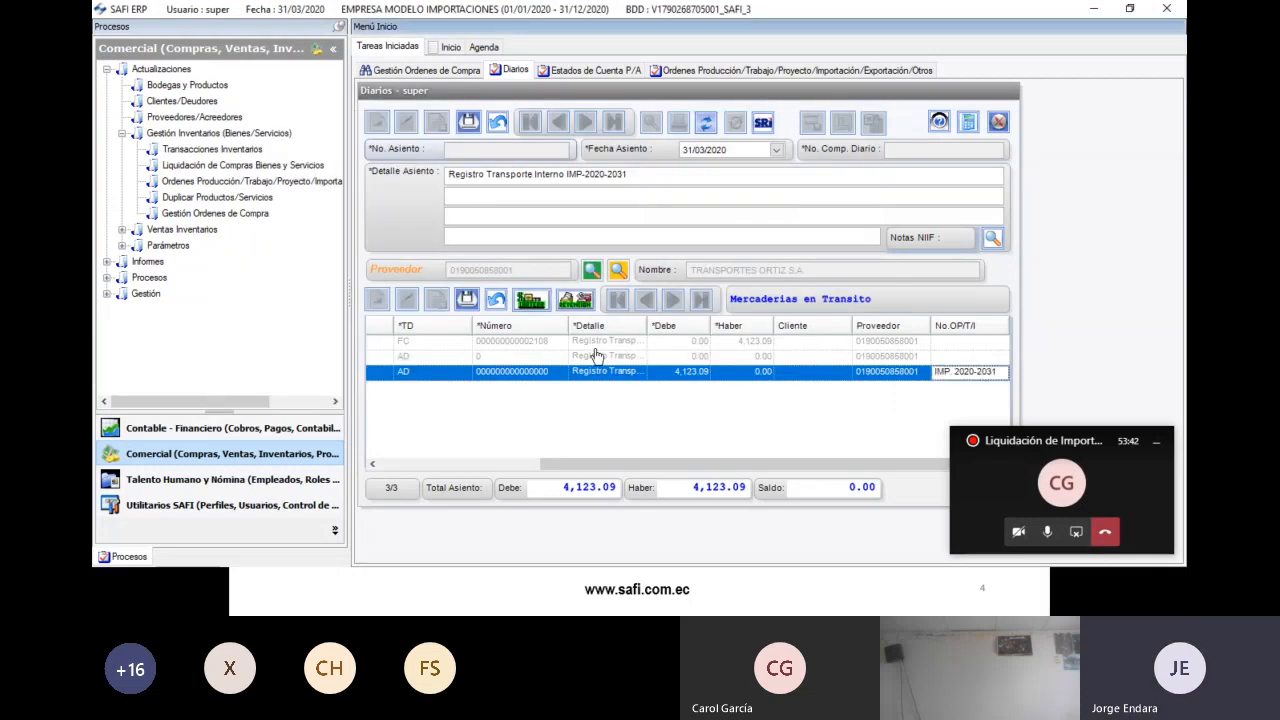
left_click(468, 122)
left_click(678, 354)
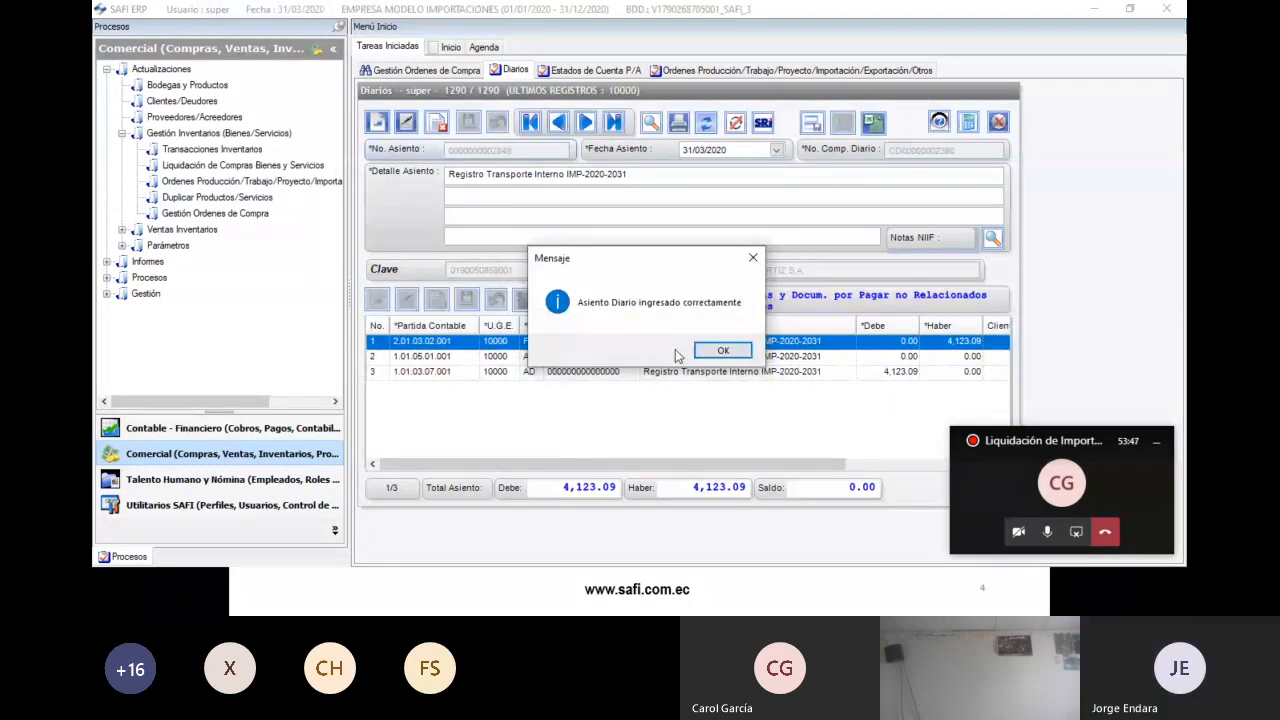
left_click(721, 350)
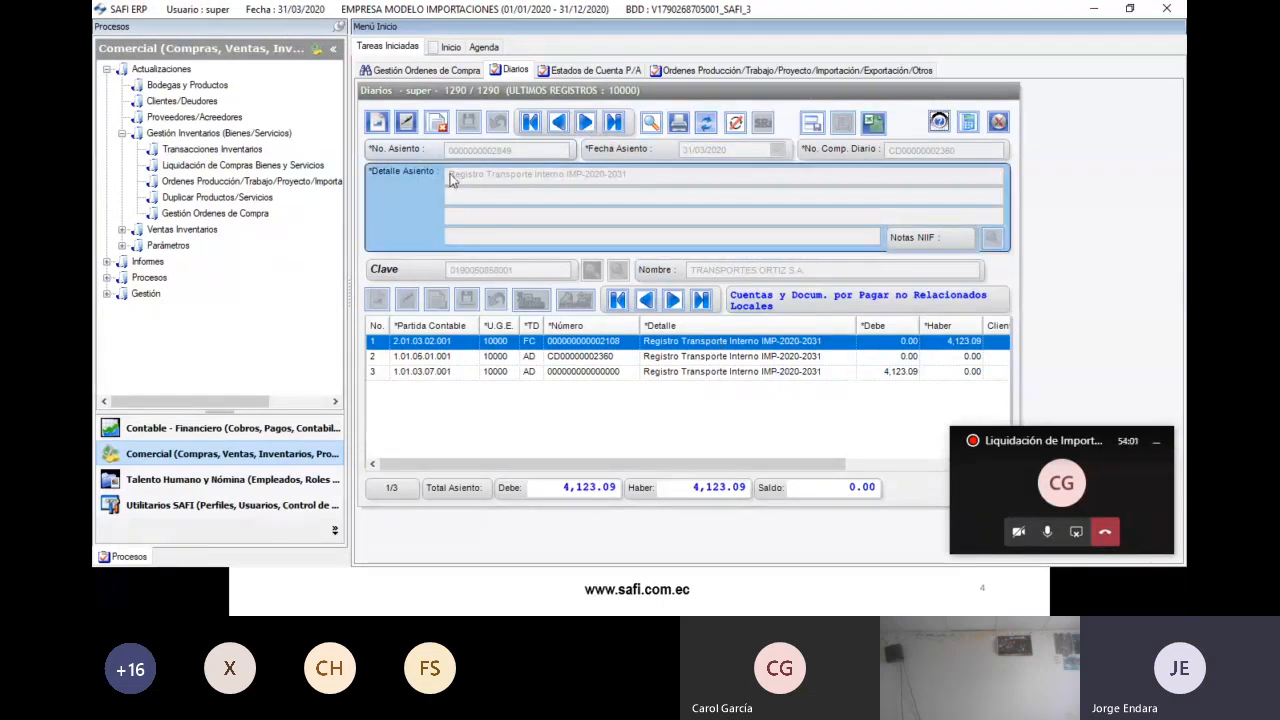
left_click(121, 134)
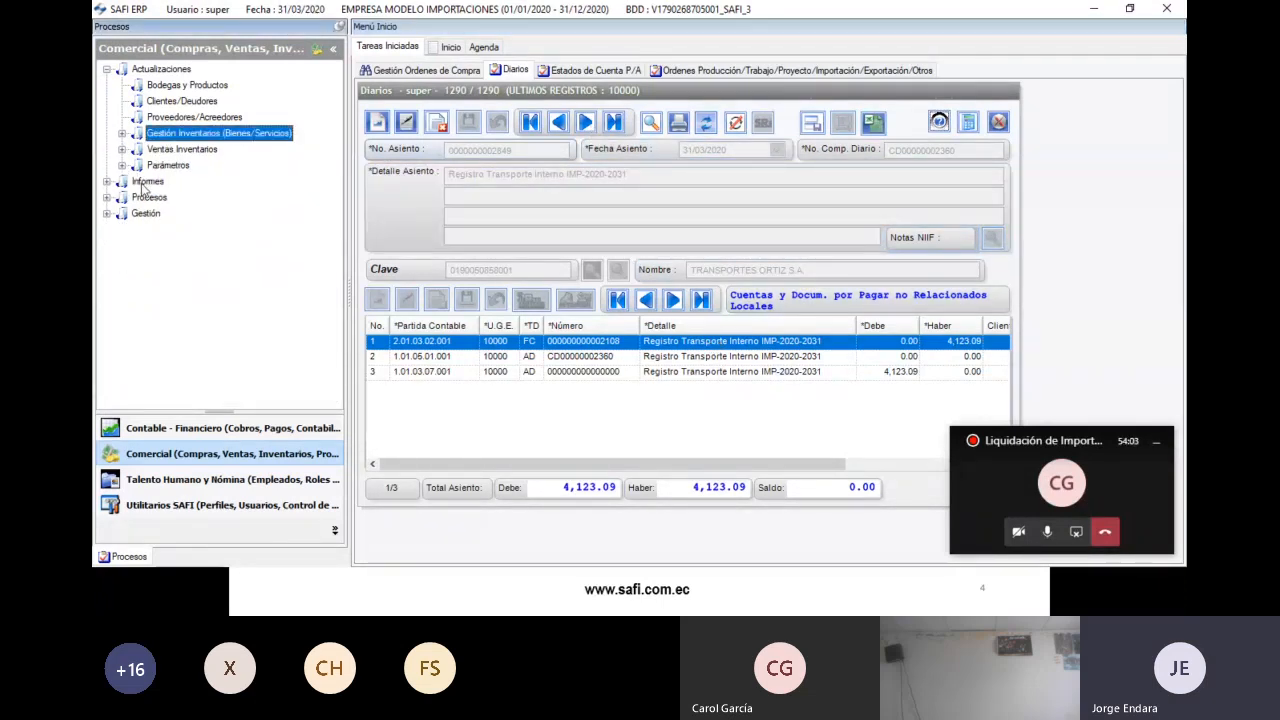
- Generate the cost sheet report for import order IMP. 2020-2031
left_click(108, 70)
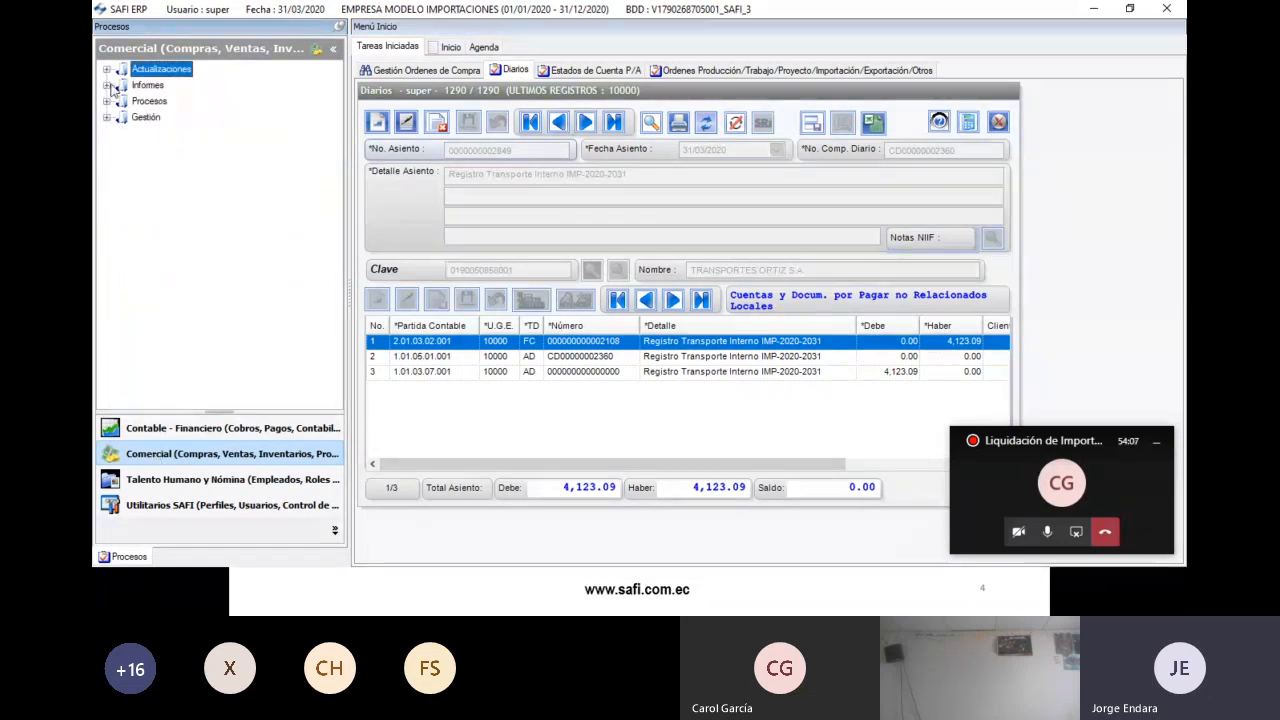
left_click(107, 85)
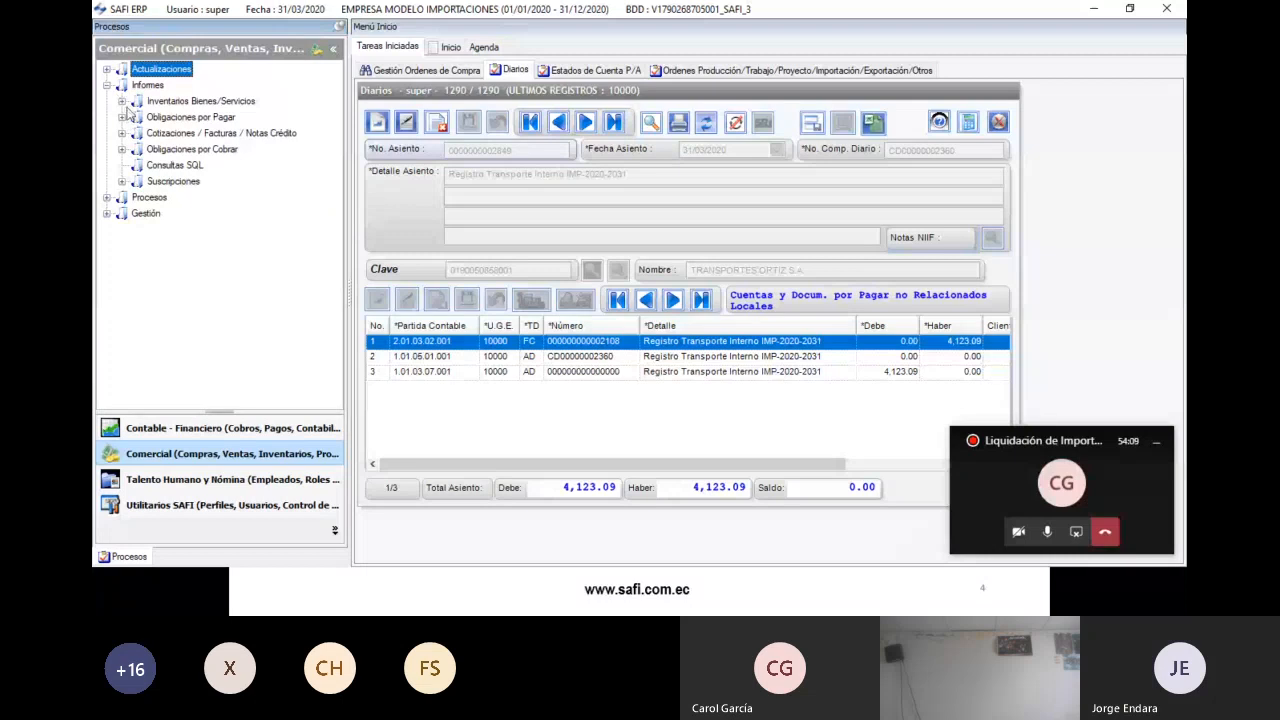
left_click(122, 101)
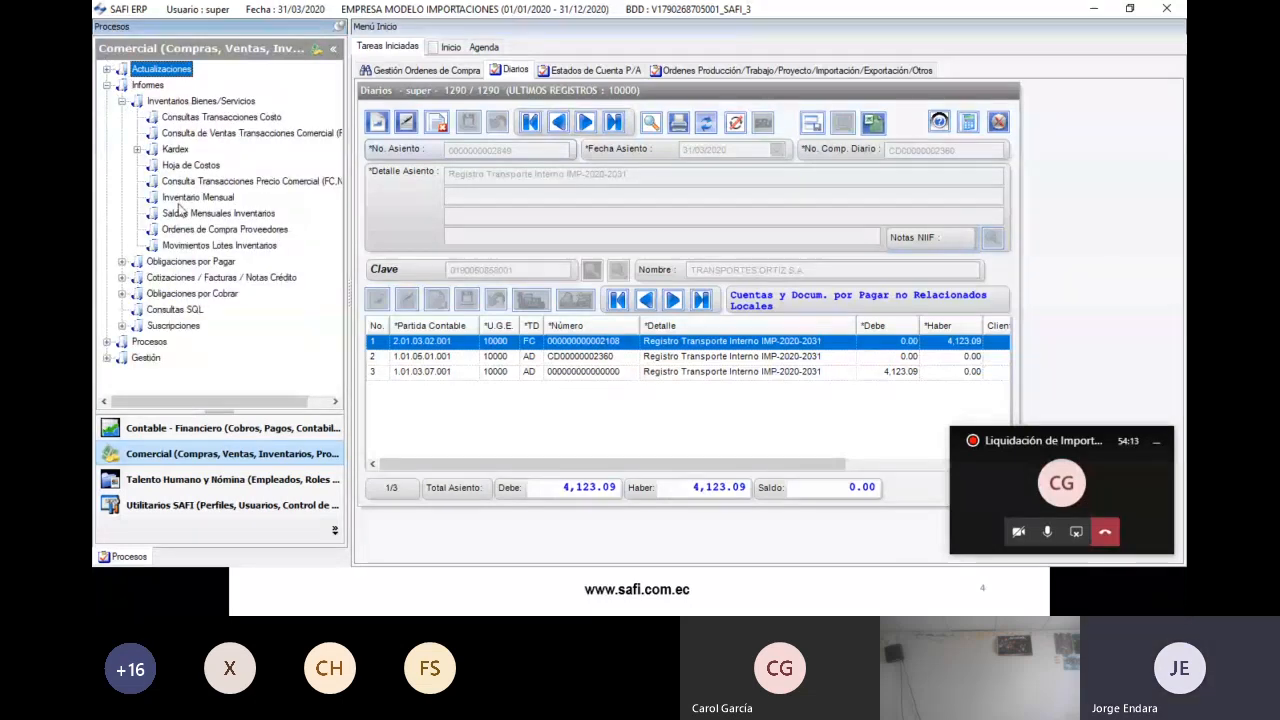
double_click(180, 166)
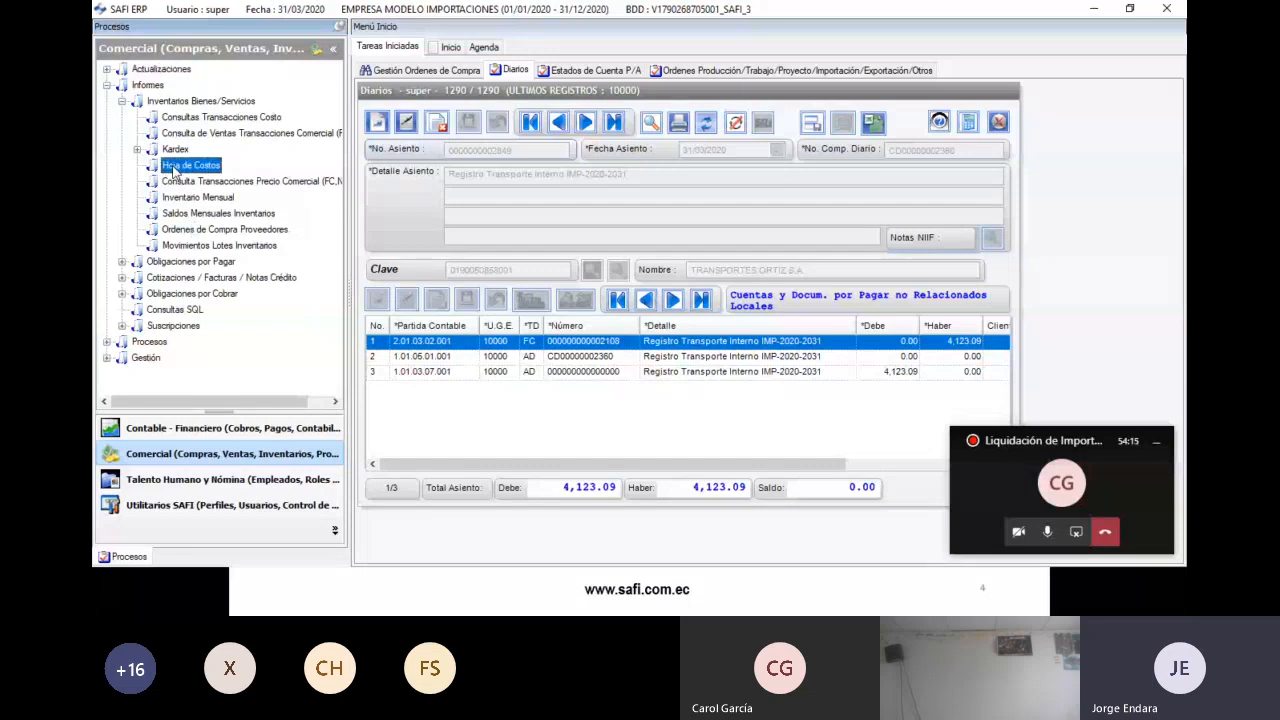
left_click(654, 190)
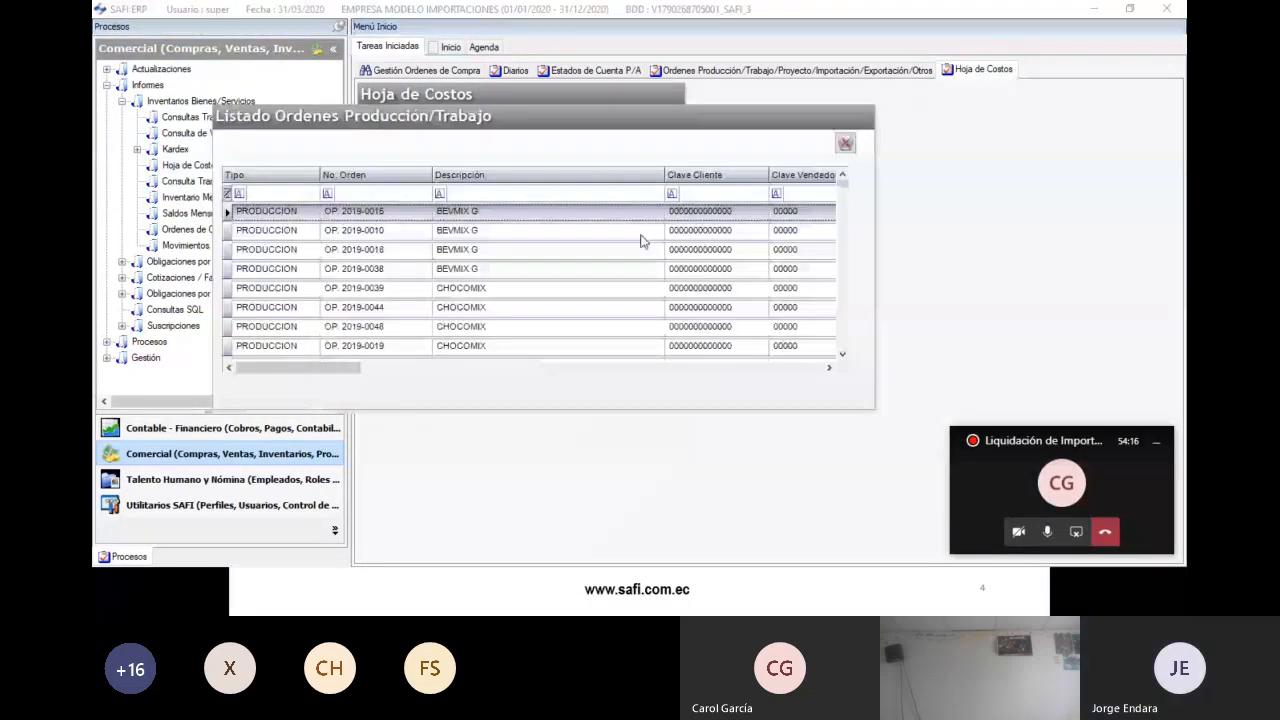
scroll(430, 300, "down", 5)
left_click_drag(838, 229, 837, 352)
double_click(473, 219)
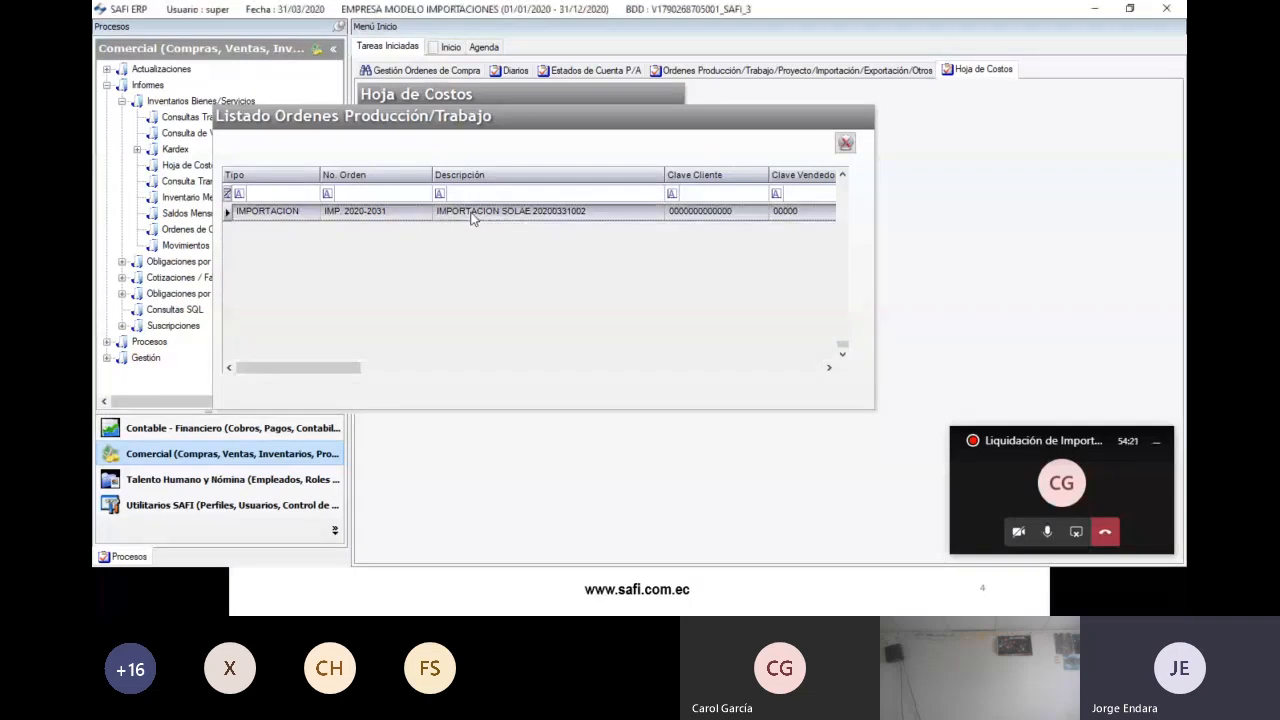
left_click(578, 295)
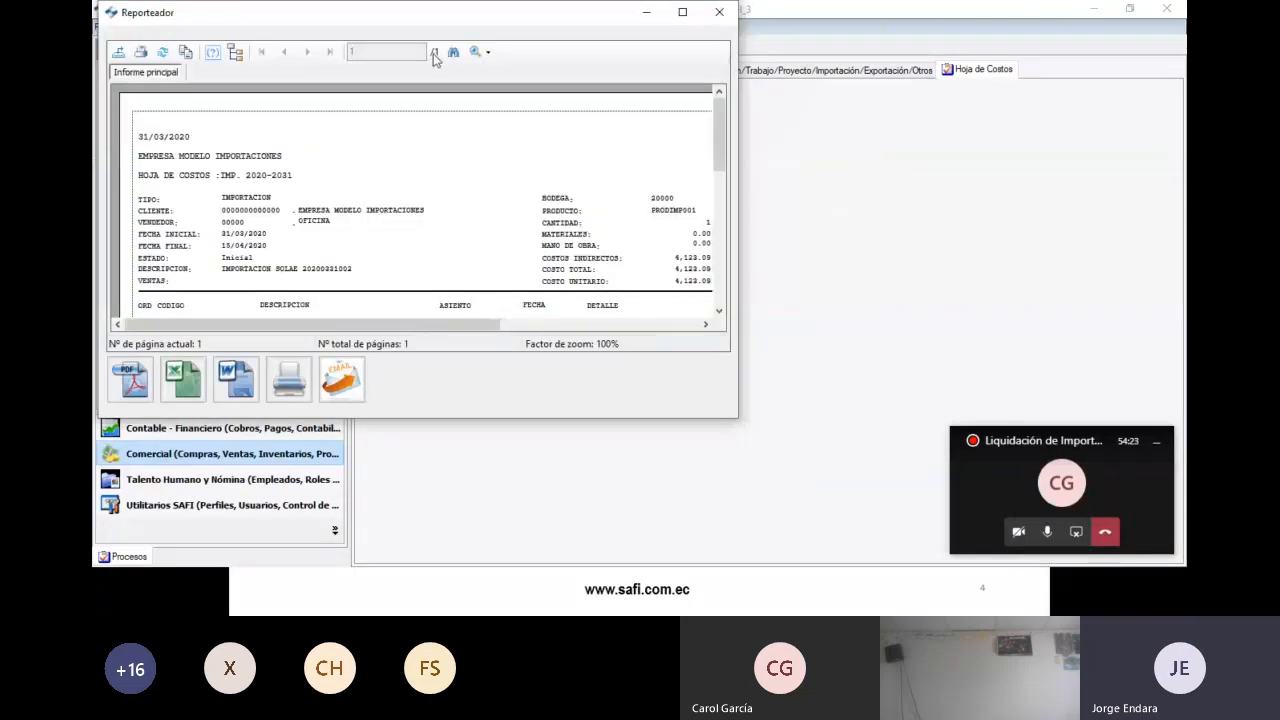
- View the report at 150%, reviewing the 4,033.41 and 4,123.09 debit amounts, then close it
double_click(437, 22)
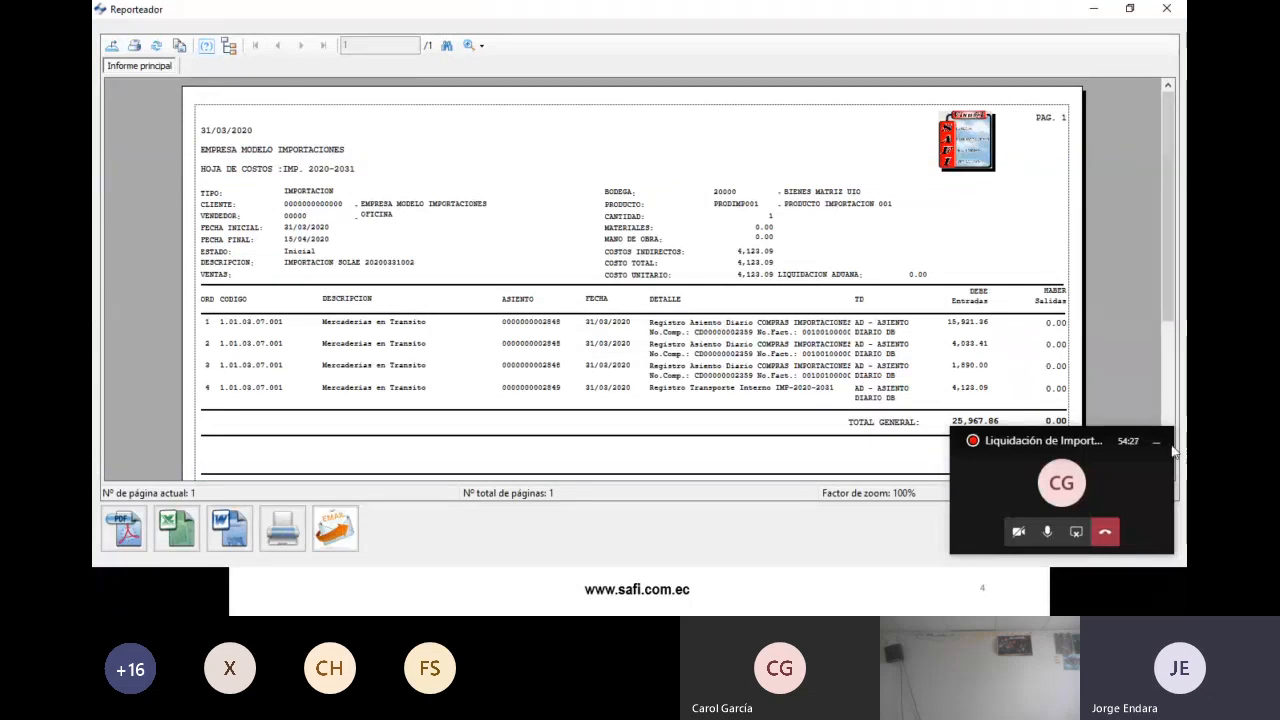
left_click(470, 47)
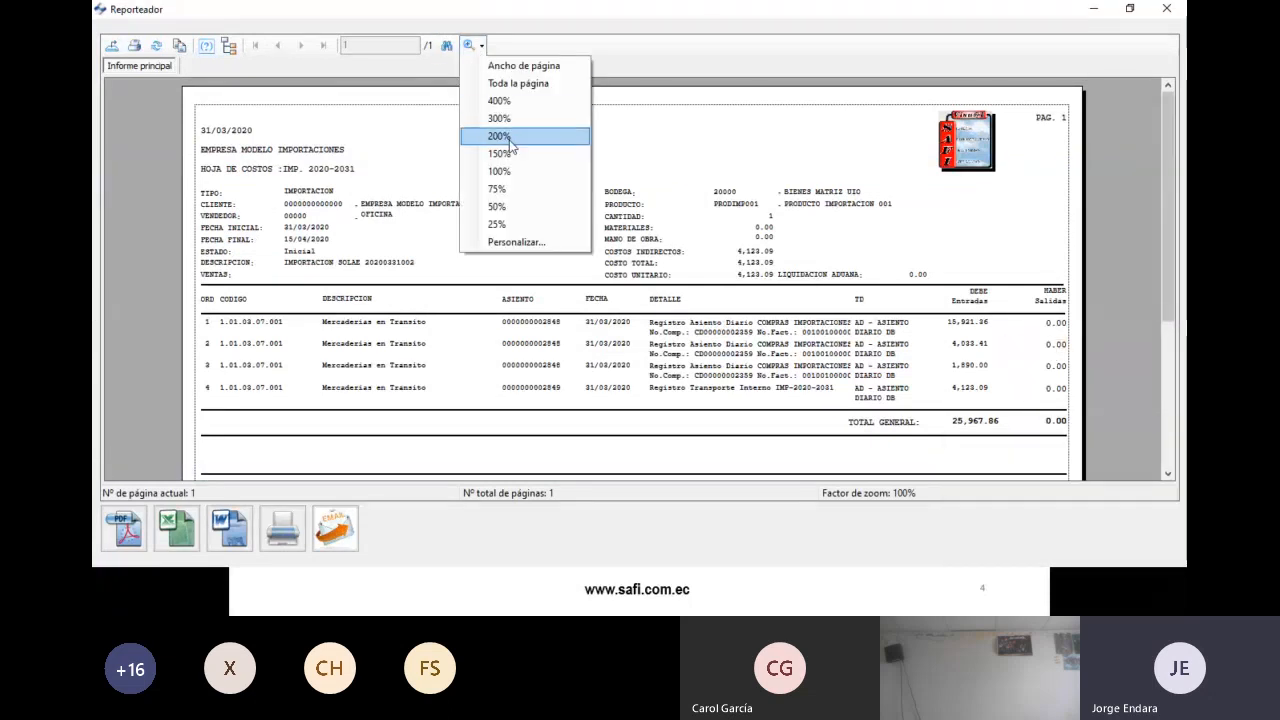
left_click(512, 150)
scroll(520, 370, "down", 5)
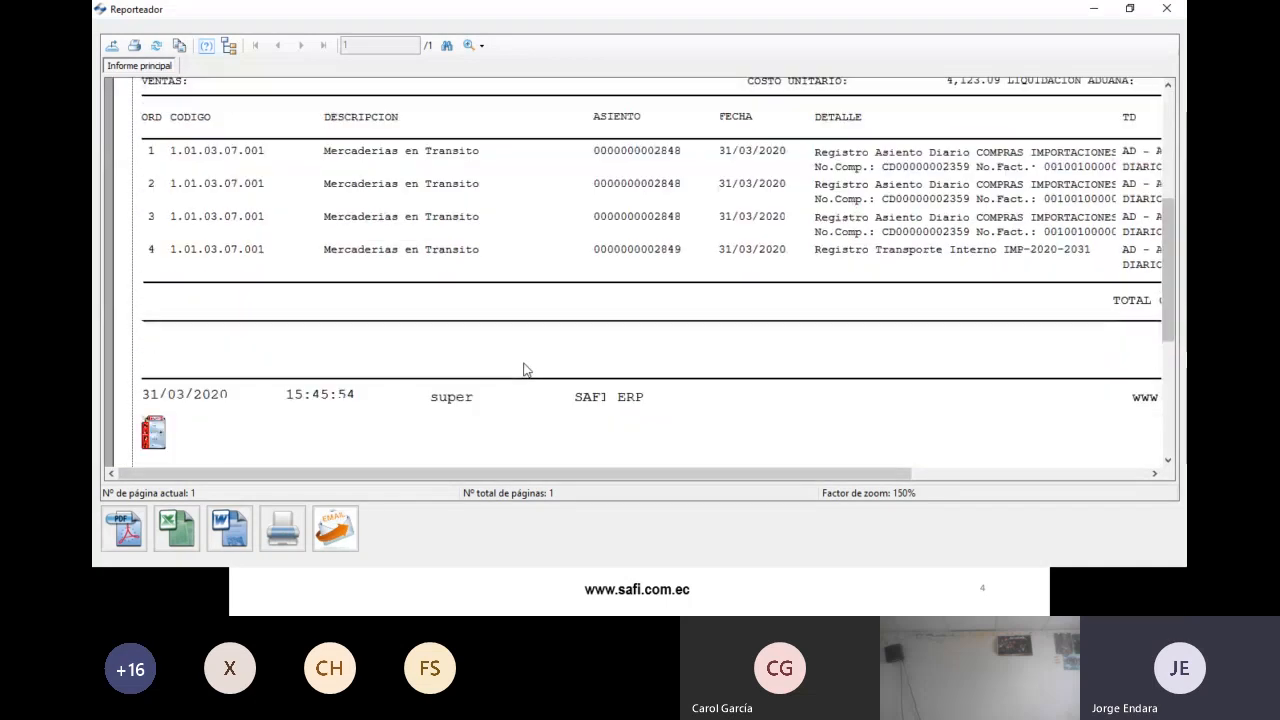
scroll(522, 368, "up", 1)
left_click_drag(380, 474, 663, 483)
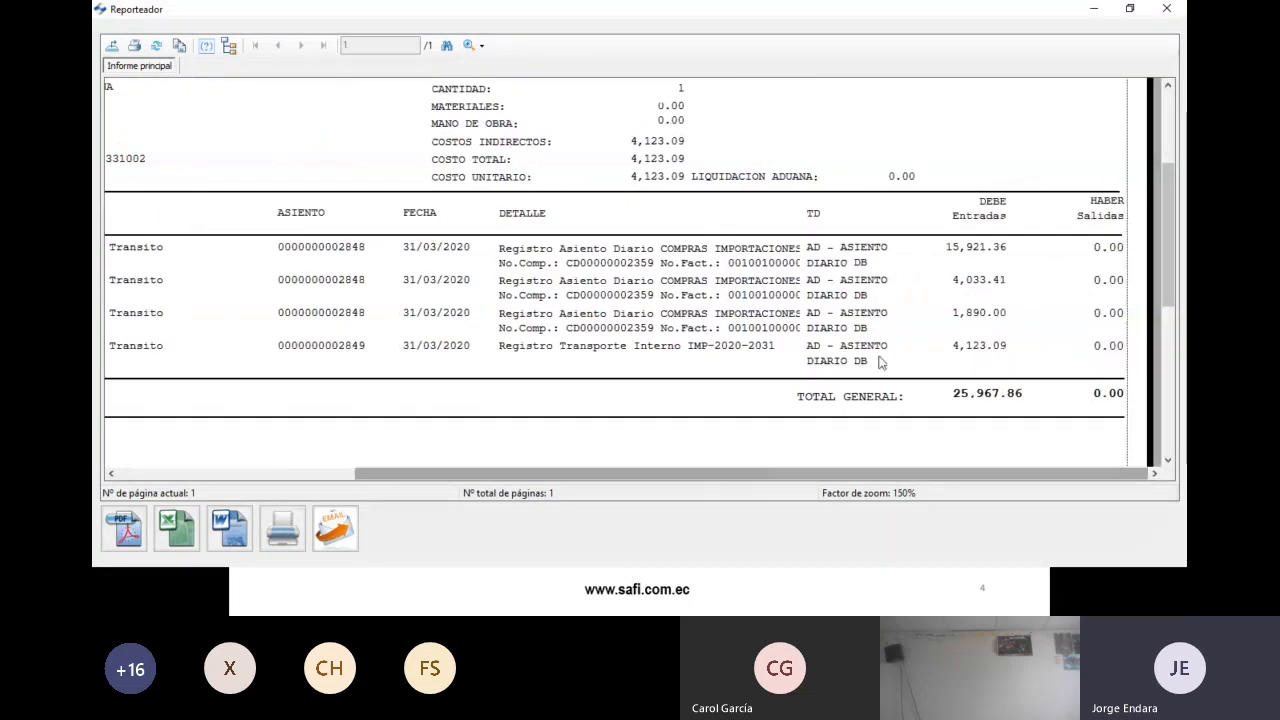
left_click(971, 280)
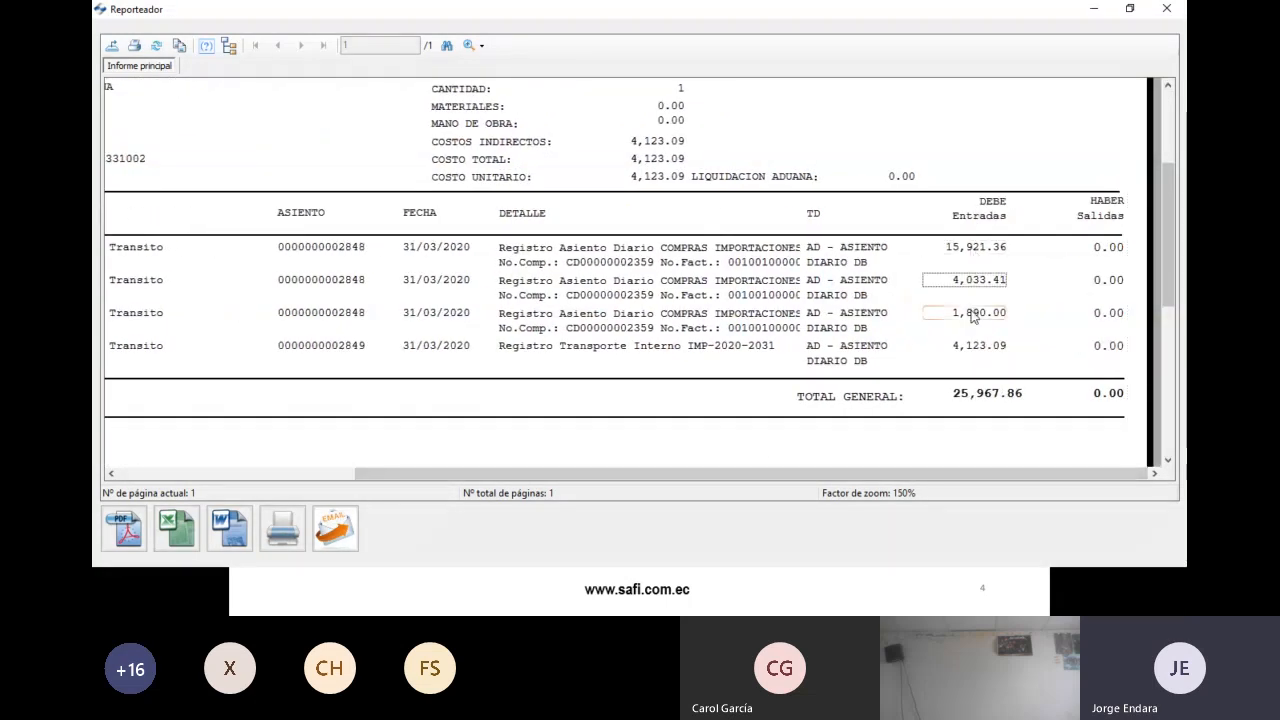
left_click(972, 312)
left_click(968, 350)
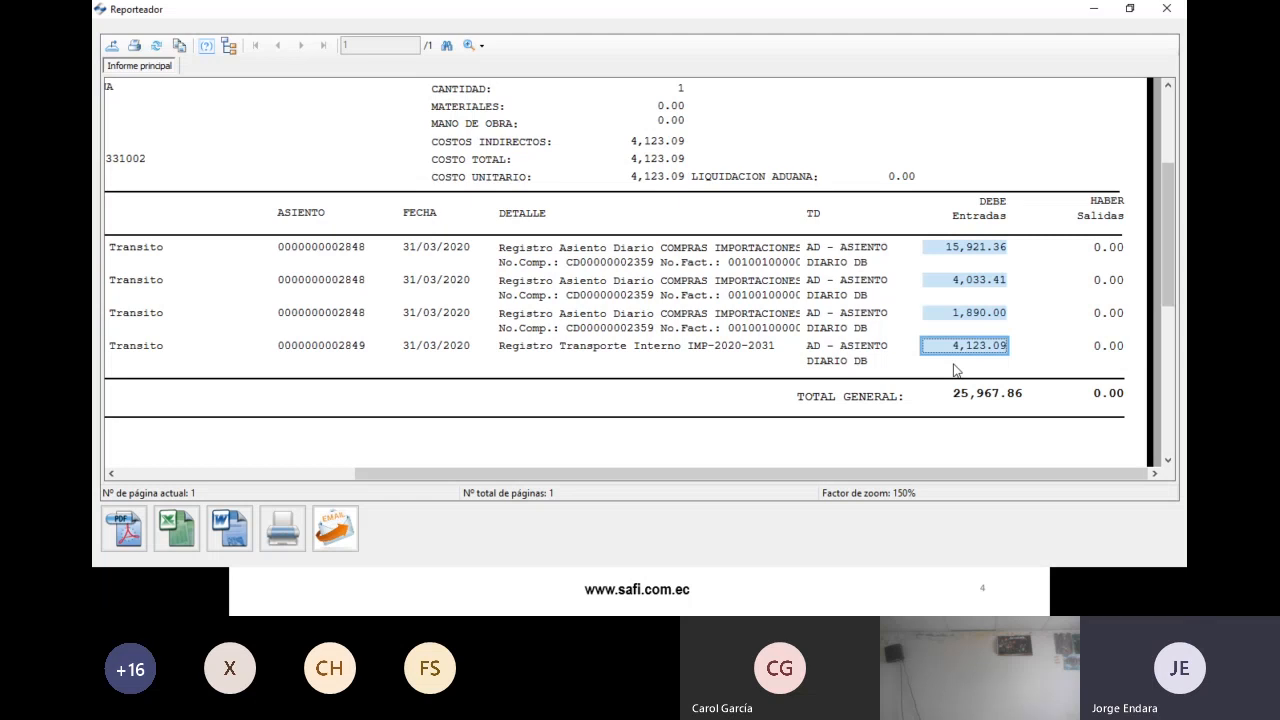
left_click_drag(1172, 193, 1182, 80)
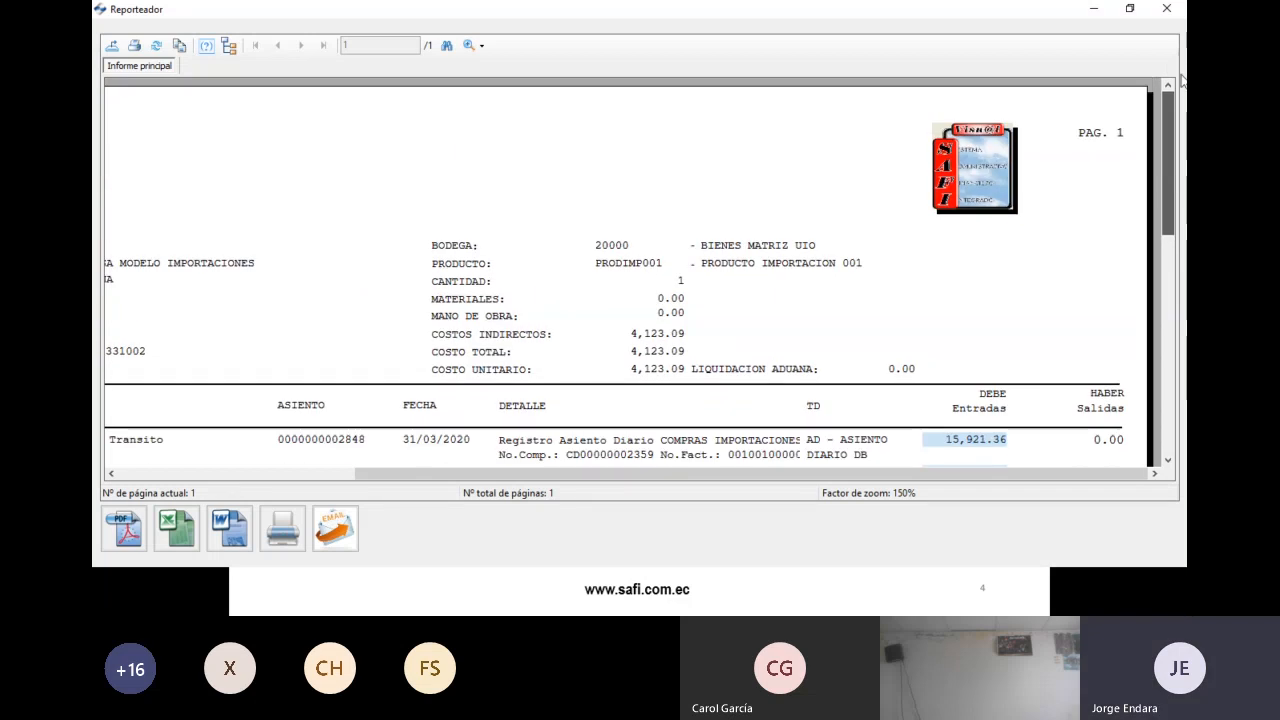
left_click(1166, 9)
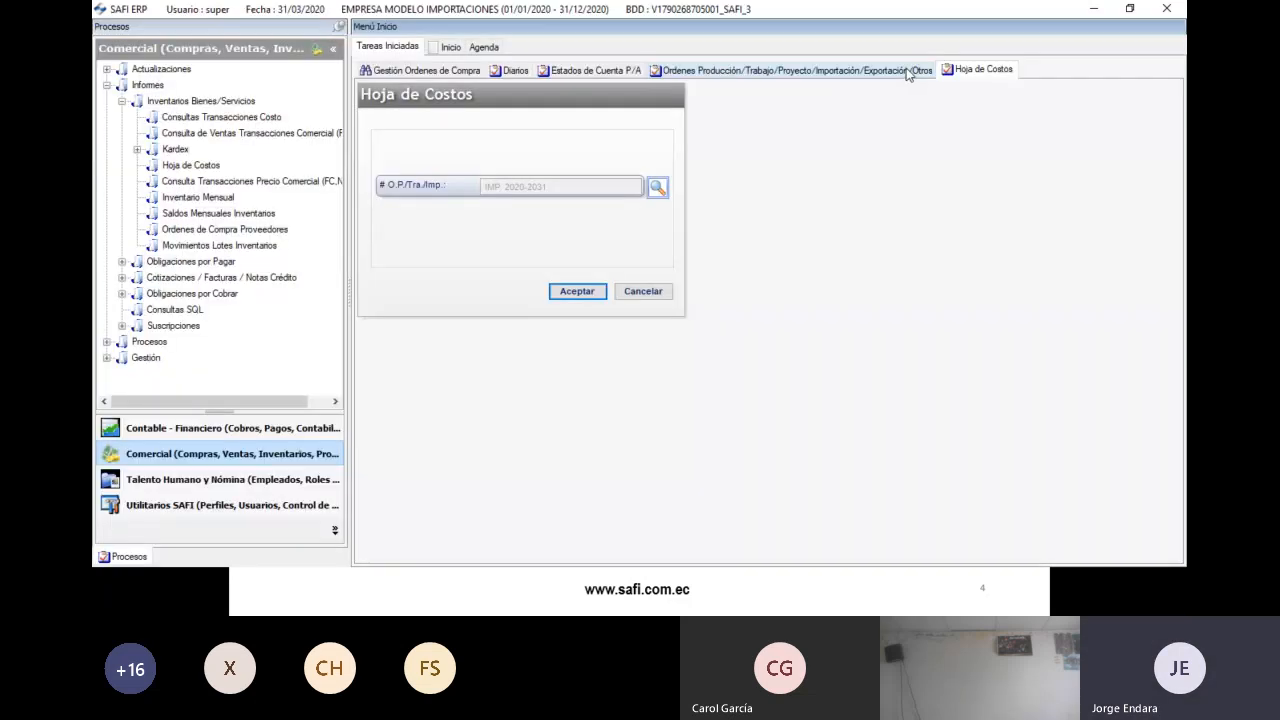
- Close the Ordenes Producción/Trabajo tab and switch to the PowerPoint import-process slide show
middle_click(908, 74)
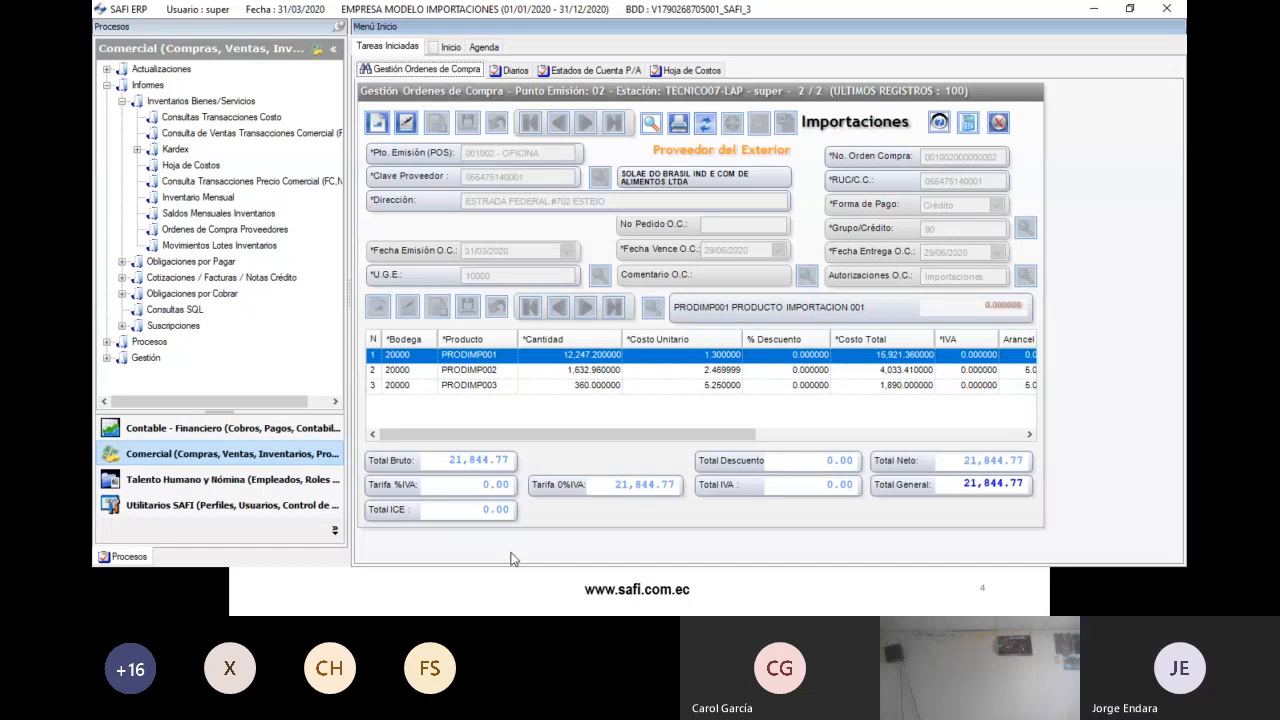
key("alt+Tab")
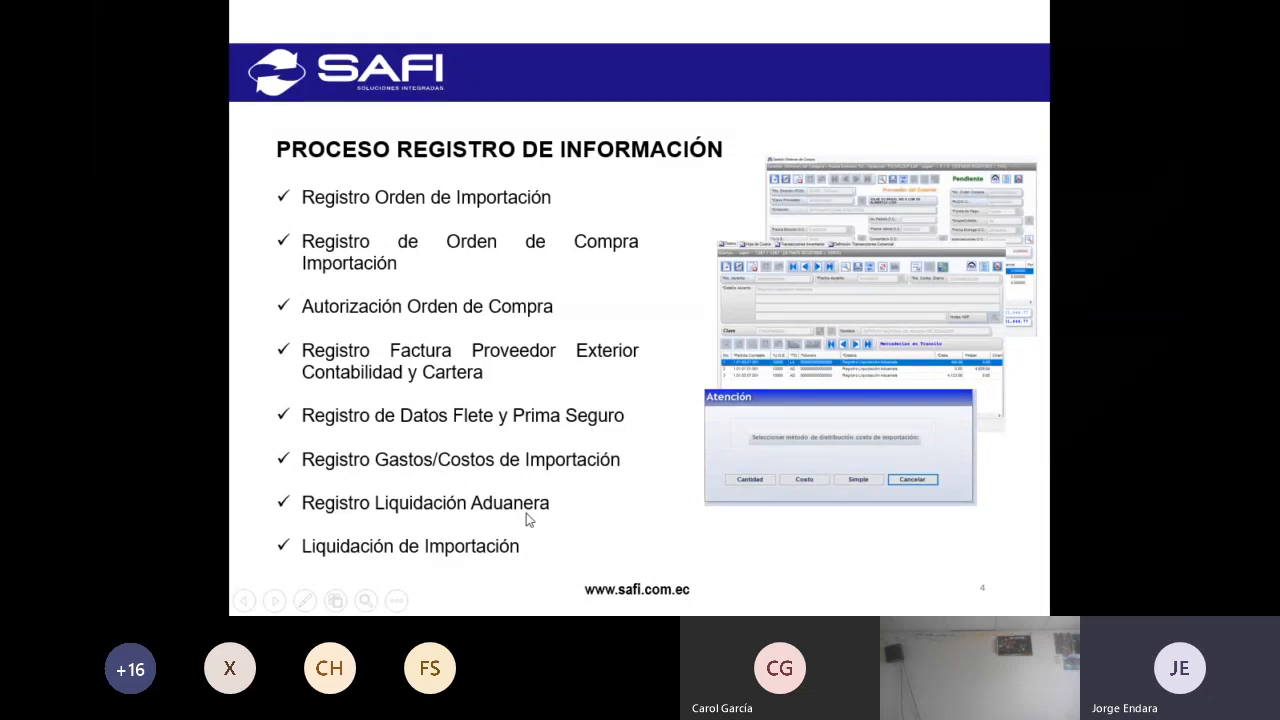
- Switch from the slide show back to the SAFI ERP import purchase order
key("alt+Tab")
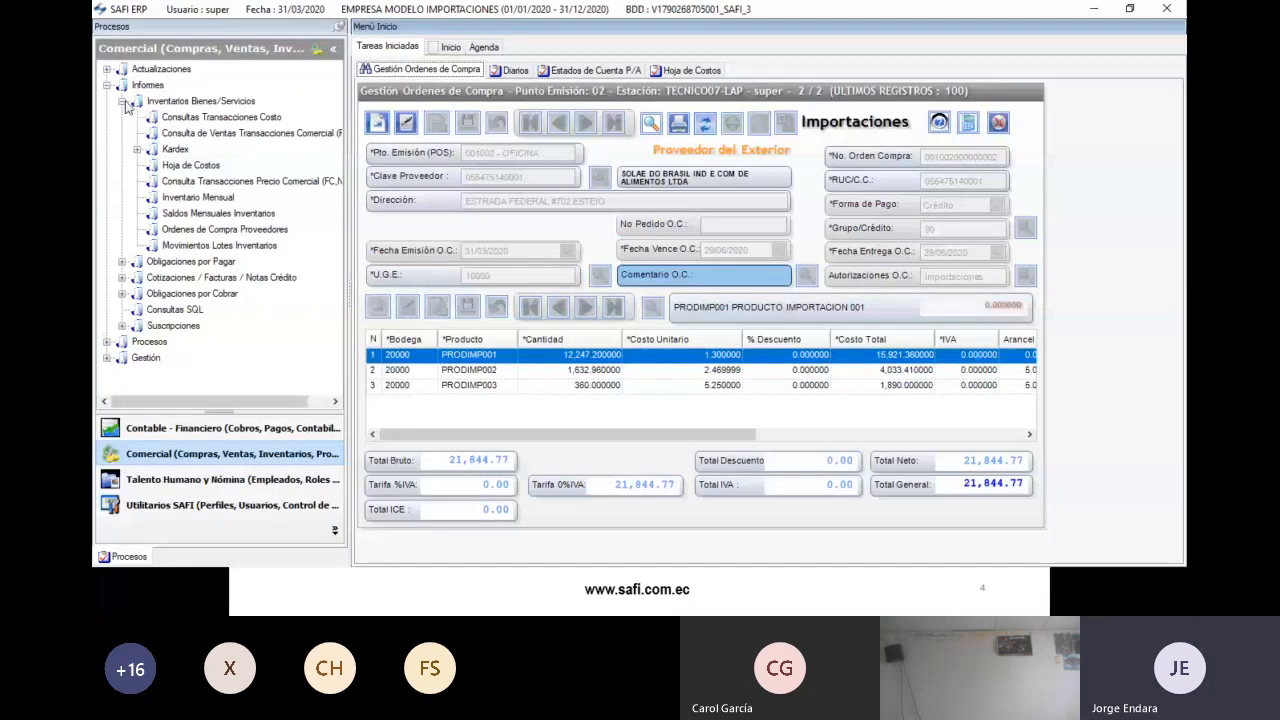
left_click(123, 101)
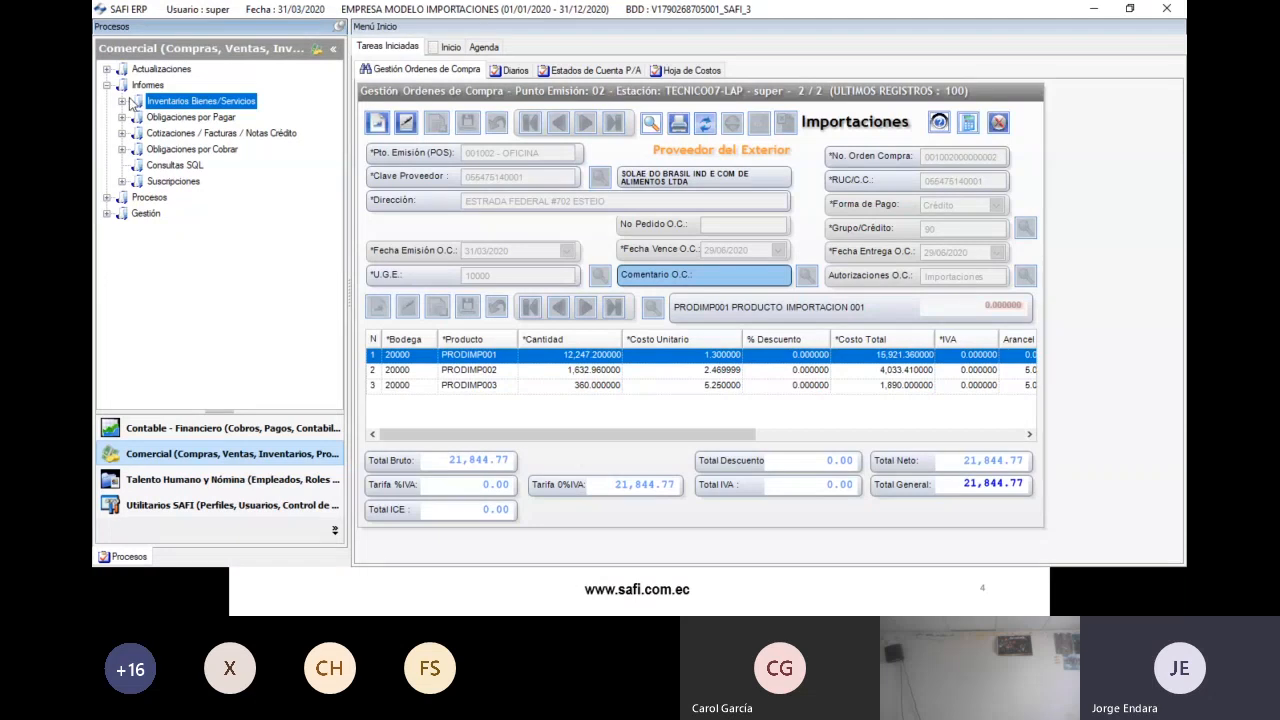
- Create a new Egresos voucher with detail 'Registro Liquidacion Aduanera IMP-2020-2031'
left_click(107, 86)
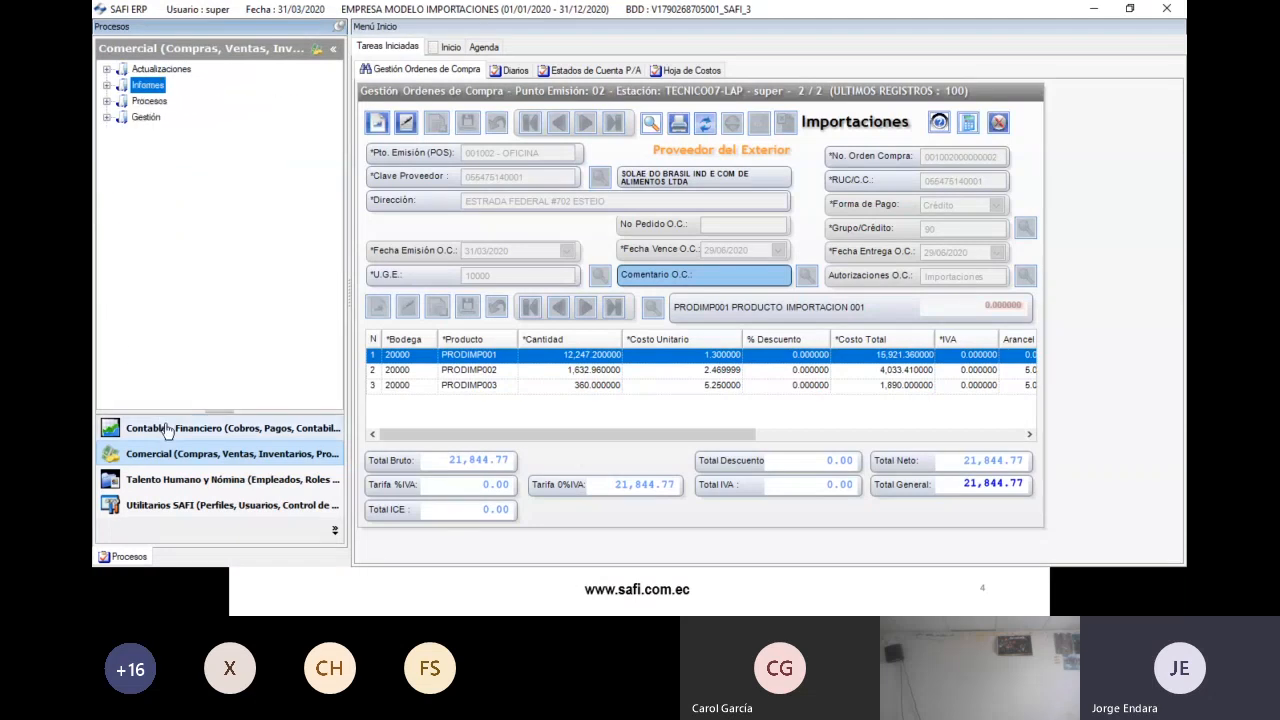
left_click(168, 428)
left_click(122, 101)
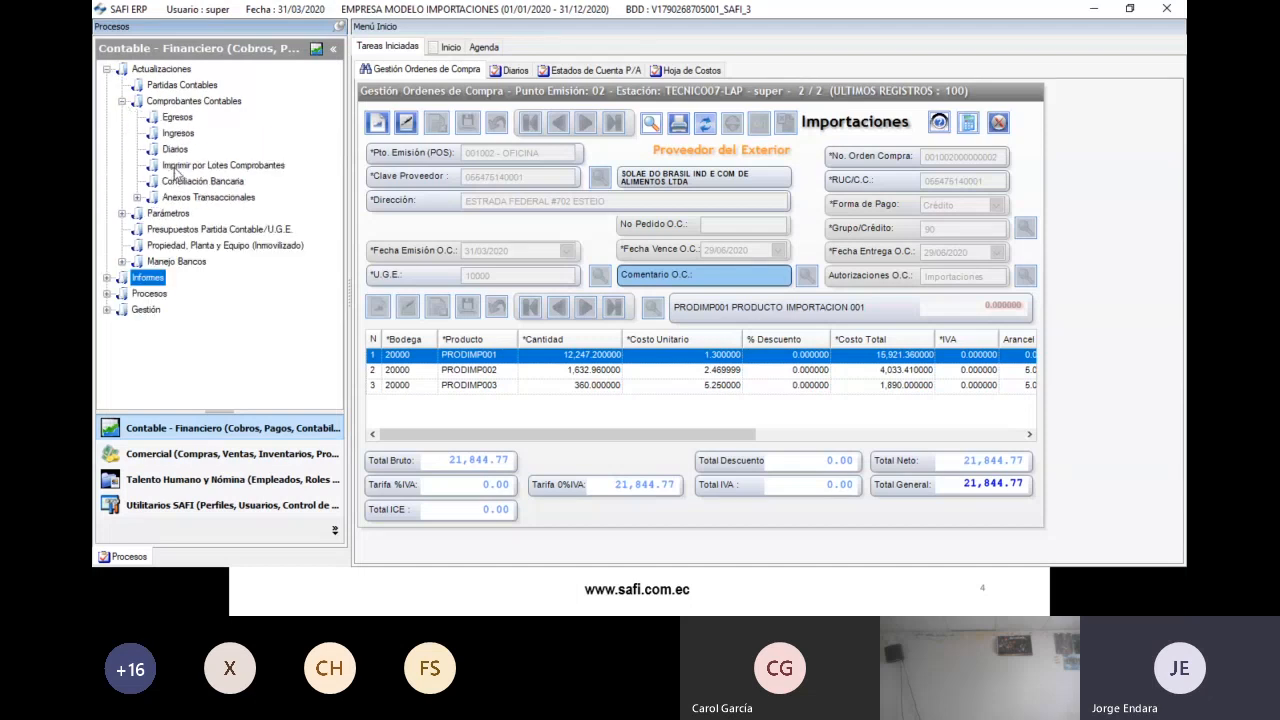
double_click(177, 117)
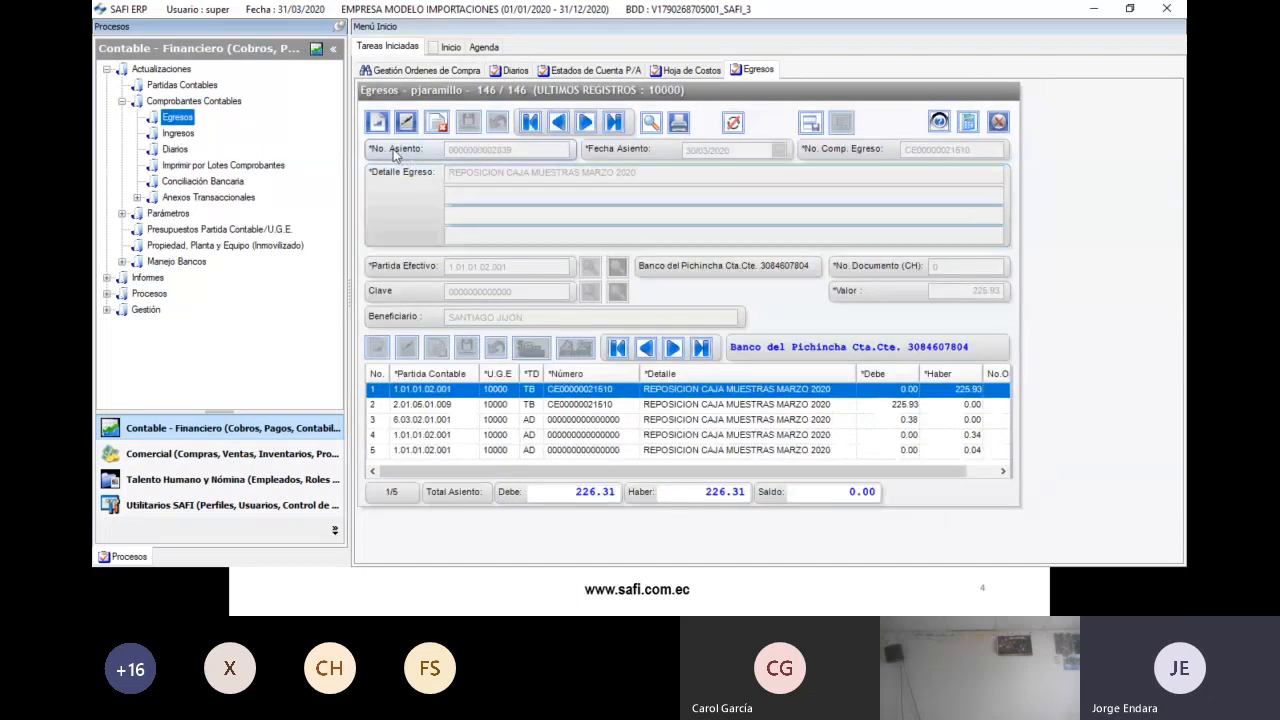
left_click(376, 122)
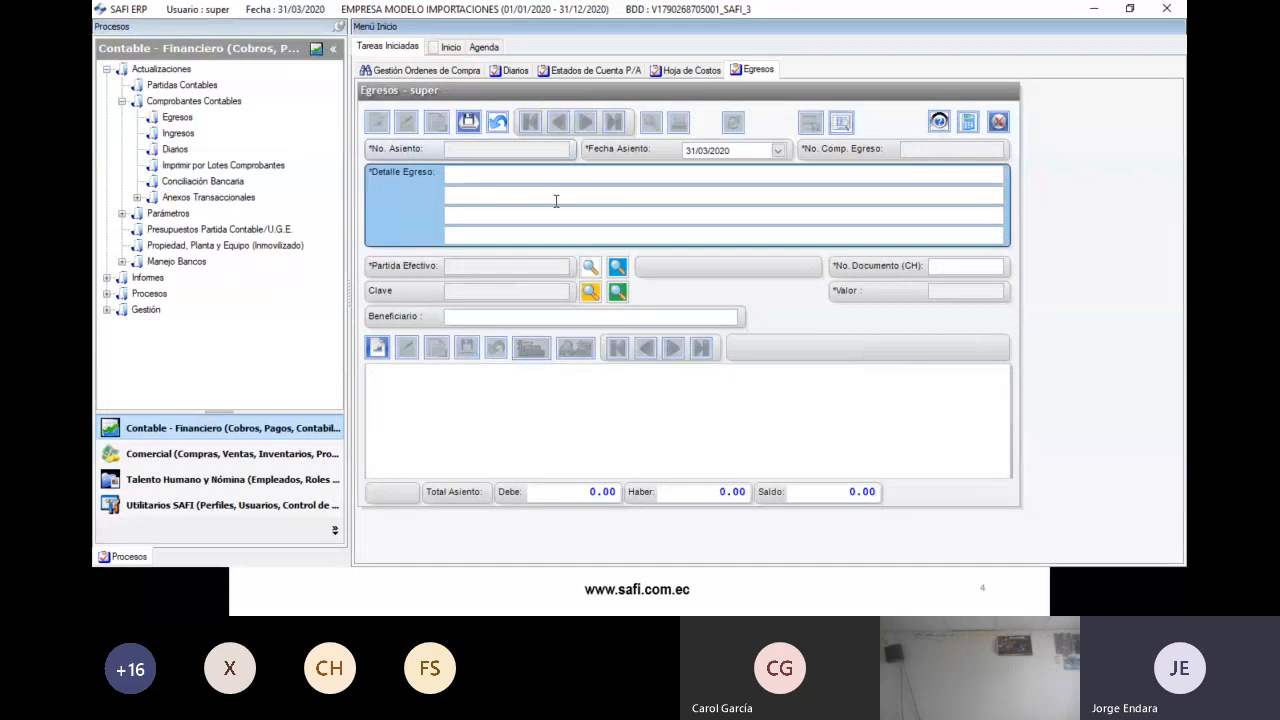
type("Registro Liquidacion")
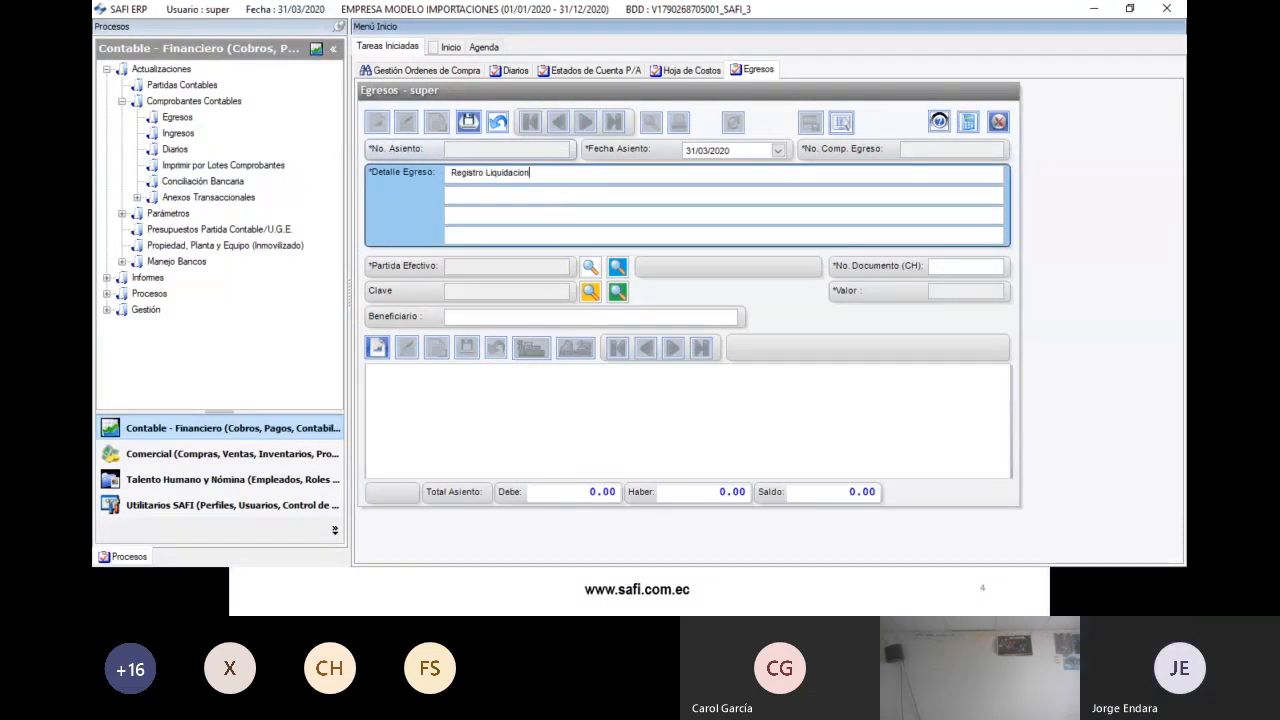
type(" Aduanera")
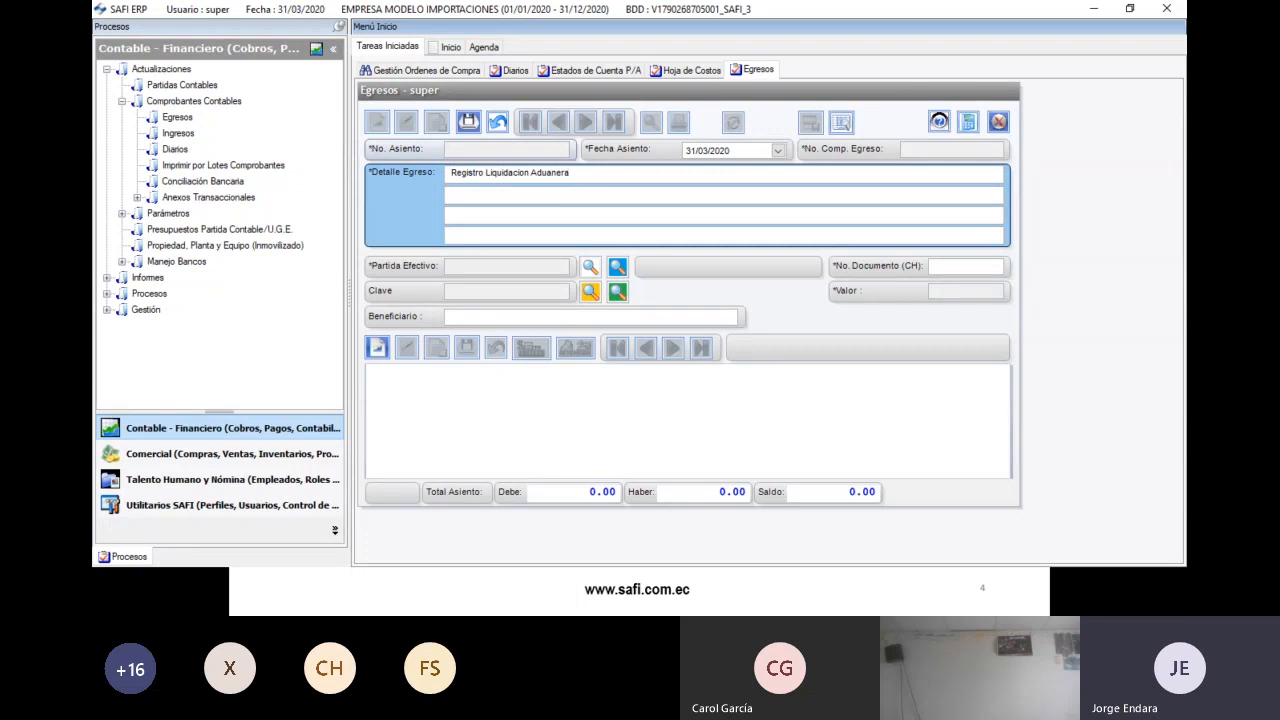
type(" IMP-2020-2031")
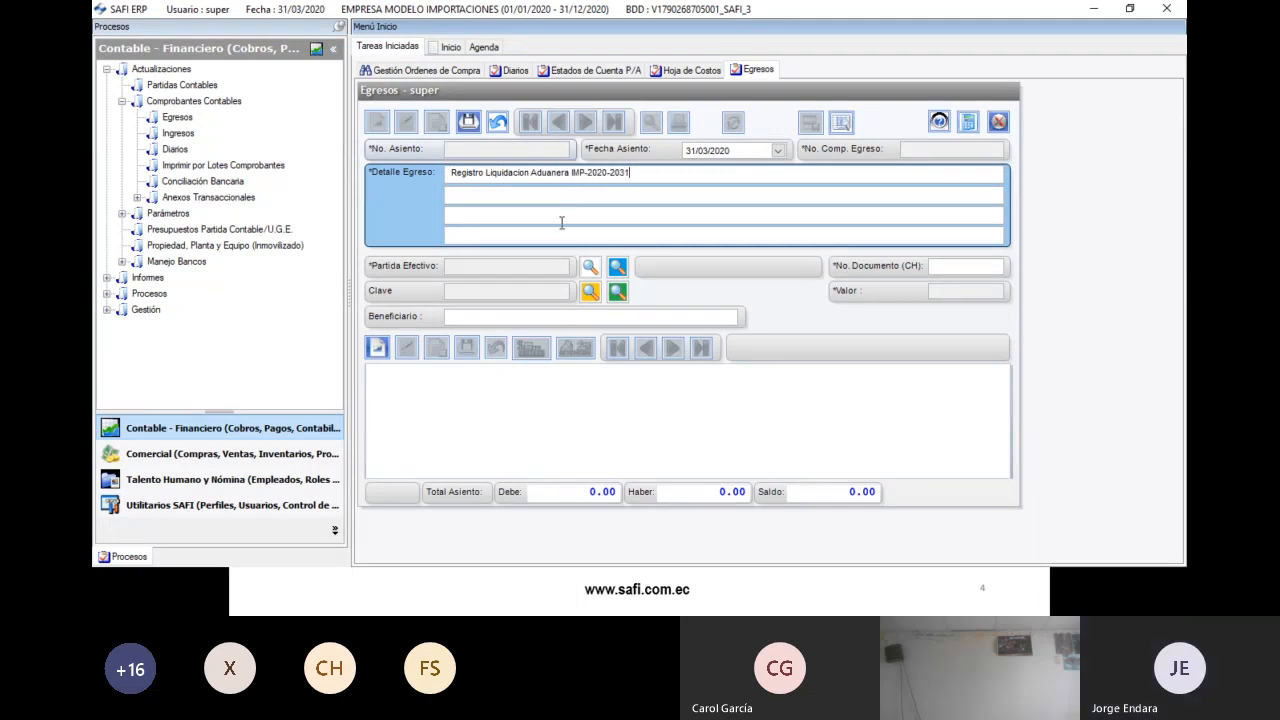
- Pay from Banco account 1.01.01.02.002 to the national customs service, checking the amount in the spreadsheet
left_click(590, 268)
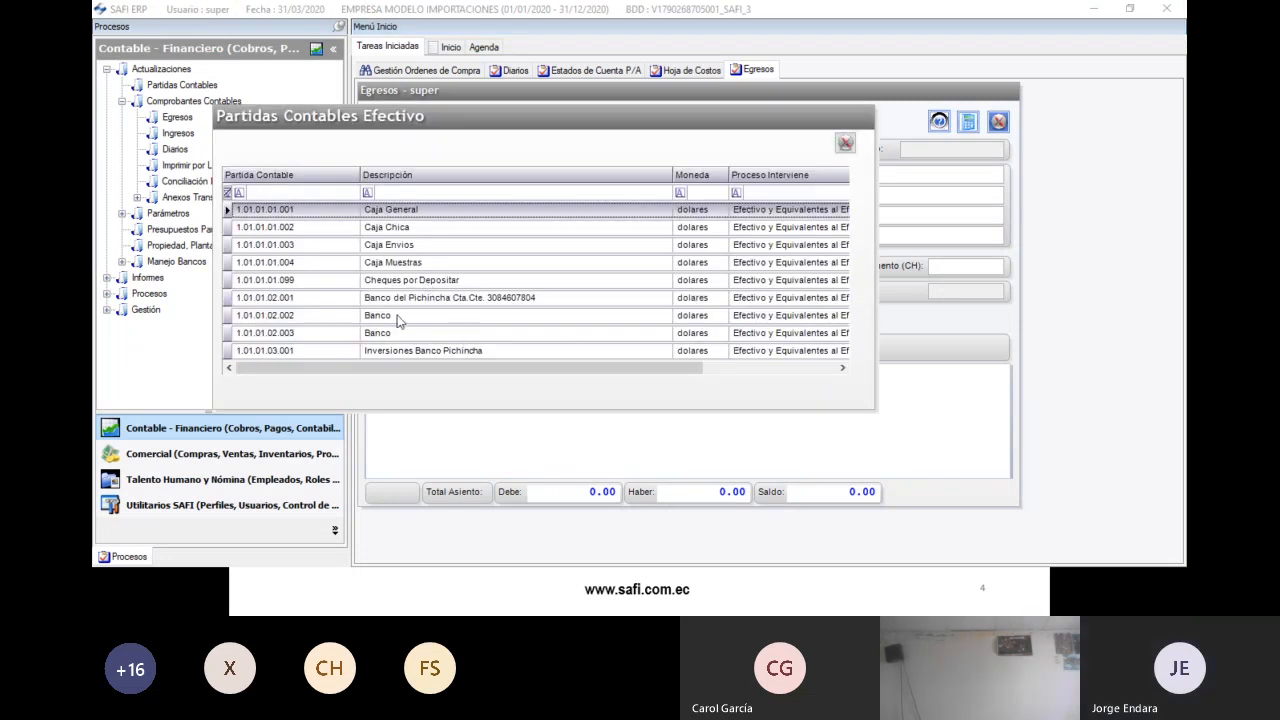
double_click(397, 317)
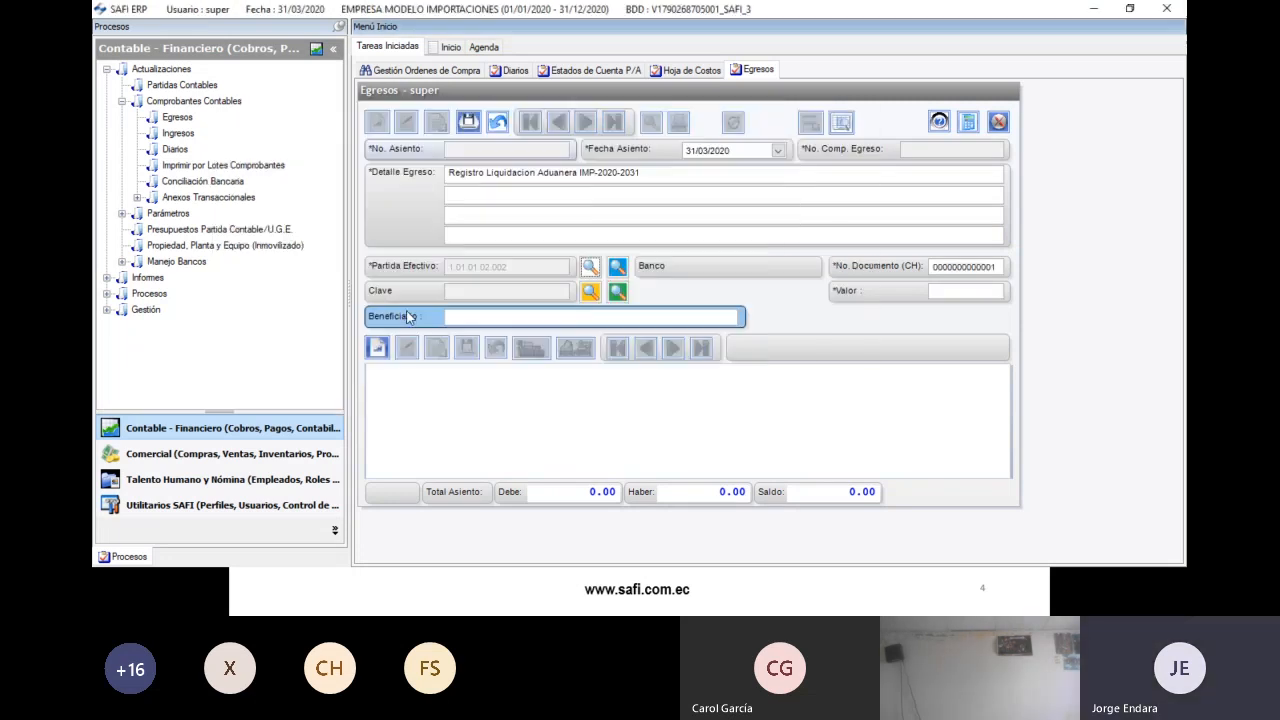
left_click(591, 291)
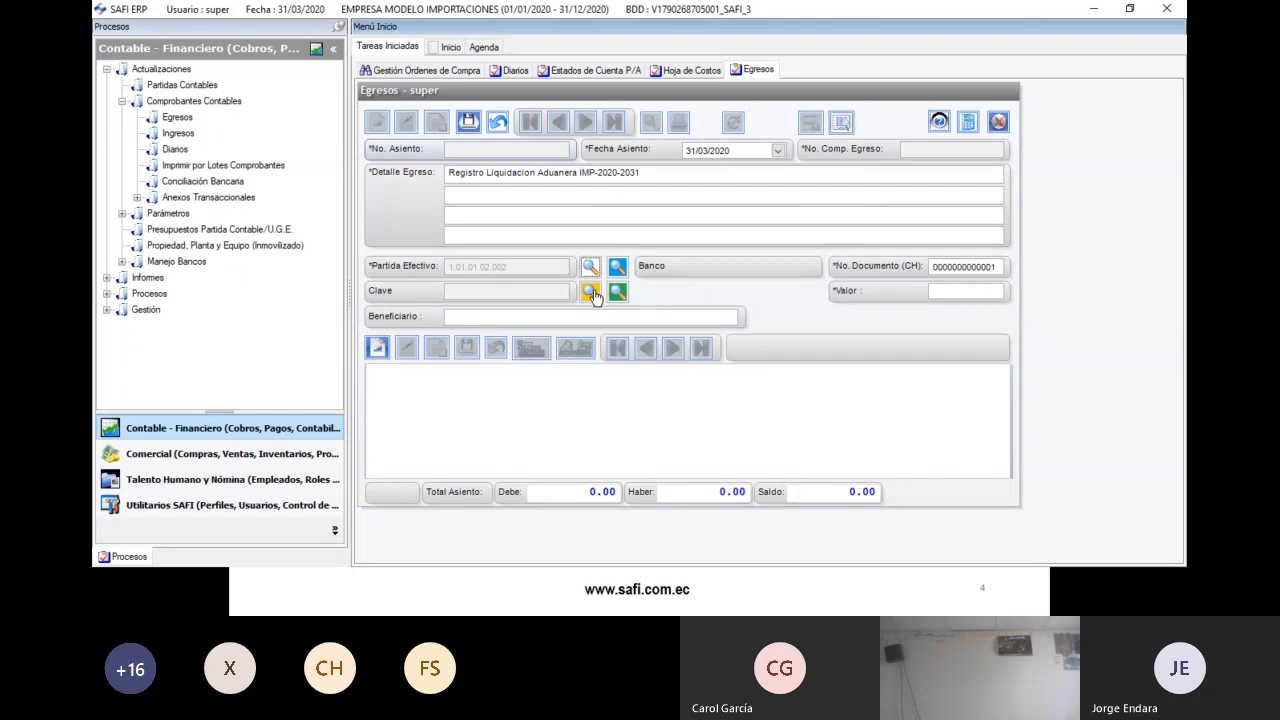
type("ser")
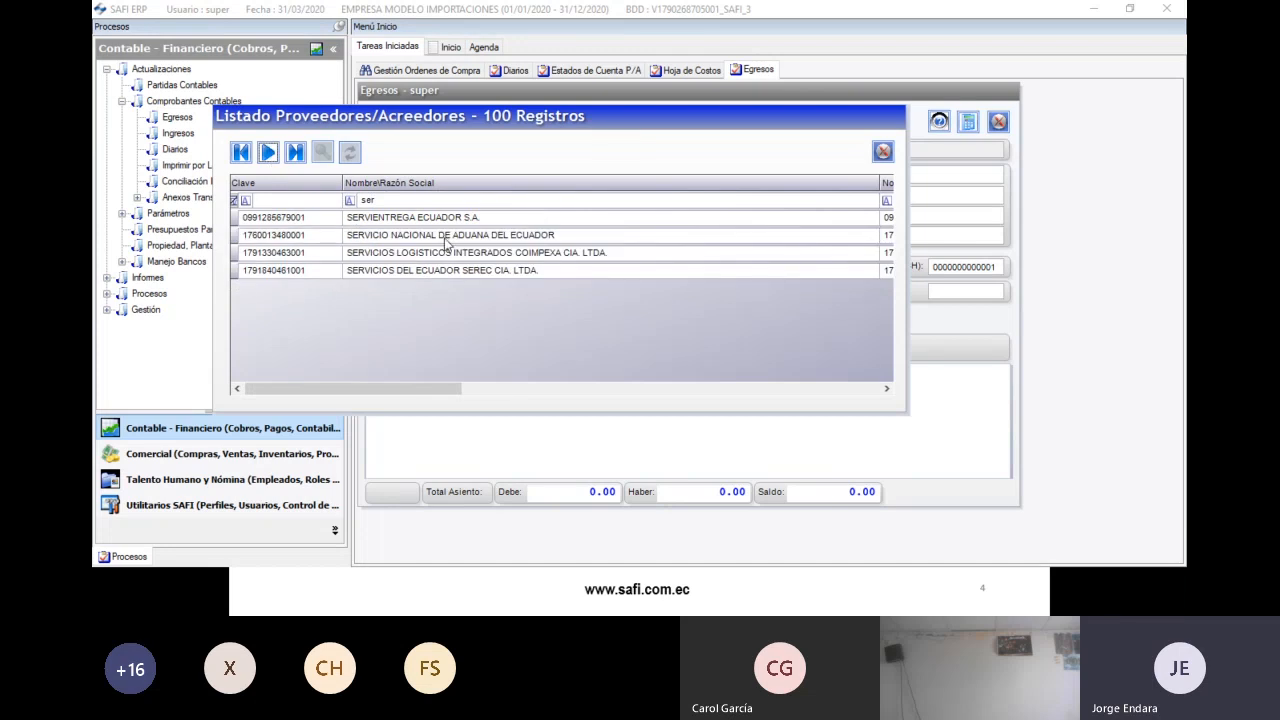
double_click(446, 235)
left_click(937, 292)
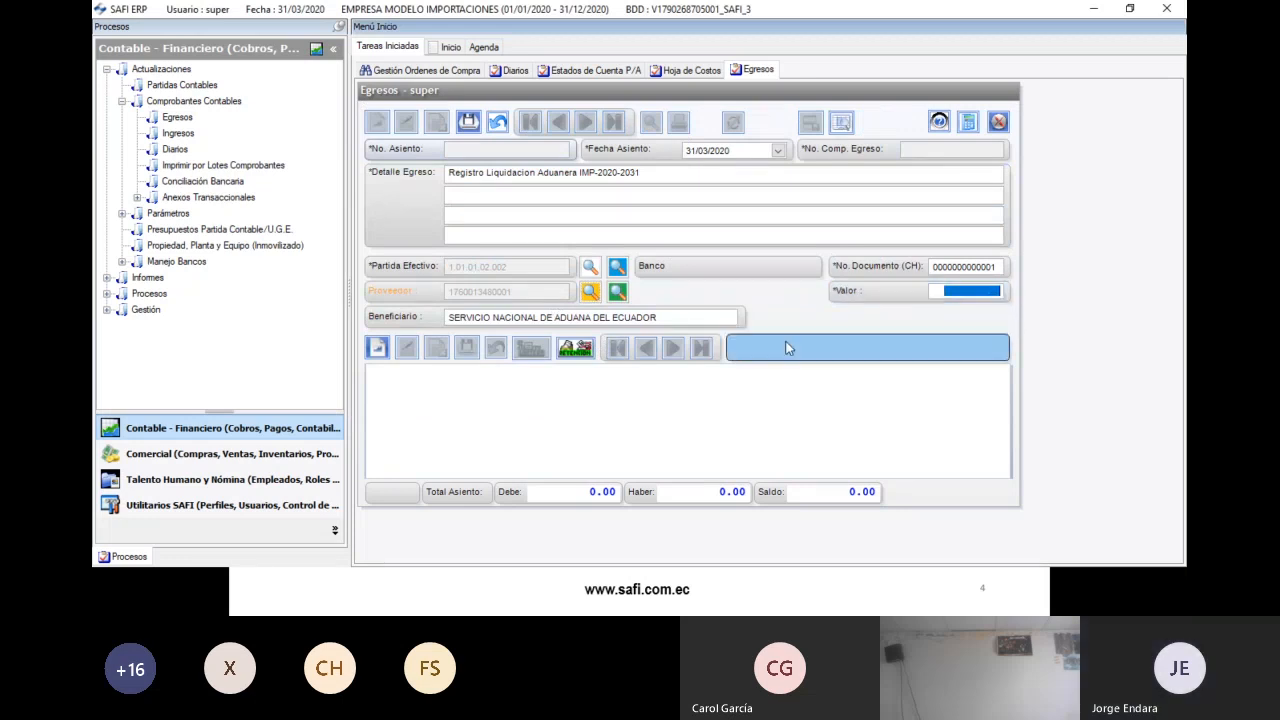
key("alt+Tab")
key("alt+Tab")
key("alt+Tab")
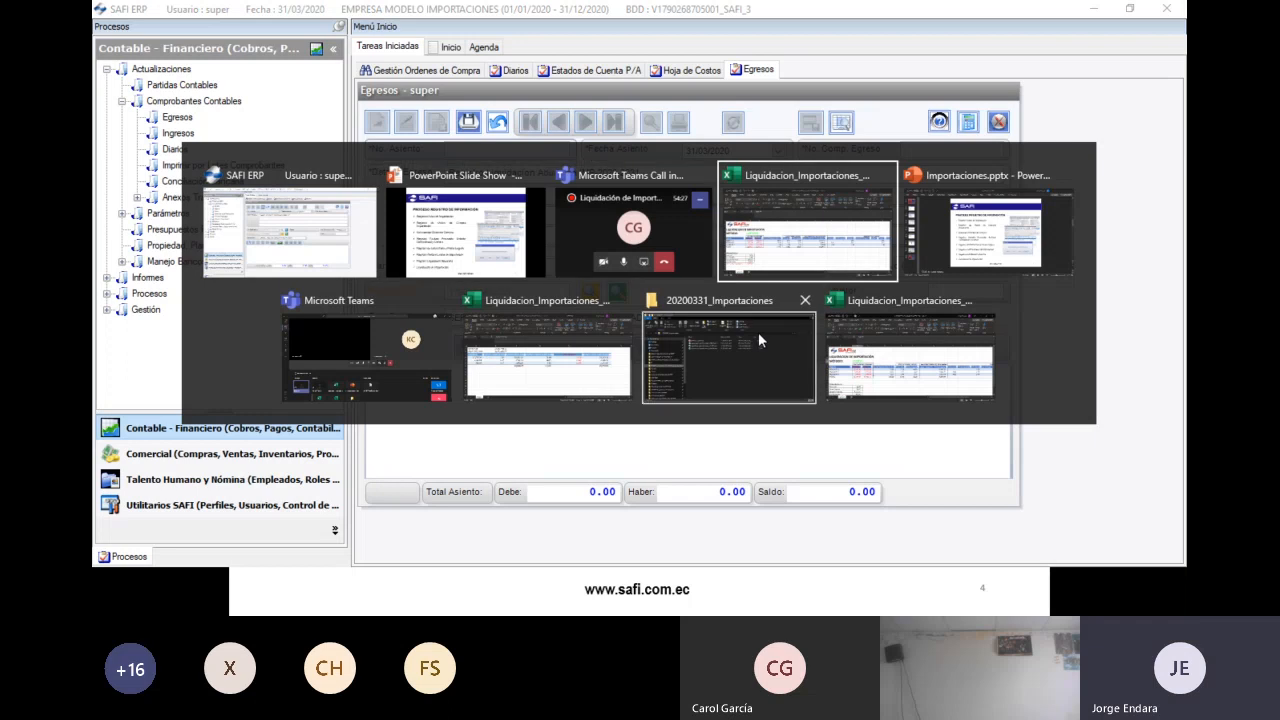
left_click(285, 470)
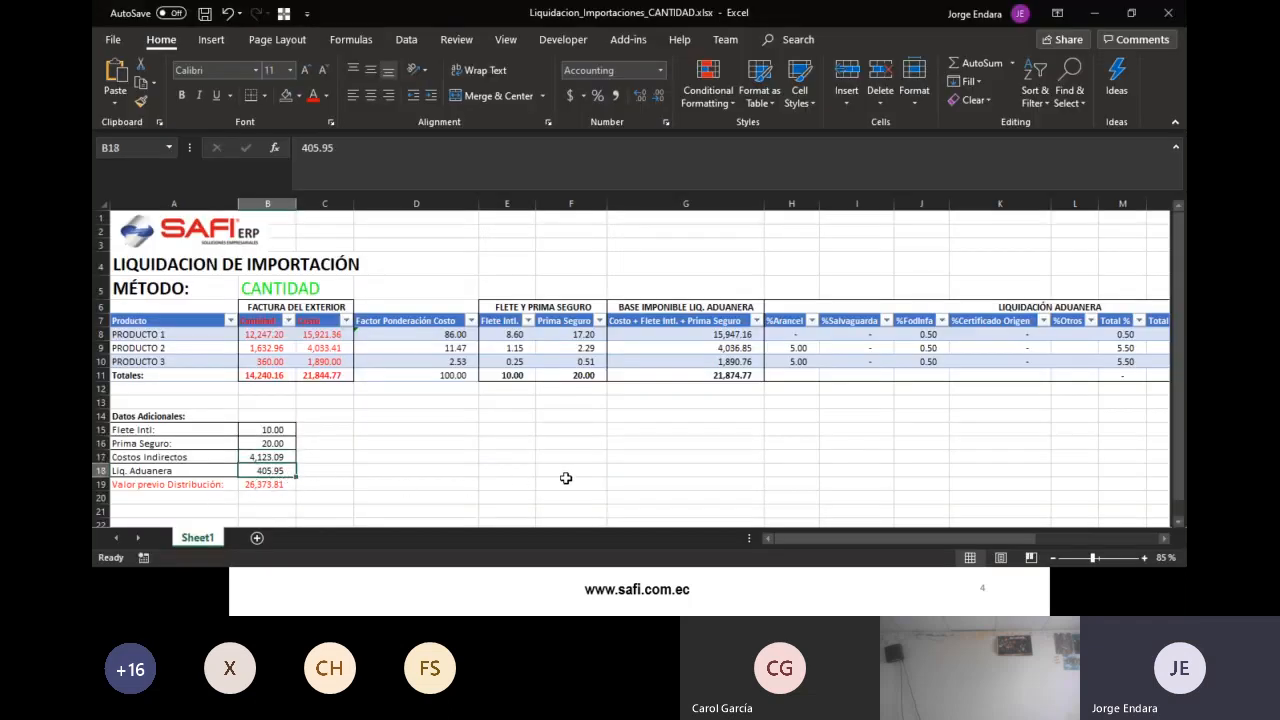
key("alt+Tab")
- Enter the 405.95 payment amount and save the bank credit line
type("405")
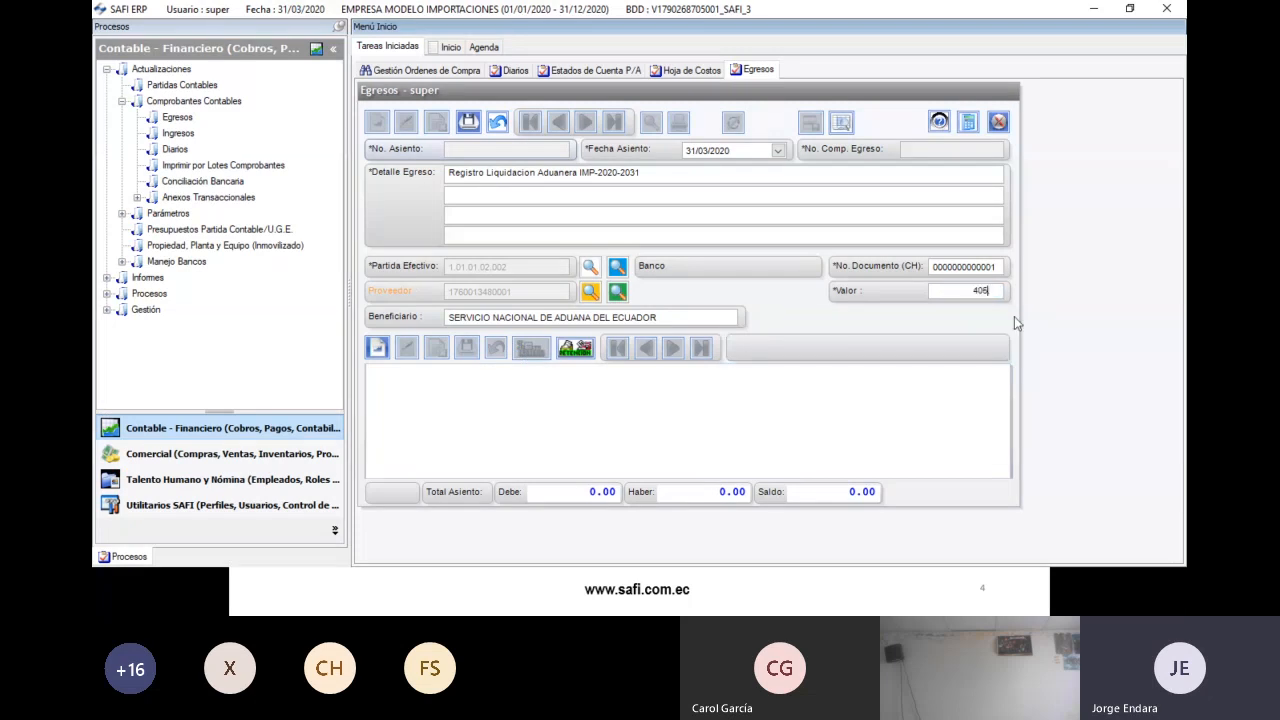
left_click(378, 348)
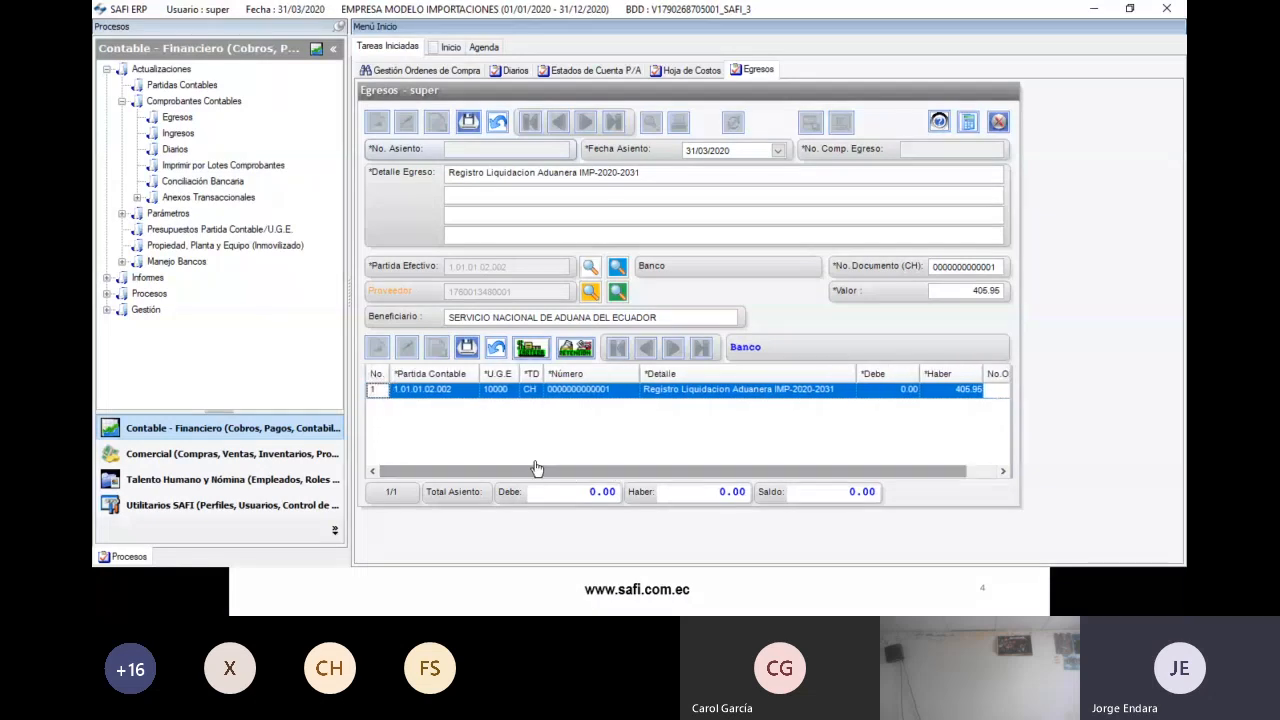
left_click(466, 347)
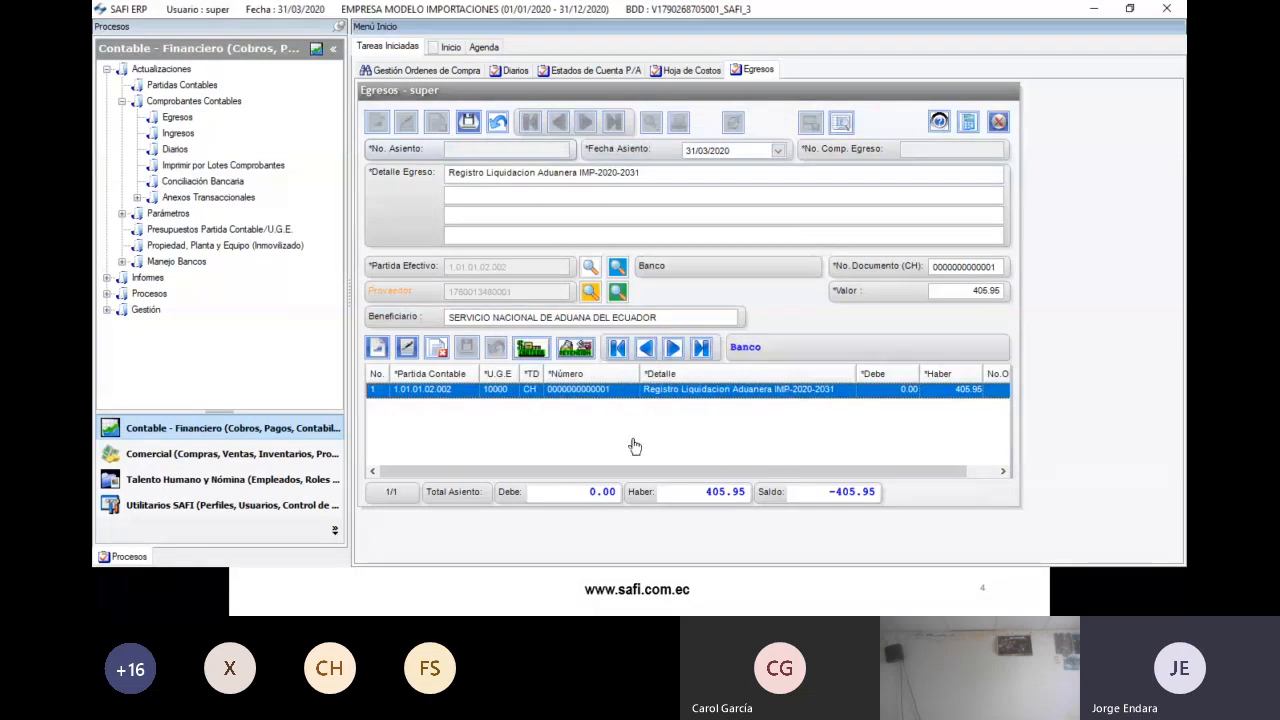
- Add a second debit line to Mercaderias en Transito, keeping U.G.E 10000
left_click(377, 347)
left_click(449, 405)
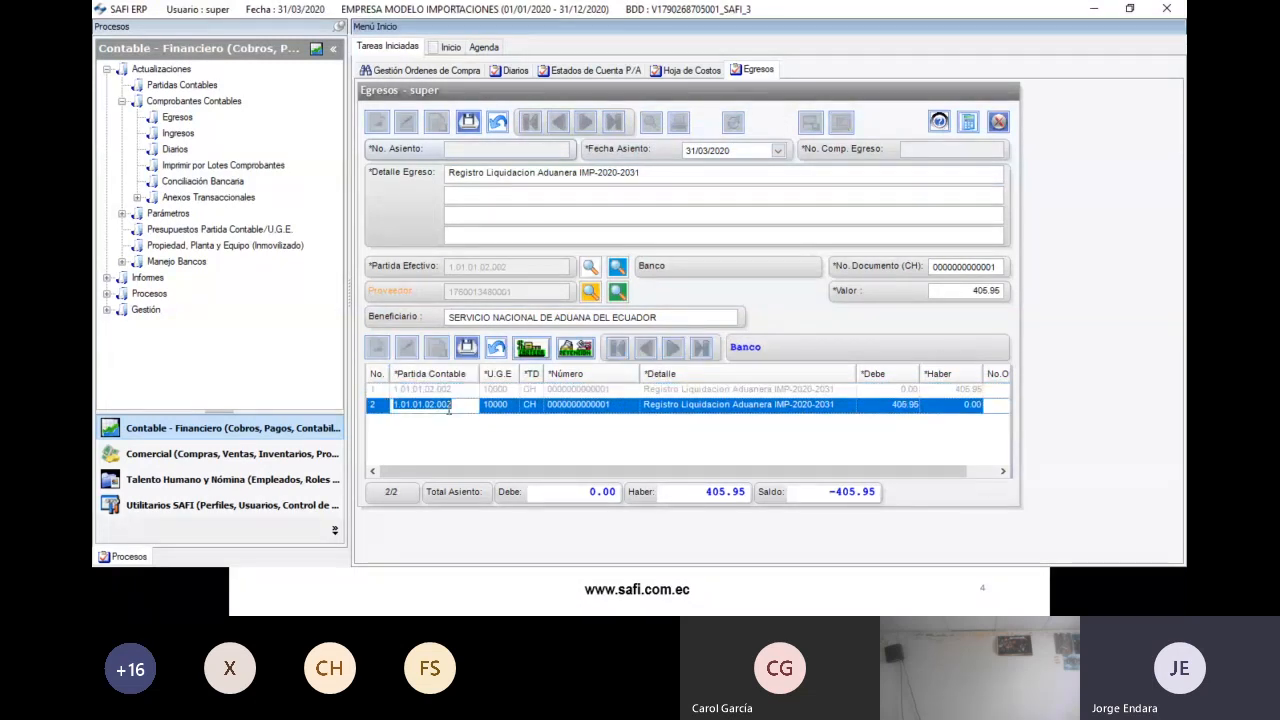
key("Delete")
key("Return")
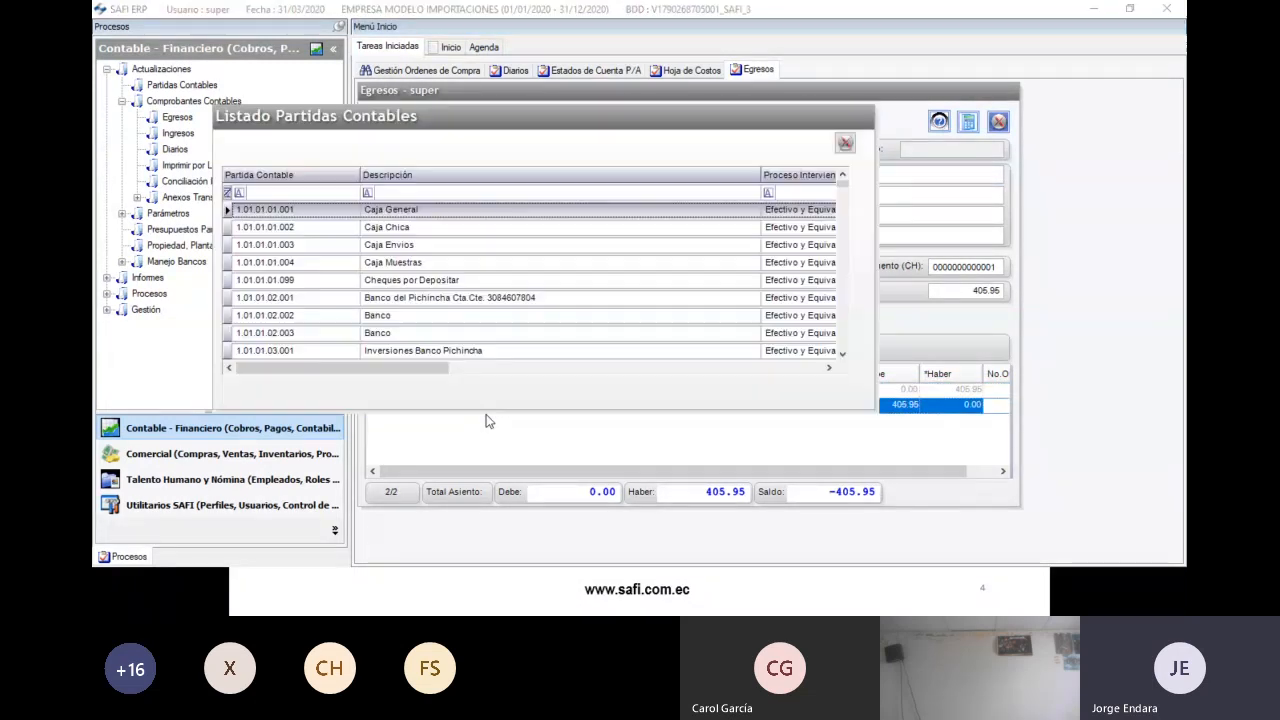
left_click(441, 192)
type("merca")
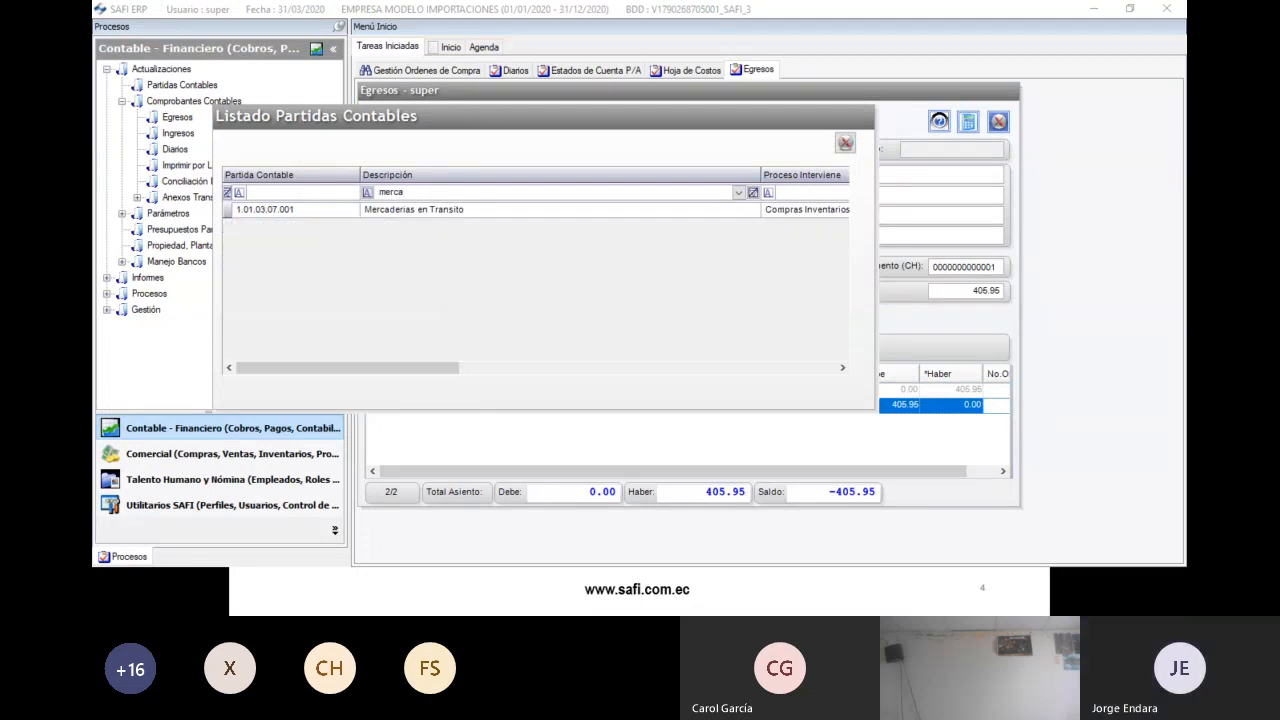
double_click(438, 211)
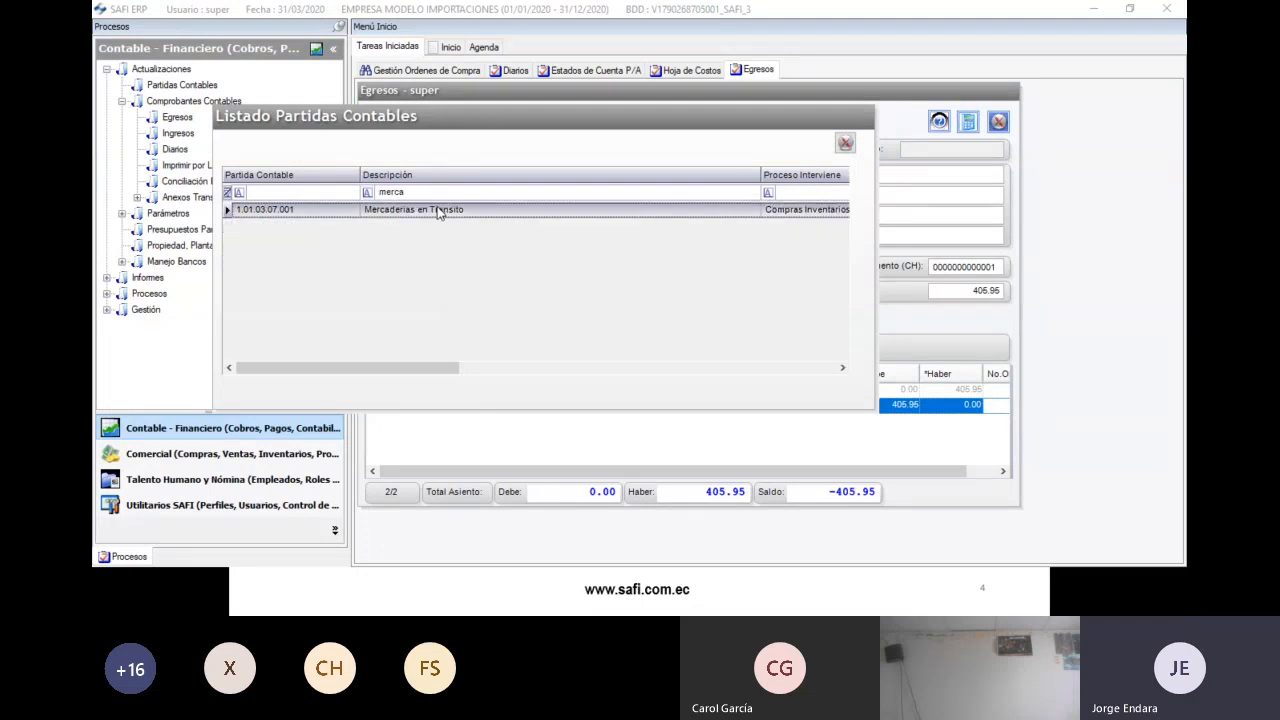
left_click(514, 405)
key("Tab")
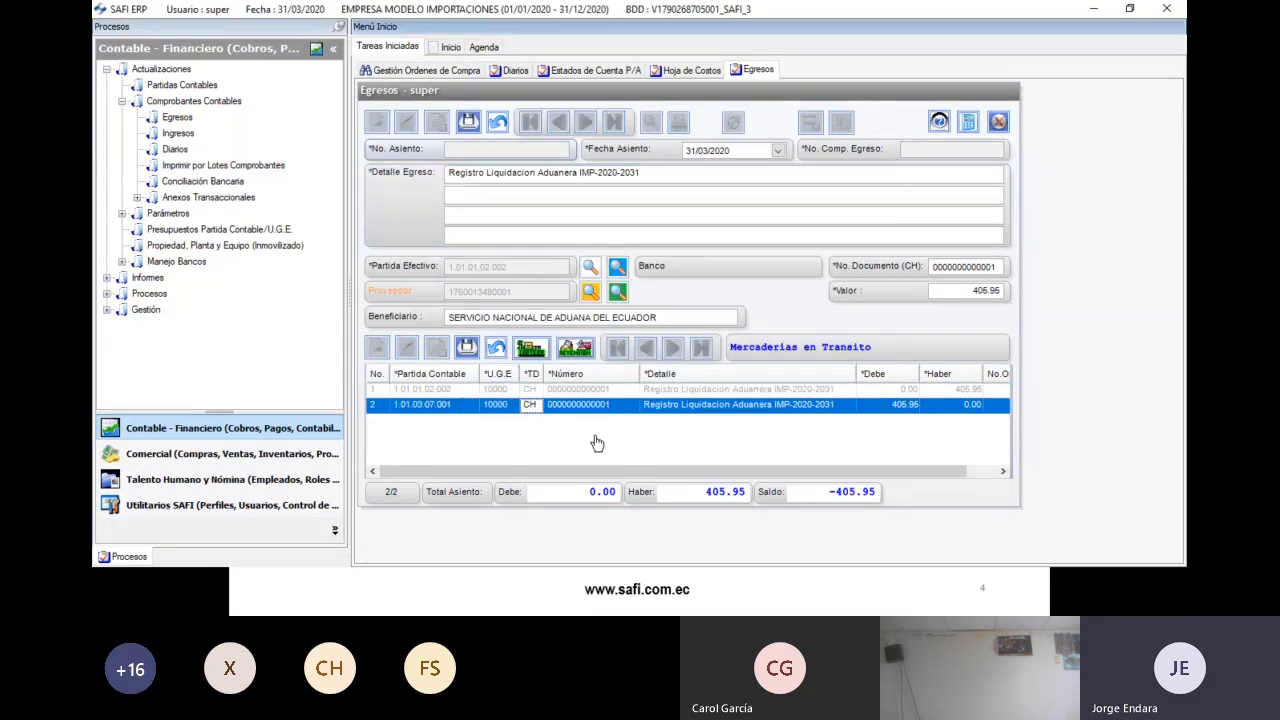
- Link the debit line to import order IMP. 2020-2031 and save it
left_click_drag(764, 473, 806, 473)
double_click(981, 406)
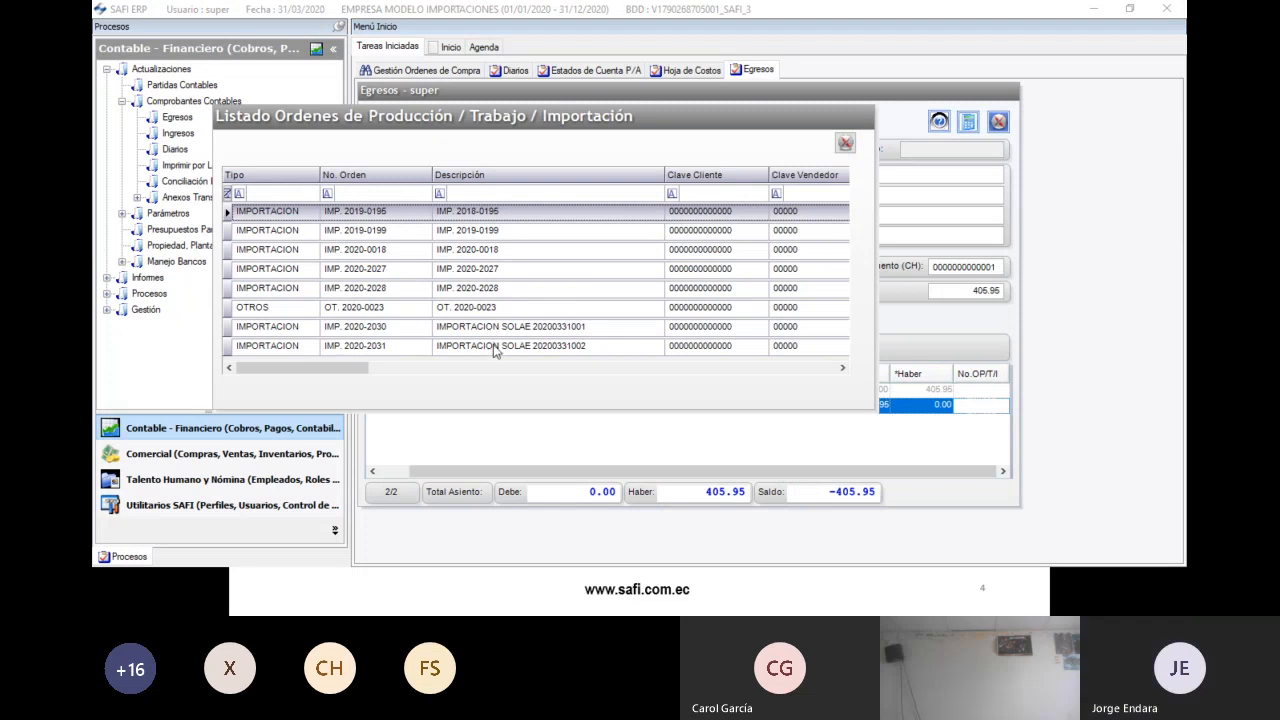
double_click(493, 346)
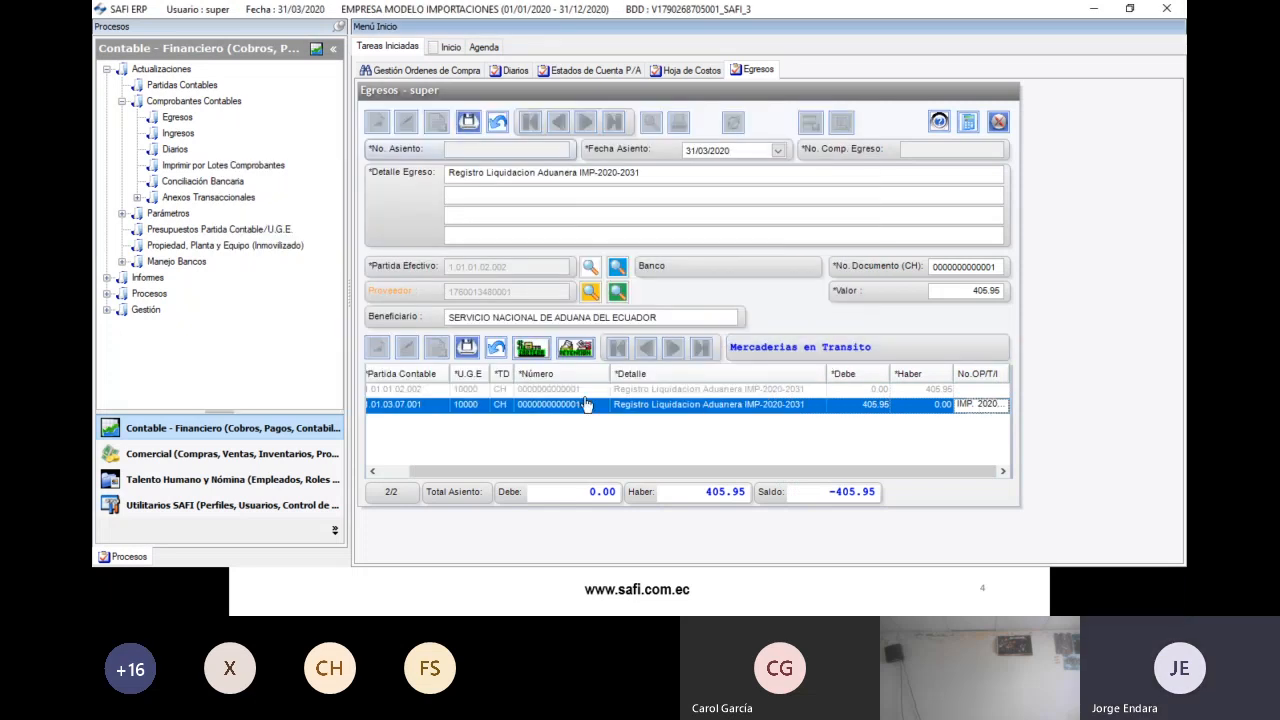
left_click(467, 347)
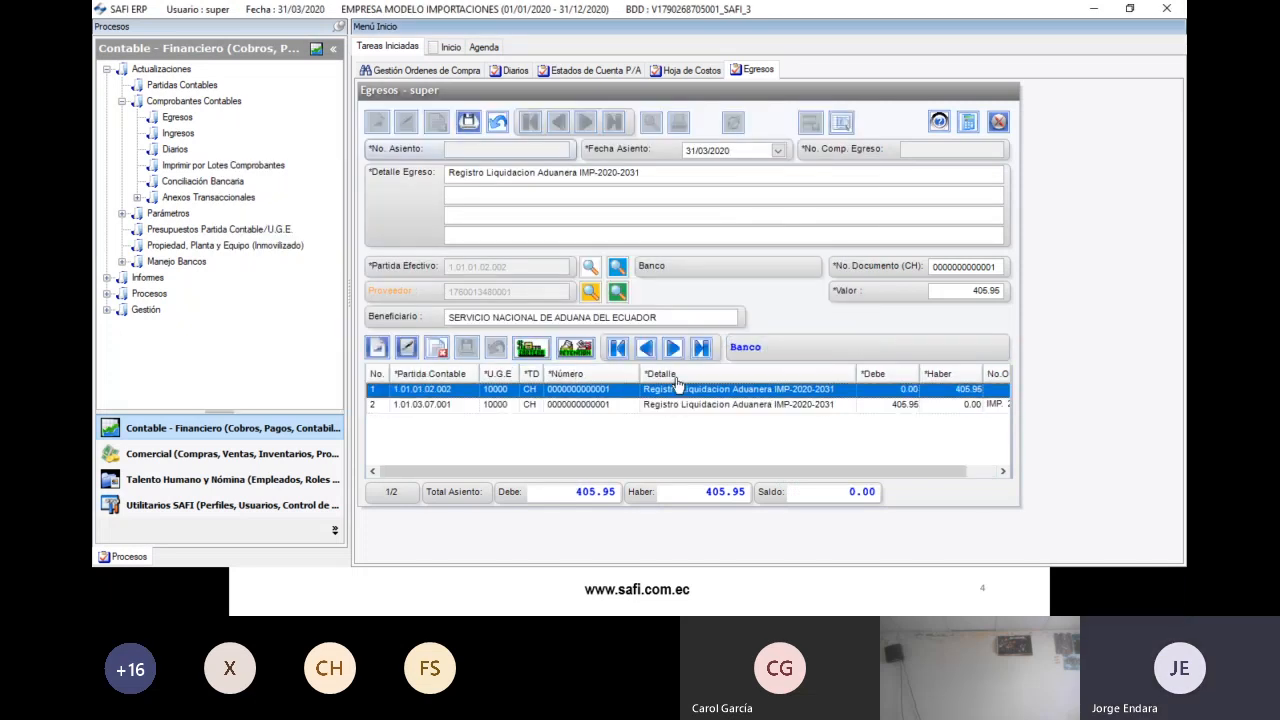
- Save the customs payment voucher and generate the cost sheet report for IMP. 2020-2031
left_click(469, 122)
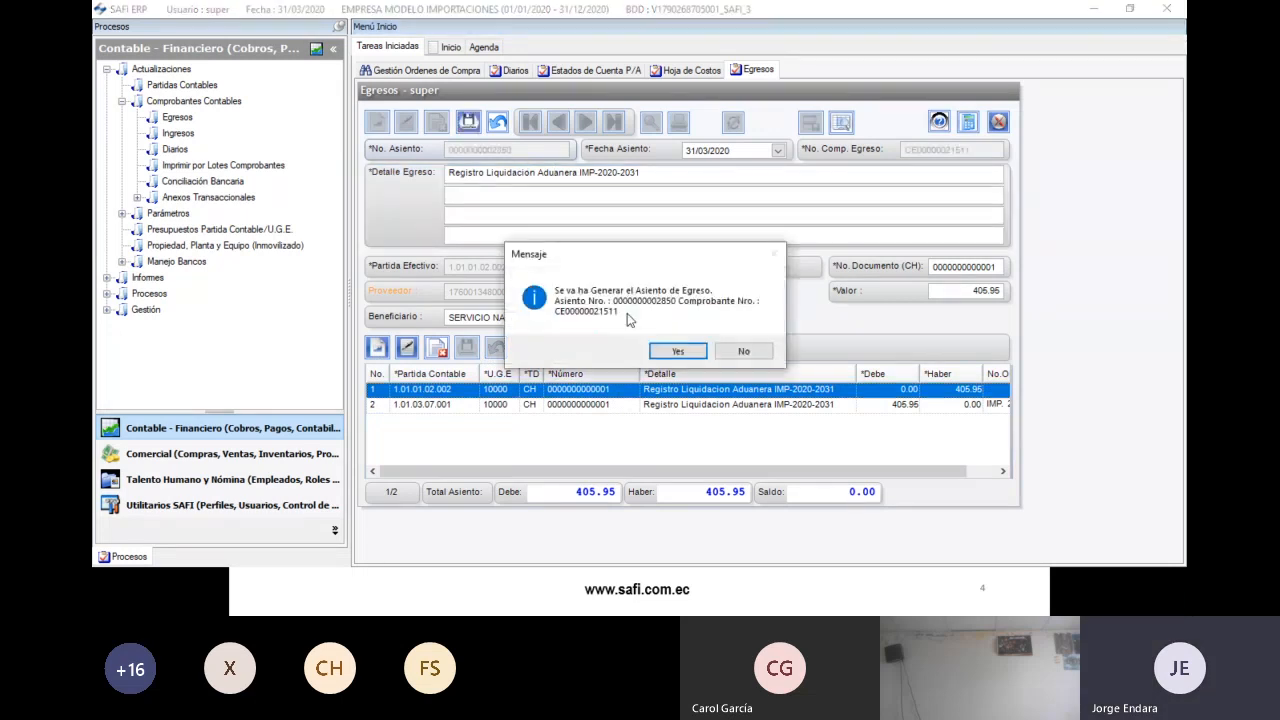
left_click(684, 352)
left_click(714, 352)
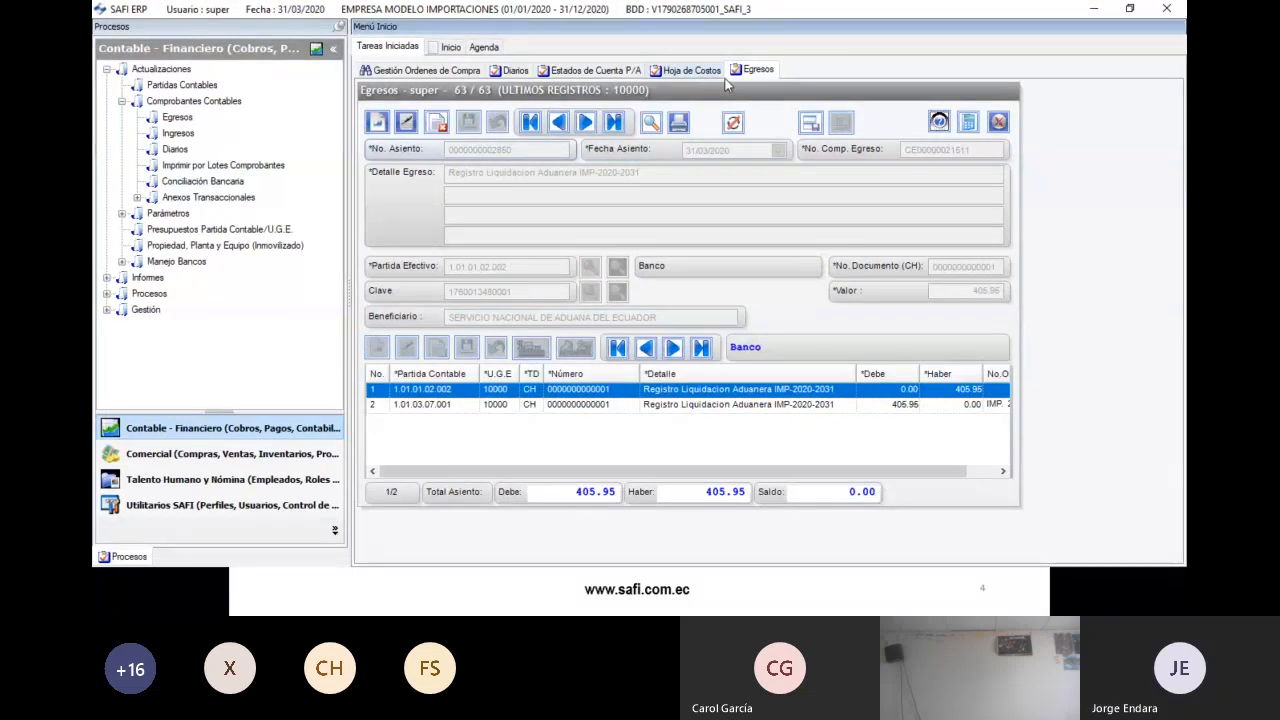
left_click(700, 70)
left_click(580, 293)
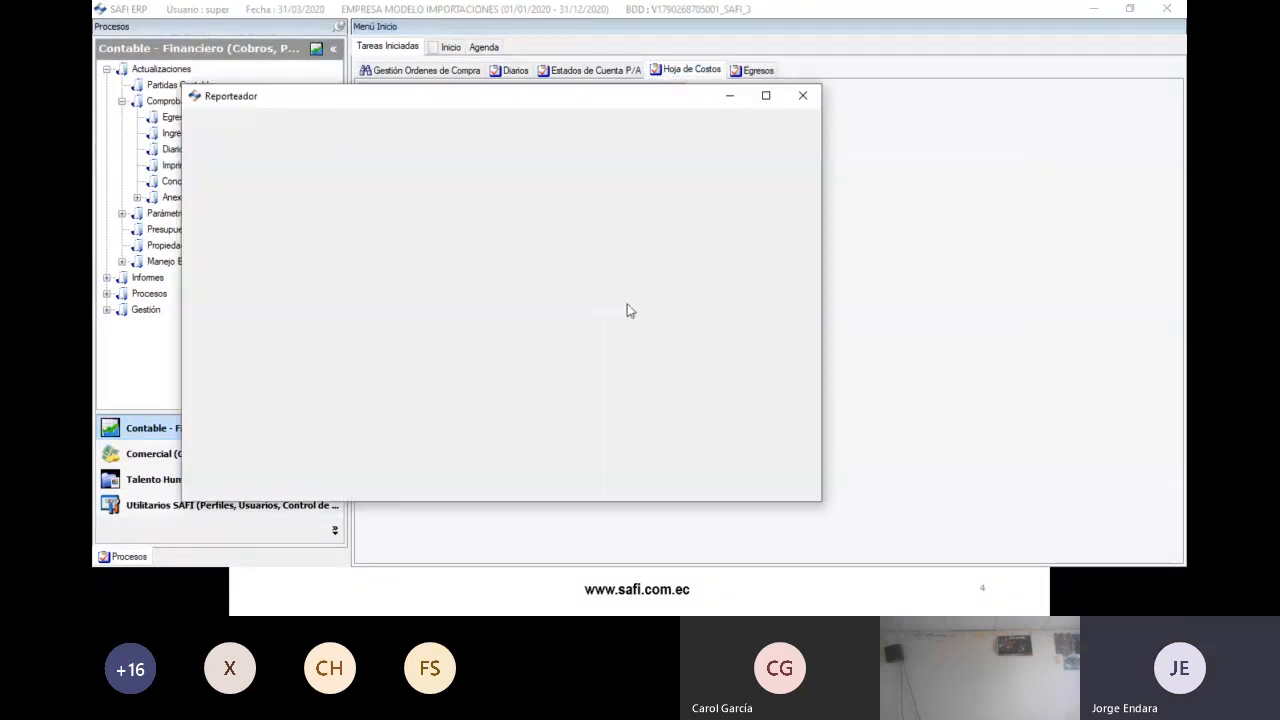
- Maximize the cost sheet report at 150% zoom and check the 405.95 customs entry in the DEBE column
double_click(482, 18)
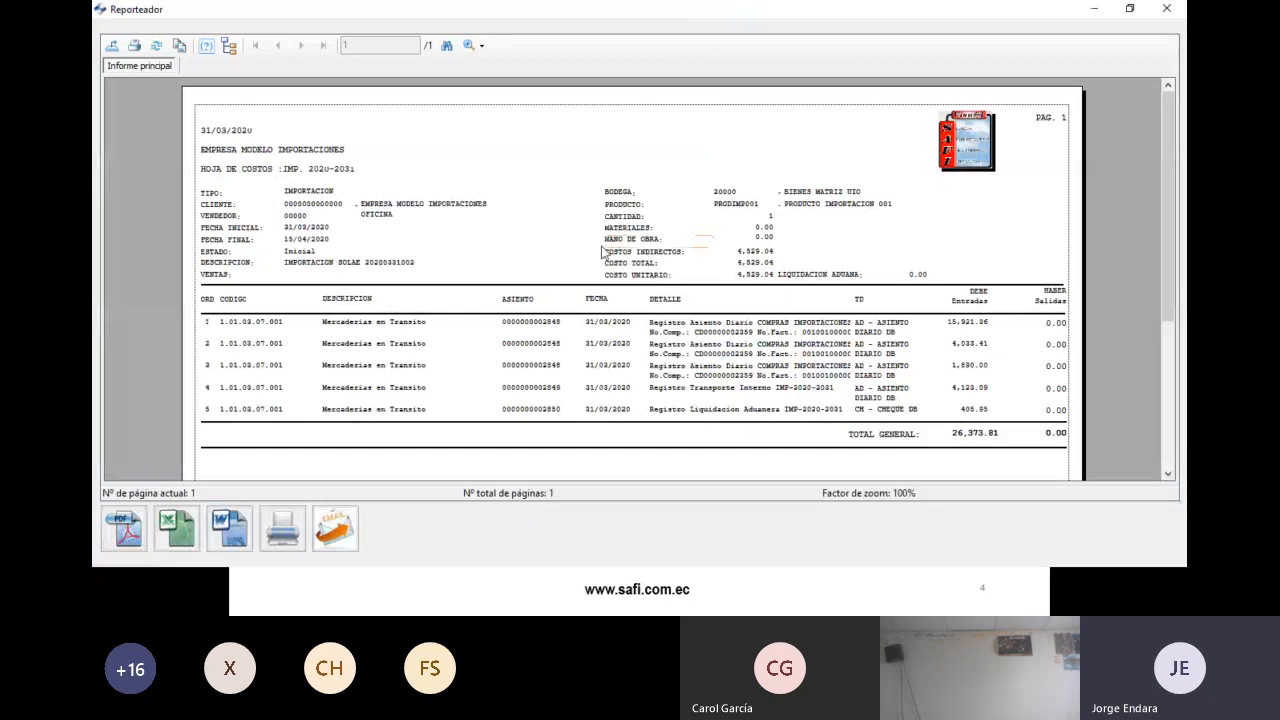
left_click(966, 418)
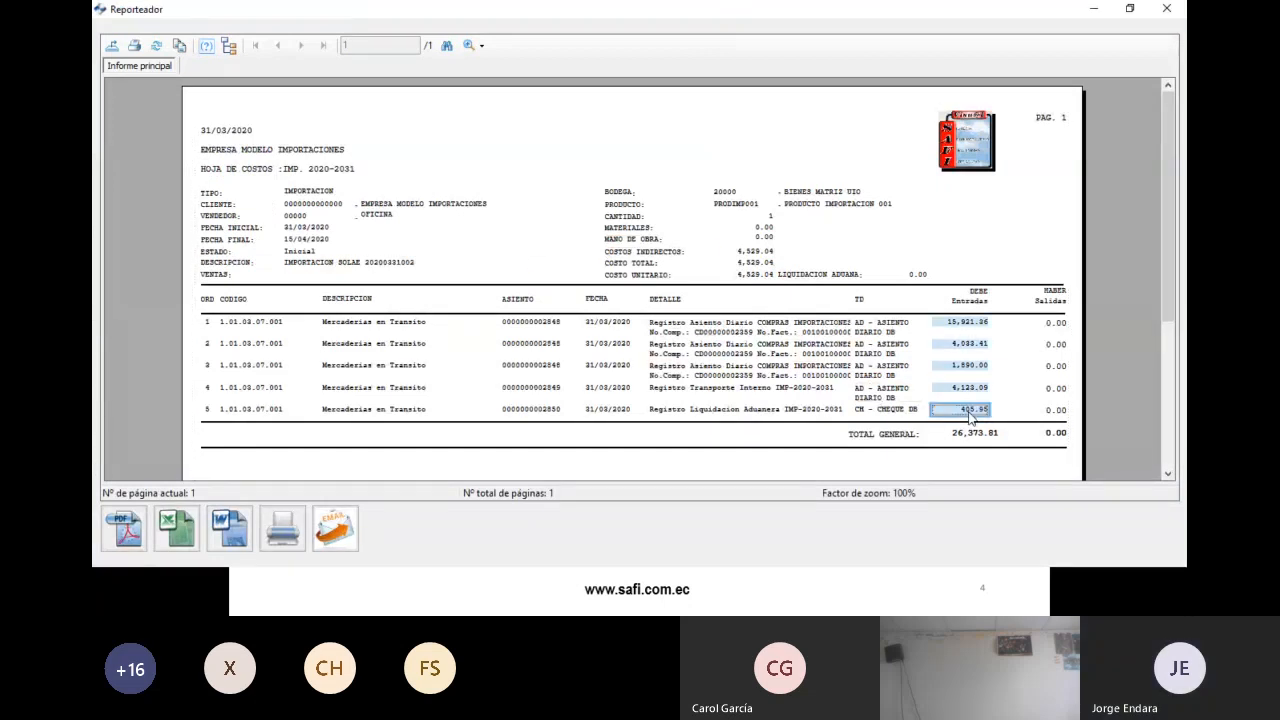
left_click(469, 45)
left_click(499, 155)
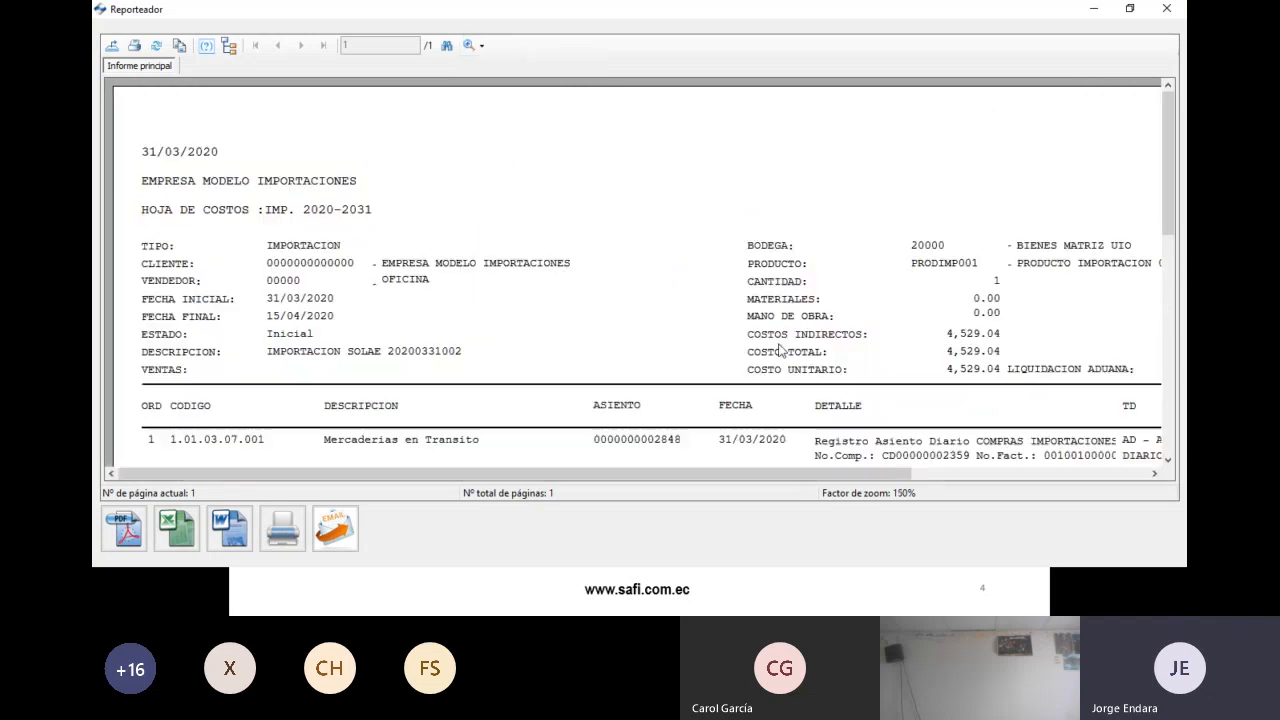
left_click_drag(842, 474, 1080, 468)
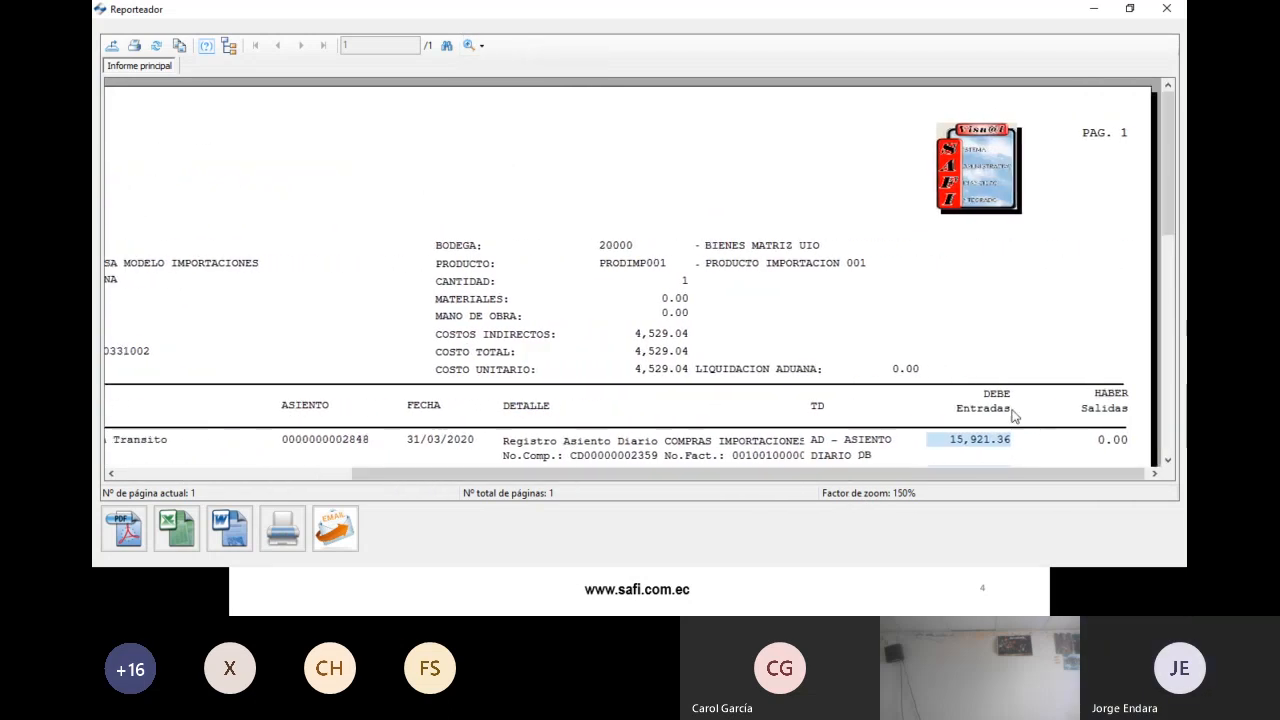
scroll(1010, 410, "down", 3)
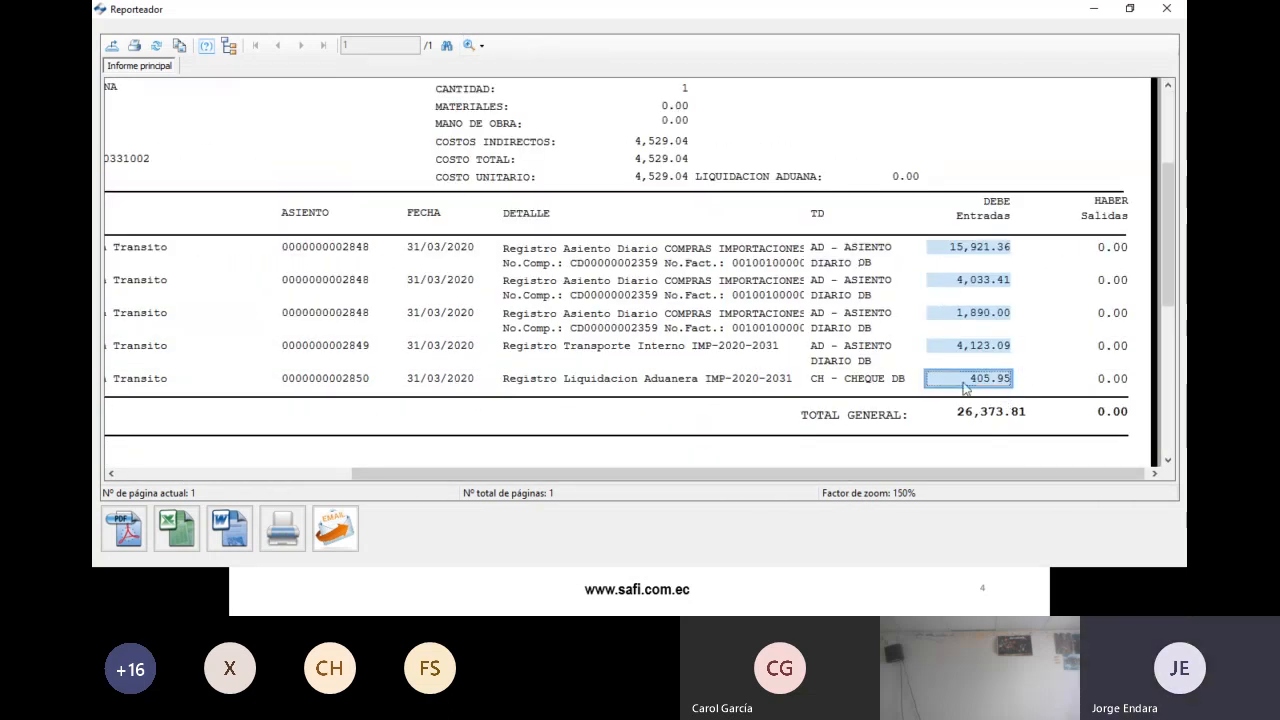
left_click_drag(668, 473, 438, 478)
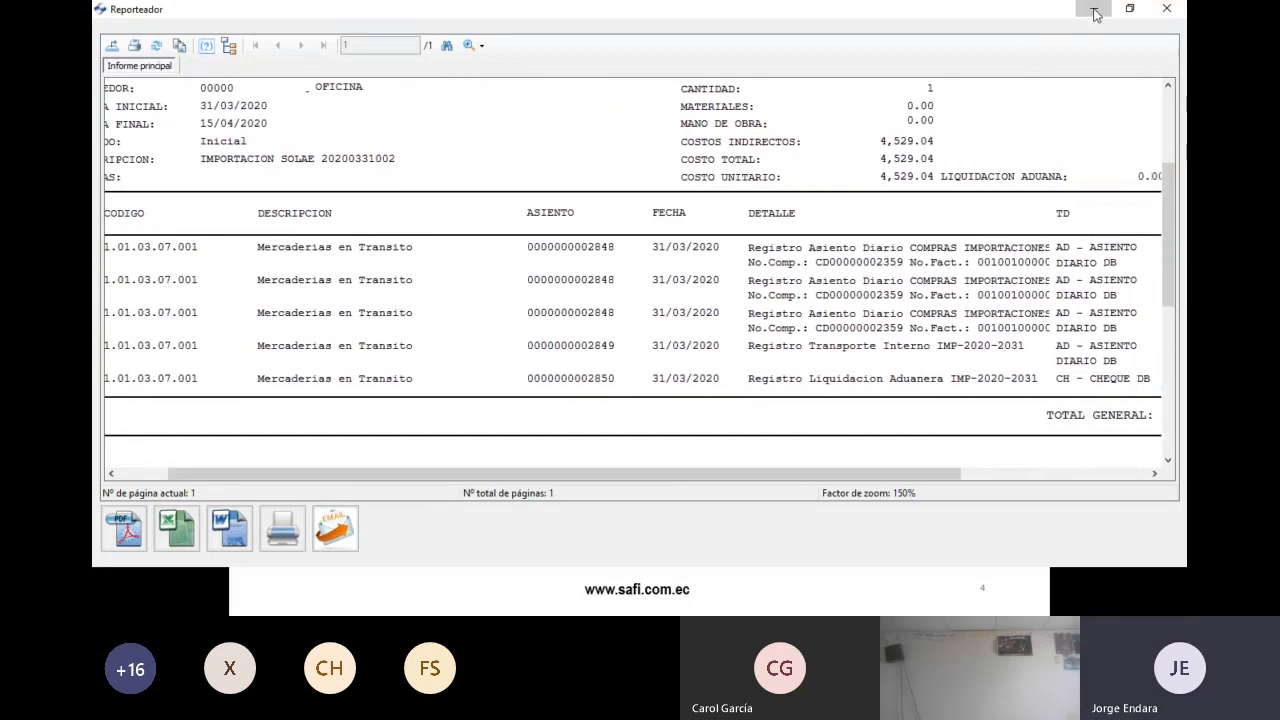
- Return to the payment voucher, select the Mercaderias en Transito line and start editing it
left_click(1093, 9)
left_click(753, 70)
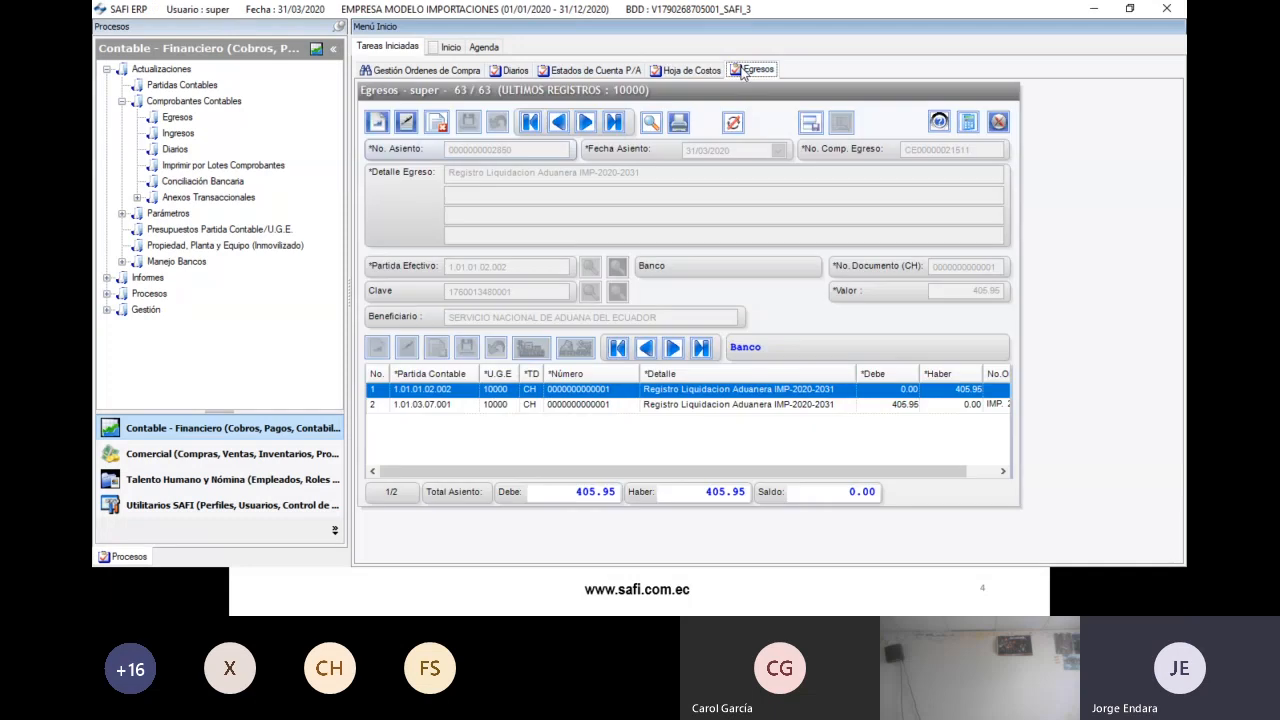
left_click(491, 406)
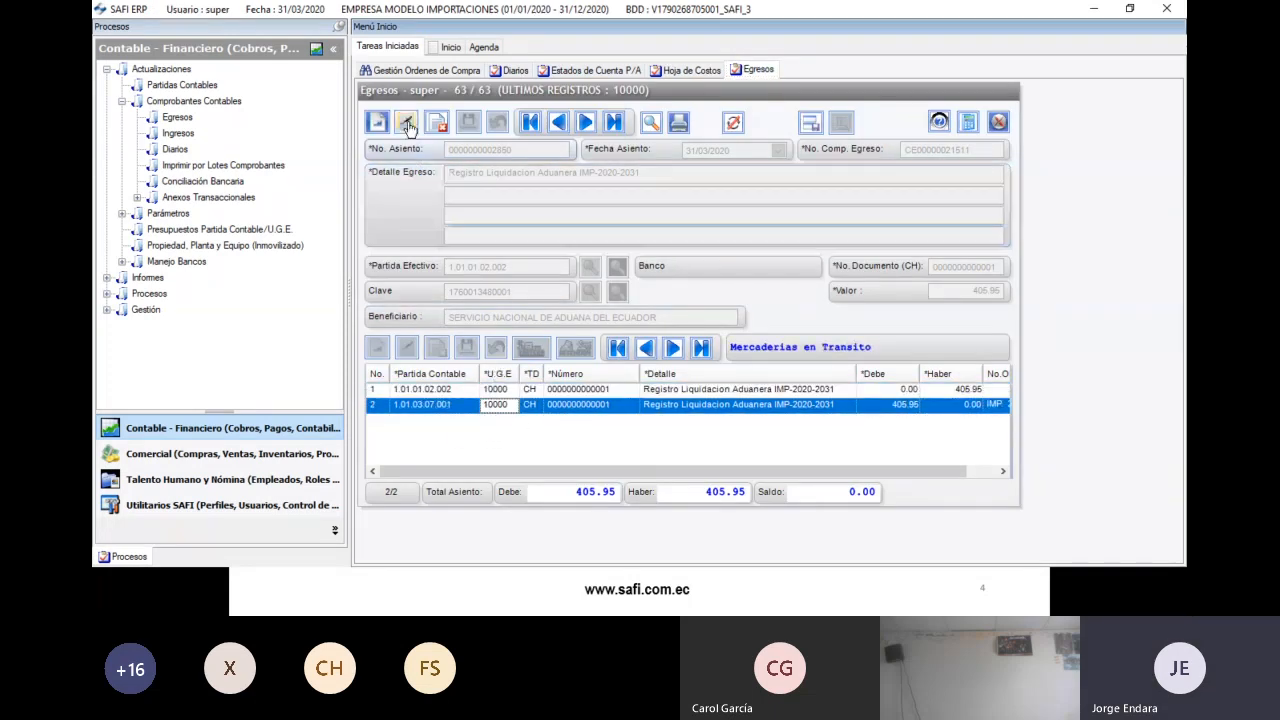
left_click(406, 122)
- Set the second voucher line's document type to LA LIQUIDACION ADUANA and save the line
left_click(529, 405)
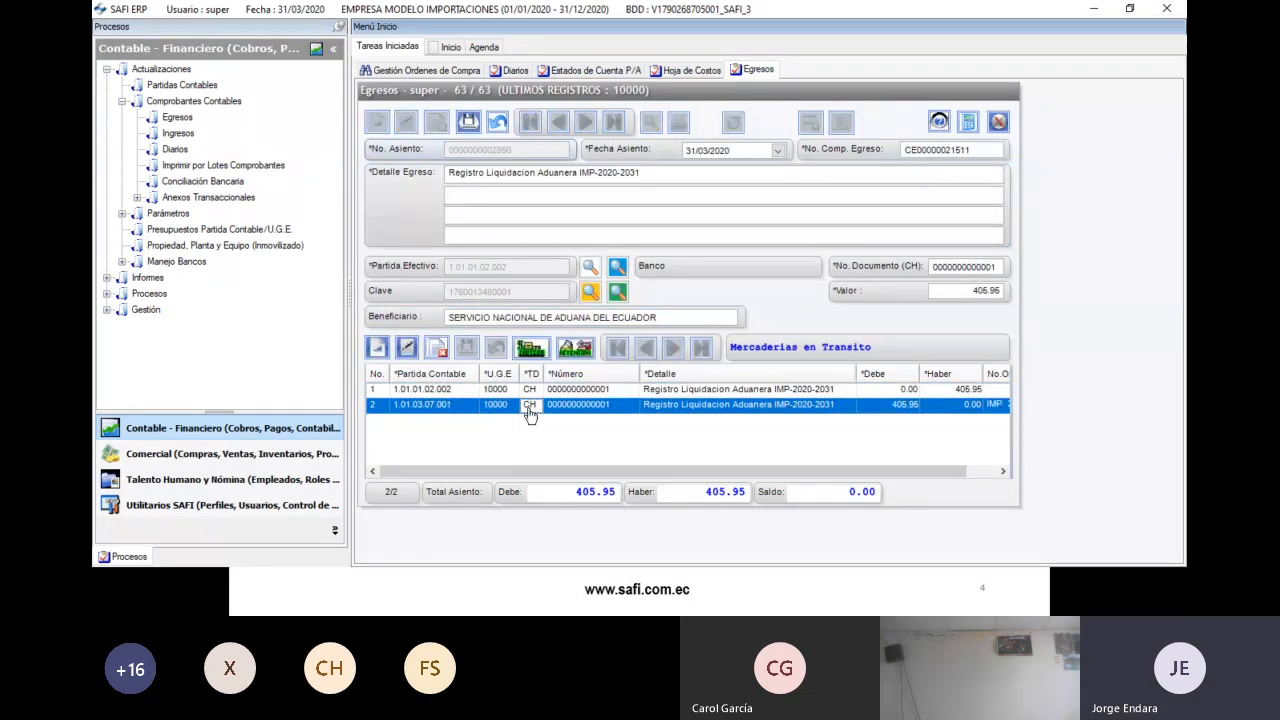
left_click(403, 355)
double_click(531, 408)
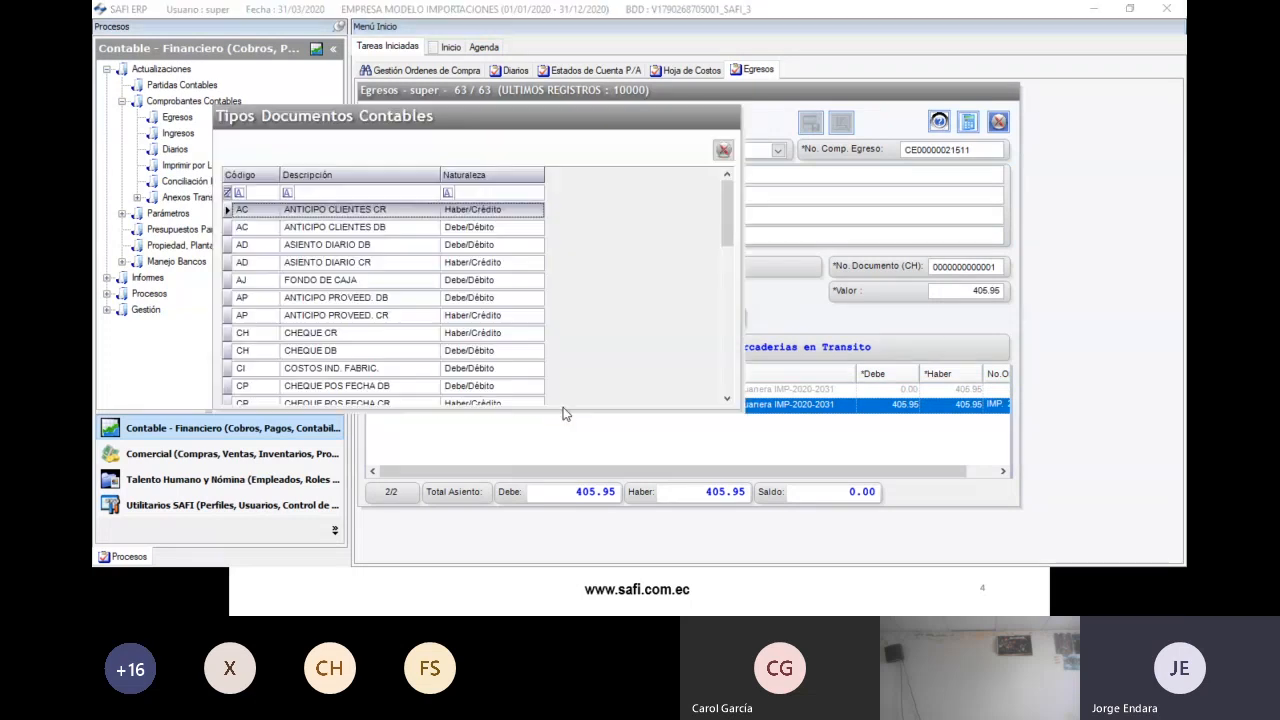
left_click(337, 192)
type("liq")
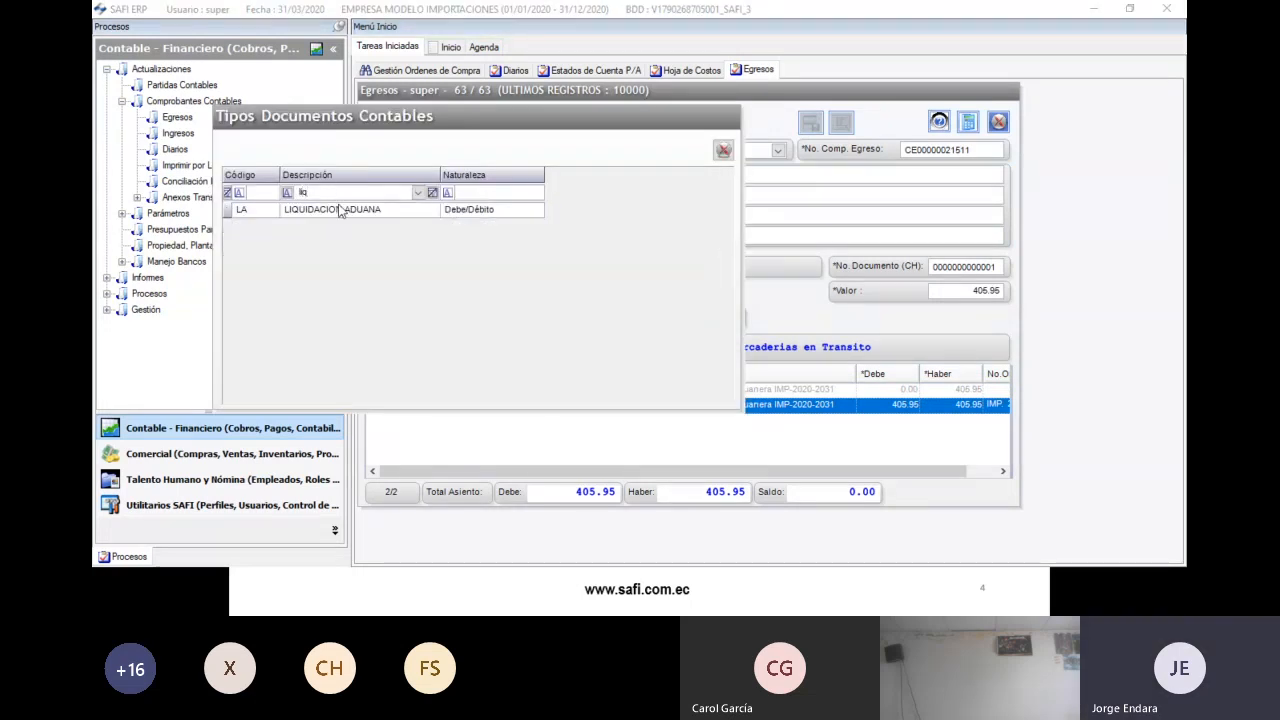
double_click(340, 210)
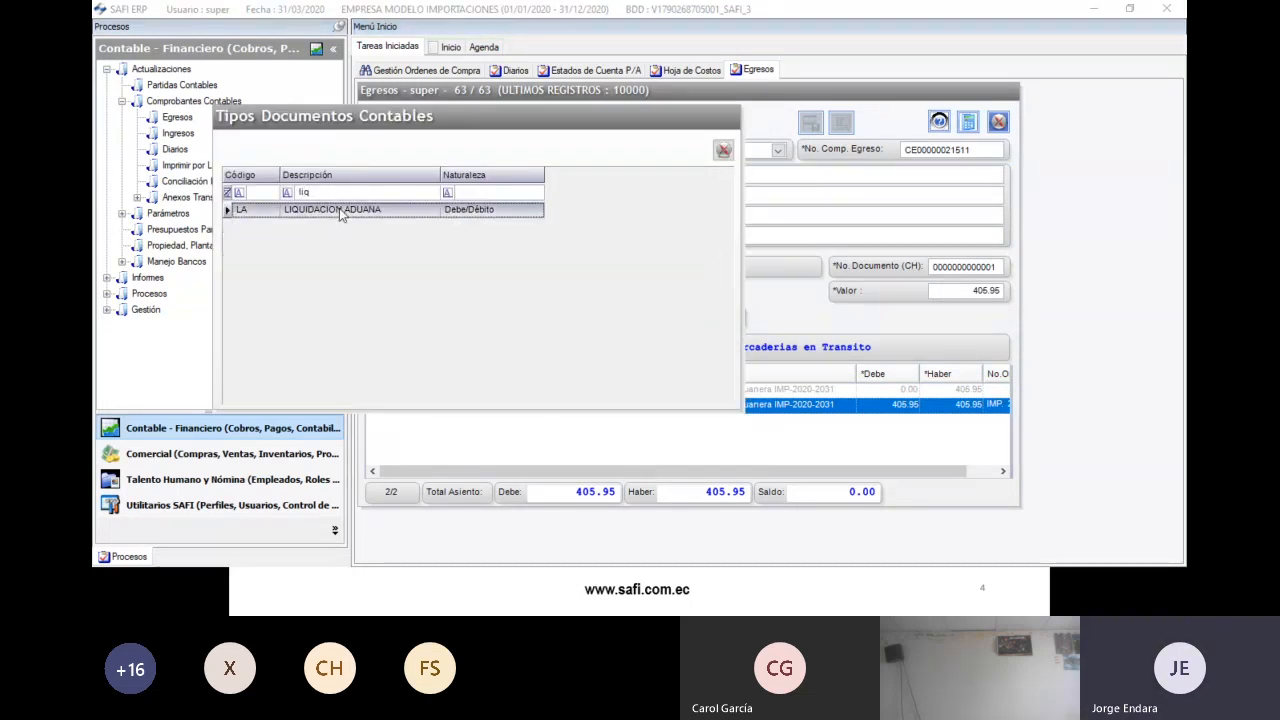
left_click(467, 349)
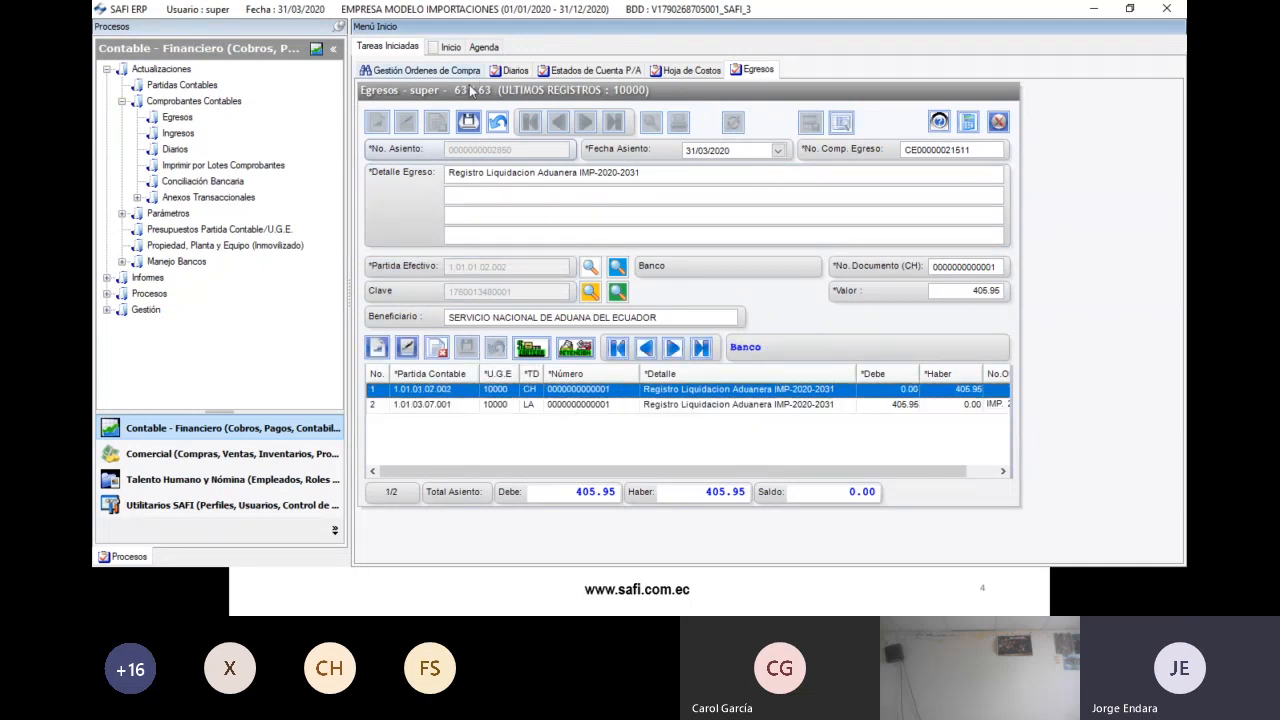
- Regenerate the Hoja de Costos report, review the liquidation line, and close the report
left_click(690, 70)
left_click(588, 295)
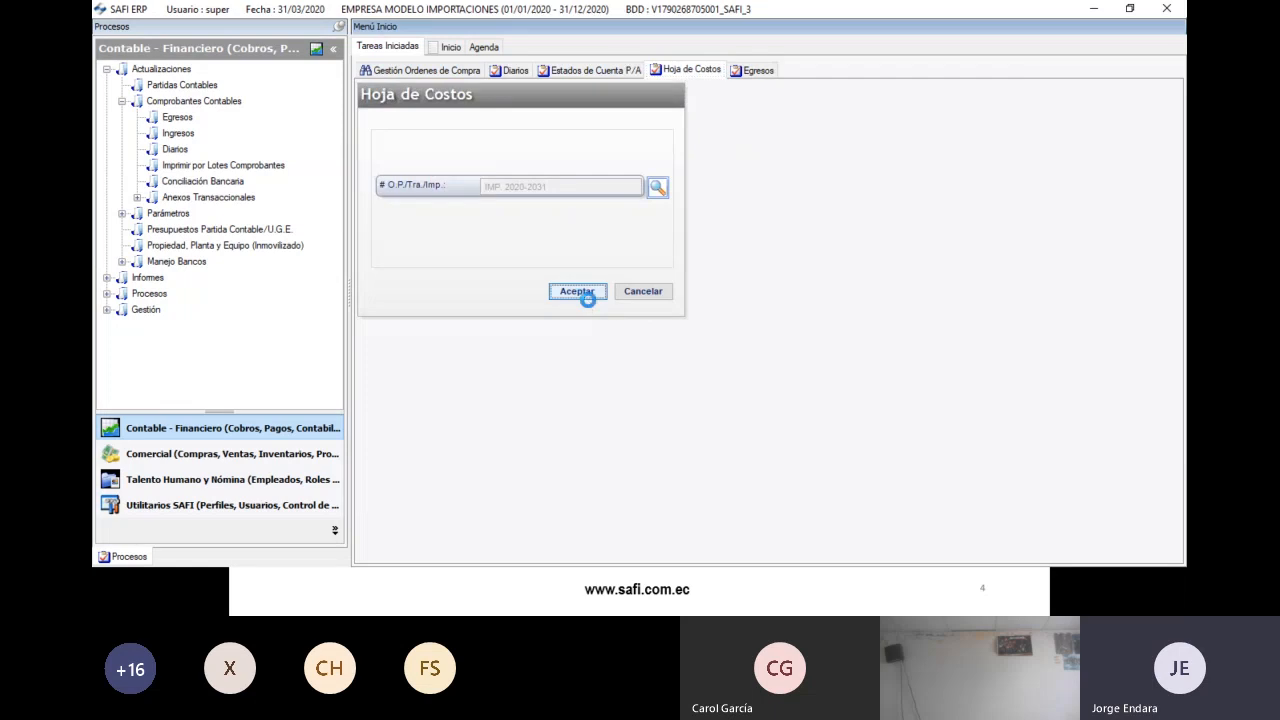
double_click(540, 17)
scroll(990, 345, "down", 2)
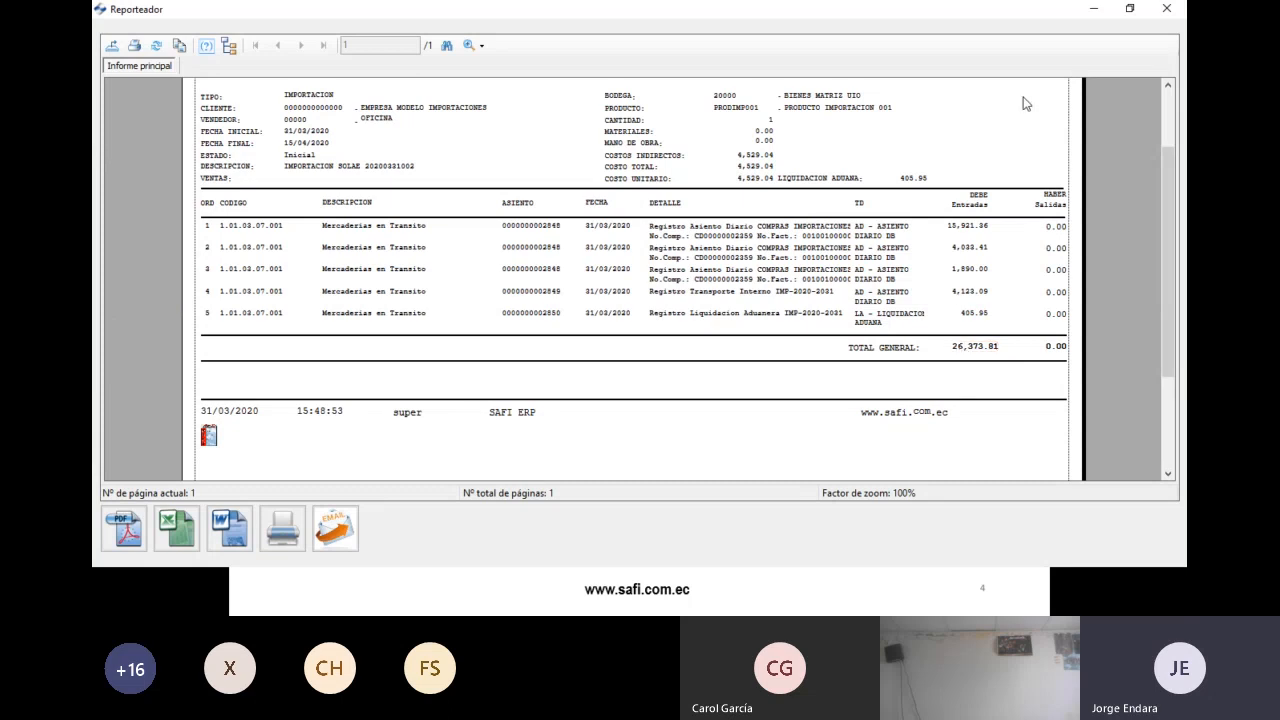
left_click(1176, 10)
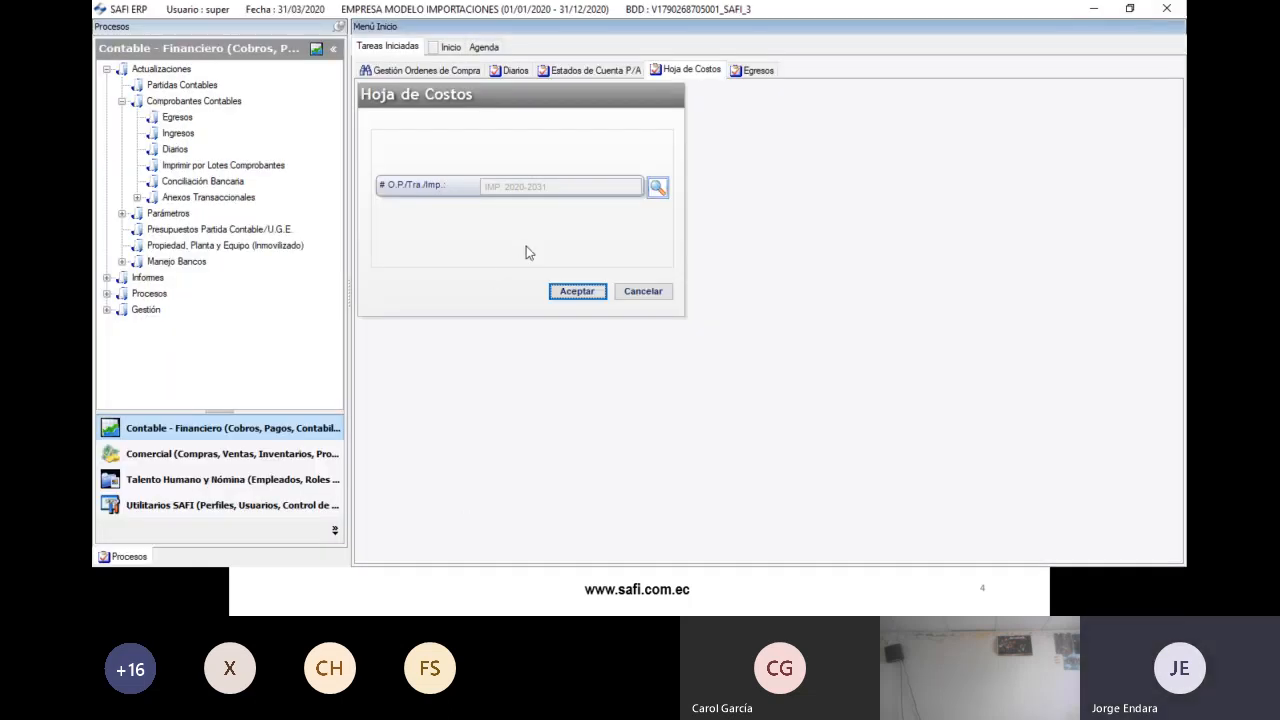
key("alt+Tab")
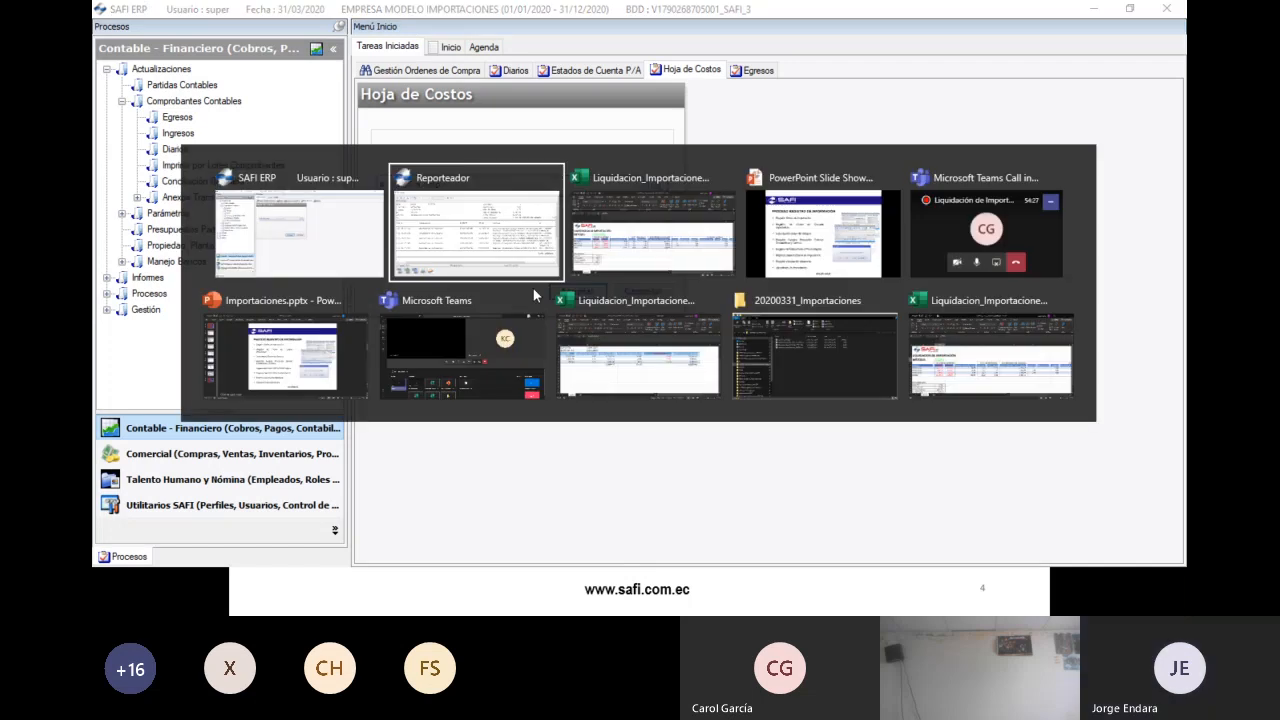
key("alt+Tab")
key("alt+Tab")
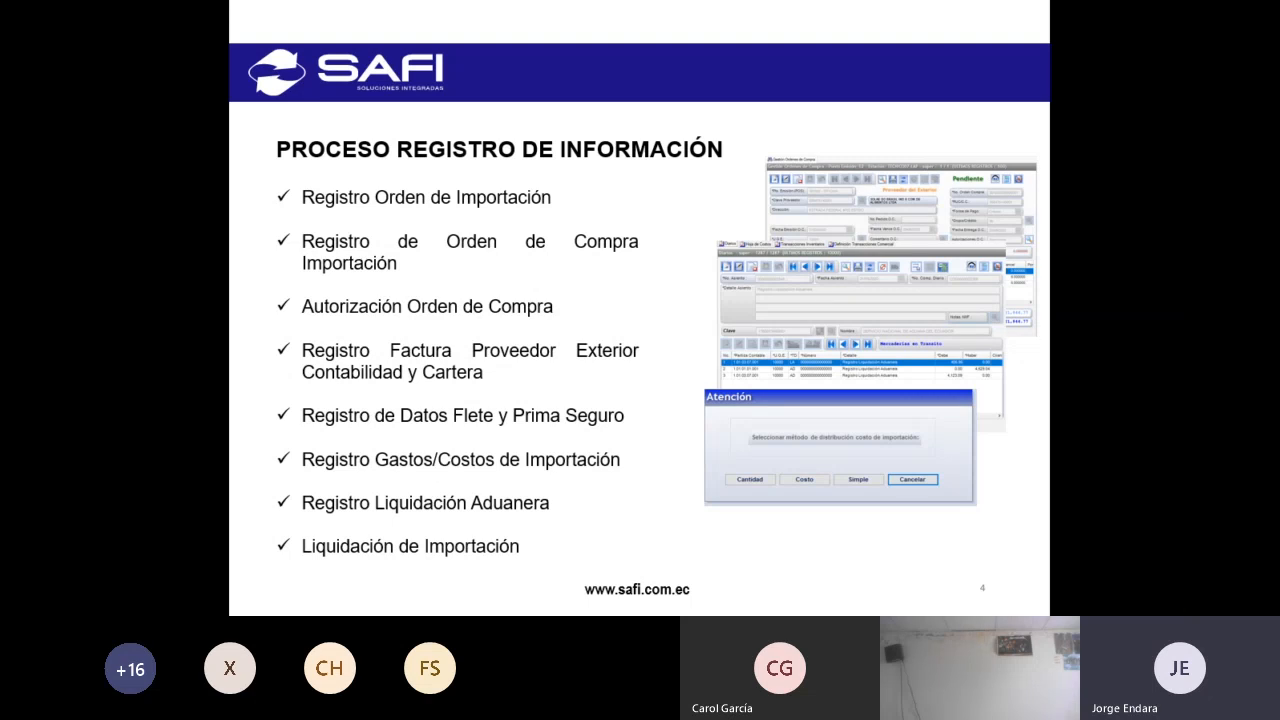
key("alt+Tab")
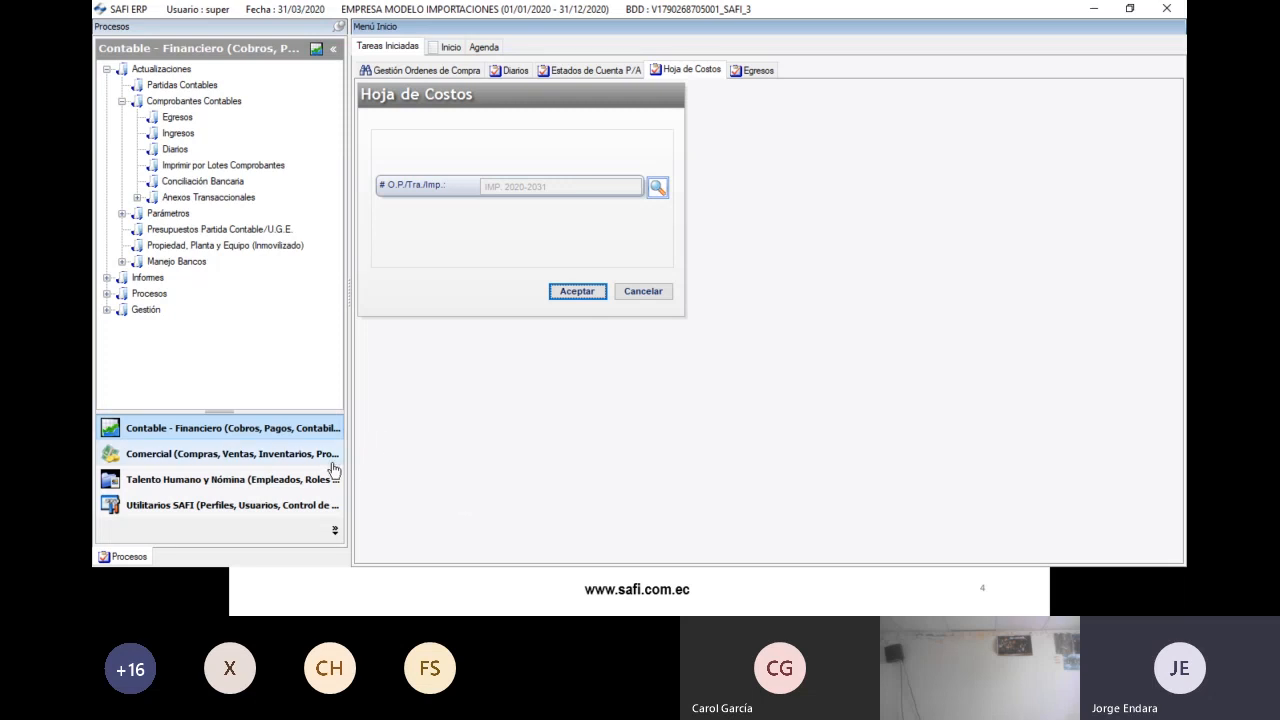
- Open the inventory transactions form from the Comercial module's Actualizaciones branch
left_click(122, 101)
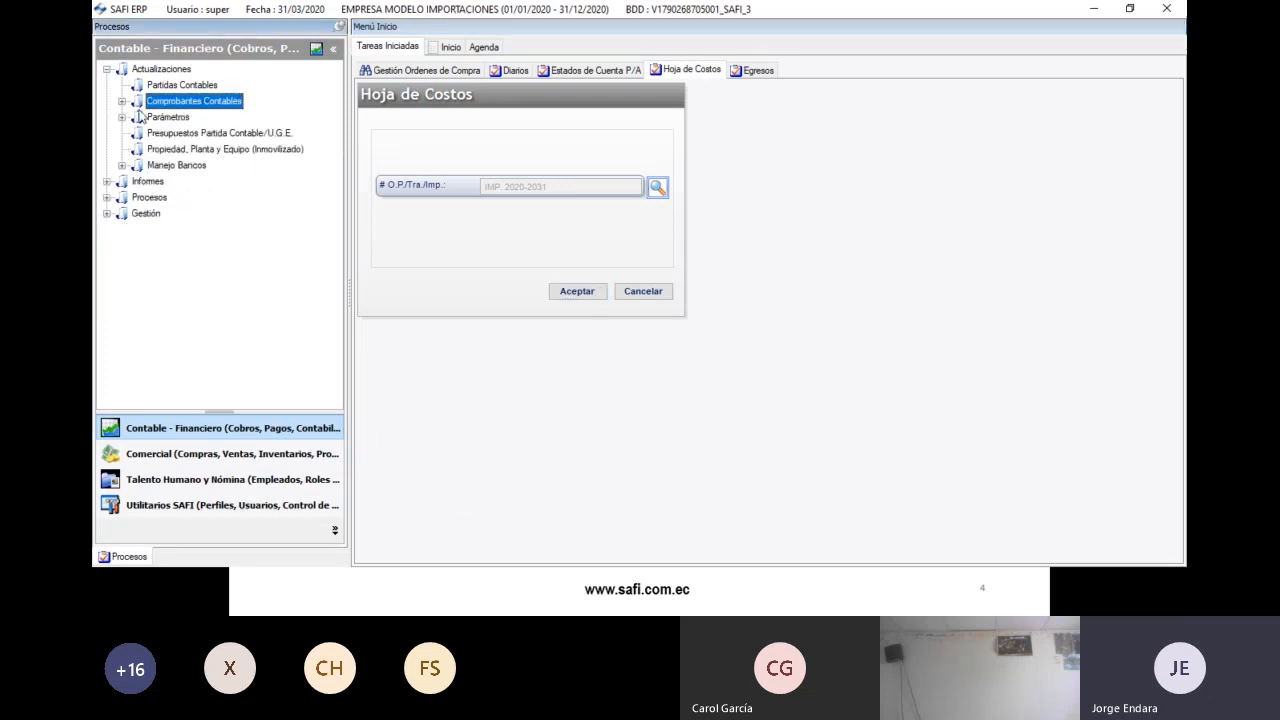
left_click(107, 68)
left_click(200, 453)
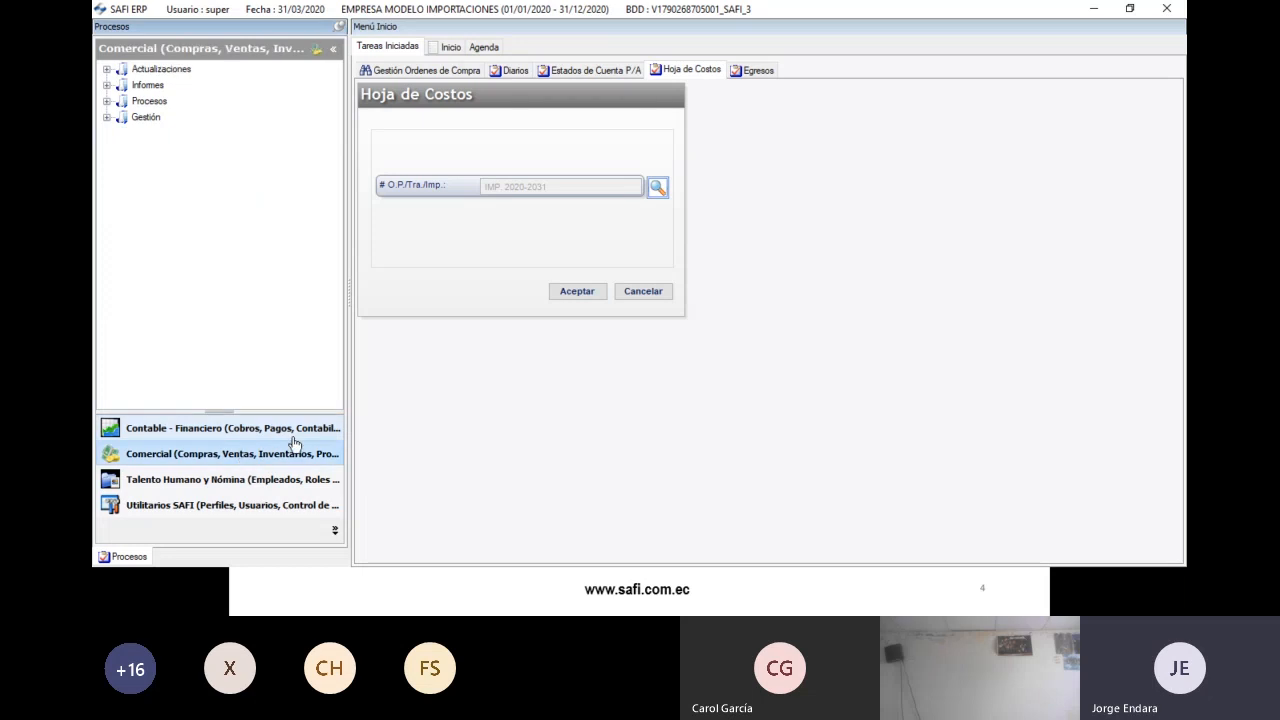
double_click(140, 72)
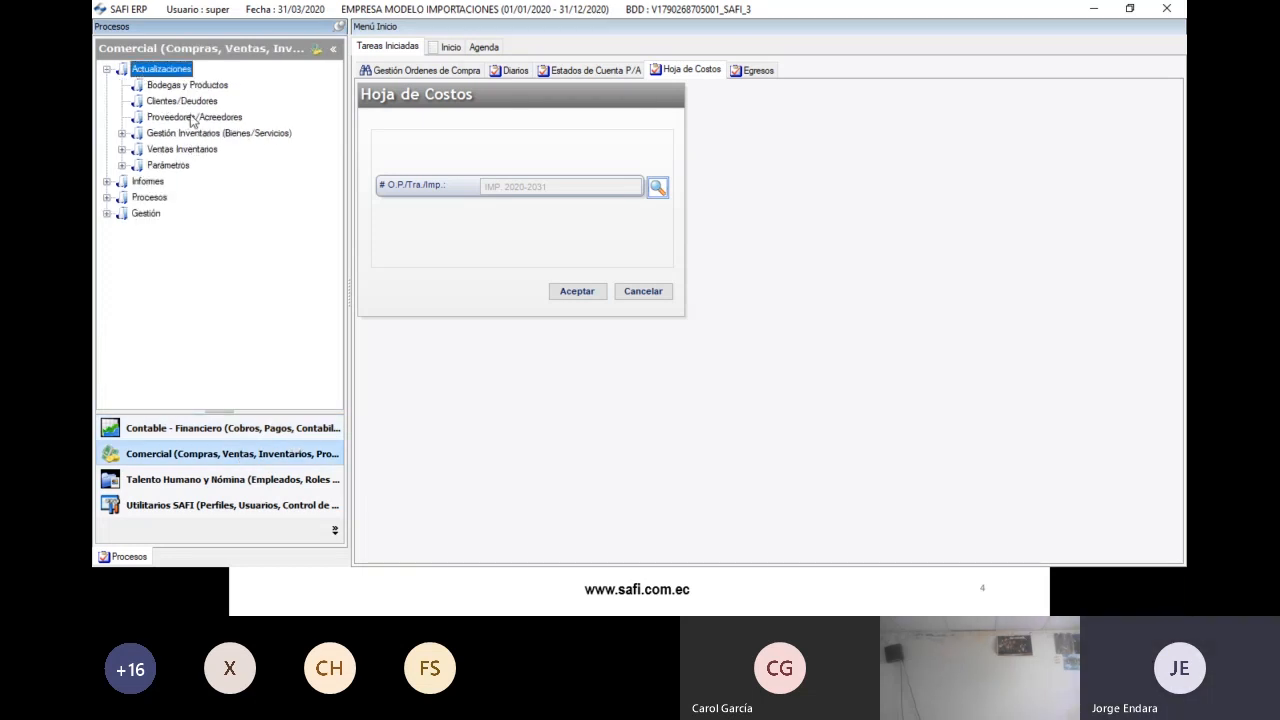
double_click(185, 136)
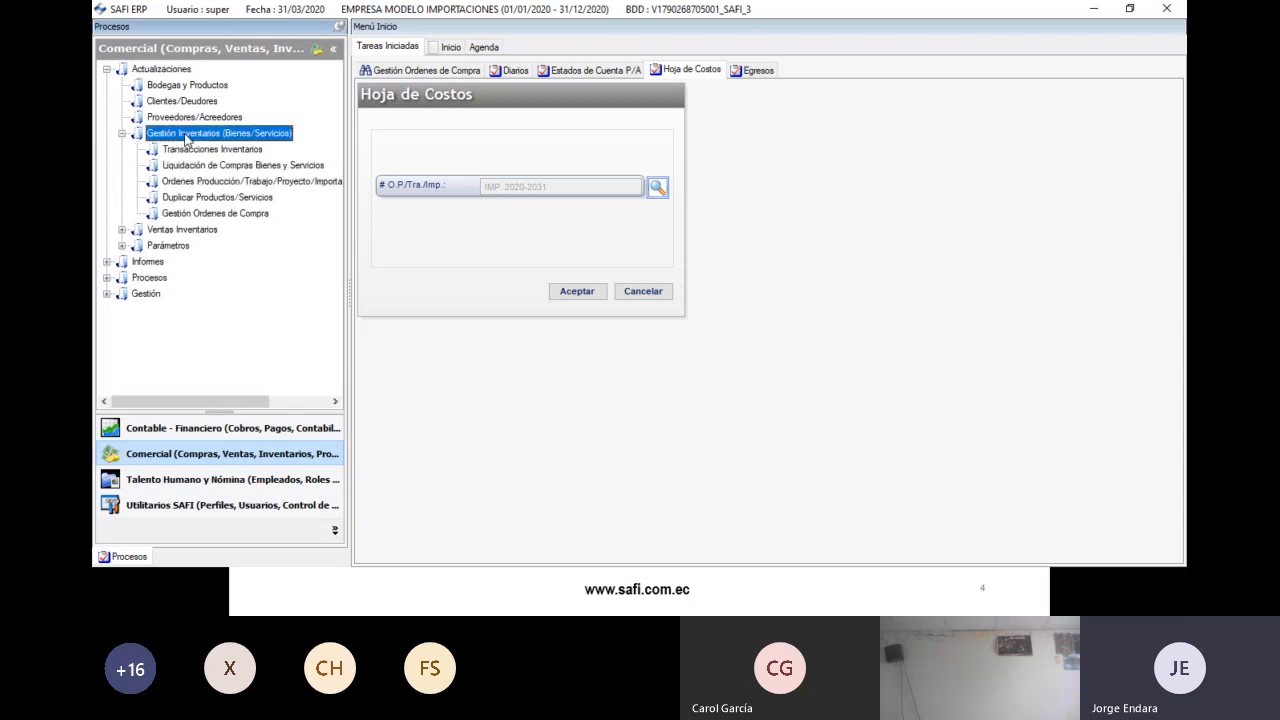
double_click(208, 150)
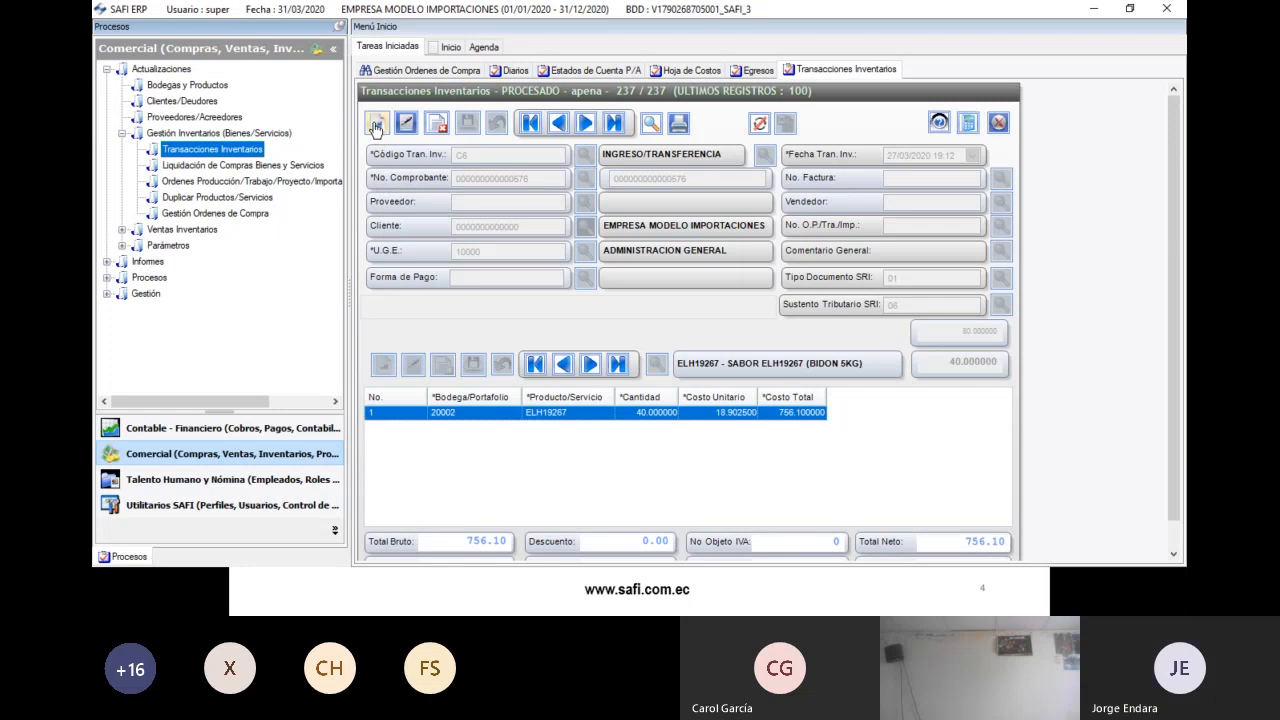
- Create a new inventory transaction of type C9 INGRESO IMPORTACION
left_click(377, 123)
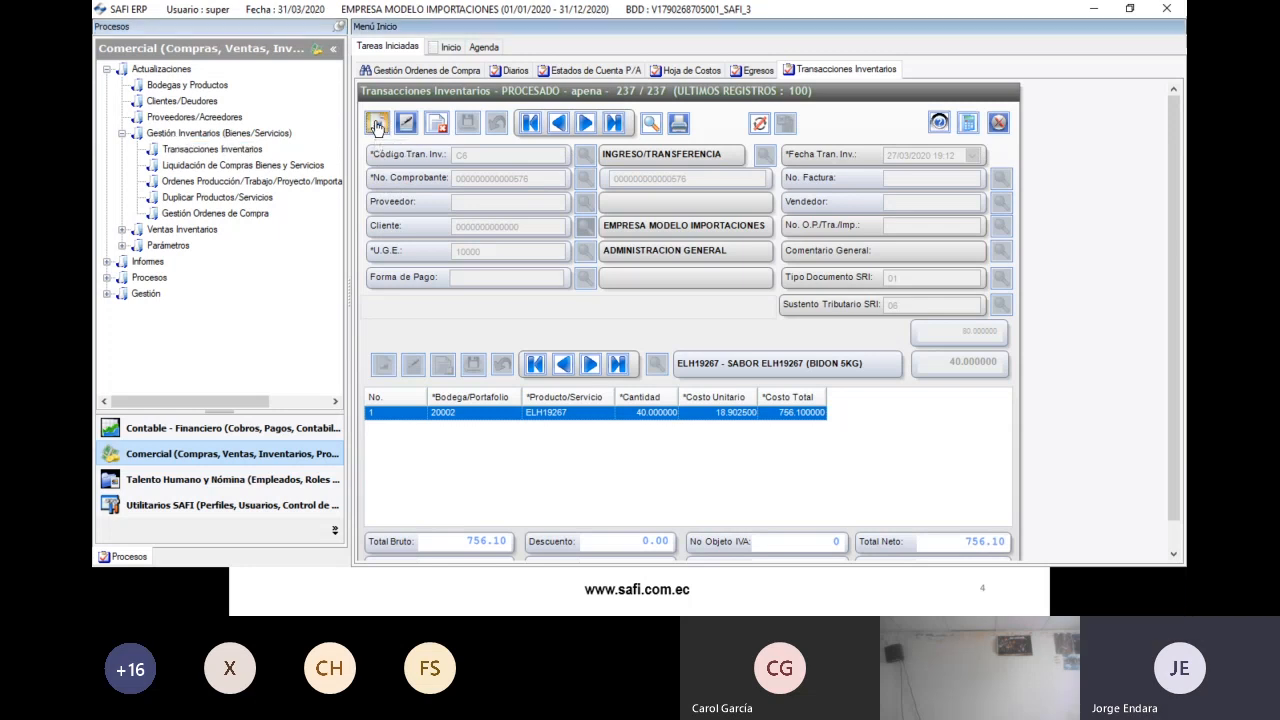
left_click(586, 158)
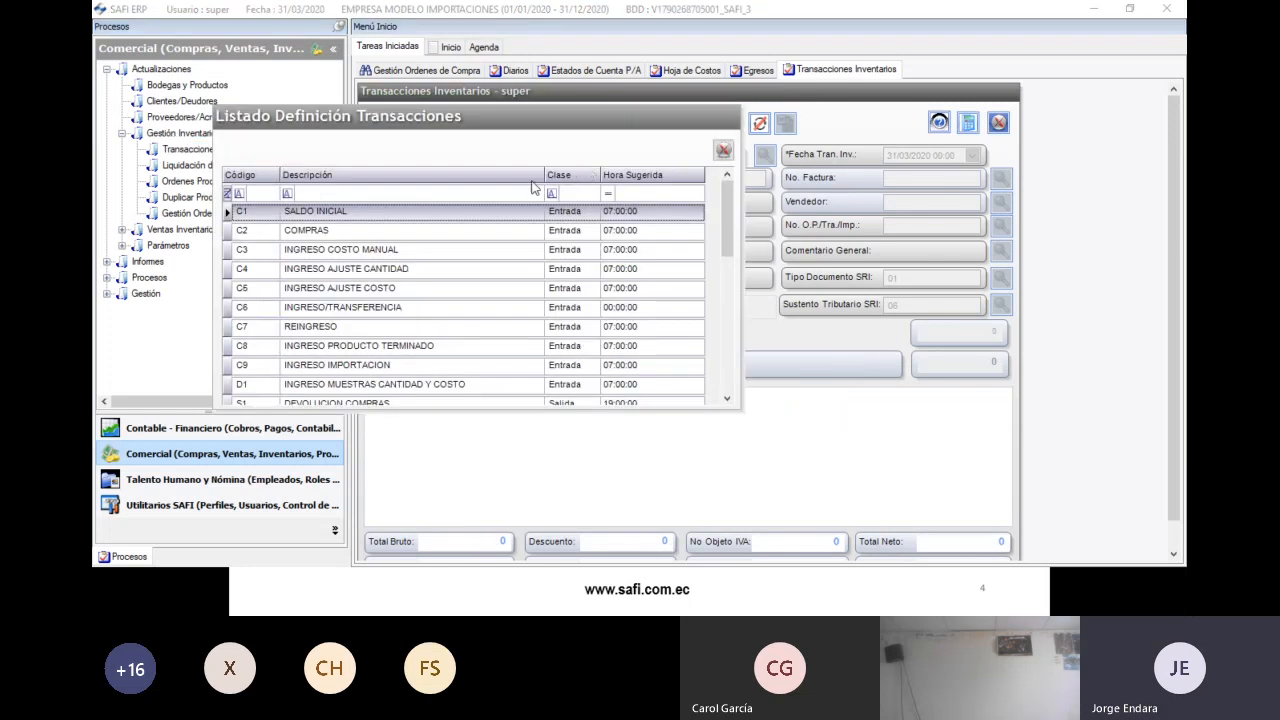
left_click(357, 366)
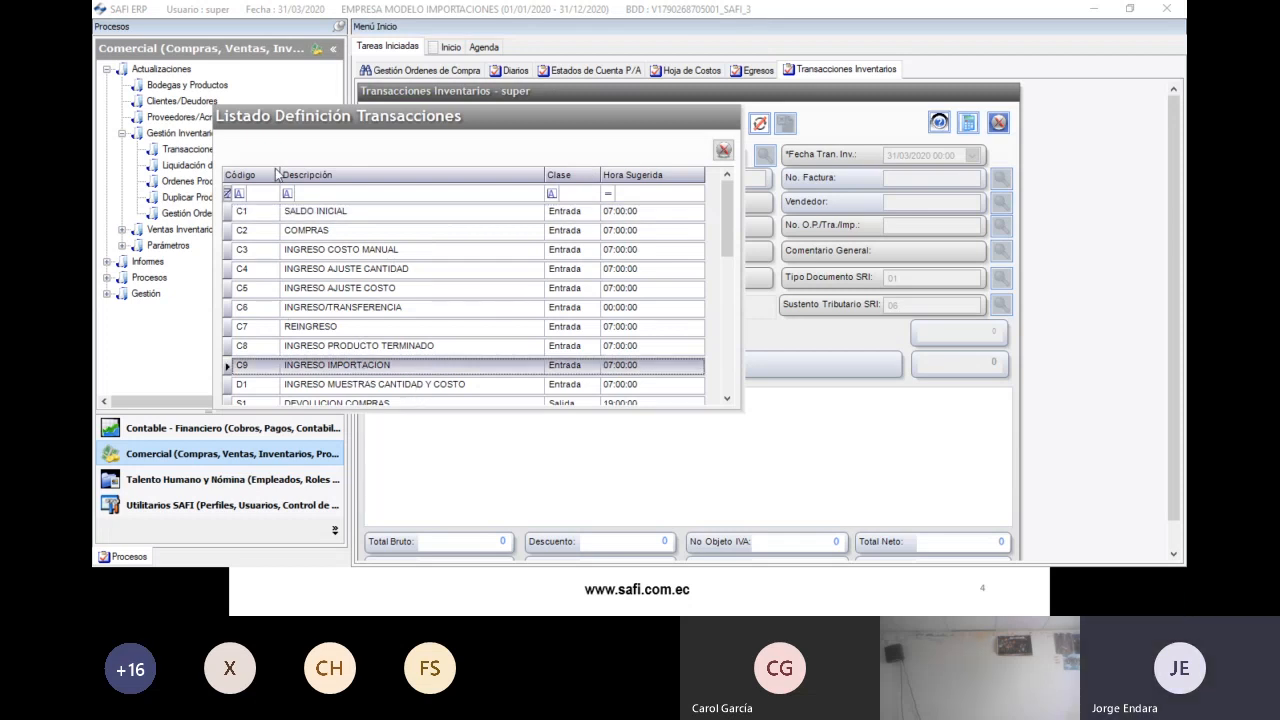
double_click(302, 369)
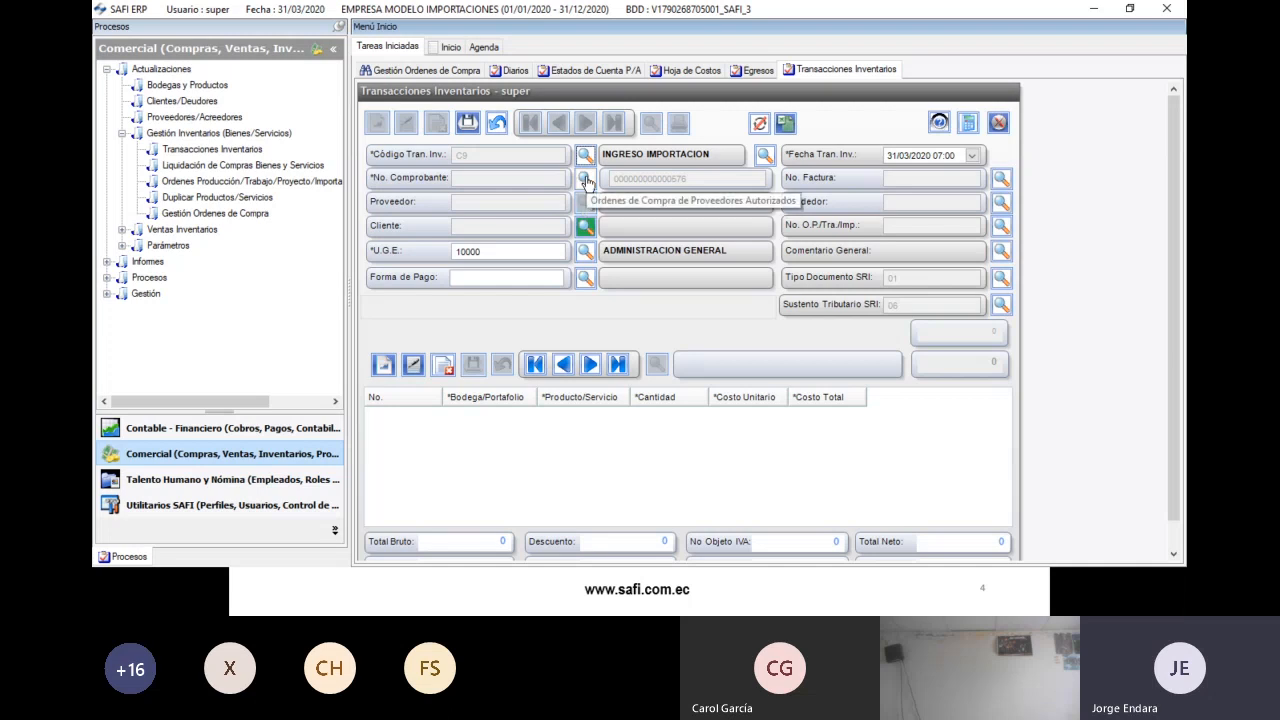
- Mark the second pending purchase order for selection, loading its three products totalling 21,844.77
left_click(586, 181)
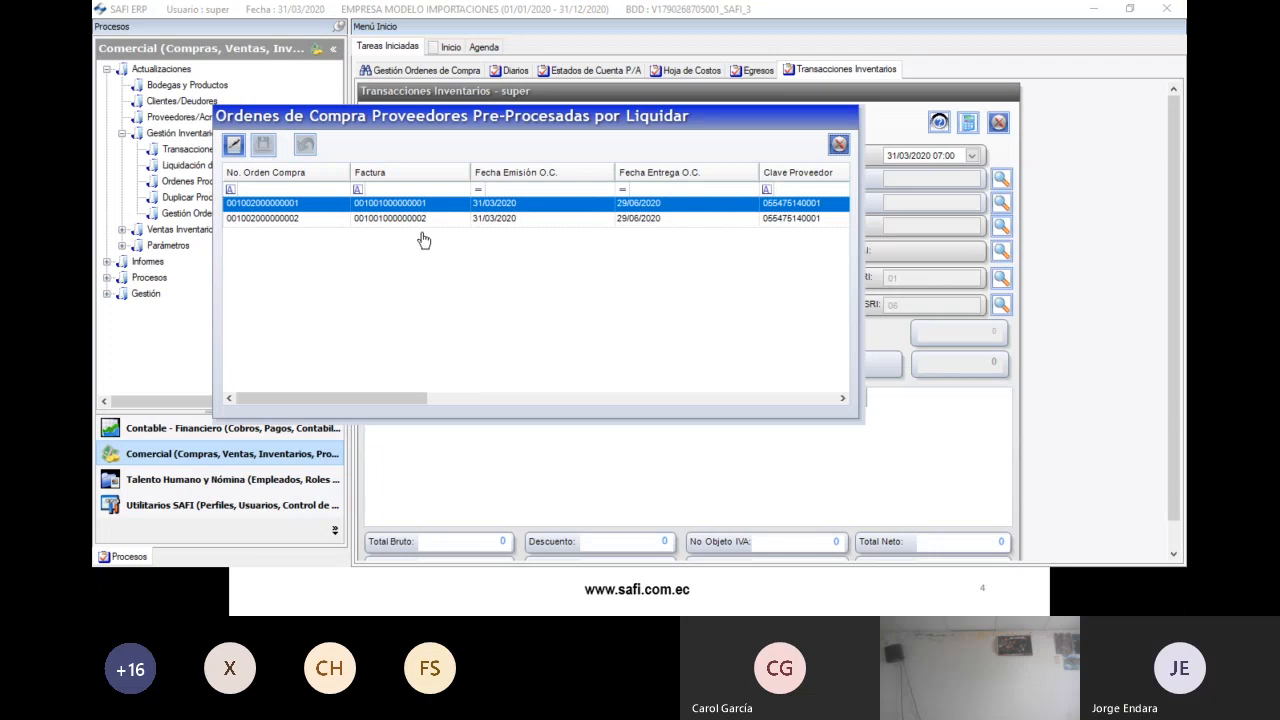
left_click(397, 222)
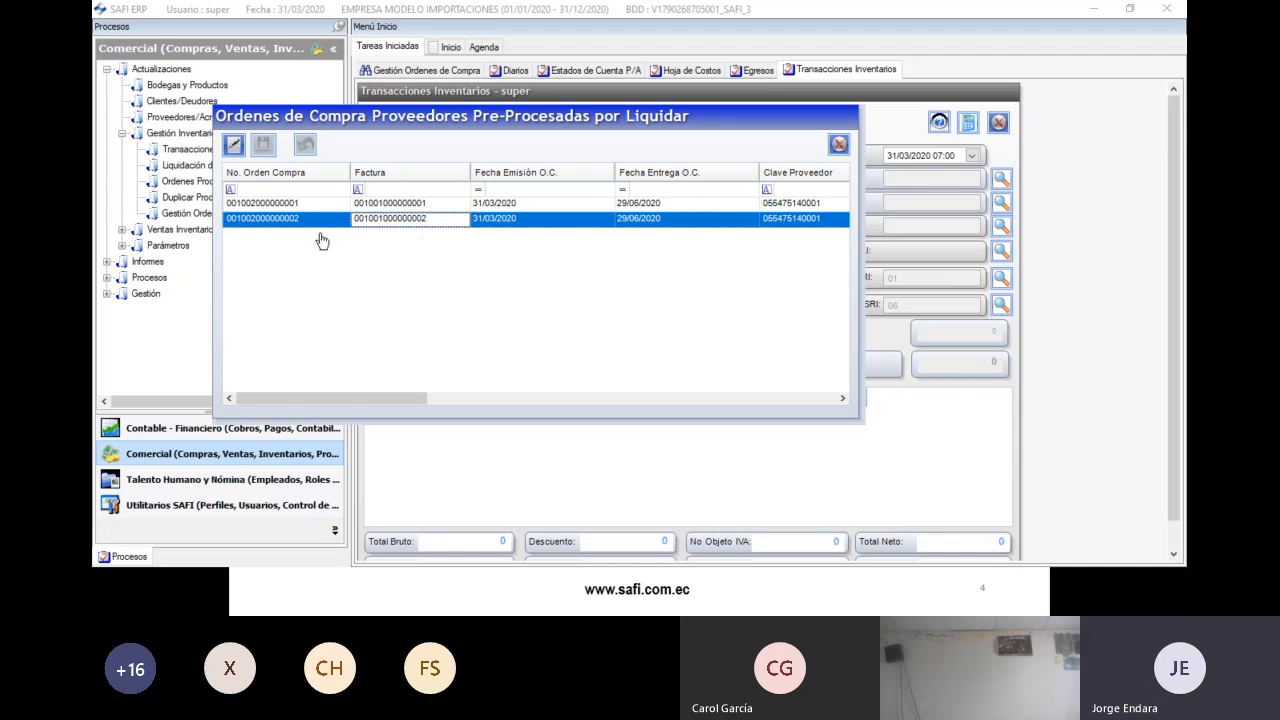
left_click(233, 145)
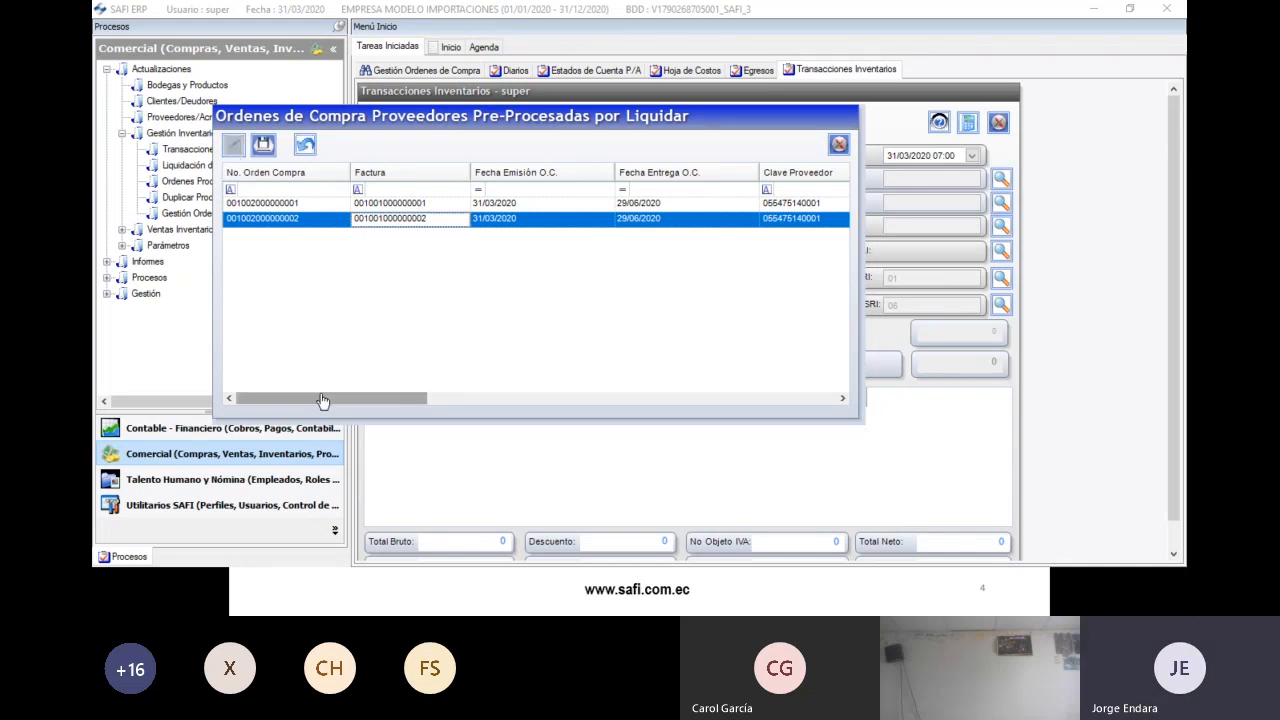
left_click_drag(322, 401, 306, 323)
left_click_drag(351, 406, 801, 399)
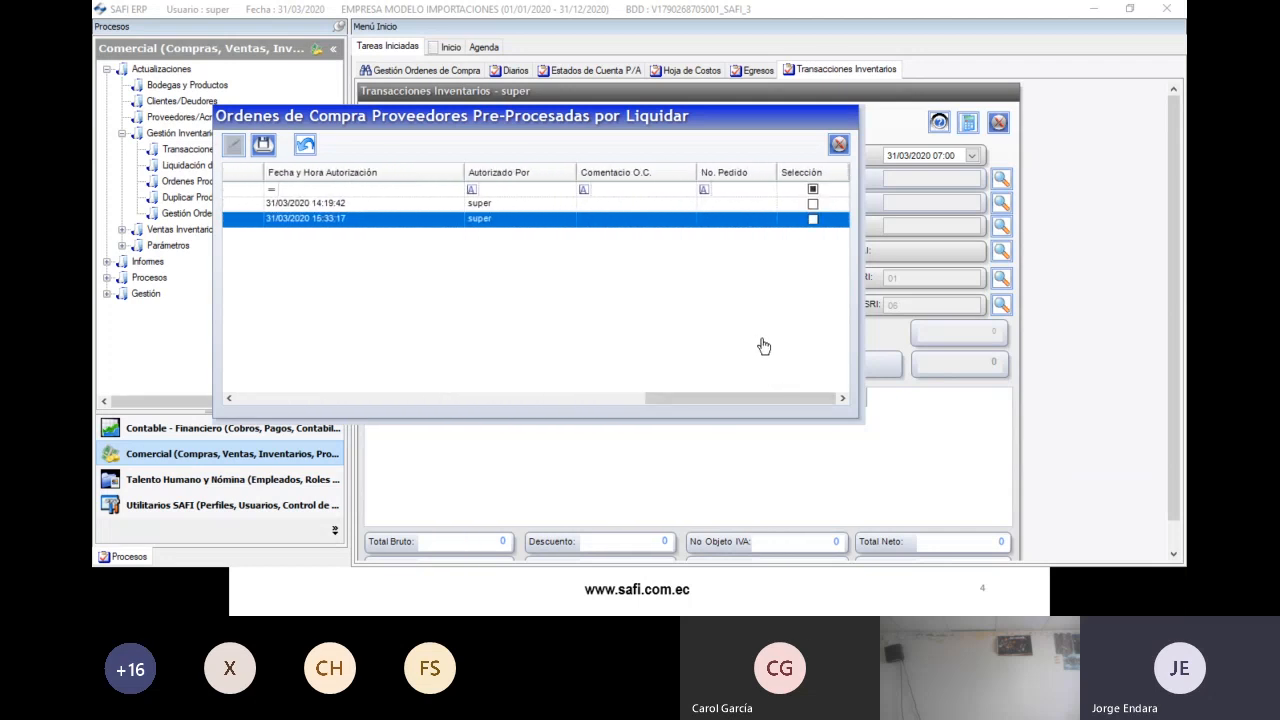
left_click(812, 219)
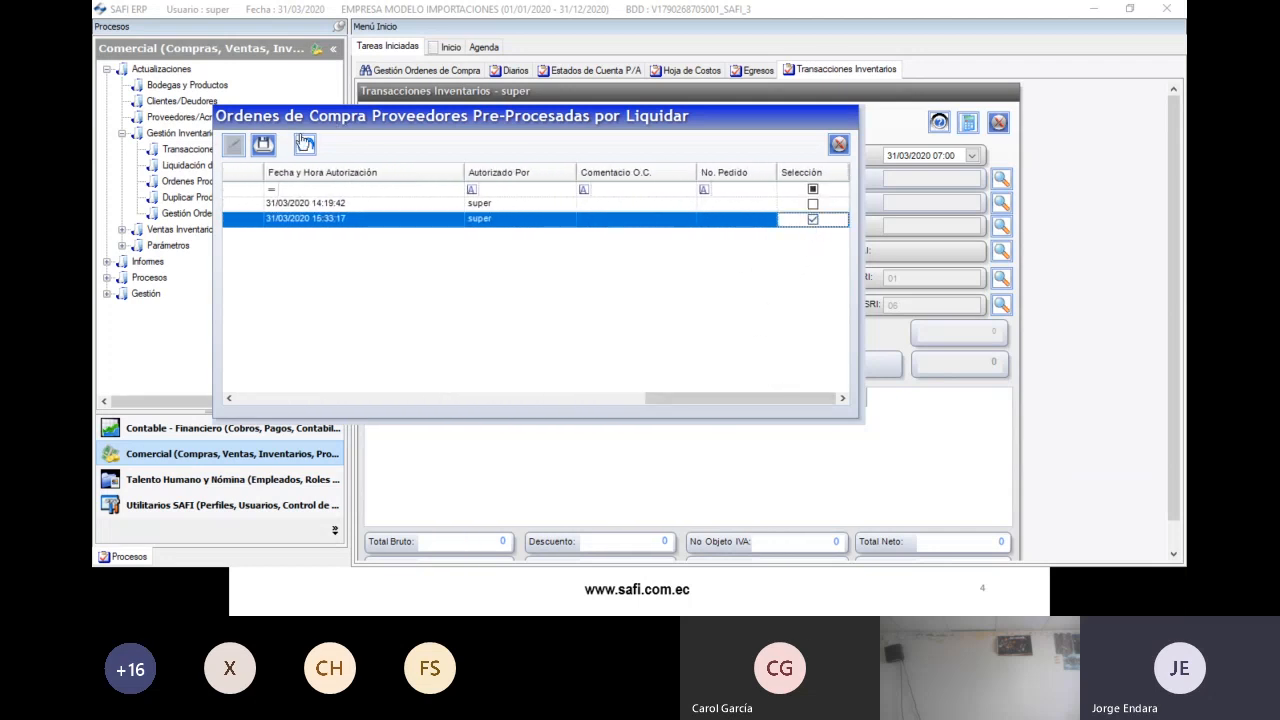
left_click(263, 144)
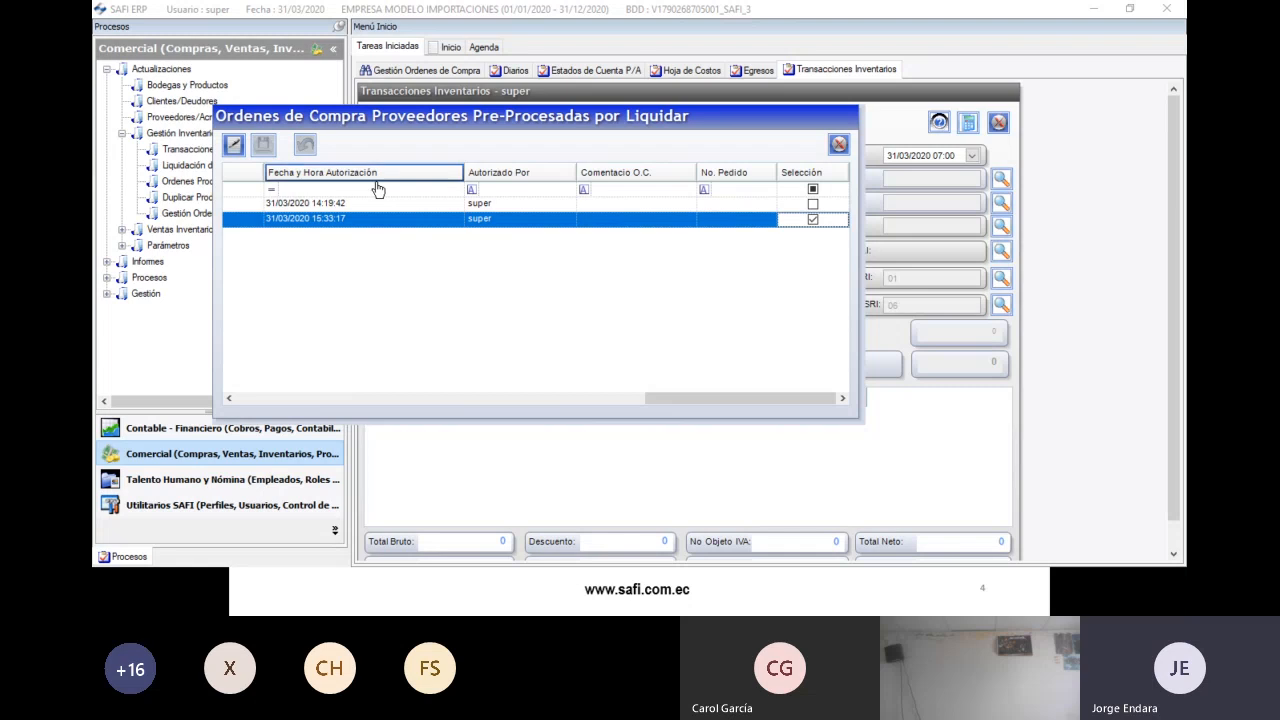
left_click(839, 147)
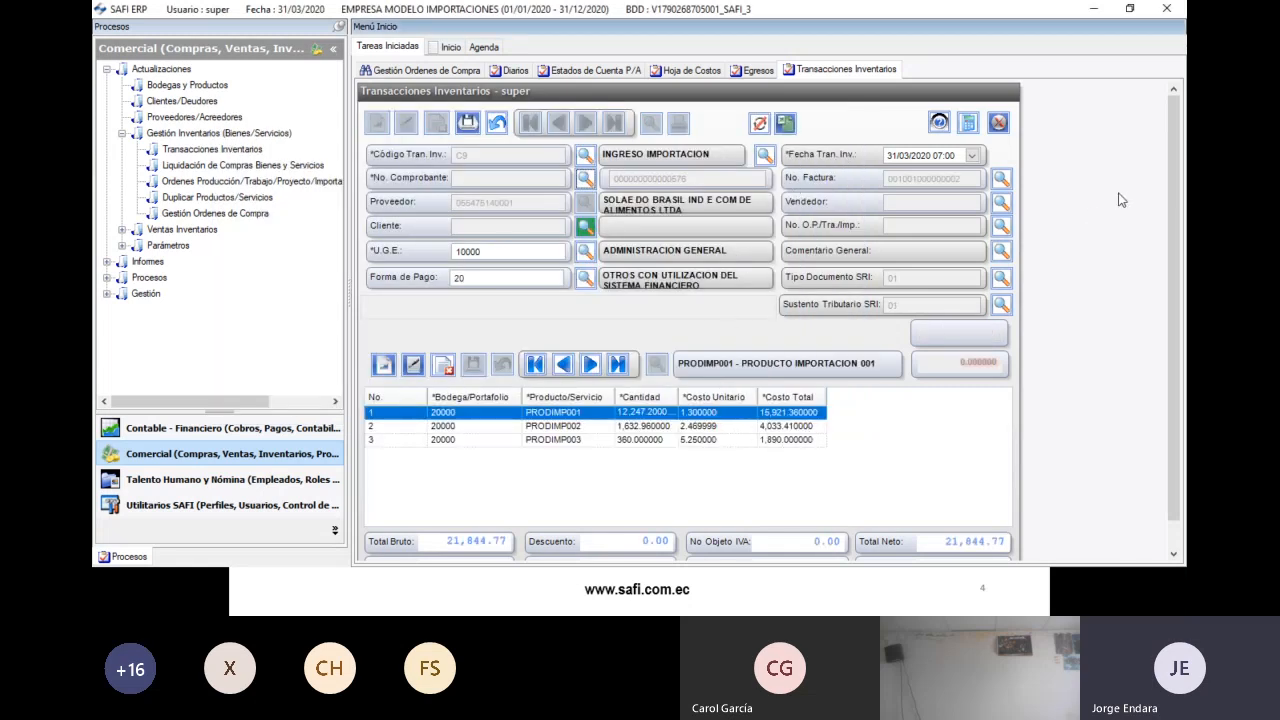
left_click_drag(1180, 178, 1174, 266)
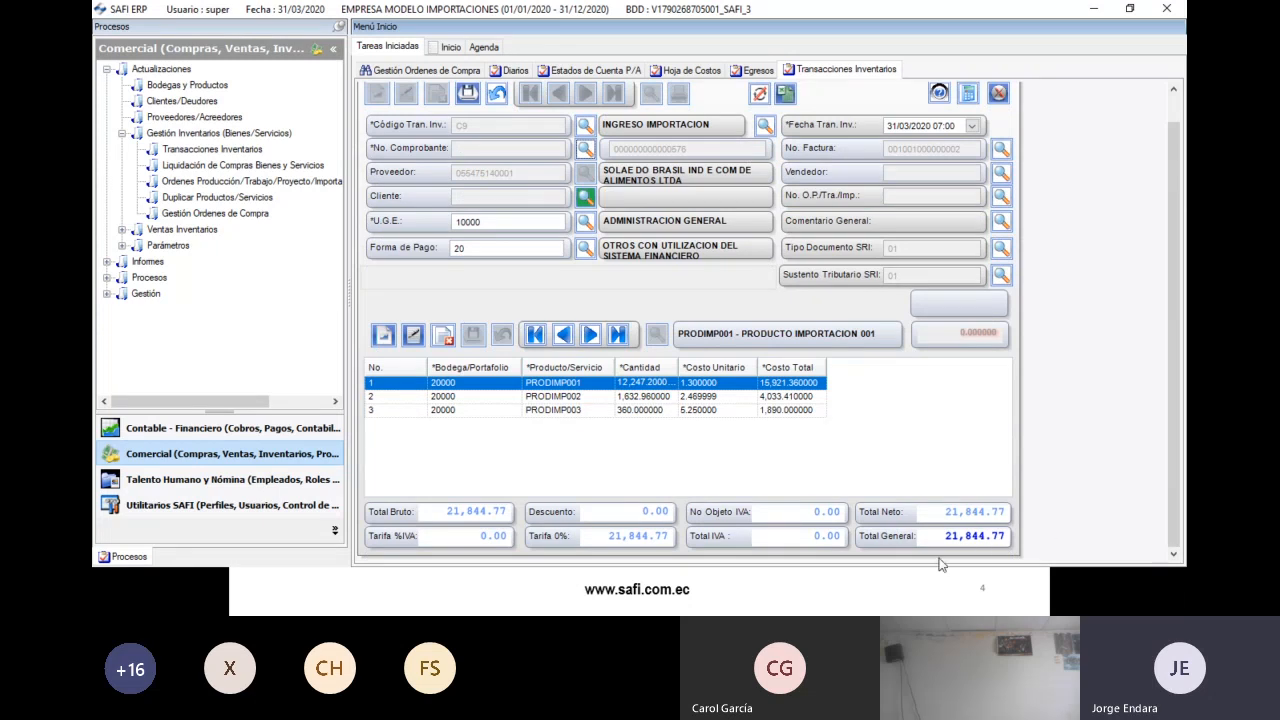
- Check the invoice total formula in Excel cell C11, then return to SAFI ERP
key("alt+Tab")
key("Tab")
key("Tab")
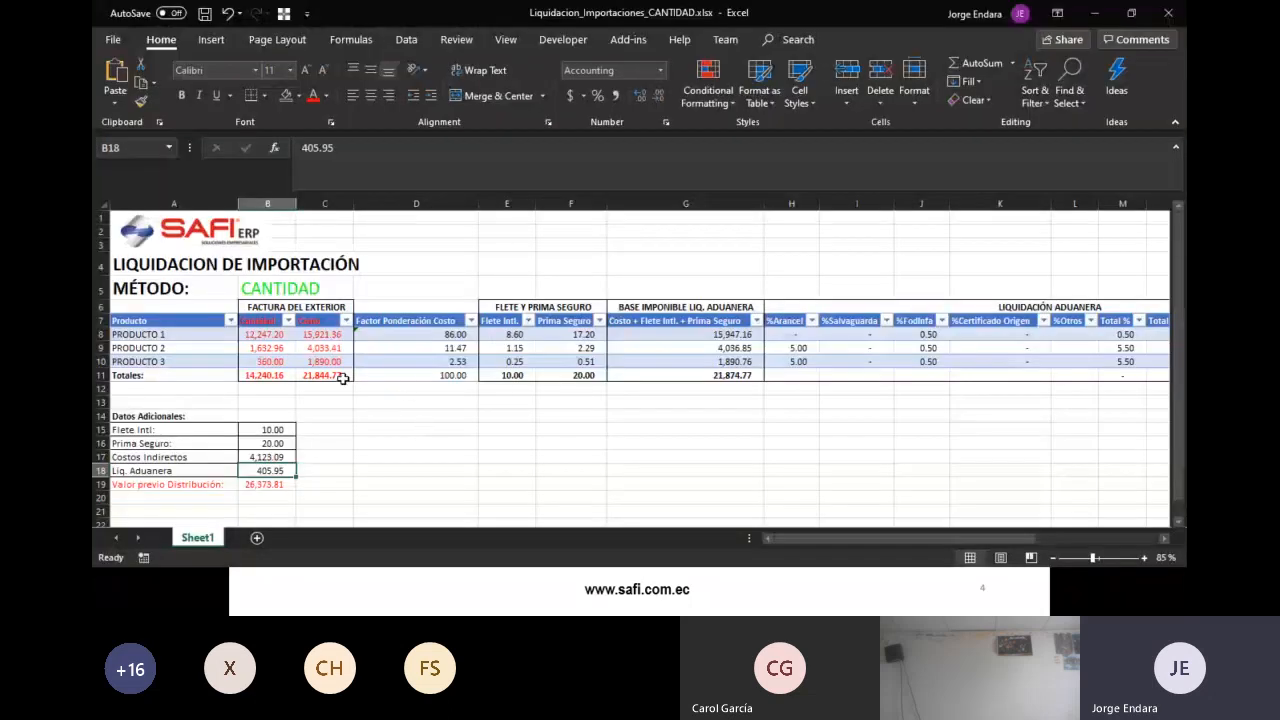
left_click(345, 376)
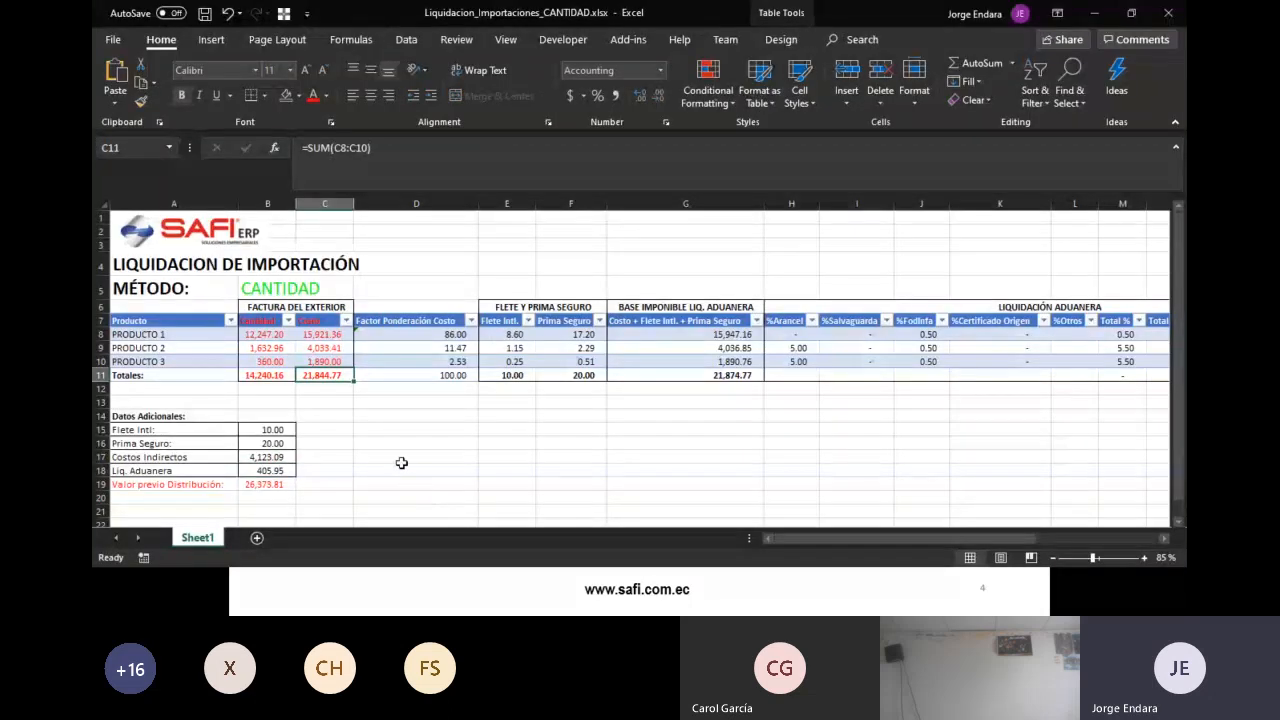
key("alt+Tab")
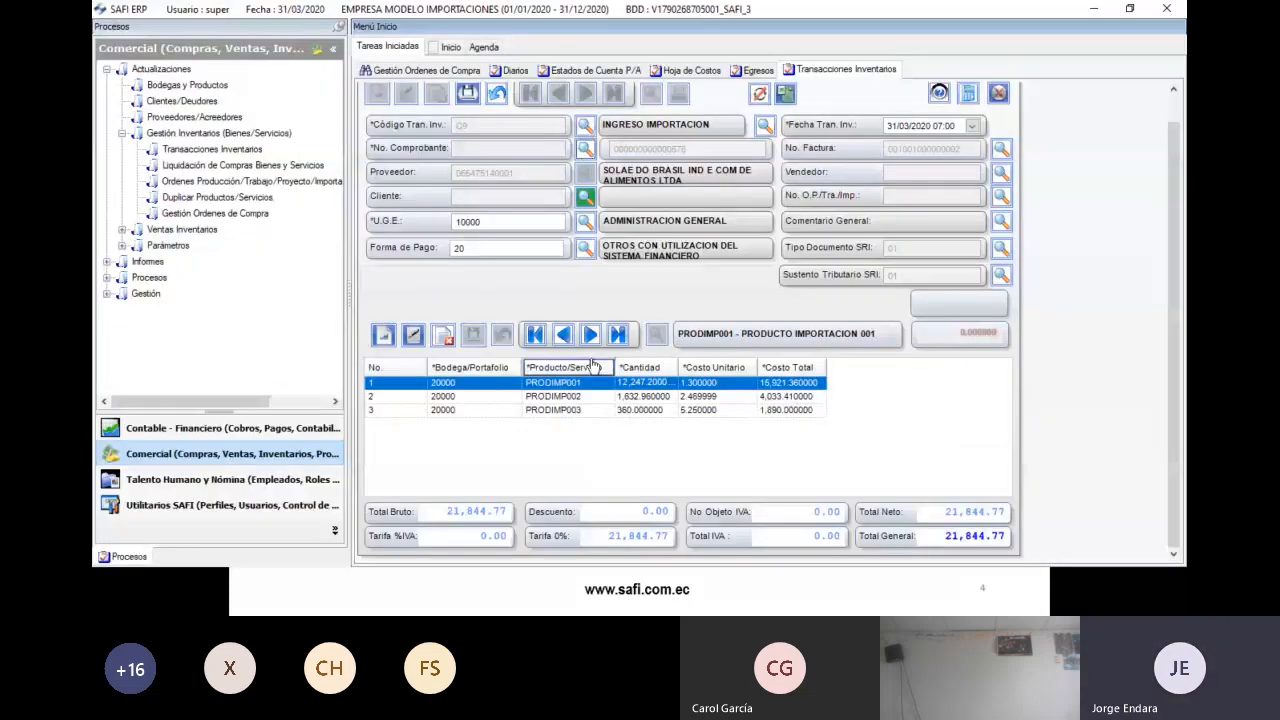
- Link import order IMP. 2020-2031 to the entry and, at the distribution-method prompt, switch to Excel
left_click(1001, 195)
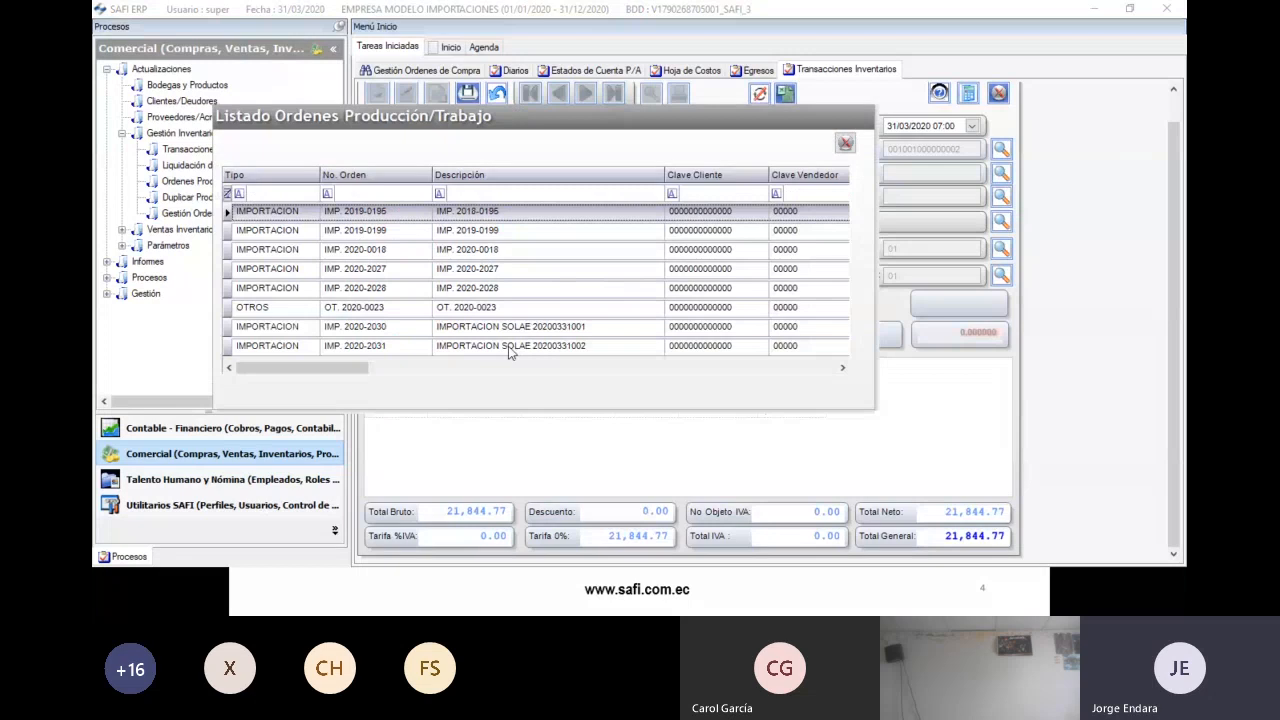
left_click(512, 348)
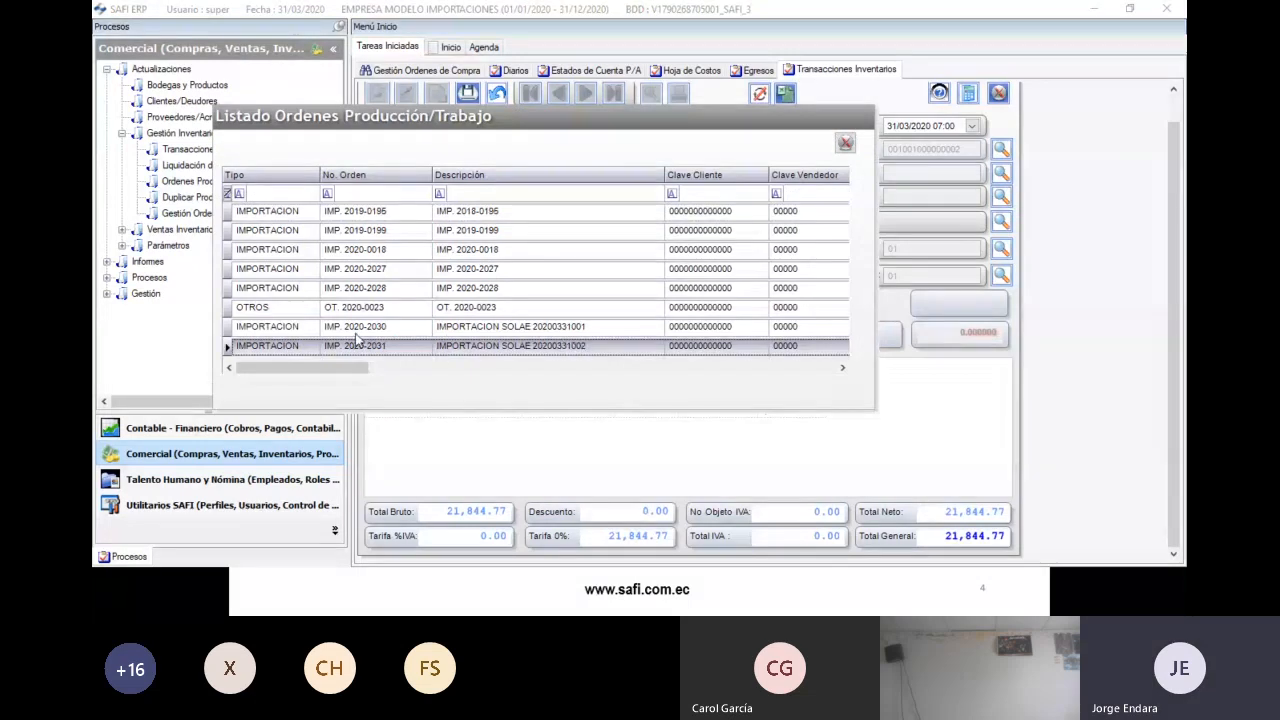
double_click(482, 352)
left_click_drag(466, 128, 530, 150)
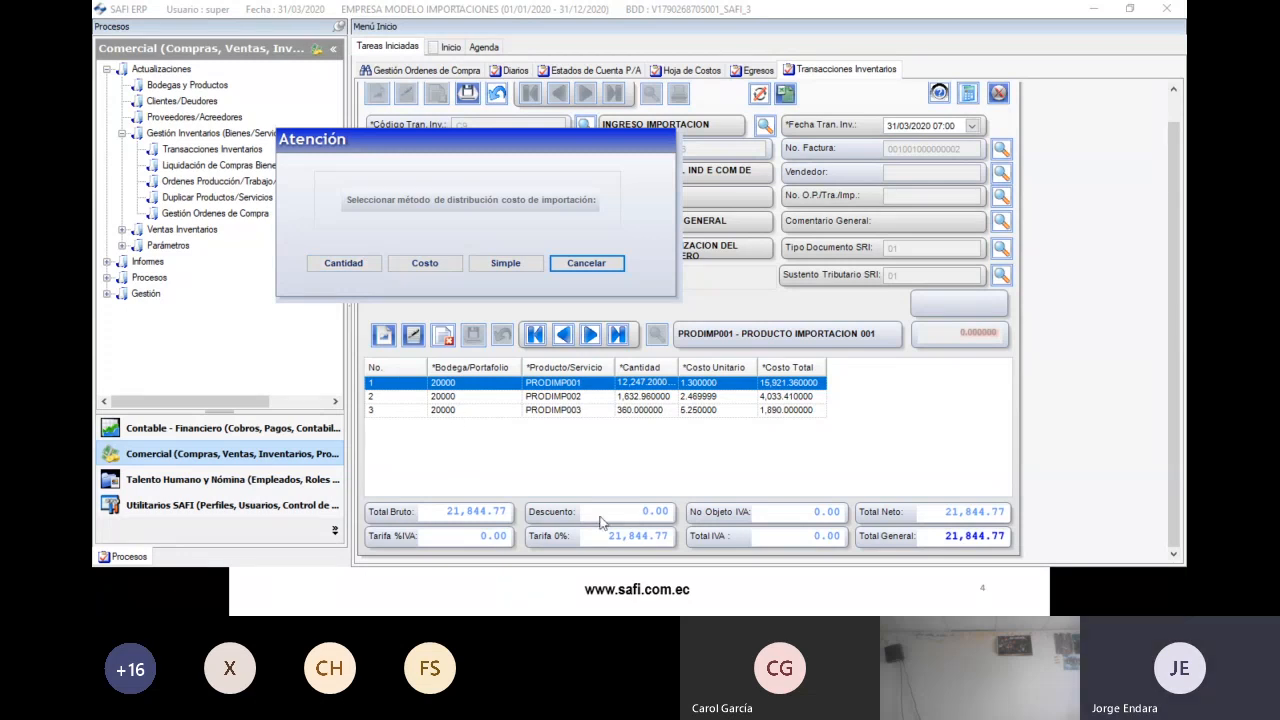
key("alt+Tab")
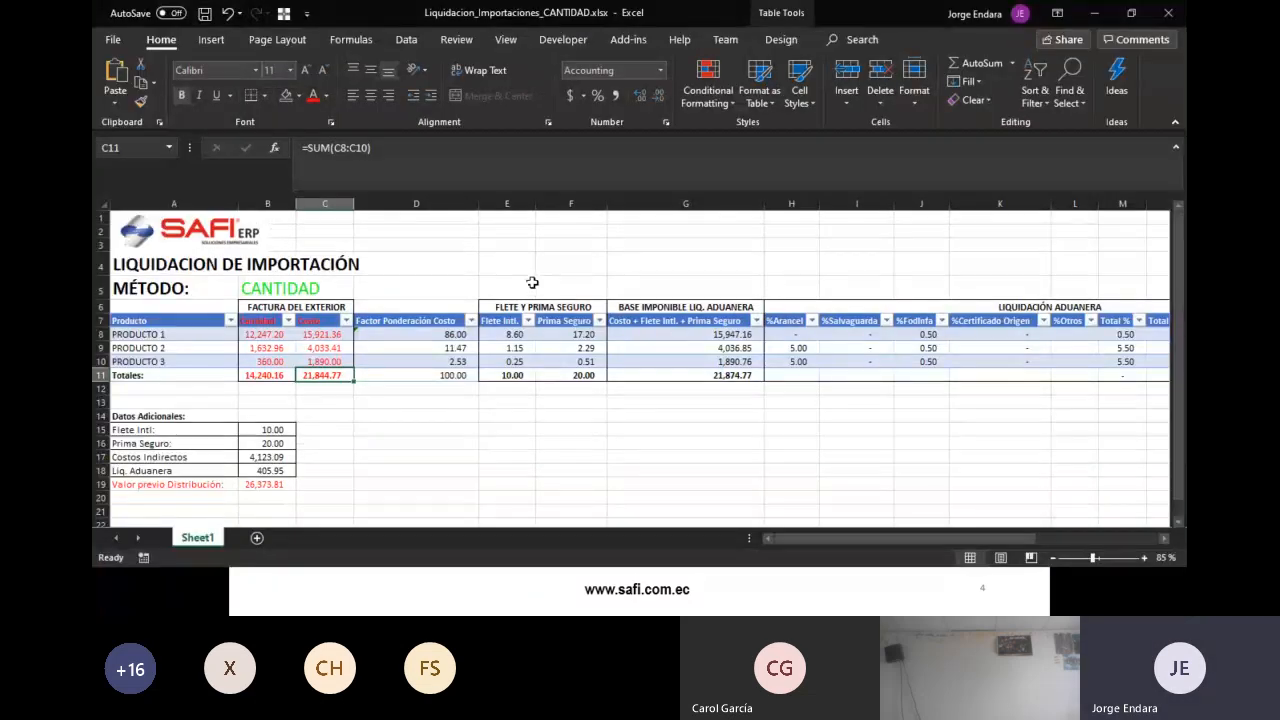
- Inspect the D8 weighting formula and the sum of the factors in D8:D11
left_click(452, 333)
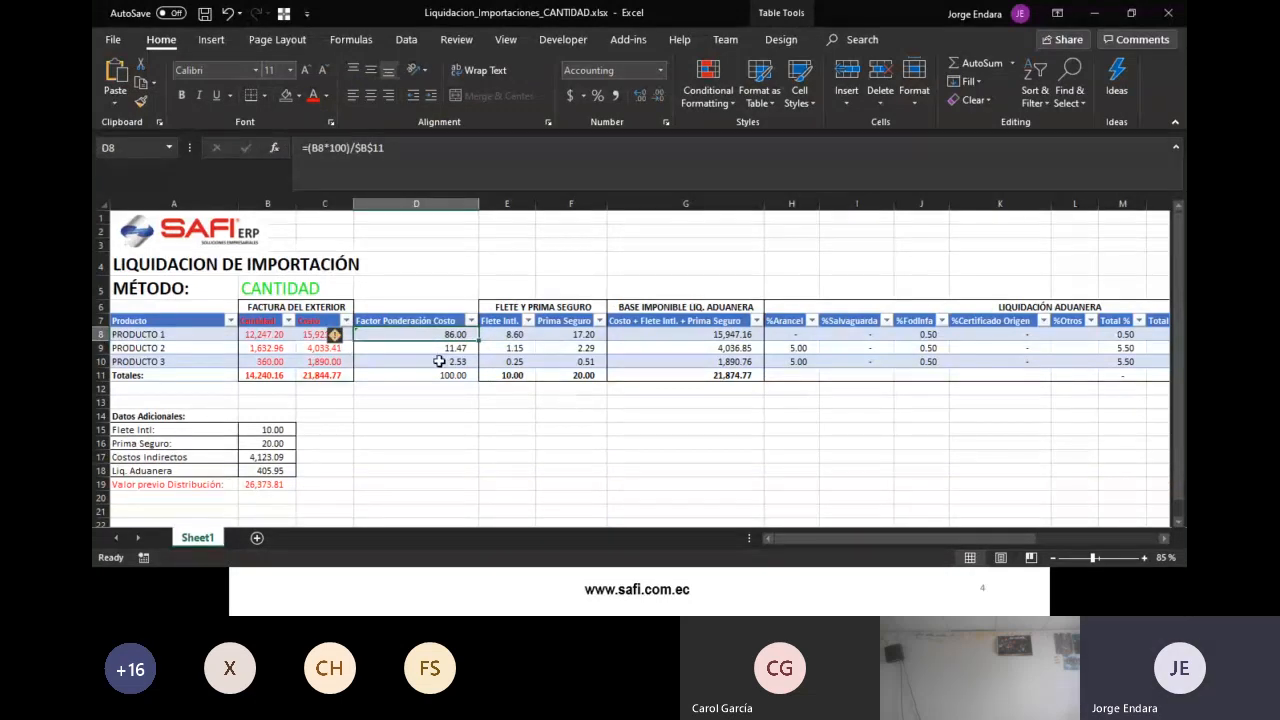
left_click(393, 403)
left_click_drag(434, 335, 440, 375)
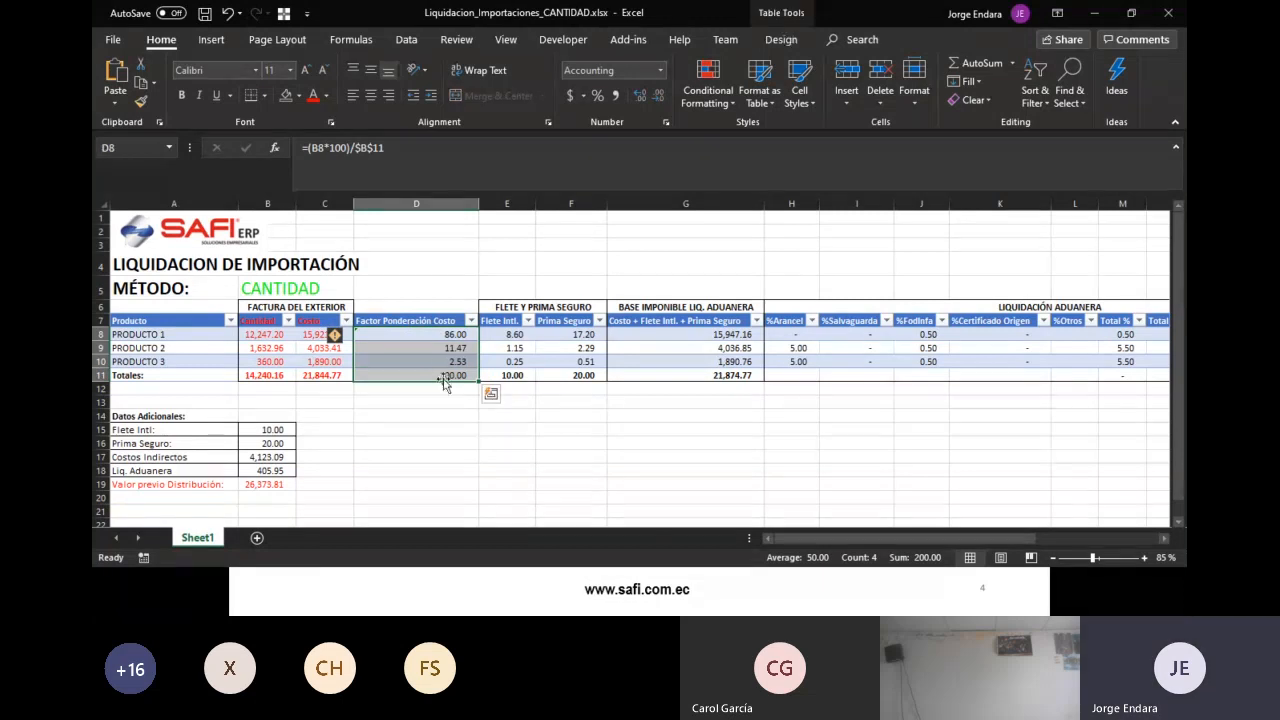
left_click(450, 389)
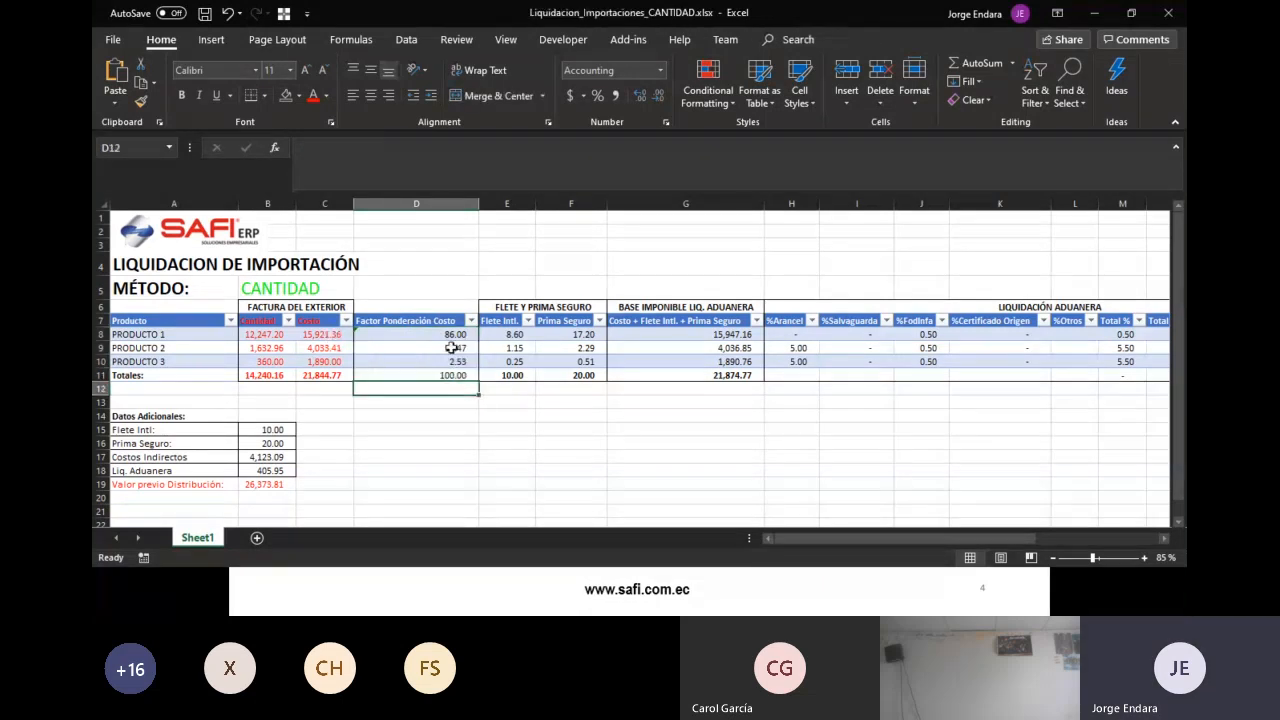
left_click_drag(449, 337, 452, 376)
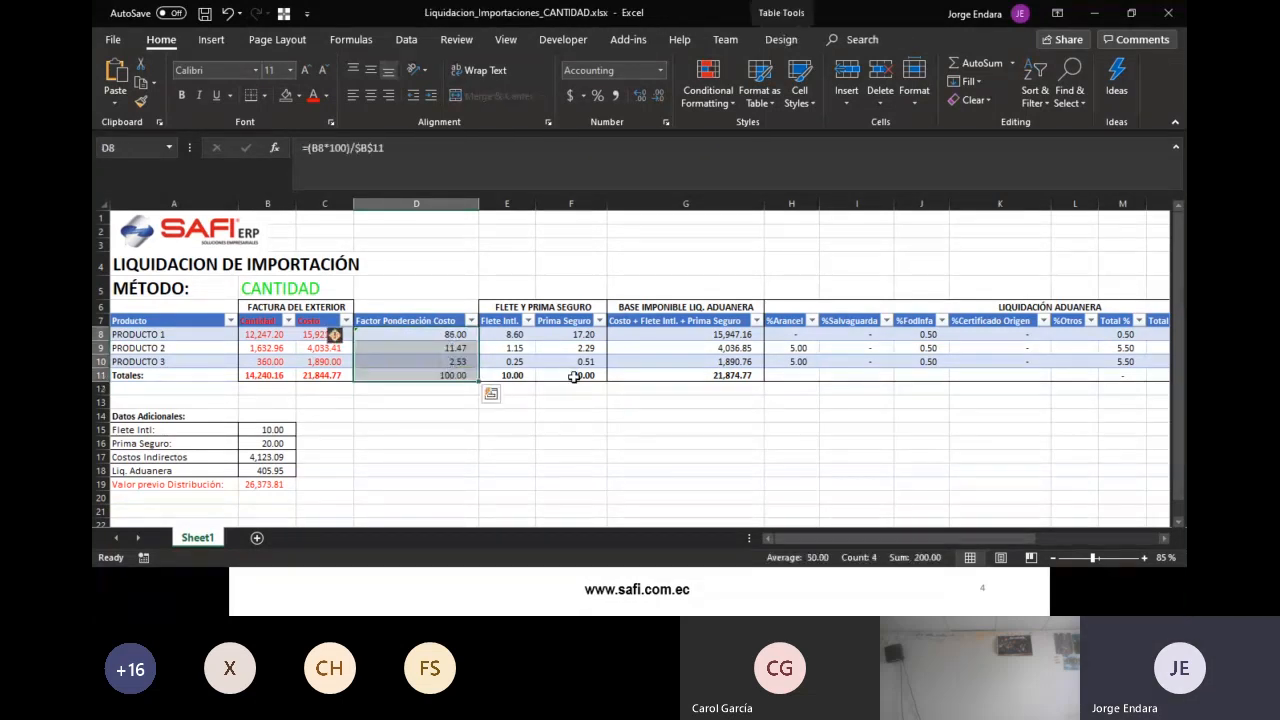
- Rename the D7 header from Costo to 'Factor Ponderación Cantidad'
left_click(445, 322)
left_click(399, 147)
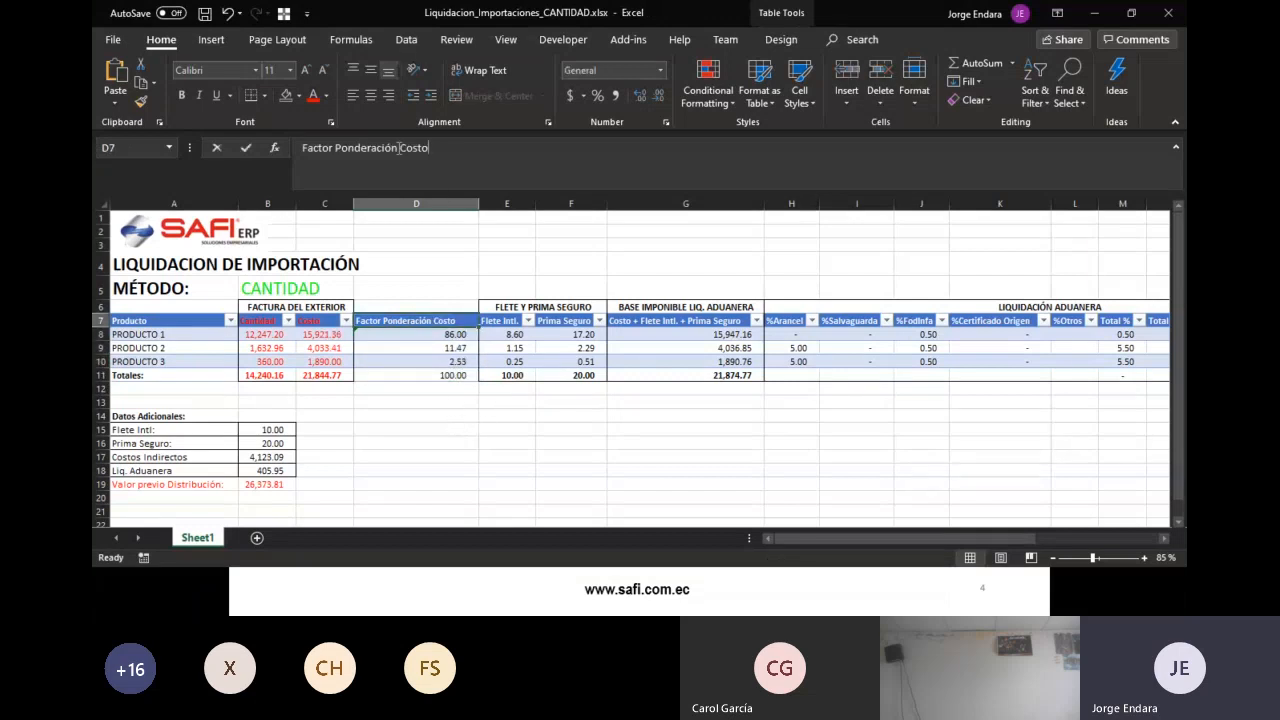
double_click(399, 147)
type("Cantidad")
key("Return")
key("Up")
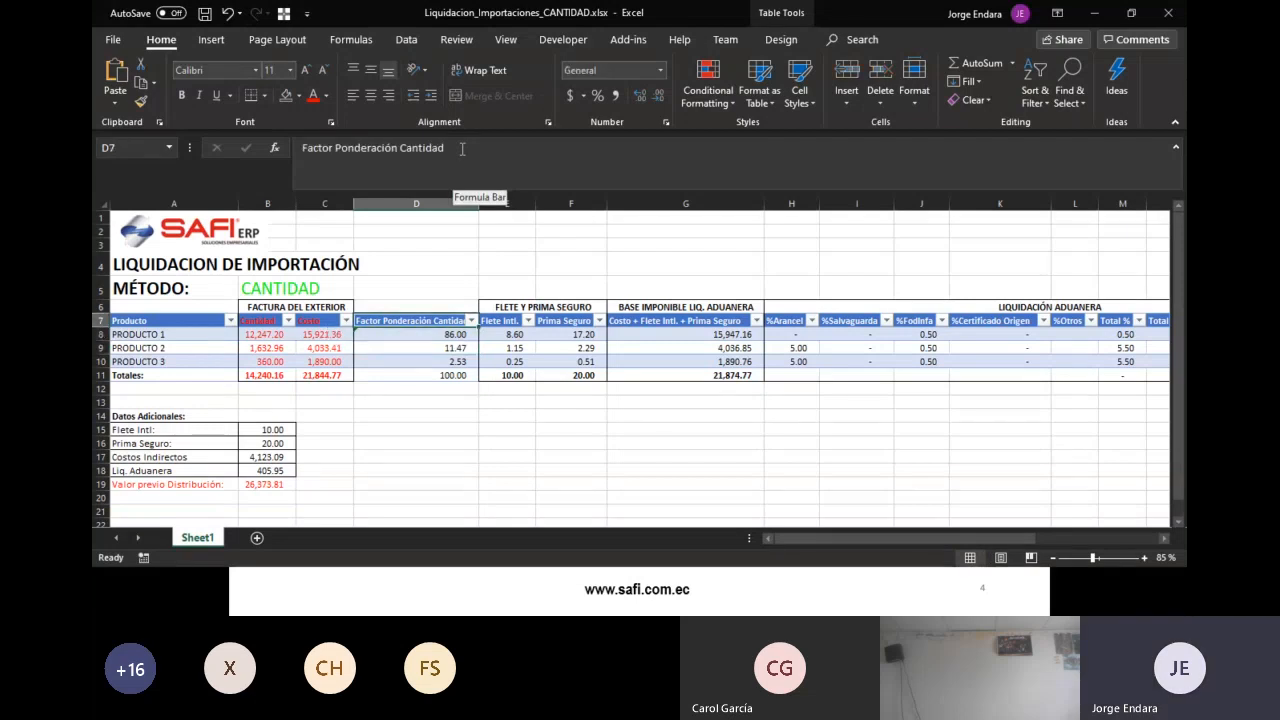
- Select the weighting block D6:D11, then return to the SAFI ERP distribution prompt
left_click_drag(432, 375, 437, 320)
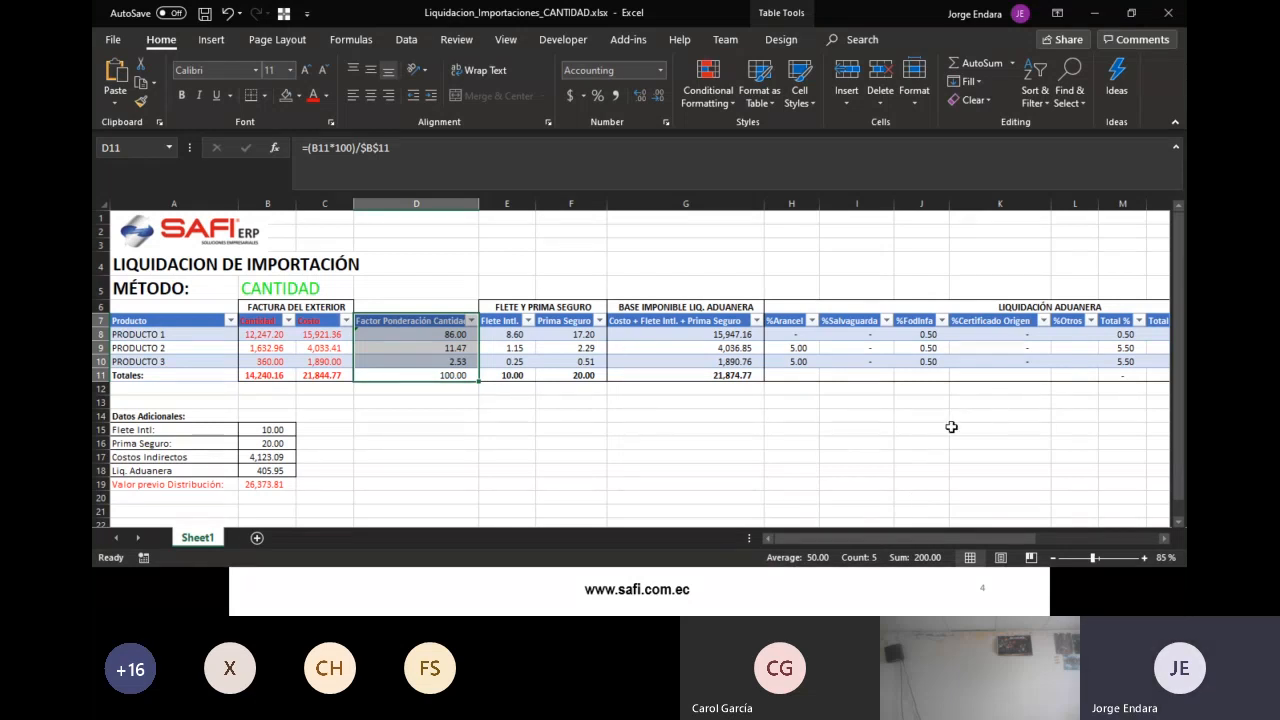
left_click(855, 428)
left_click_drag(416, 307, 450, 378)
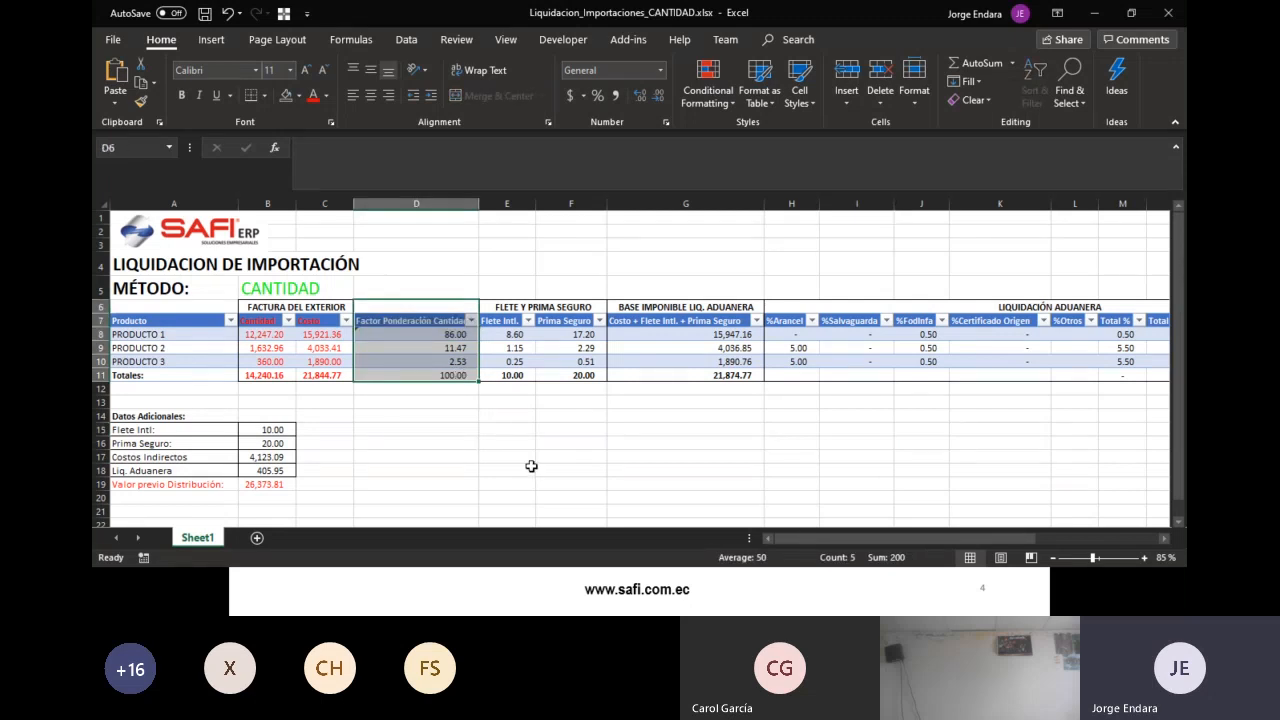
key("alt+Tab")
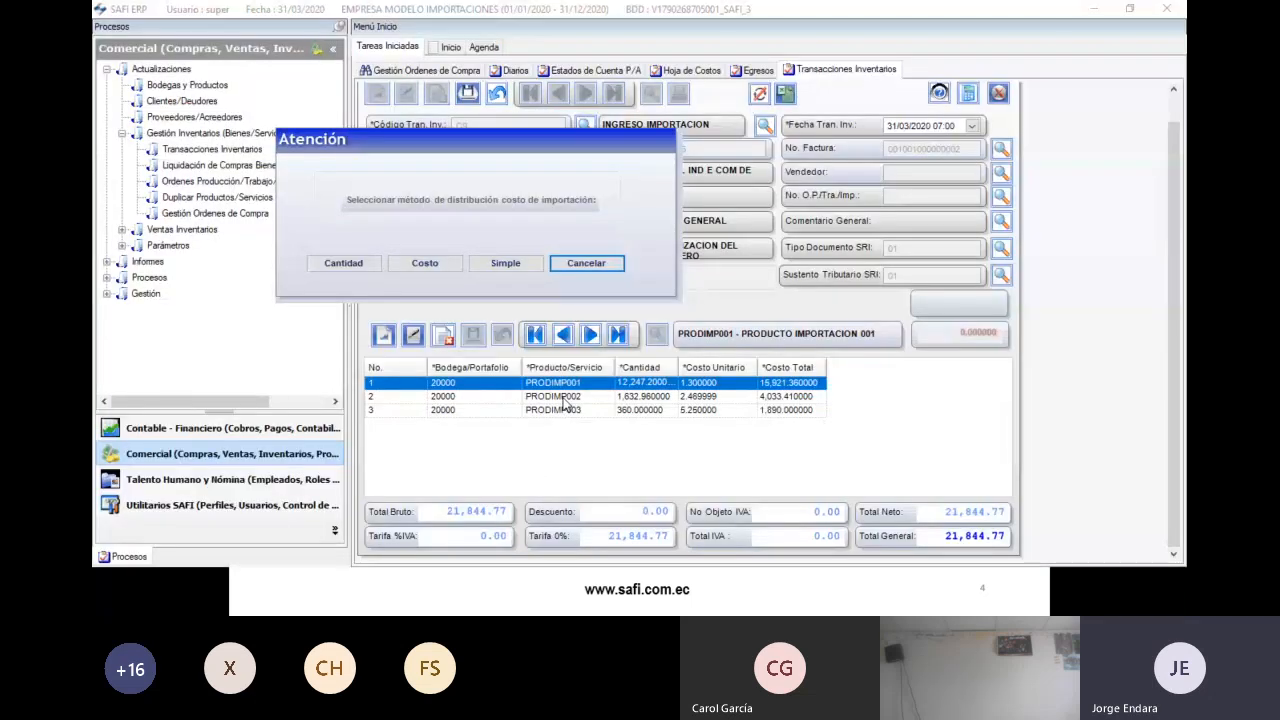
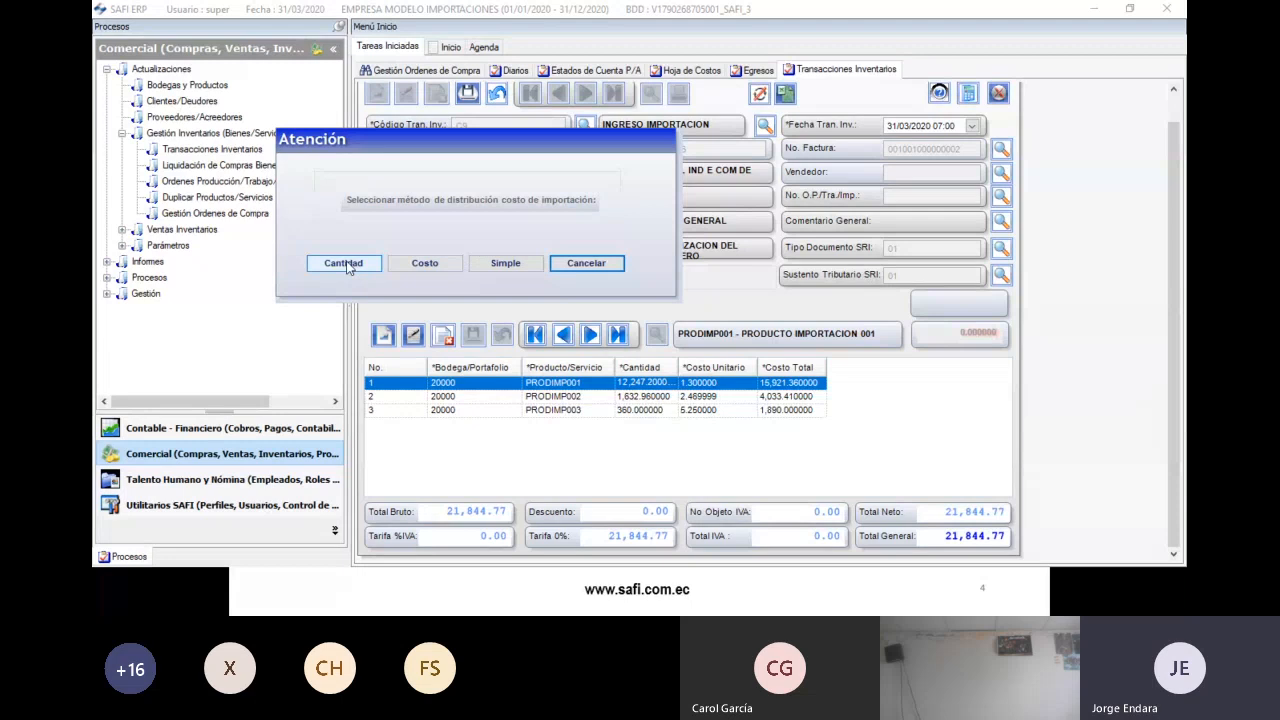
- Choose Cantidad to distribute the import costs by quantity, raising the entry total to 26,779.56
left_click(344, 264)
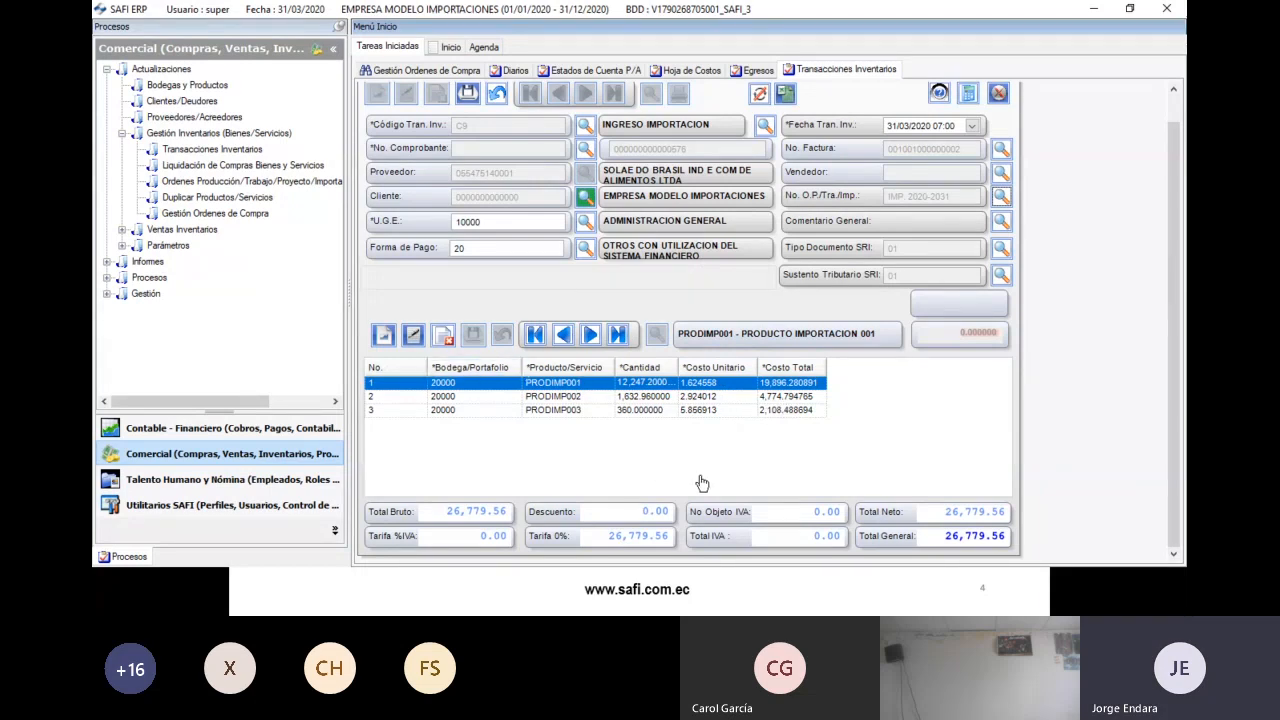
key("alt+Tab")
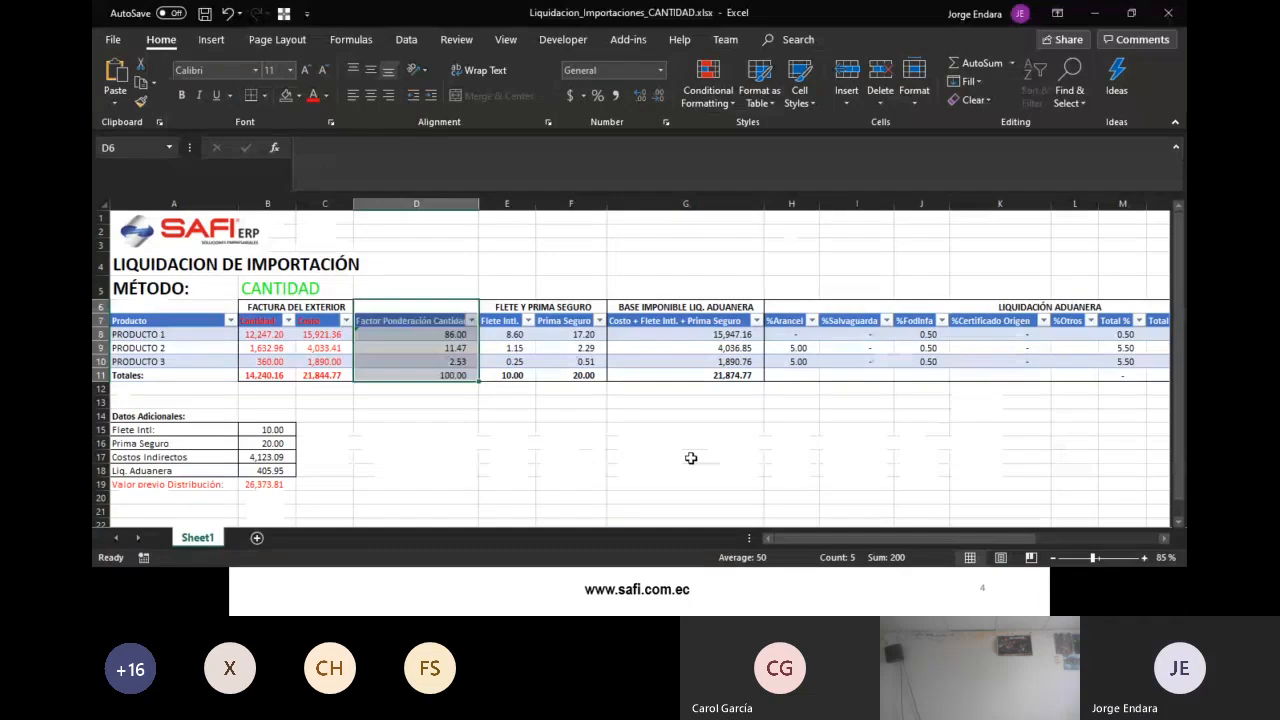
- Compare the CANTIDAD workbook with the ERP entry's unit costs 1.624658, 2.924012 and 5.856913
left_click_drag(820, 538, 971, 535)
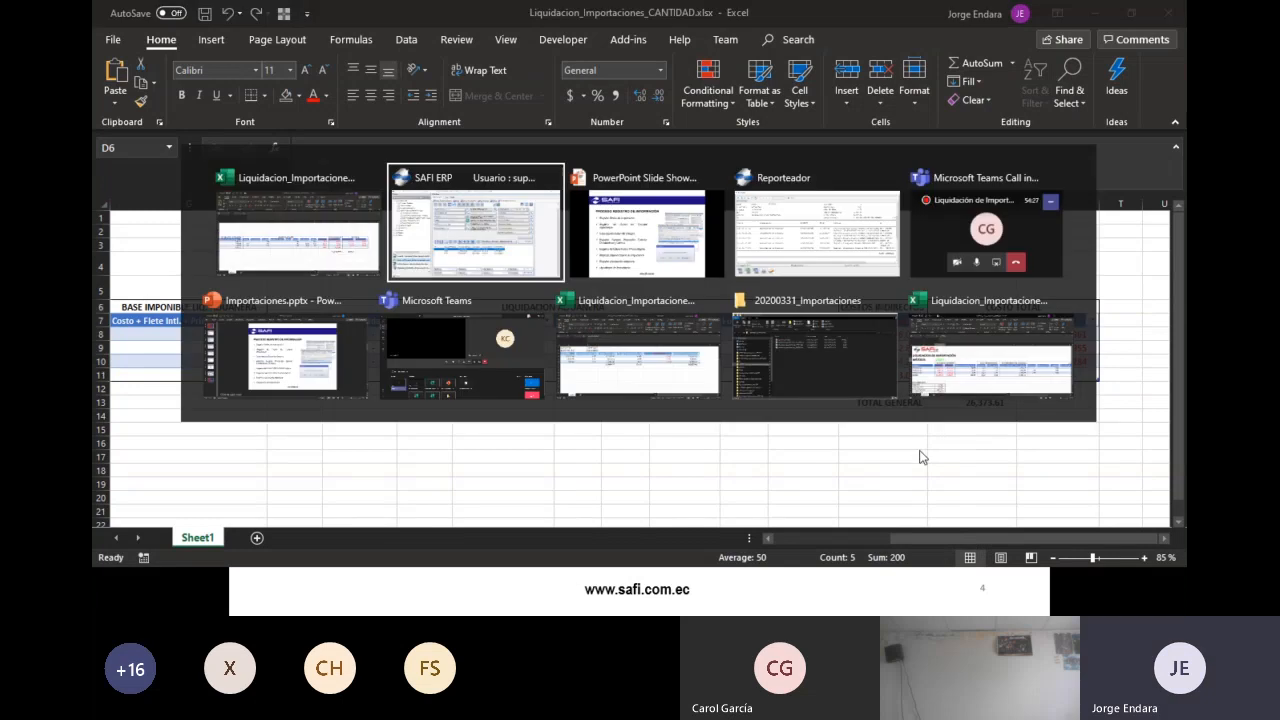
key("alt+Tab")
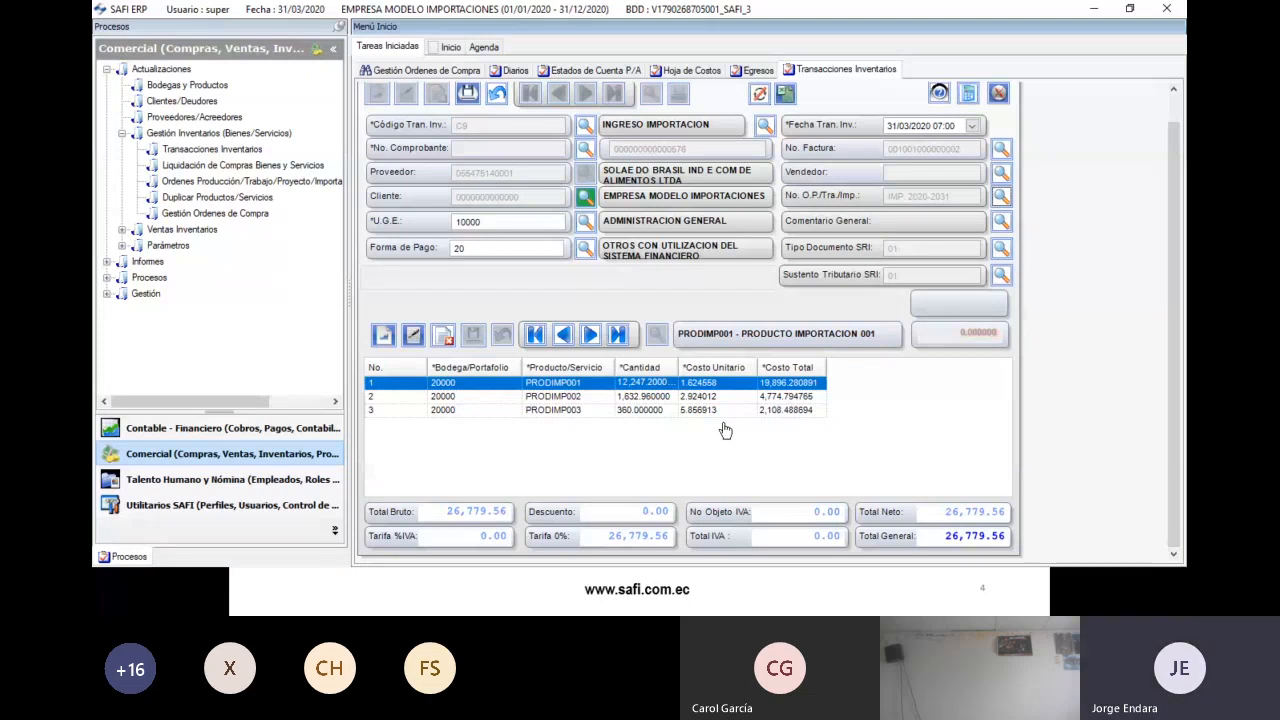
key("alt+Tab")
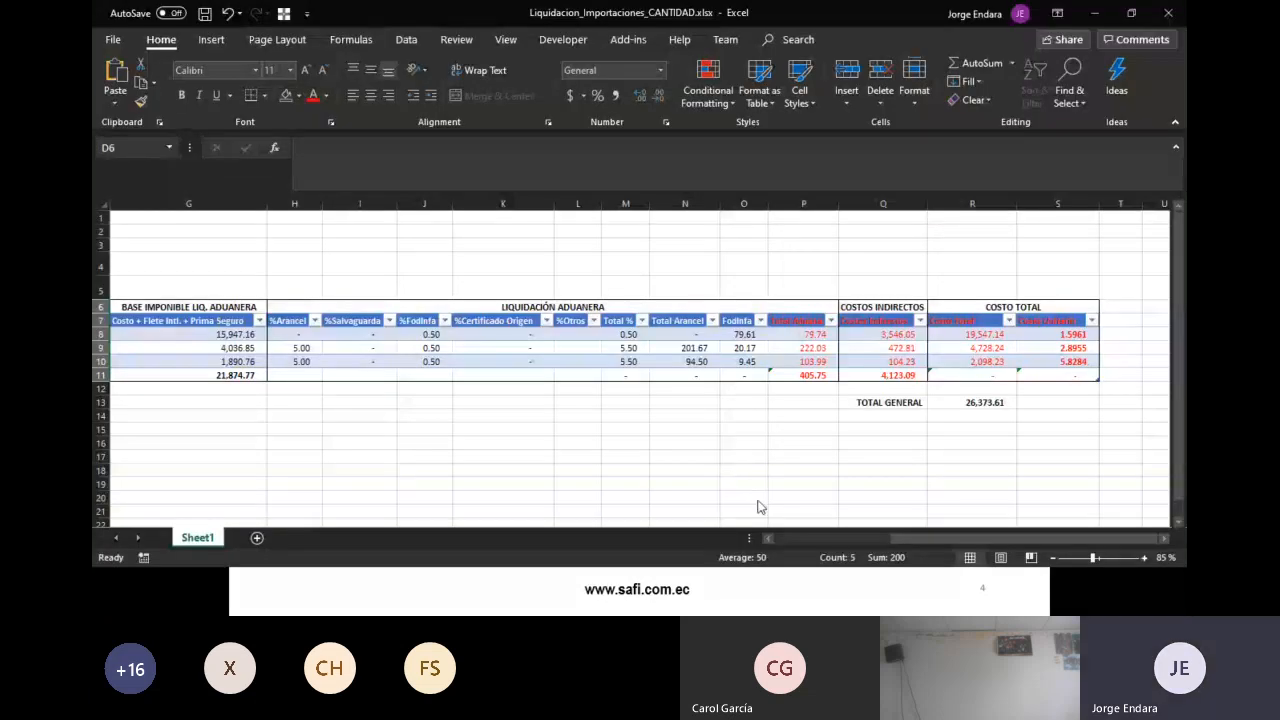
key("alt+Tab")
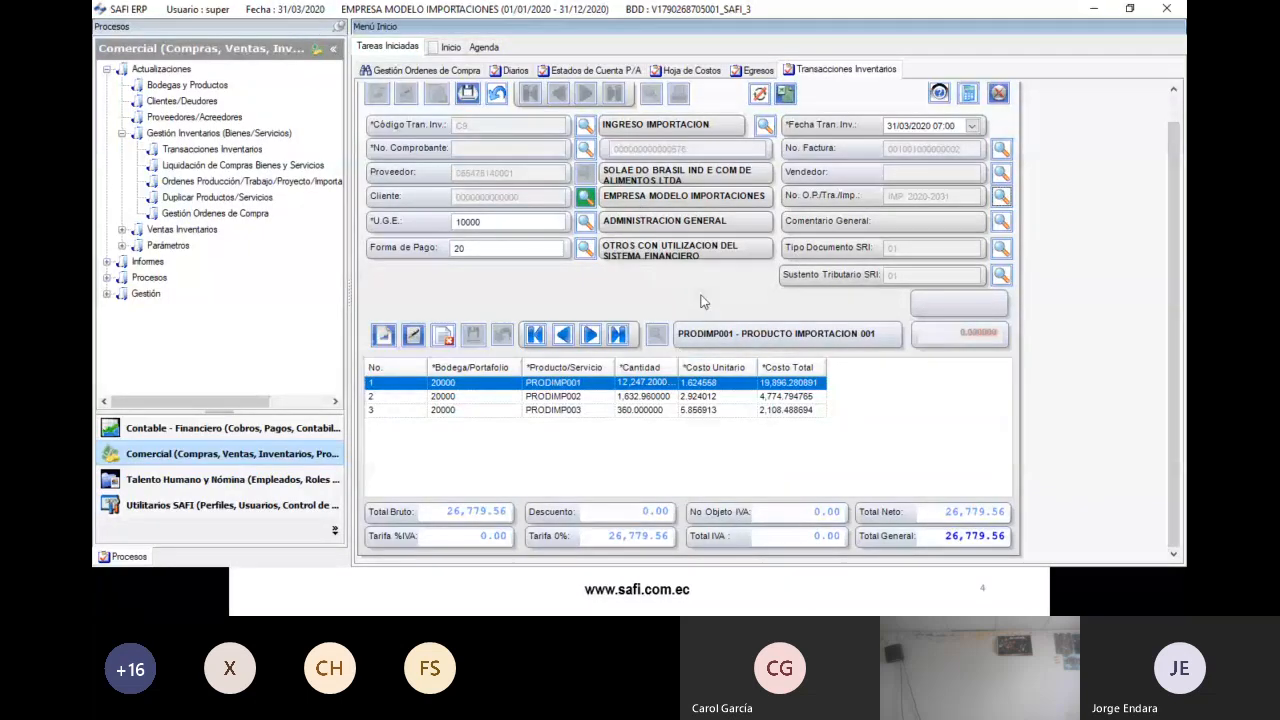
- Open the production and import orders list (Ordenes Producción) from the processes tree
left_click(181, 401)
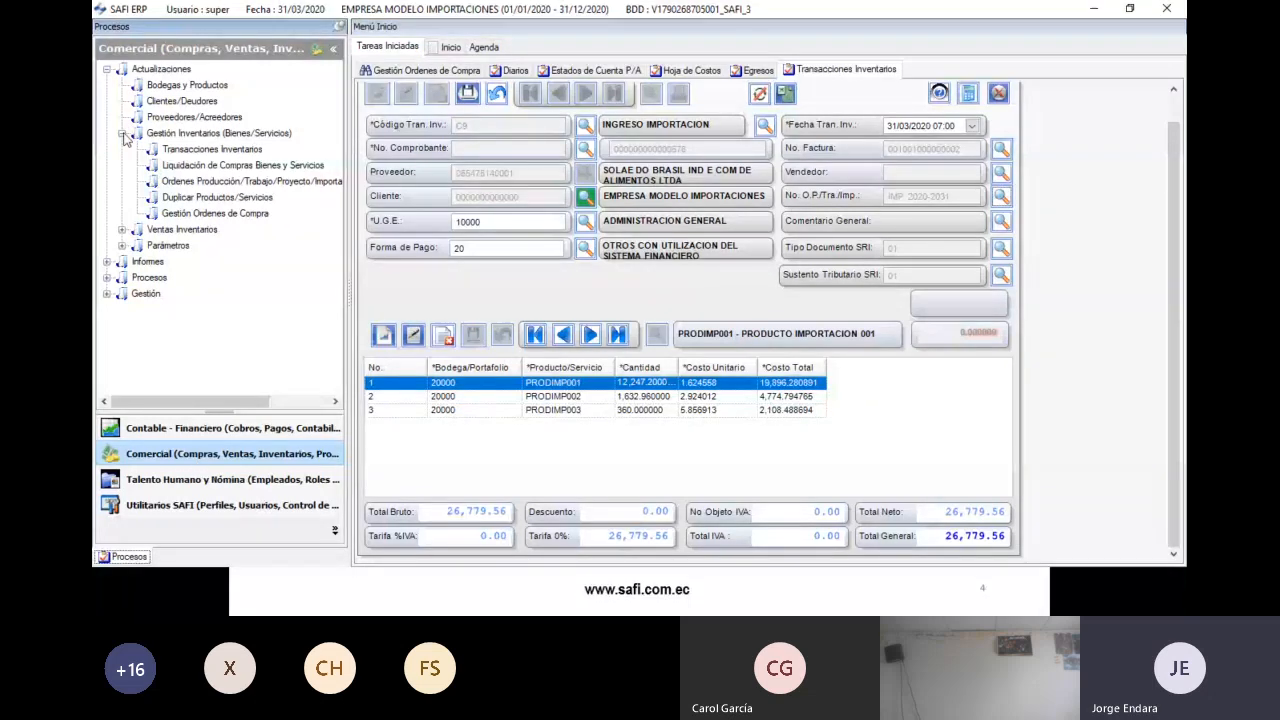
left_click(122, 133)
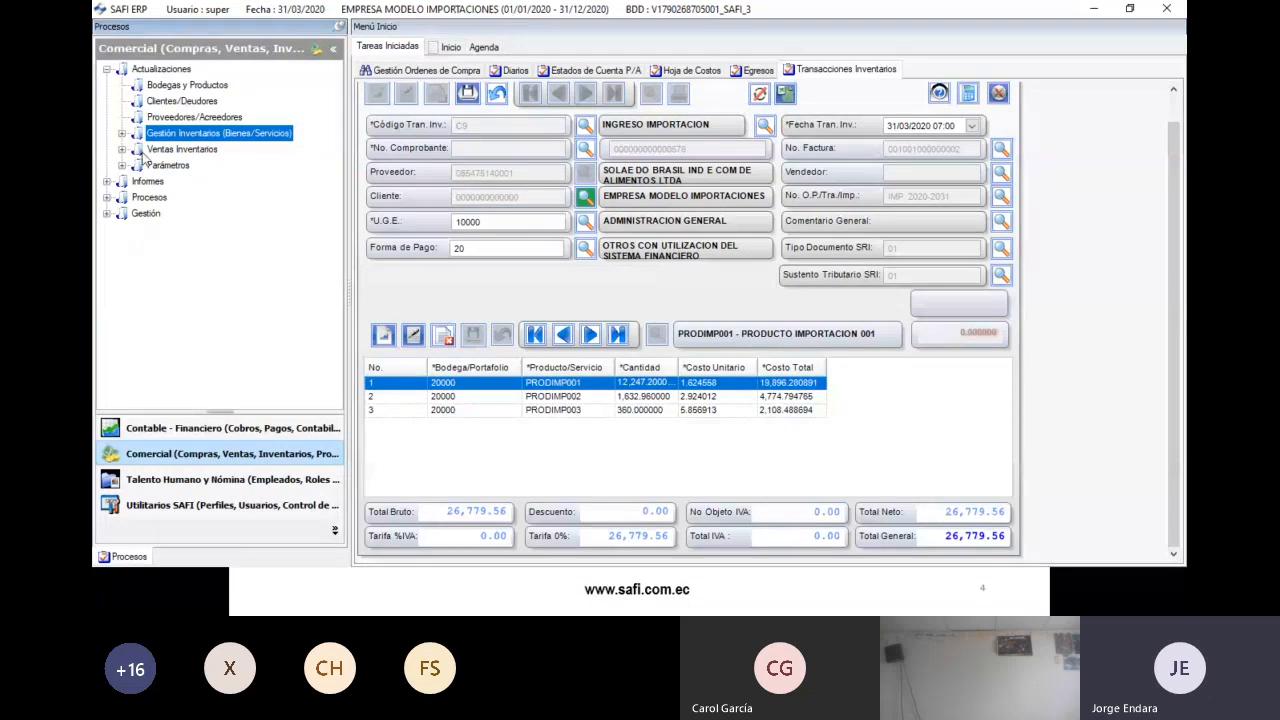
left_click(122, 133)
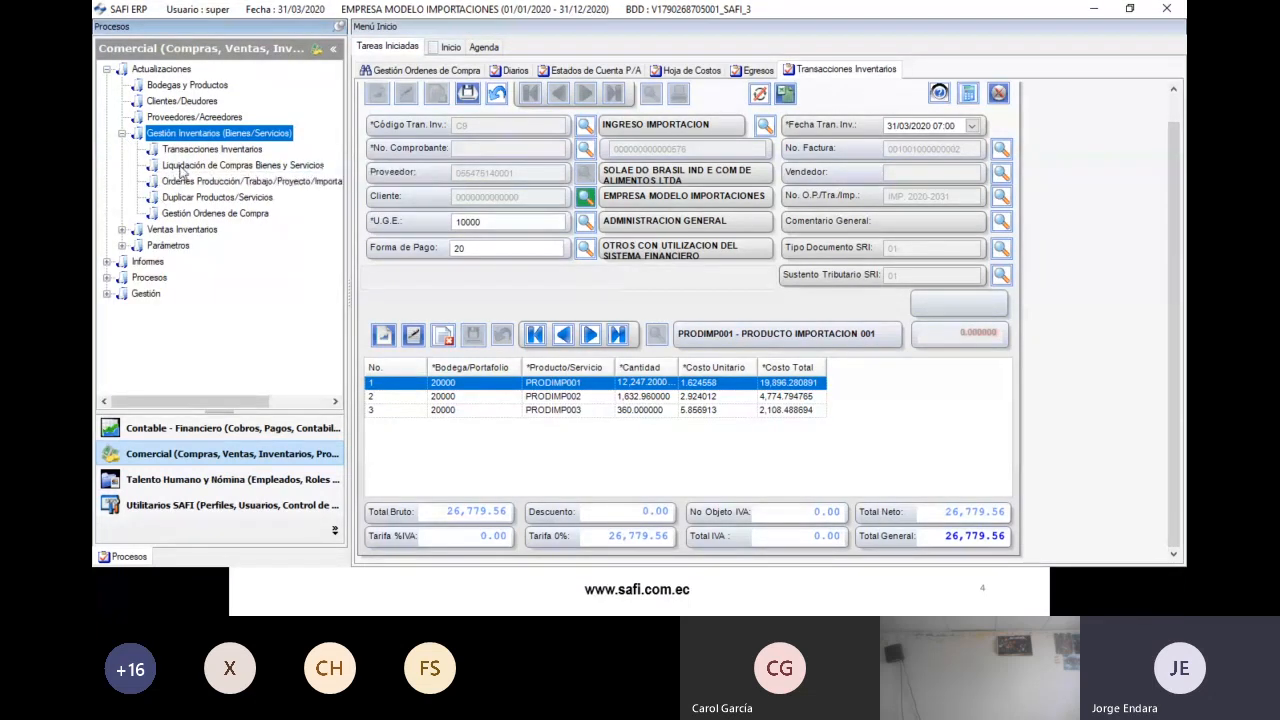
double_click(166, 246)
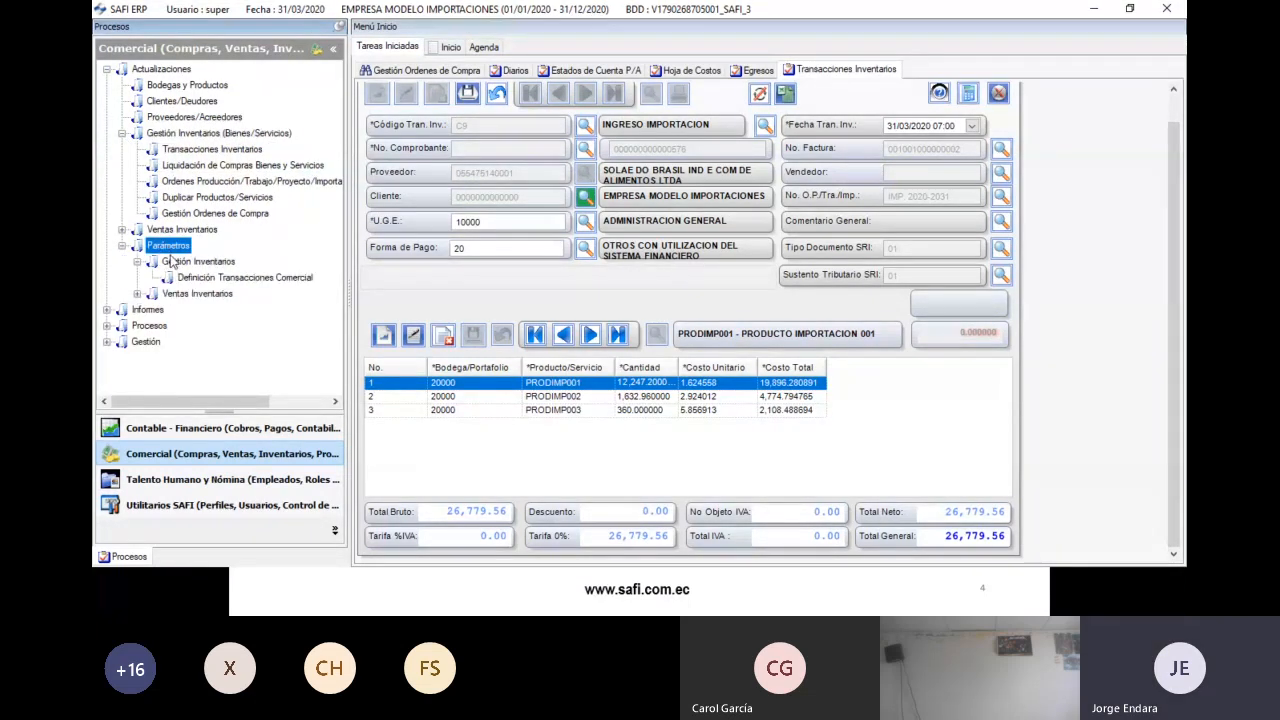
double_click(168, 248)
double_click(188, 182)
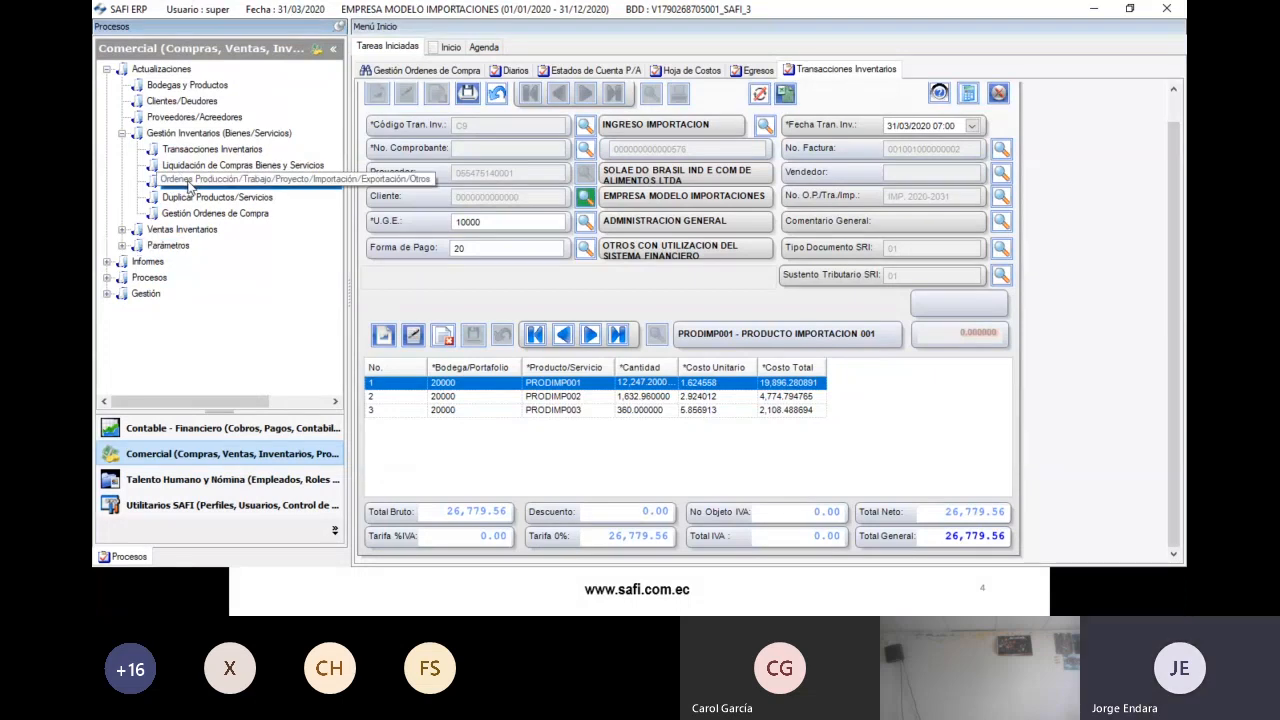
- Select import order IMP. 2020-2031, review its cost columns and show its 4,123.09 transport journal entry
scroll(696, 400, "down", 5)
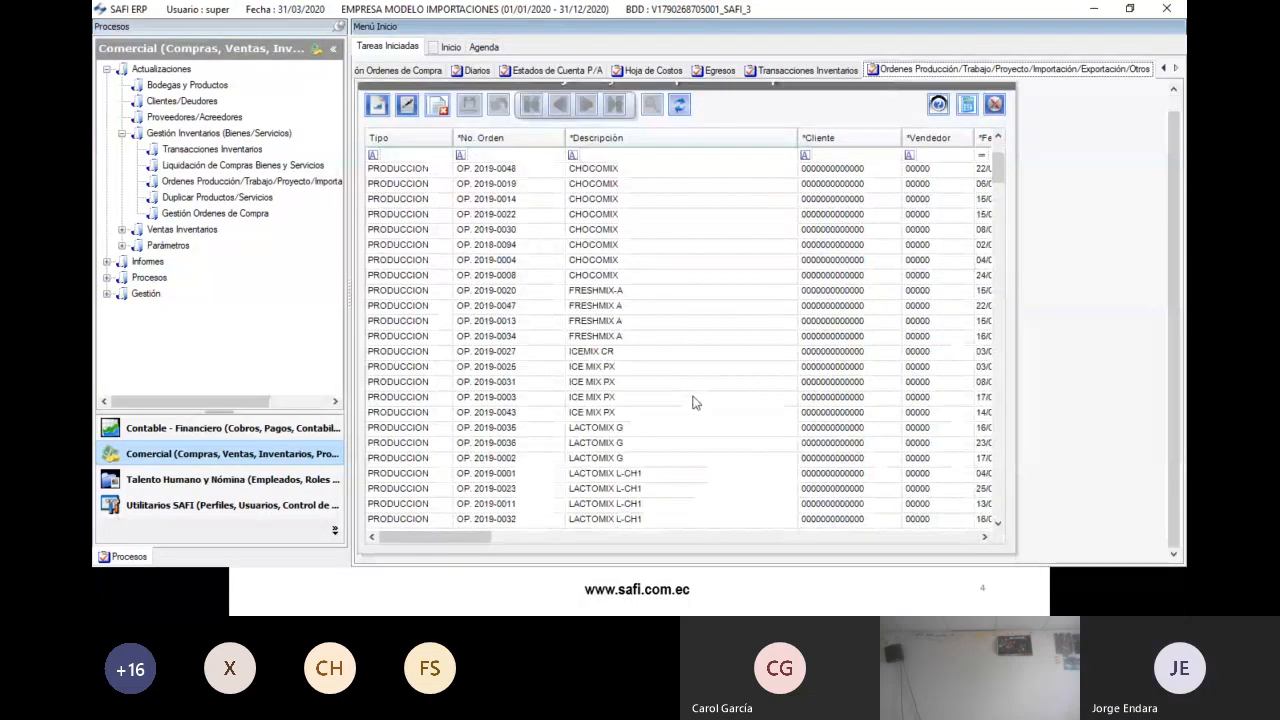
left_click_drag(998, 178, 985, 510)
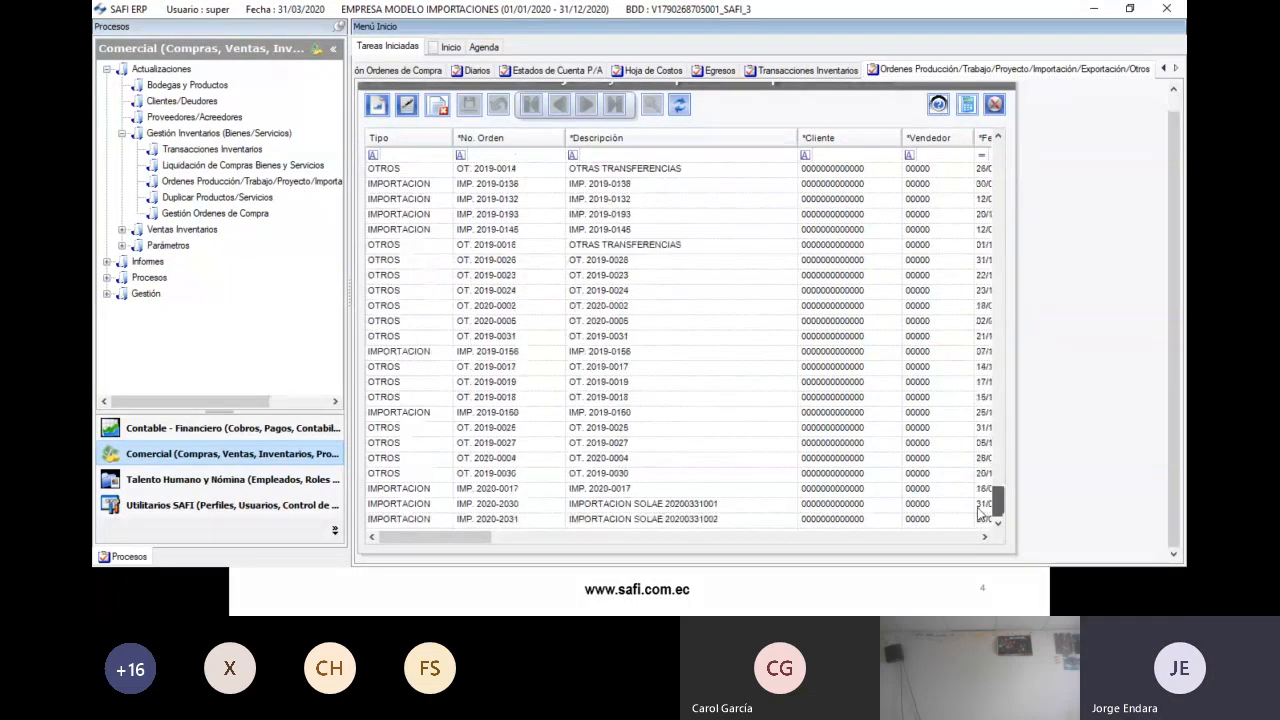
left_click(615, 518)
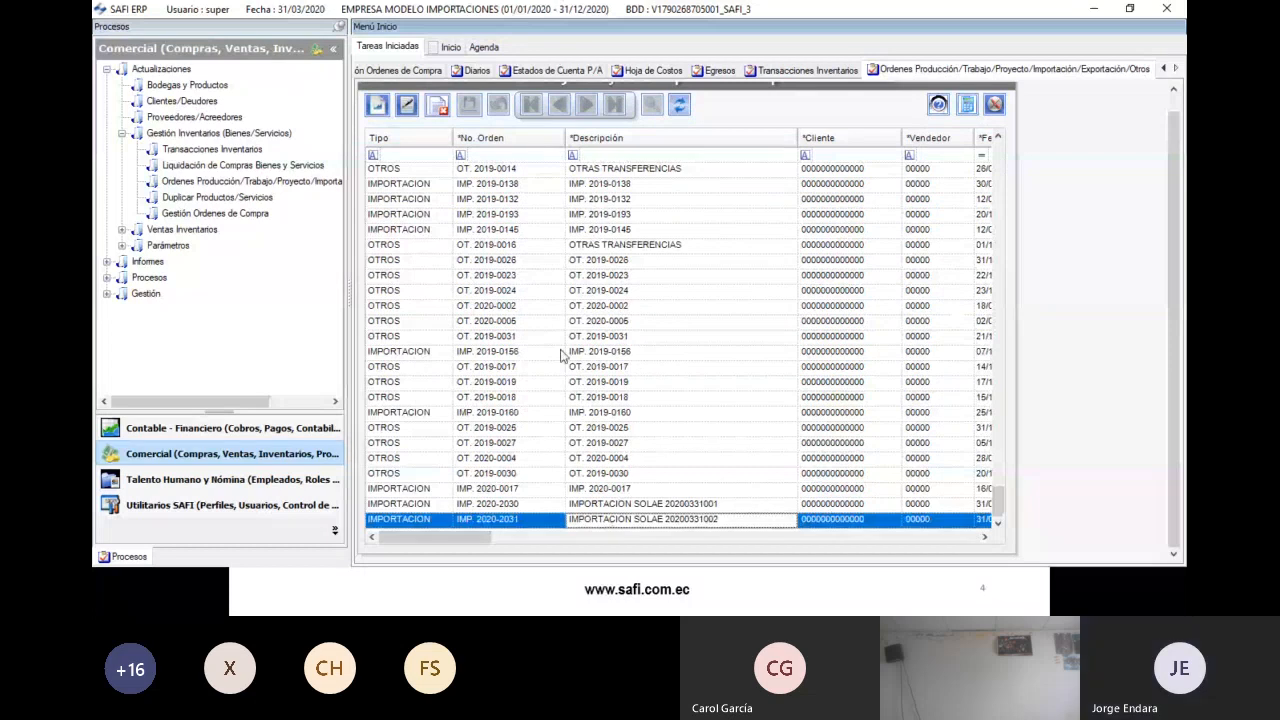
left_click(679, 105)
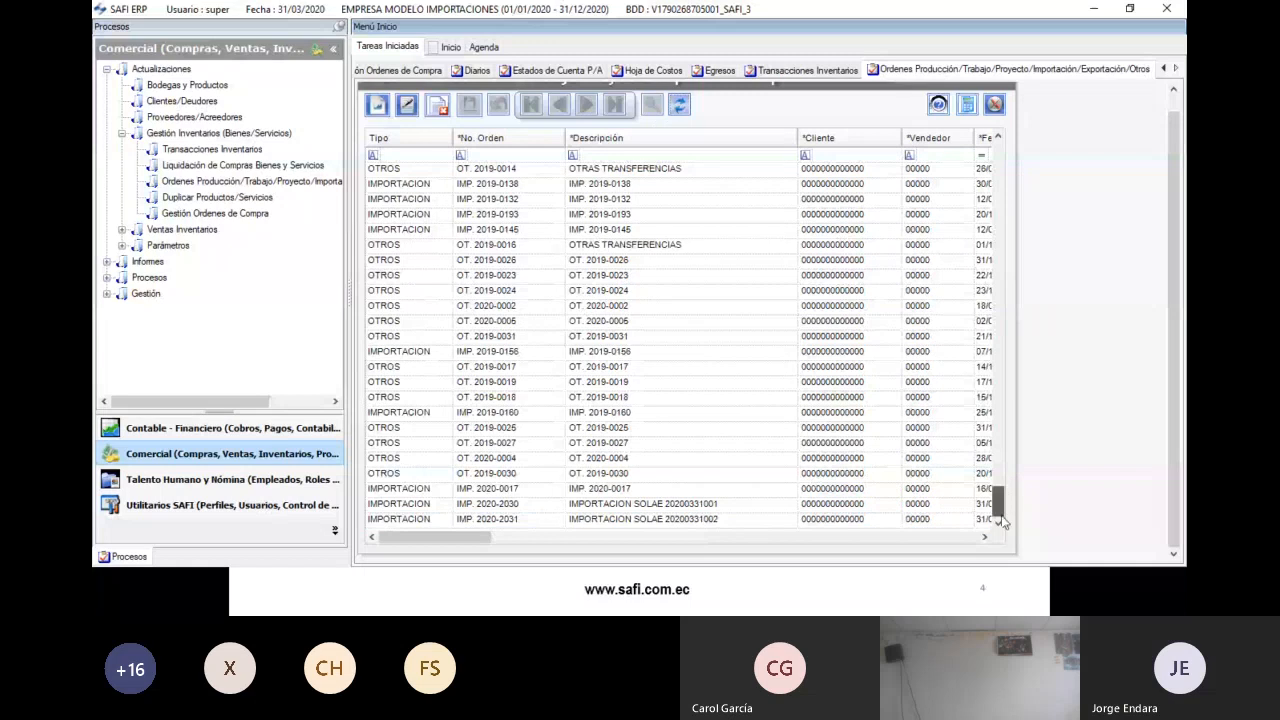
left_click_drag(448, 538, 757, 546)
left_click(565, 522)
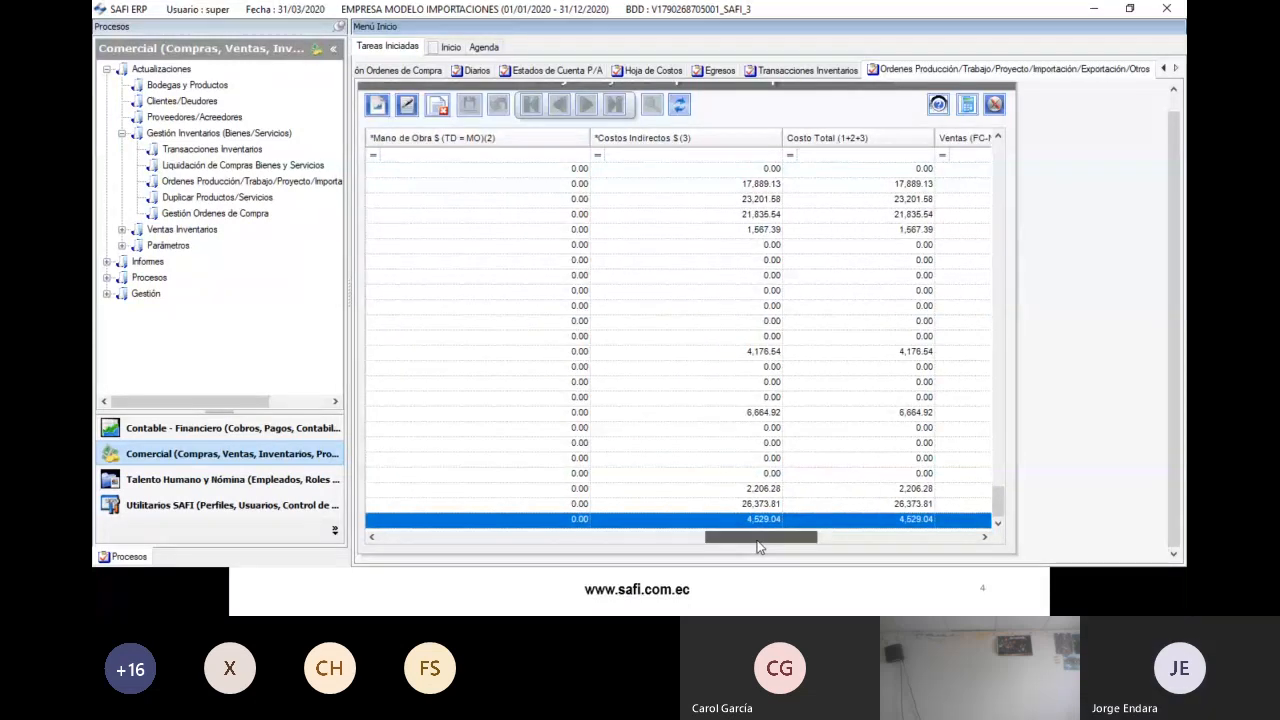
left_click_drag(758, 546, 849, 544)
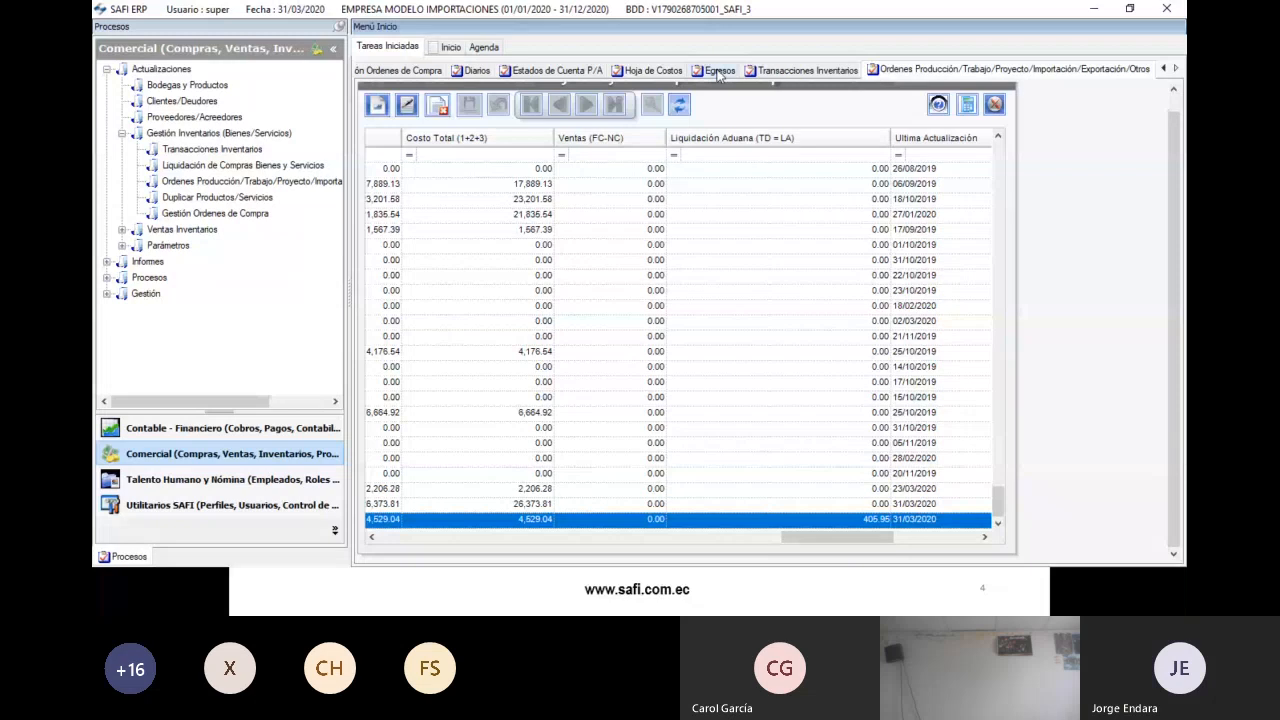
left_click(476, 71)
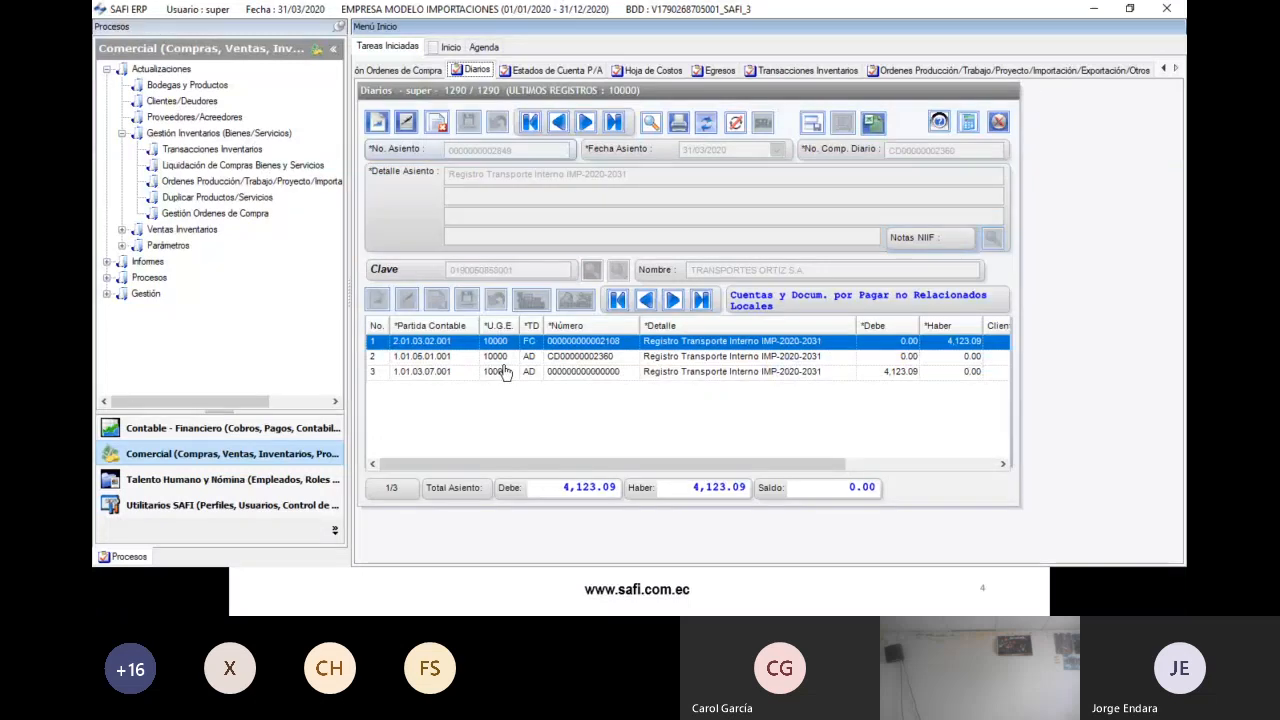
- Scroll the journal entry, then return to the orders list showing 4,529.04 indirect and total cost
left_click_drag(500, 466, 705, 468)
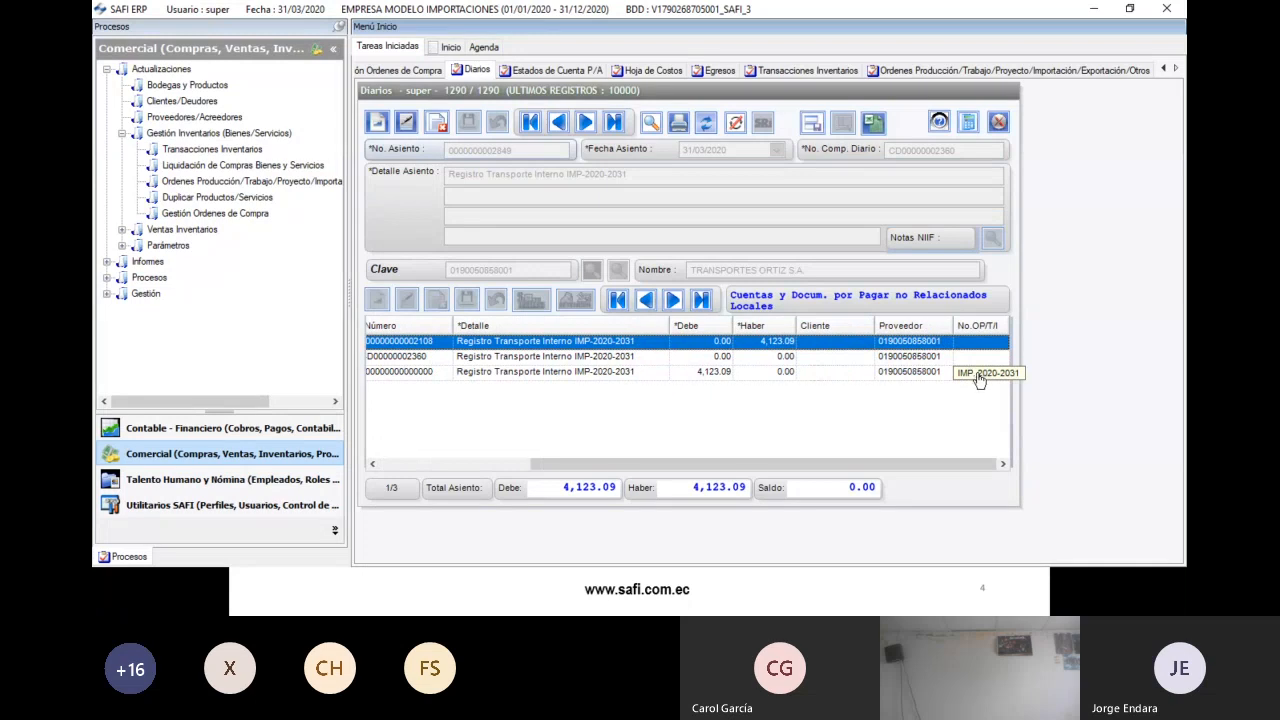
left_click_drag(859, 467, 851, 468)
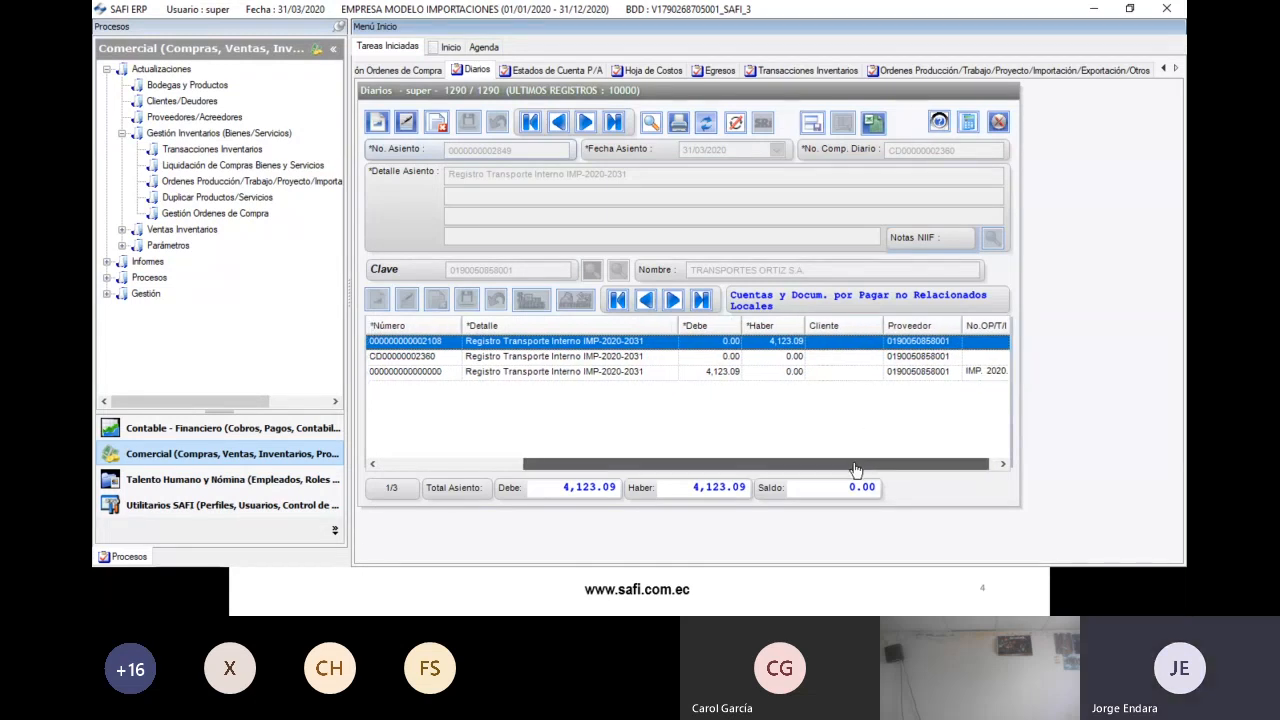
left_click(890, 70)
left_click_drag(812, 547, 784, 547)
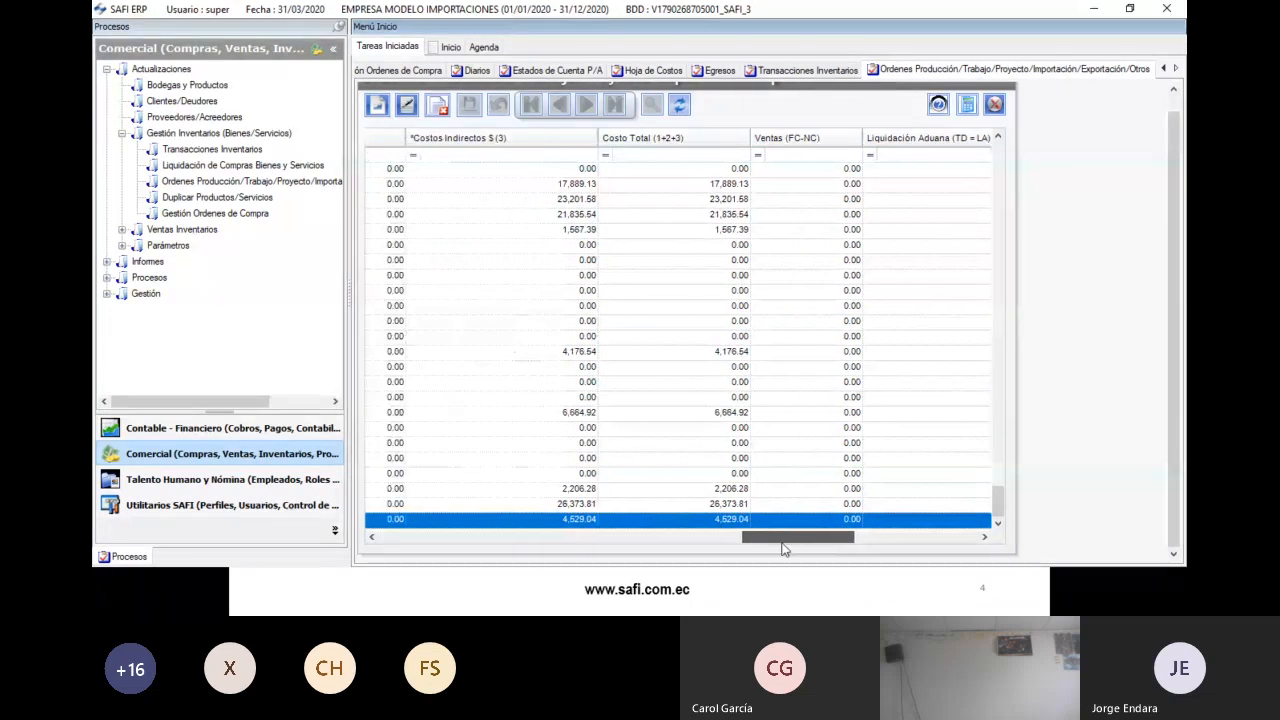
- Select the order totalling 4,529.04 and compare it with the quantity liquidation workbook
left_click(680, 108)
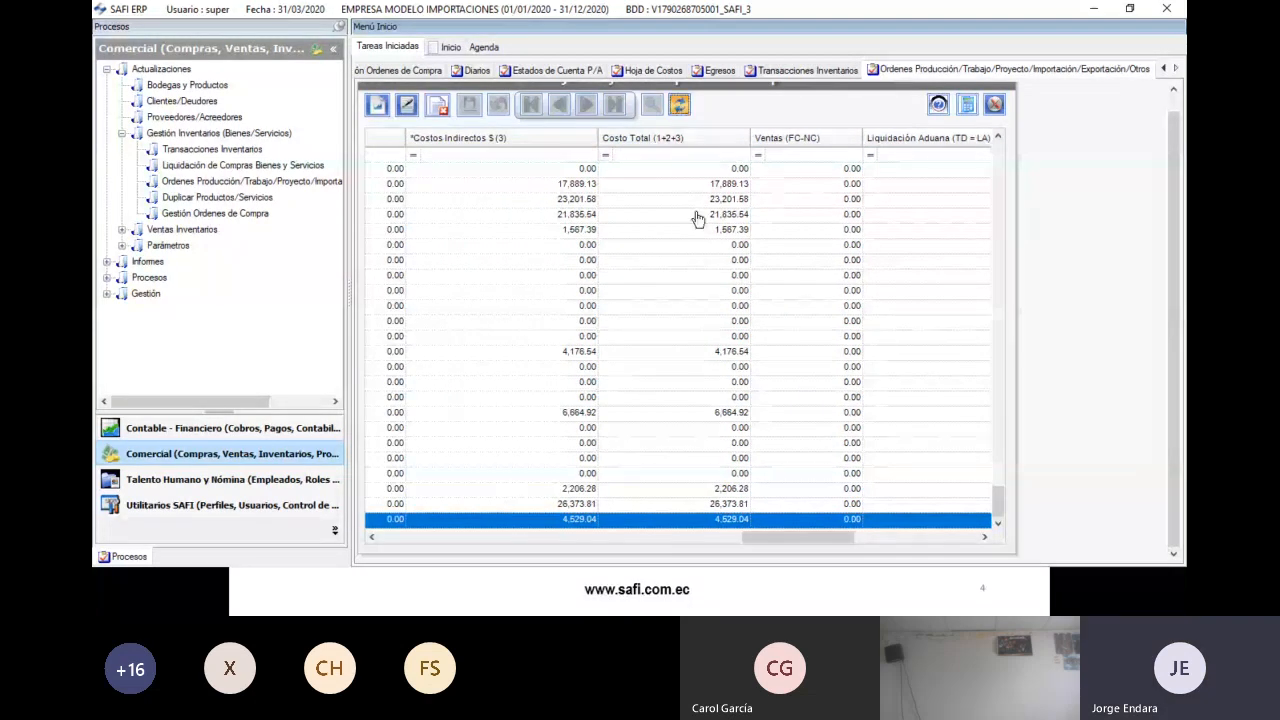
left_click_drag(472, 534, 790, 545)
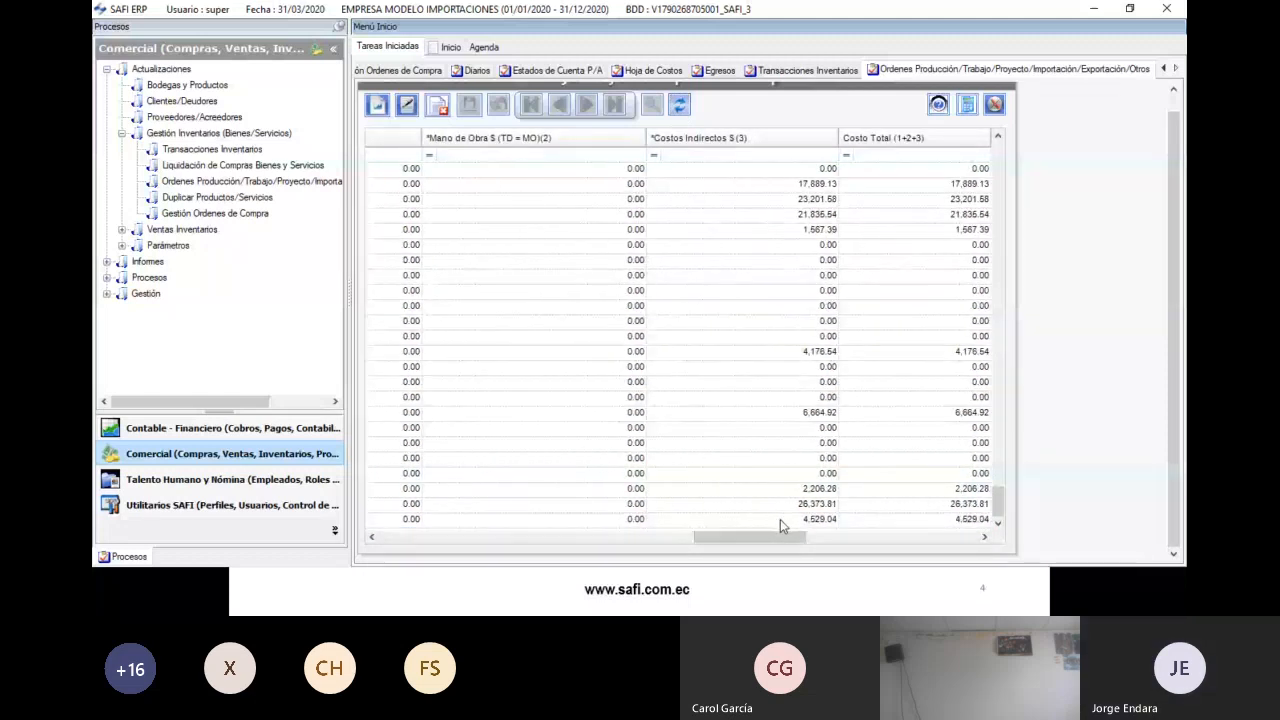
left_click(780, 519)
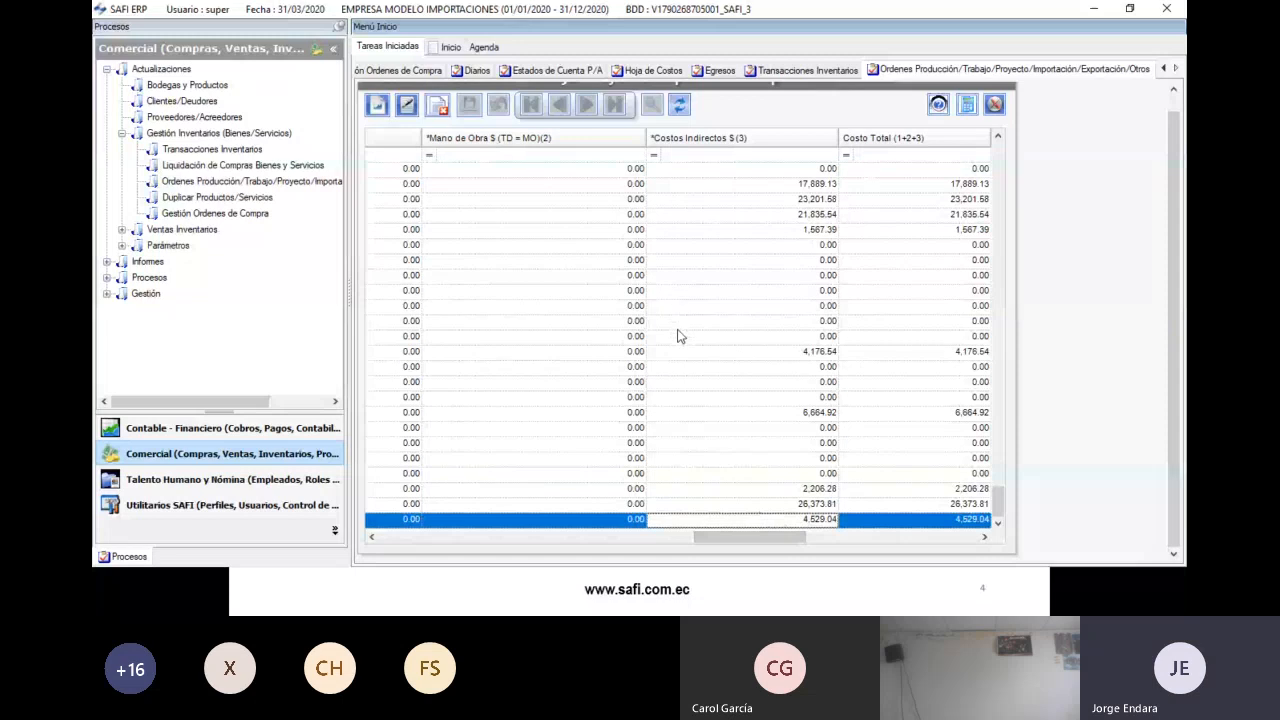
key("alt+Tab")
left_click_drag(1066, 541, 912, 542)
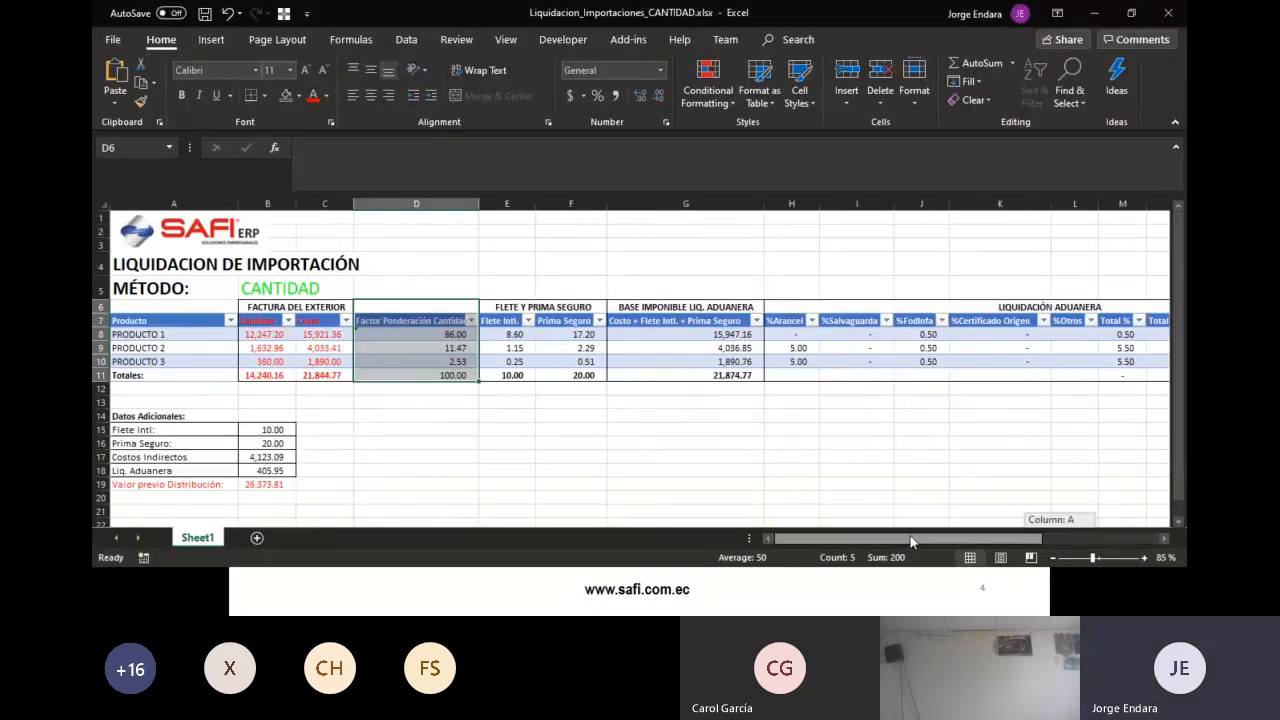
key("alt+Tab")
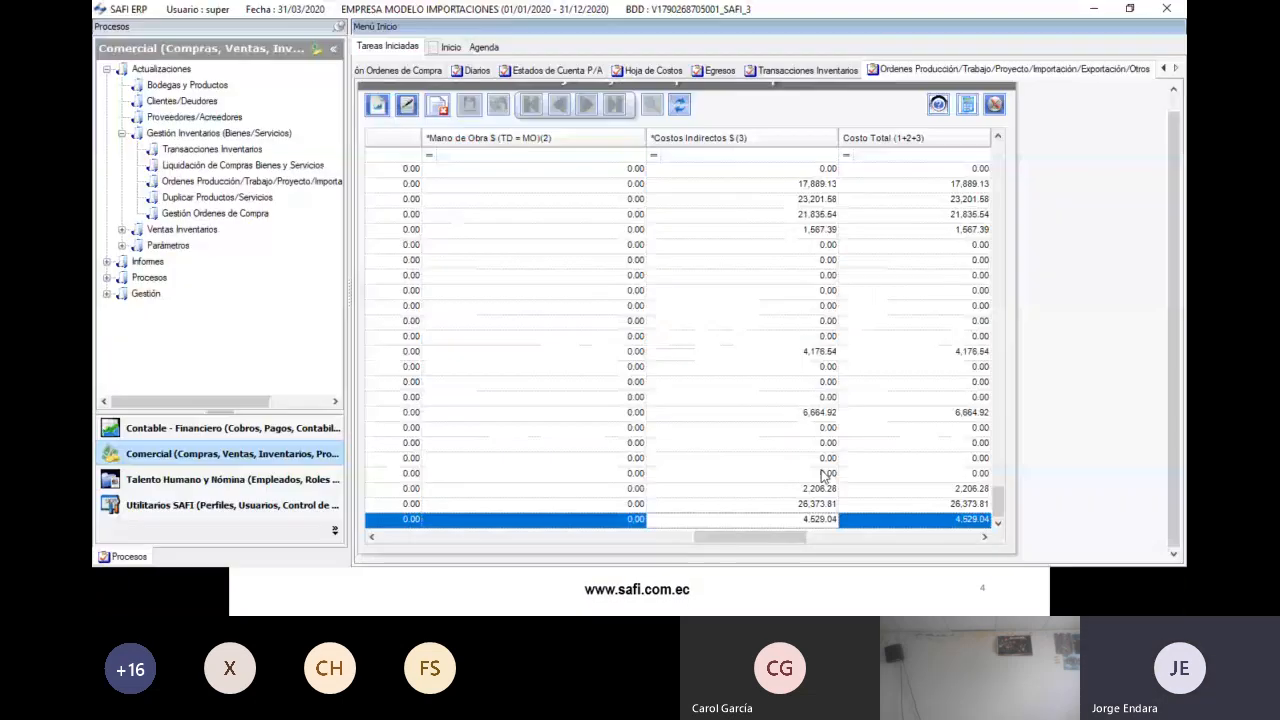
- Change the last order's indirect costs to 4,123.09 and save the import order
left_click(407, 105)
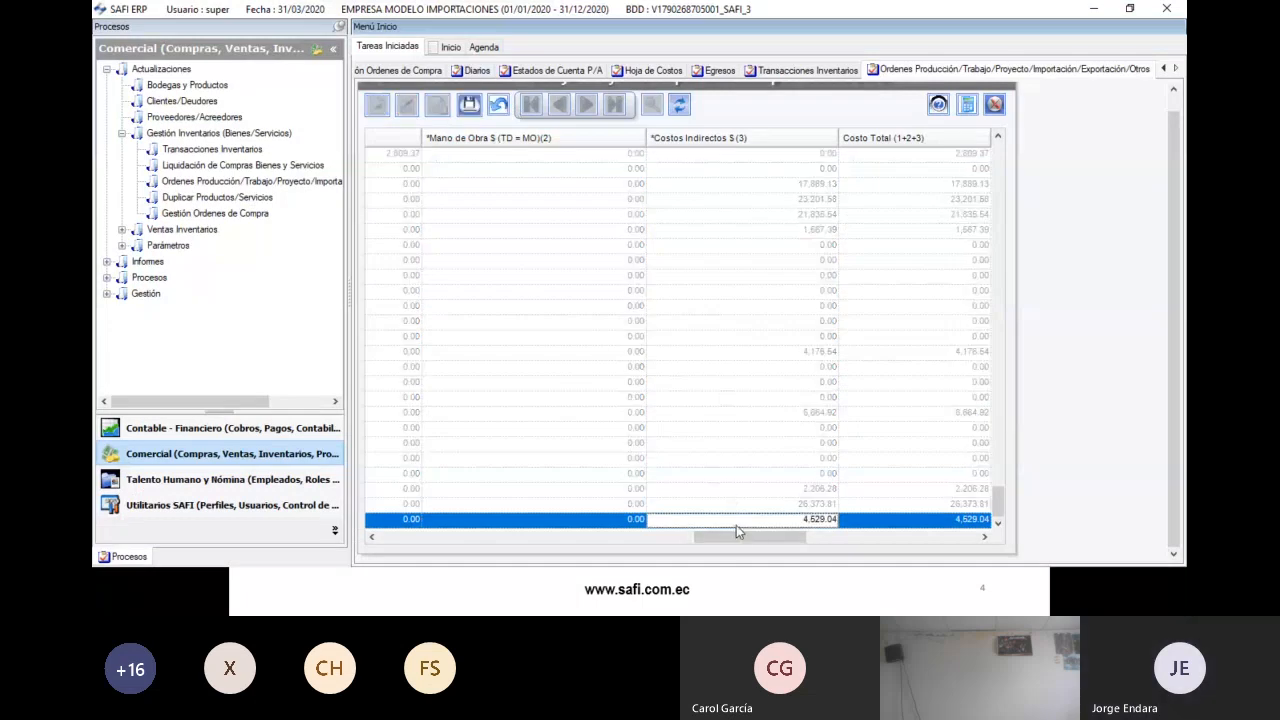
double_click(767, 521)
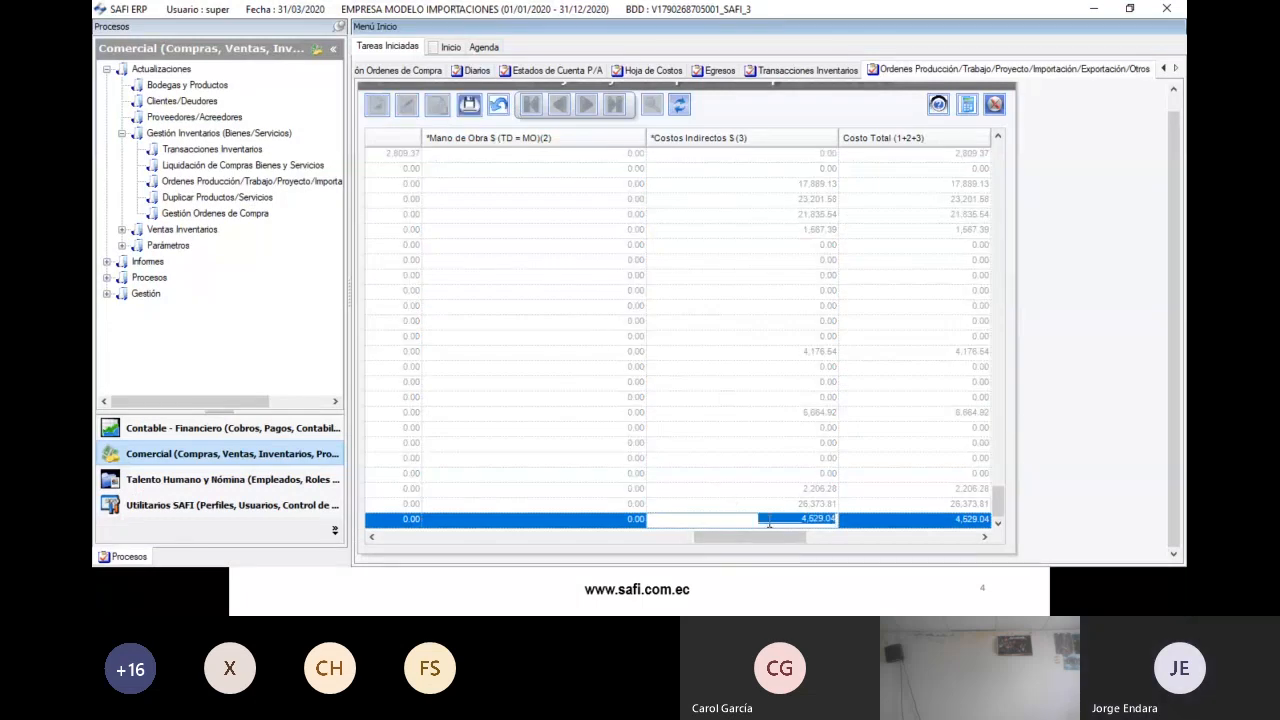
type("4,123.09")
key("Tab")
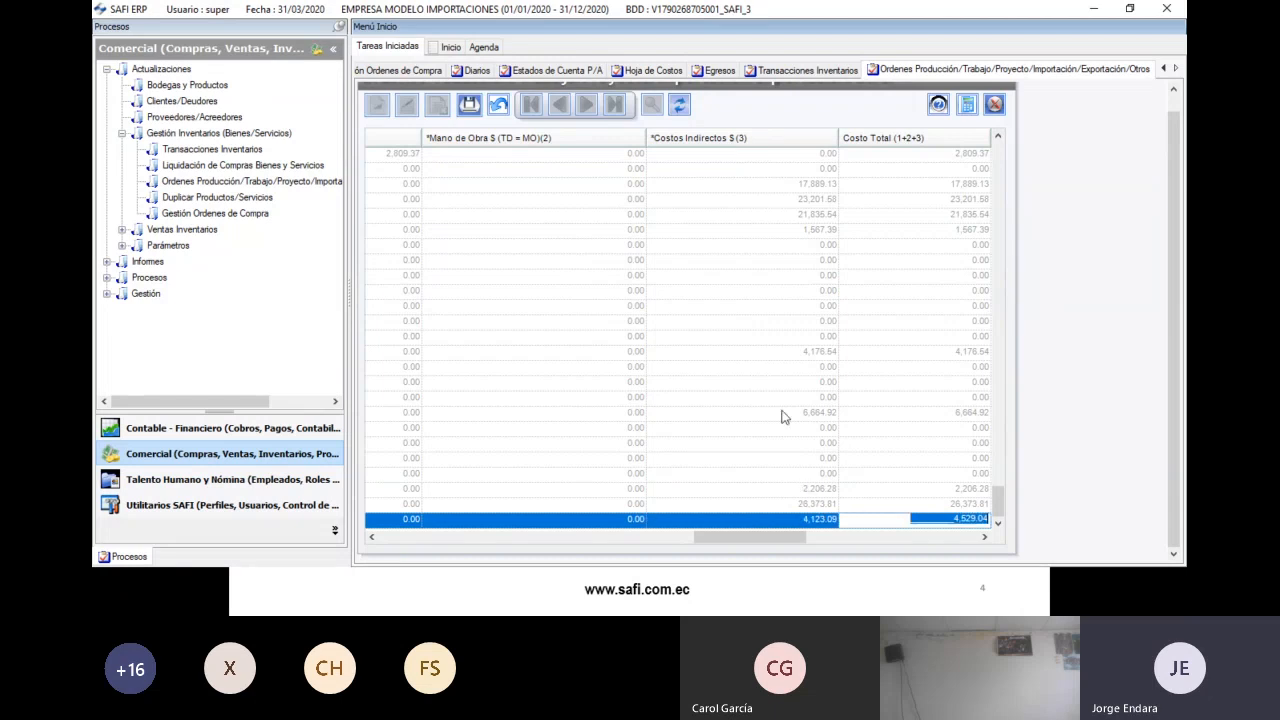
left_click(469, 104)
left_click(689, 337)
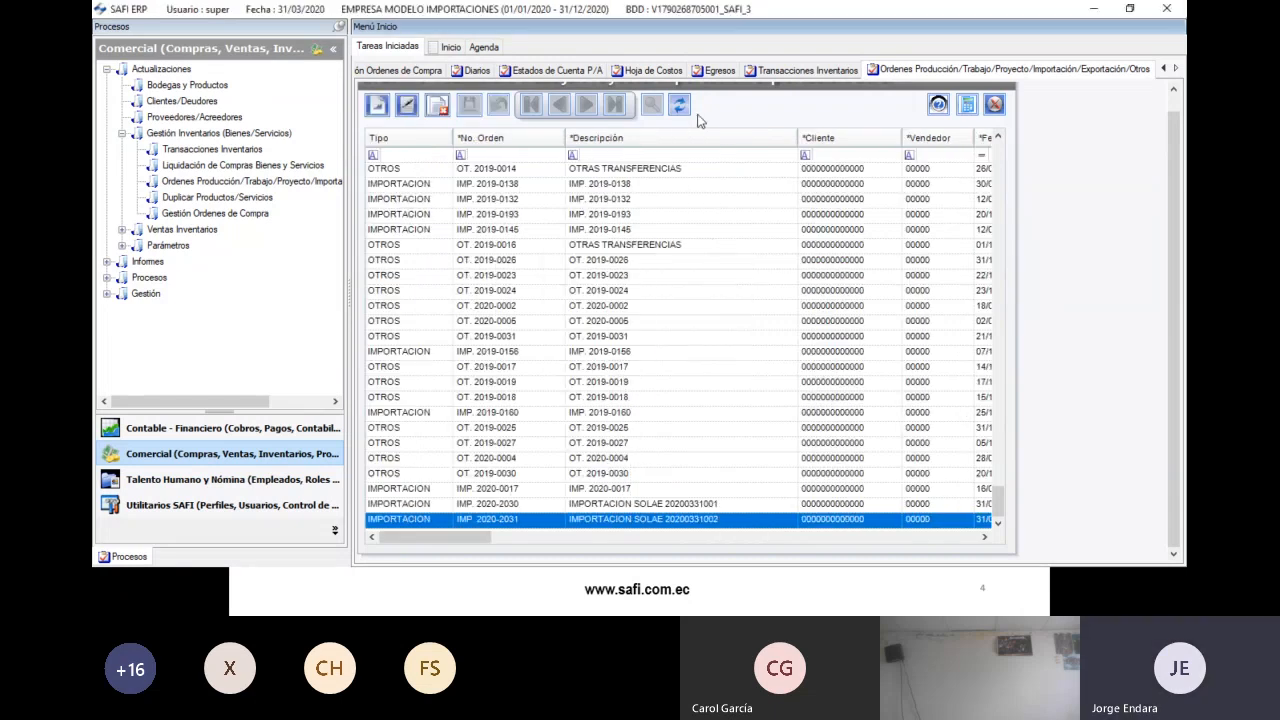
- Check the 406.95 customs liquidation and start a new inventory transaction
left_click_drag(463, 539, 540, 539)
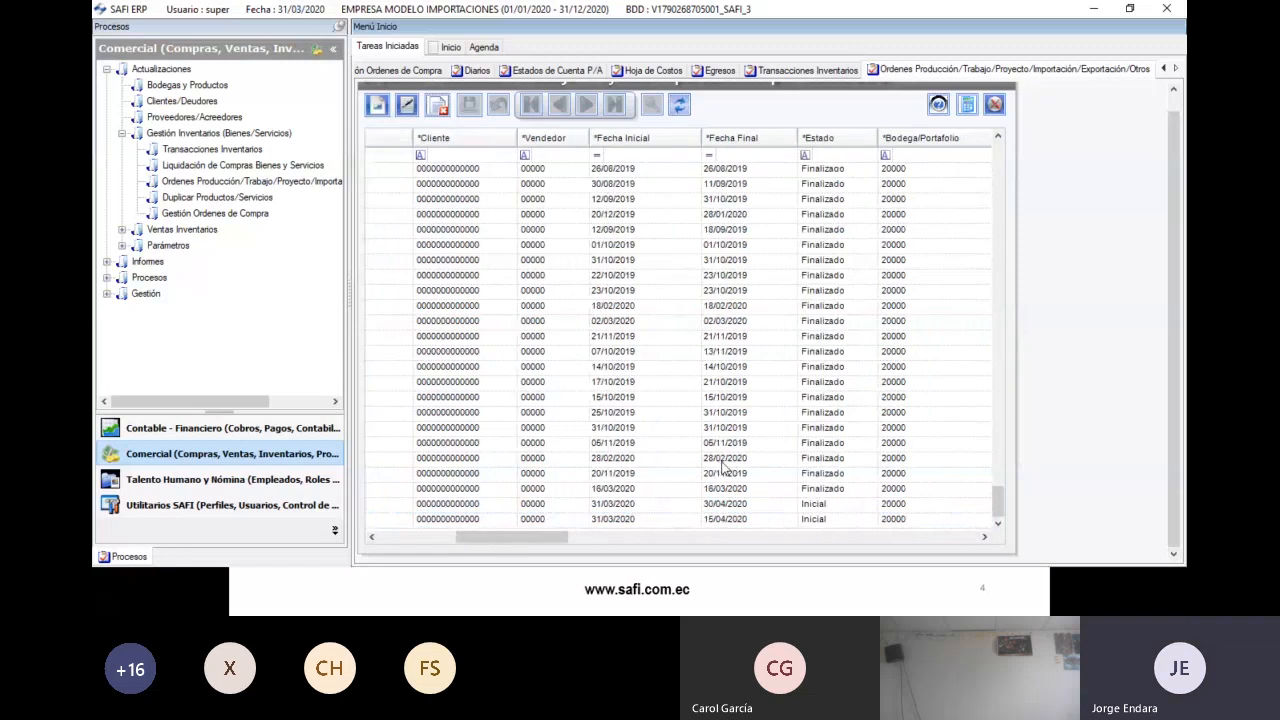
left_click_drag(684, 538, 882, 541)
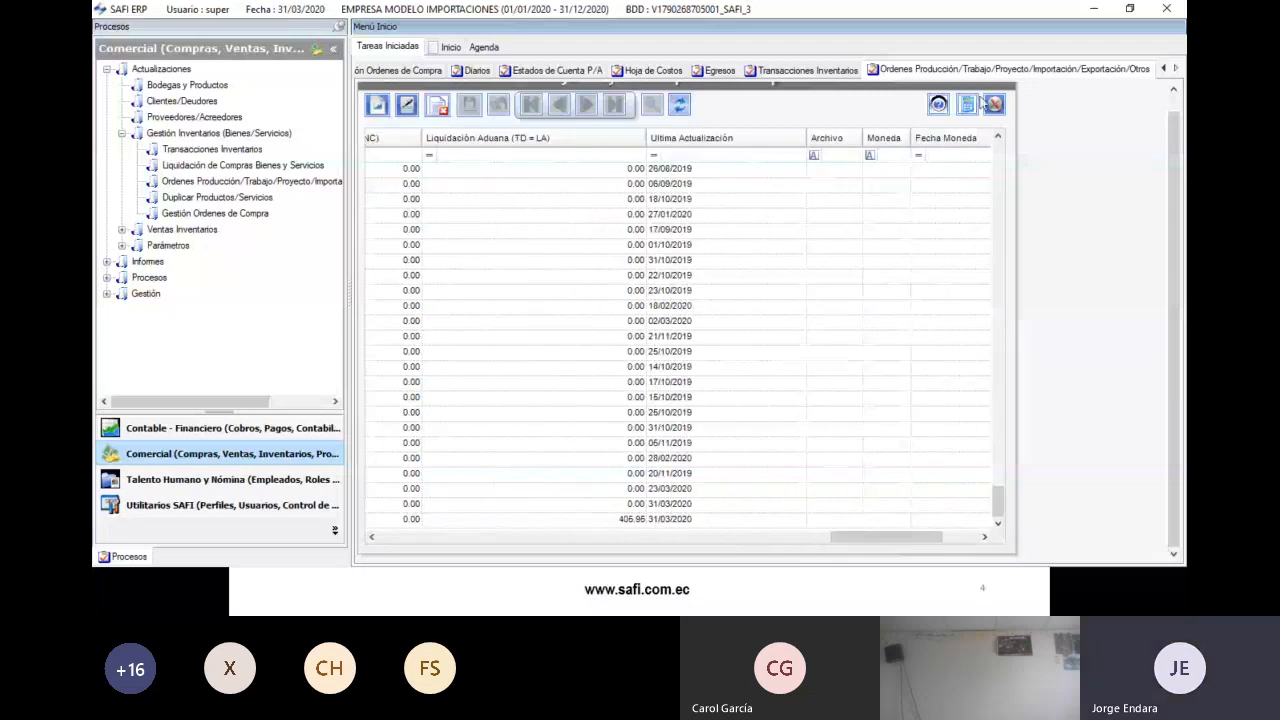
left_click(752, 76)
left_click(376, 113)
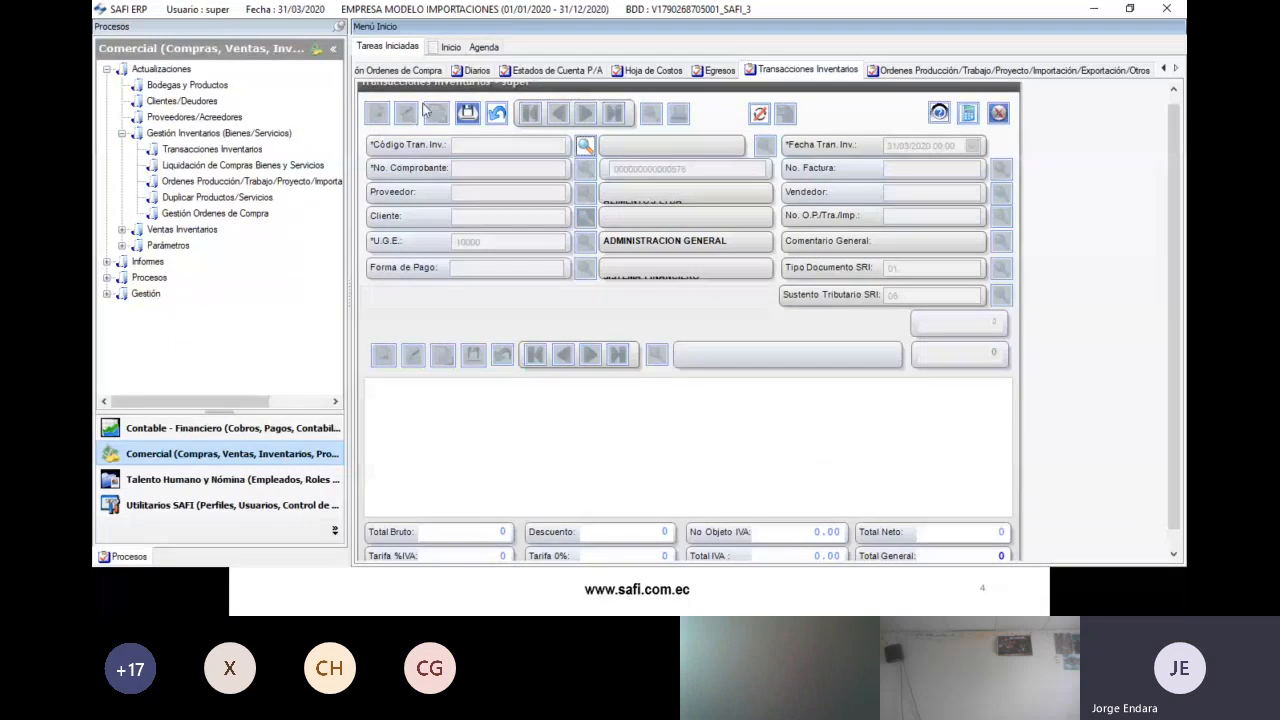
- Set the transaction type to C9 INGRESO IMPORTACION and load the second pending purchase order's products
left_click(584, 146)
left_click(308, 366)
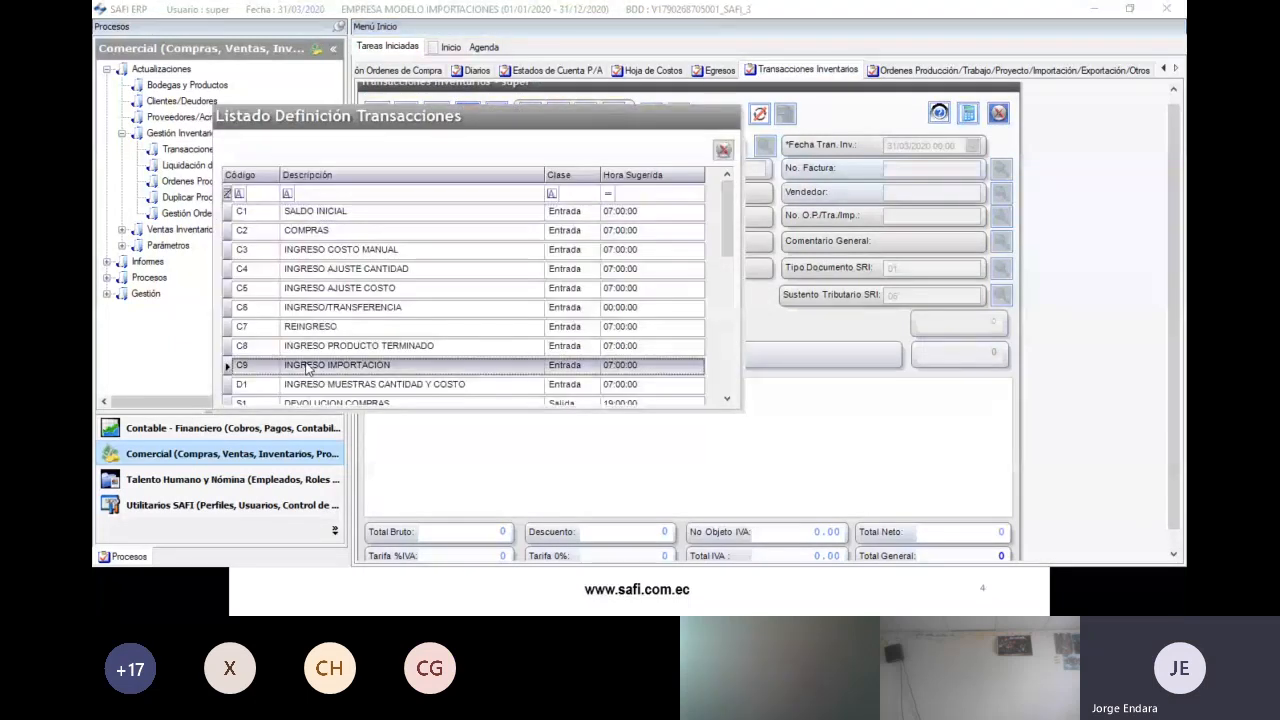
double_click(308, 366)
left_click(585, 193)
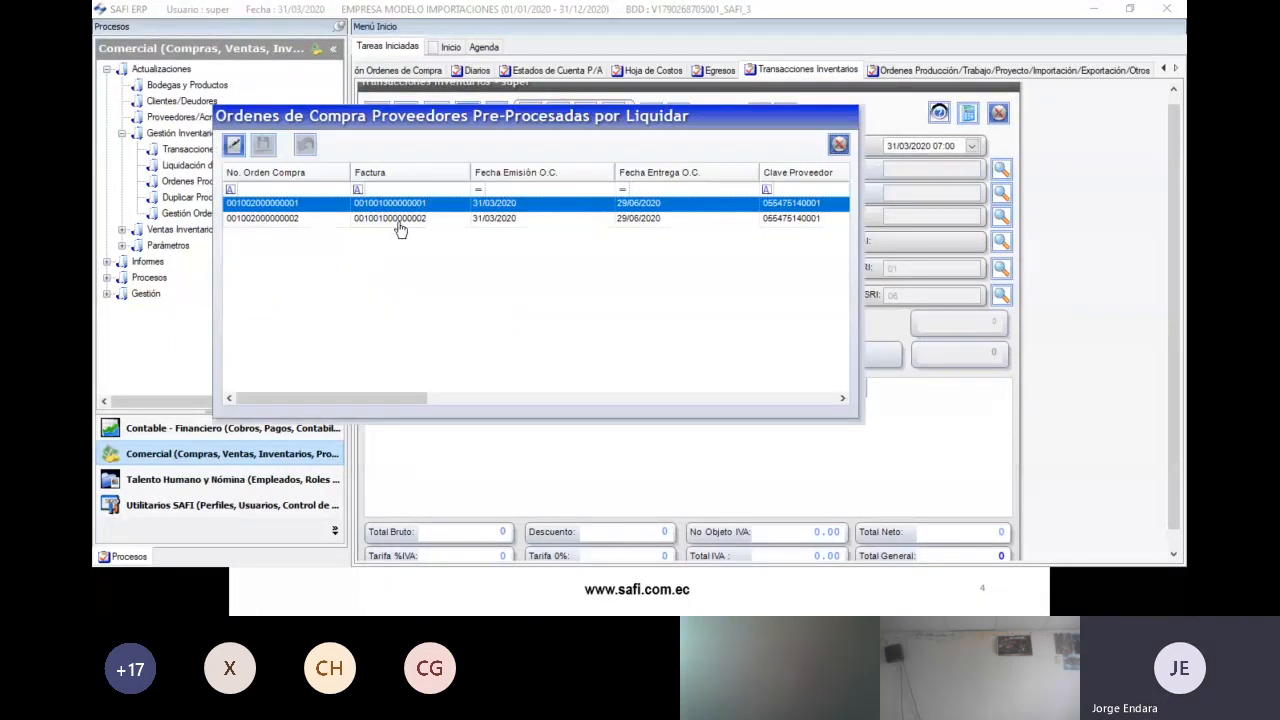
left_click(400, 218)
left_click_drag(346, 398, 758, 398)
left_click(839, 219)
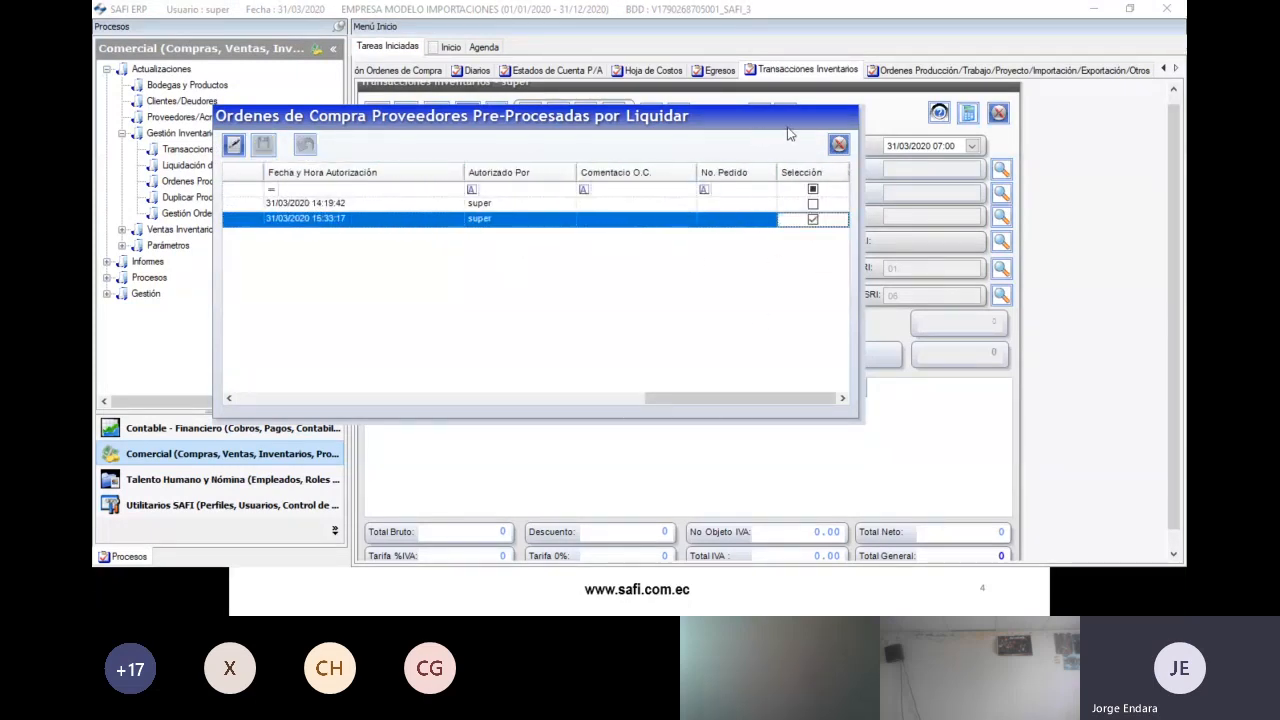
left_click(836, 145)
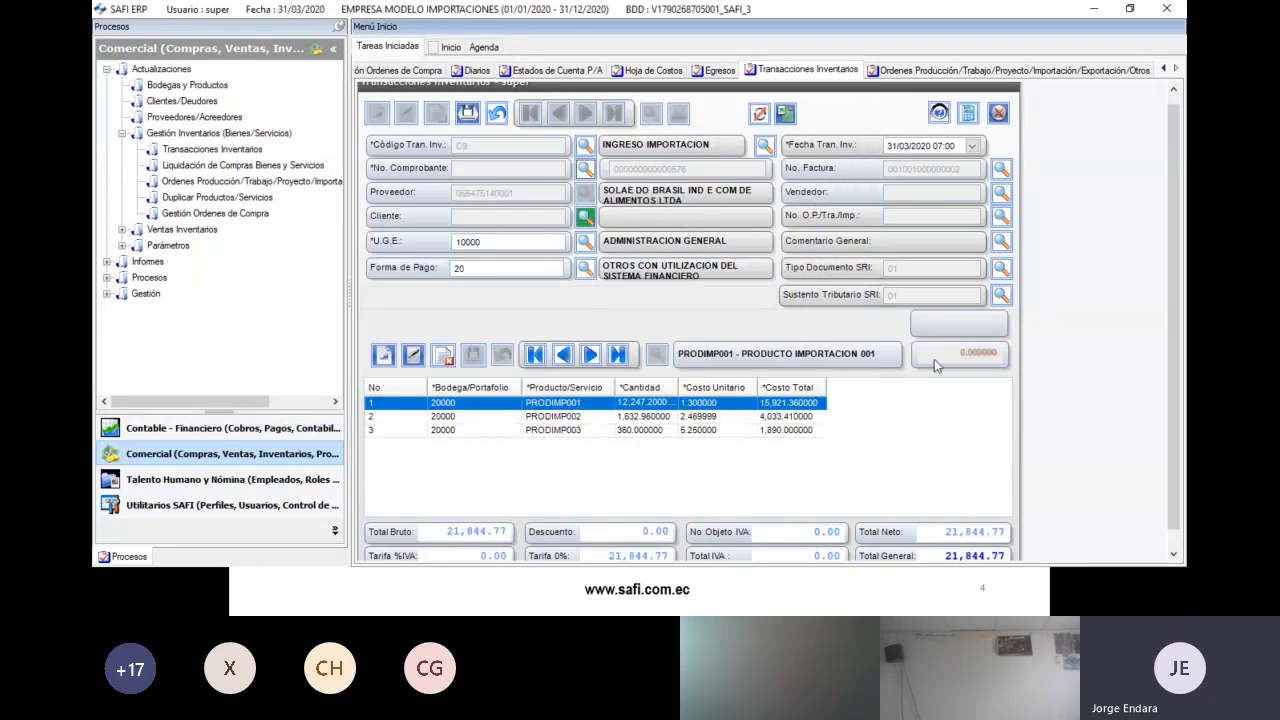
- Link the entry to IMP. 2020-2031, distribute costs by quantity (26,373.62), and open Hoja de Costos
left_click(1001, 215)
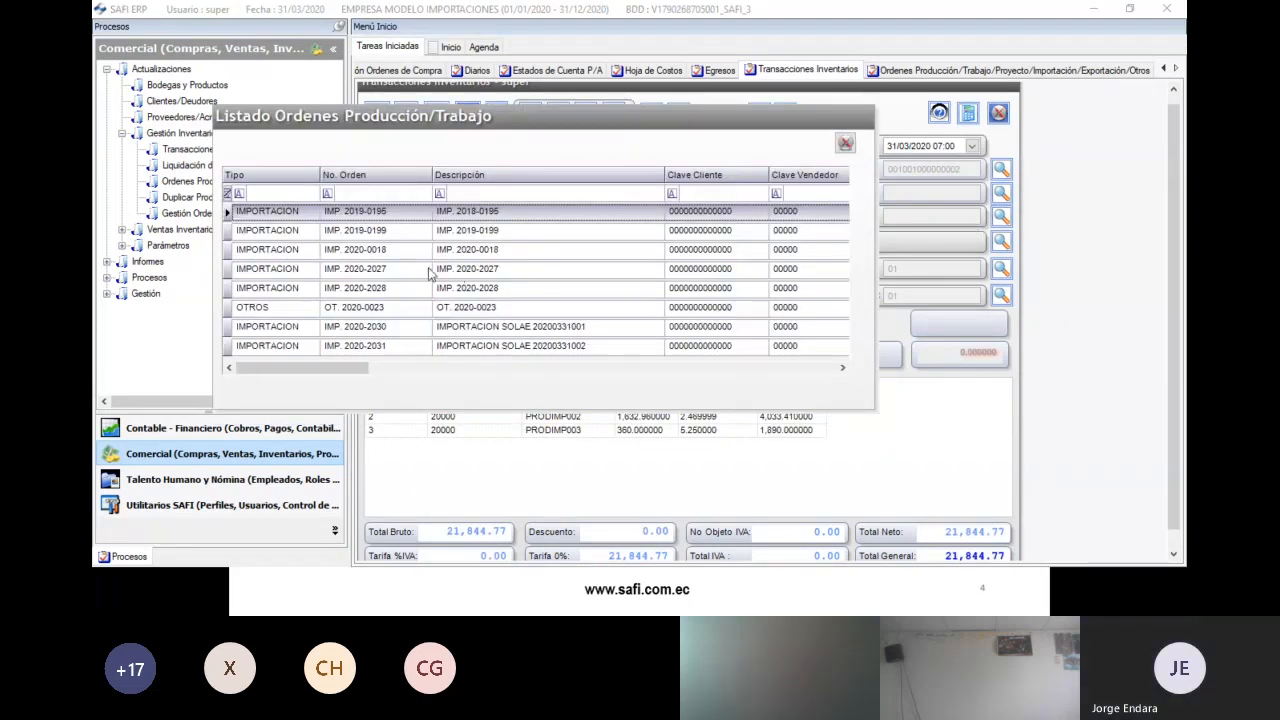
left_click(405, 330)
double_click(408, 348)
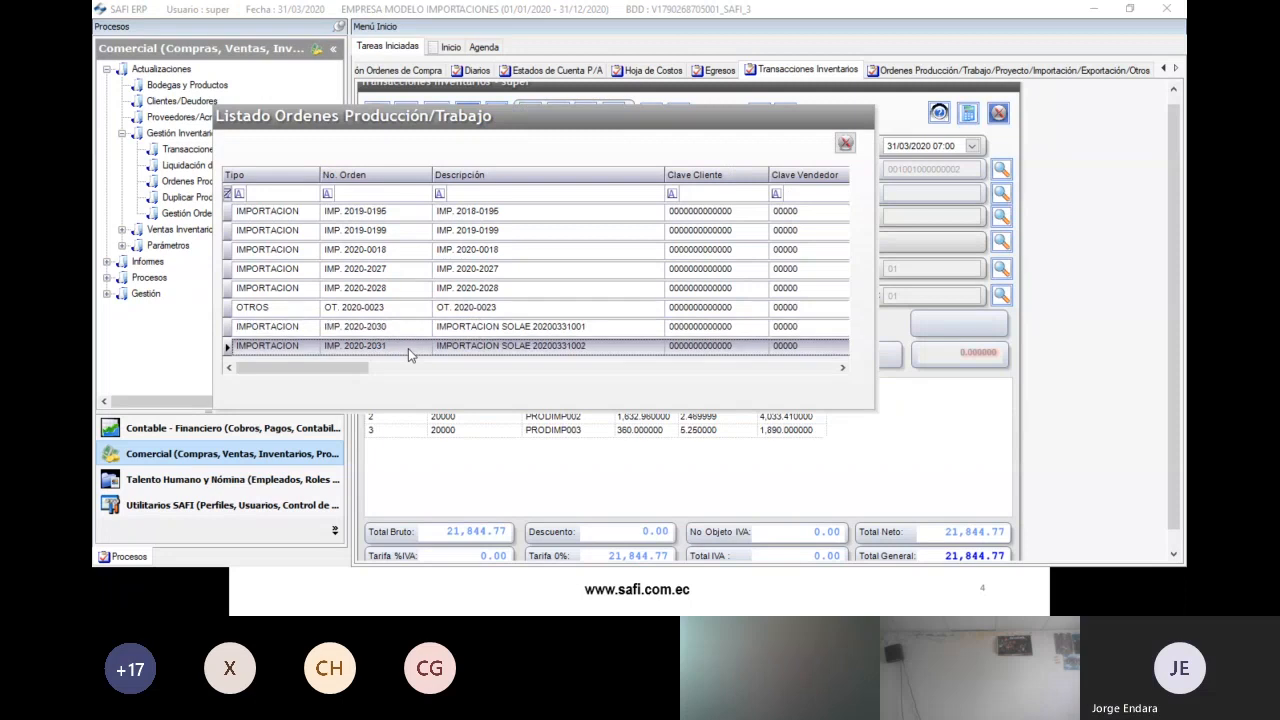
left_click(282, 240)
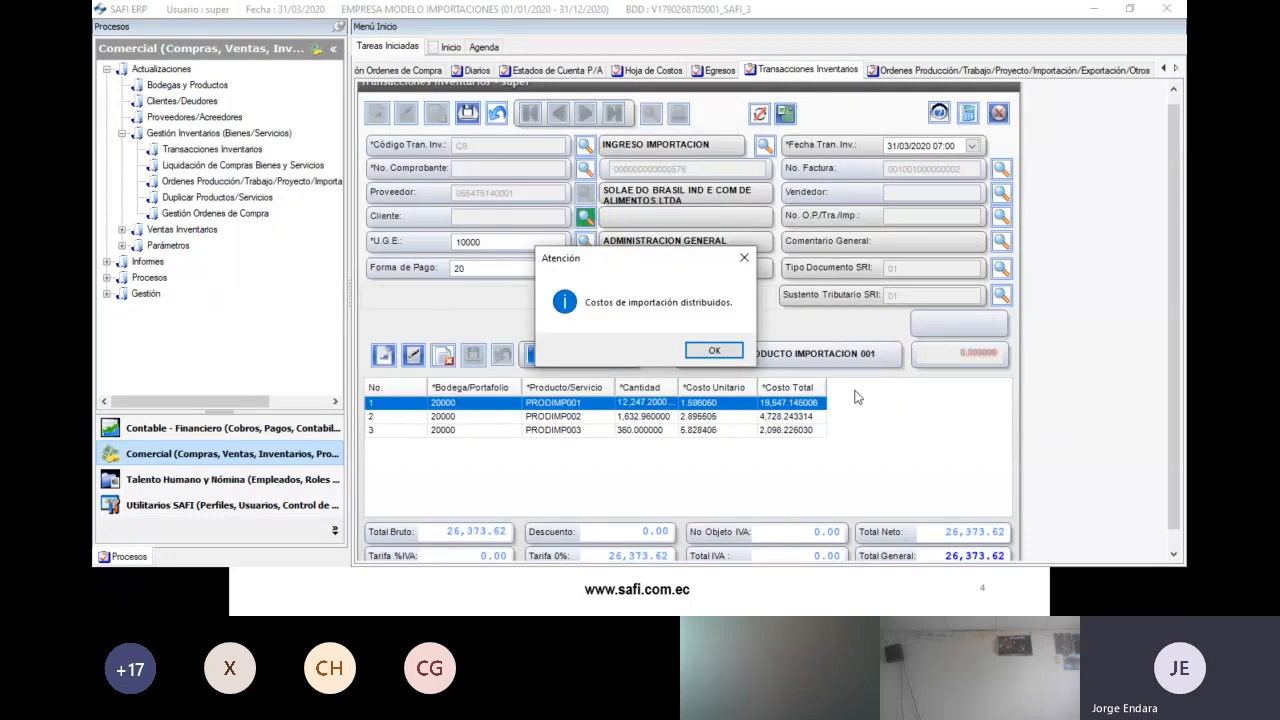
left_click(738, 355)
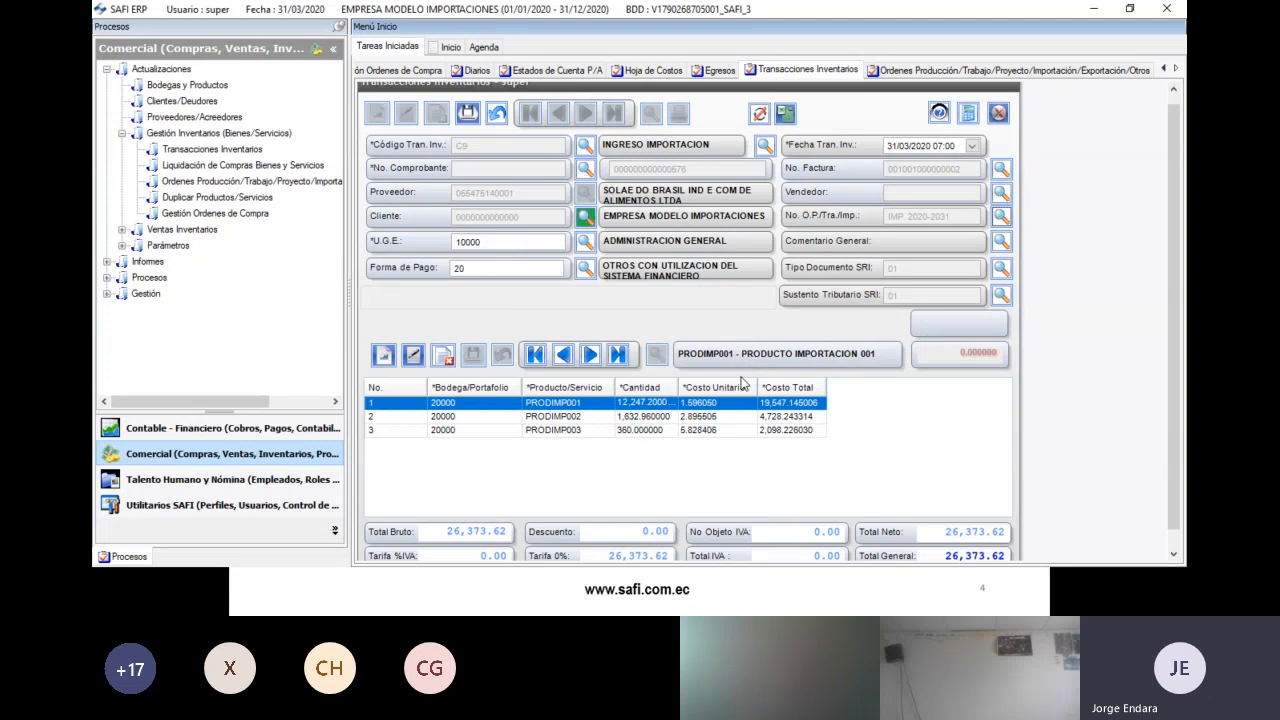
scroll(988, 537, "down", 1)
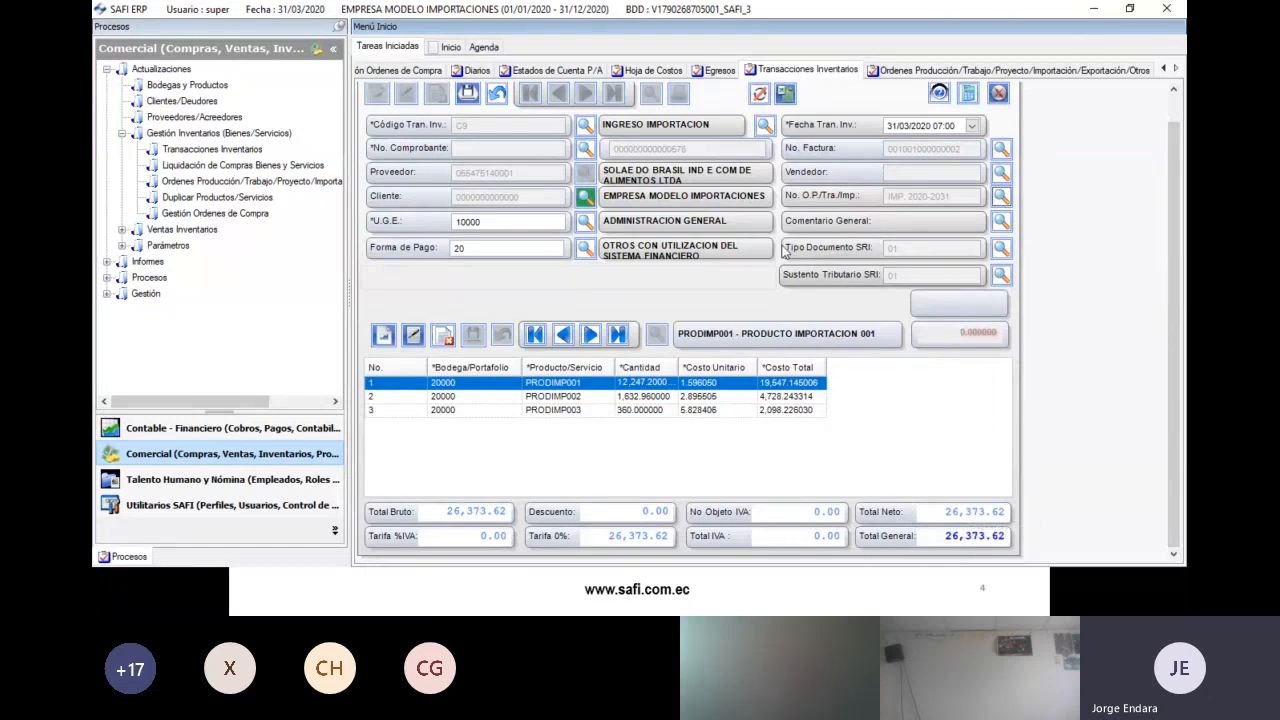
left_click(634, 78)
- Generate the IMP. 2020-2031 cost sheet report, check its 26,373.81 general total, then minimize it
left_click(578, 292)
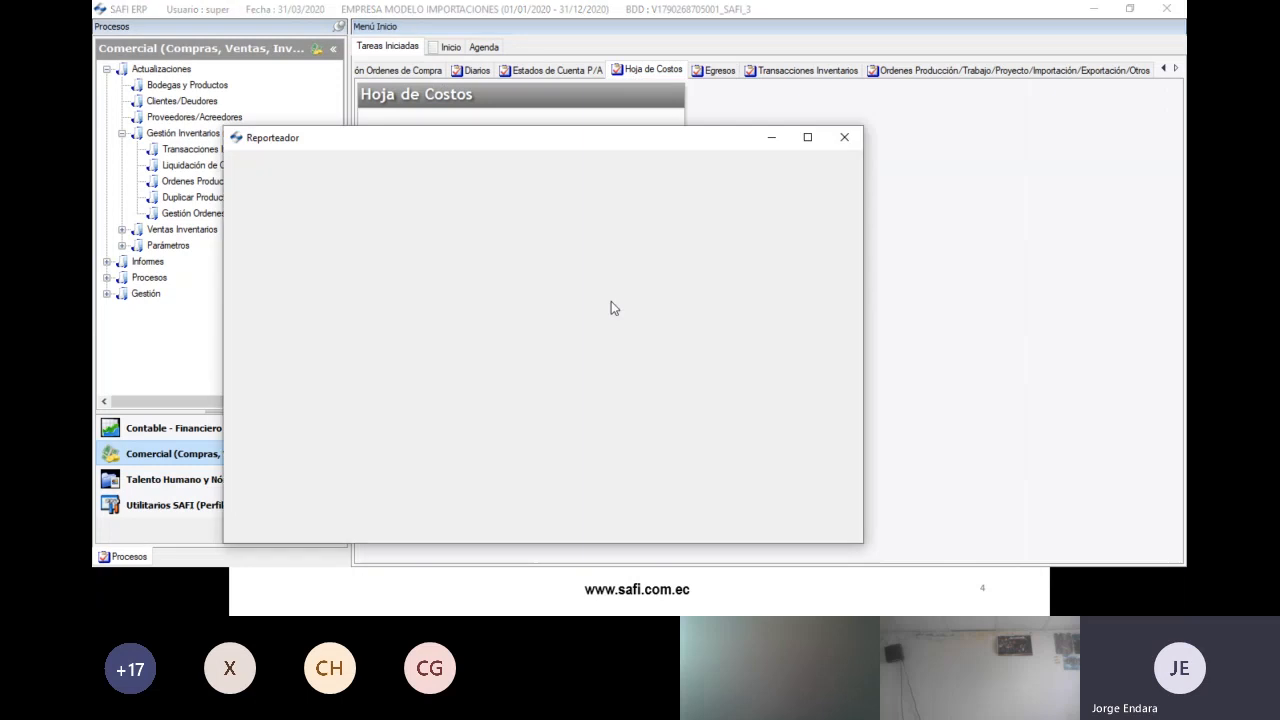
double_click(545, 17)
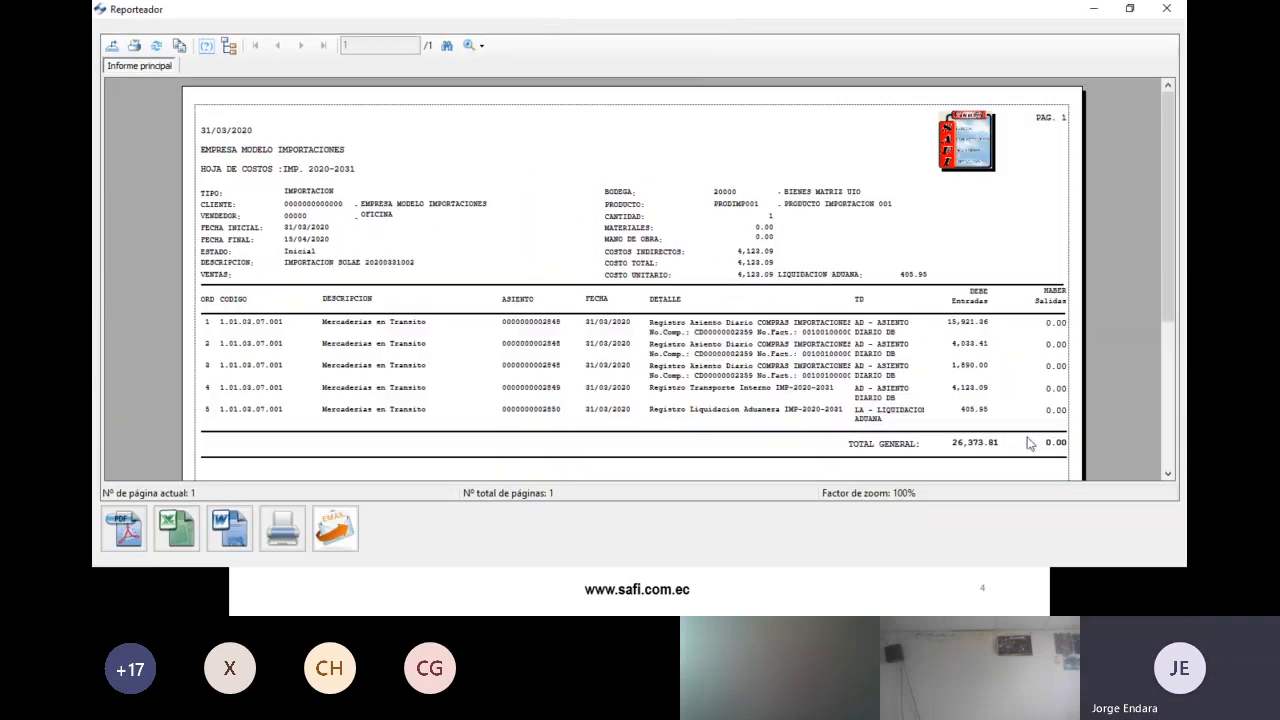
left_click(973, 442)
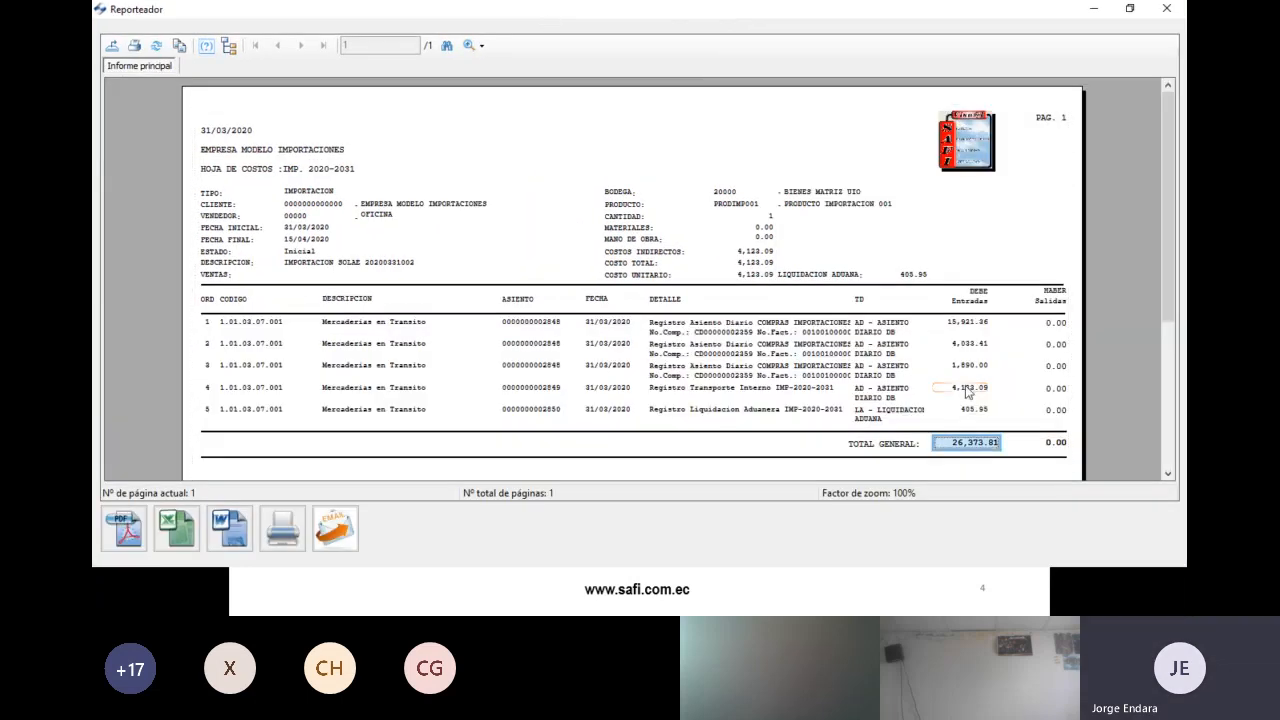
left_click(1092, 12)
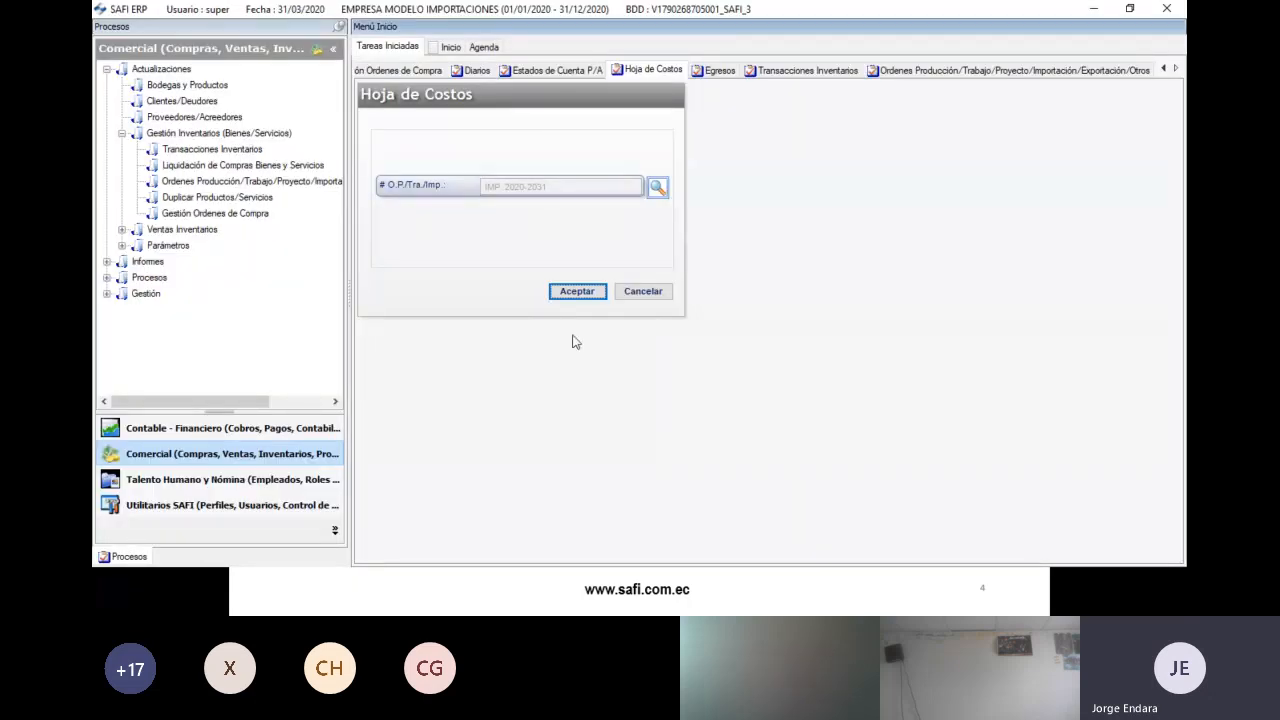
- Compare the workbook's S8:S10 quantity-method unit costs with the ERP import entry
key("alt+Tab")
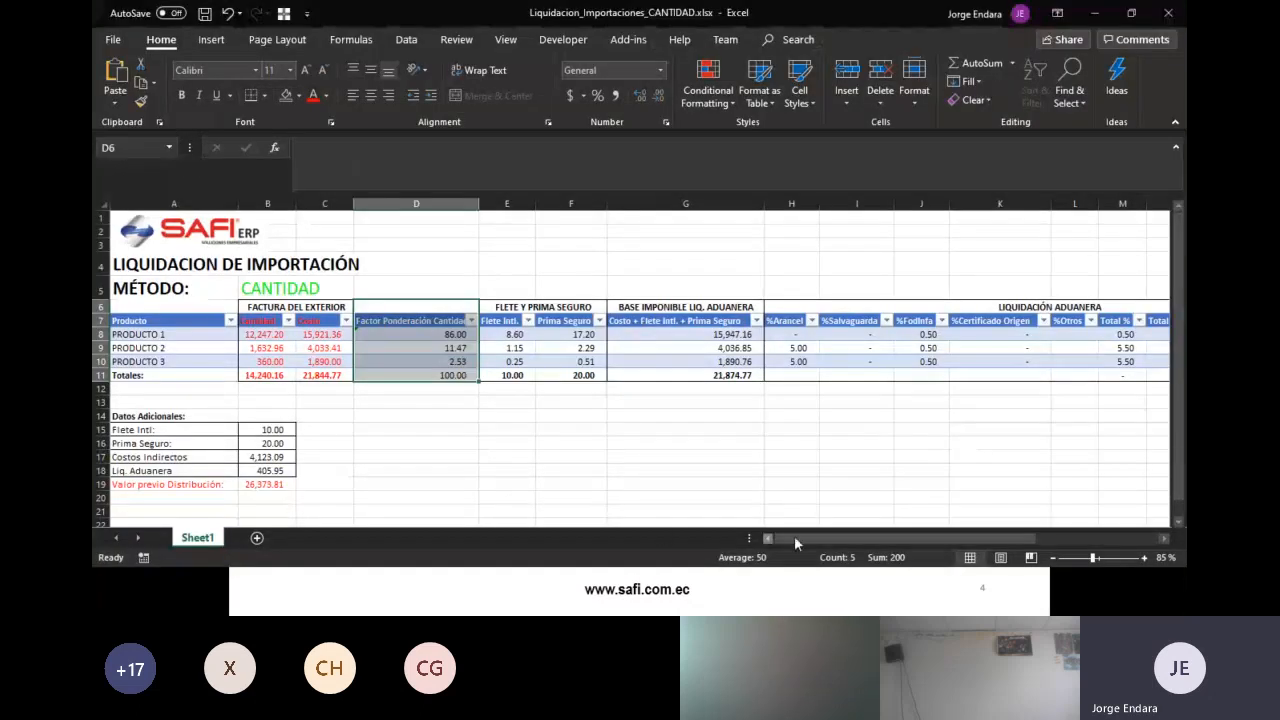
left_click_drag(806, 539, 921, 539)
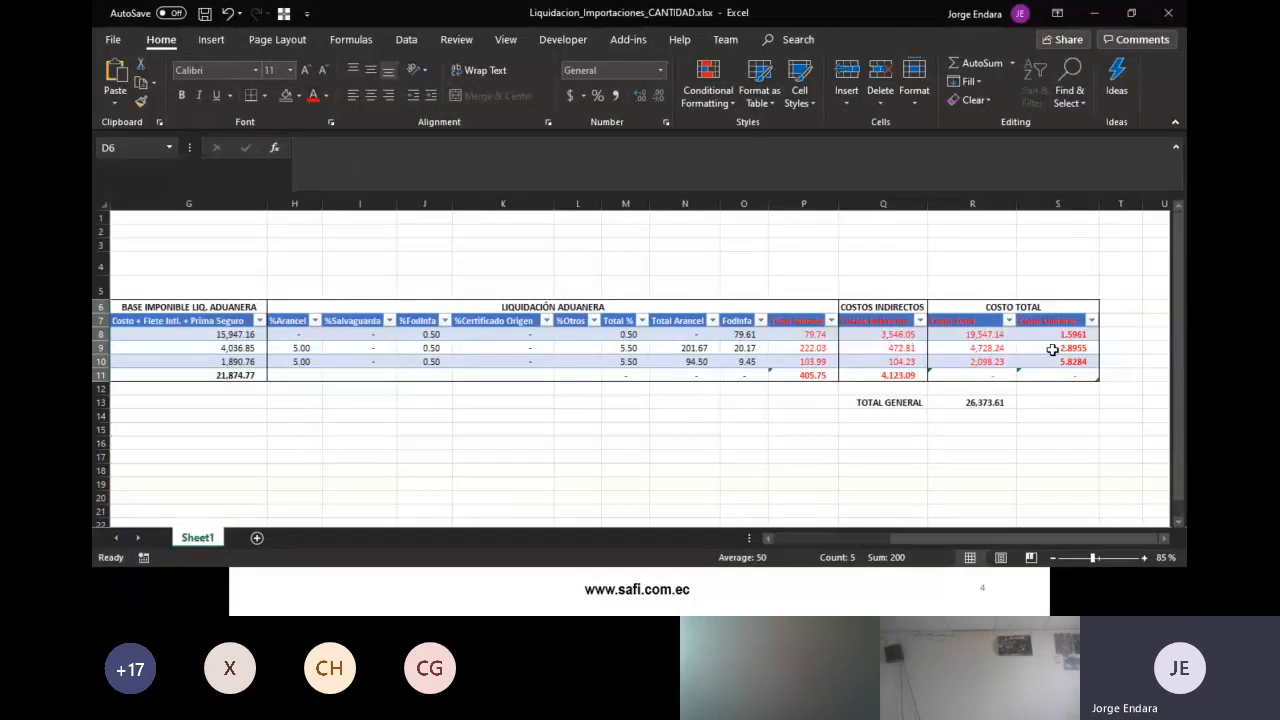
left_click_drag(1067, 336, 1070, 363)
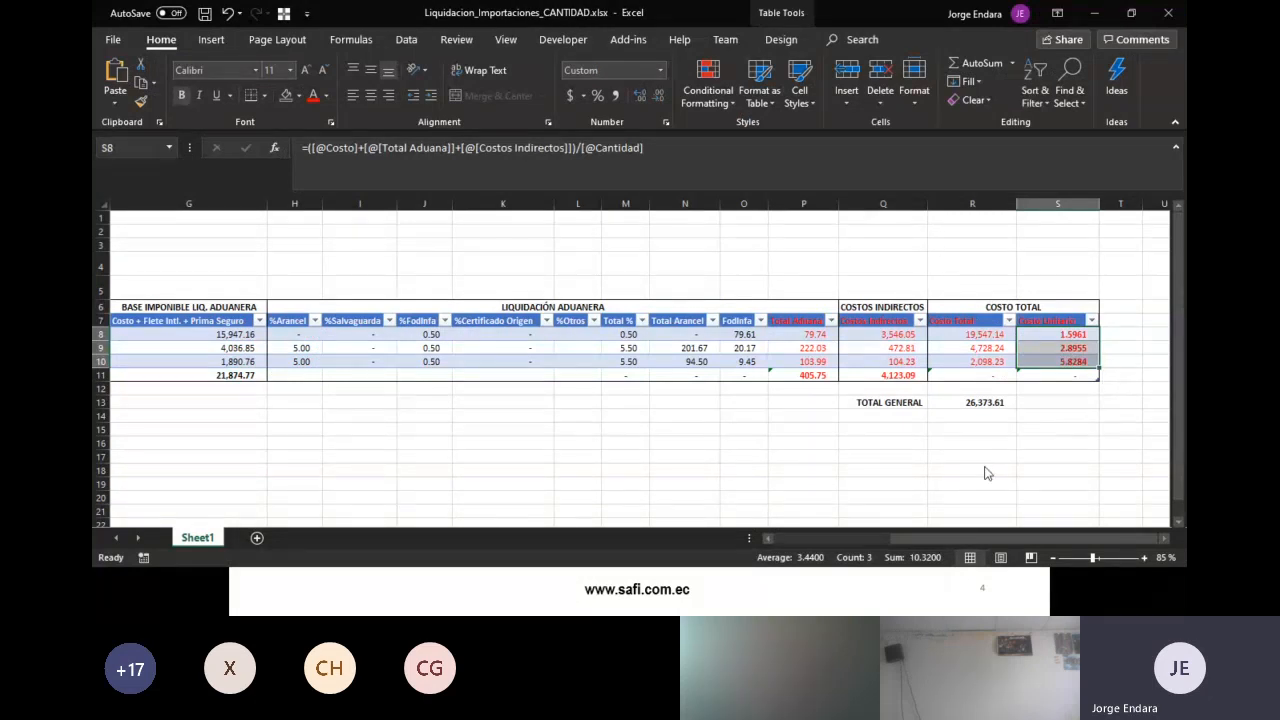
key("alt+Tab")
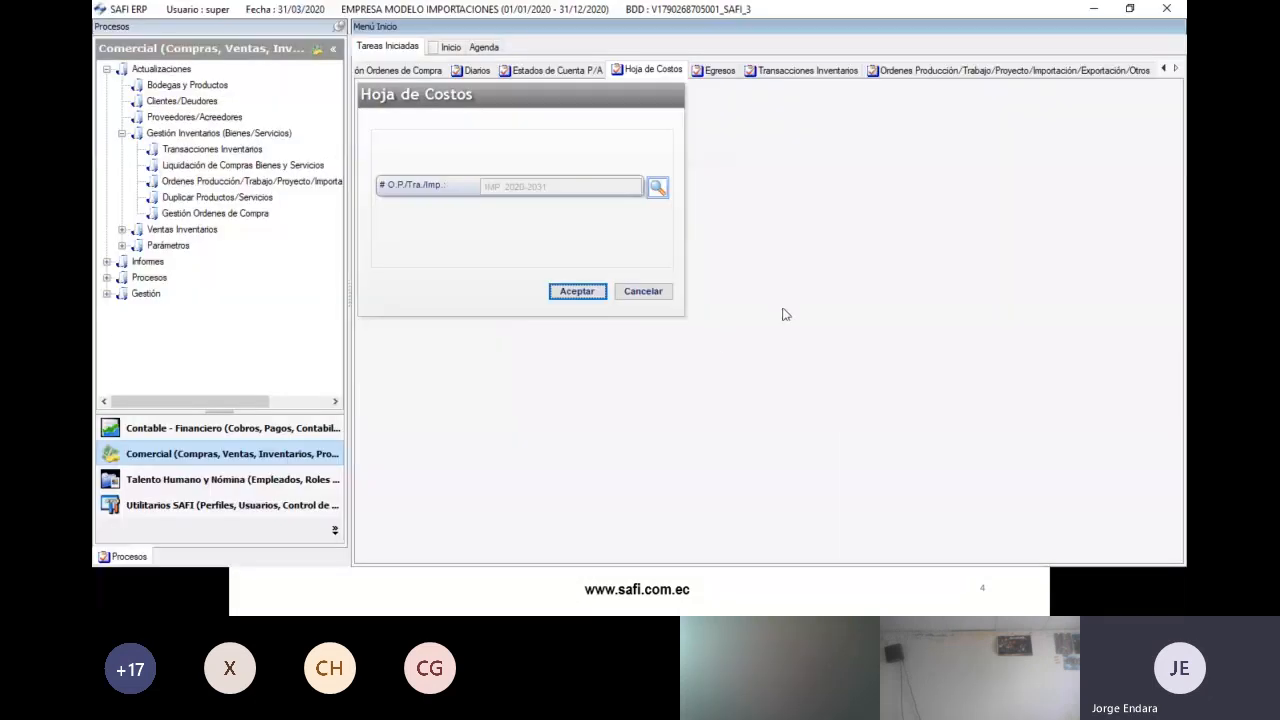
left_click(778, 75)
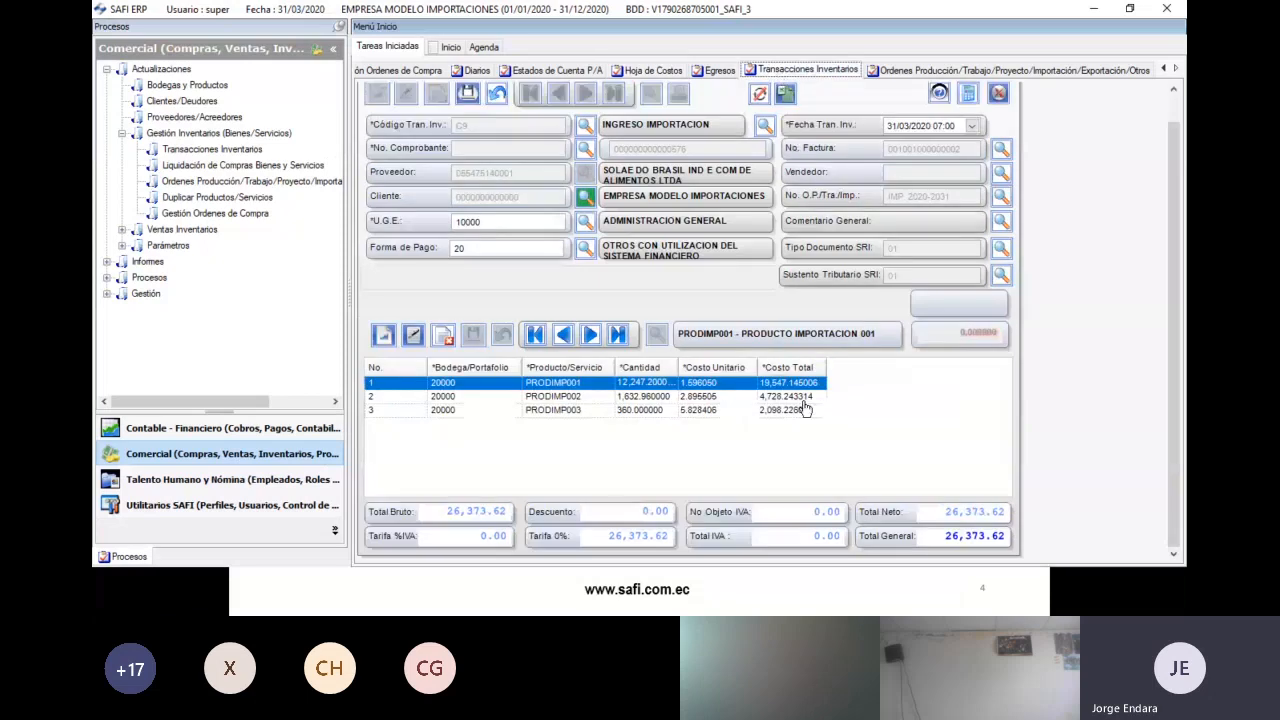
- Recheck the S8:S10 unit costs against the third product's cost, then cancel the unsaved entry
key("alt+Tab")
left_click(1067, 388)
left_click(1076, 337)
left_click(1081, 360, "shift")
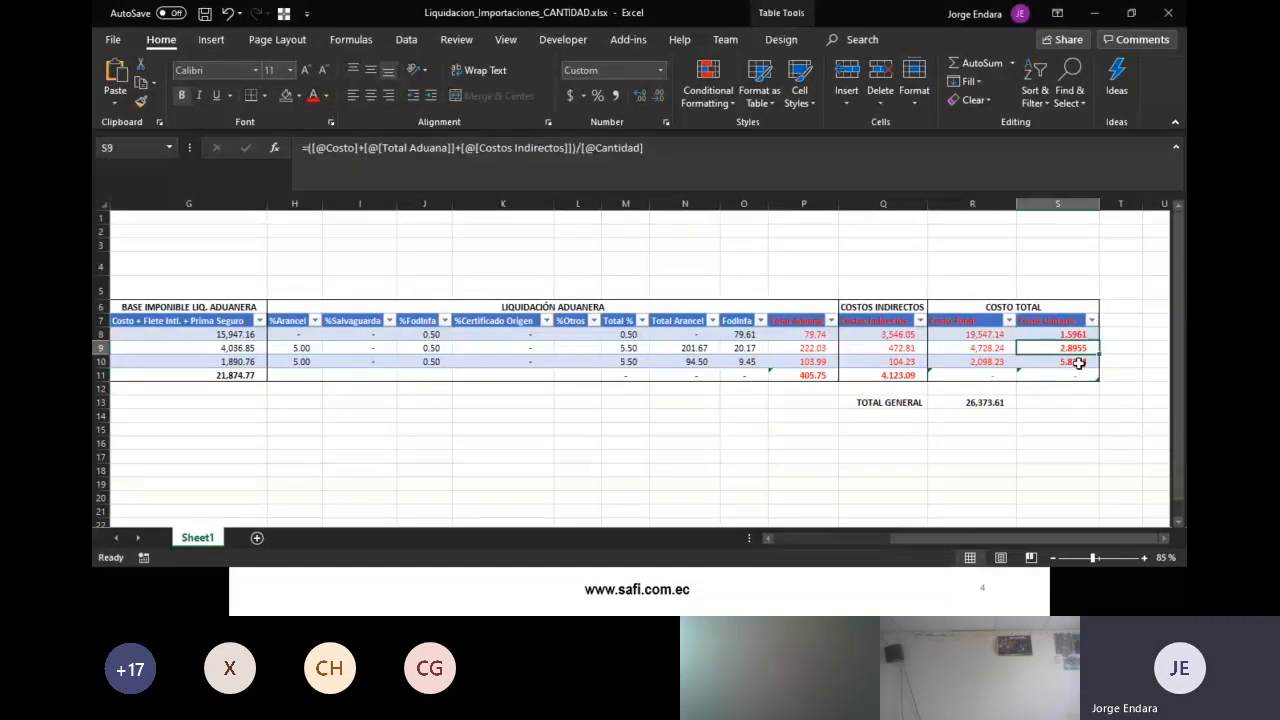
key("alt+Tab")
left_click(722, 410)
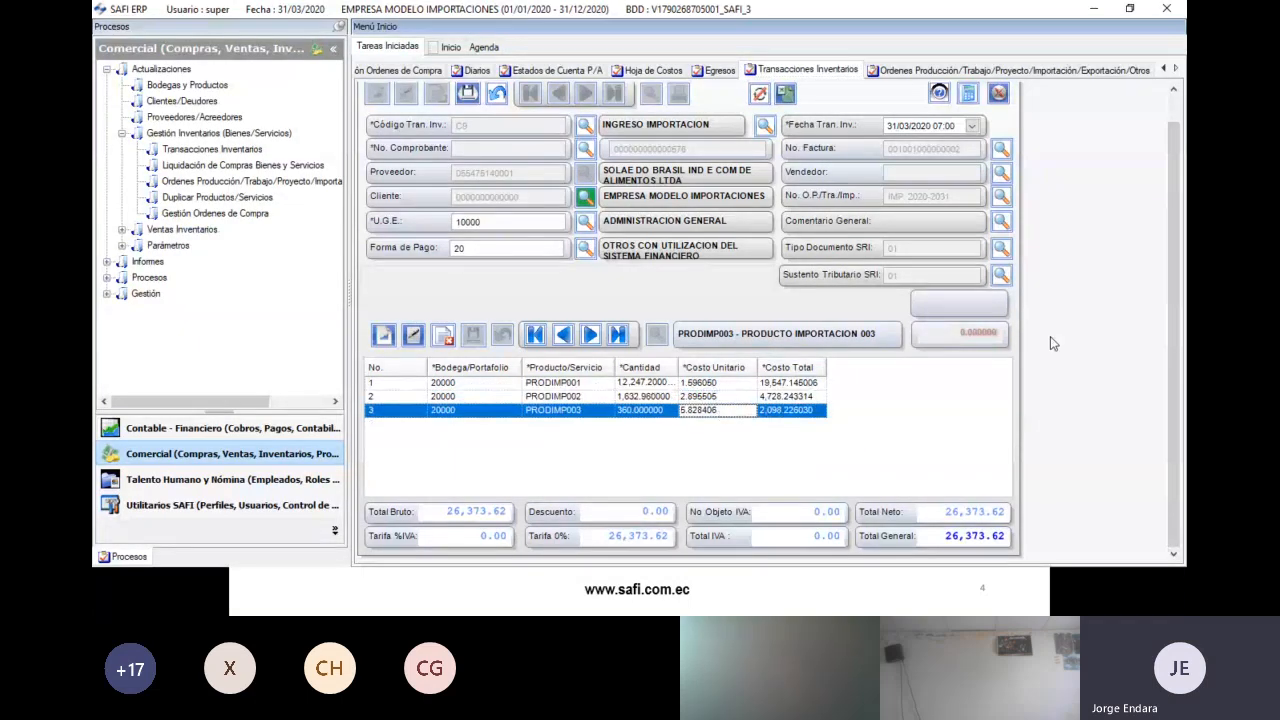
left_click_drag(1175, 314, 1174, 282)
left_click(503, 128)
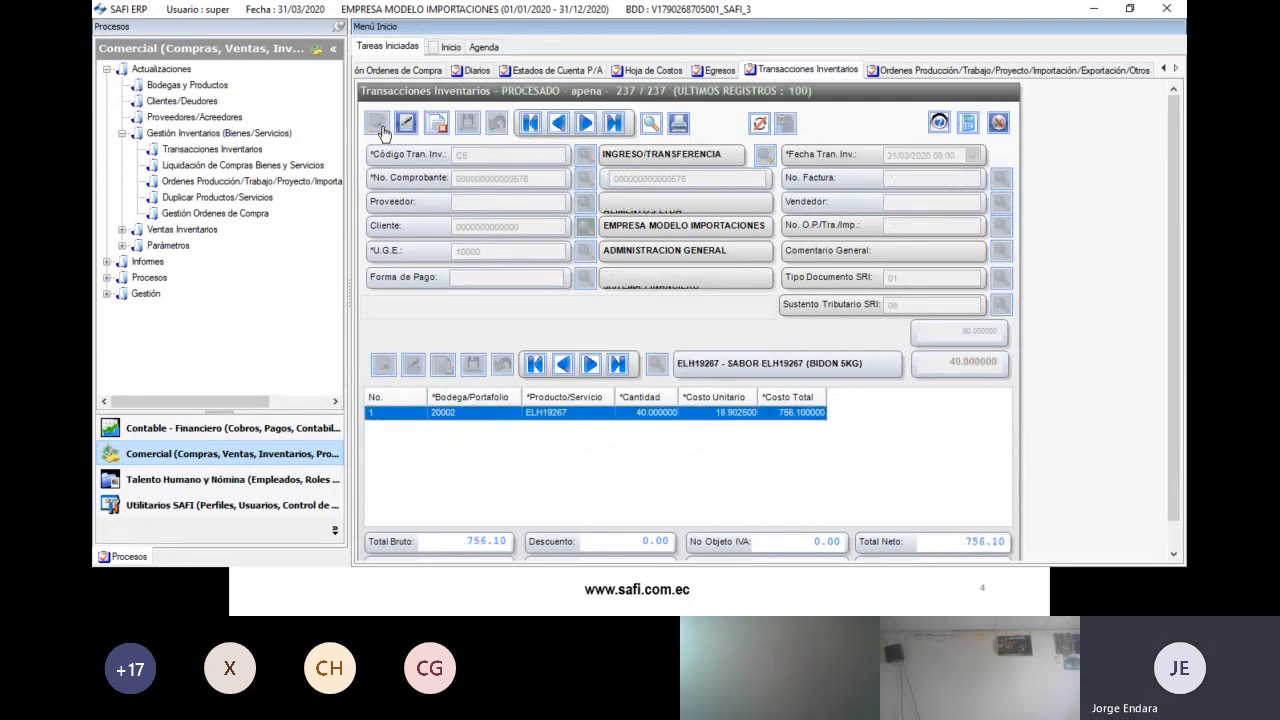
- Create a new C9 INGRESO IMPORTACION entry and load the second pending purchase order's products
left_click(381, 129)
left_click(585, 156)
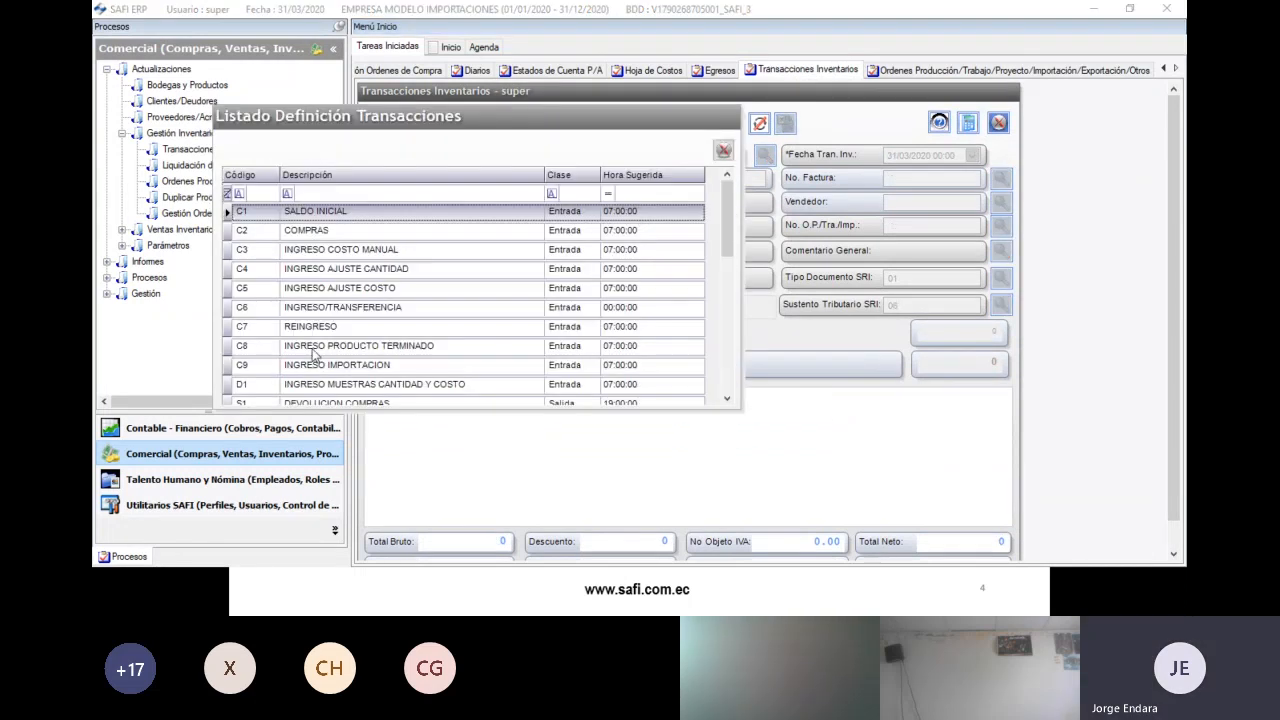
double_click(320, 370)
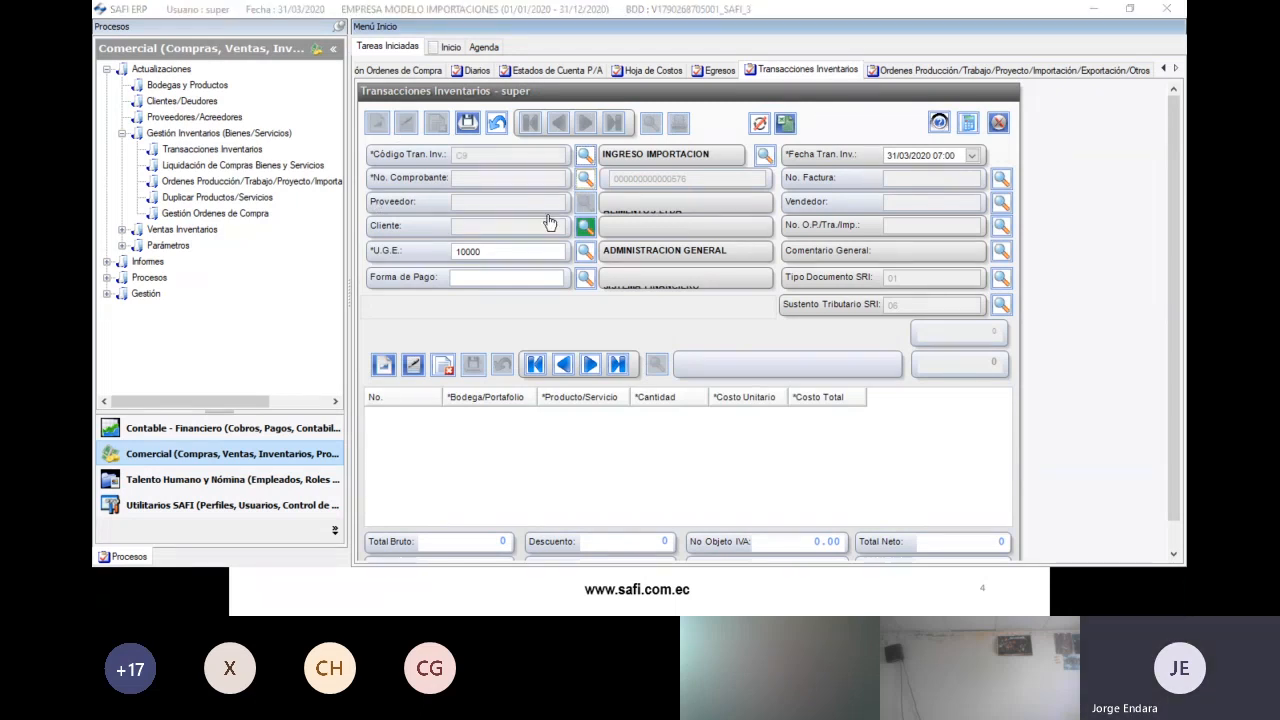
left_click(370, 220)
left_click_drag(313, 400, 808, 374)
left_click(812, 218)
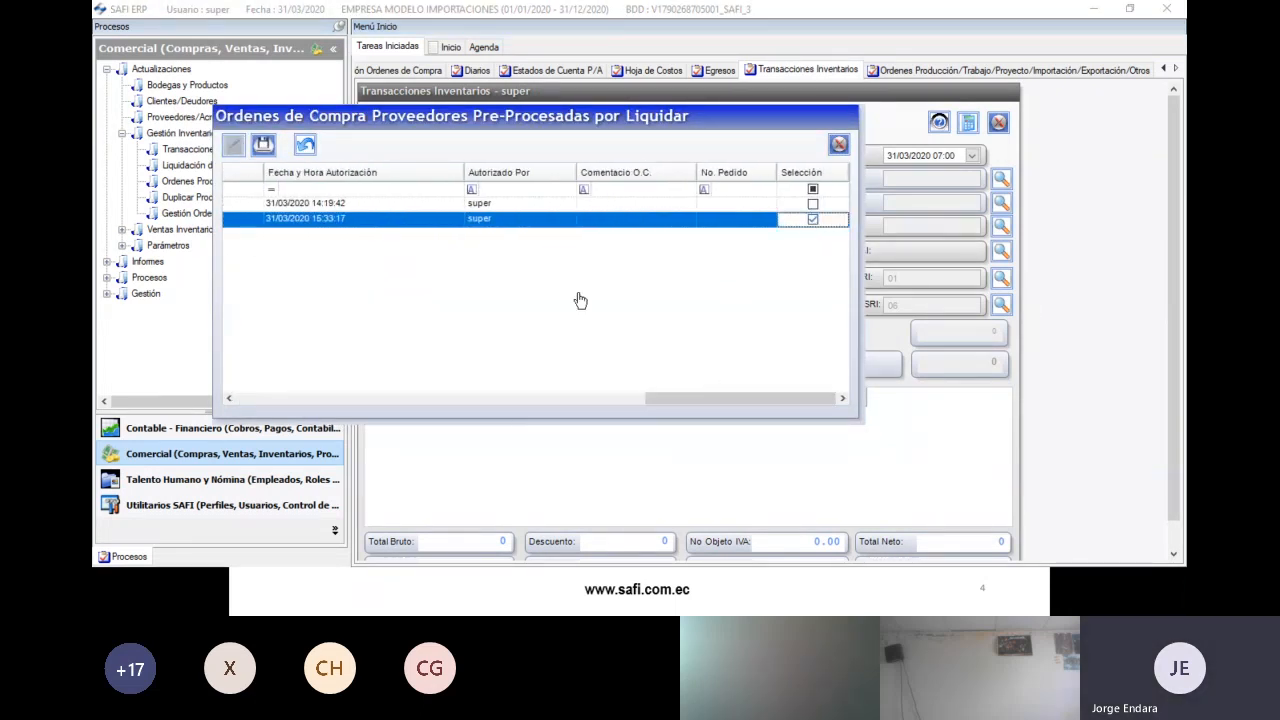
left_click(263, 144)
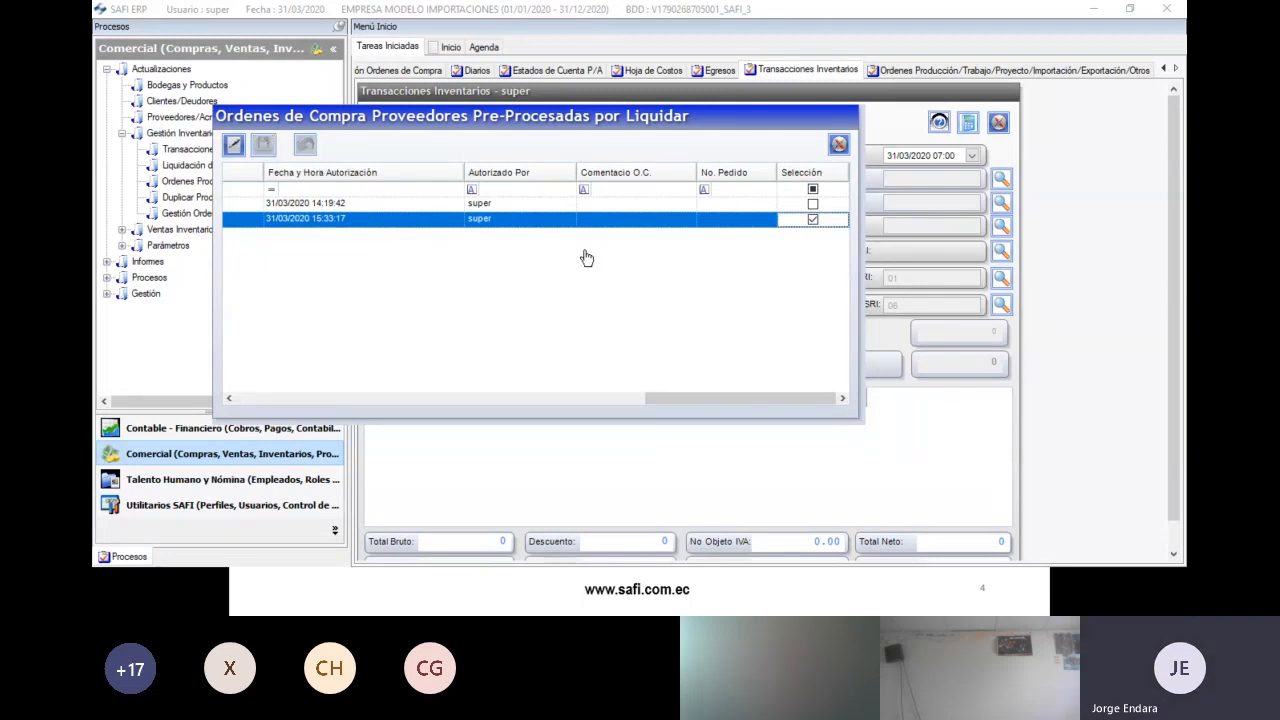
left_click(840, 143)
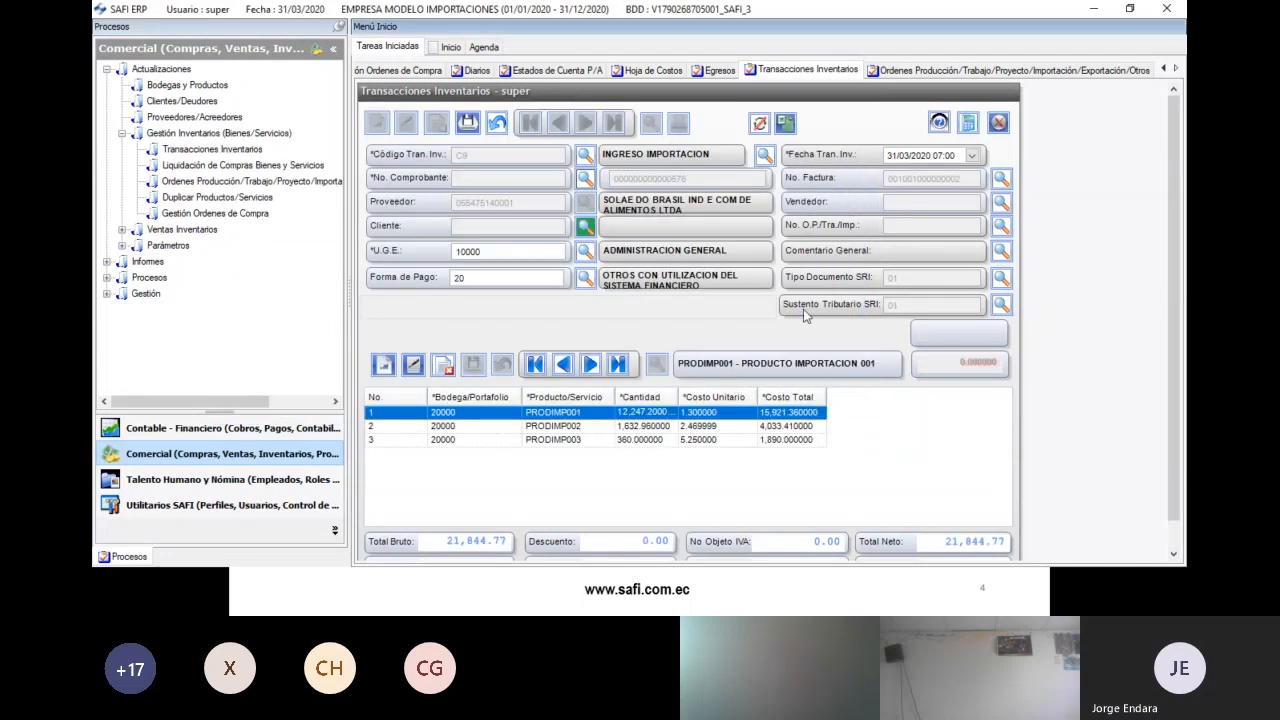
- Assign IMP. 2020-2031 and distribute by Costo, giving unit costs 1.551877, 3.072236, 6.530057
left_click(1000, 226)
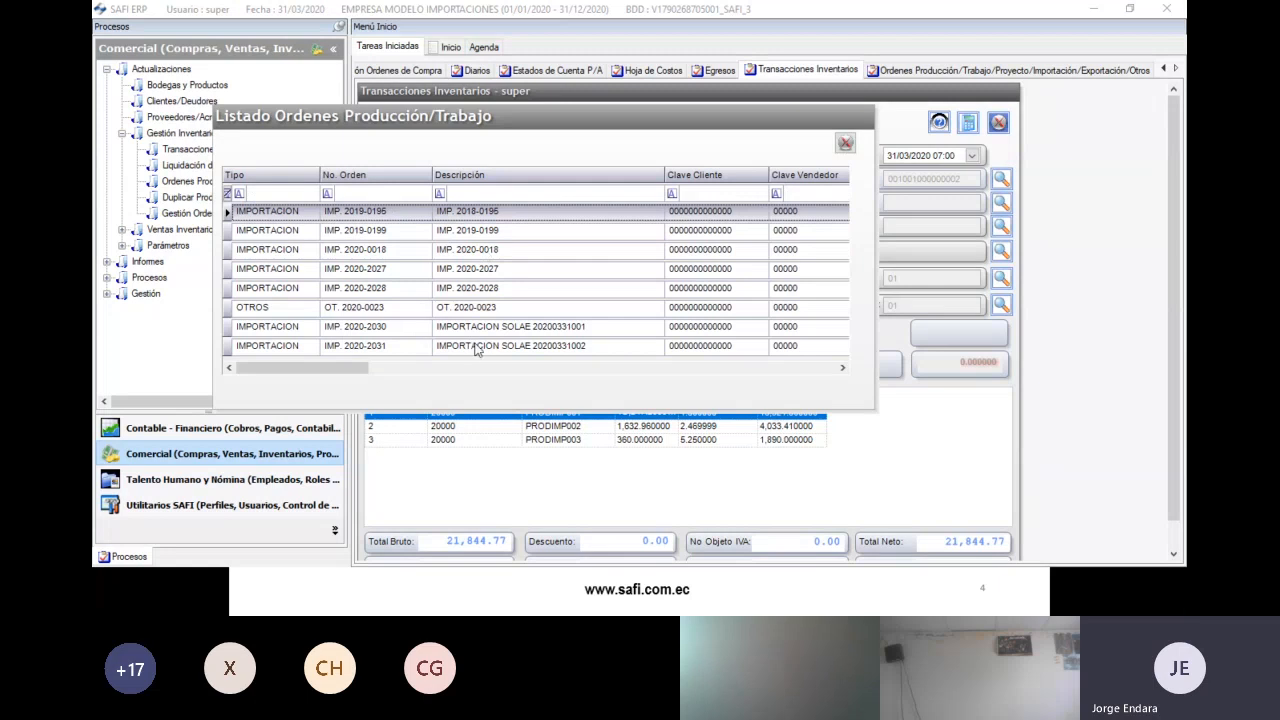
left_click(480, 347)
double_click(525, 349)
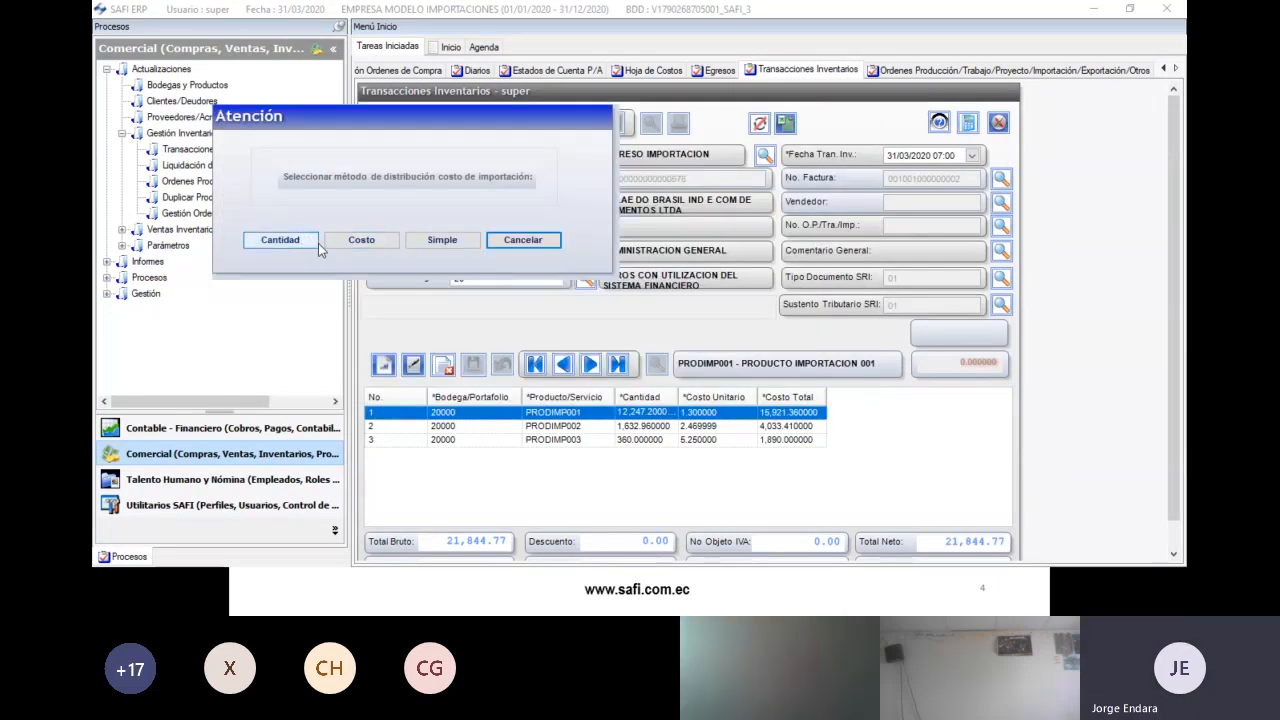
left_click(380, 248)
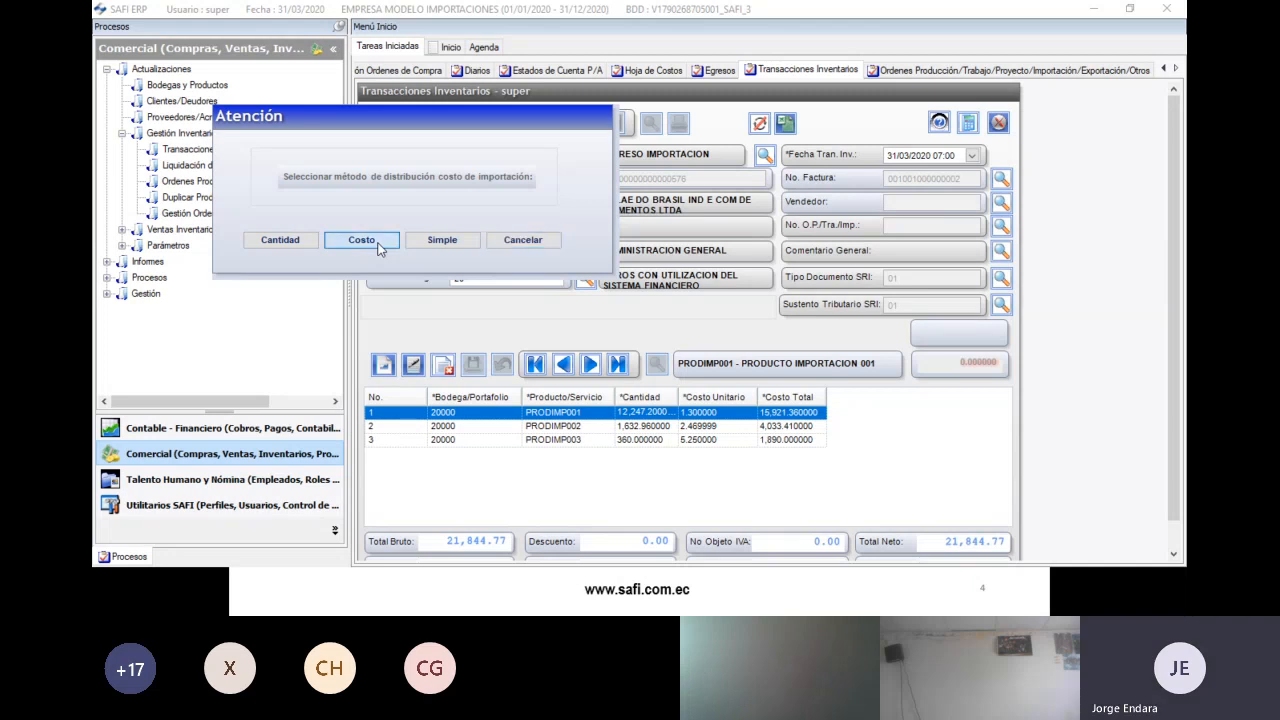
left_click(379, 248)
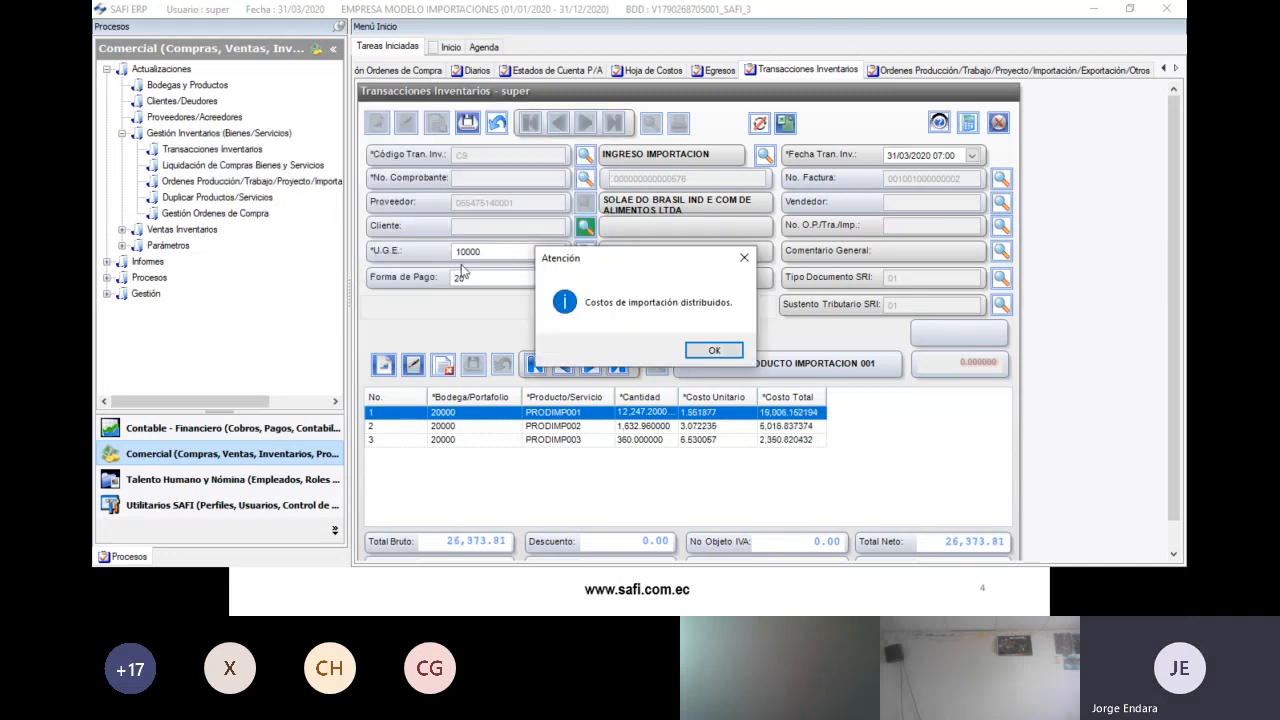
left_click(728, 349)
left_click(705, 416)
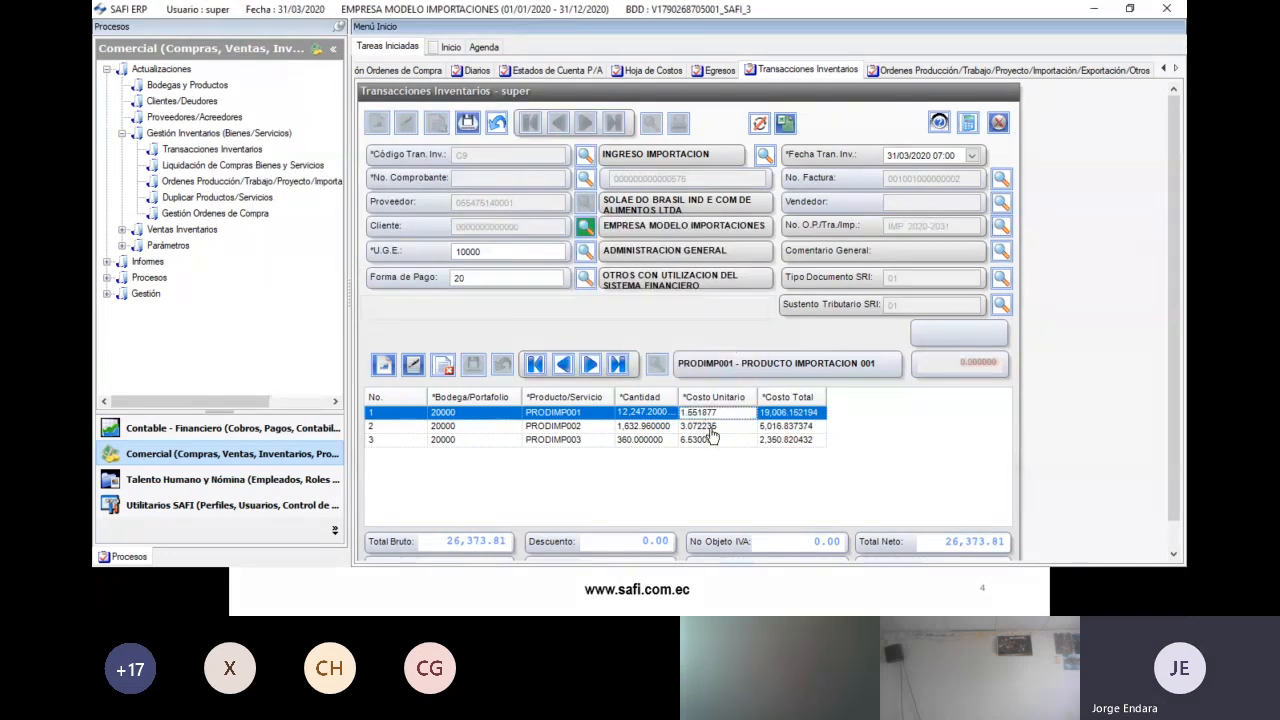
scroll(711, 436, "down", 1)
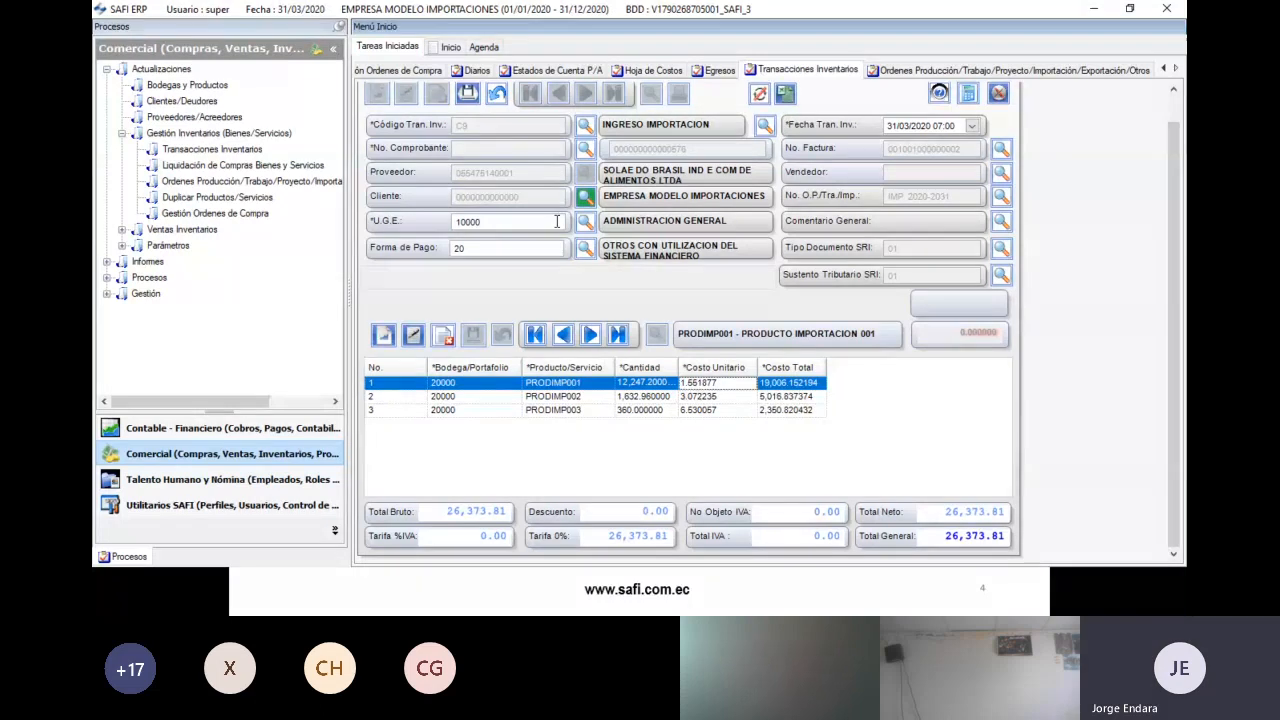
- In the COSTO workbook, inspect the D8 cost weighting formula and the sum of the factors
key("alt+Tab")
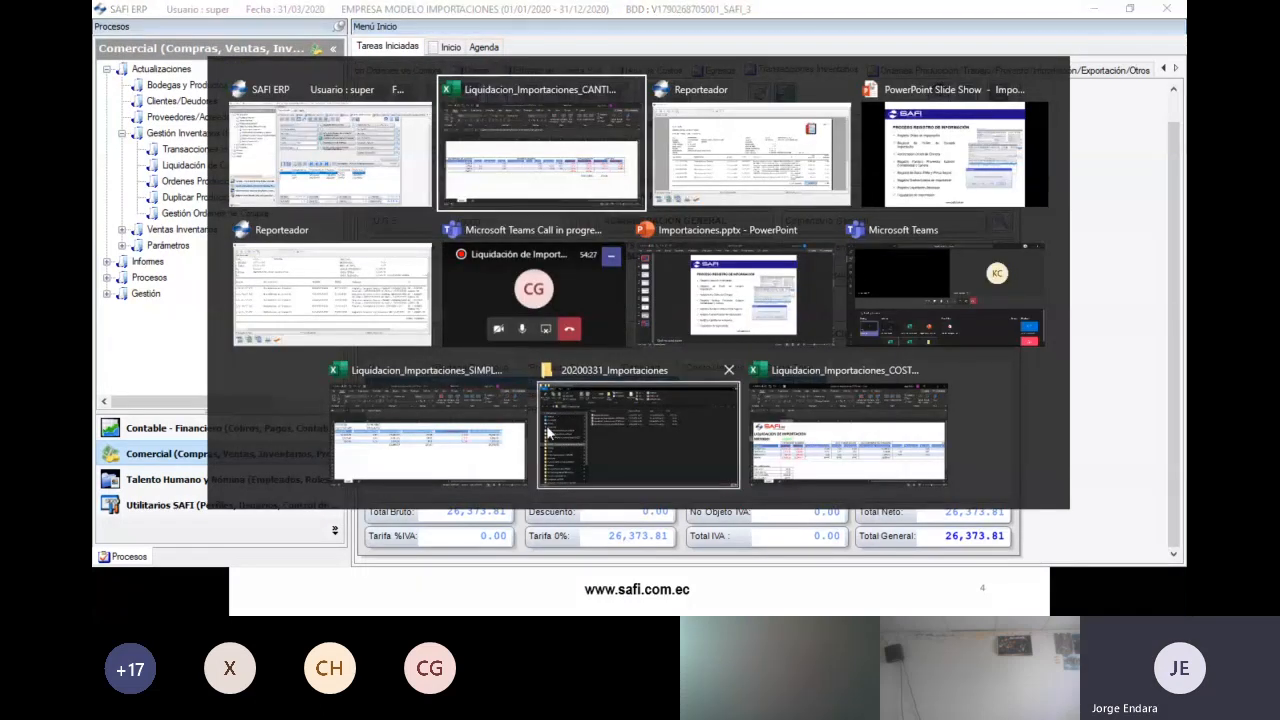
left_click(830, 434)
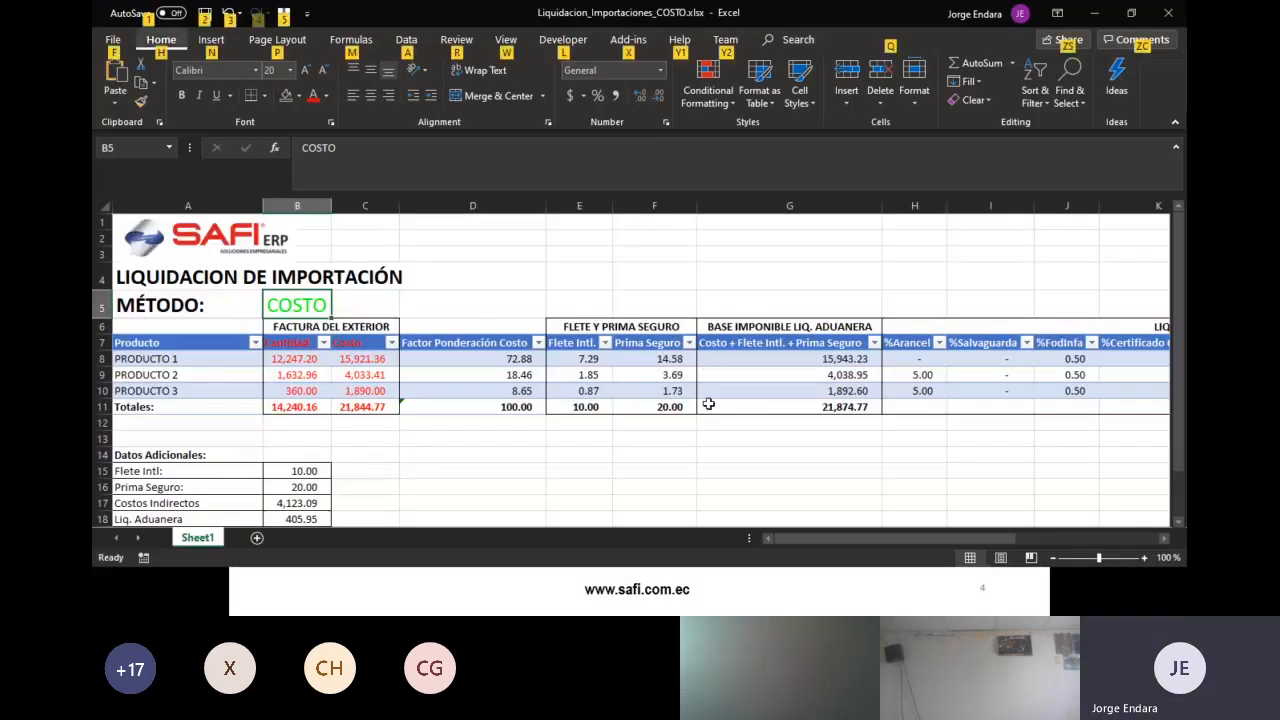
left_click(314, 374)
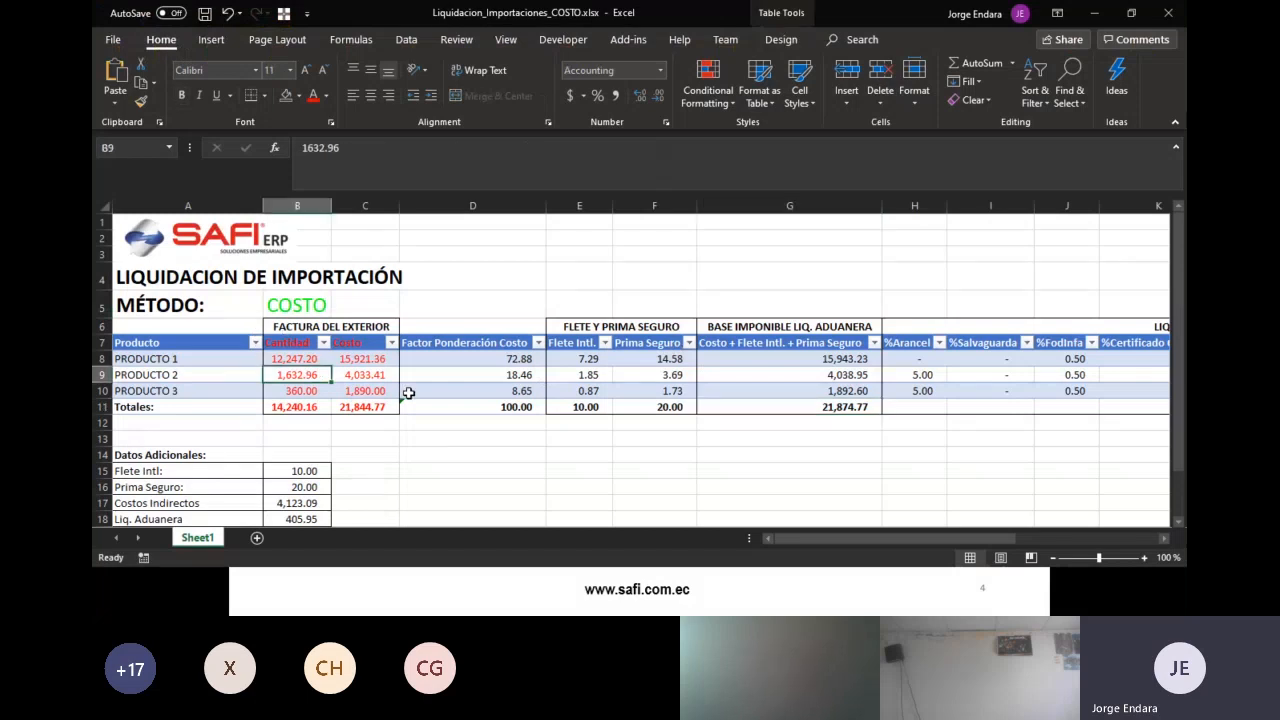
key("Right")
key("Right")
key("Up")
key("Up")
key("Down")
key("shift+Down")
key("shift+Down")
key("shift+Down")
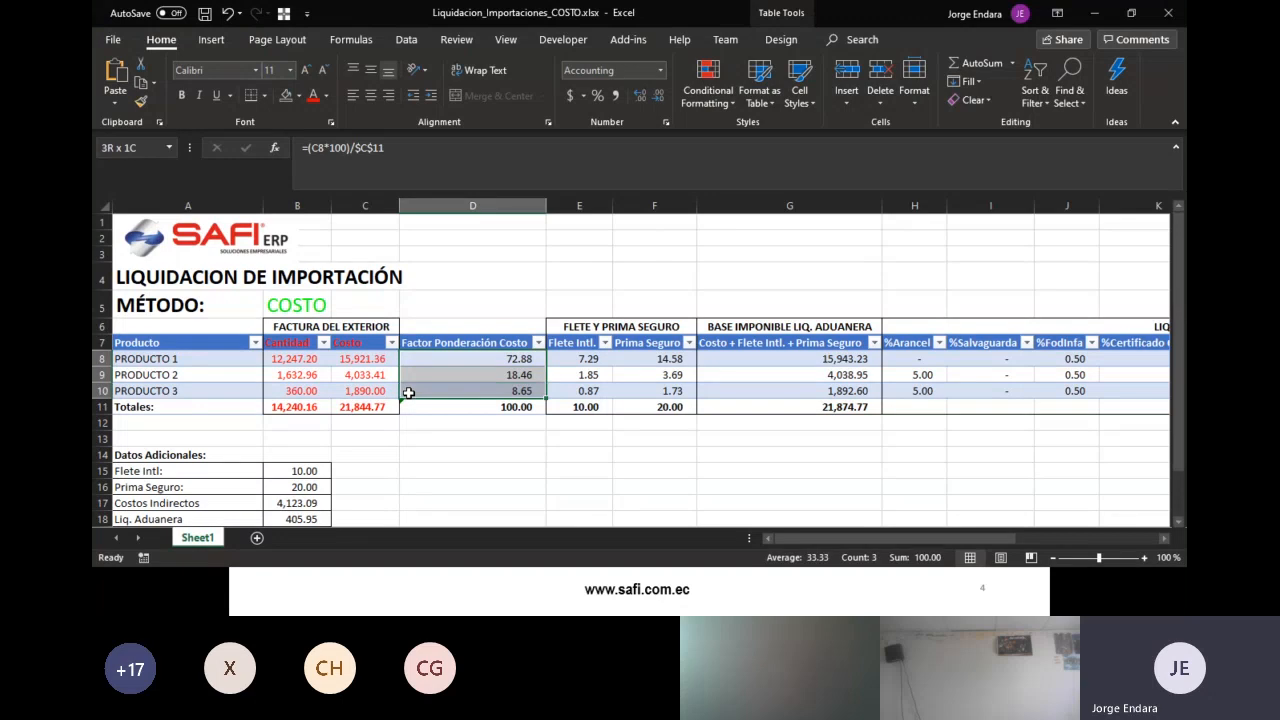
- Place the COSTO and CANTIDAD workbooks side by side and view the D10 quantity weighting formula
left_click(1132, 14)
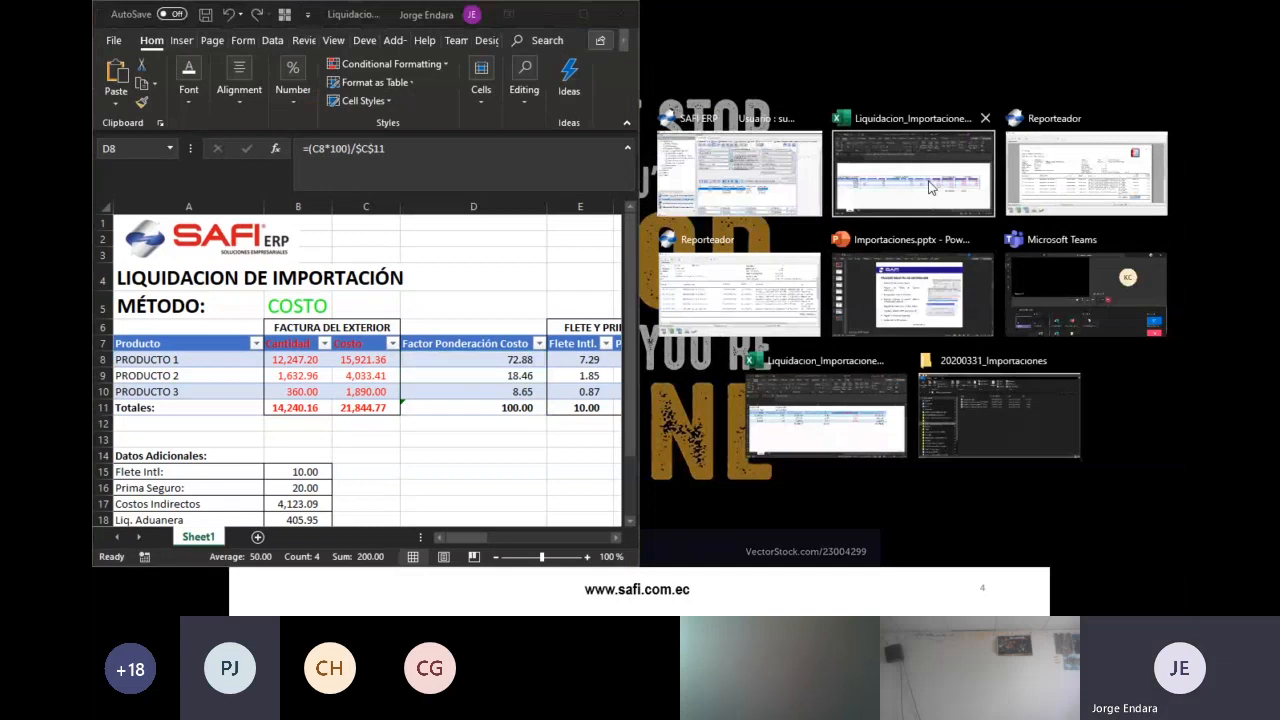
left_click(913, 168)
left_click_drag(1062, 541, 976, 541)
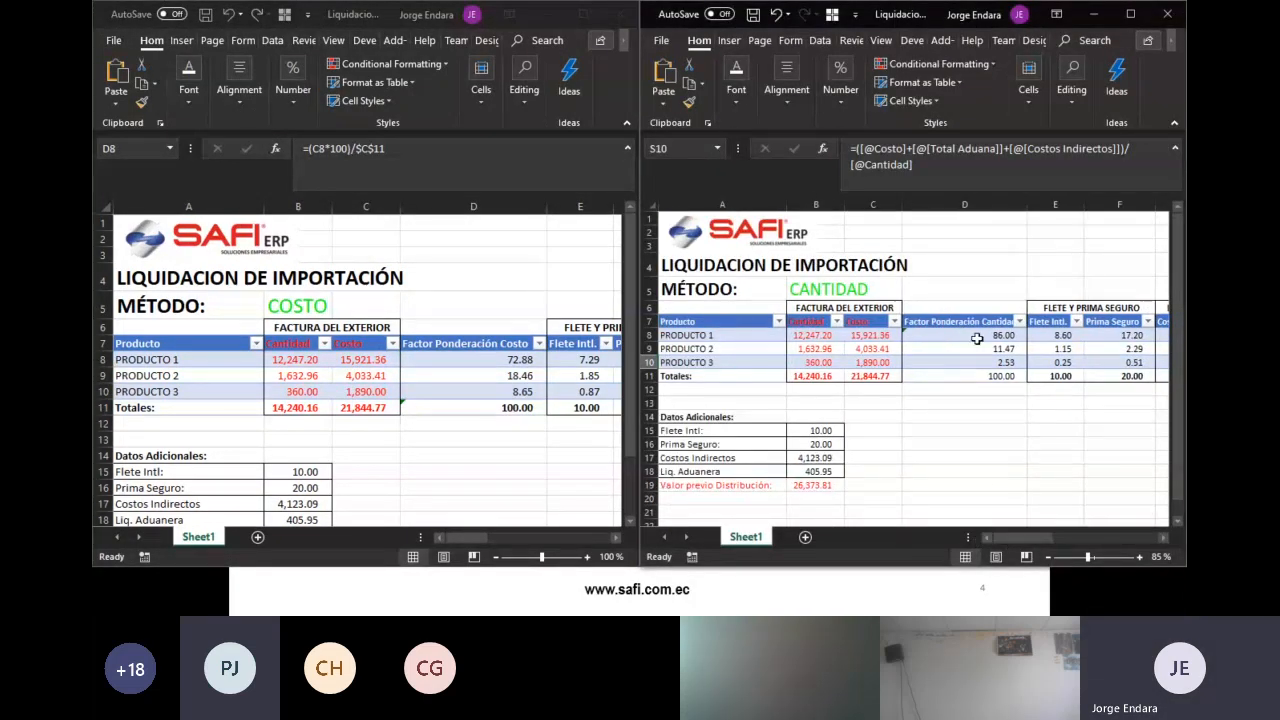
left_click_drag(980, 321, 998, 372)
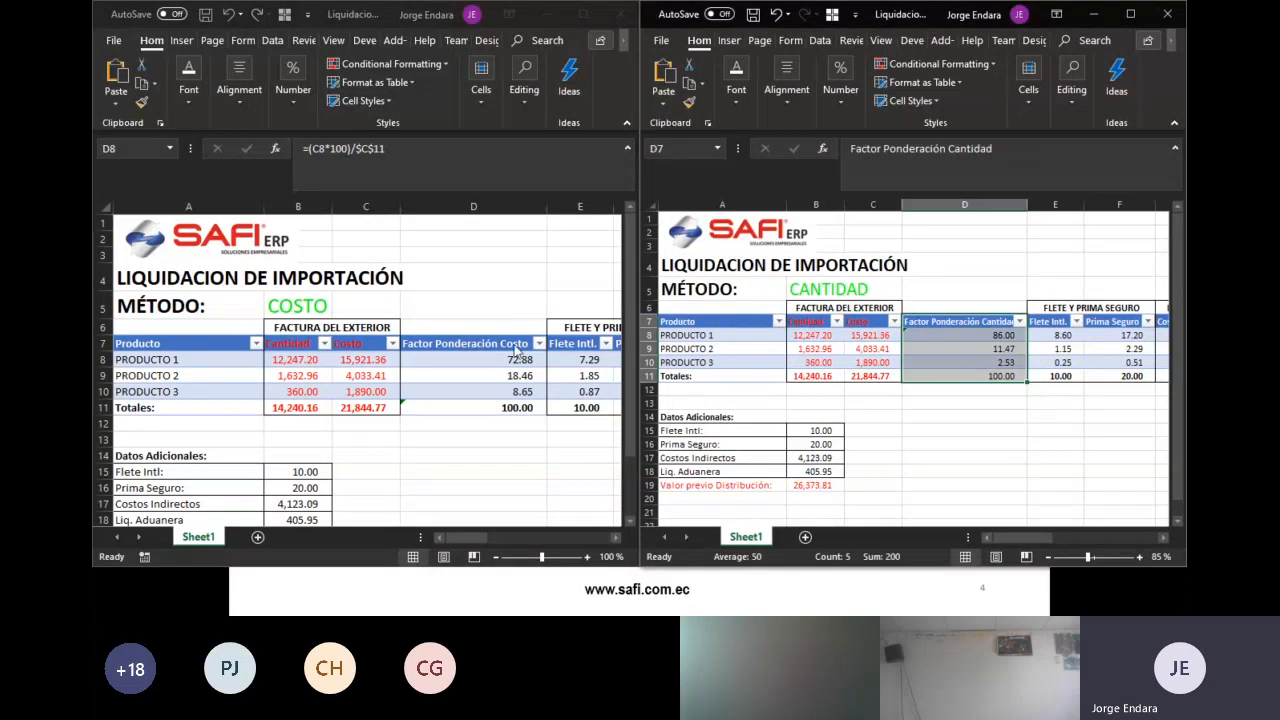
key("ctrl+q")
left_click(999, 364)
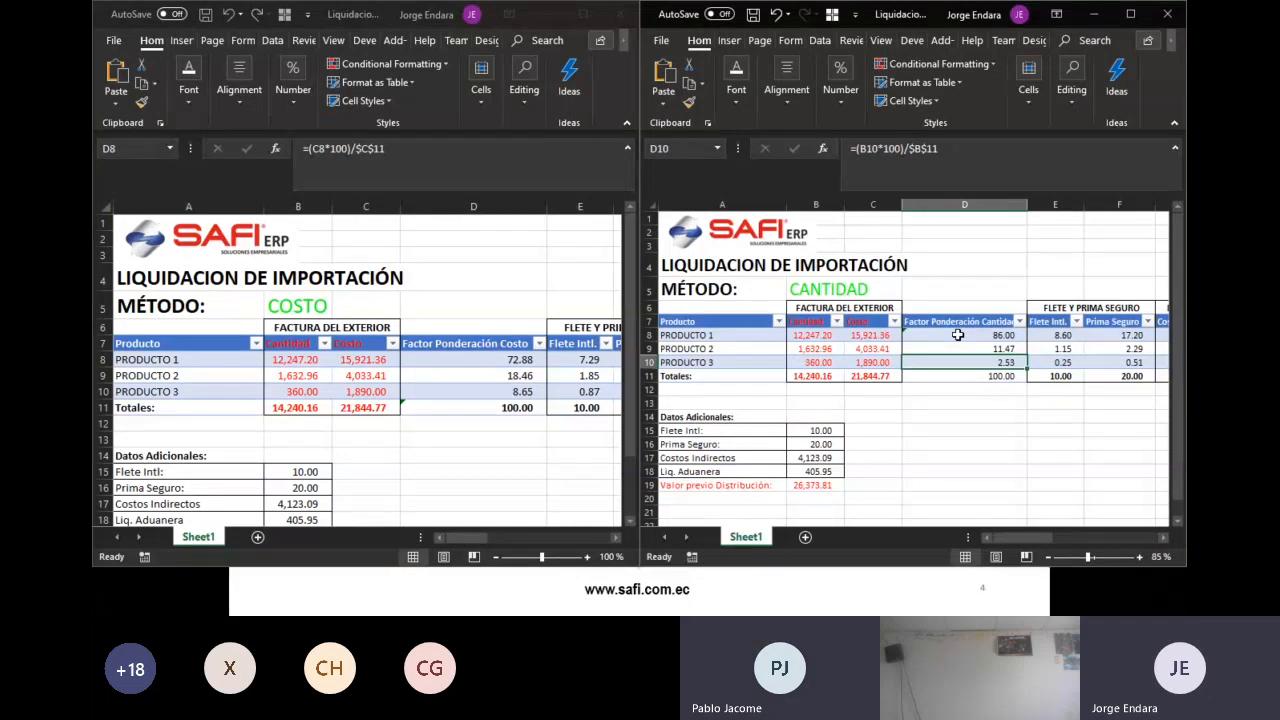
- Advance the presentation to the slide comparing cost, quantity and simple distribution unit costs
key("alt+Tab")
key("alt+Tab")
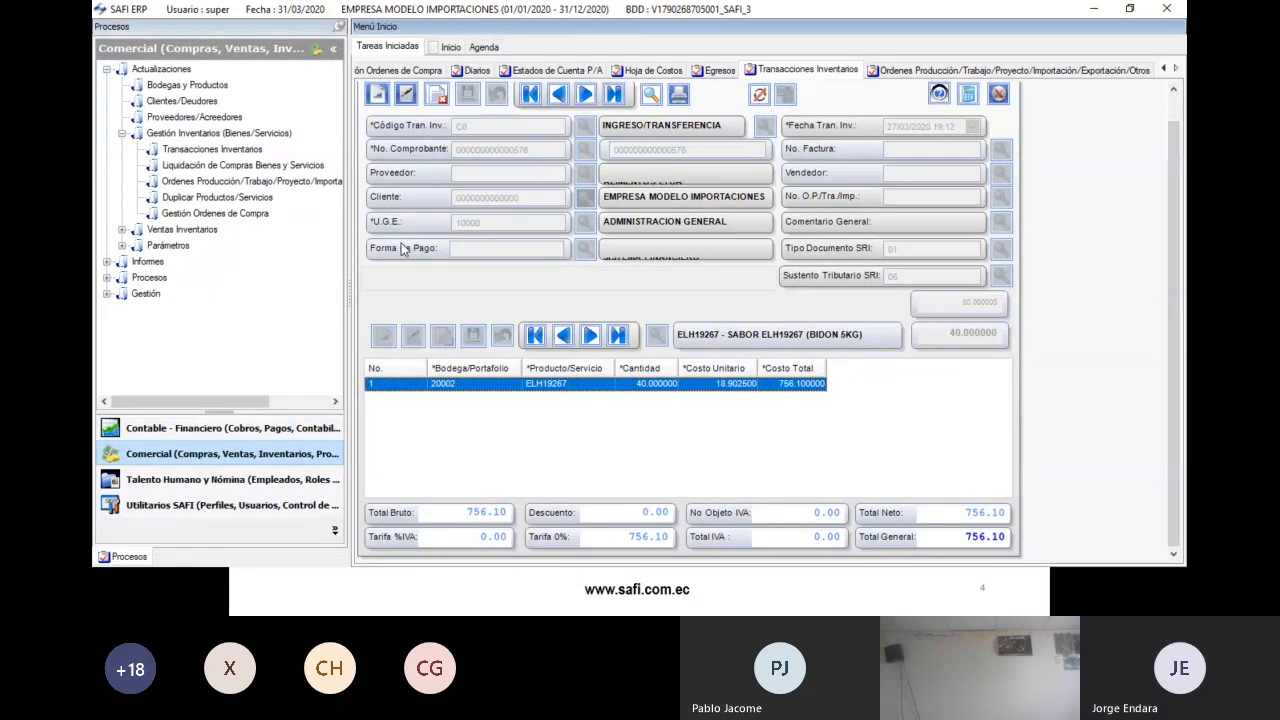
key("alt+Tab")
key("alt+Tab")
key("alt+Tab")
key("alt+Tab")
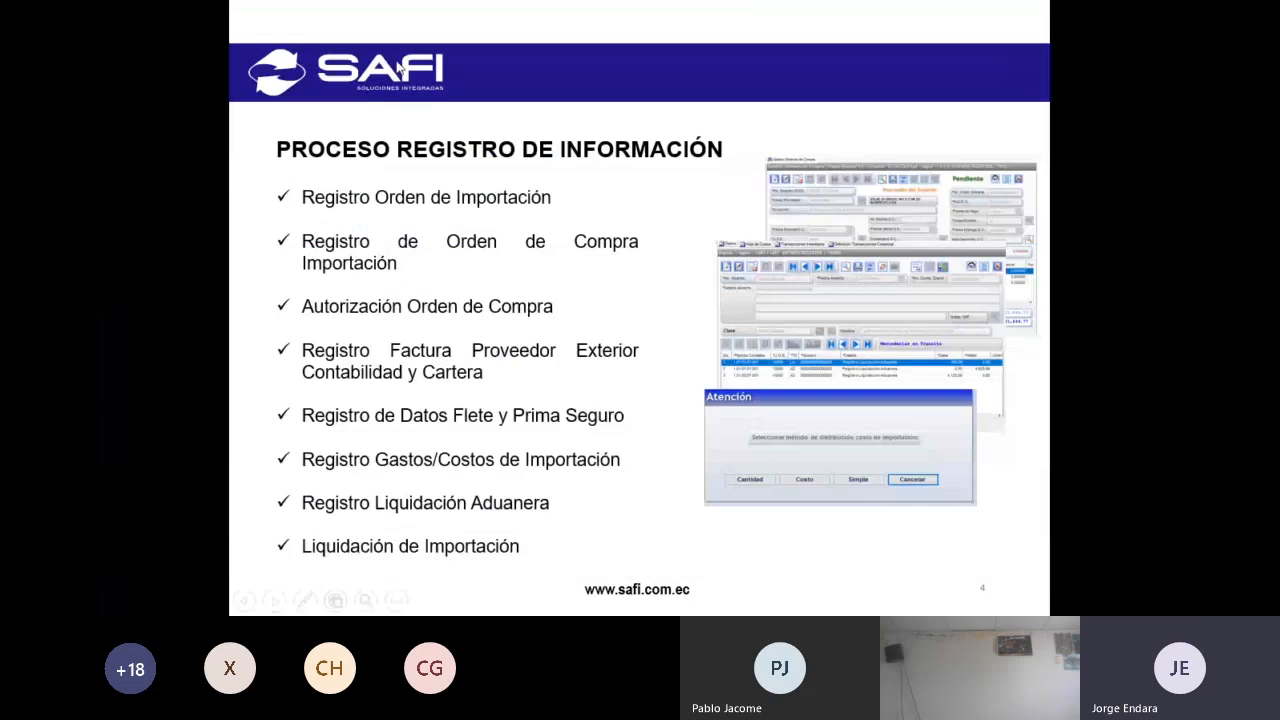
left_click(400, 68)
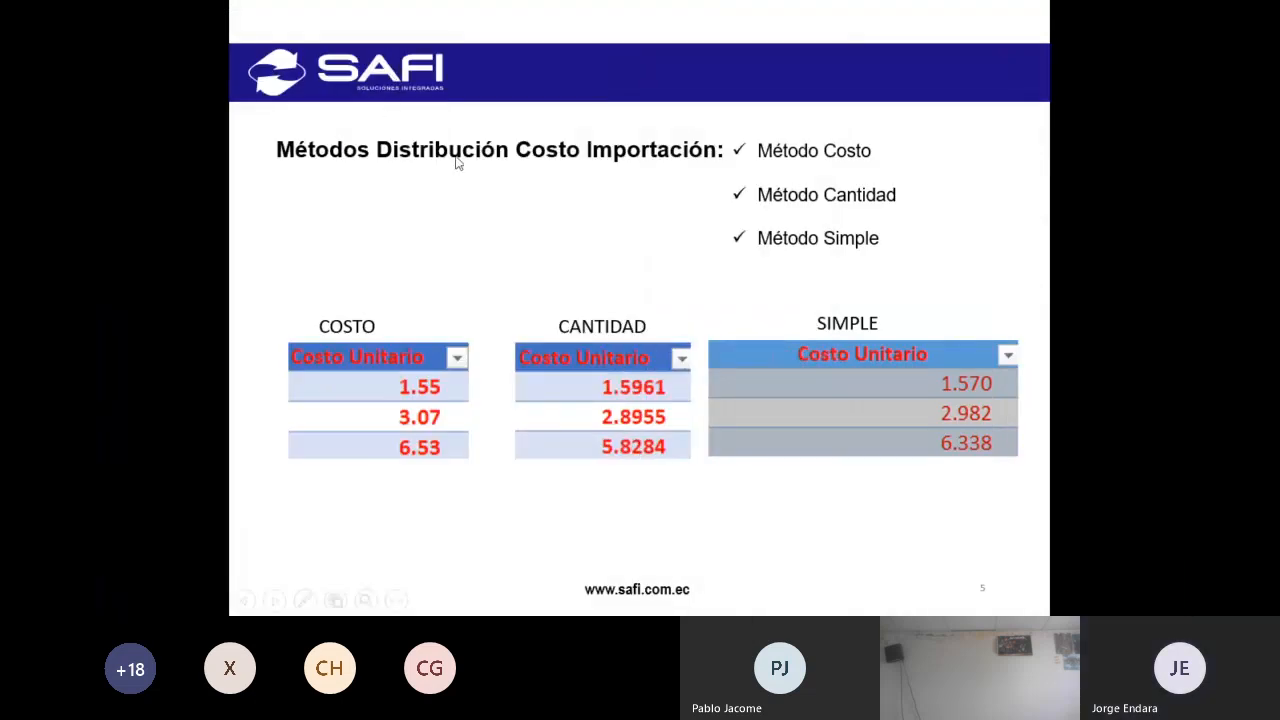
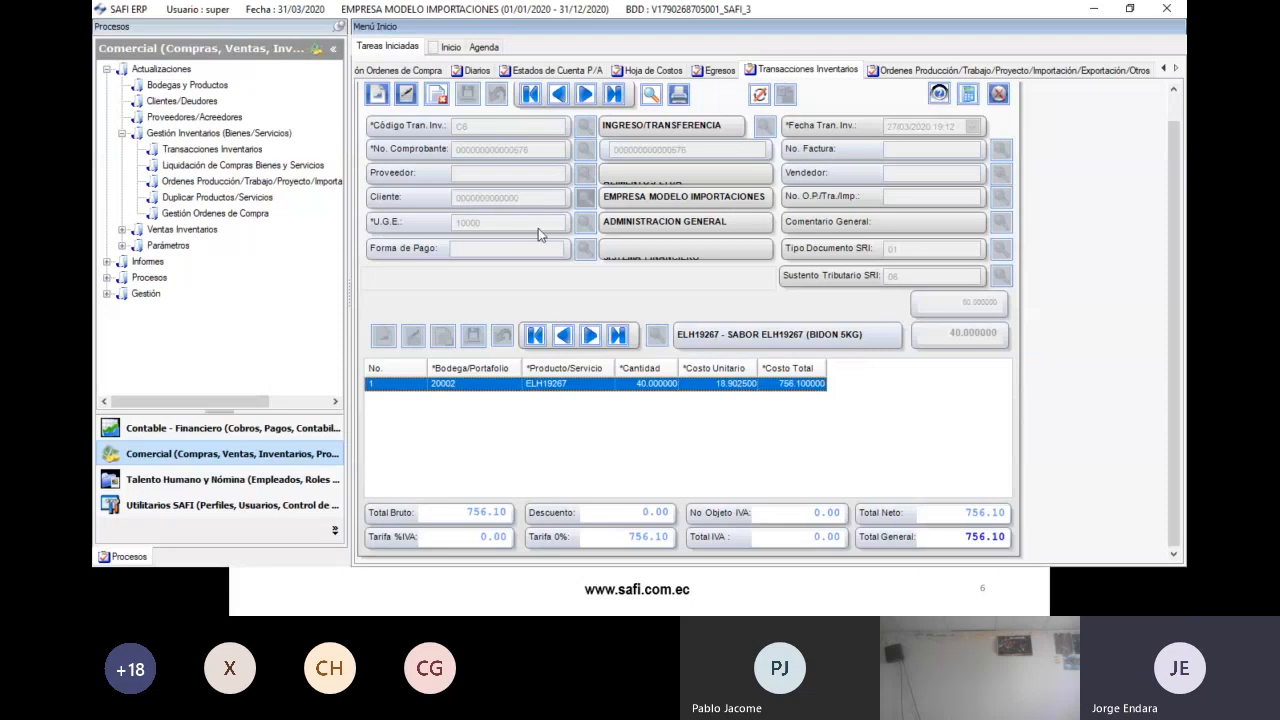
- Start a new C9 INGRESO IMPORTACION entry and load the second pending purchase order into it
scroll(674, 94, "up", 1)
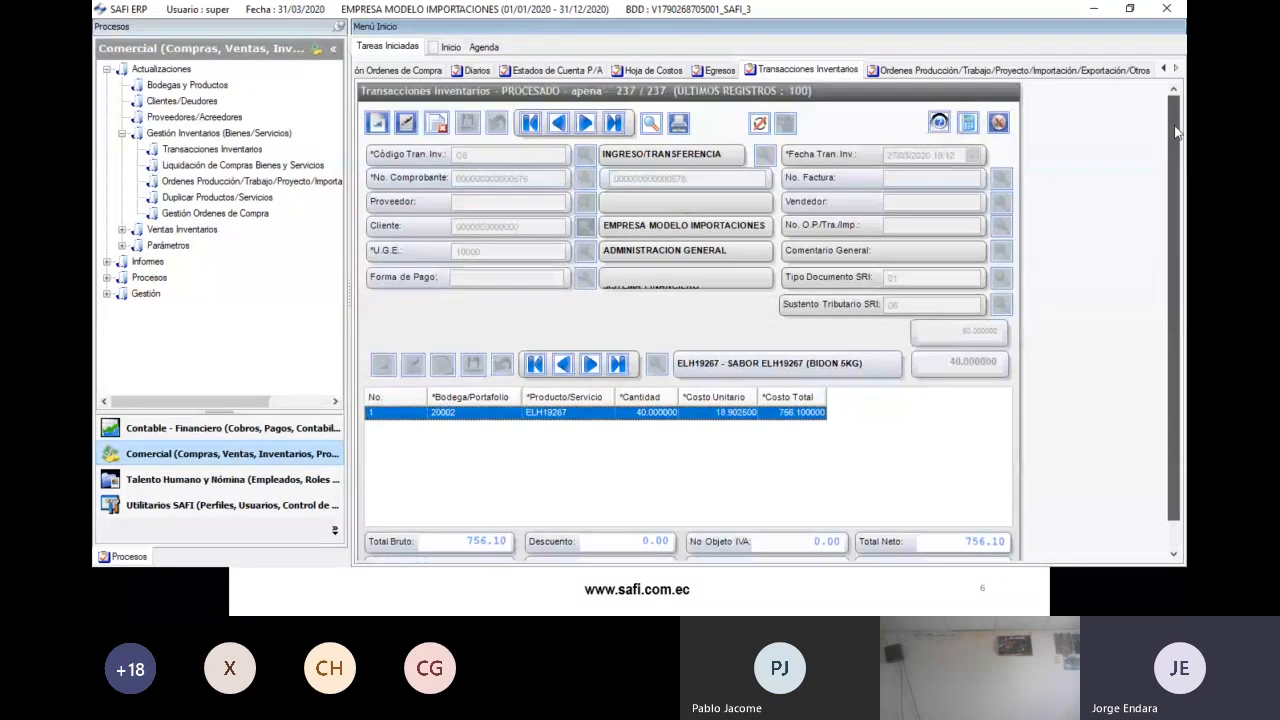
left_click(377, 122)
left_click(584, 155)
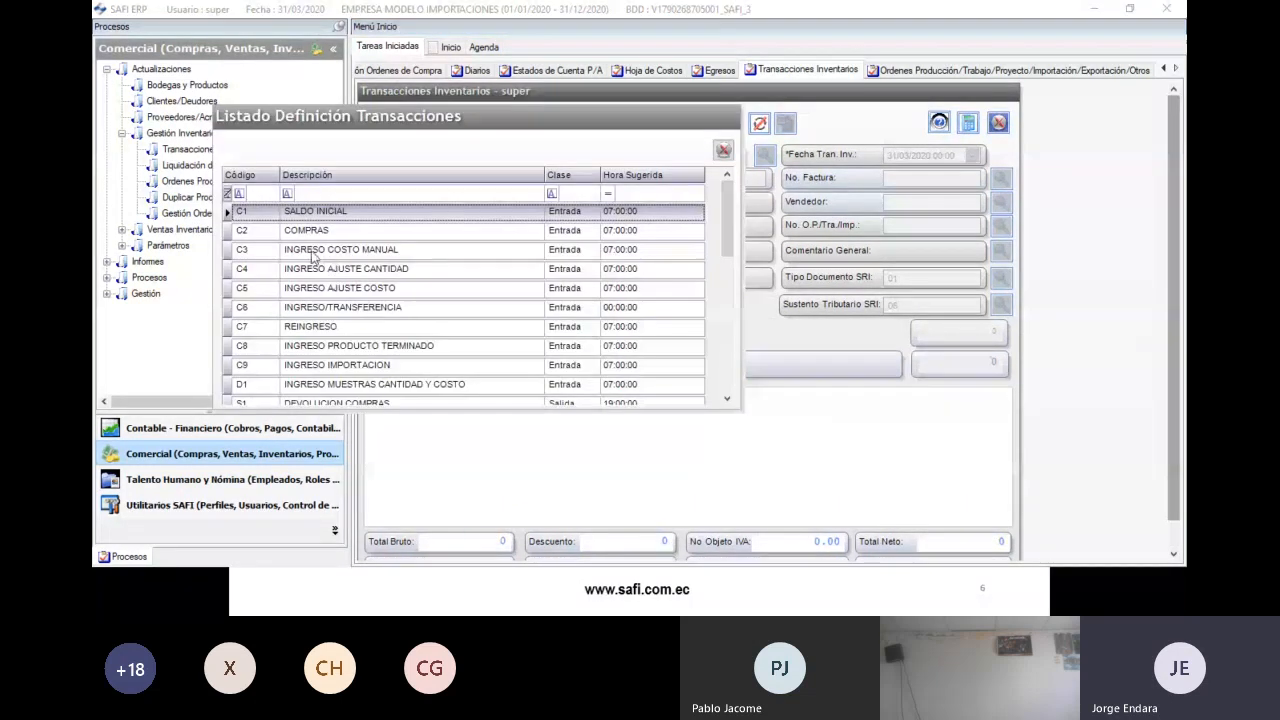
double_click(324, 365)
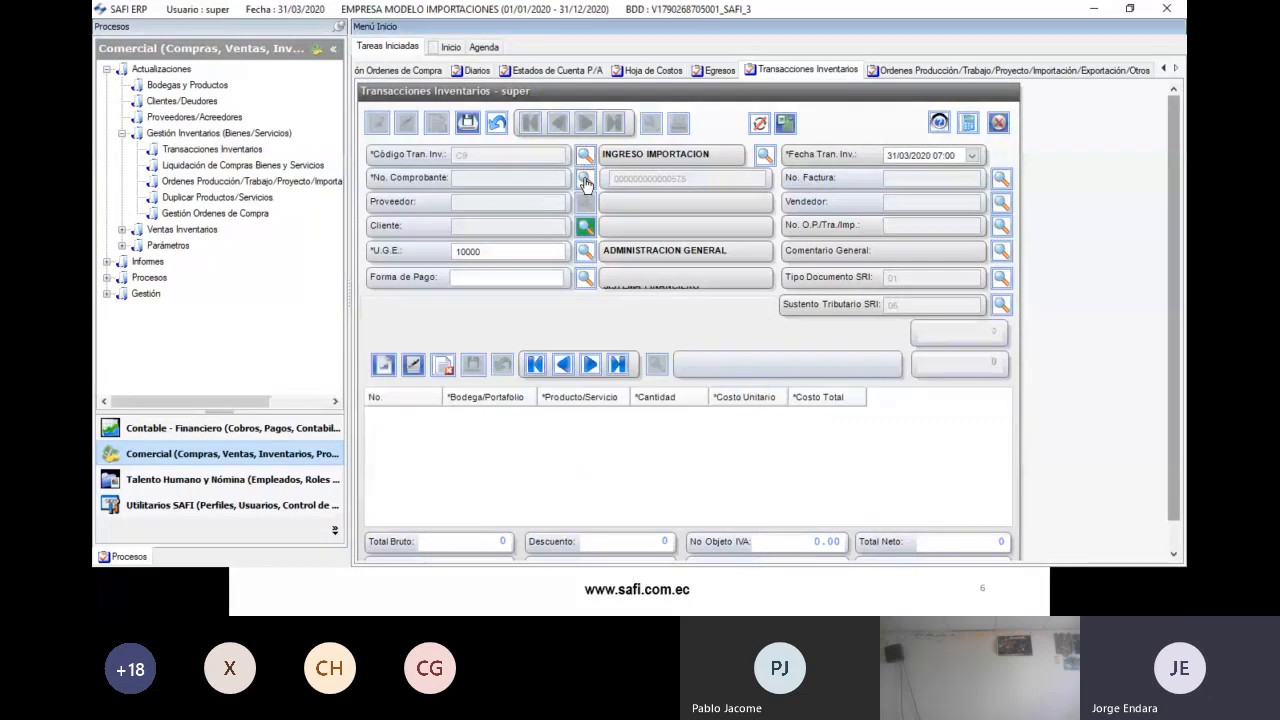
left_click(291, 219)
left_click(235, 146)
left_click_drag(373, 400, 800, 425)
left_click(812, 219)
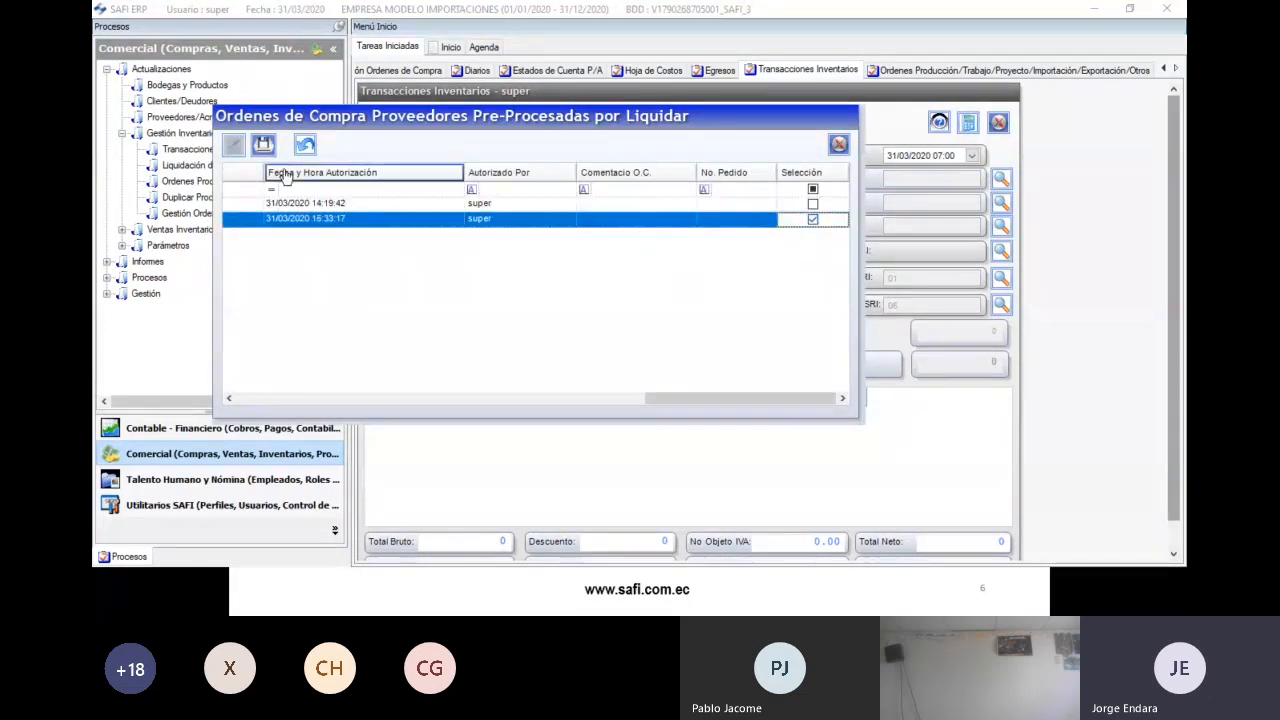
left_click(265, 145)
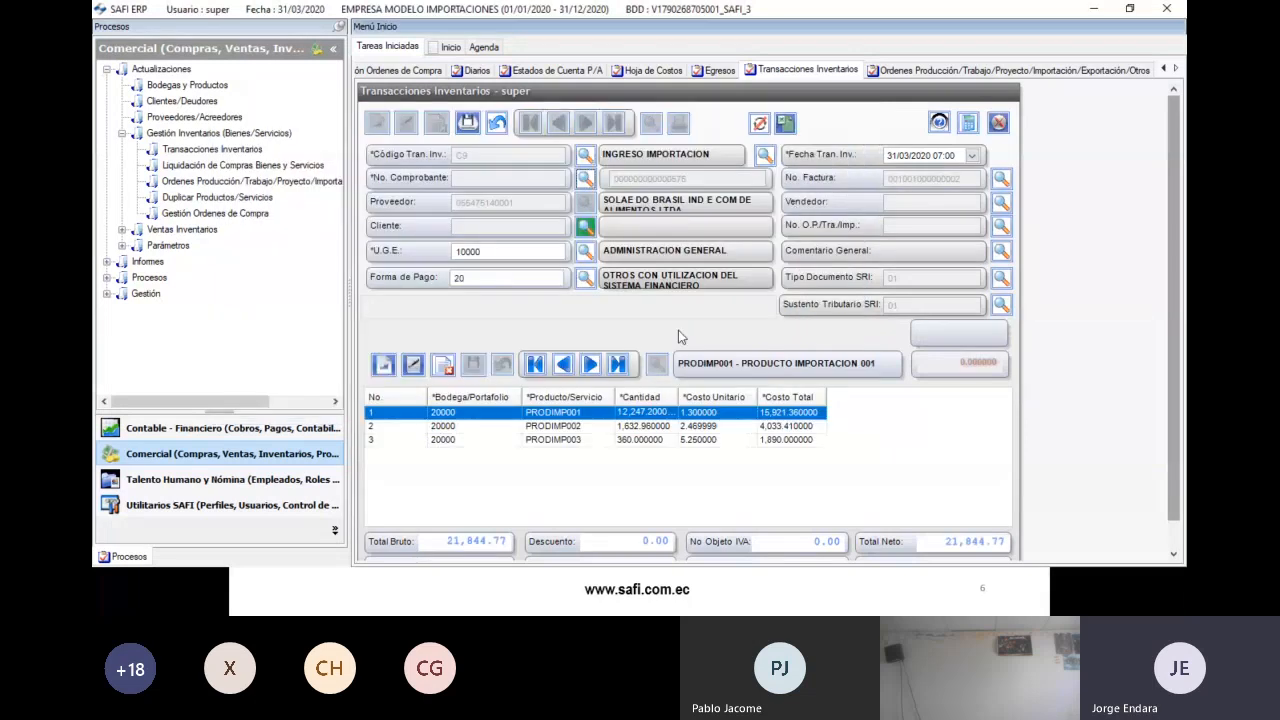
- Link the entry to import order IMP. 2020-2031 and distribute import costs by quantity
left_click(1001, 225)
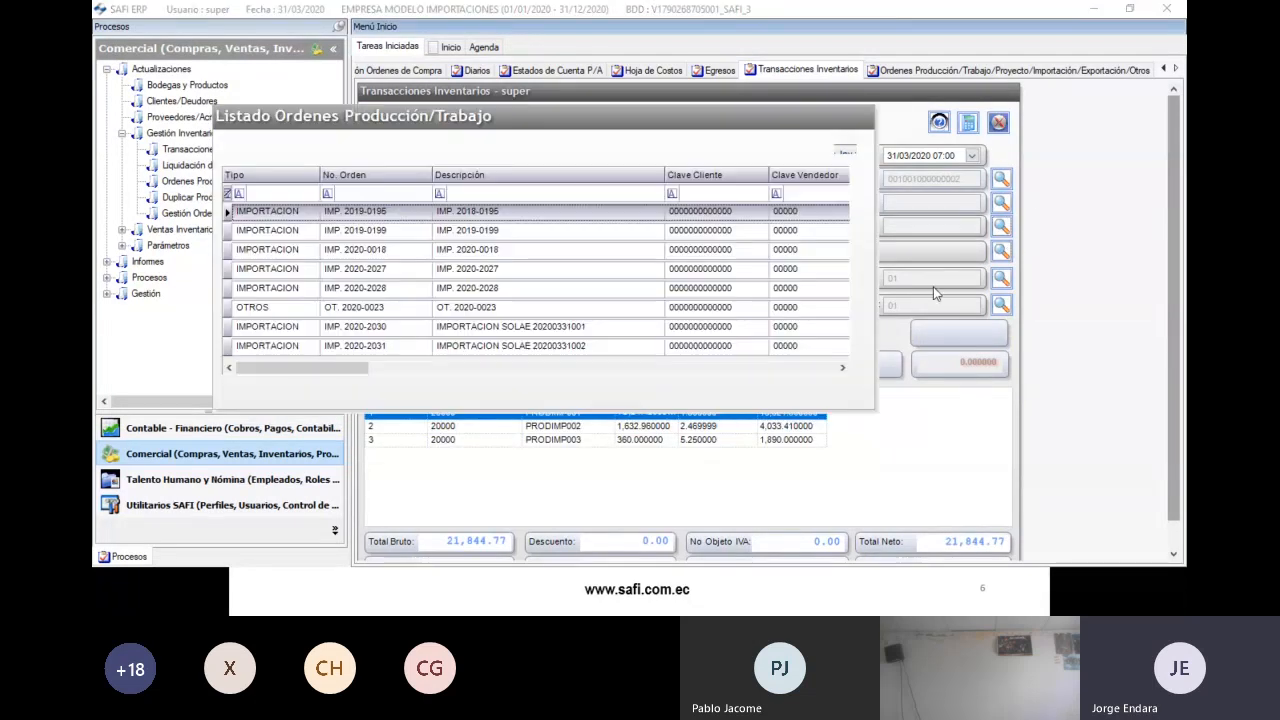
double_click(383, 345)
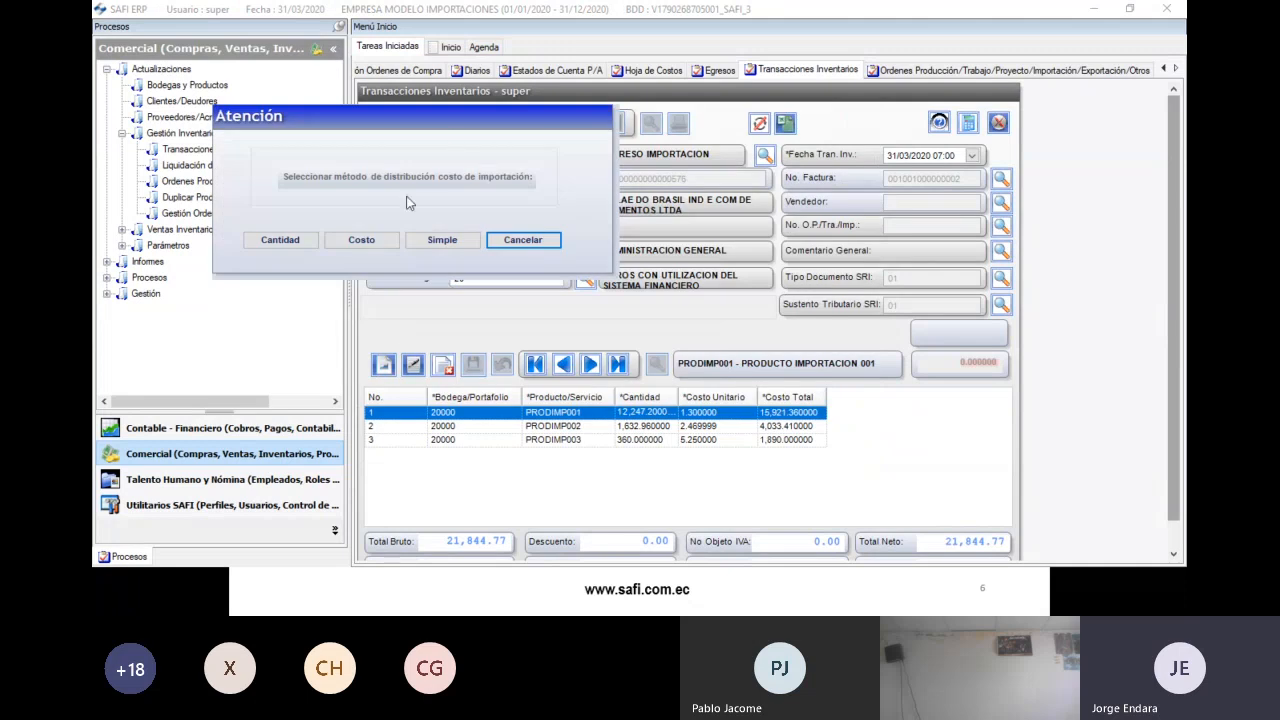
left_click(281, 241)
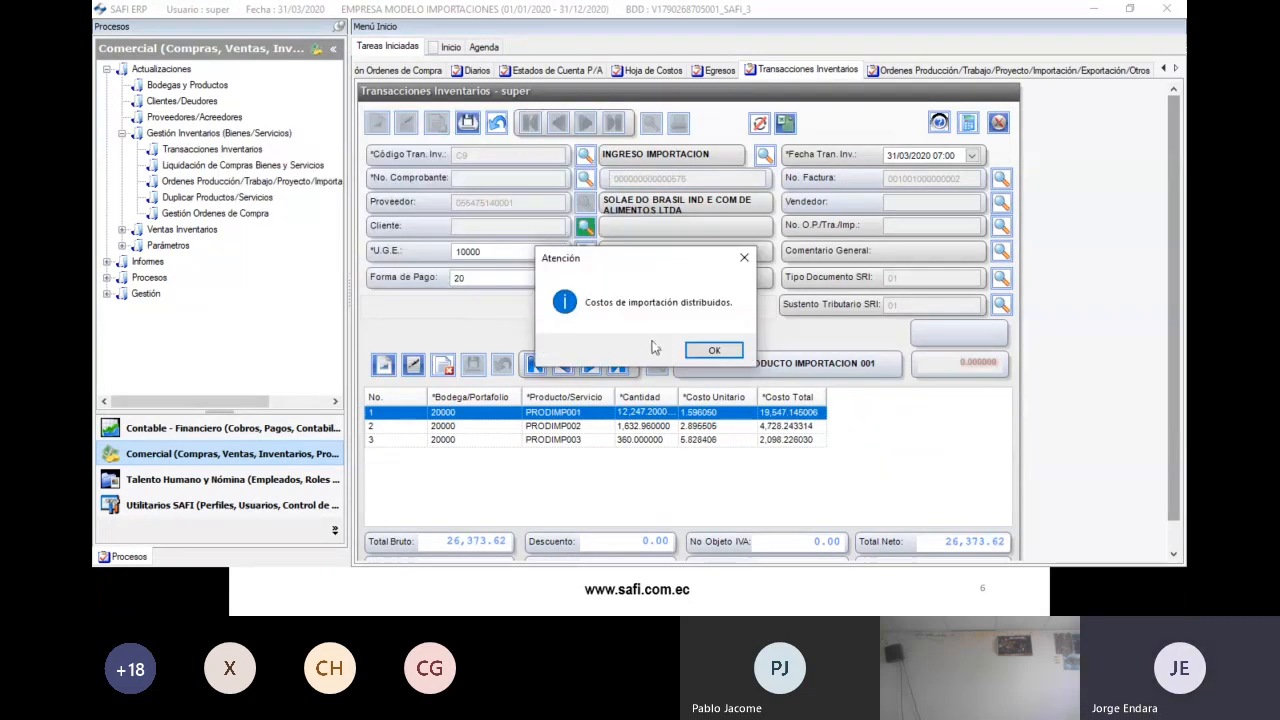
left_click(712, 350)
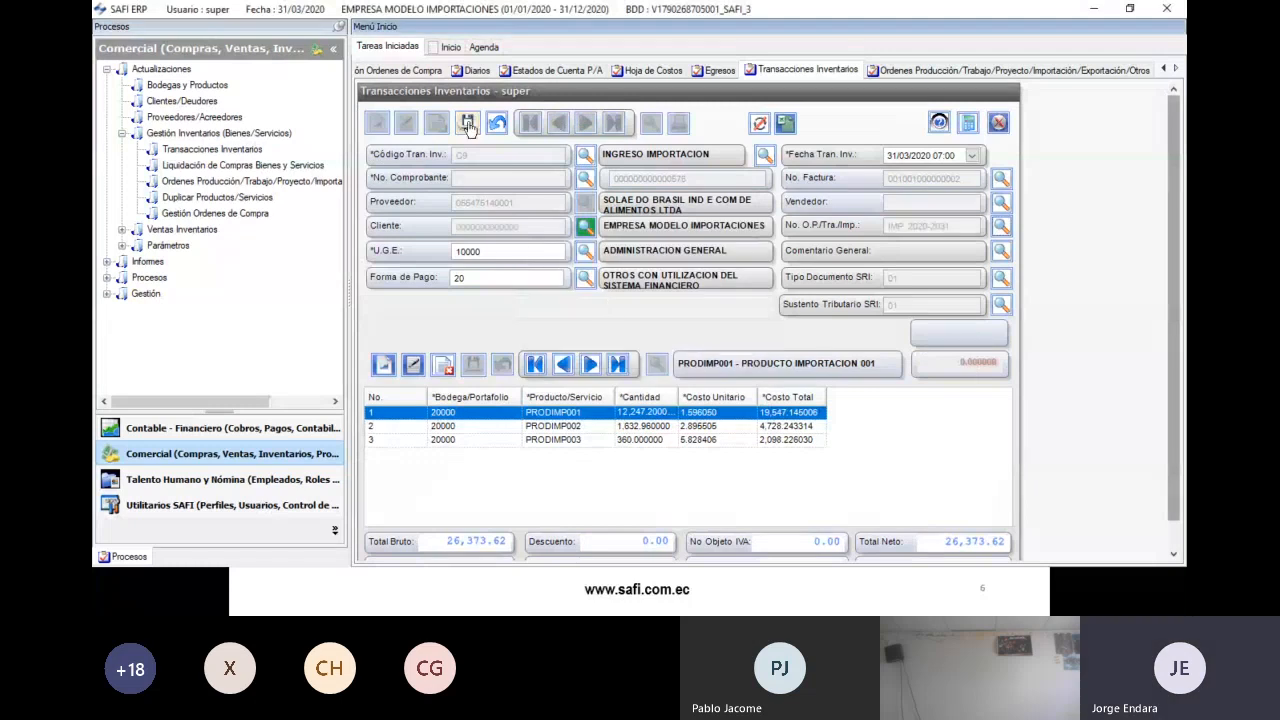
- Save the import entry totalling 26,373.62 and accept the saved and accounting-entry messages
left_click(468, 123)
left_click(757, 349)
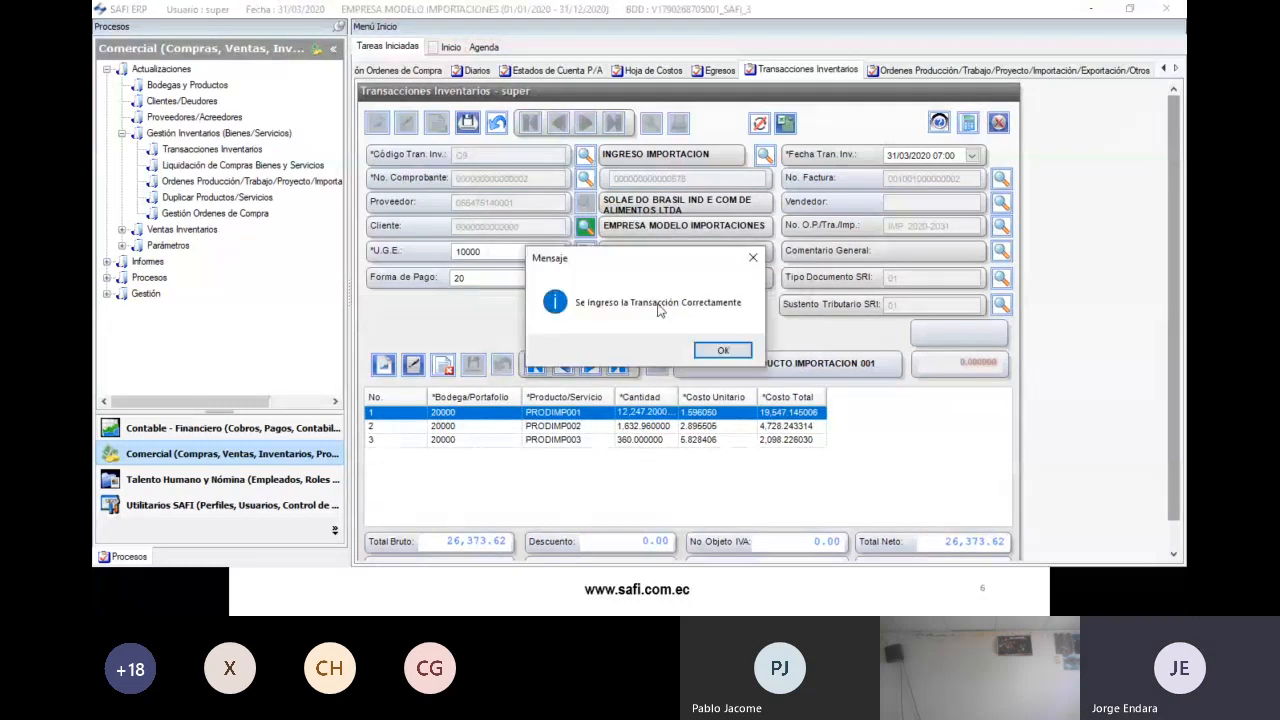
left_click(722, 350)
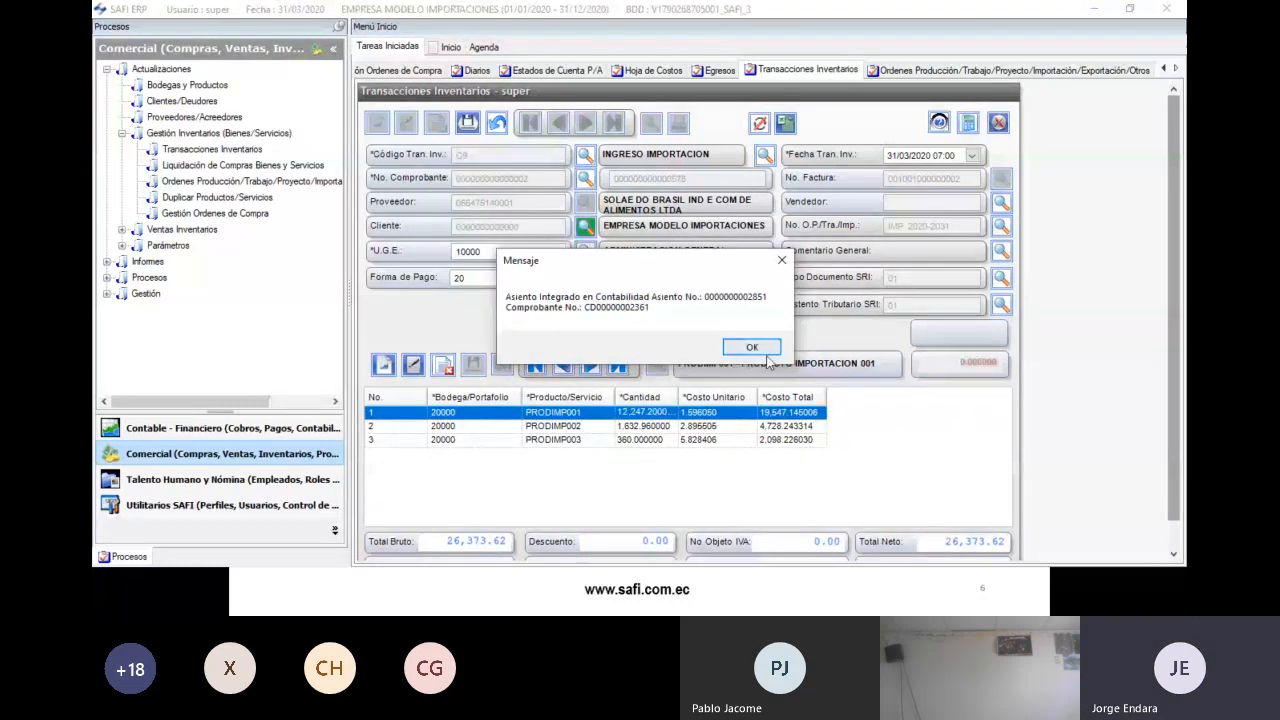
left_click(760, 350)
key("Escape")
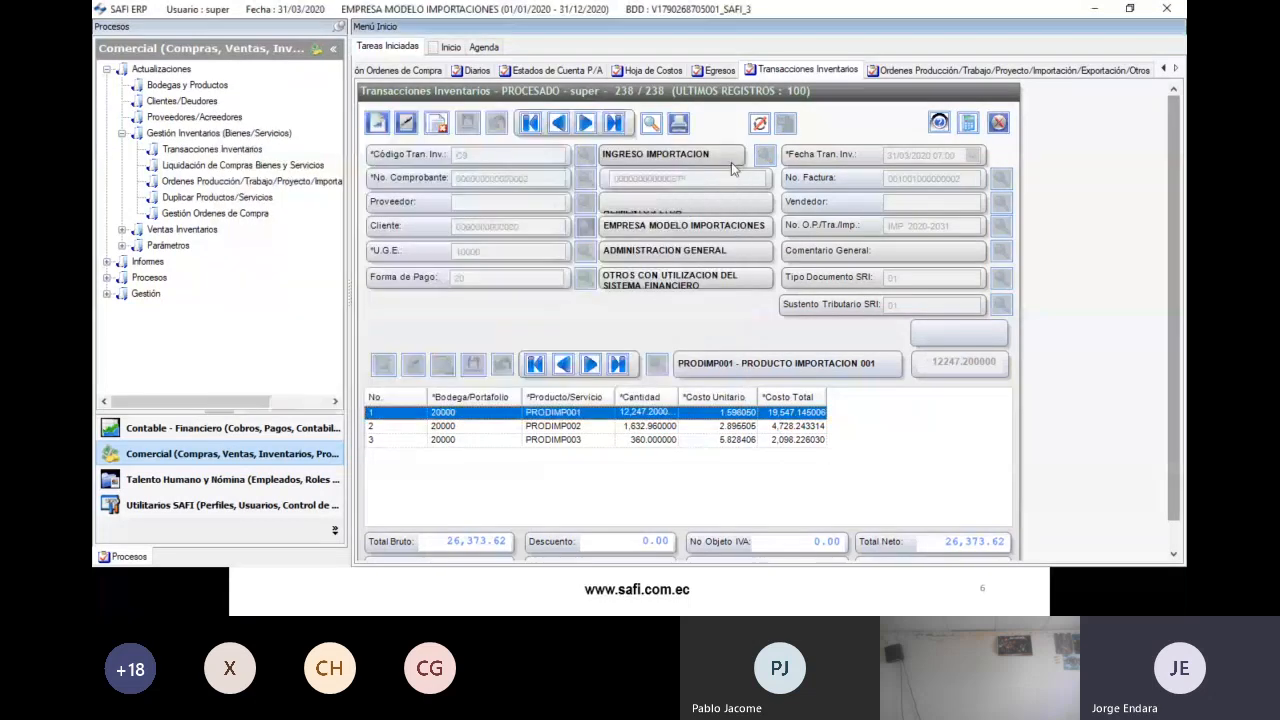
left_click(193, 431)
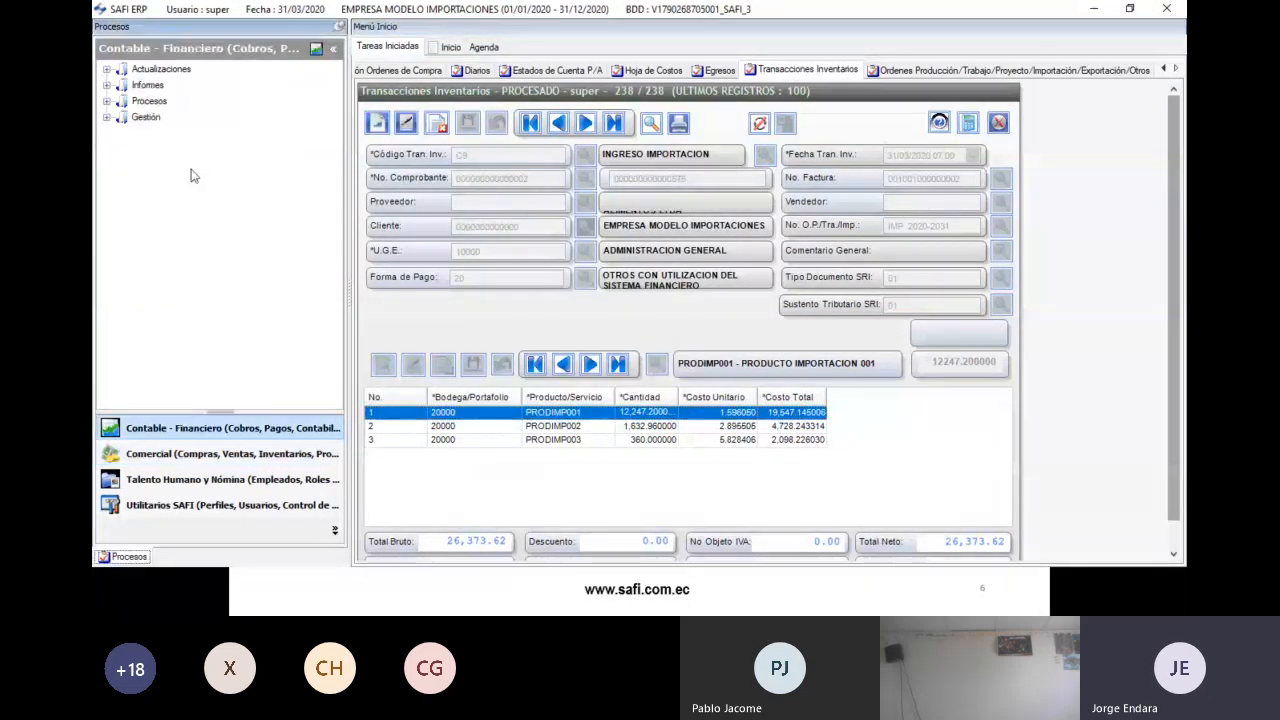
left_click(472, 70)
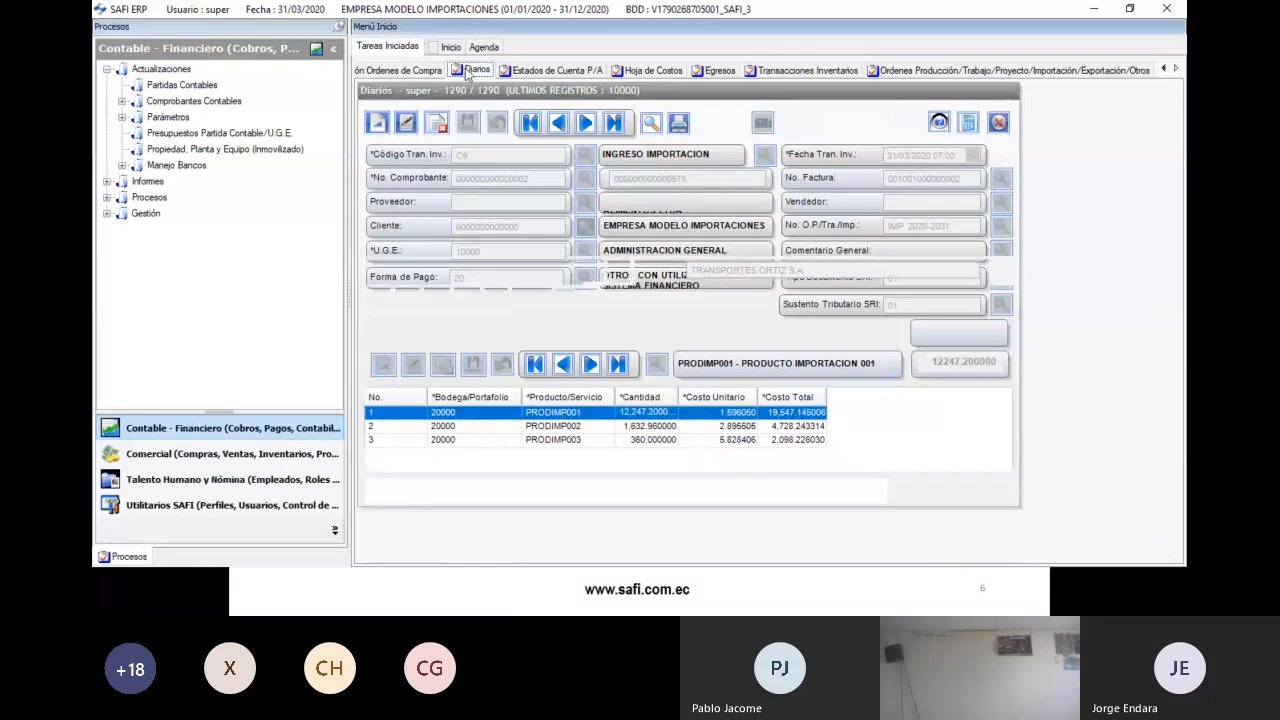
left_click(651, 122)
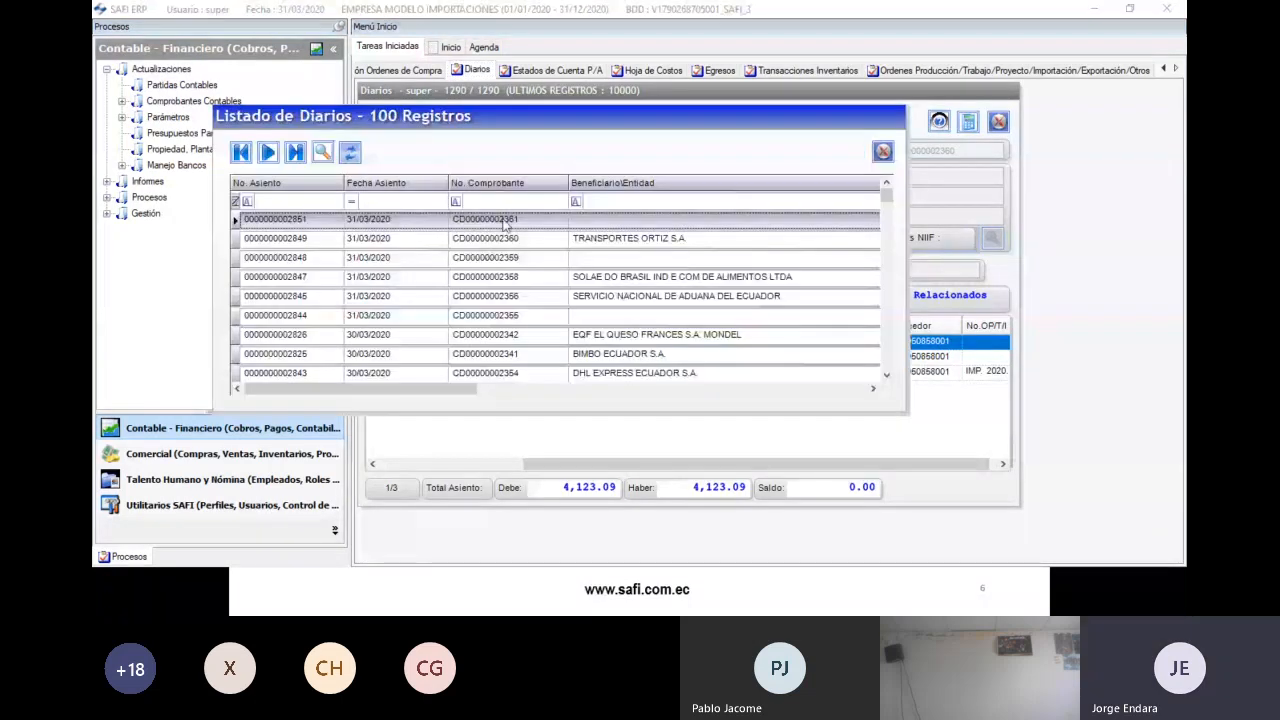
double_click(505, 220)
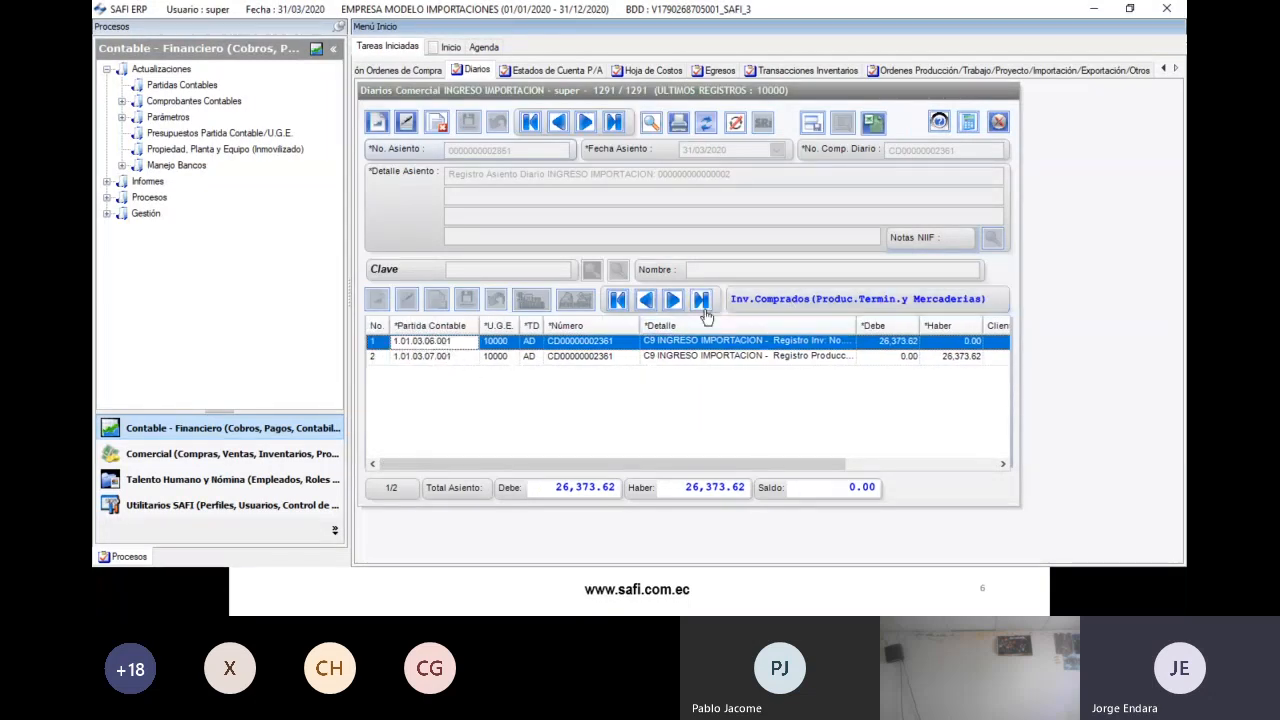
left_click(455, 358)
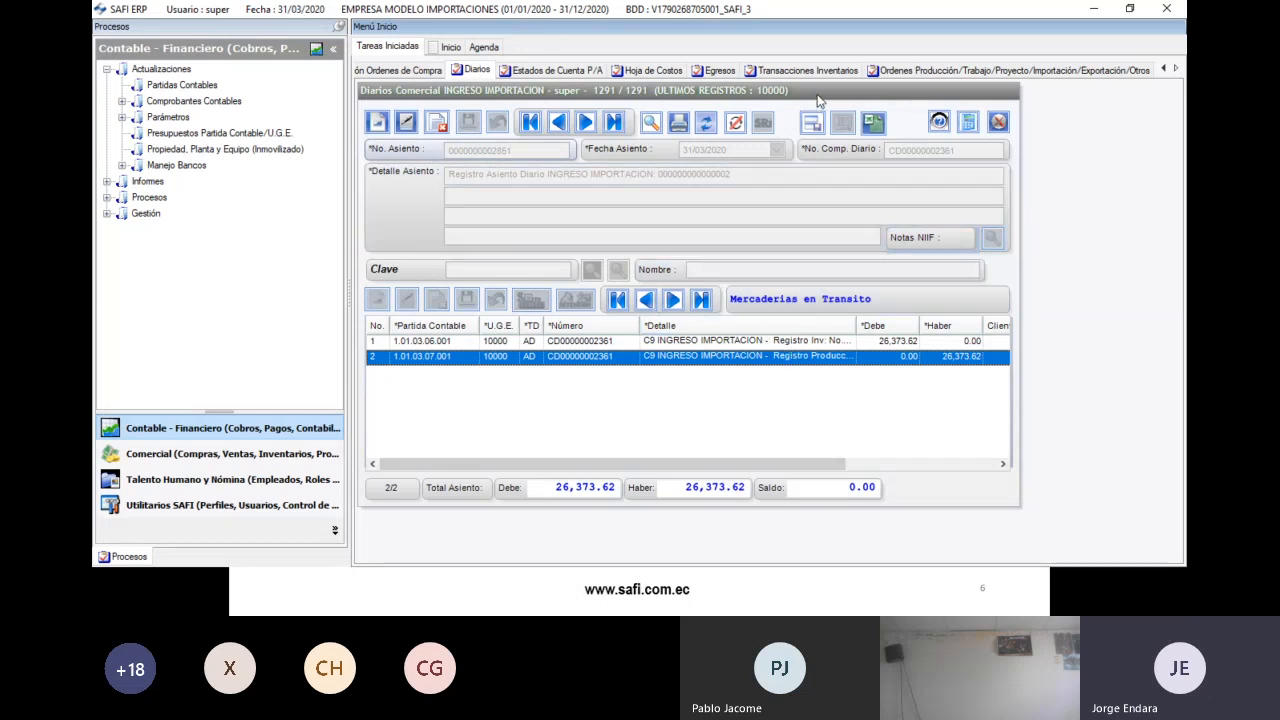
- Generate and scroll the IMP. 2020-2031 cost sheet totalling 30,496.71, then return to the Revisión de Informes slide
left_click(653, 70)
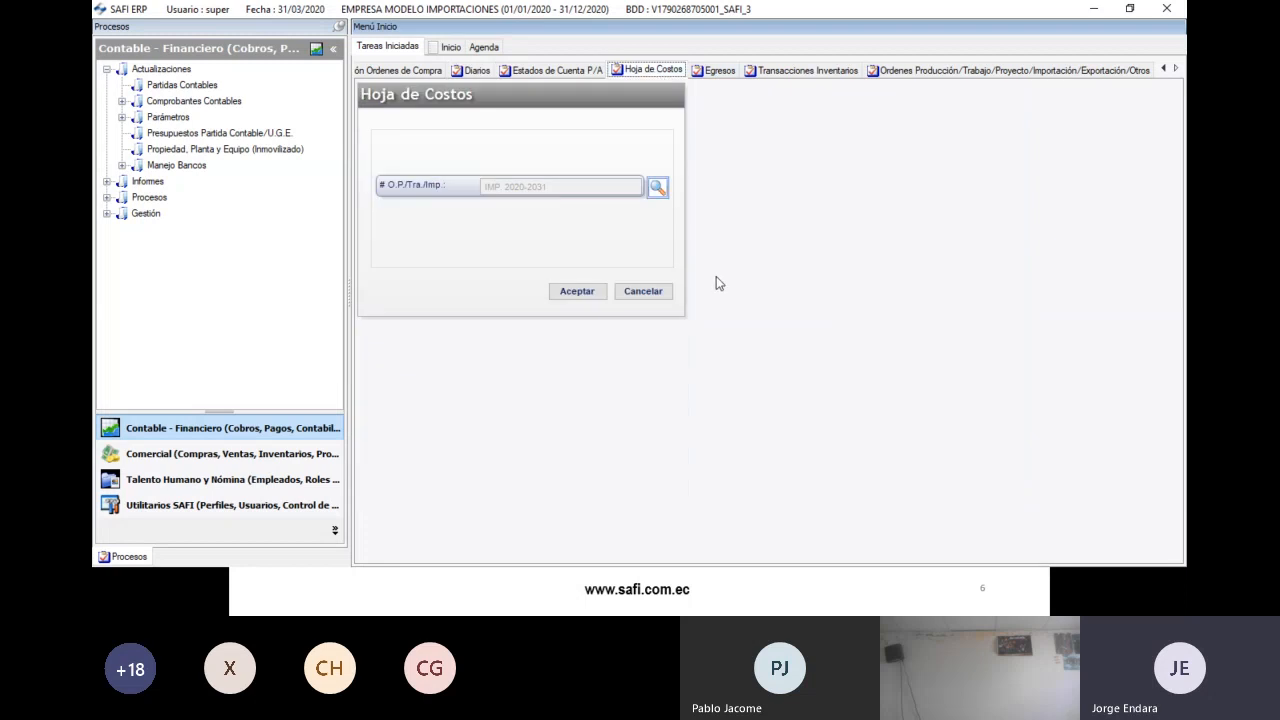
left_click(577, 291)
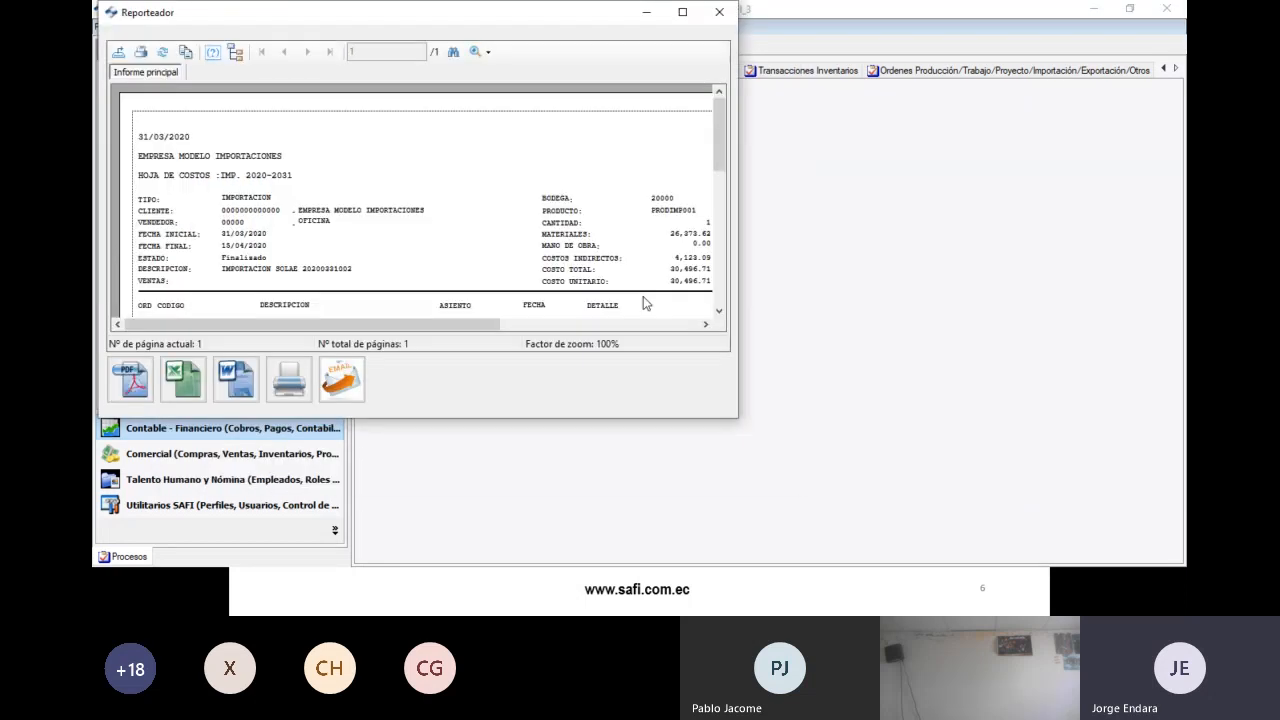
double_click(506, 17)
scroll(983, 304, "down", 5)
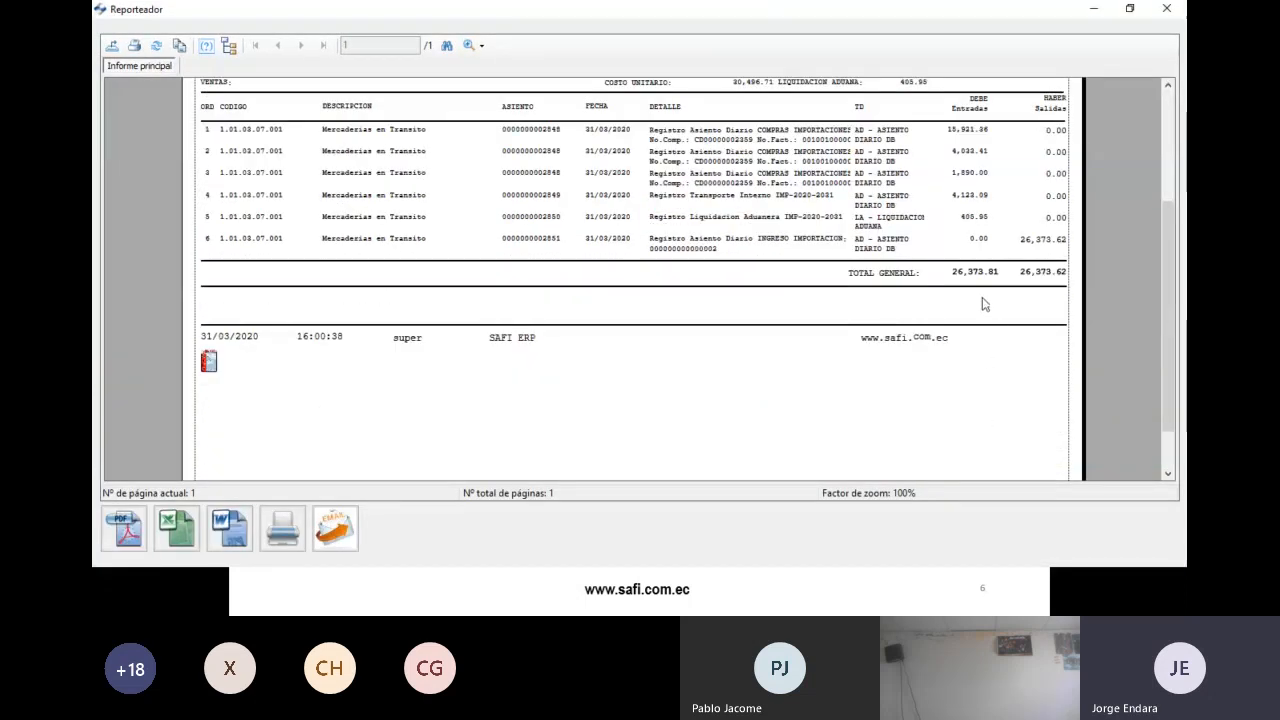
scroll(998, 330, "up", 3)
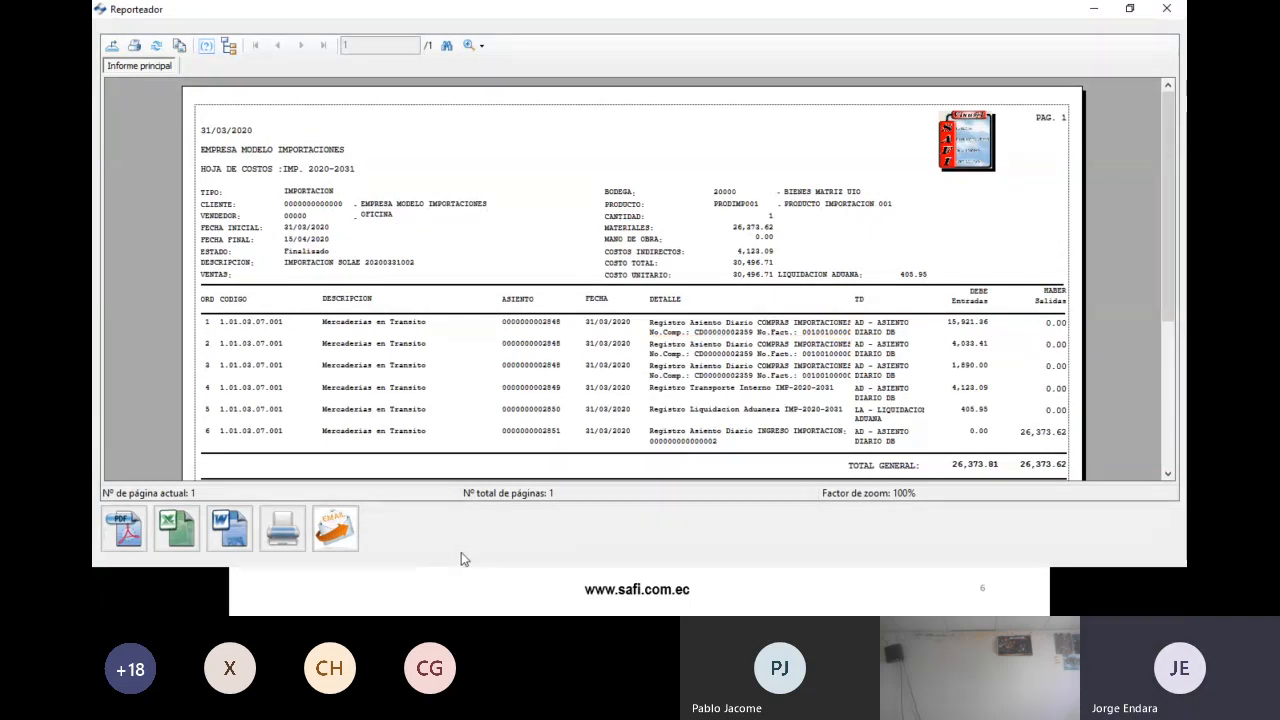
key("Escape")
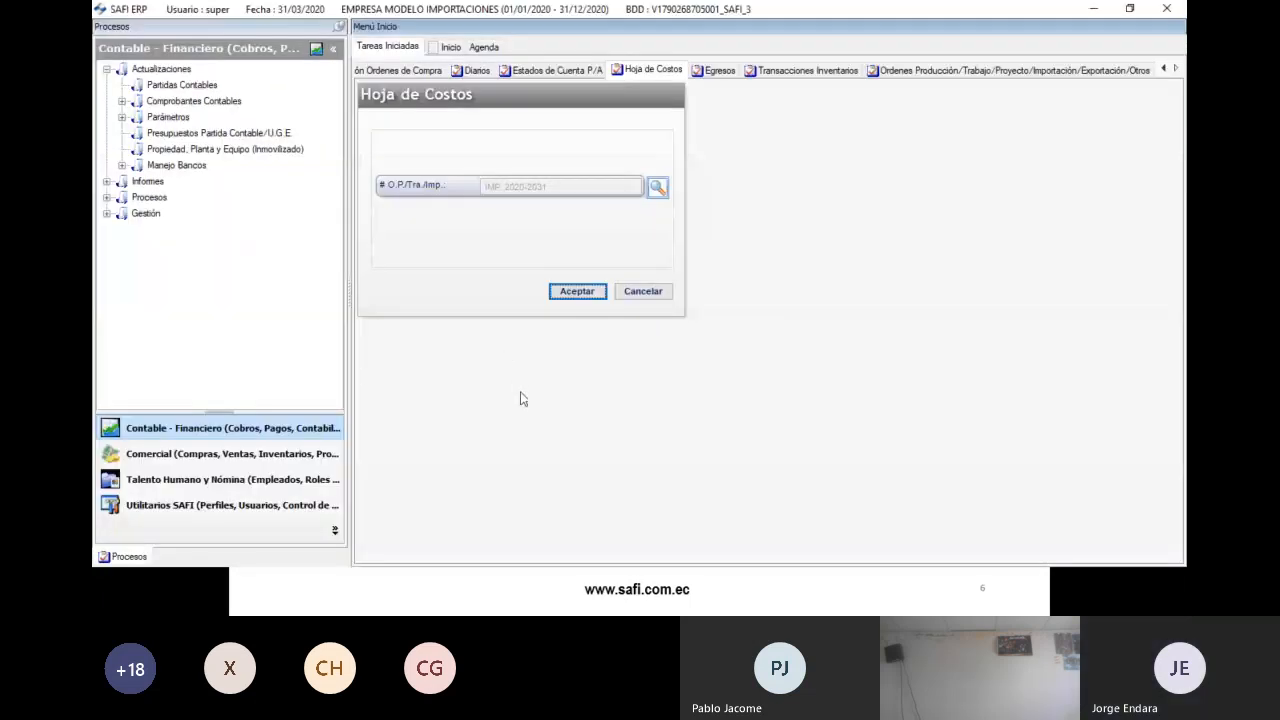
key("alt+Tab")
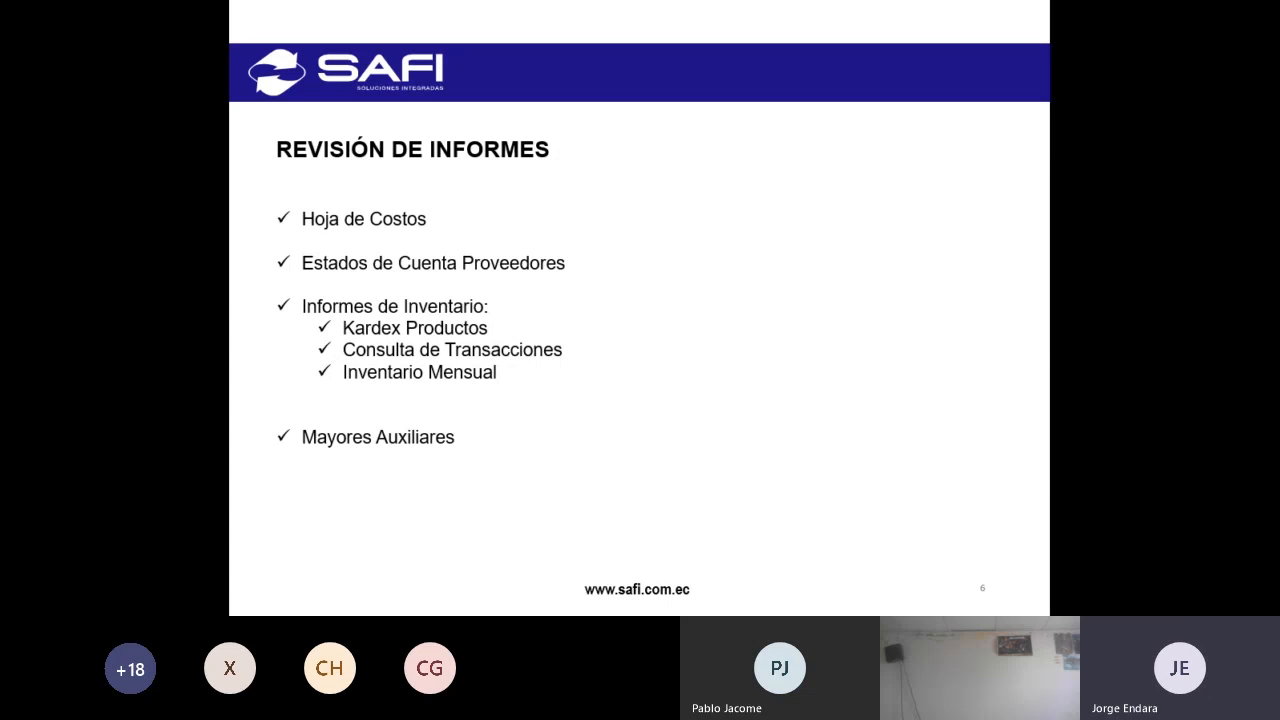
- Back in the ERP, open the Kardex Productos Matriz y Sucursales report under the commercial inventory reports
key("alt+Tab")
double_click(175, 181)
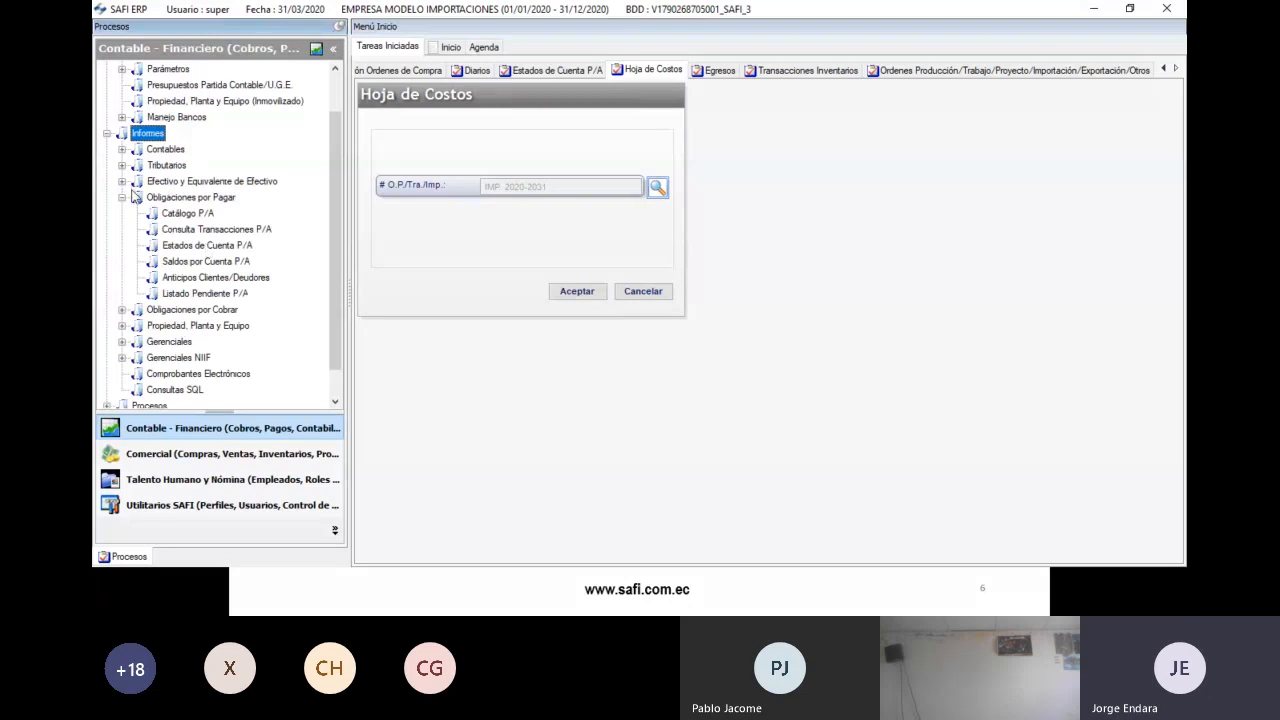
left_click(124, 197)
left_click(179, 457)
double_click(145, 262)
double_click(168, 278)
double_click(176, 278)
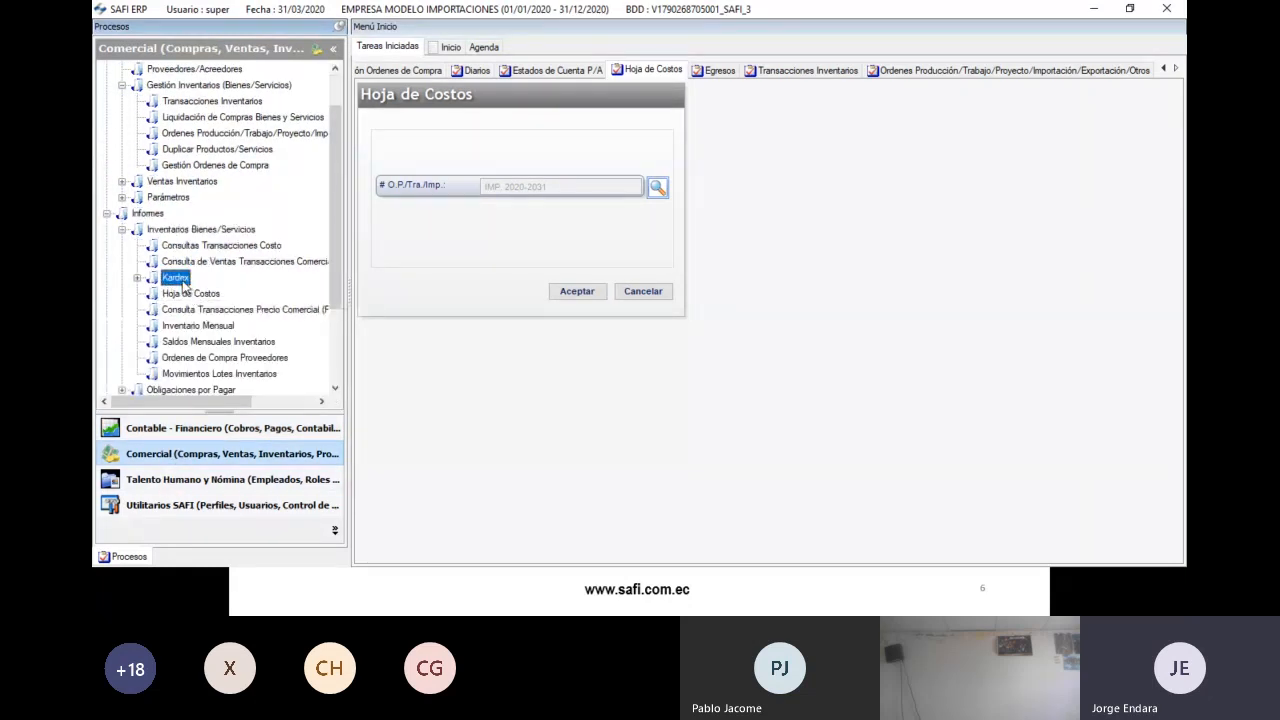
left_click(224, 326)
double_click(224, 326)
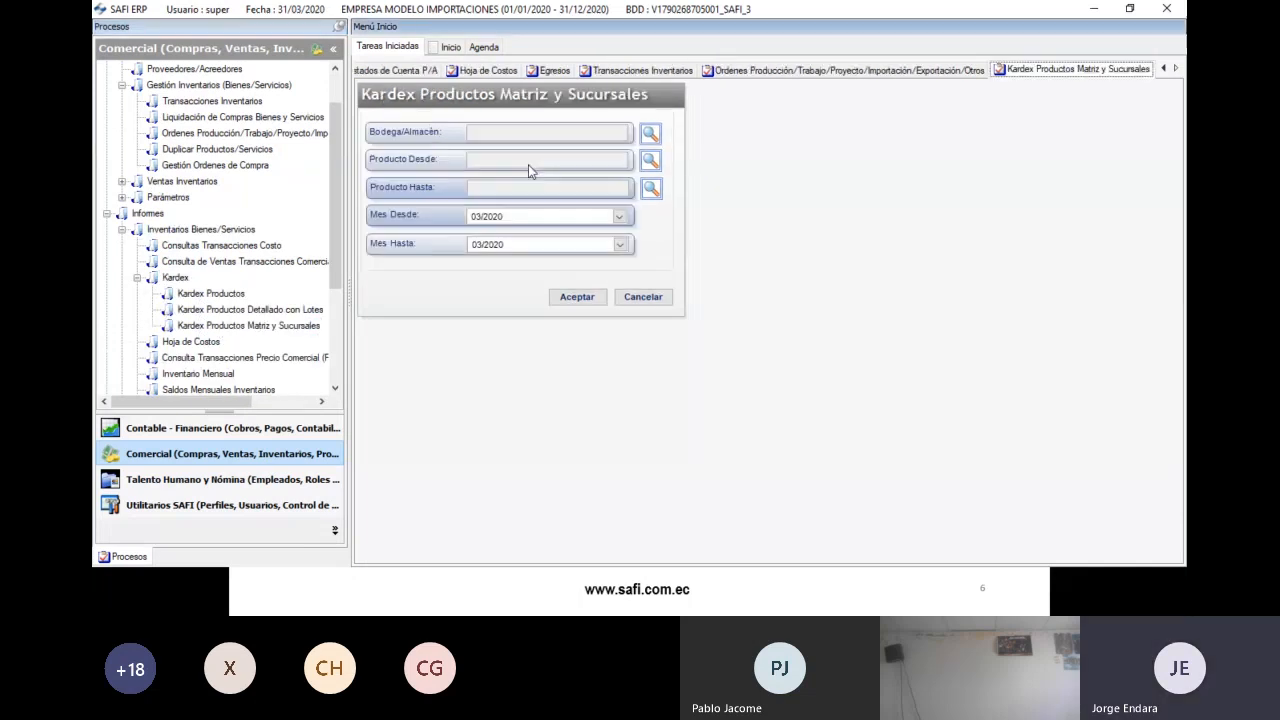
- Run the Kardex for warehouse 20000 BIENES MATRIZ UIO, products PRODIMP001 through PRODIMP003
left_click(650, 131)
double_click(318, 236)
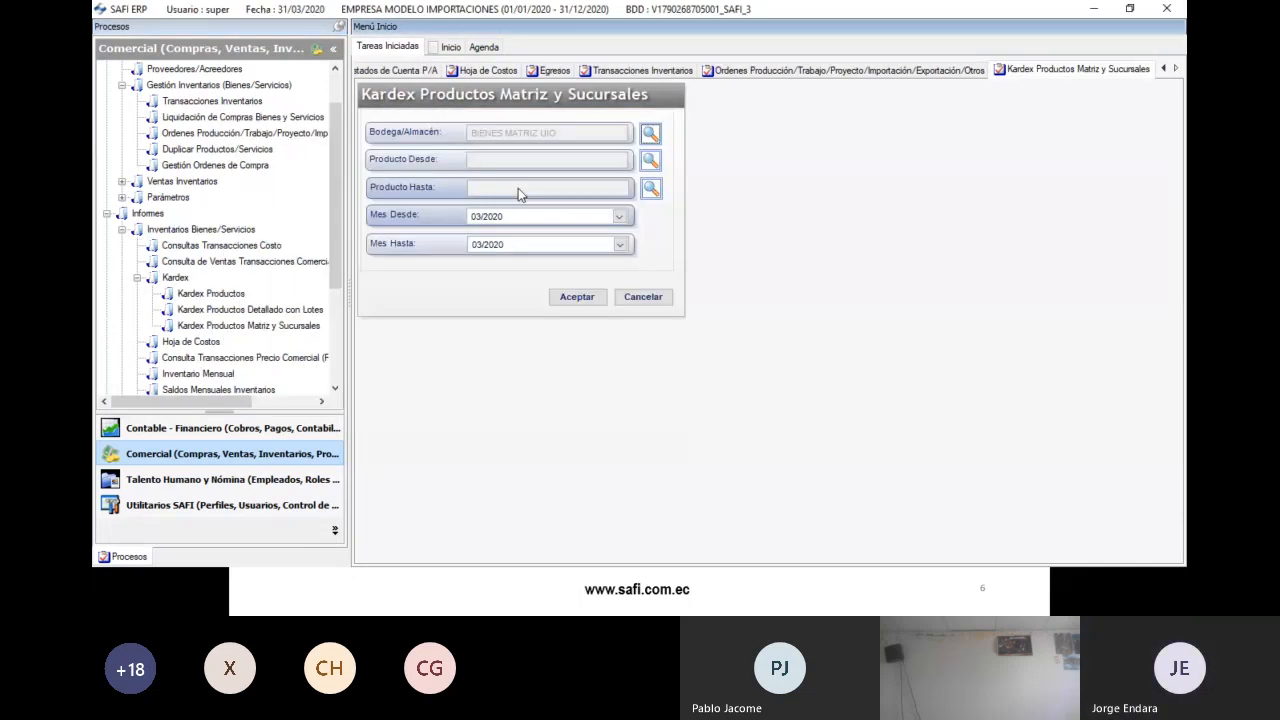
left_click(625, 205)
type("prodimp")
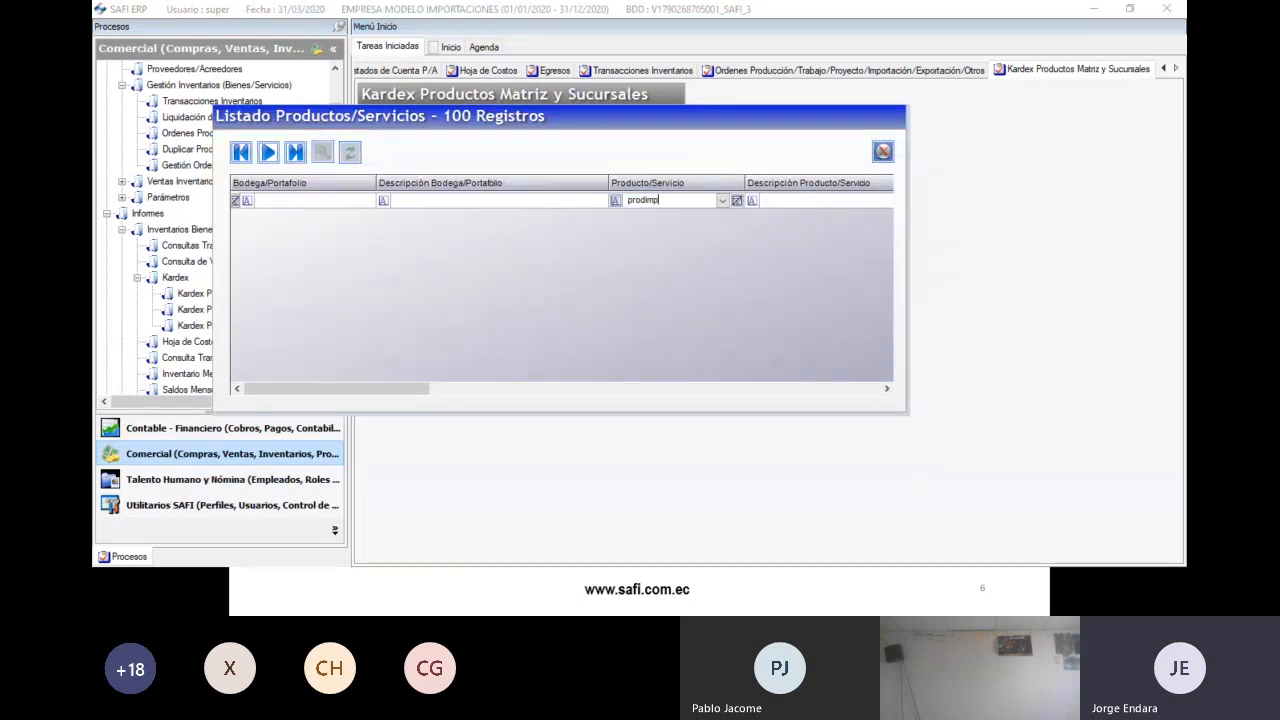
left_click(268, 153)
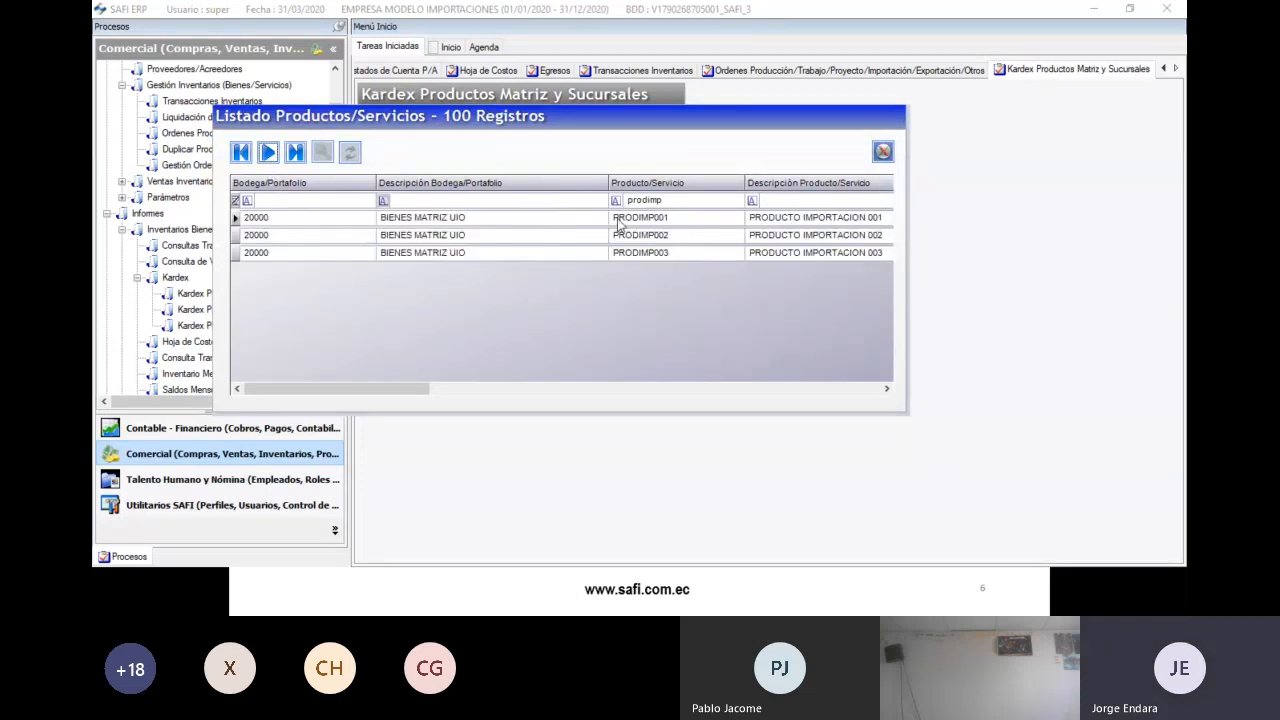
double_click(618, 224)
left_click(655, 190)
left_click(686, 203)
type("prod")
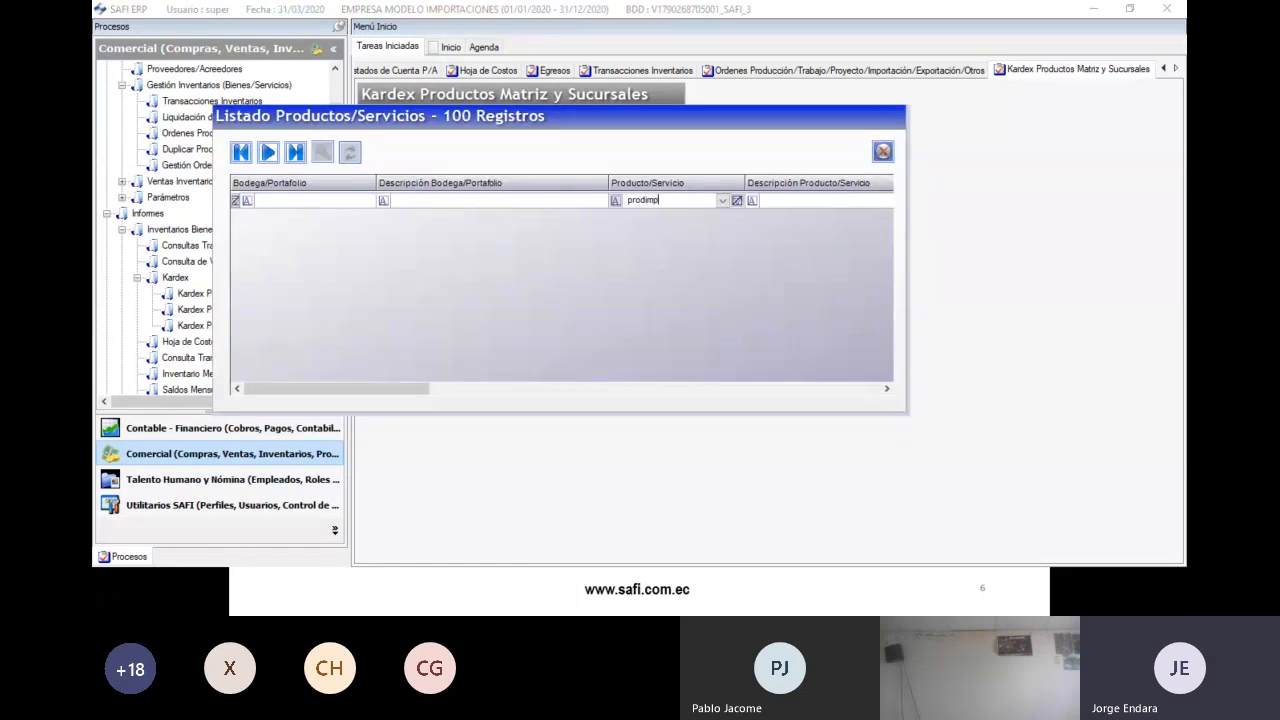
type("imp")
left_click(268, 153)
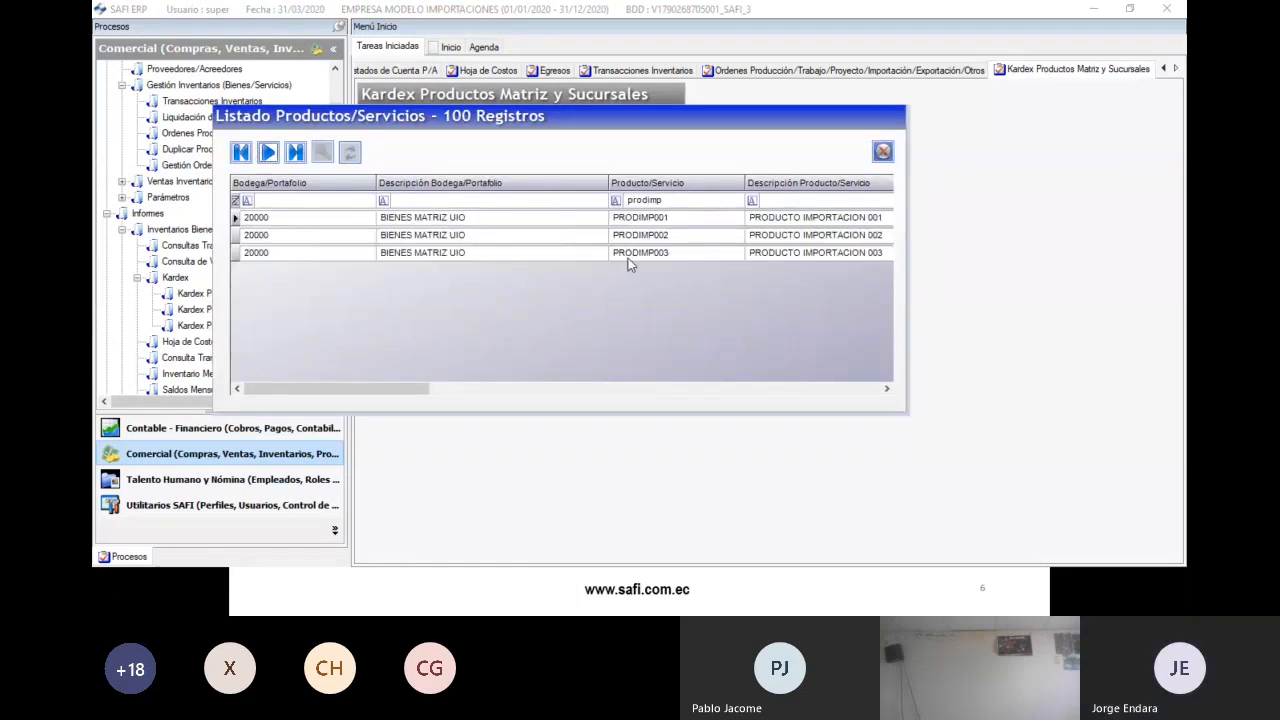
double_click(626, 252)
left_click(578, 296)
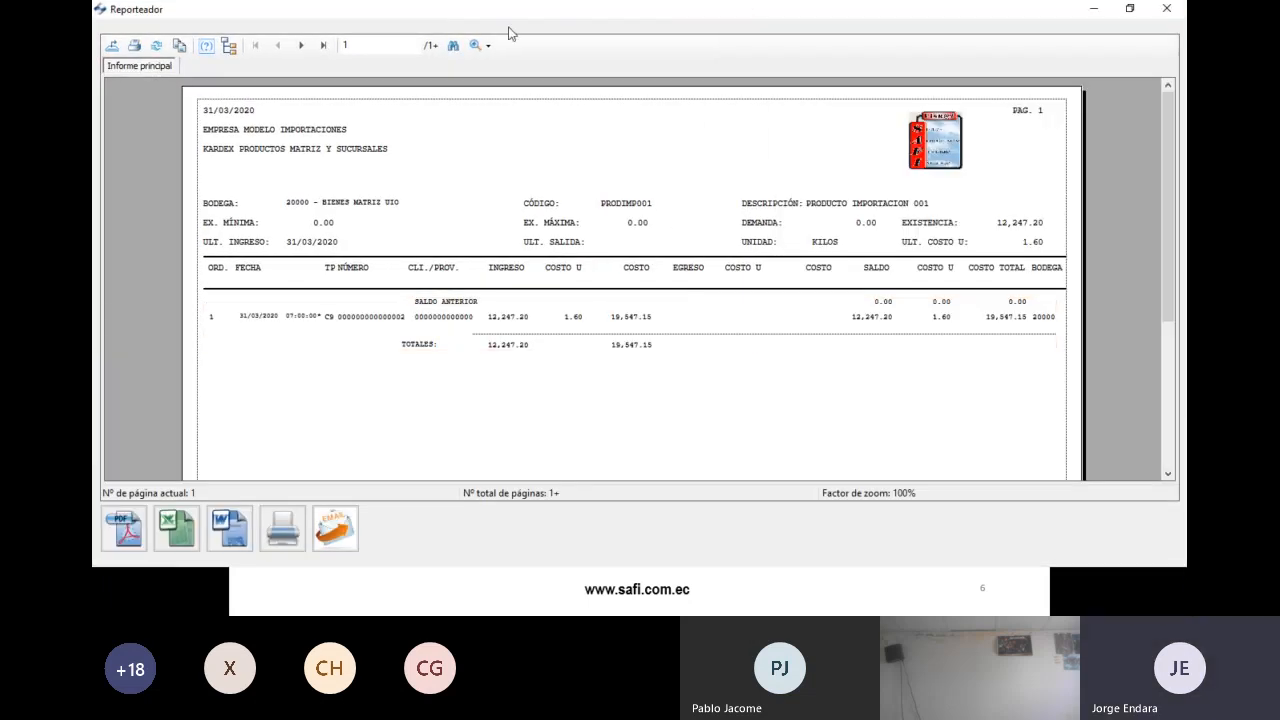
- Zoom the Kardex report to 150% and review the first product's page across all columns
left_click(487, 45)
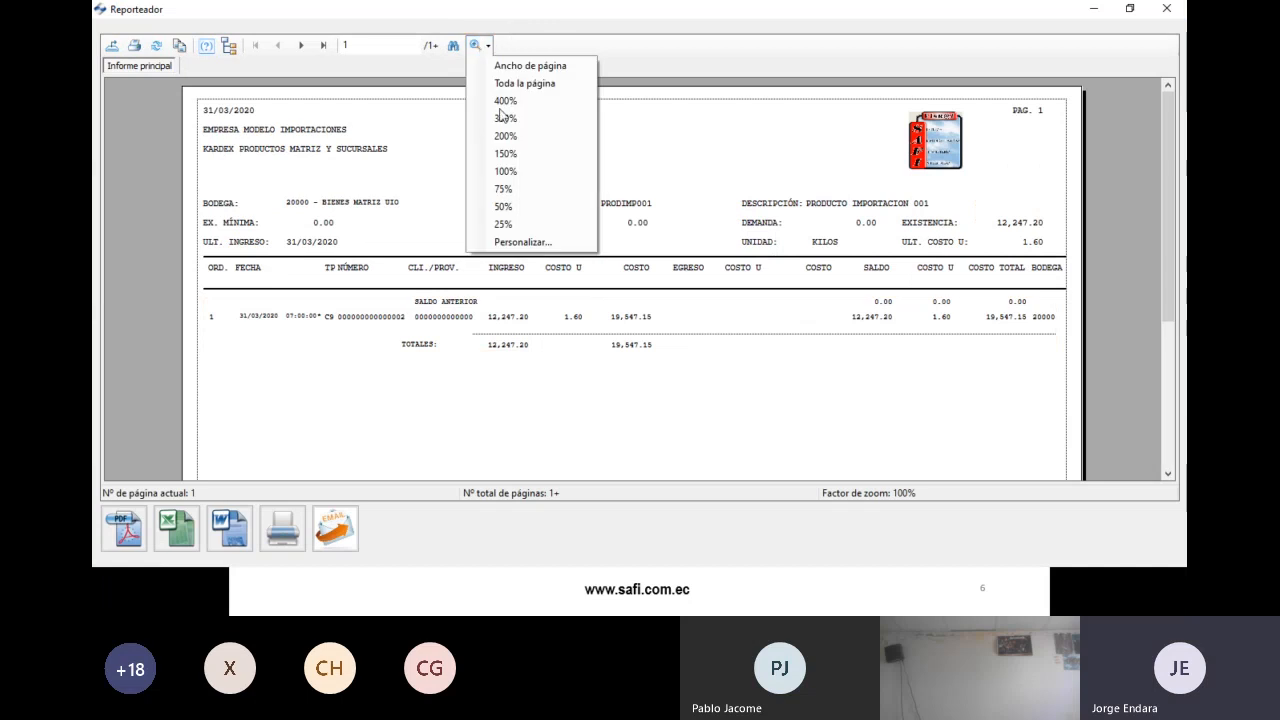
left_click(515, 155)
scroll(443, 371, "down", 1)
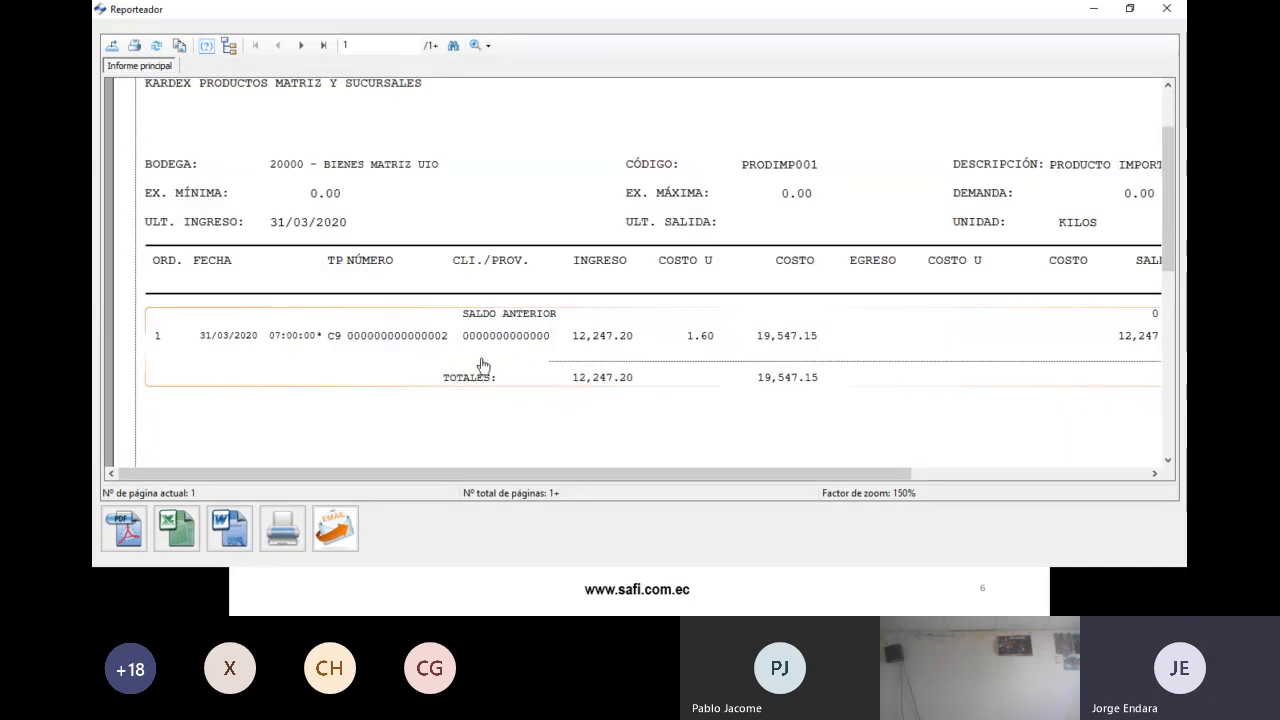
mouse_move(366, 475)
left_mouse_down()
mouse_move(486, 478)
mouse_move(342, 478)
left_mouse_up()
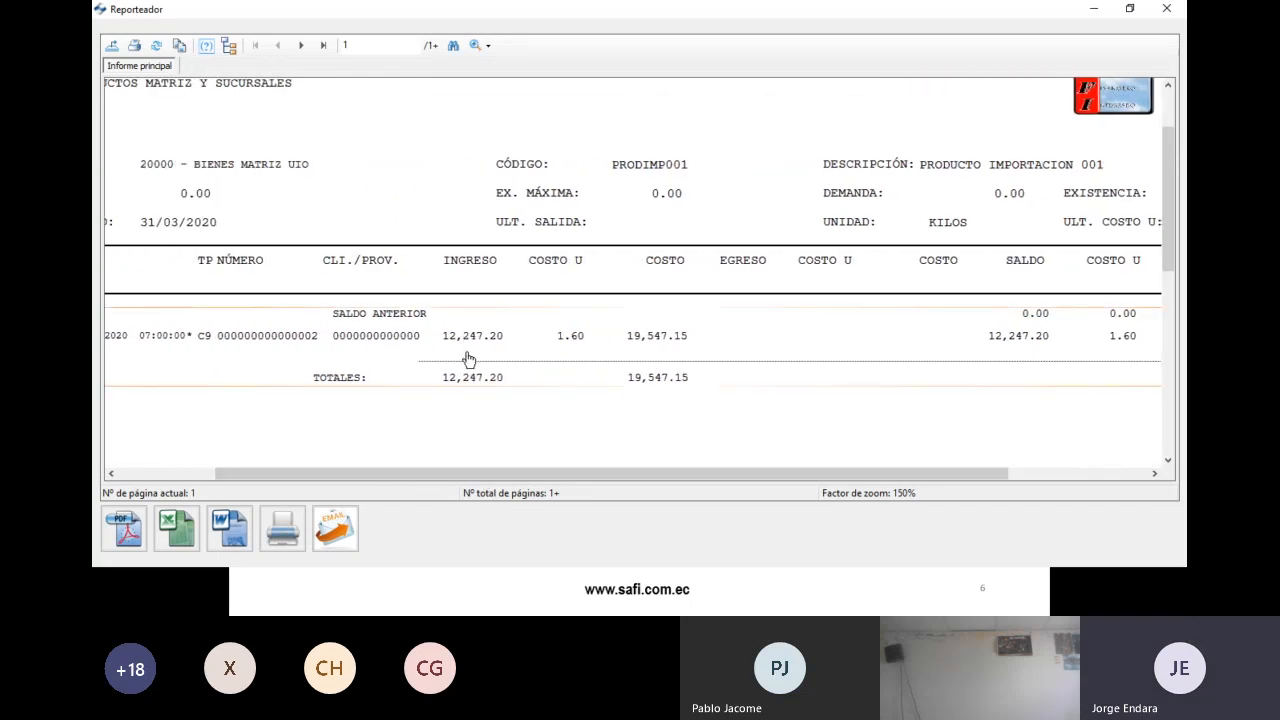
left_click_drag(629, 473, 770, 474)
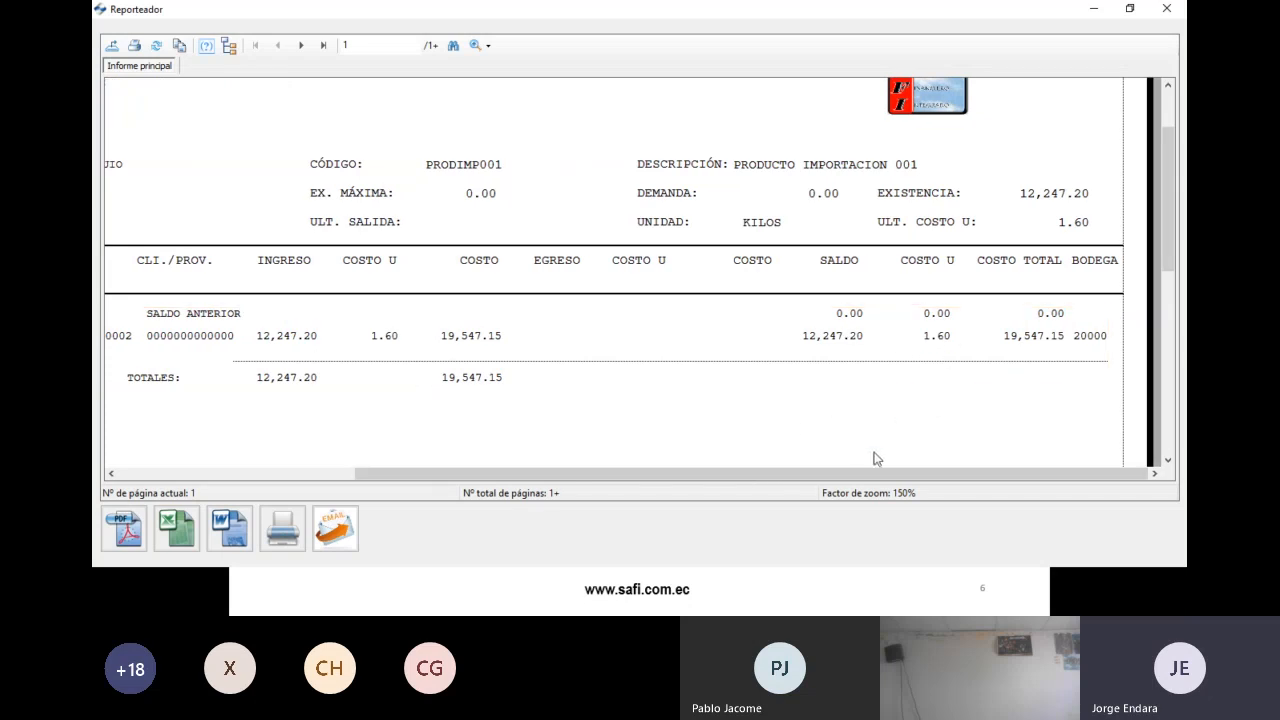
left_click_drag(864, 475, 625, 475)
- Review the second page and page 3 for PRODIMP003, then close the Kardex report
left_click(301, 45)
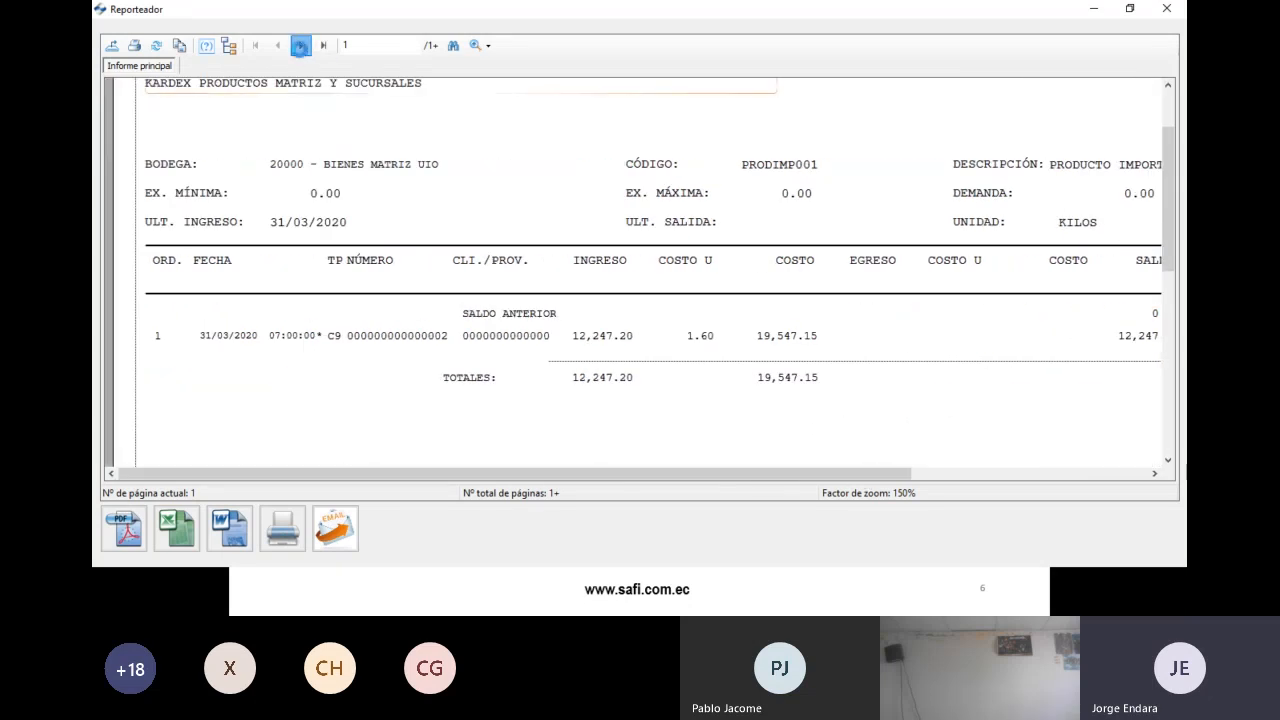
scroll(543, 350, "down", 2)
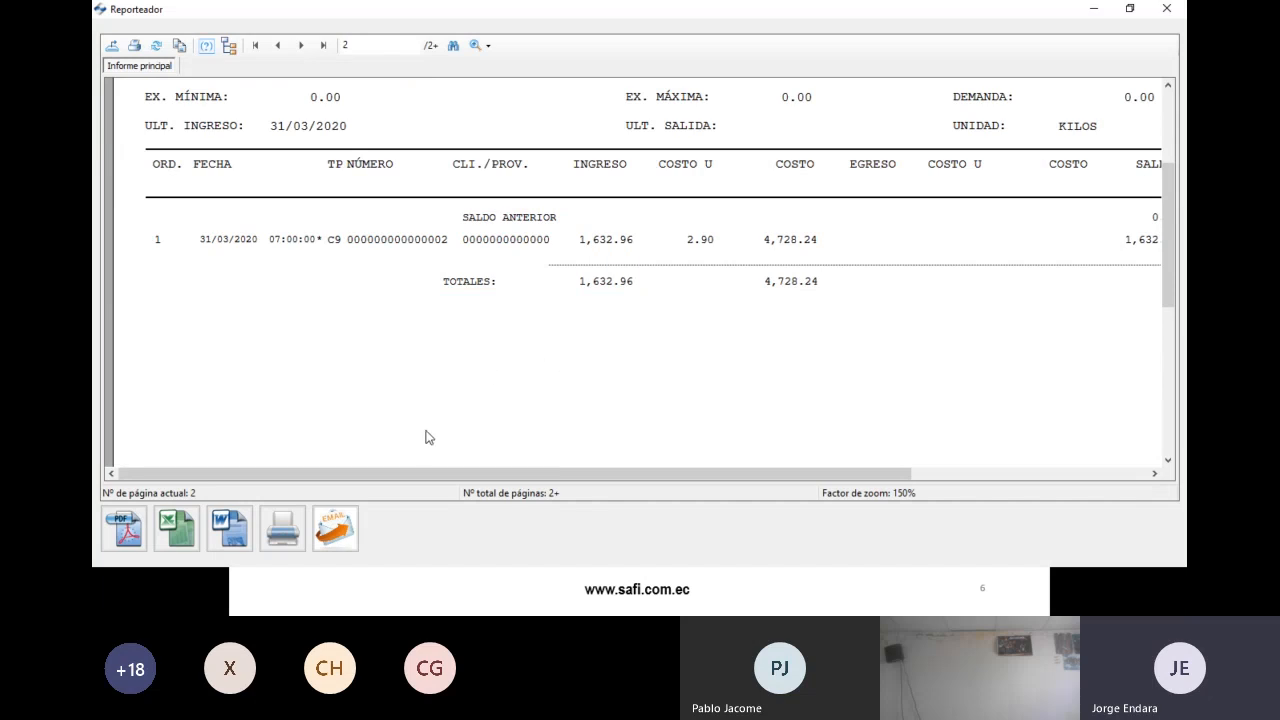
mouse_move(470, 474)
left_mouse_down()
mouse_move(707, 481)
mouse_move(464, 477)
left_mouse_up()
left_click(301, 45)
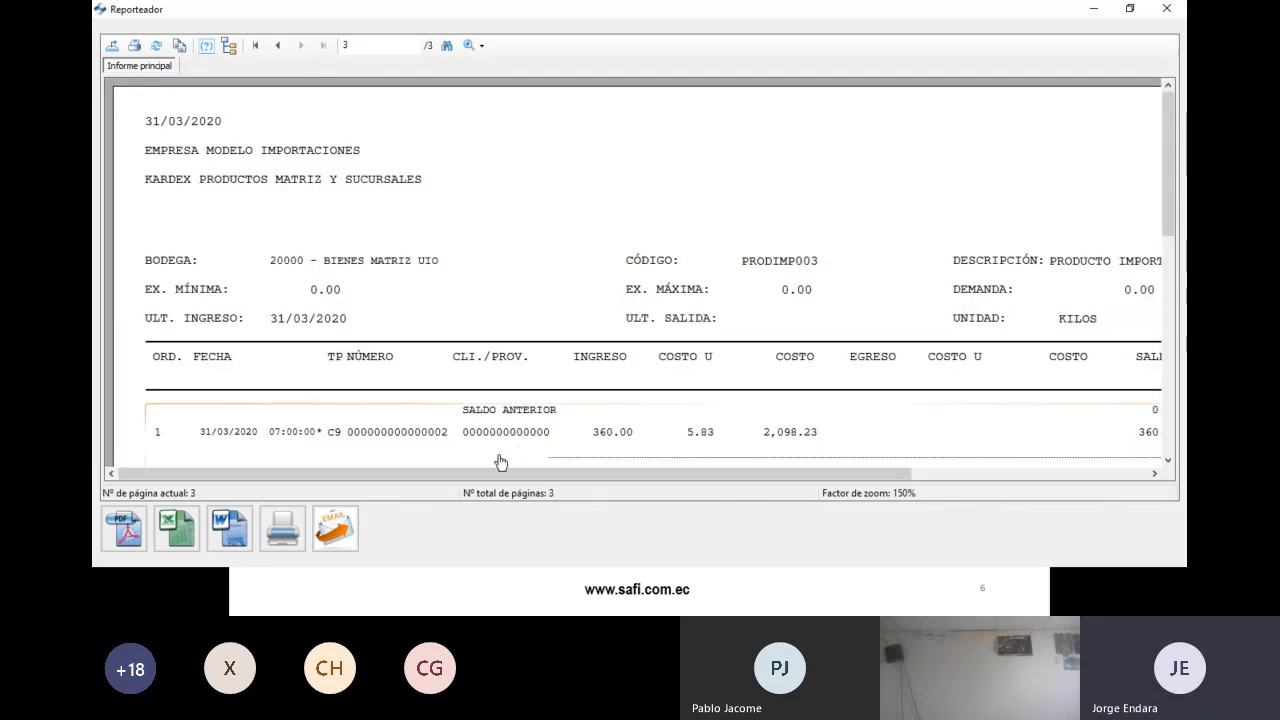
scroll(485, 430, "down", 2)
left_click_drag(517, 474, 781, 480)
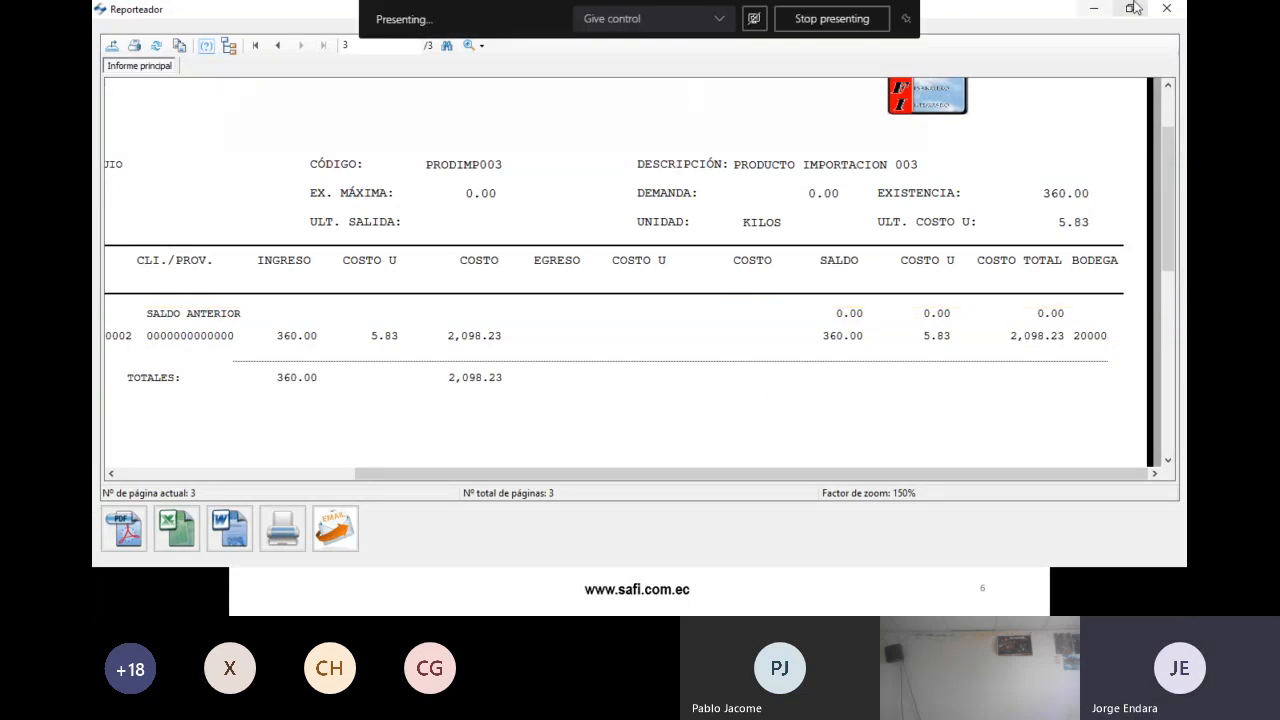
left_click(1167, 9)
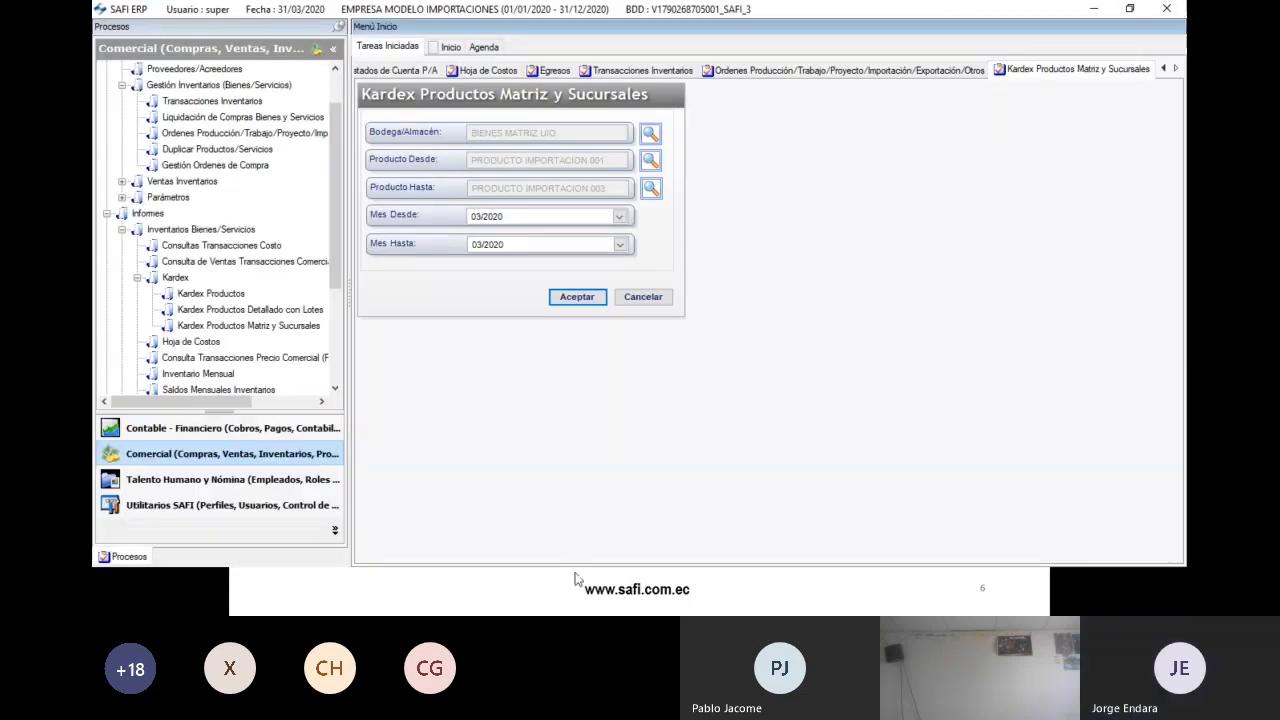
- In Contable - Financiero, open the Auxiliar ledger report form under accounting Mayores reports
key("alt+Tab")
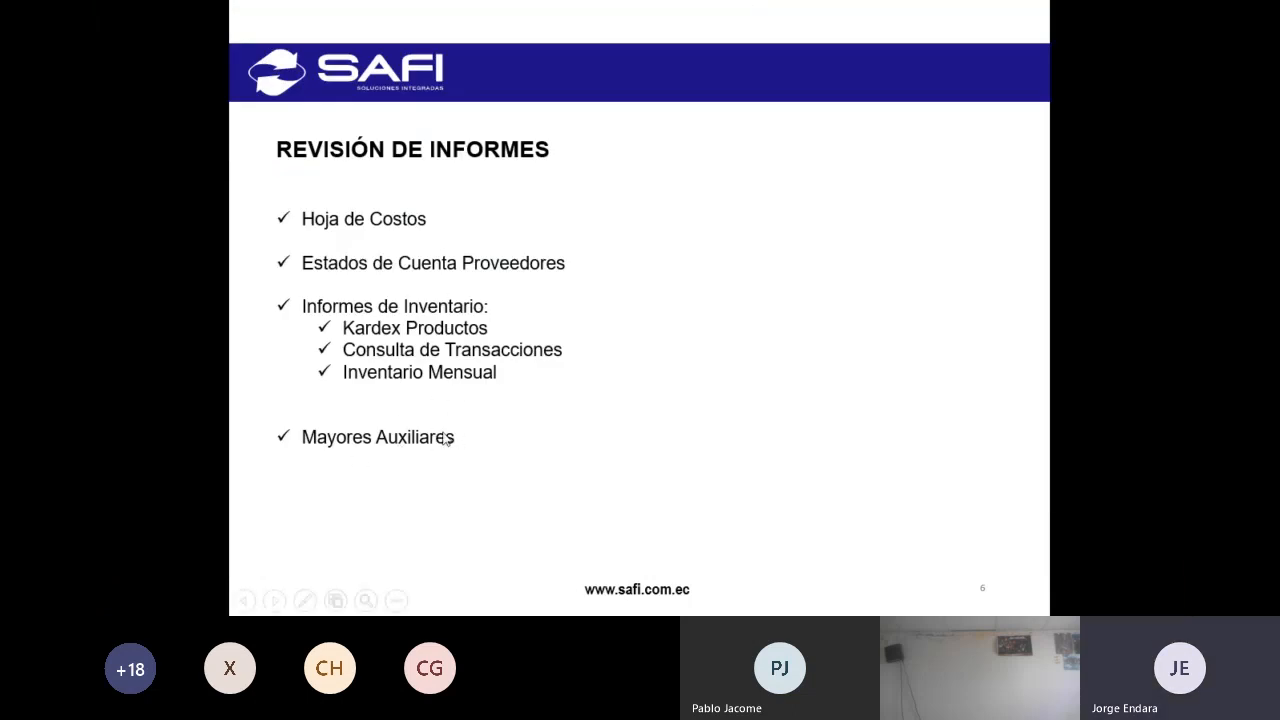
key("alt+Tab")
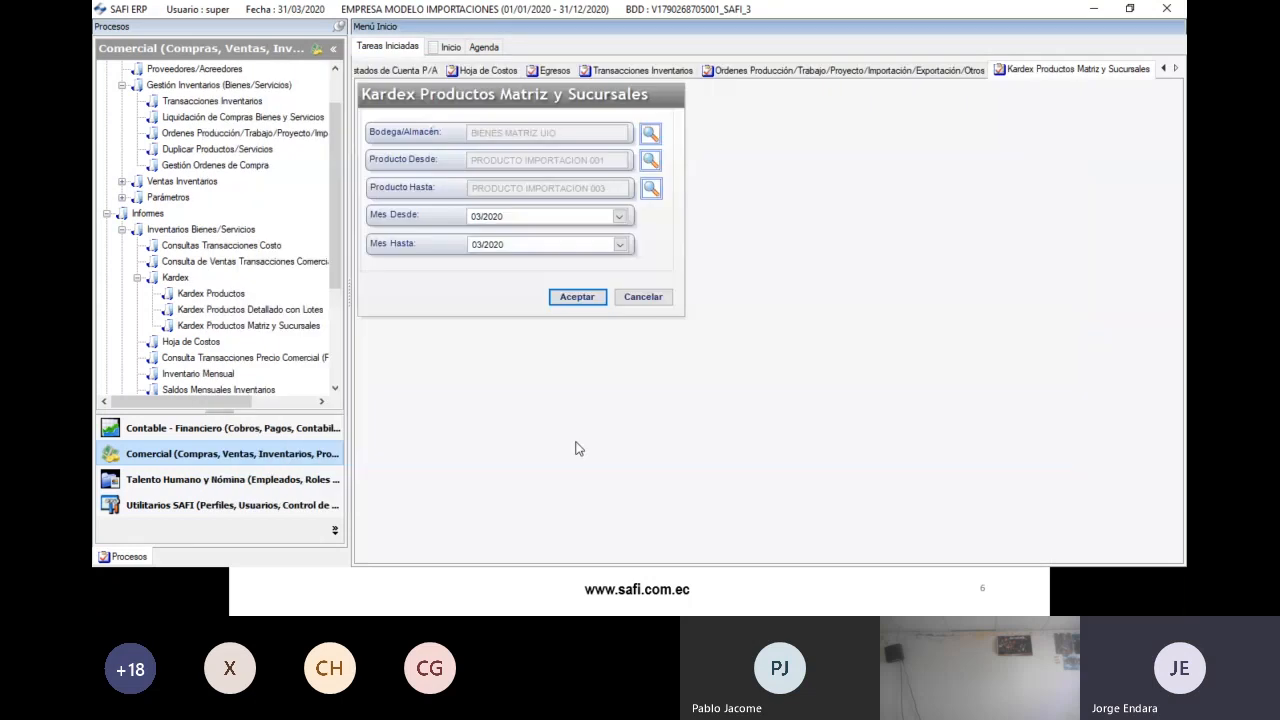
left_click(220, 429)
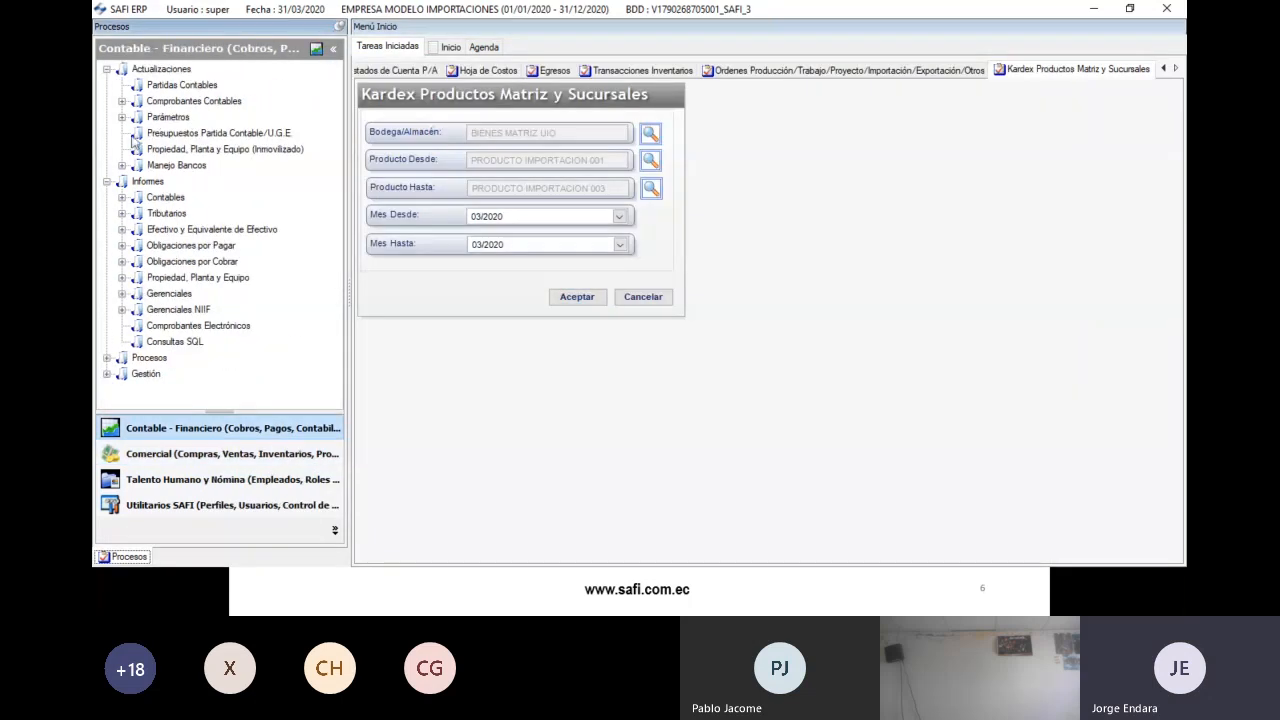
double_click(166, 199)
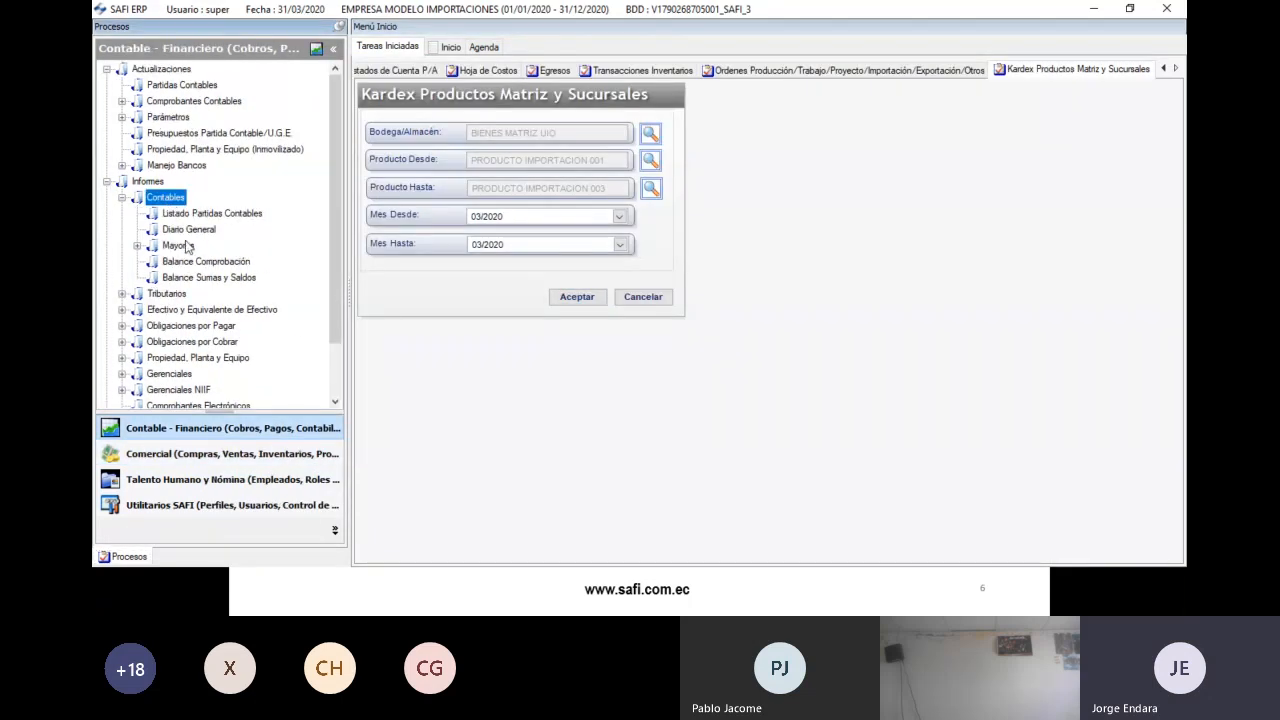
double_click(185, 246)
left_click(193, 279)
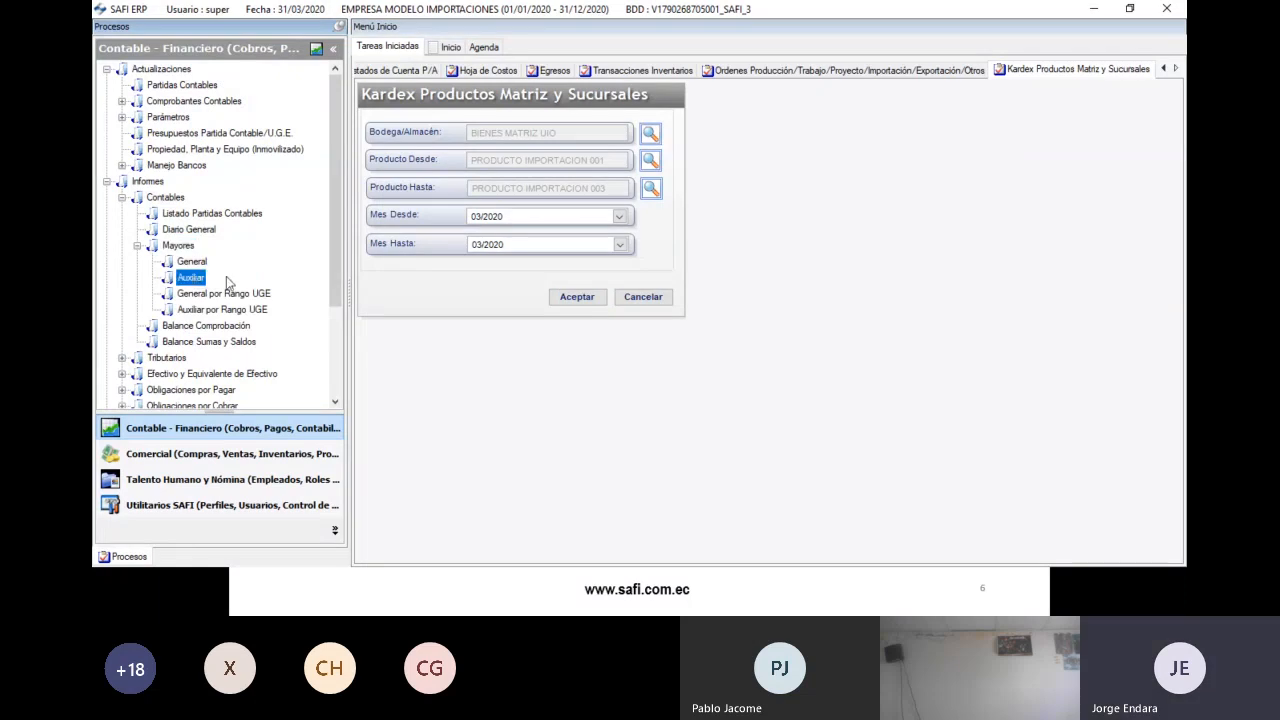
- Run the auxiliary ledger from and to account 1.01.03.07.001 Mercaderias en Transito
left_click(657, 126)
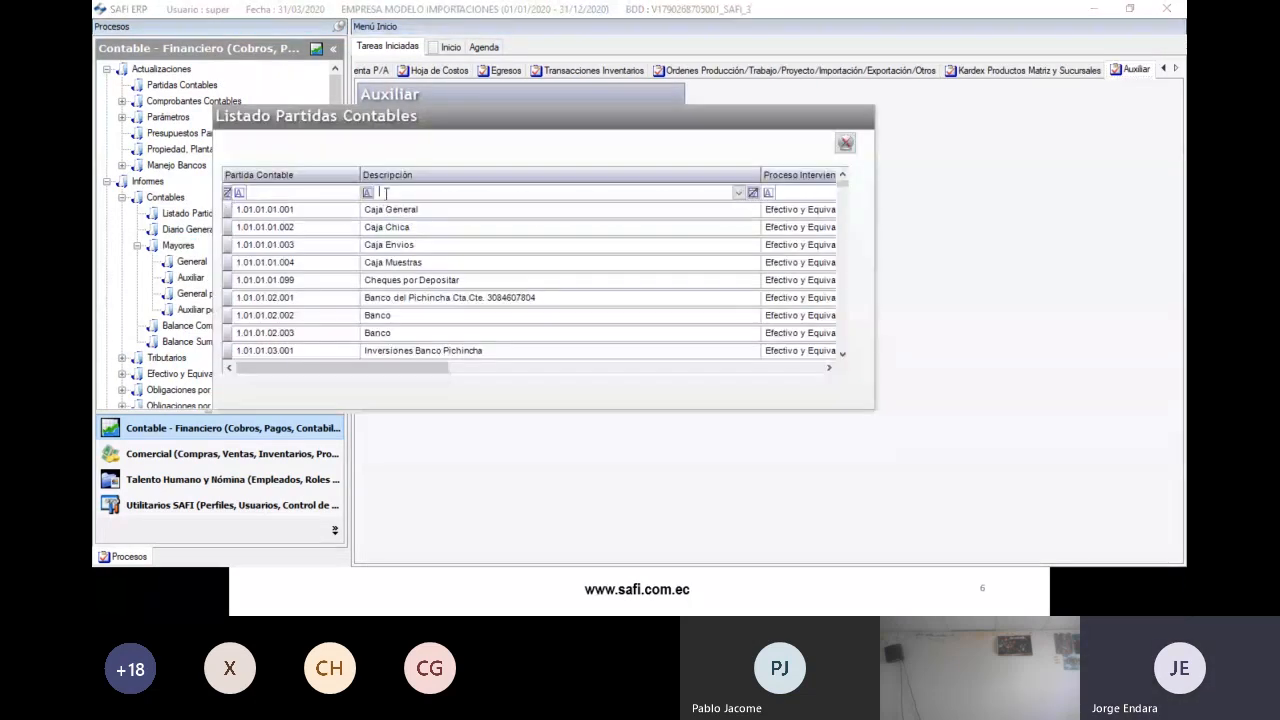
type("merca")
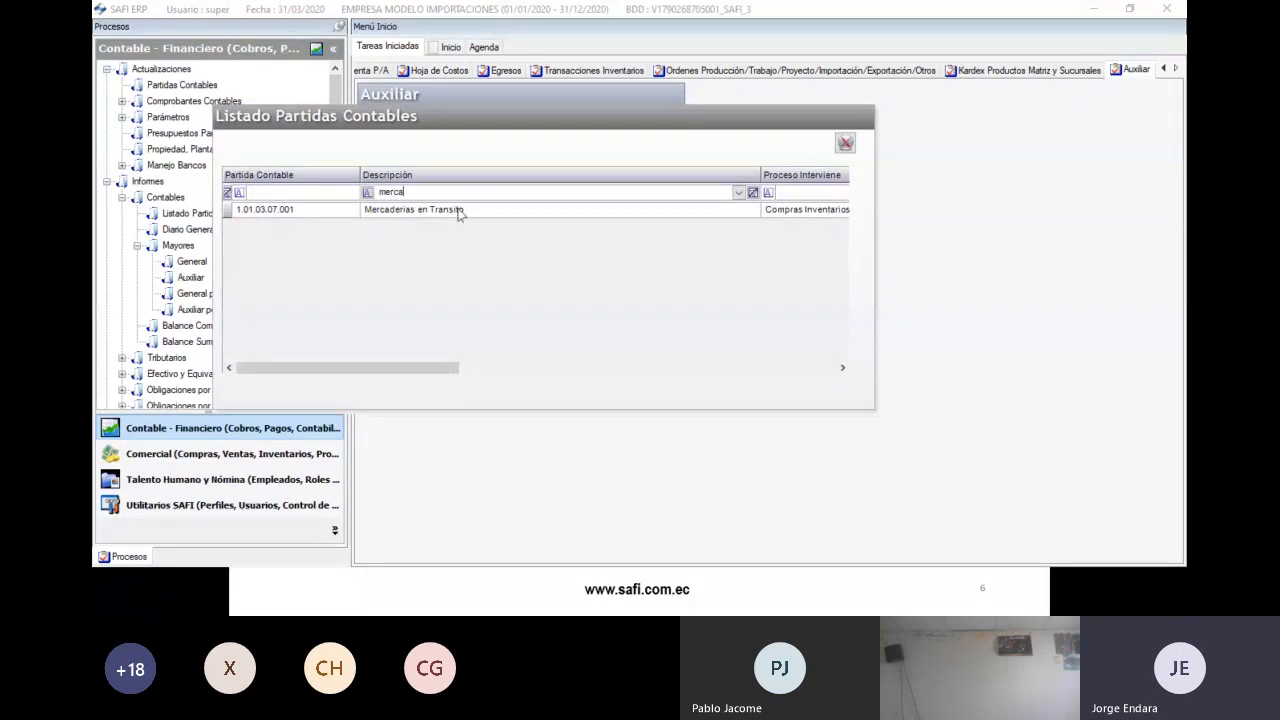
double_click(460, 211)
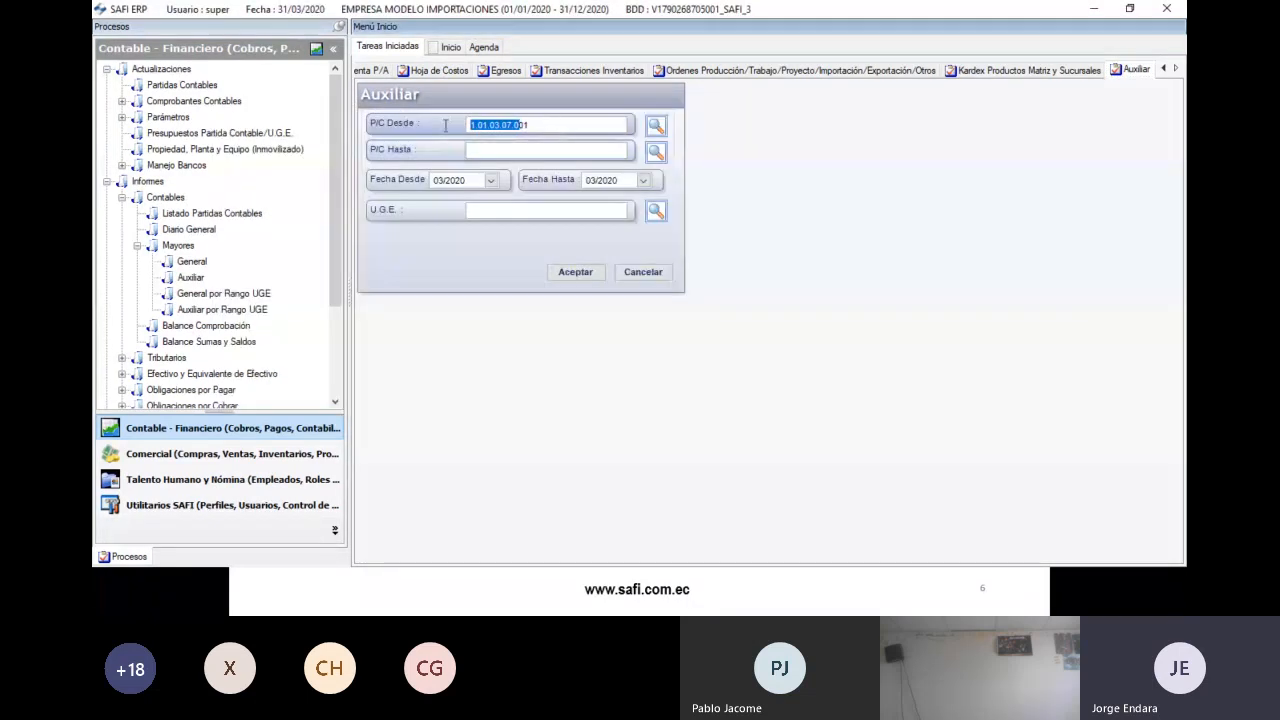
double_click(543, 125)
key("ctrl+c")
left_click(508, 149)
key("ctrl+v")
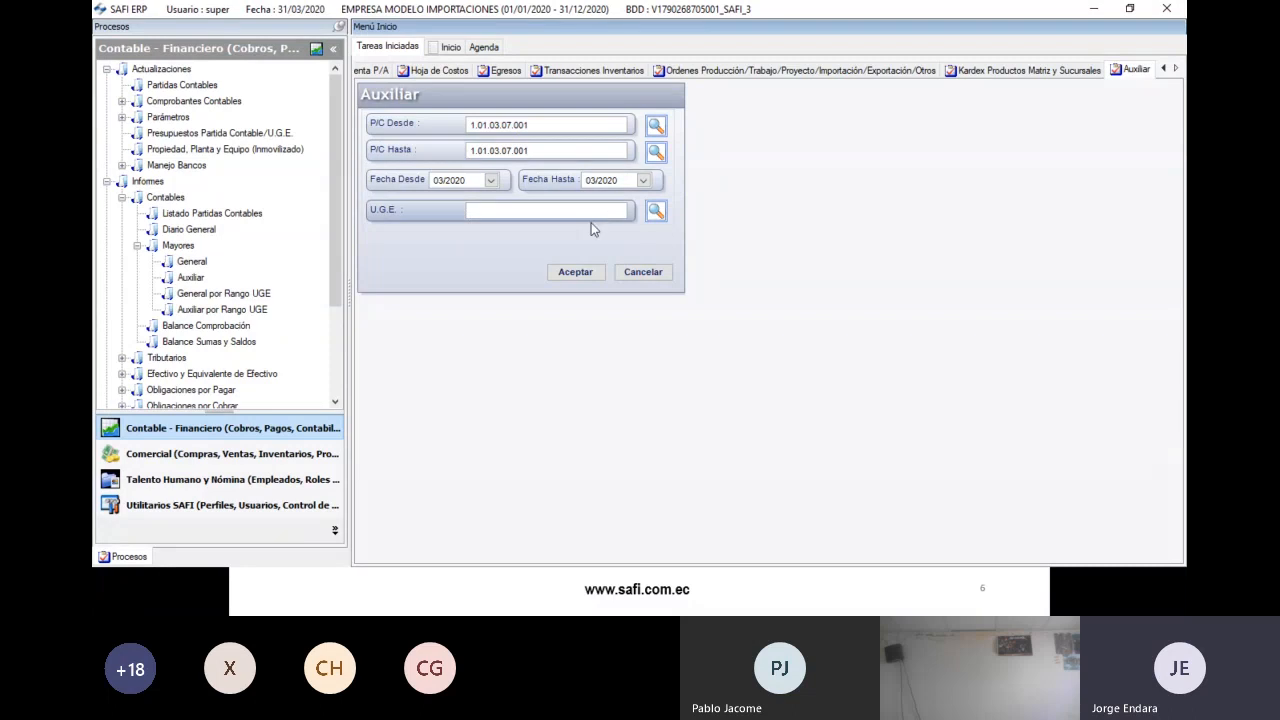
left_click(574, 274)
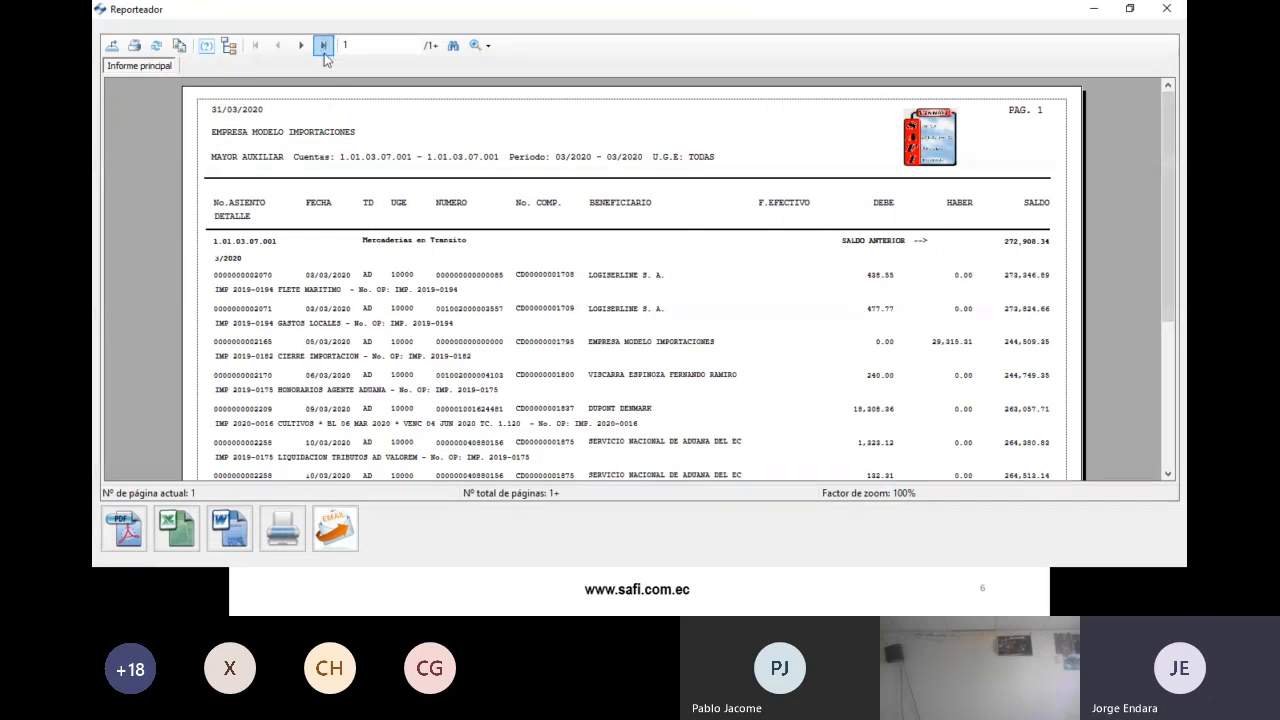
- Review the ledger's last page, page 5, with the import entry and totals, then close it
left_click(324, 53)
scroll(726, 277, "down", 5)
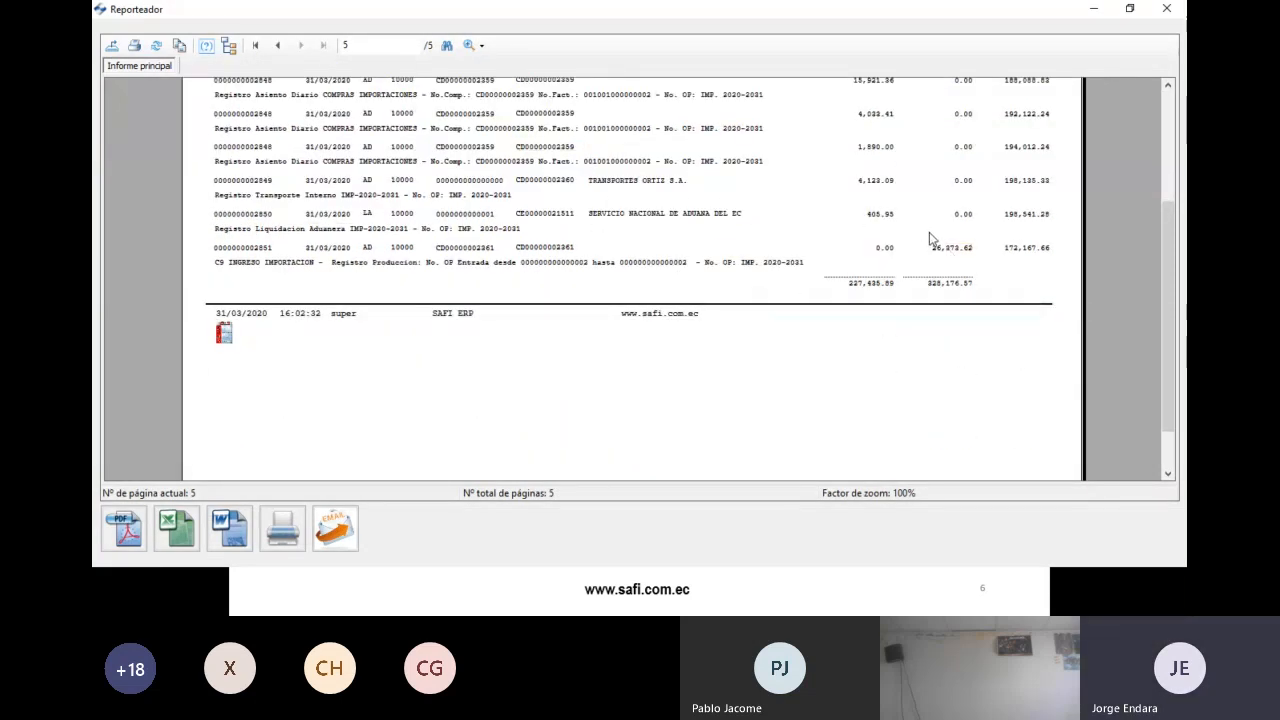
scroll(930, 254, "up", 2)
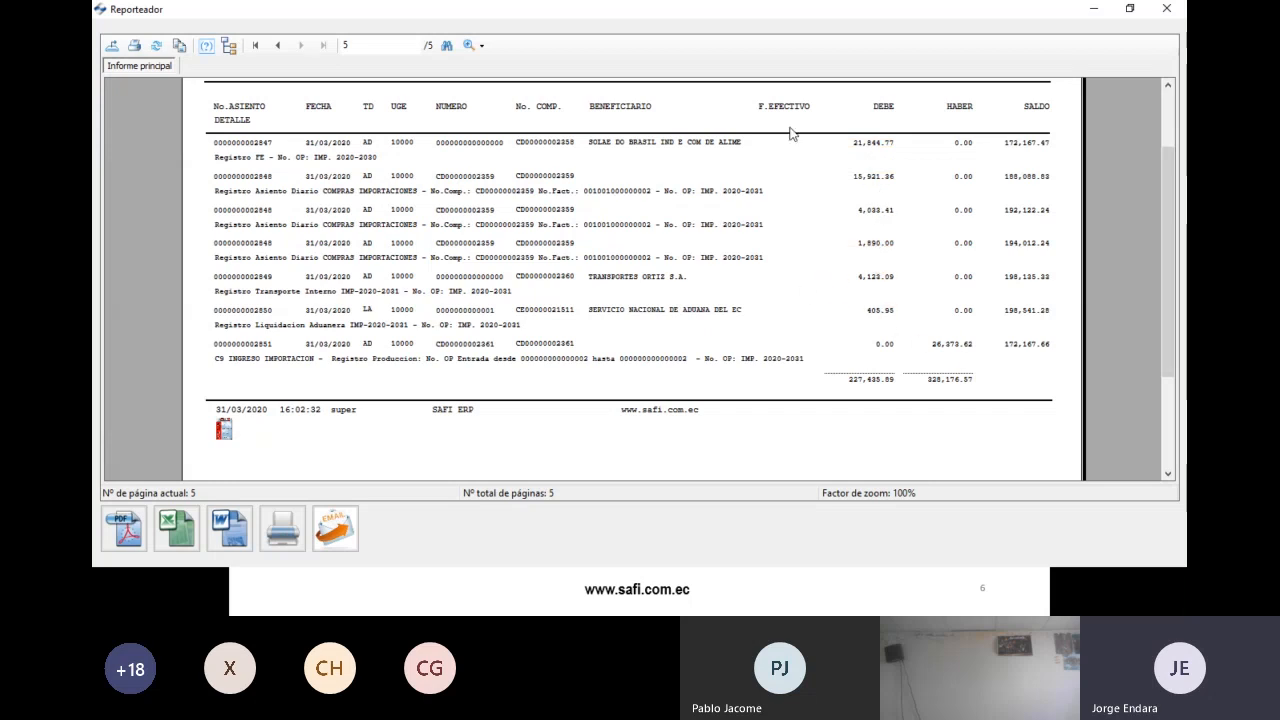
left_click(1166, 8)
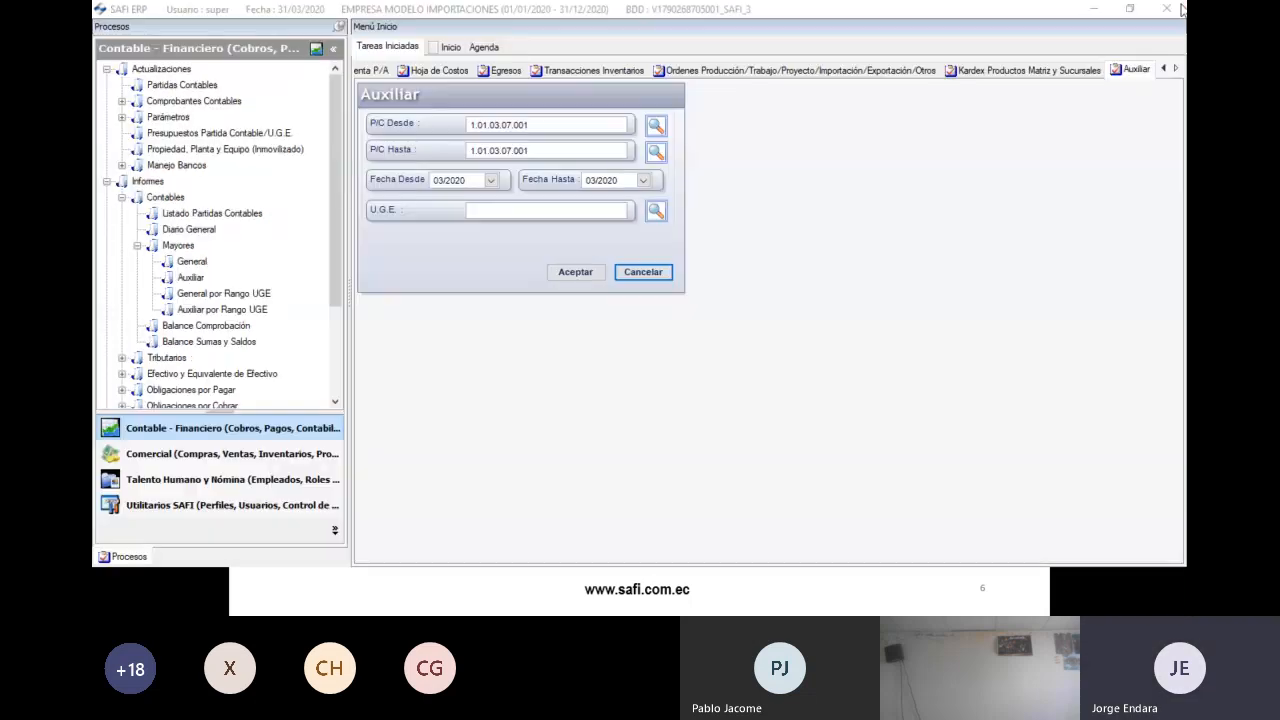
- Return to the slide show and advance to slide 7, 'PREGUNTAS Y RESPUESTAS'
key("alt+Tab")
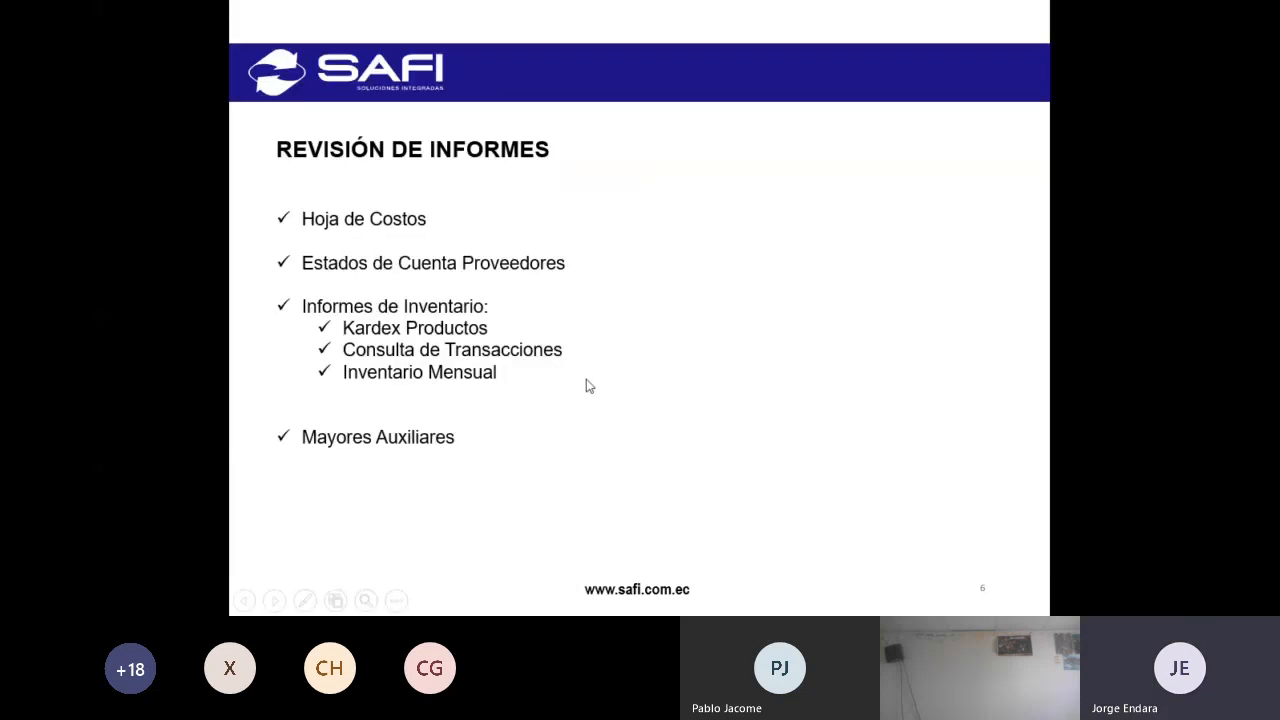
key("Right")
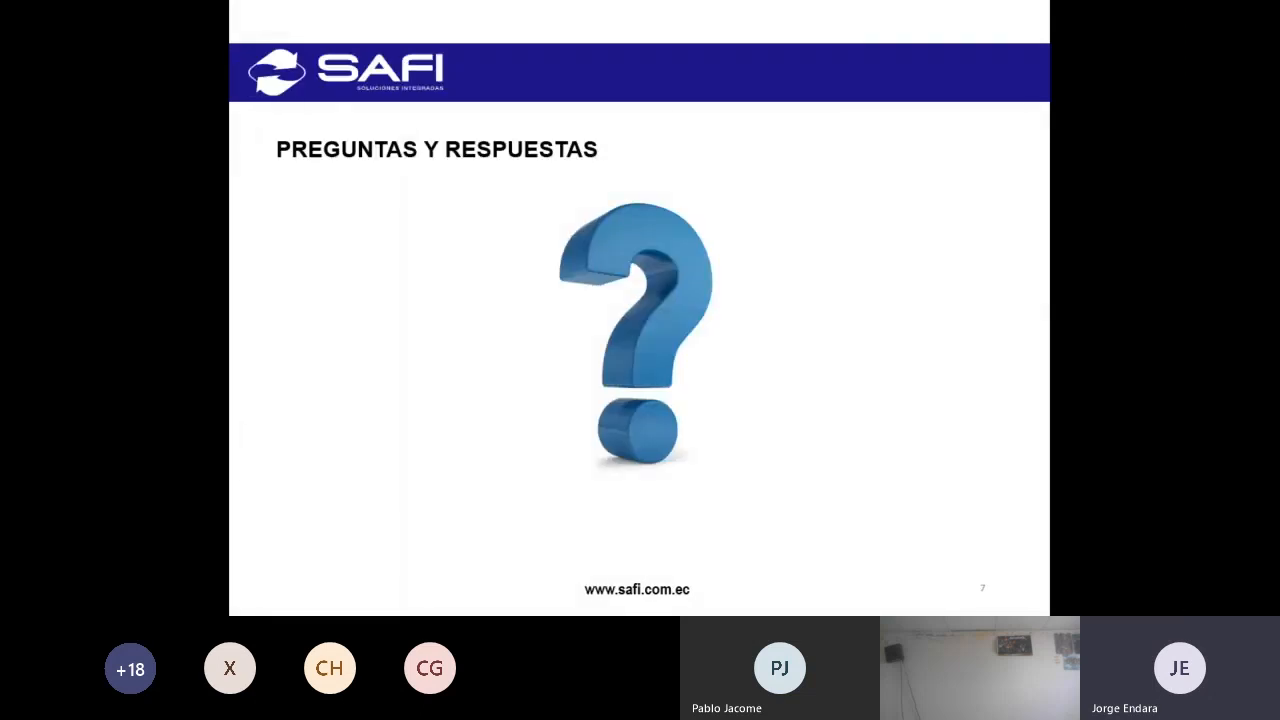